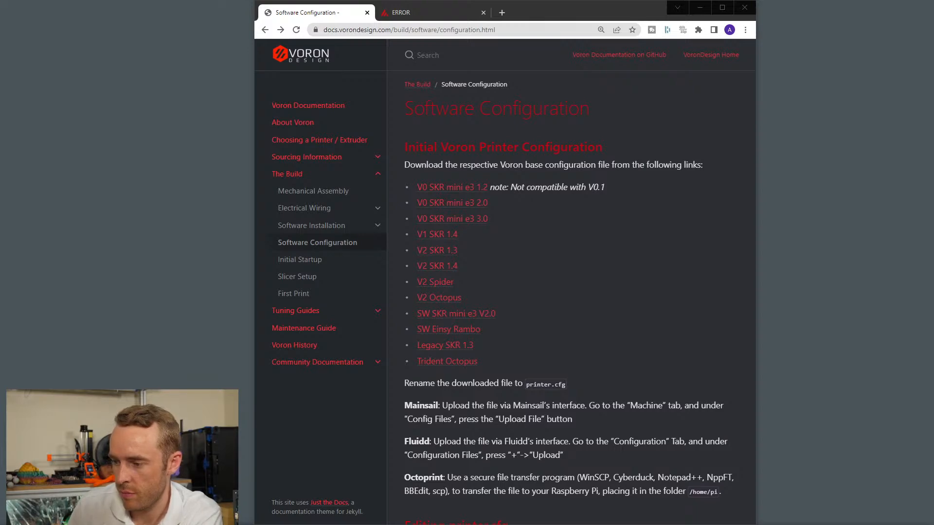
Widen the browser window and review the Voron Software Configuration page down to the Required Changes list.
left_click(584, 331)
left_click_drag(756, 277, 799, 276)
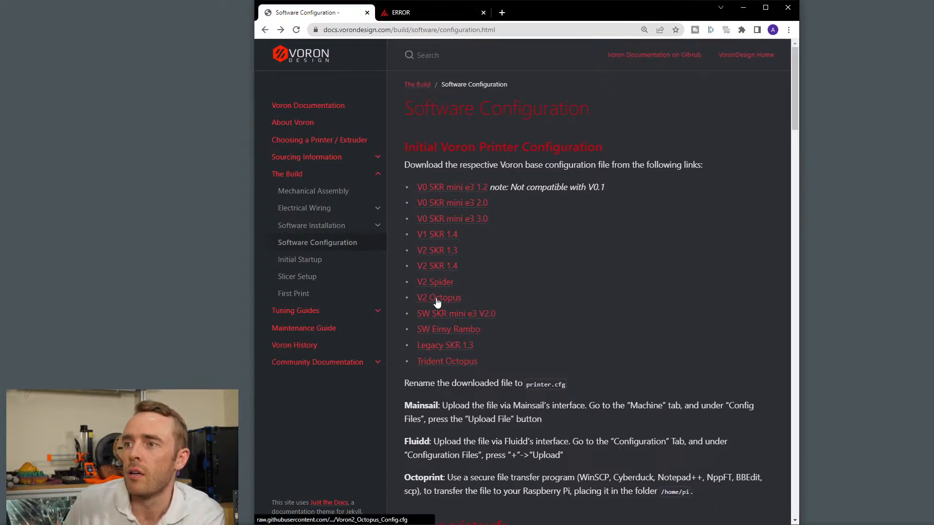
scroll(521, 300, "down", 3)
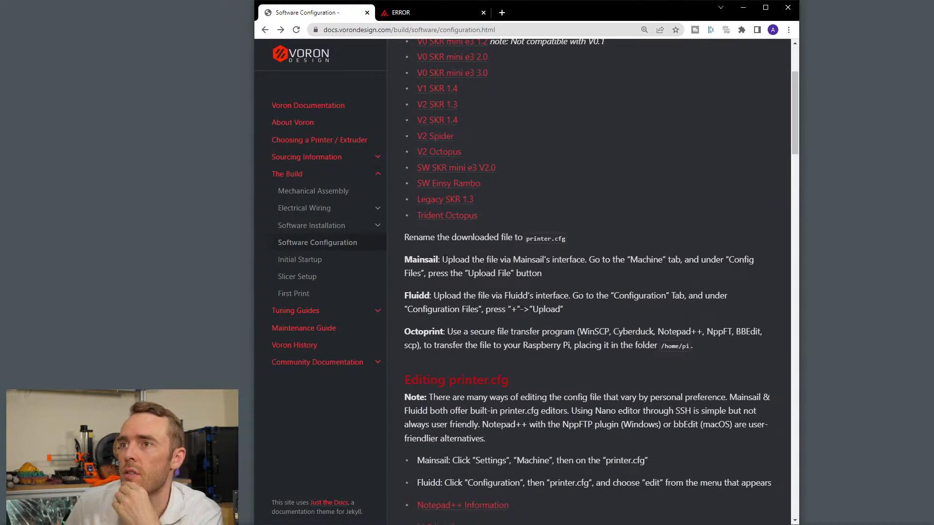
scroll(539, 267, "down", 5)
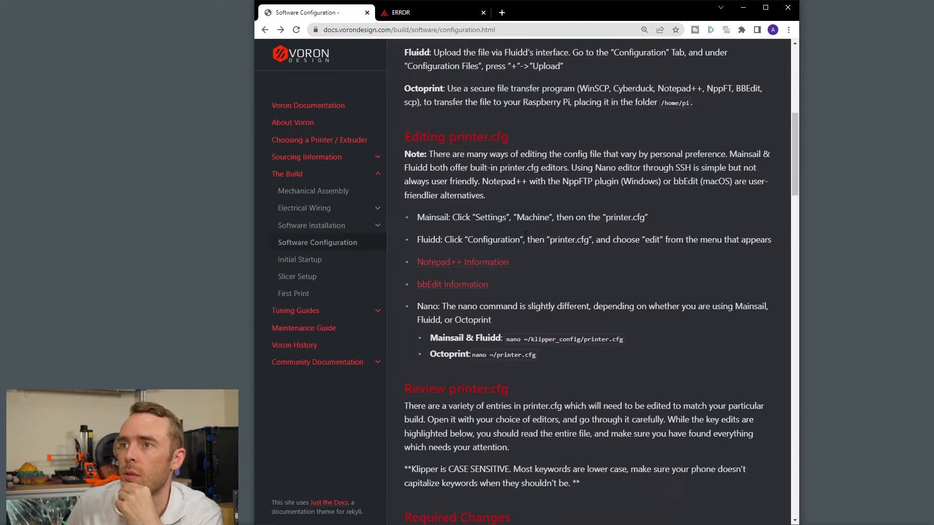
scroll(535, 270, "down", 4)
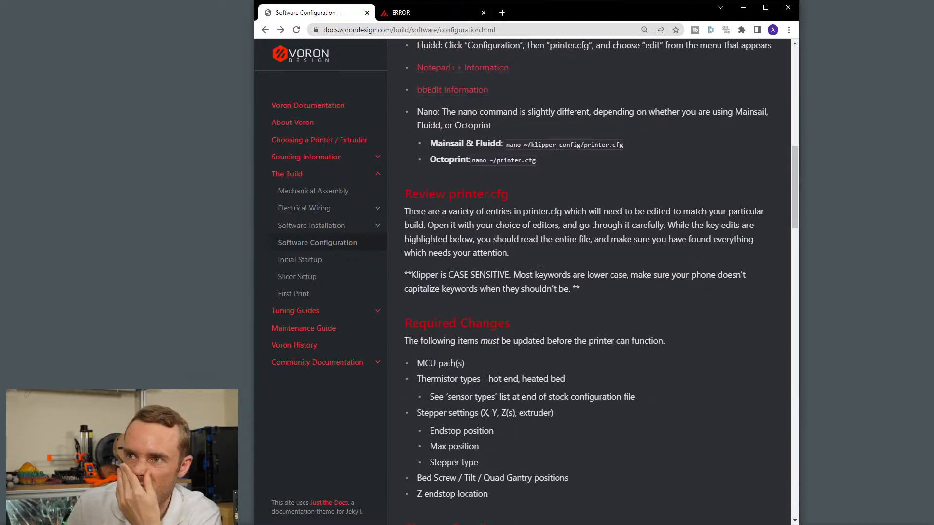
scroll(542, 288, "down", 2)
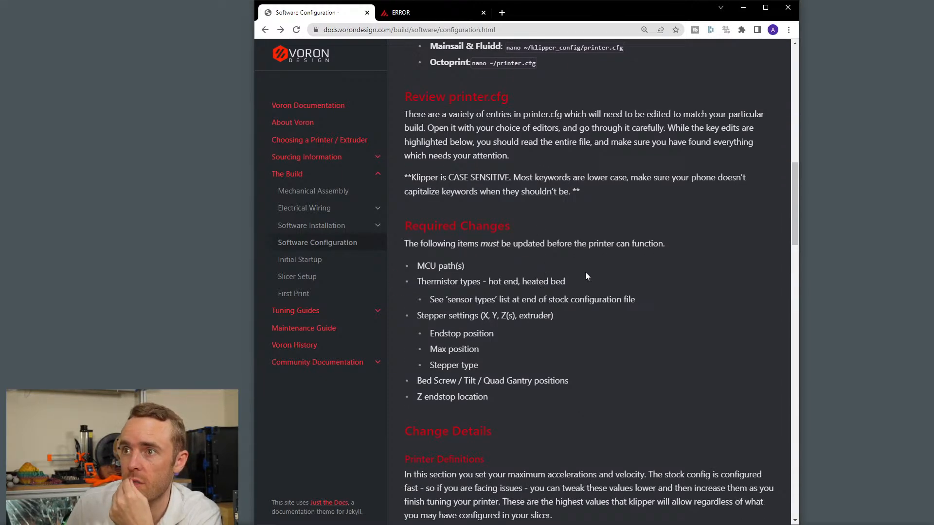
Open printer.cfg for editing and arrange it side by side with the documentation in separate windows, giving the editor more width.
left_click_drag(313, 13, 1, 146)
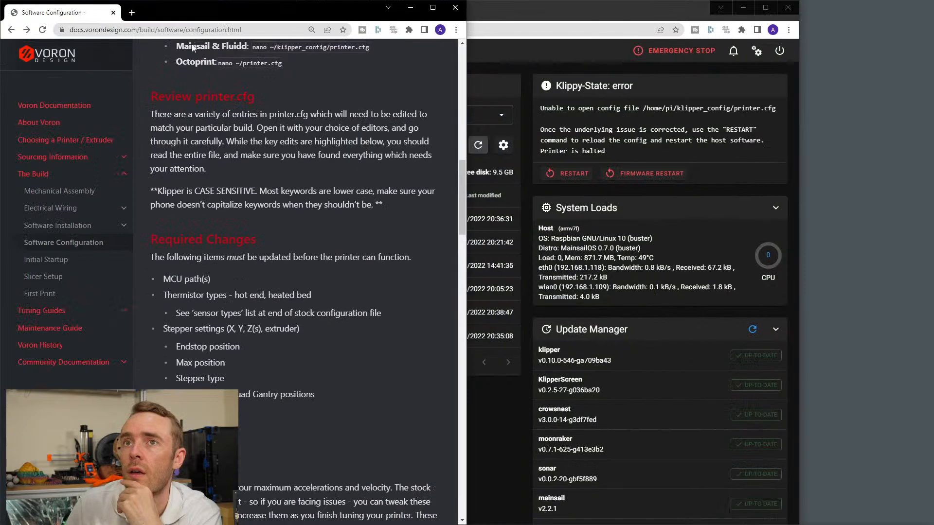
left_click(546, 22)
left_click(340, 291)
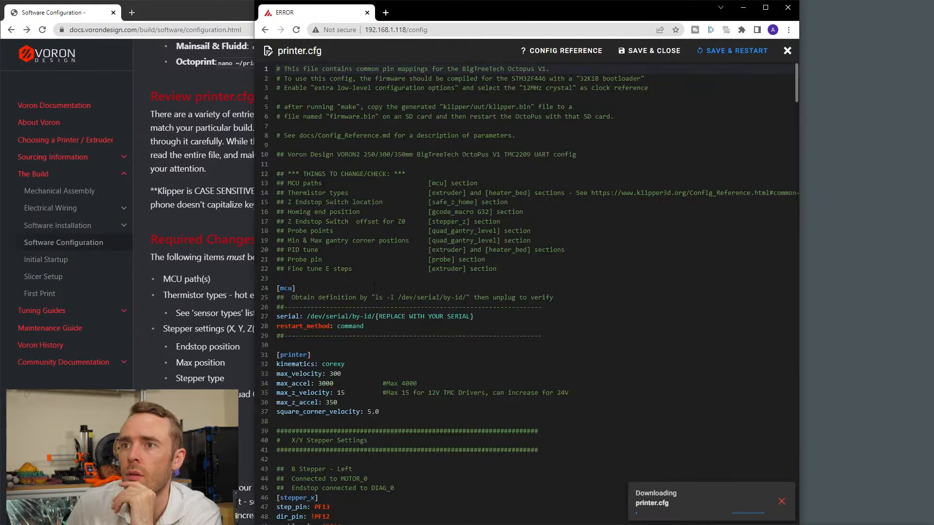
left_click_drag(458, 9, 932, 10)
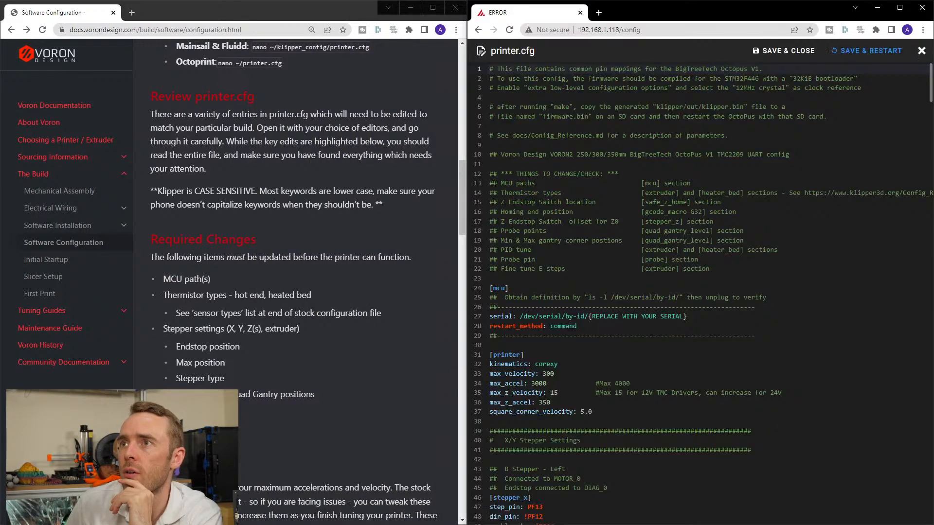
left_click_drag(467, 166, 362, 166)
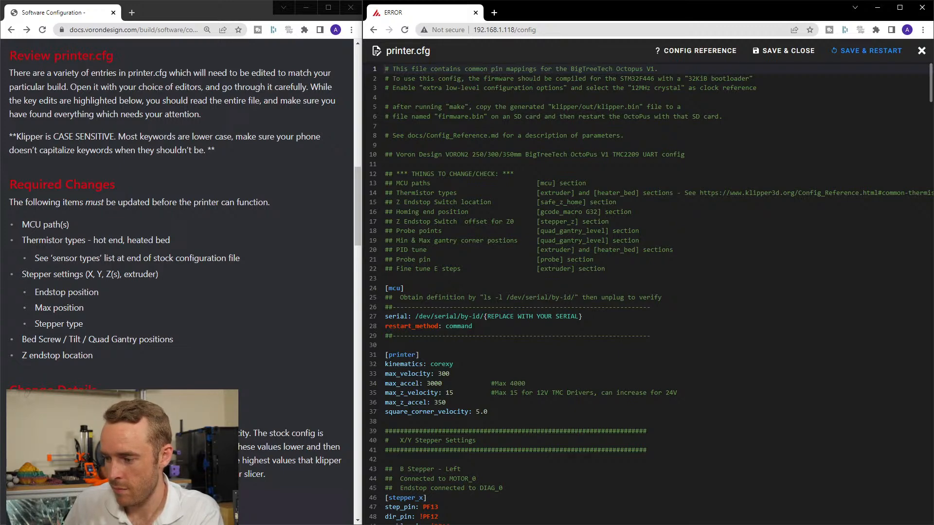
Copy the command ls -l /dev/serial/by-id/ from the comment in the [mcu] section of printer.cfg.
left_click(658, 272)
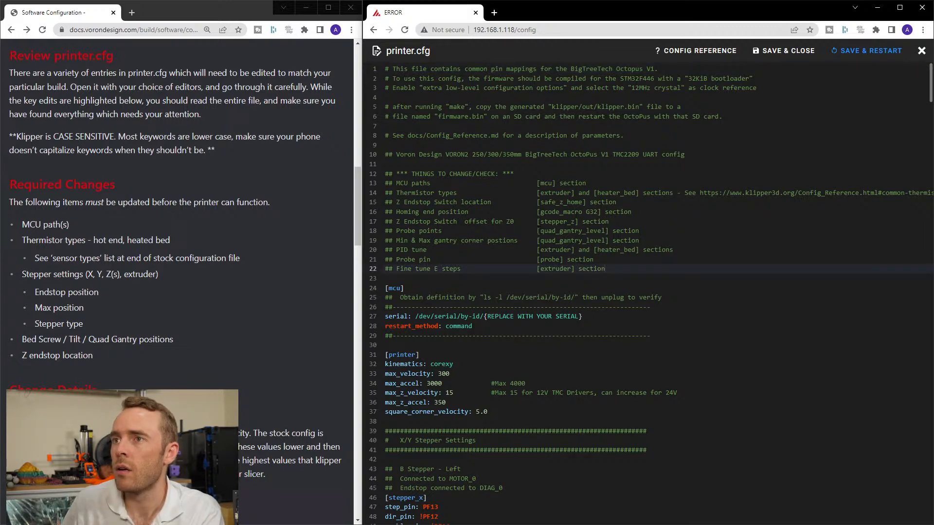
scroll(576, 237, "down", 5)
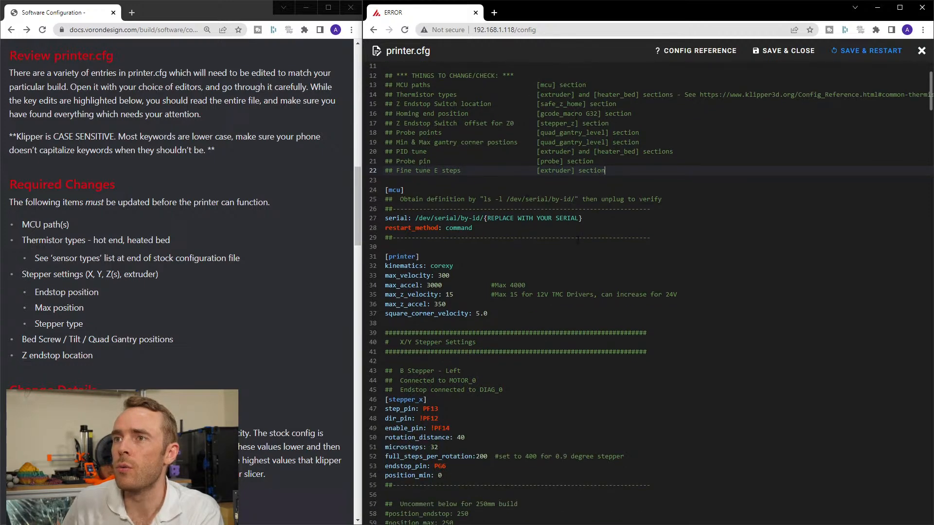
scroll(577, 237, "up", 5)
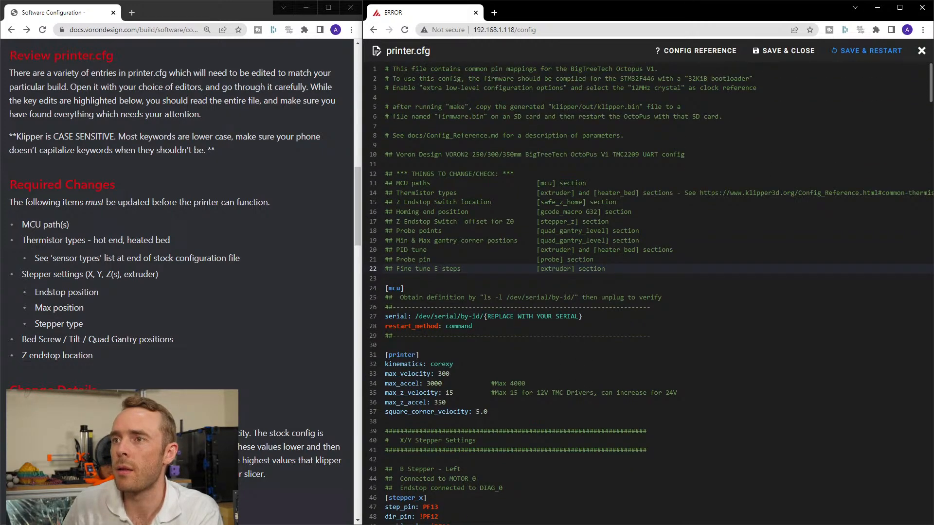
left_click_drag(483, 316, 586, 316)
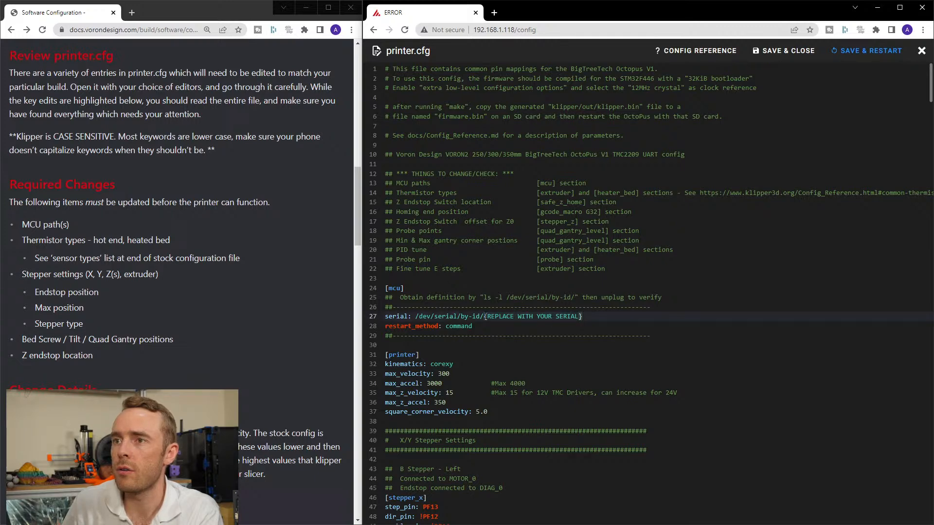
left_click(498, 297)
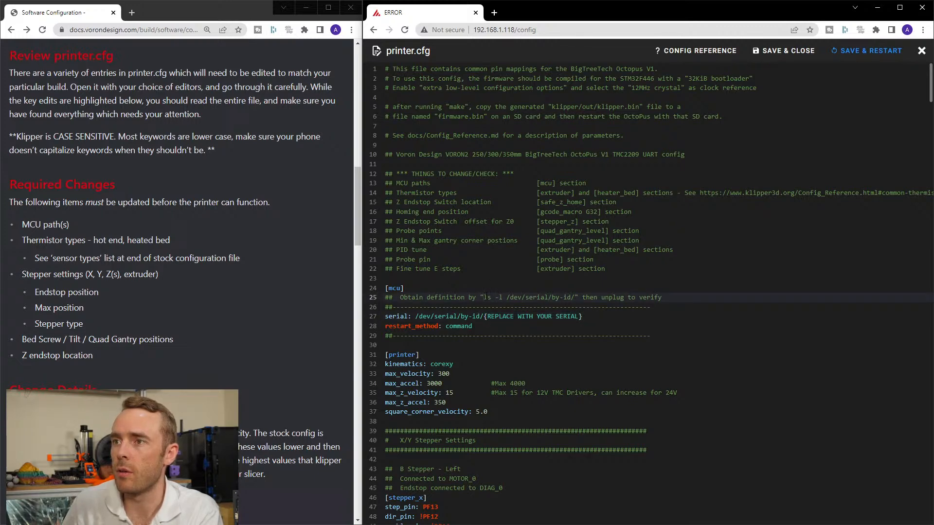
left_click_drag(484, 297, 572, 295)
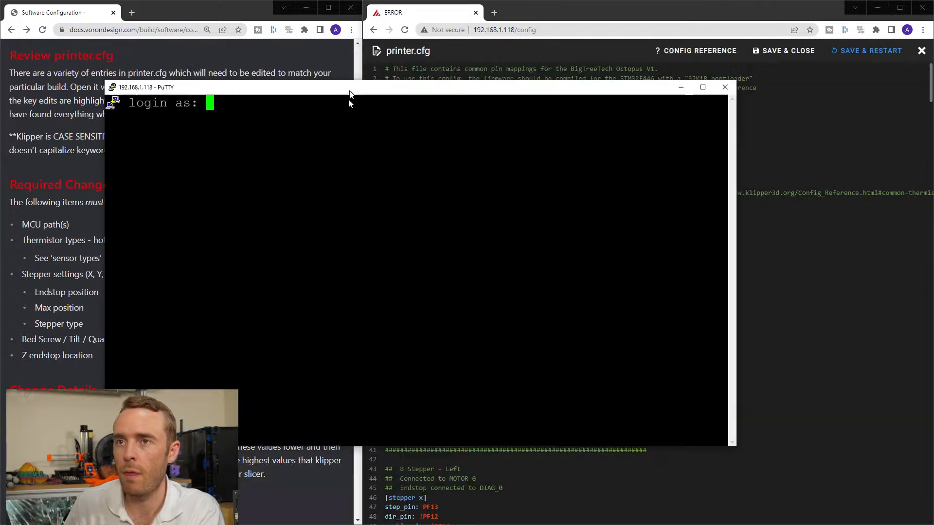
Switch to the PuTTY session for 192.168.1.118 and log in as pi with the account password.
left_click_drag(348, 98, 348, 131)
type("pi")
key("Return")
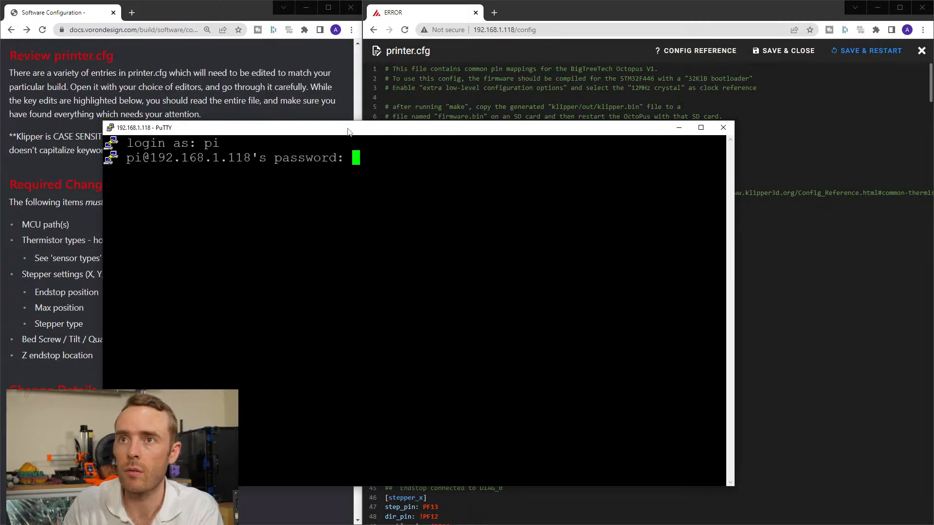
type("raspberry")
key("Return")
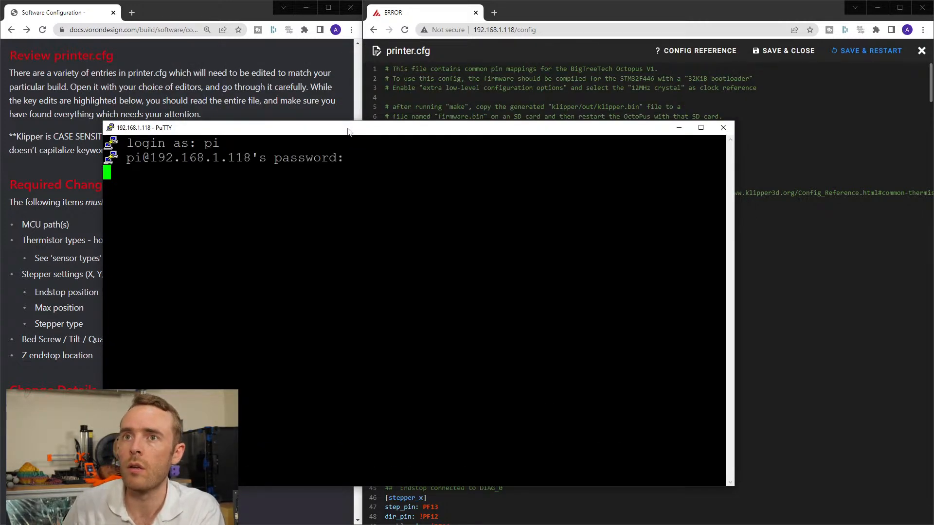
Run ls -l /dev/serial/by-id/ in the terminal and copy the full Klipper USB device ID.
key("shift+Insert")
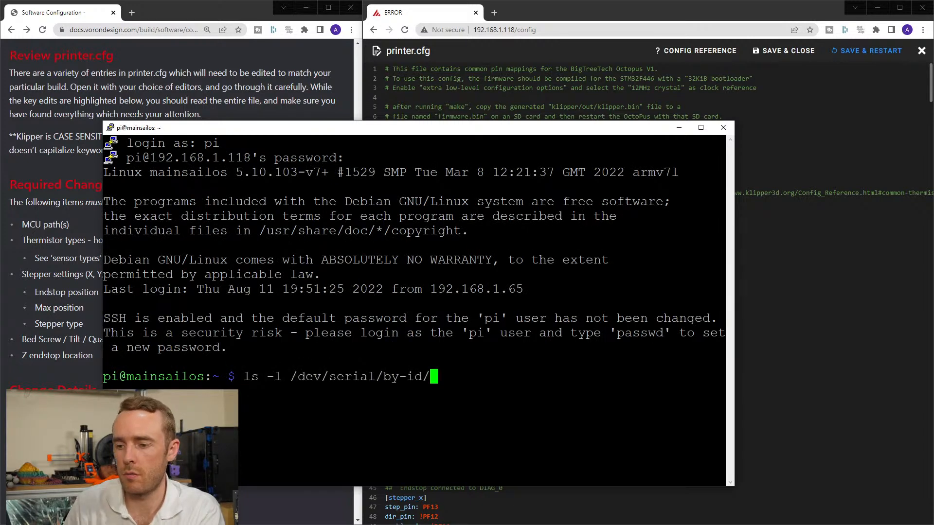
key("Return")
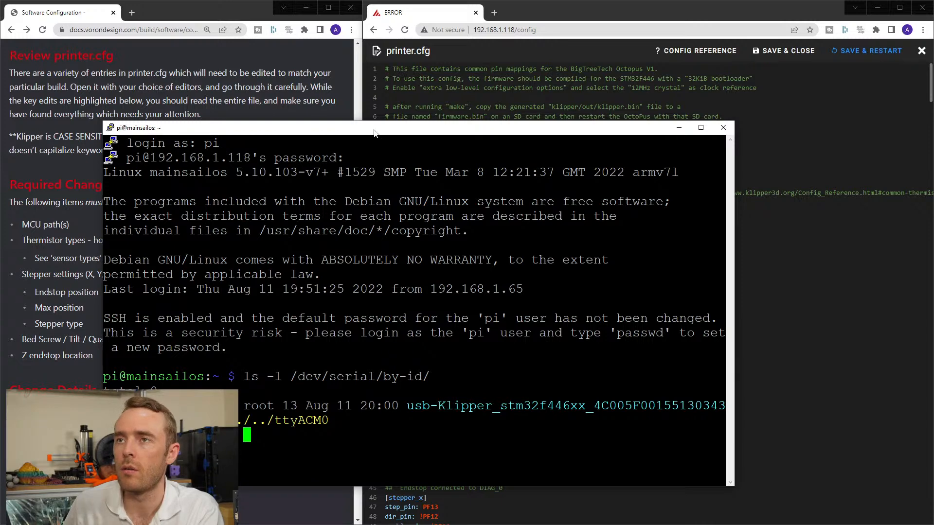
left_click_drag(372, 127, 349, 116)
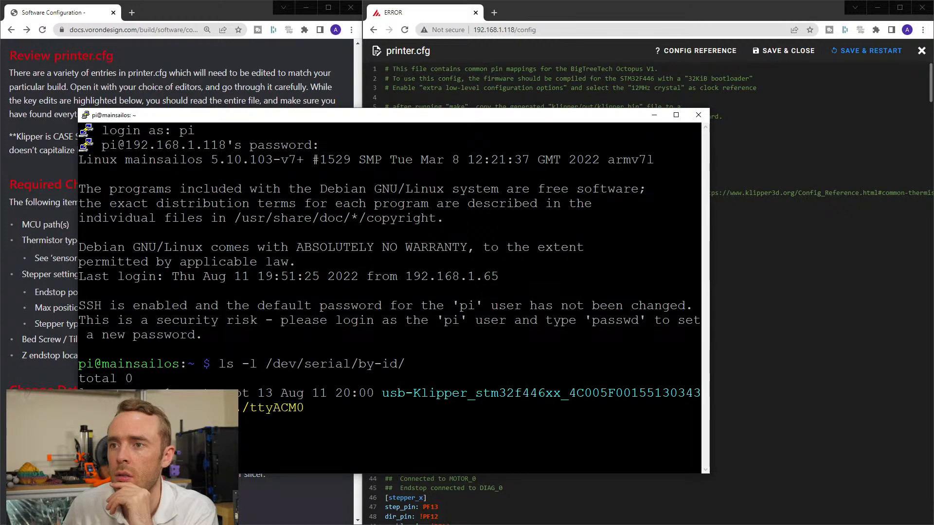
left_click_drag(382, 393, 700, 393)
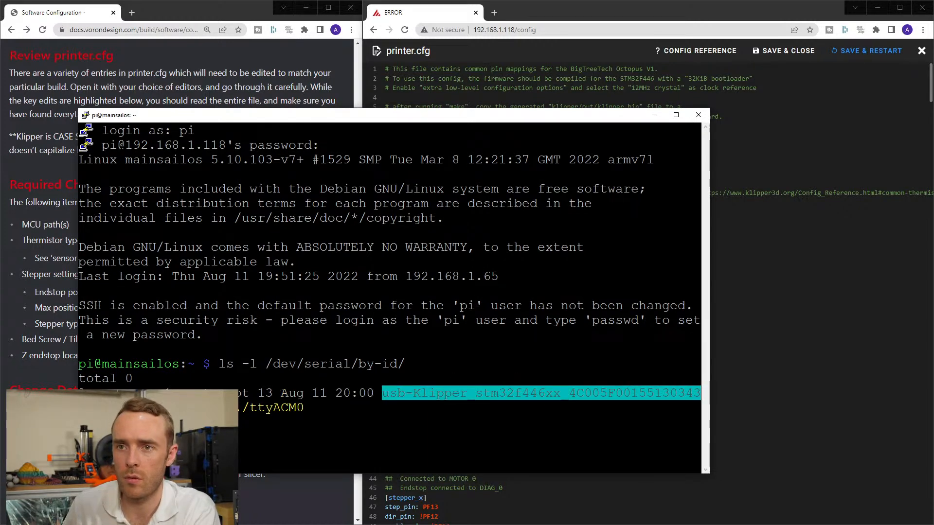
Replace the {REPLACE WITH YOUR SERIAL} placeholder in the [mcu] serial line with the copied device ID, and minimise the terminal.
left_click(773, 345)
left_click_drag(483, 317, 582, 316)
right_click(578, 317)
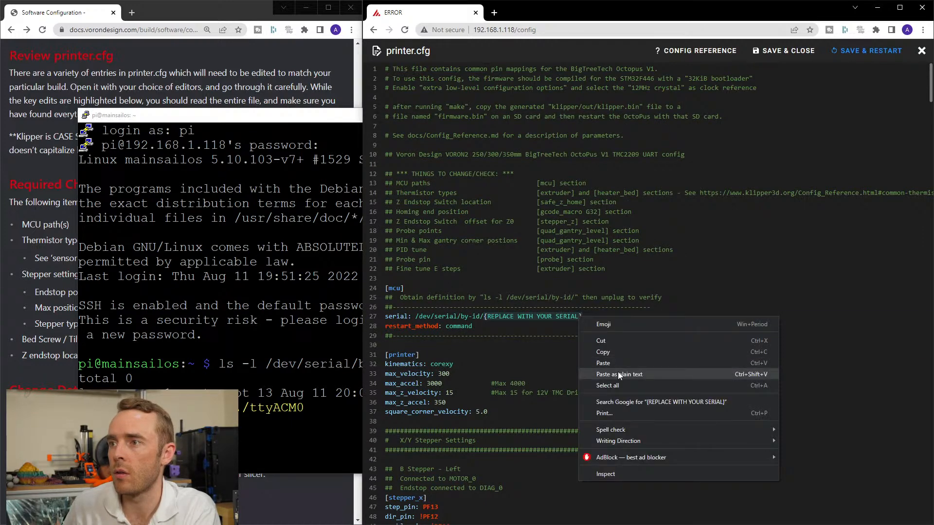
left_click(619, 374)
left_click(491, 328)
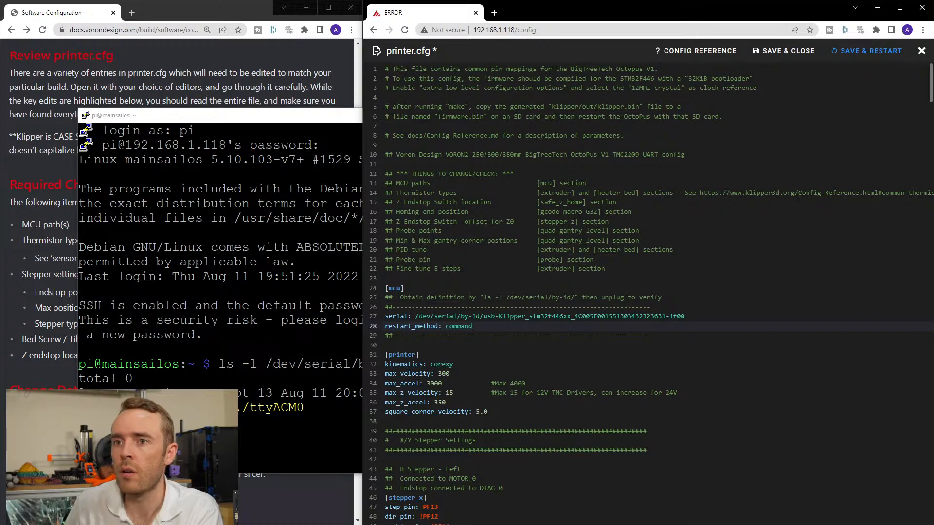
key("alt+Tab")
left_click(655, 115)
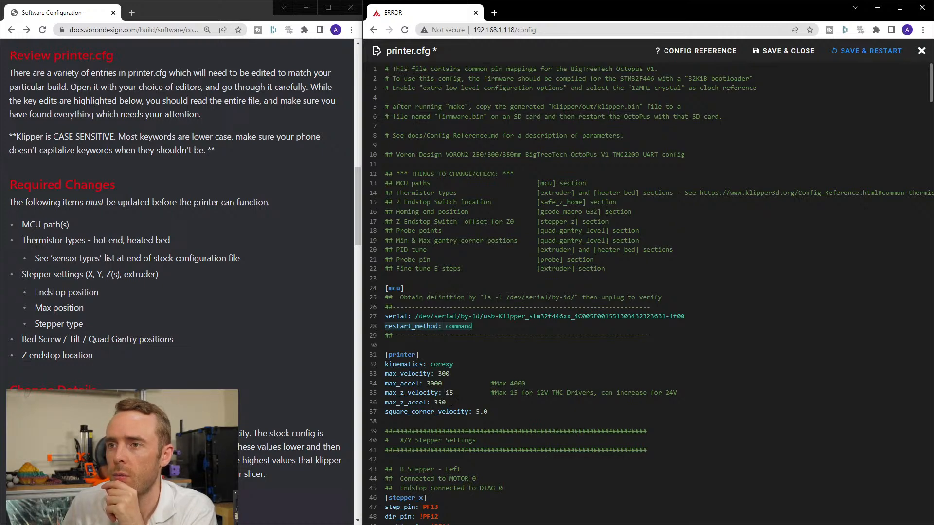
Set full_steps_per_rotation in the [stepper_x] section to 400 for the 0.9 degree stepper.
left_click(496, 413)
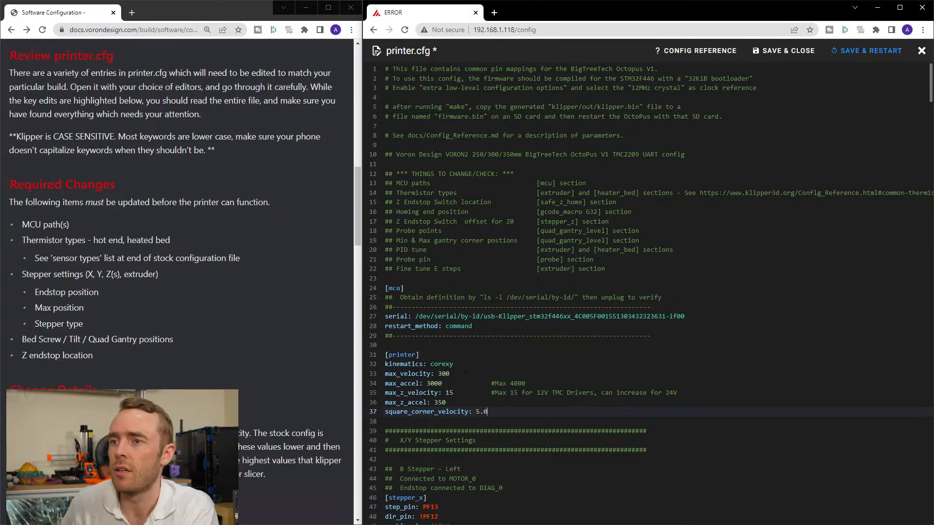
scroll(647, 292, "down", 4)
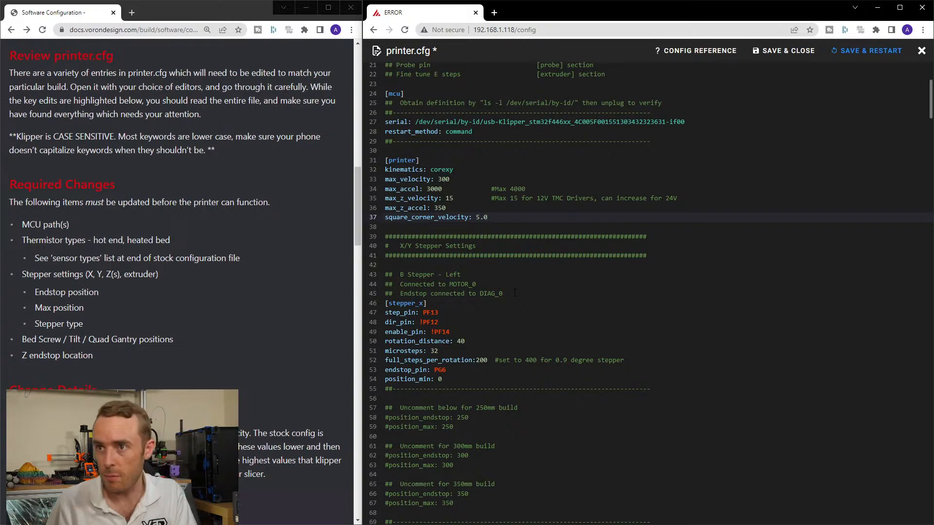
double_click(482, 361)
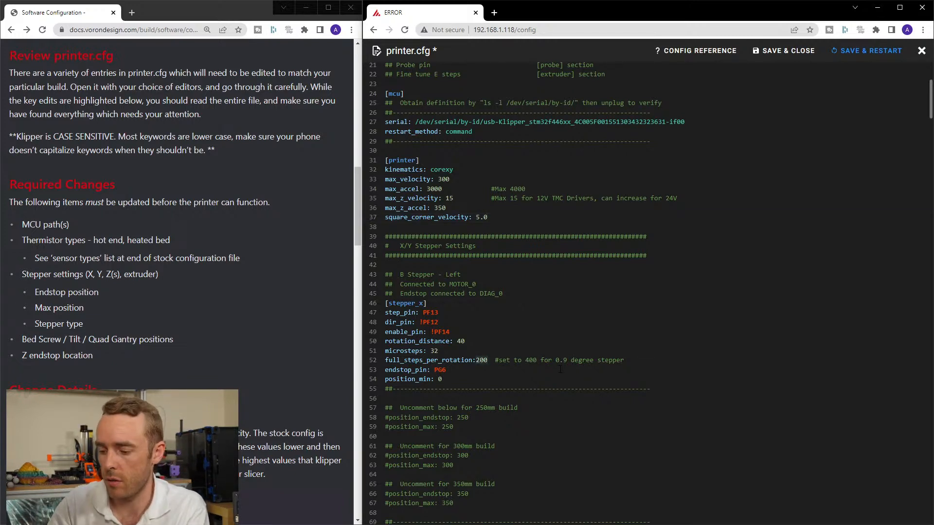
type("400")
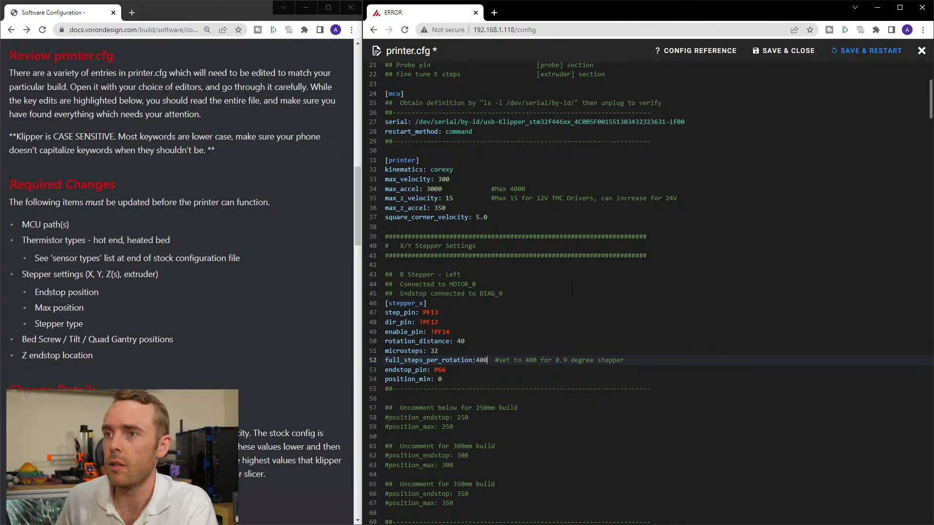
Uncomment the position_endstop and position_max lines for the 300mm build in the [stepper_x] section.
scroll(613, 260, "up", 4, "ctrl")
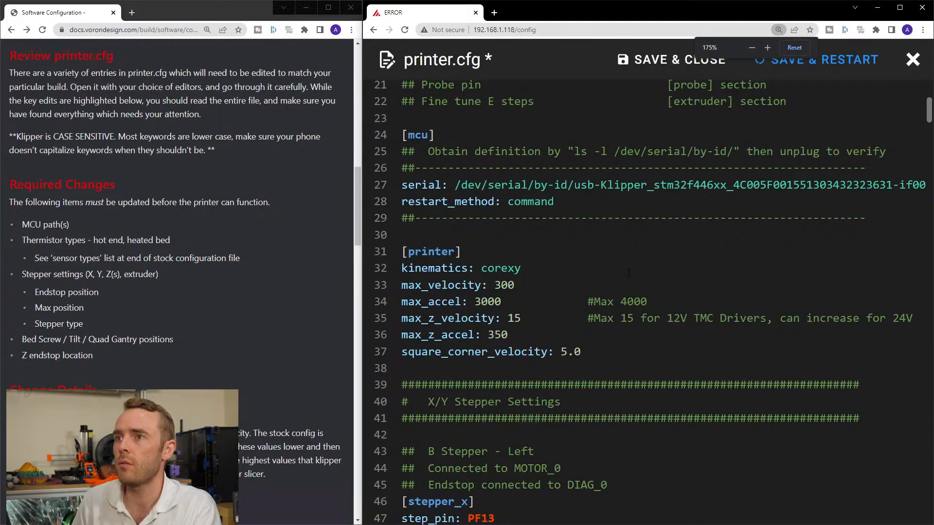
scroll(629, 275, "down", 2, "ctrl")
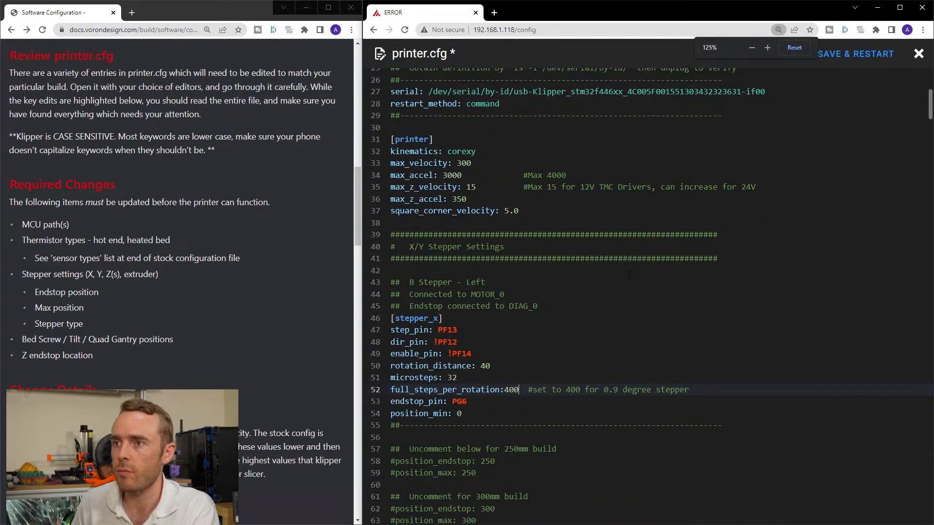
scroll(629, 276, "up", 1, "ctrl")
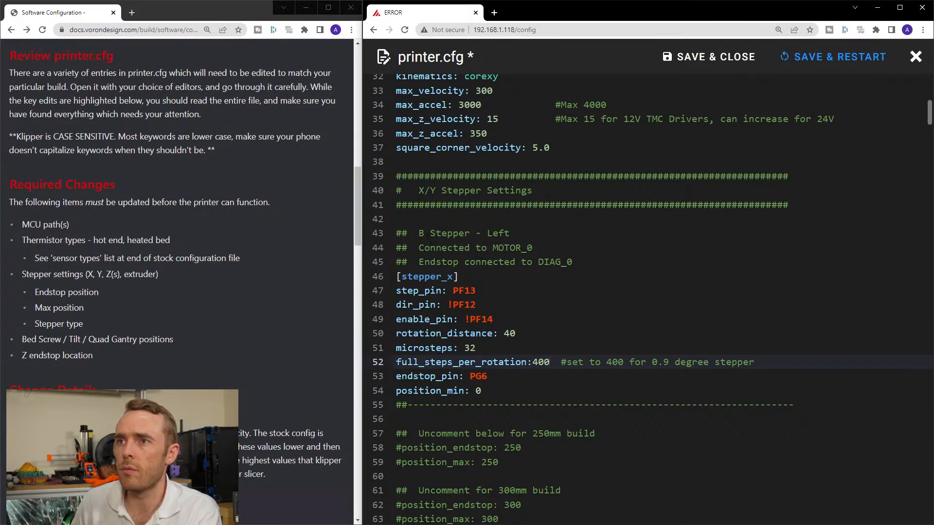
mouse_move(420, 234)
left_mouse_down()
mouse_move(511, 235)
mouse_move(534, 248)
mouse_move(410, 250)
mouse_move(419, 249)
left_mouse_up()
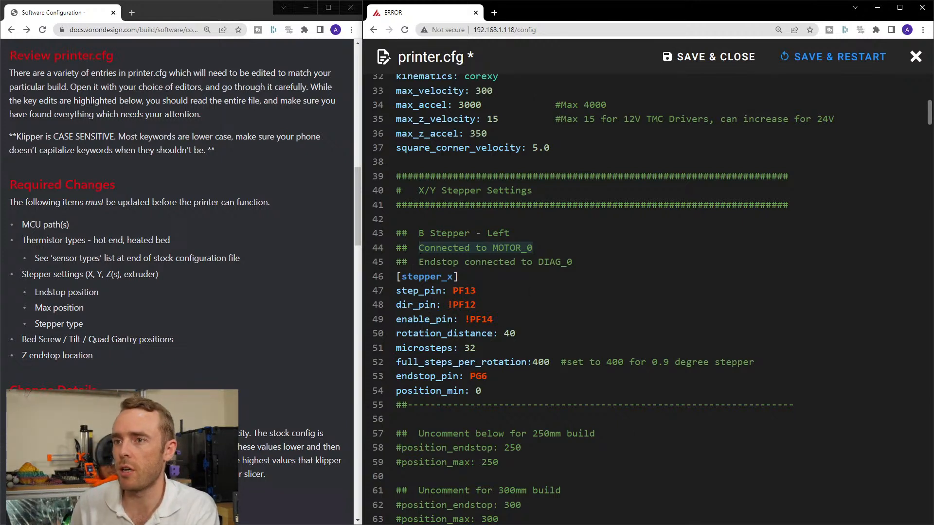
scroll(475, 337, "down", 2)
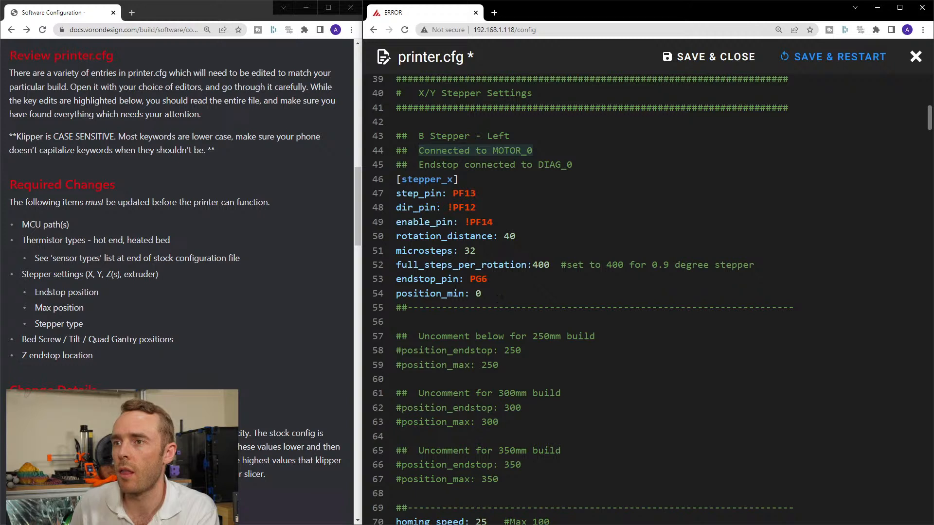
scroll(488, 295, "down", 1)
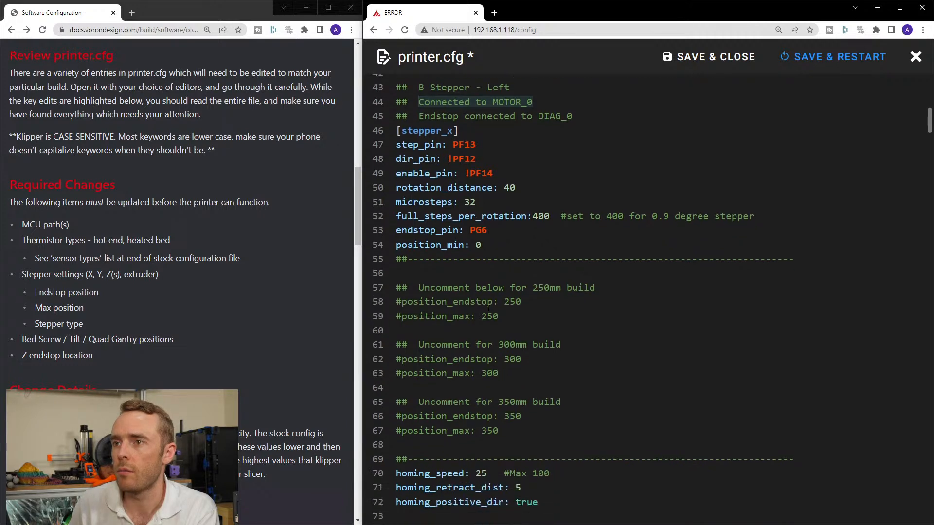
left_click(440, 360)
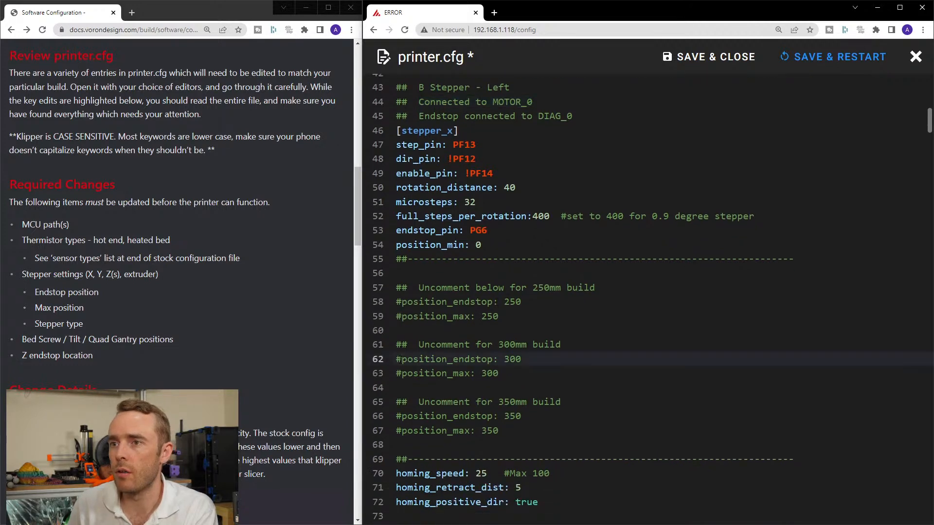
key("BackSpace")
left_click(403, 373)
key("BackSpace")
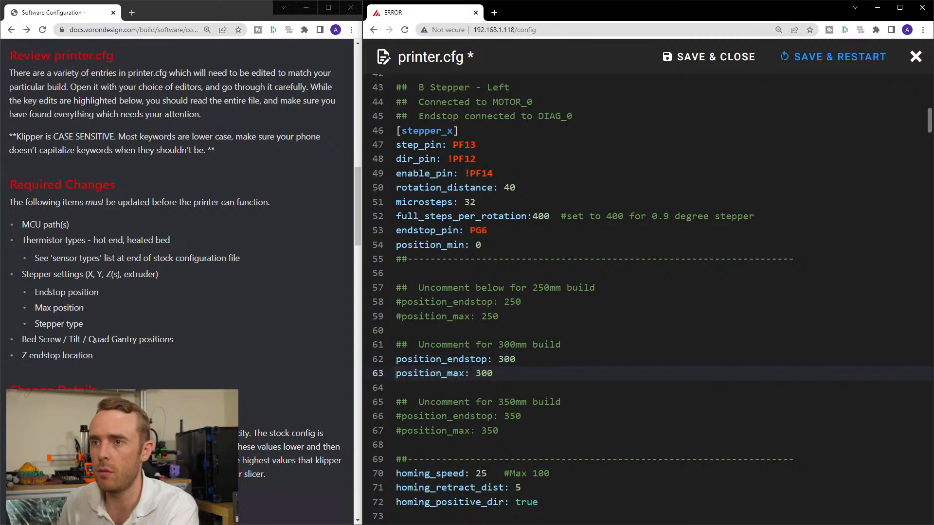
Delete the 250mm and 350mm build options, with their comments, separators and blank lines, from the [stepper_x] section.
left_click_drag(395, 317, 392, 261)
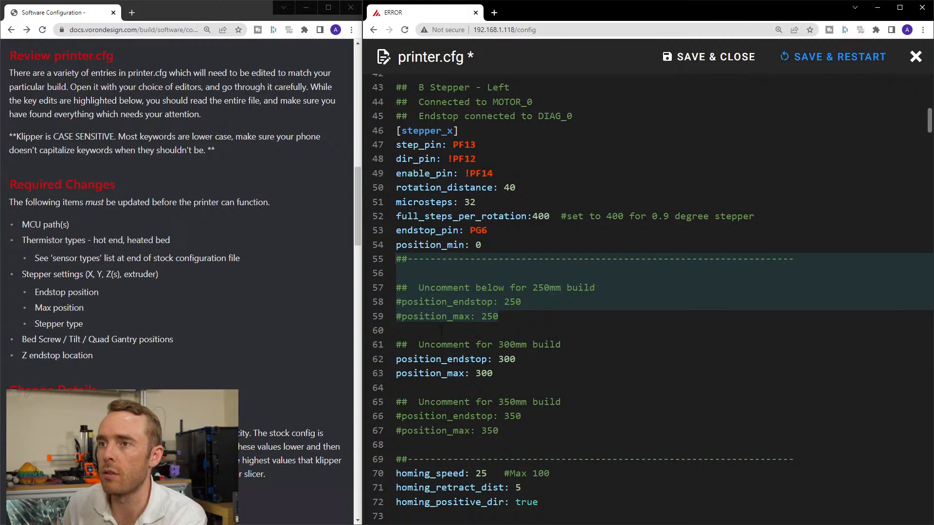
key("Delete")
key("Delete")
key("Delete")
left_click_drag(562, 260, 795, 363)
key("Delete")
key("Delete")
key("Delete")
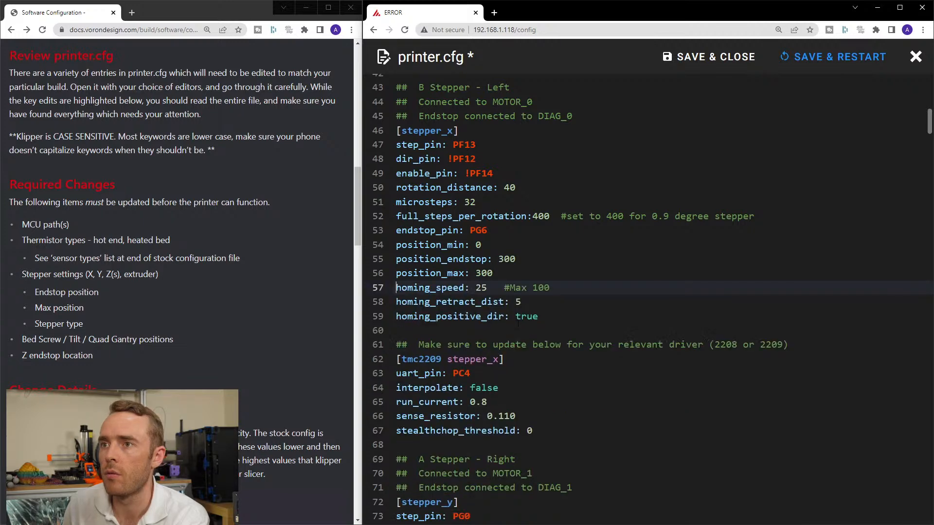
key("Delete")
left_click(533, 301)
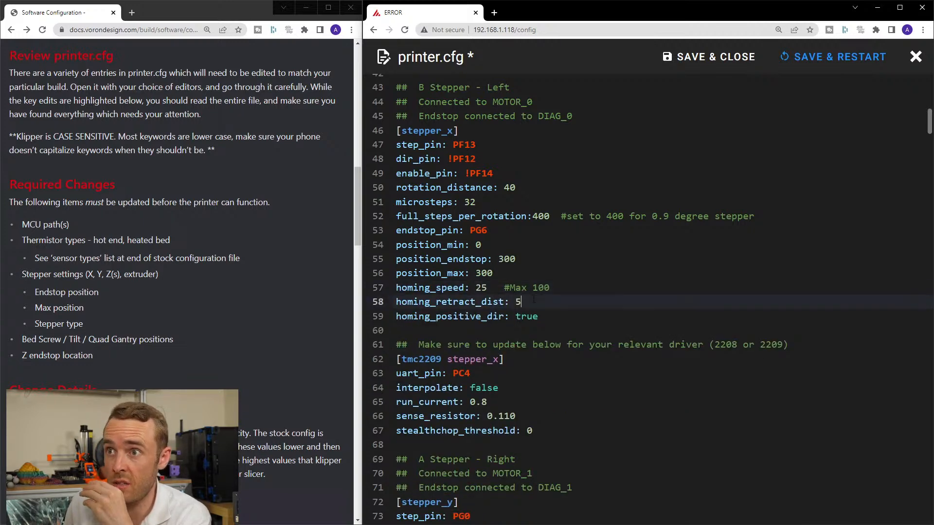
key("Down")
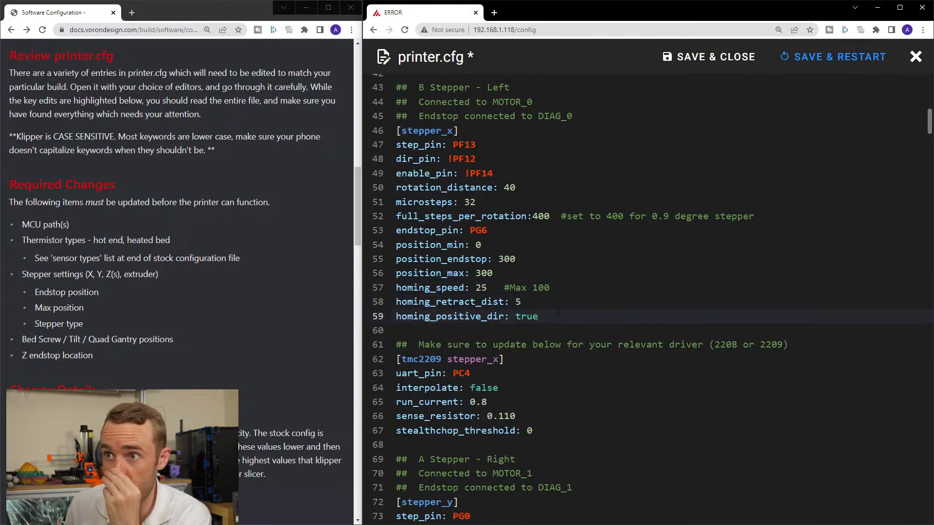
Widen the Voron documentation window and review its Updating Printer Specific Settings instructions for the stepper_x TMC driver section.
scroll(543, 304, "down", 1)
scroll(528, 300, "down", 1)
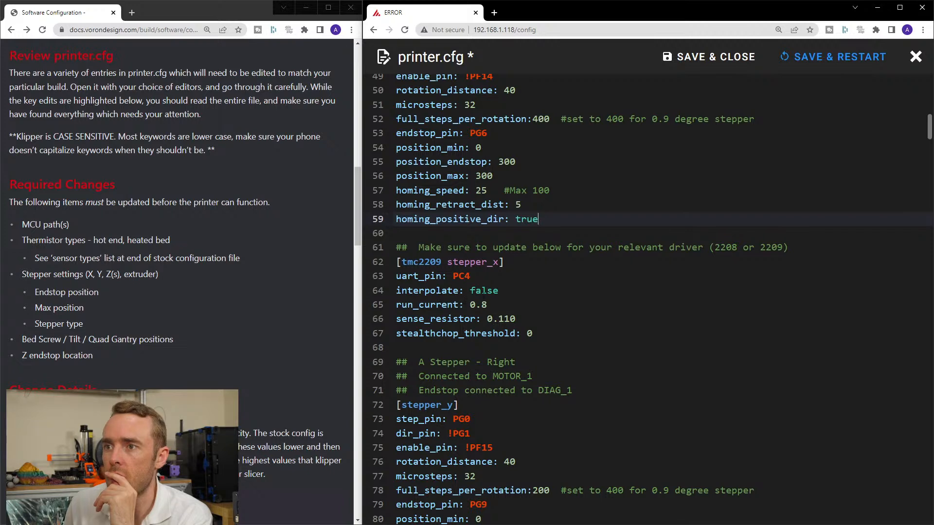
double_click(433, 263)
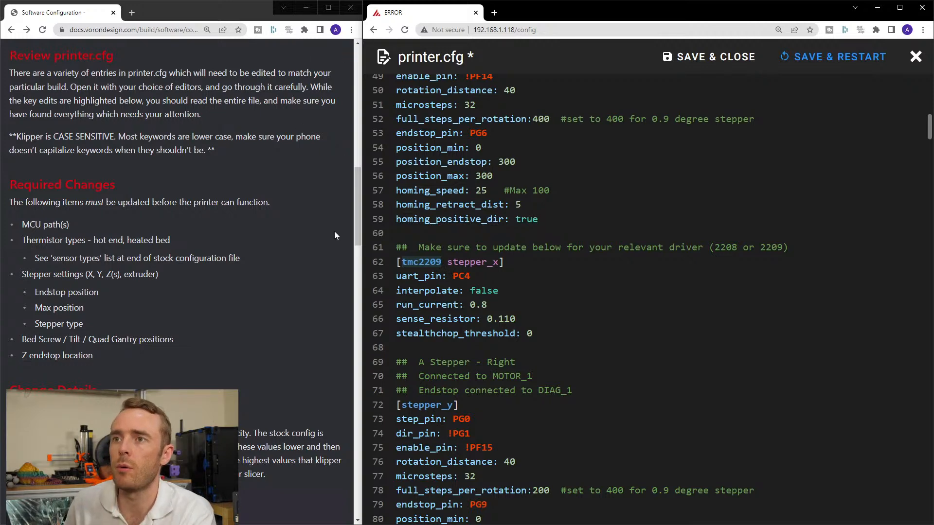
left_click_drag(362, 220, 458, 220)
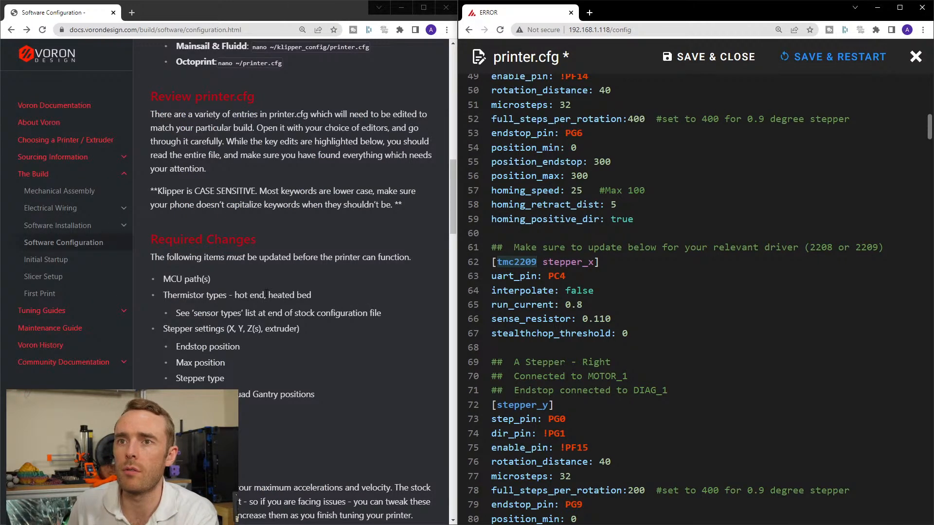
scroll(264, 294, "up", 1)
scroll(264, 293, "down", 8)
scroll(316, 294, "down", 5)
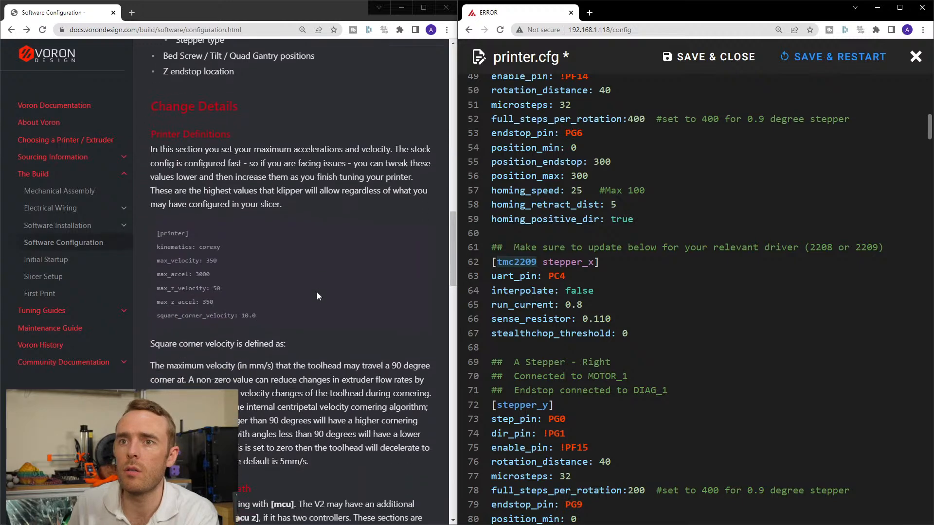
scroll(316, 292, "down", 10)
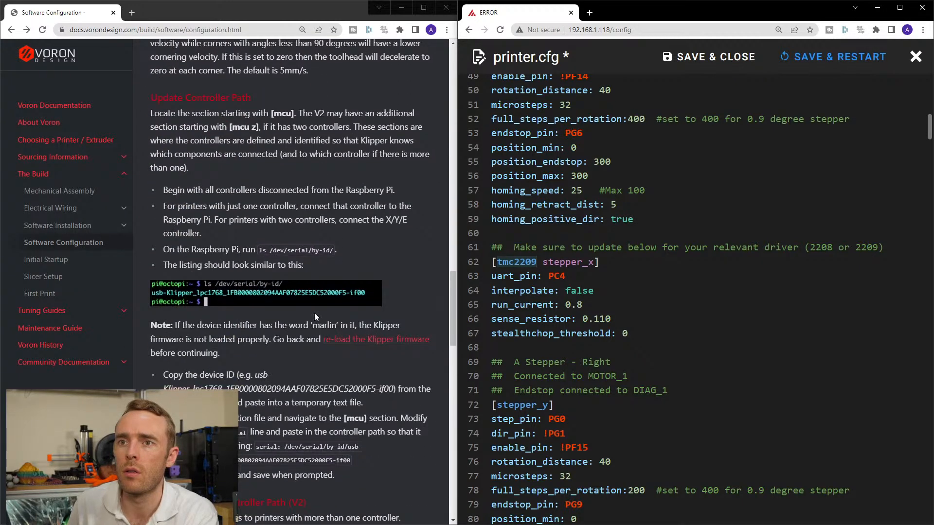
scroll(342, 320, "down", 2)
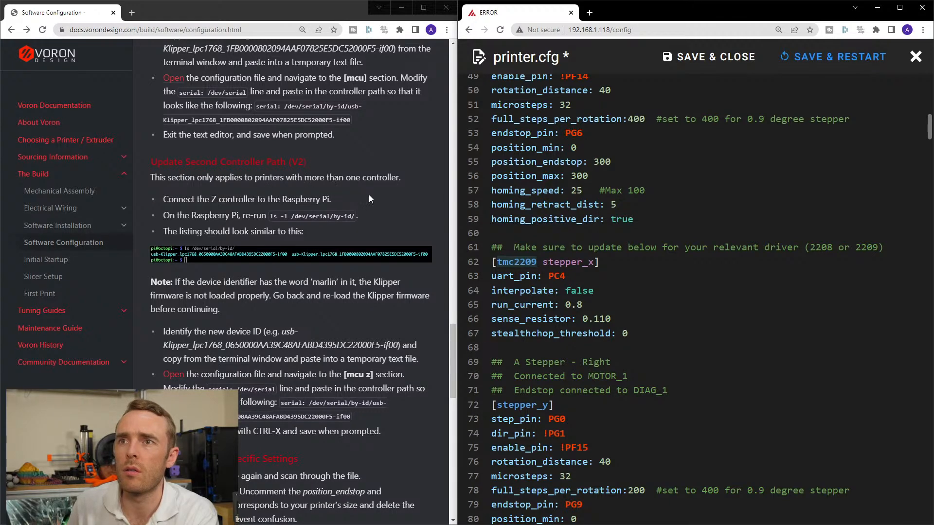
scroll(365, 198, "down", 5)
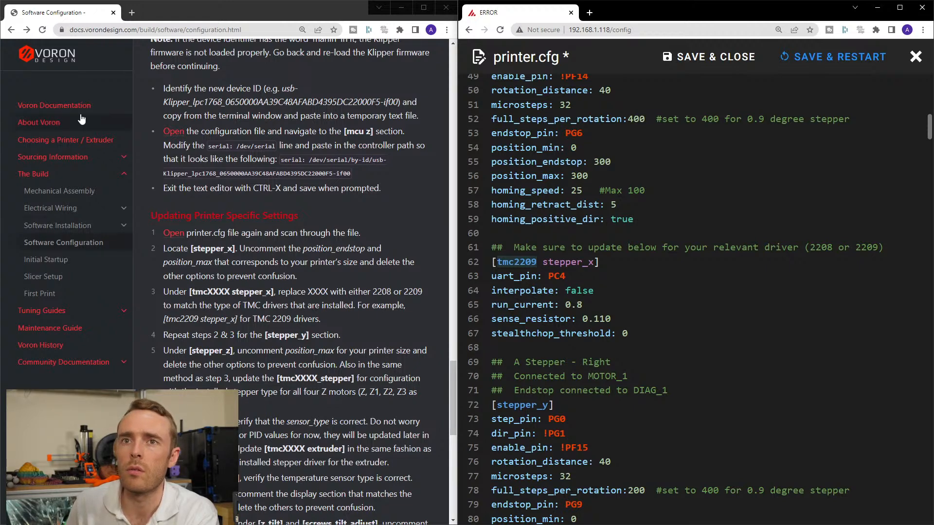
Search Google for klipper in a new browser tab and open the Klipper documentation overview.
left_click(131, 13)
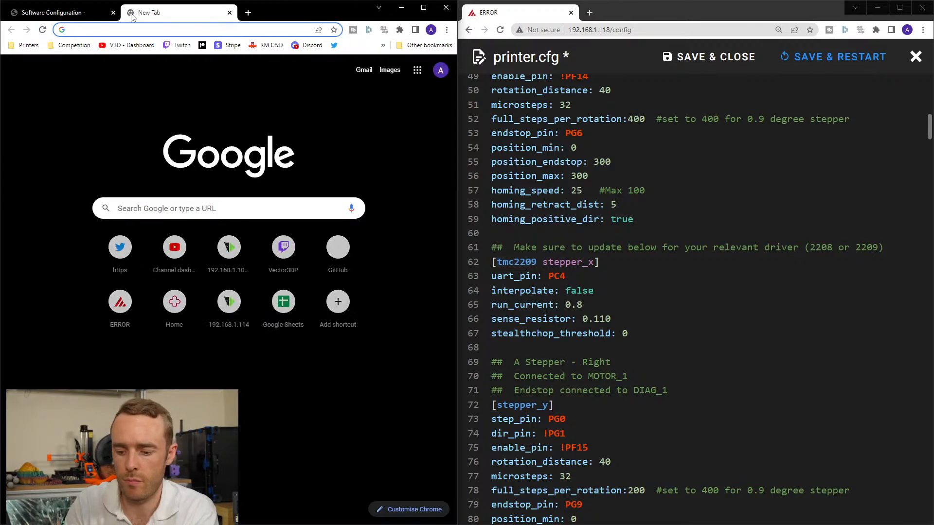
type("klipper")
key("Return")
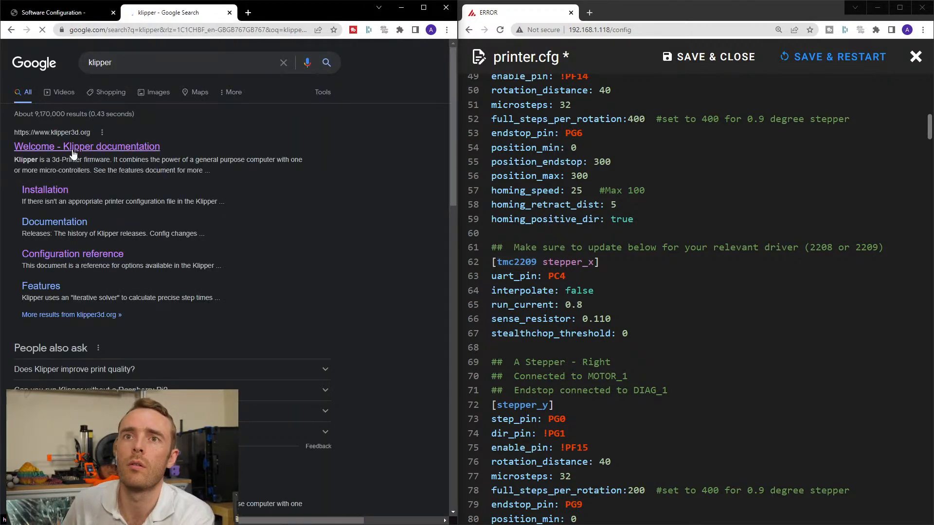
left_click(49, 222)
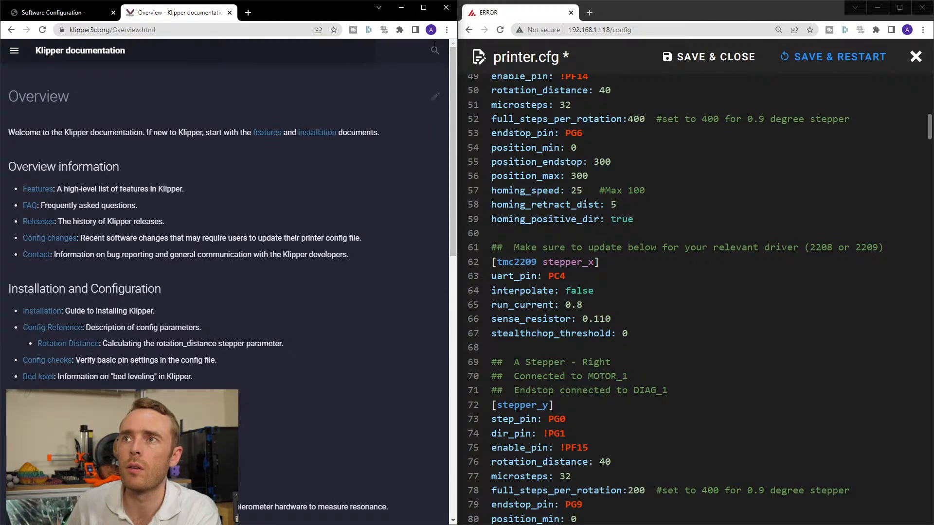
Search the Klipper documentation for driver, open the TMC drivers page and find 5160 on it.
left_click(435, 50)
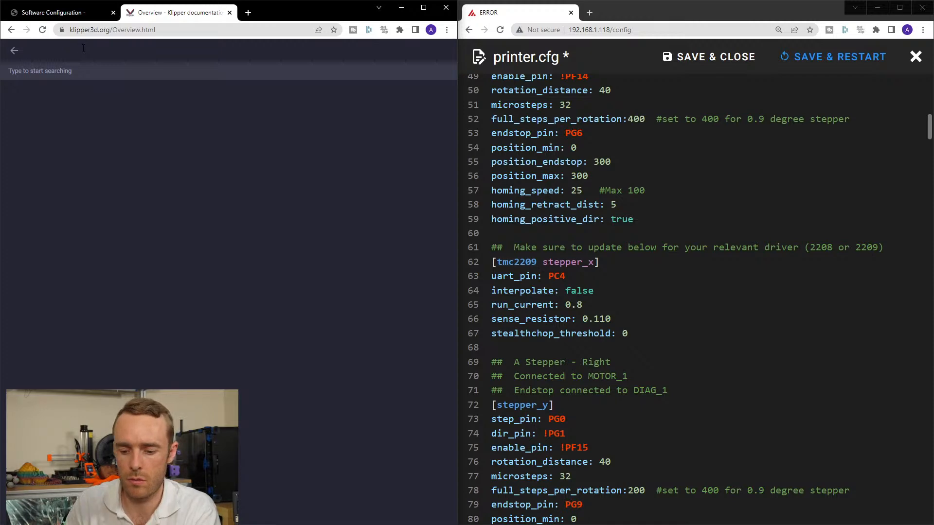
type("driver")
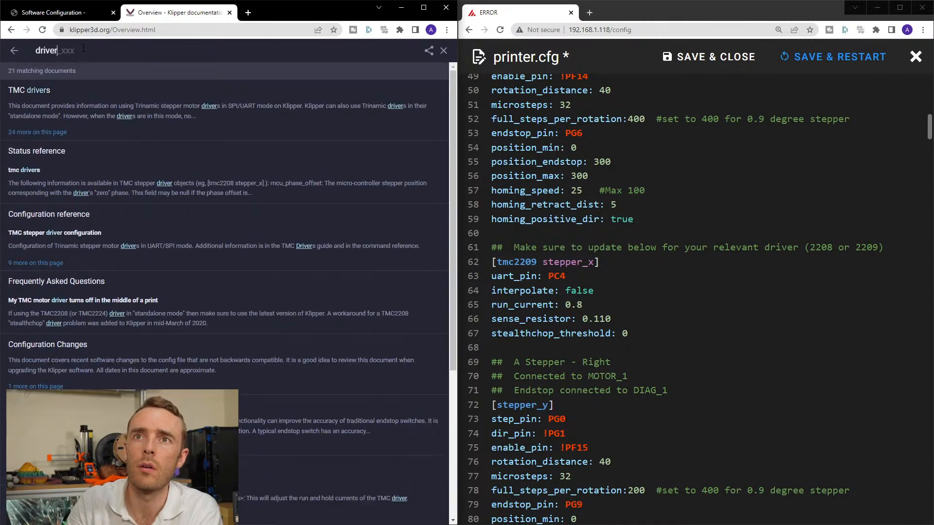
left_click(93, 89)
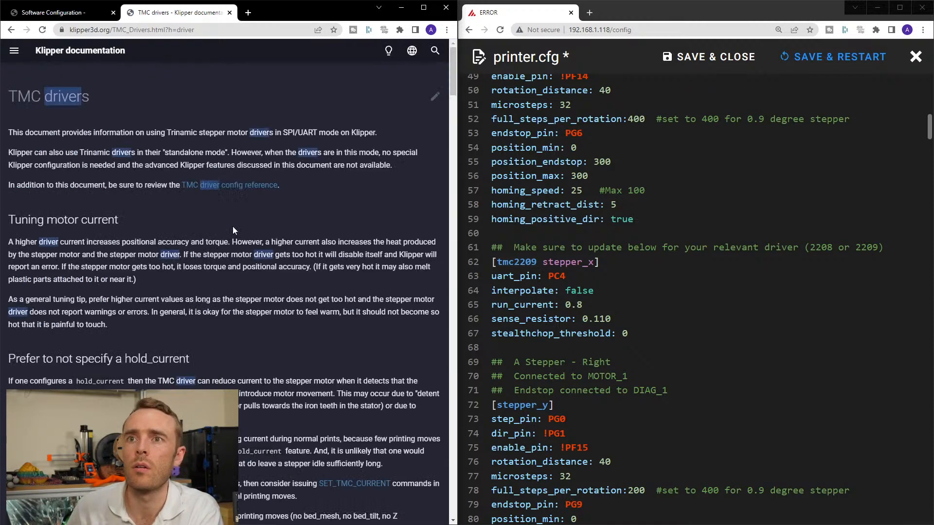
key("ctrl+f")
type("5160")
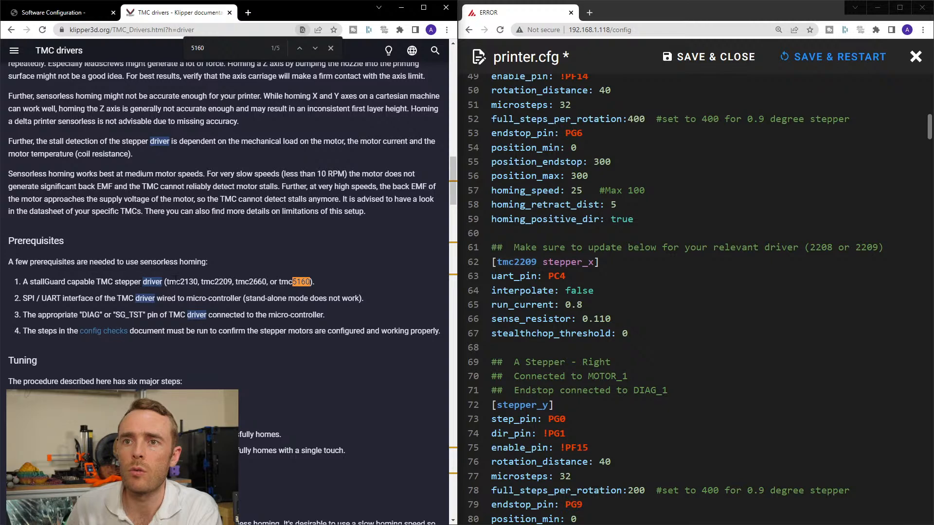
Change the driver in the [tmc2209 stepper_x] section header to tmc5160 and place the cursor at the end of the uart_pin line.
left_click(515, 262)
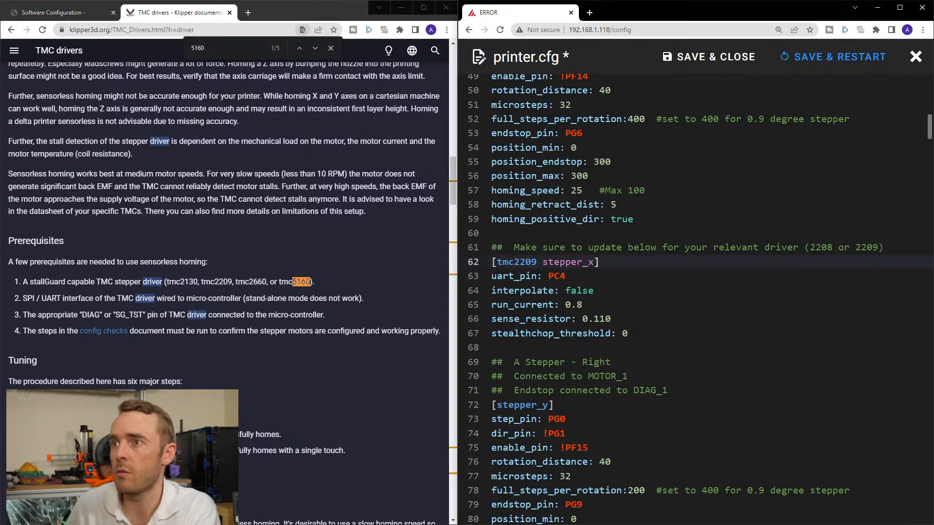
left_click_drag(514, 262, 538, 262)
type("5160")
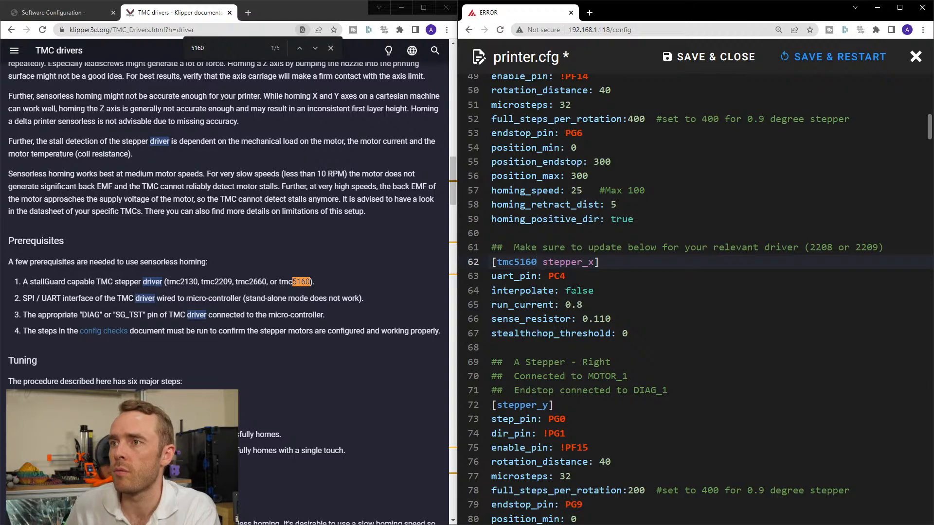
left_click_drag(492, 276, 567, 276)
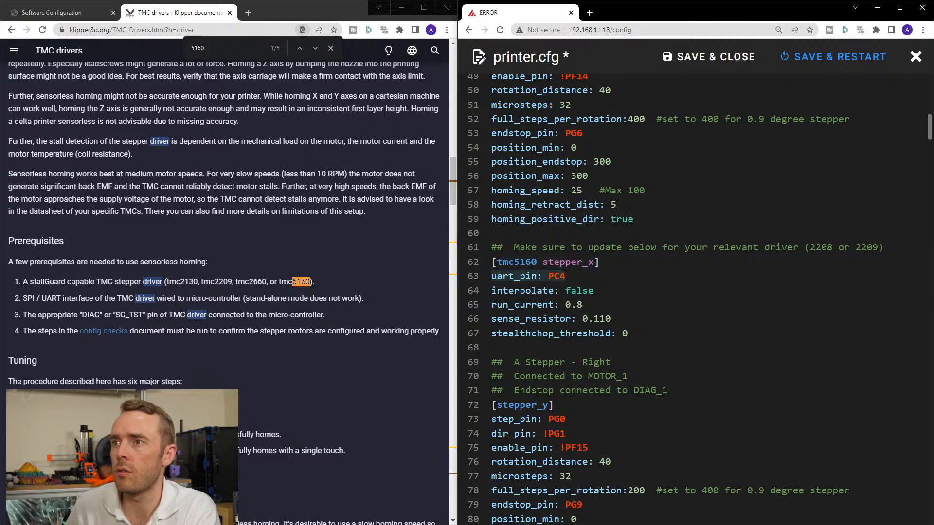
left_click(569, 276)
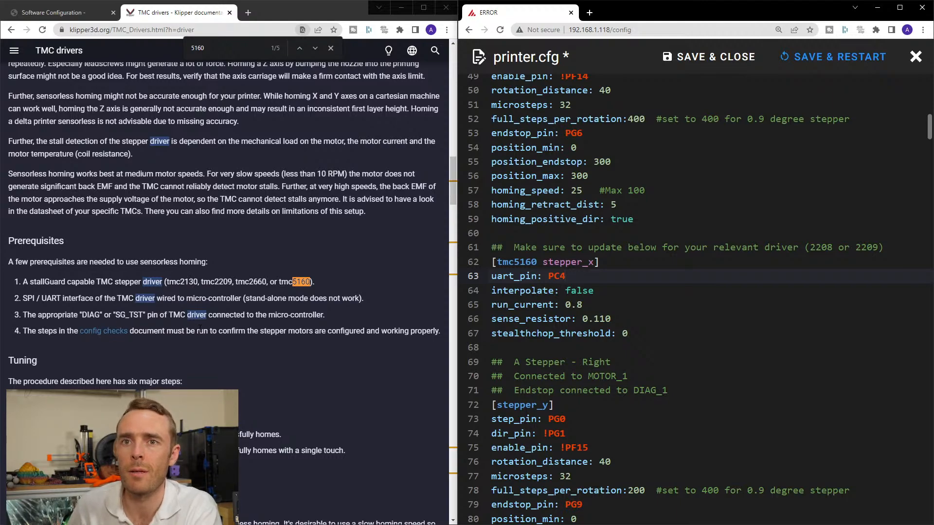
Return to the Klipper documentation search, search for configu and open the CANBUS result in a new tab.
scroll(245, 341, "down", 3)
scroll(246, 336, "up", 15)
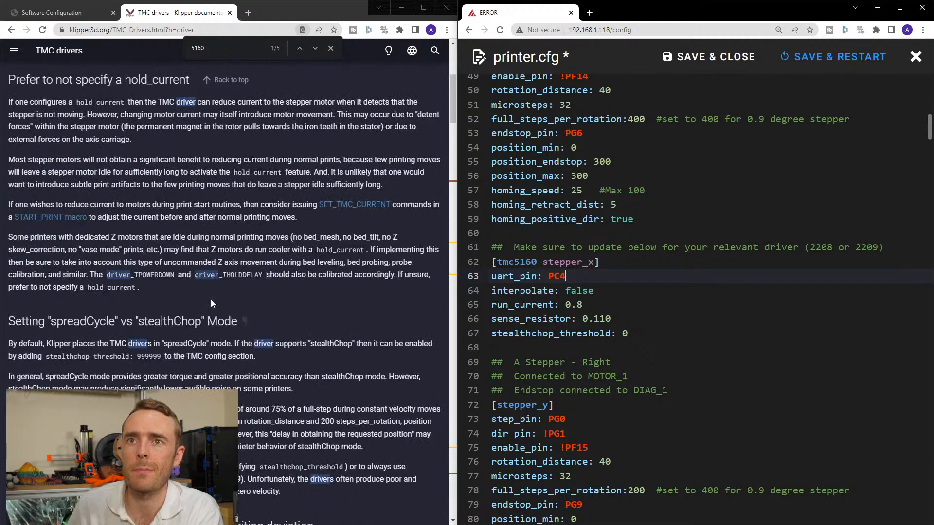
left_click(166, 69)
key("alt+Left")
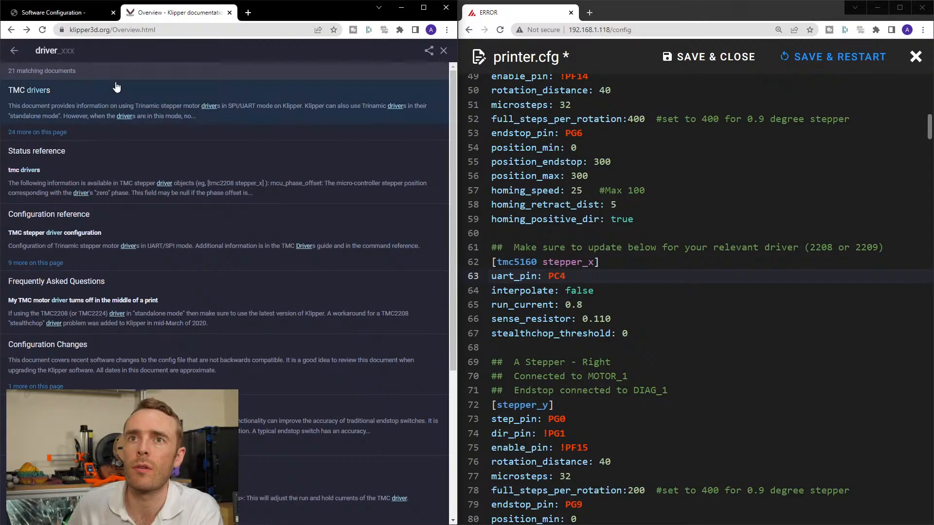
double_click(71, 52)
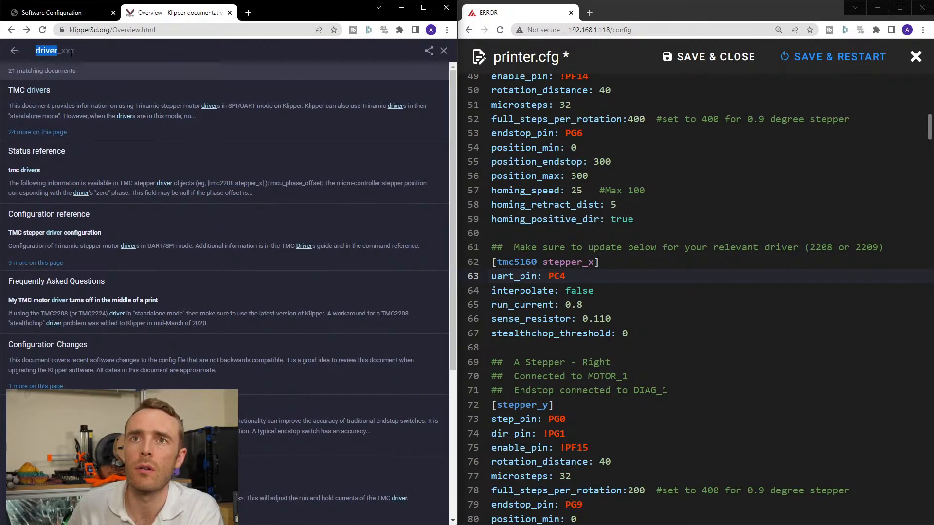
type("configu")
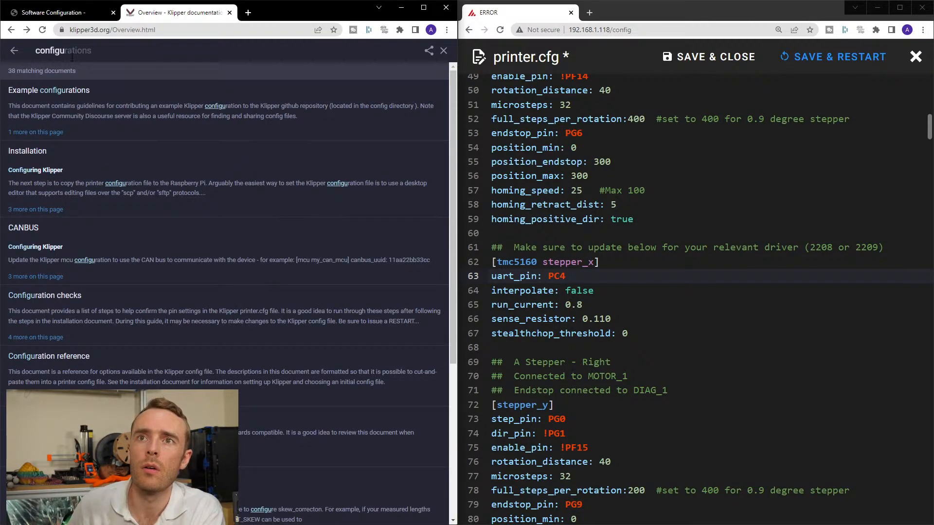
middle_click(88, 235)
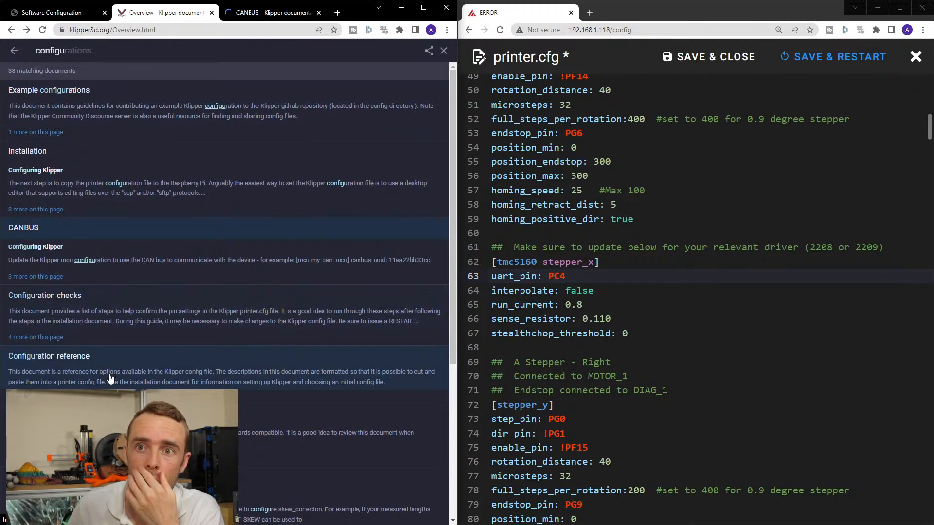
Open the Configuration reference, find stepper_x in it and read through the parameters of the [stepper] section.
left_click(125, 365)
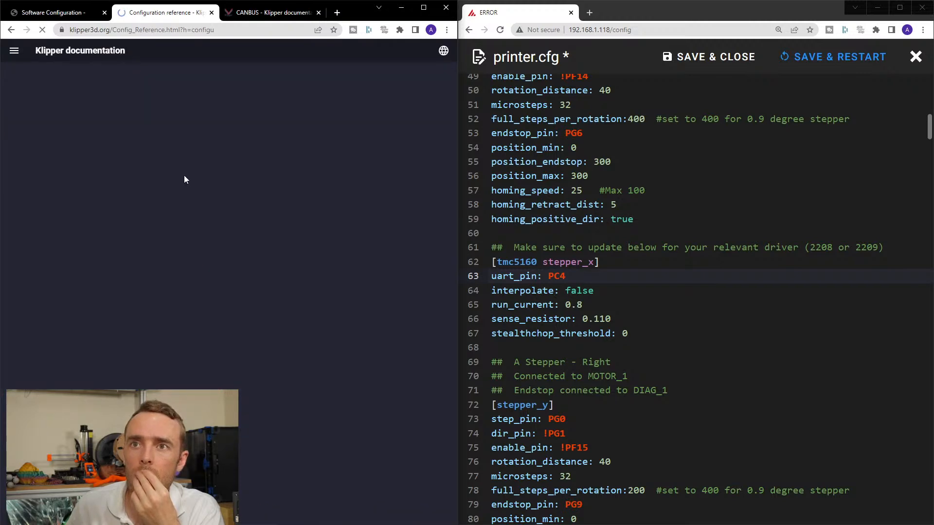
scroll(249, 190, "down", 10)
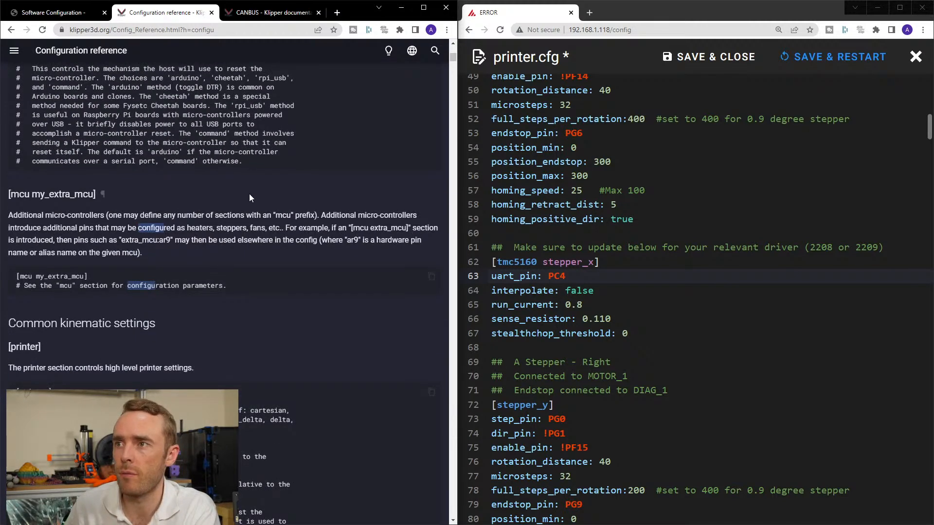
key("ctrl+f")
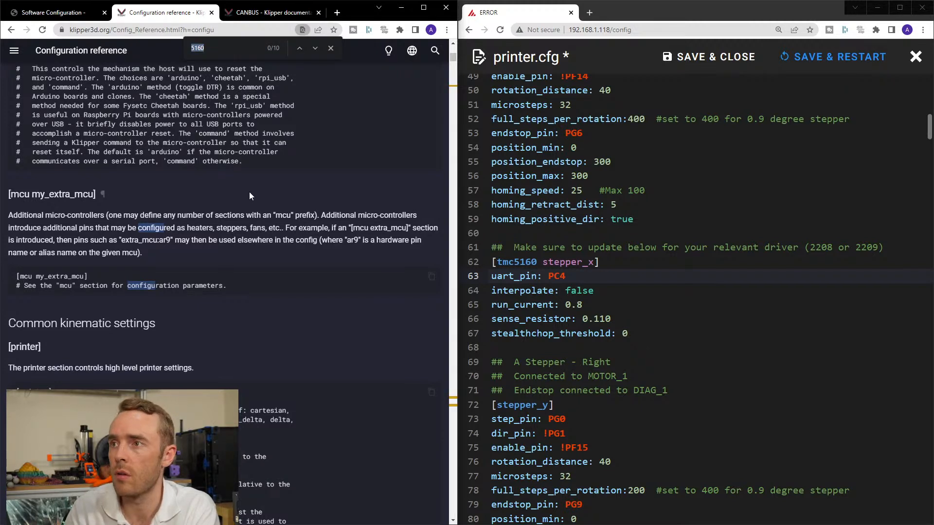
type("stepper")
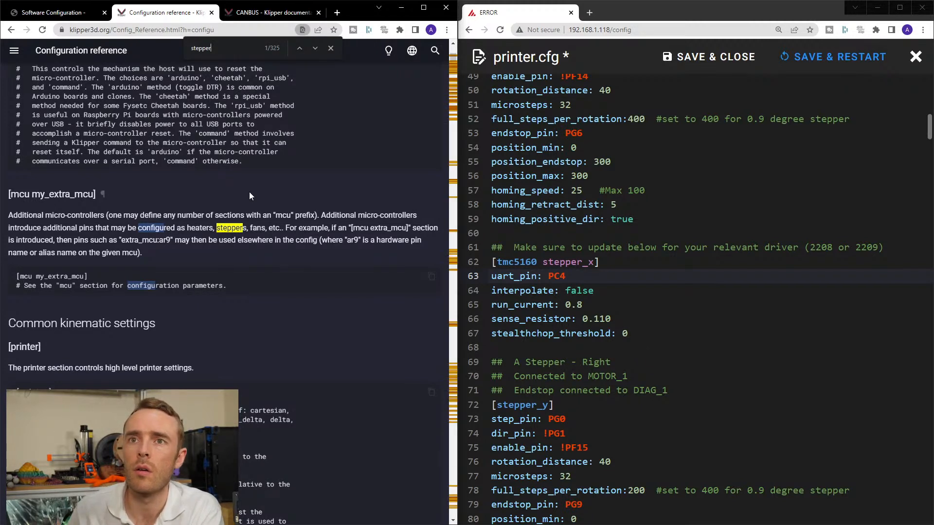
type("_x")
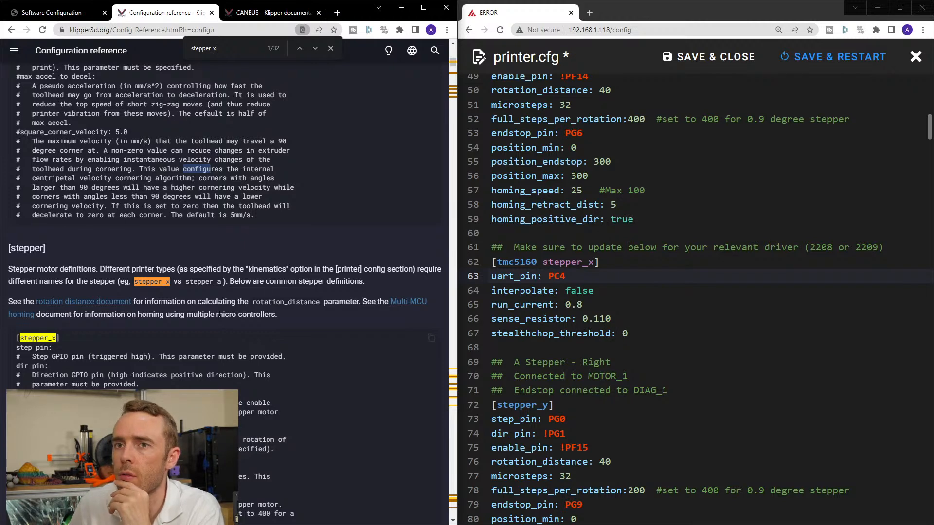
scroll(278, 320, "down", 4)
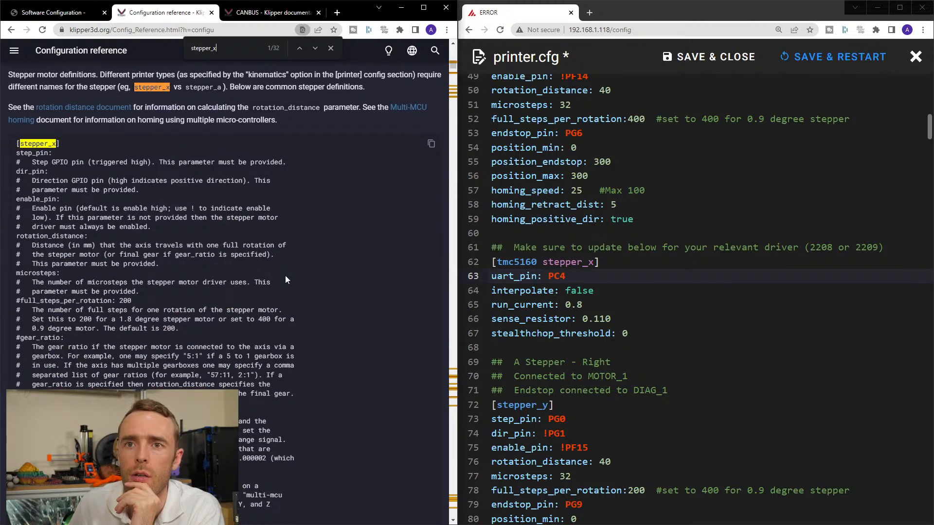
scroll(239, 307, "down", 1)
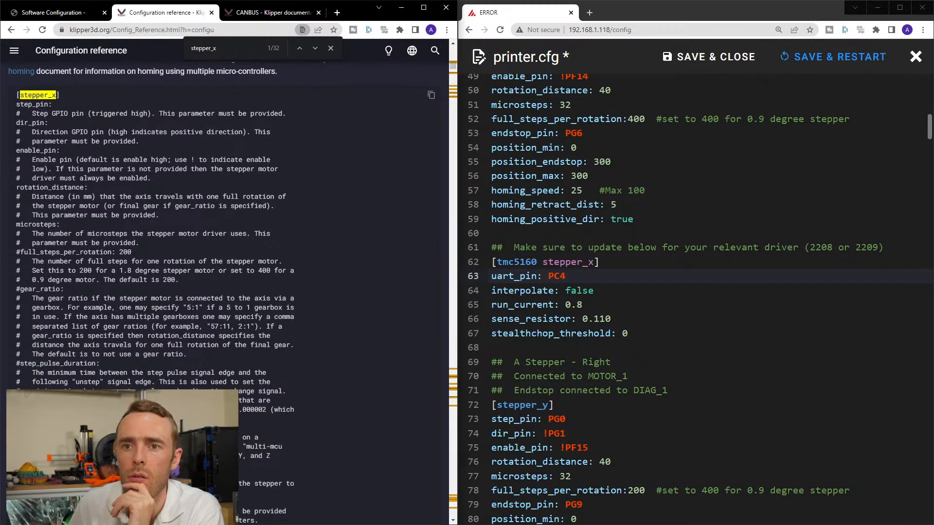
scroll(53, 361, "down", 1)
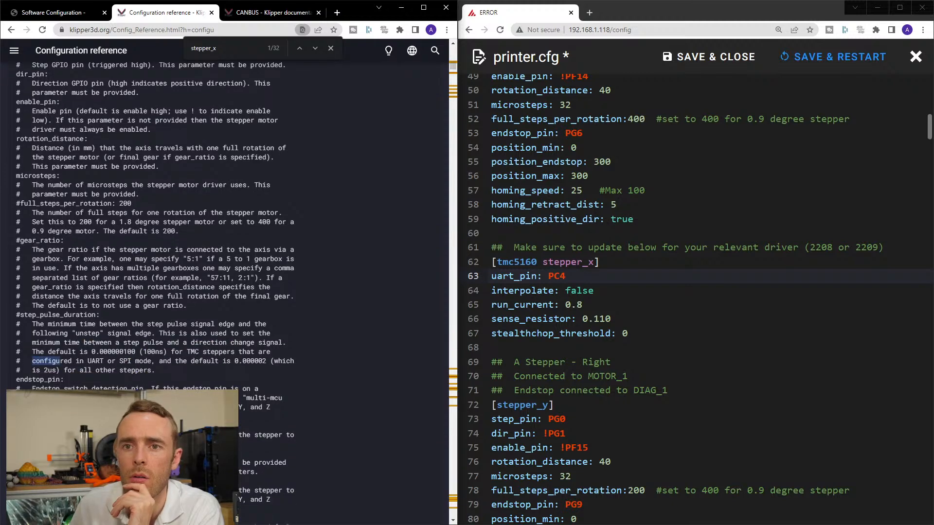
scroll(58, 361, "up", 2)
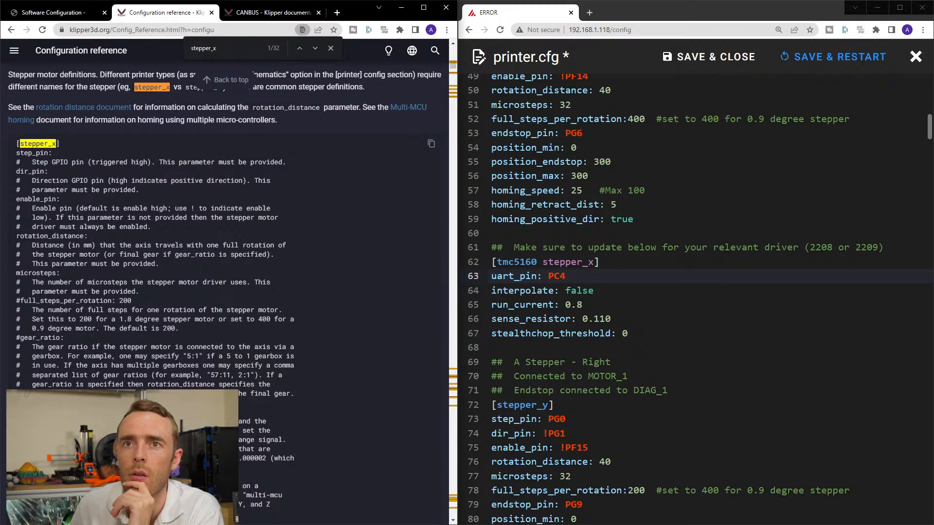
scroll(157, 378, "down", 4)
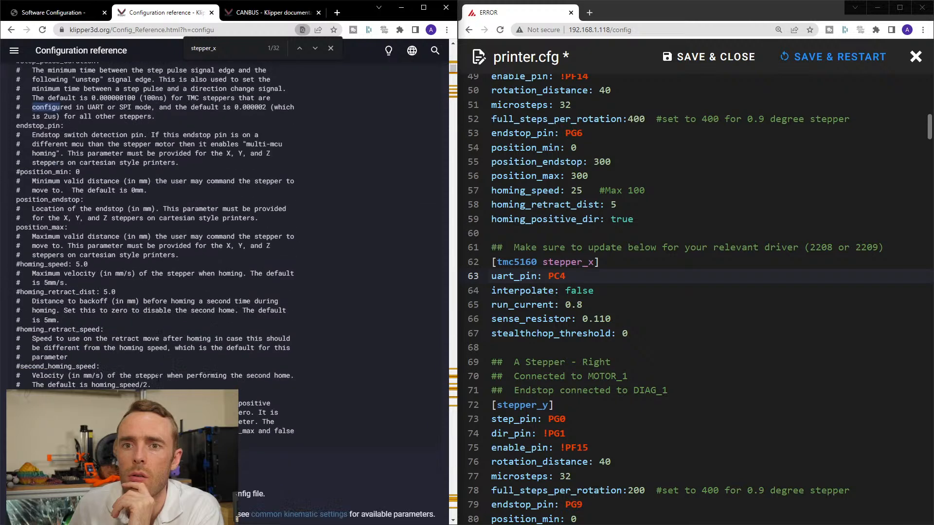
scroll(224, 290, "up", 10)
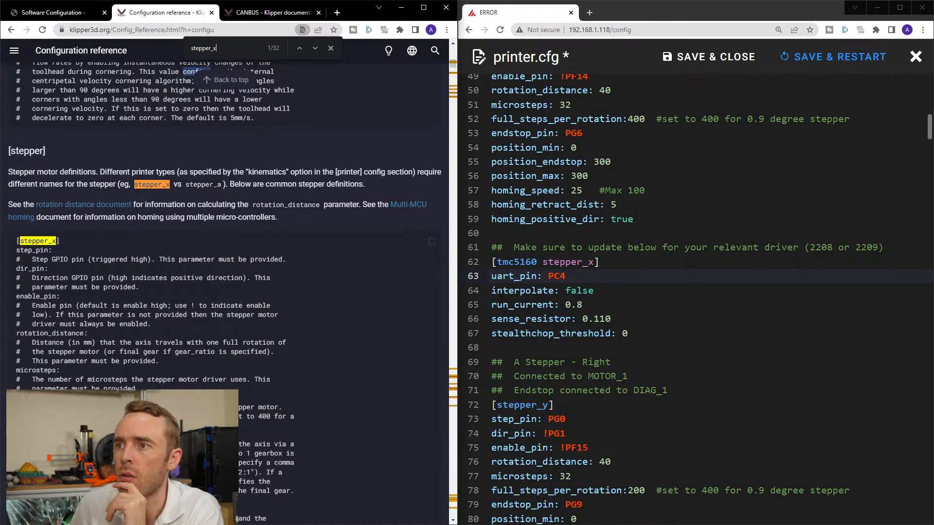
Copy the uart_pin parameter name from the stepper_x driver section of printer.cfg and find it in the Configuration reference.
left_click(523, 276)
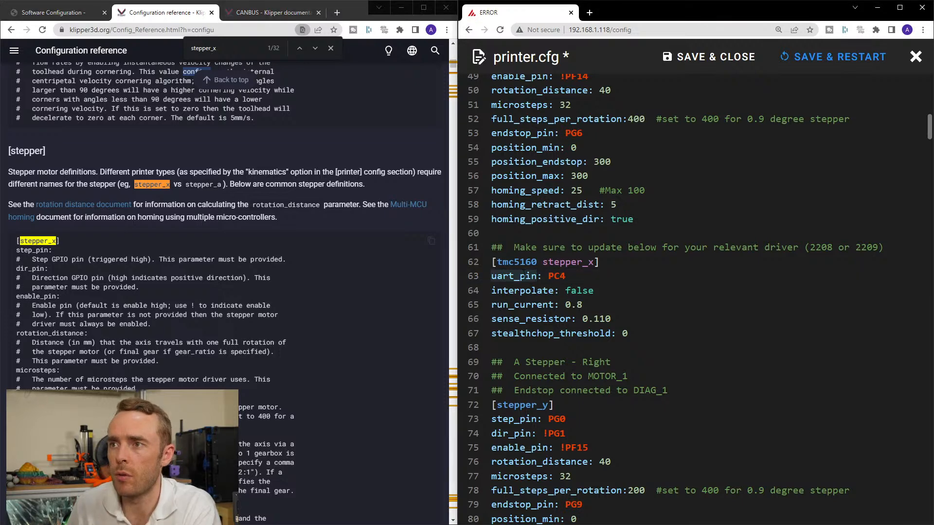
key("ctrl+f")
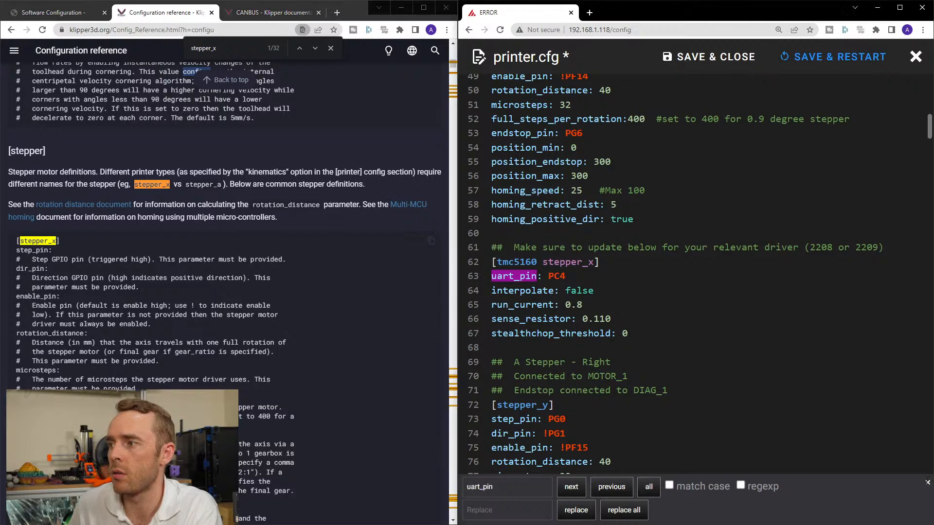
key("Escape")
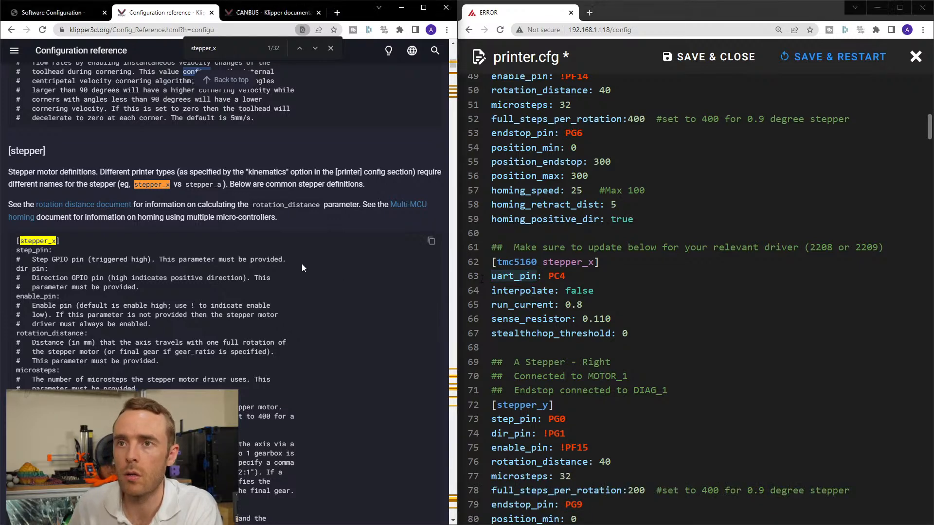
left_click(301, 263)
key("ctrl+f")
type("uart_pin")
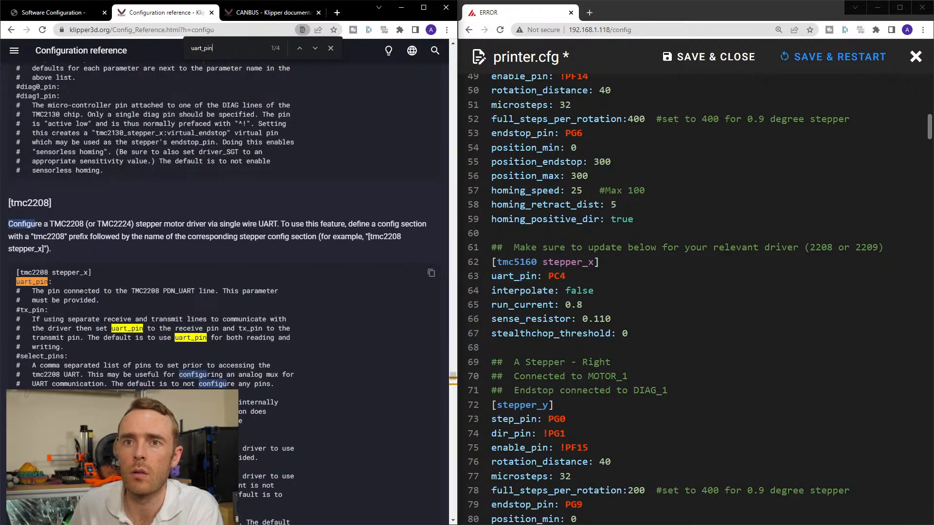
scroll(78, 307, "down", 2)
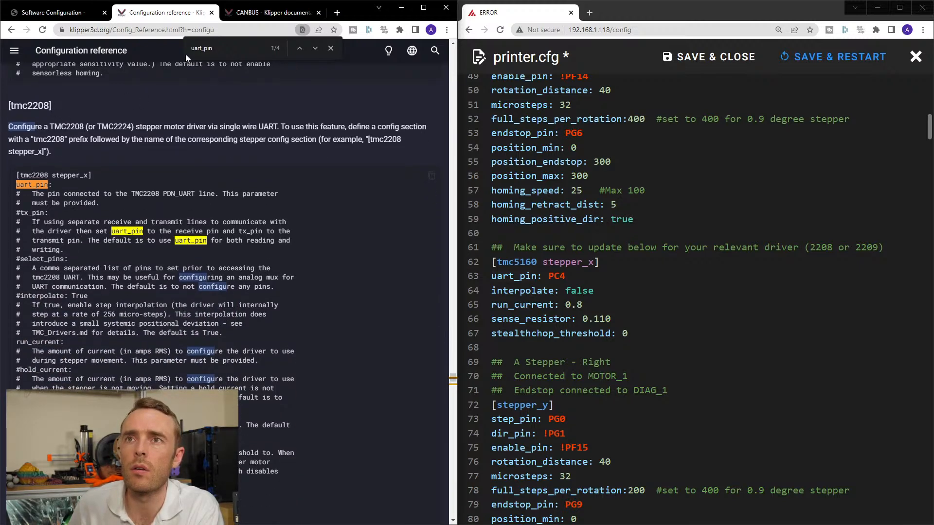
Find tmc5160 in the Configuration reference and view the parameters of its [tmc5160 stepper_x] example.
left_click_drag(213, 47, 170, 46)
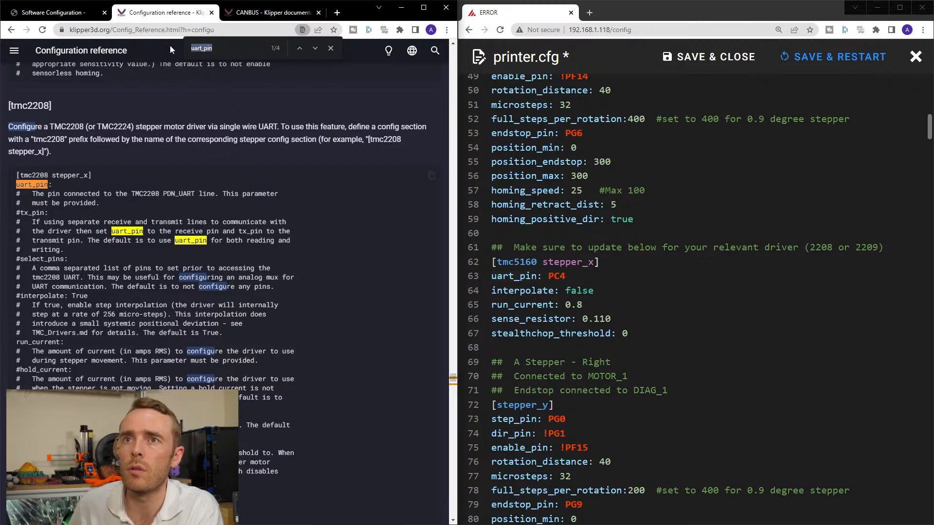
type("tmc5160")
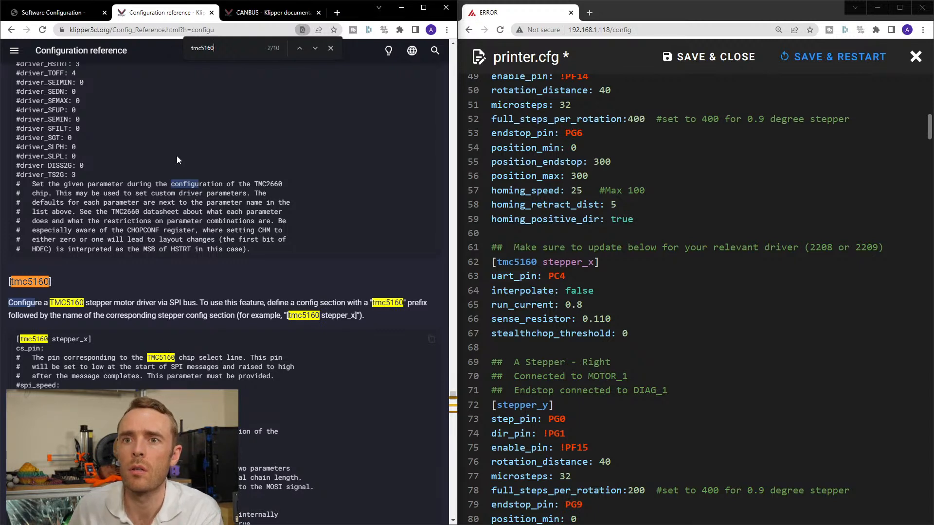
scroll(204, 206, "down", 2)
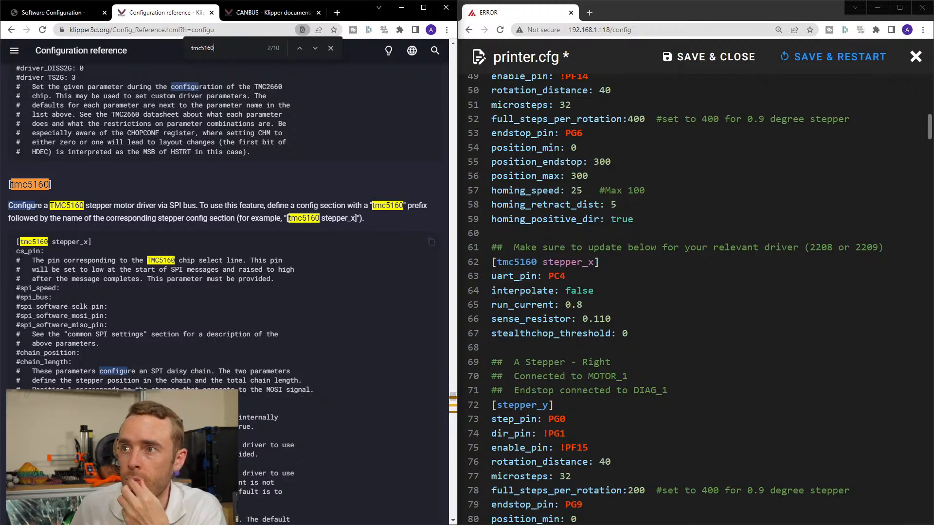
Replace uart_pin with cs_pin, copied from the reference, in the [tmc5160 stepper_x] section and comment out its PC4 value with #.
double_click(20, 252)
key("ctrl+c")
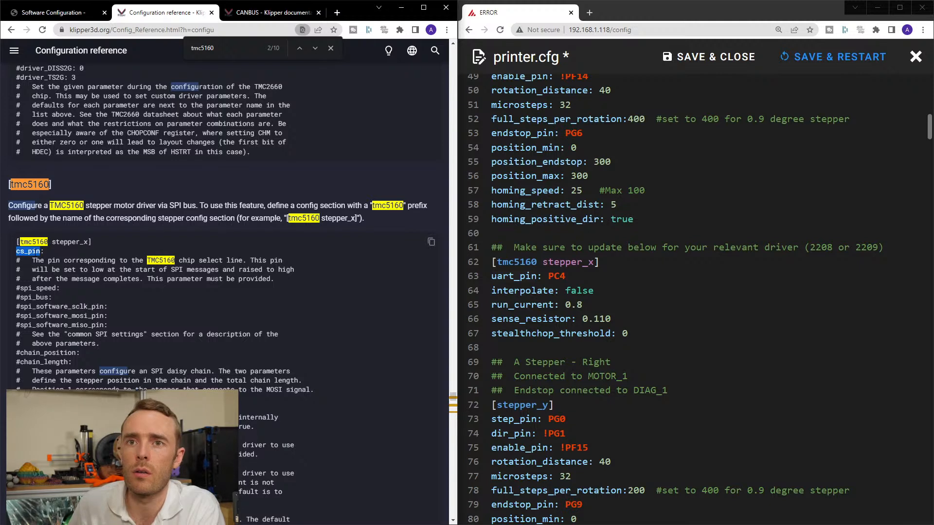
left_click(501, 276)
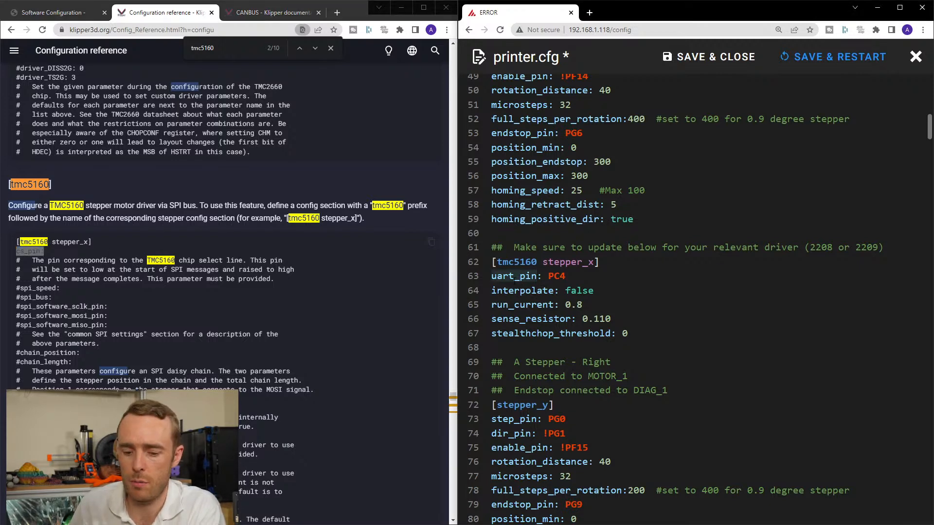
double_click(506, 275)
key("ctrl+v")
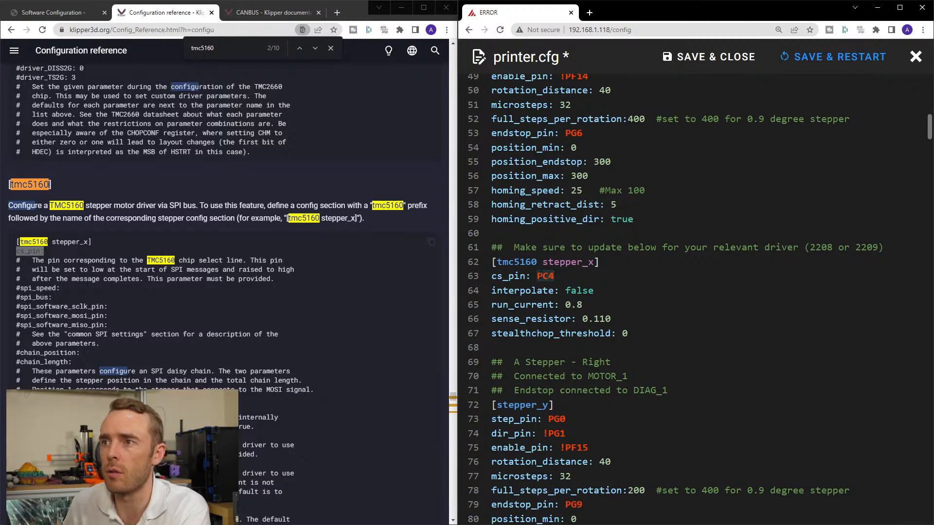
left_click(538, 276)
type("#")
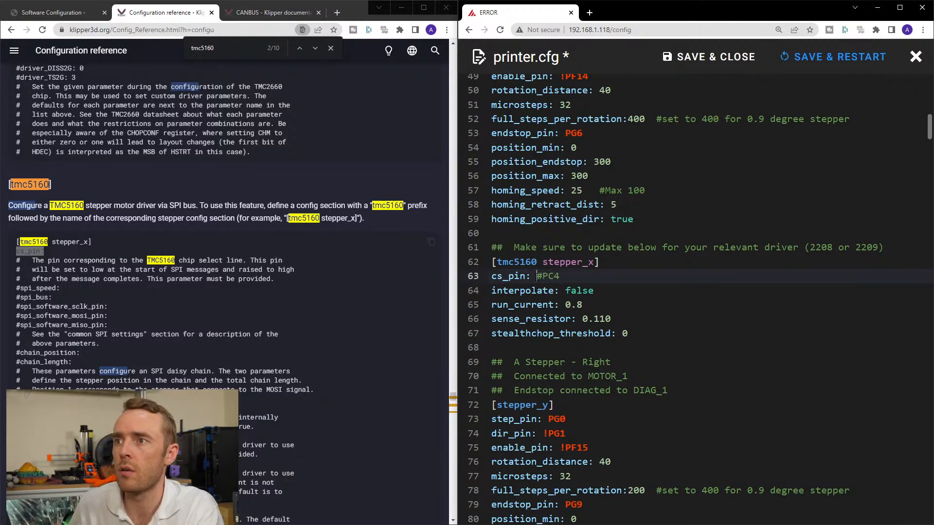
Search Google for btt github in a new browser tab and open the BIGTREETECH GitHub page.
left_click(335, 13)
type("btt")
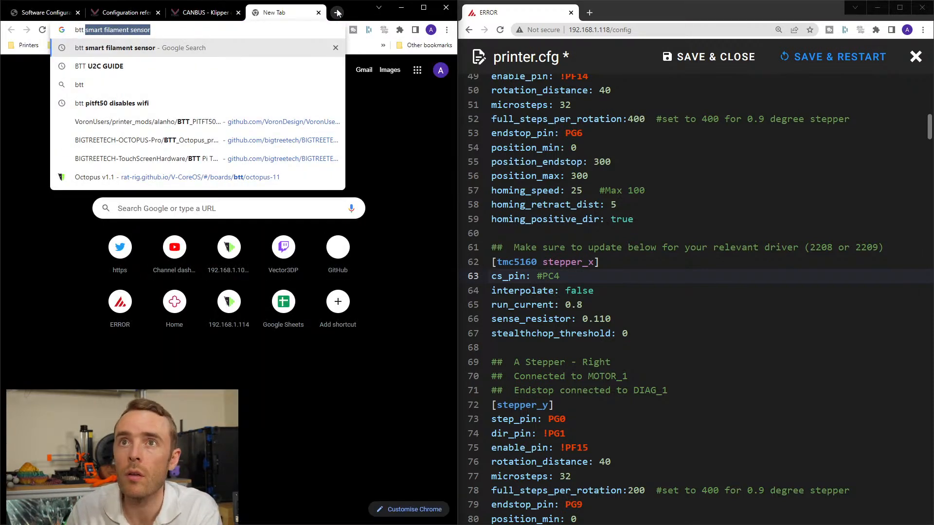
type(" githi")
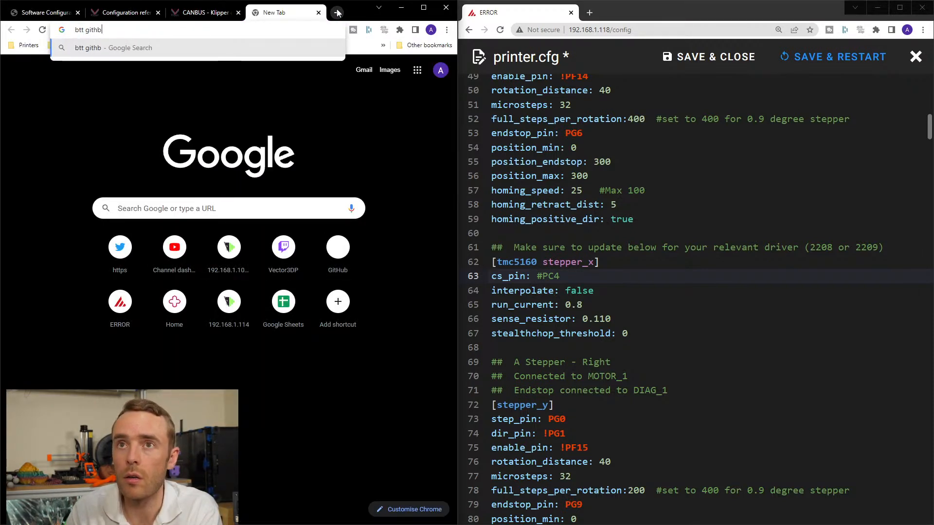
key("BackSpace")
type("ub")
key("Return")
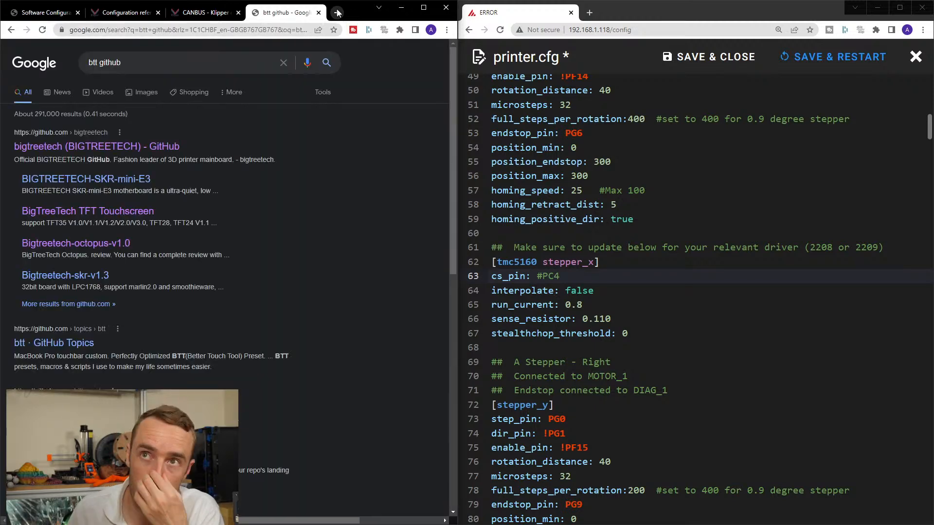
left_click(89, 152)
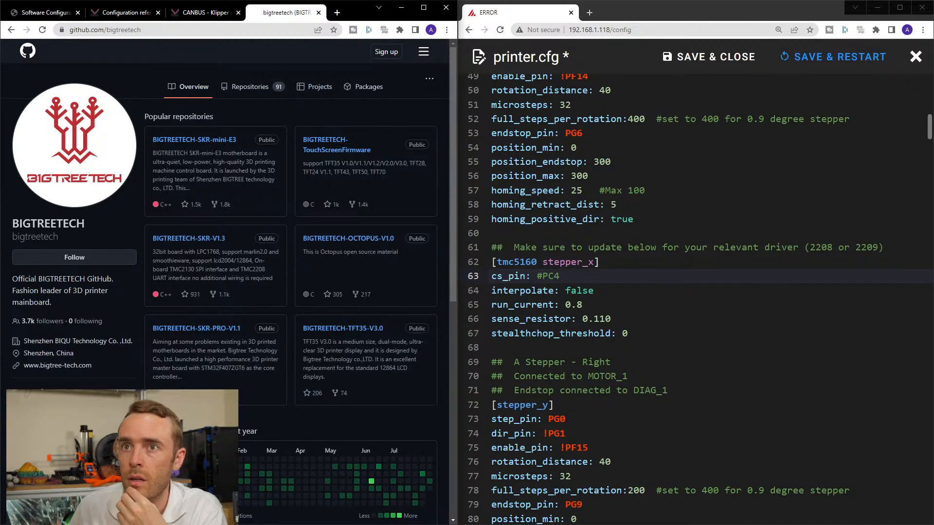
Search the BIGTREETECH repositories for octopus and open BIGTREETECH-OCTOPUS-Pro.
left_click(233, 85)
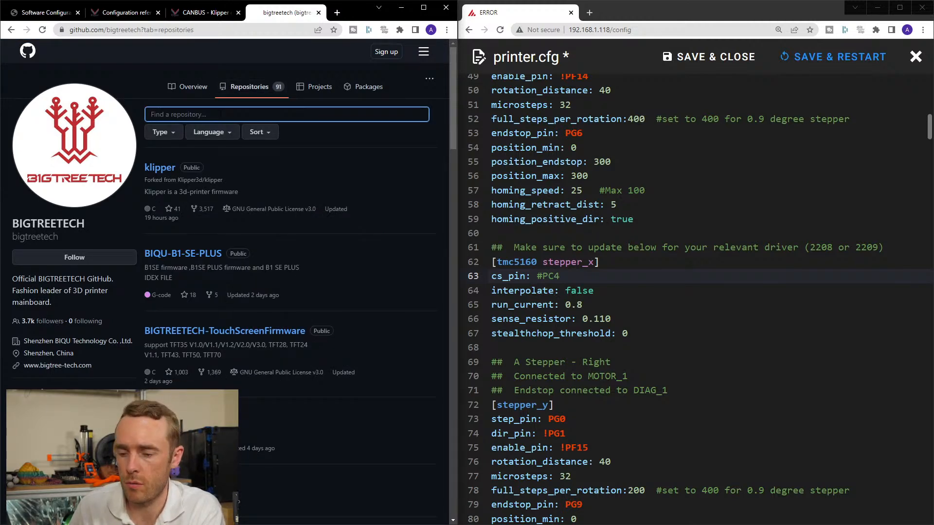
type("octopus")
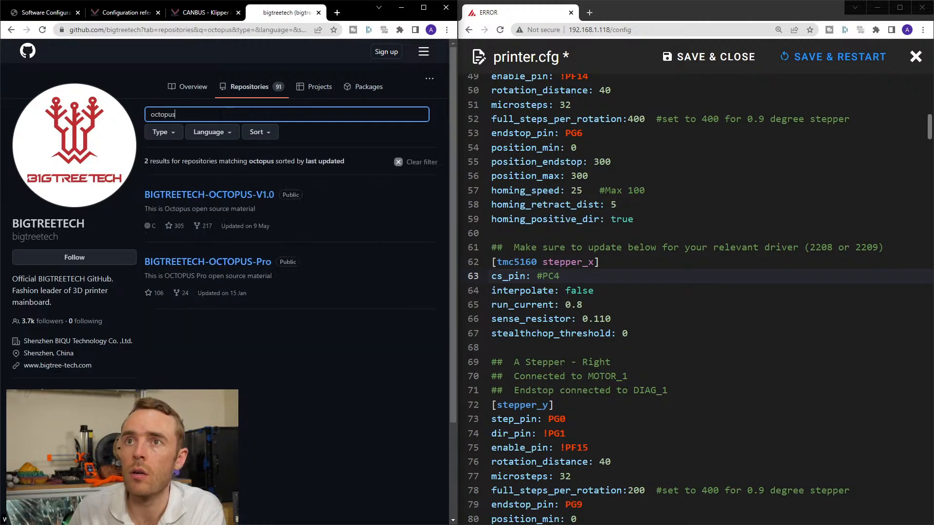
left_click(265, 263)
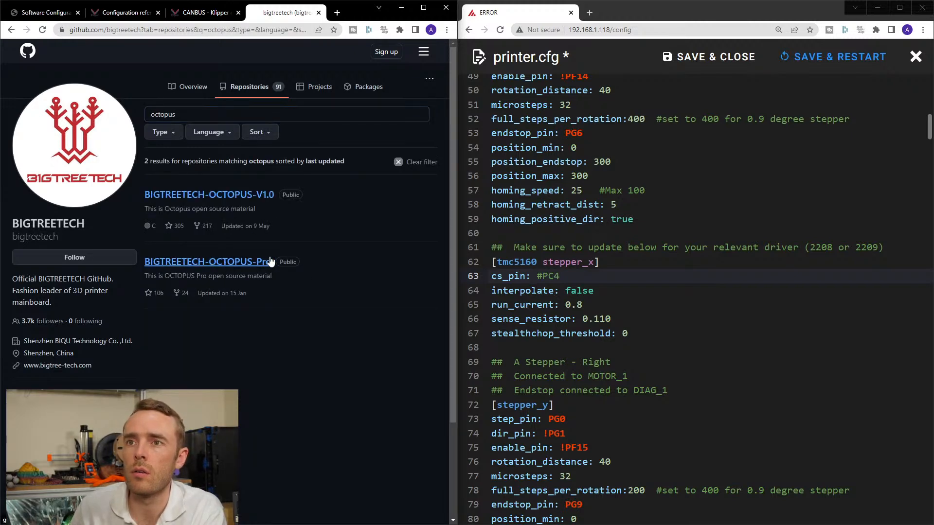
Look through the Octopus-Pro repository's files and README, including the Octopus V1.0/V1.1 differences and the firmware notes.
scroll(229, 360, "down", 3)
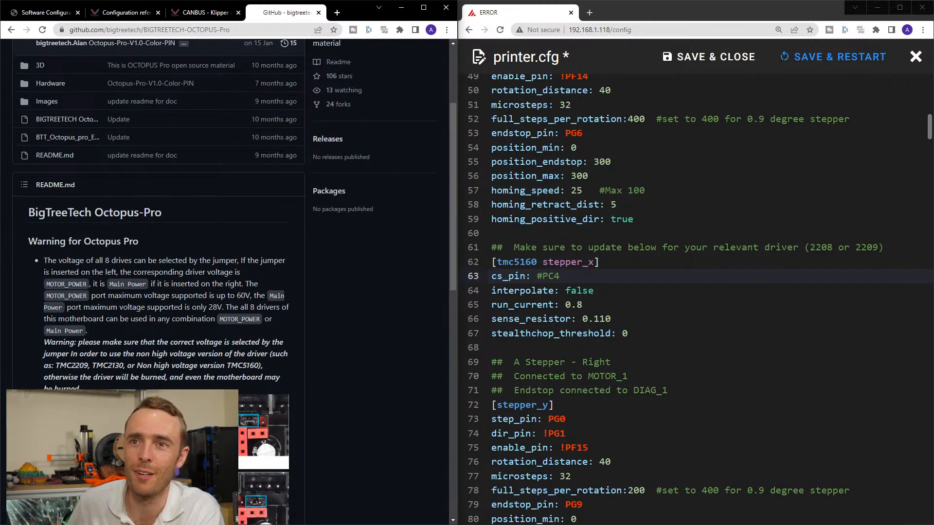
scroll(156, 214, "up", 3)
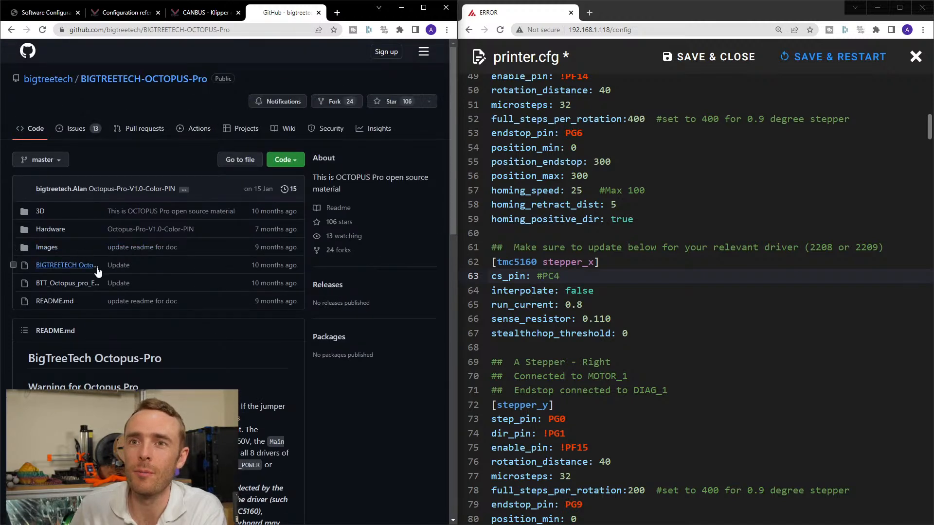
scroll(192, 353, "down", 3)
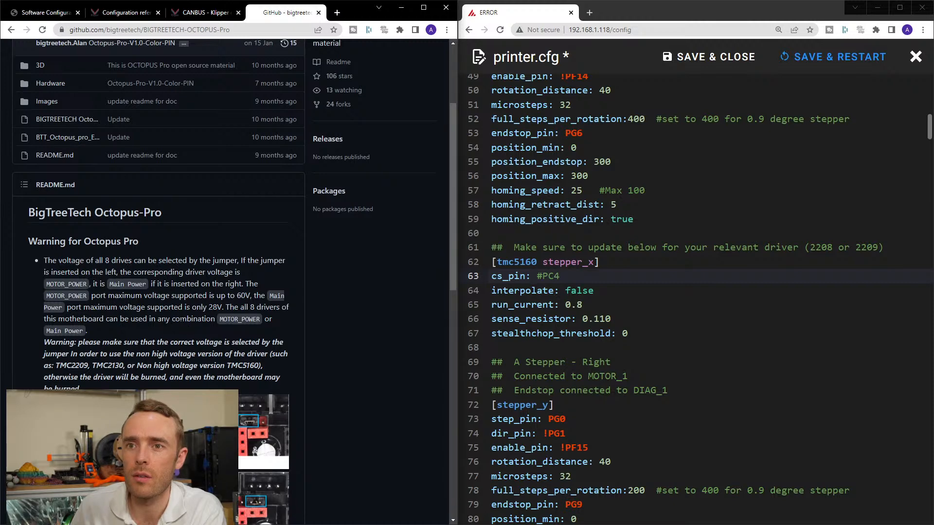
scroll(297, 272, "down", 15)
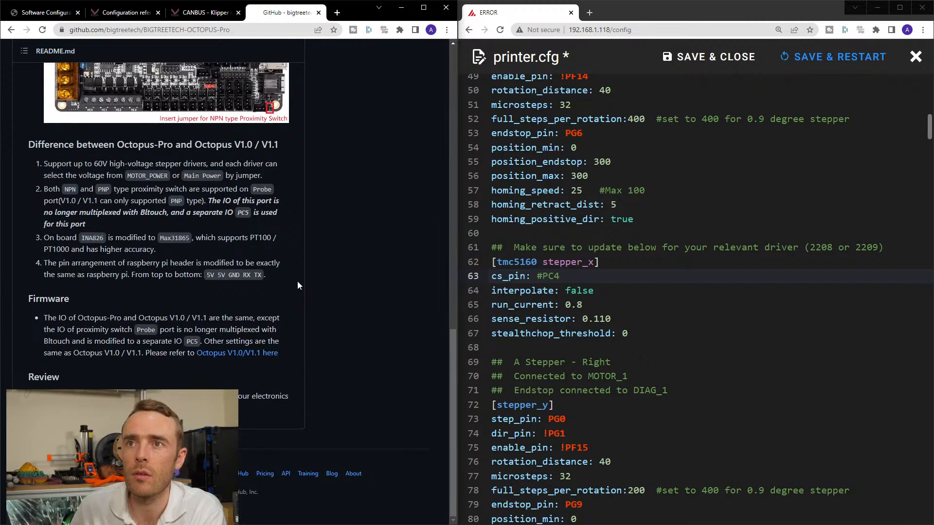
scroll(296, 281, "up", 20)
scroll(62, 258, "down", 15)
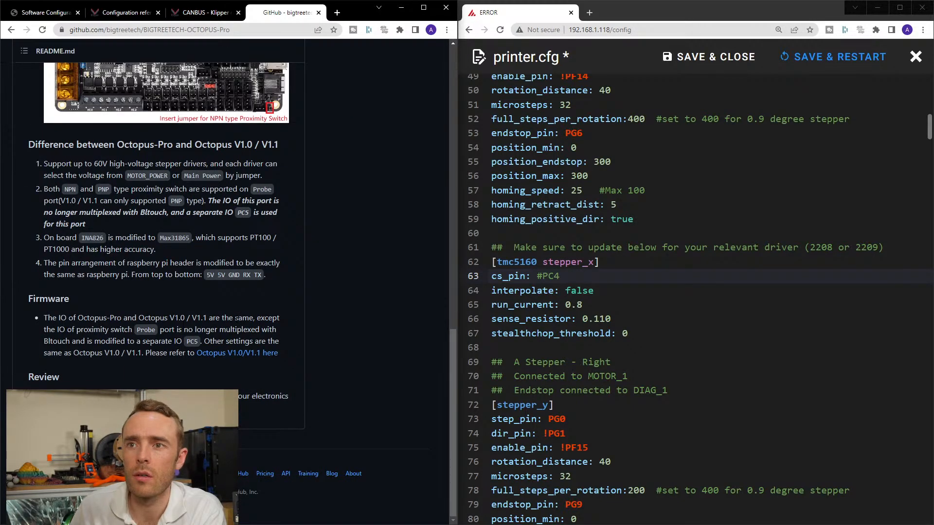
Open the Octopus-Pro repository's Hardware folder and download BIGTREETECH Octopus Pro - PIN.pdf.
left_click_drag(76, 329, 119, 340)
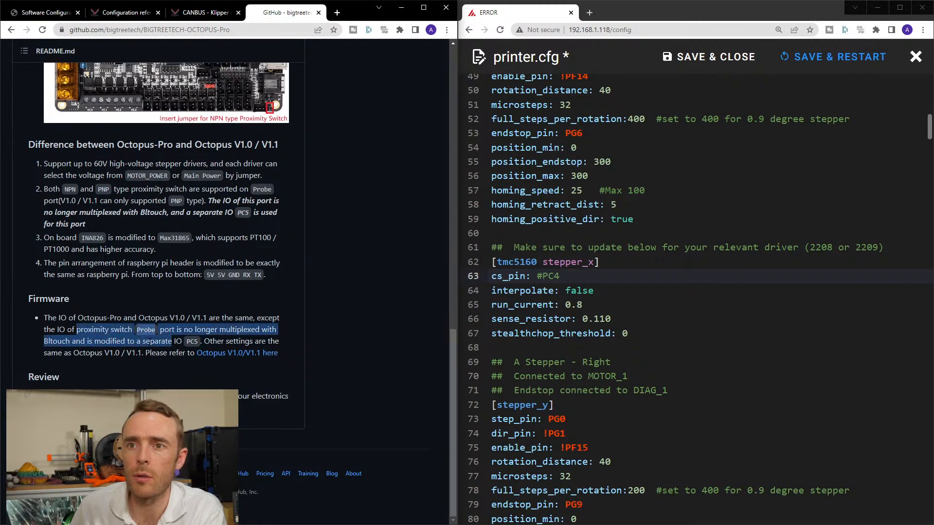
left_click(176, 341)
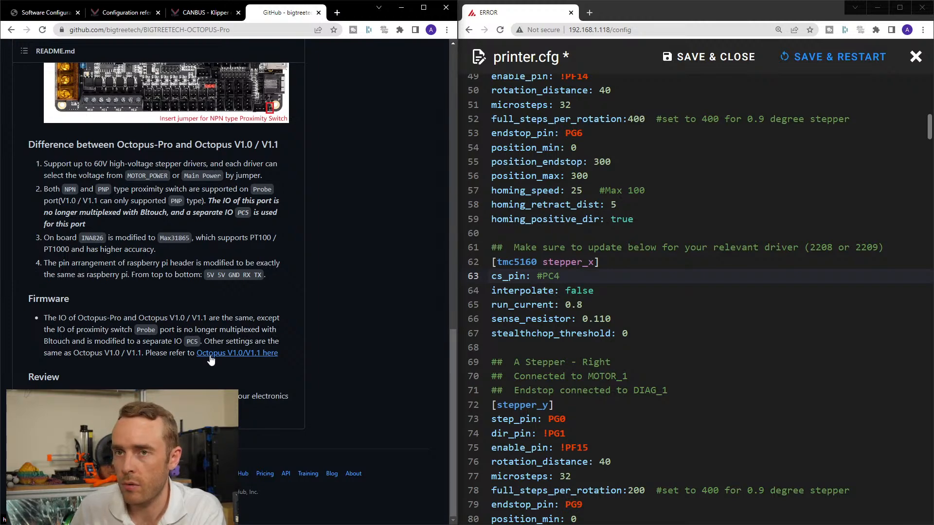
scroll(279, 360, "up", 1)
scroll(280, 358, "up", 15)
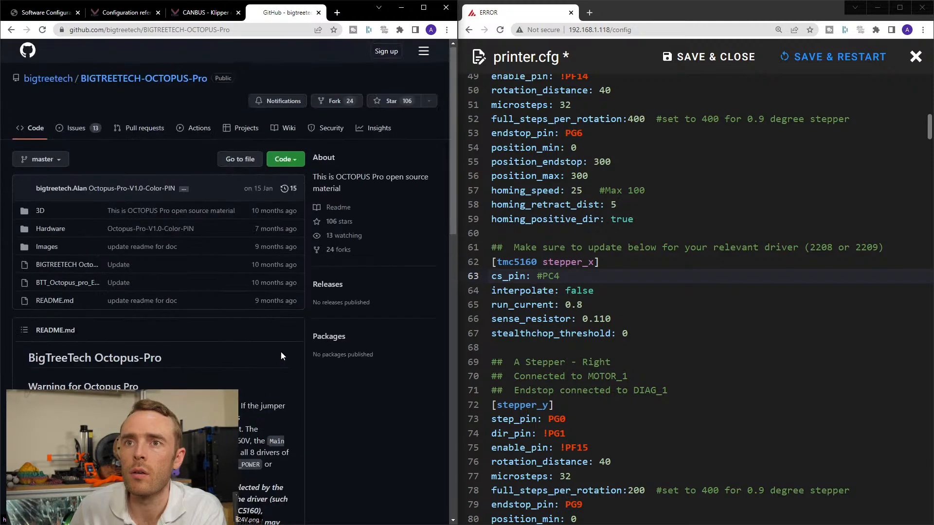
left_click(51, 248)
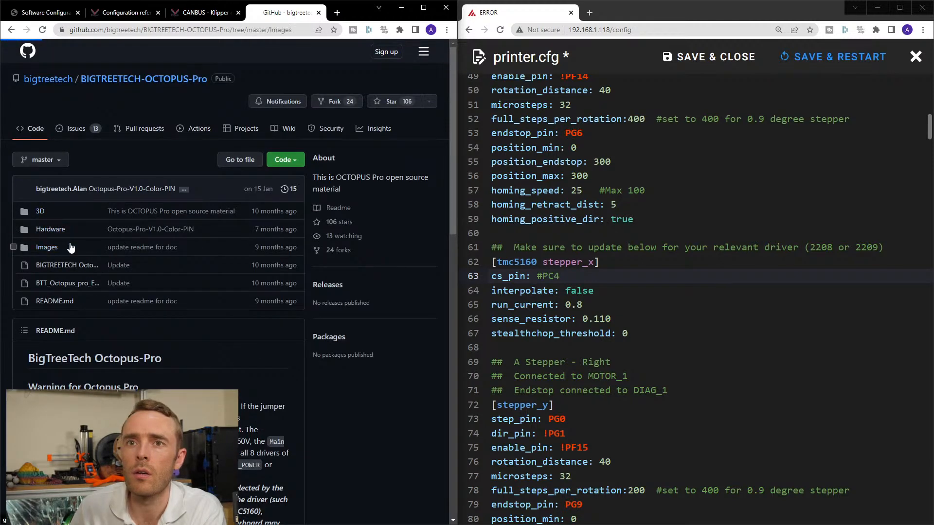
key("alt+Left")
left_click(54, 230)
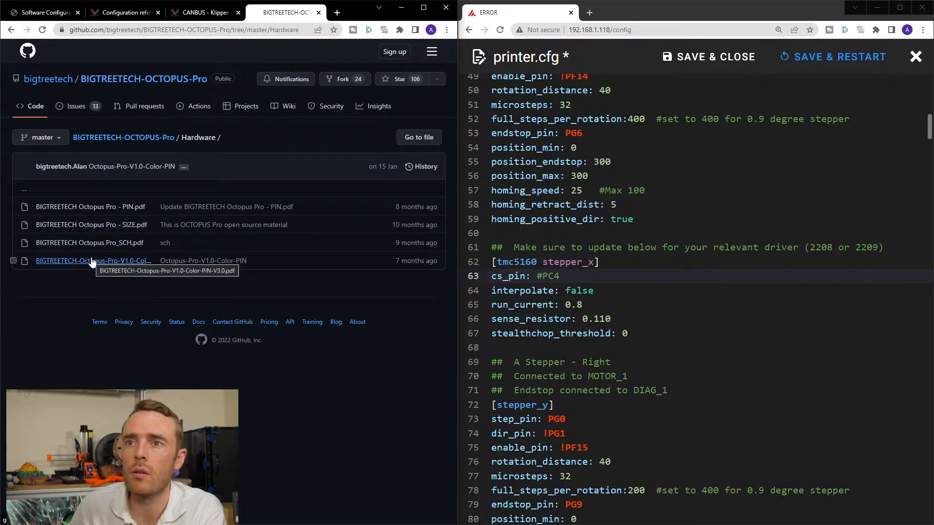
middle_click(104, 208)
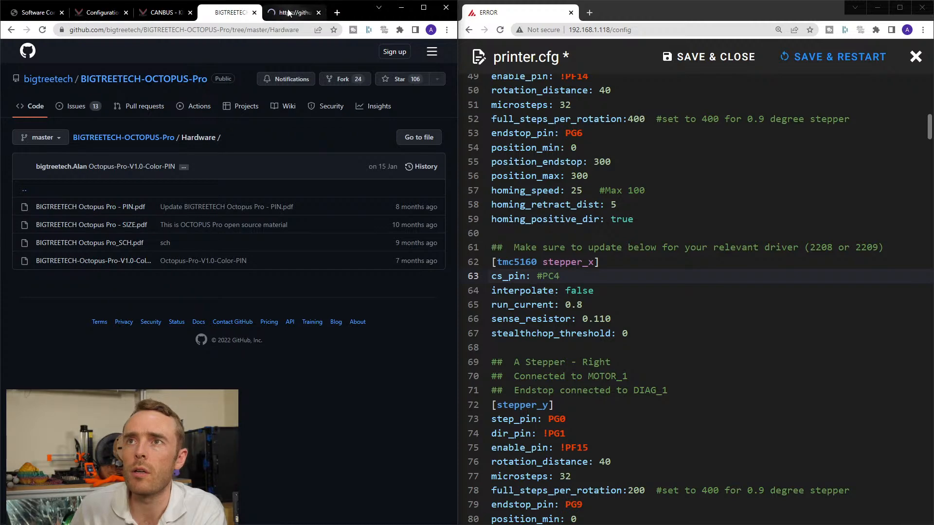
left_click(307, 12)
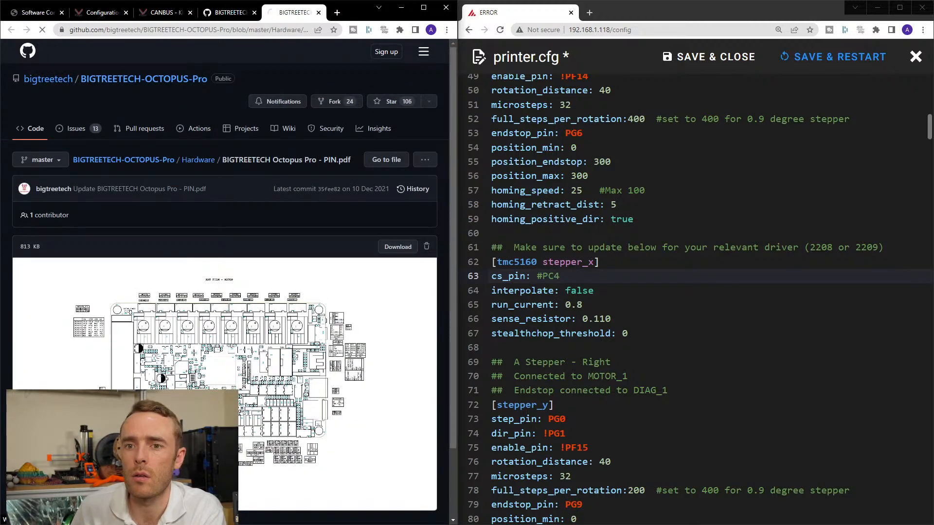
left_click(398, 247)
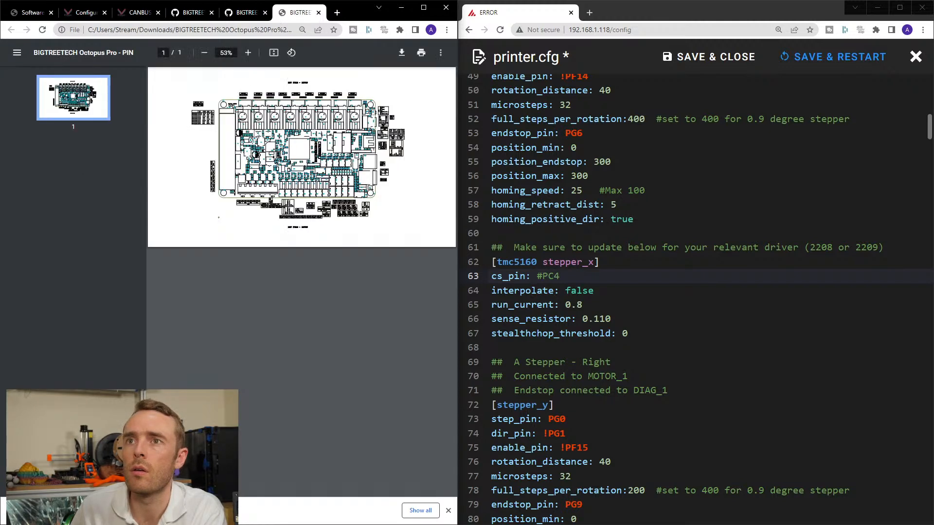
Examine the Octopus Pro pin diagram for the motor connectors and the driver table listing EN, STEP, DIR and CS pins.
scroll(303, 204, "up", 6, "ctrl")
scroll(302, 204, "up", 2)
scroll(302, 204, "left", 1)
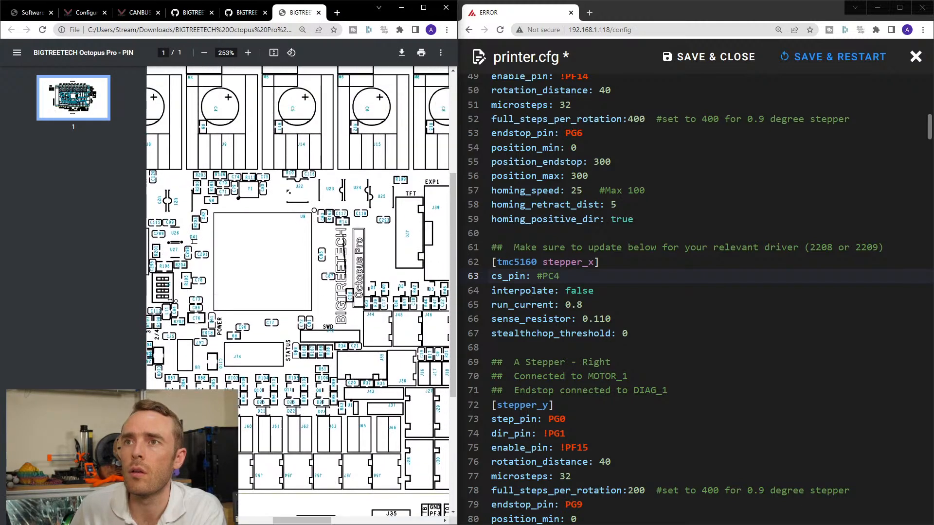
scroll(273, 165, "up", 4)
scroll(268, 153, "left", 4)
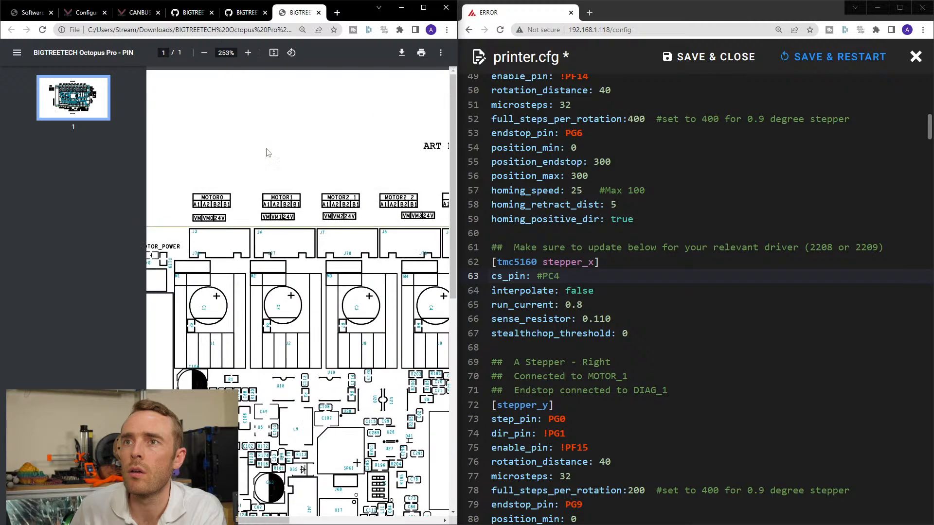
scroll(299, 227, "up", 3, "ctrl")
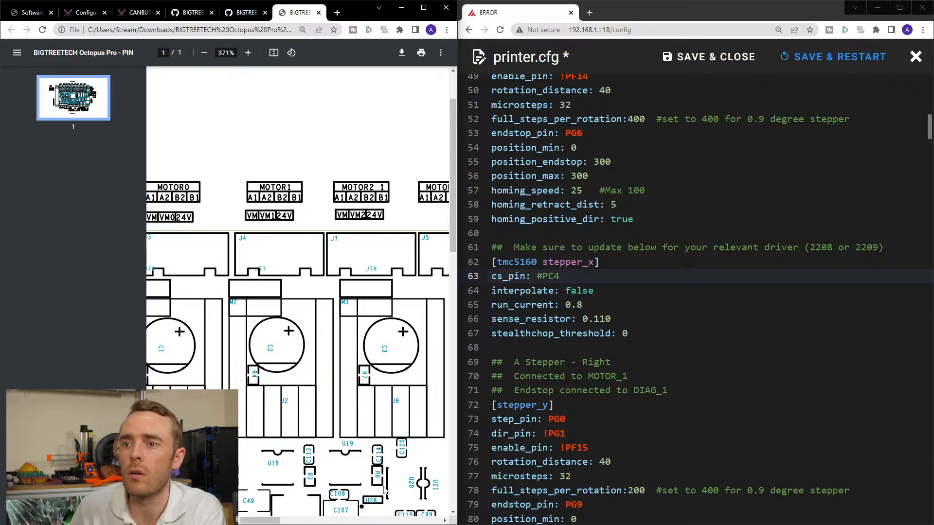
left_click_drag(267, 521, 248, 522)
scroll(302, 454, "down", 5, "ctrl")
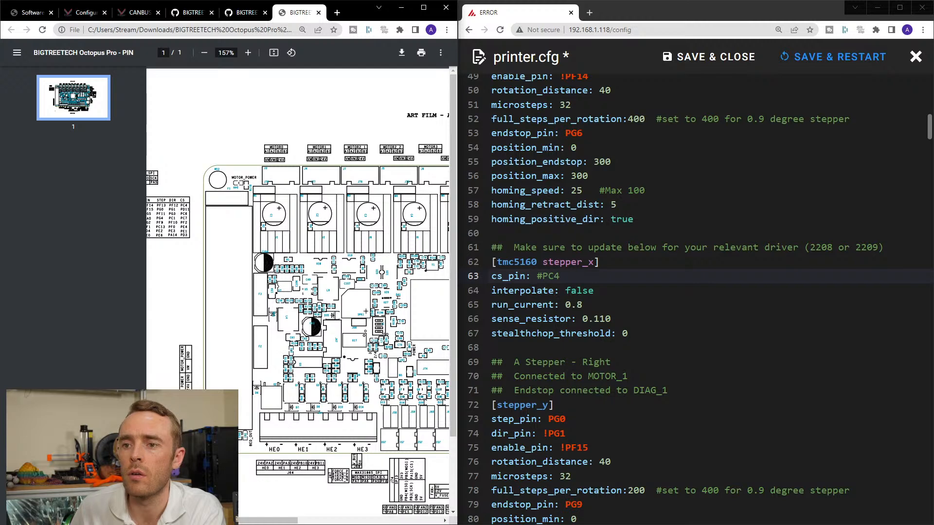
left_click_drag(276, 521, 249, 521)
scroll(240, 224, "up", 6, "ctrl")
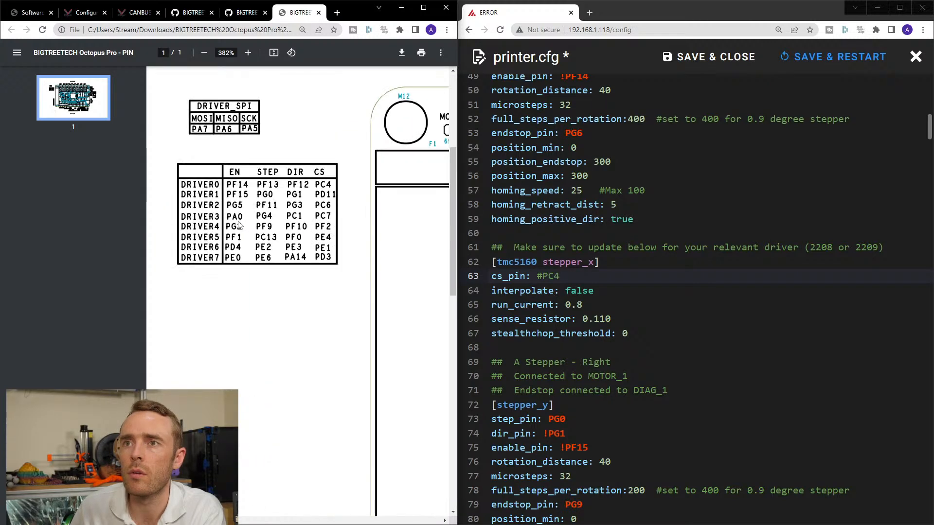
scroll(267, 291, "up", 1)
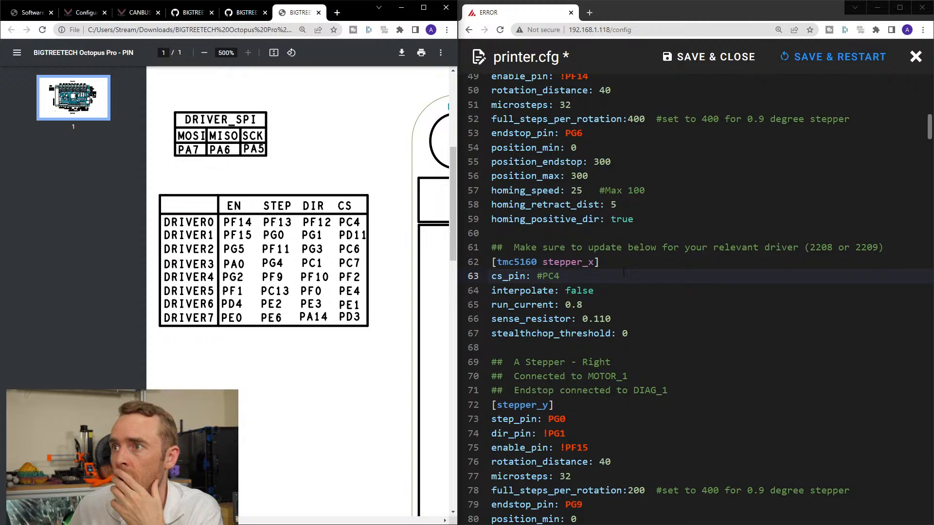
Check the [stepper_x] step, direction and enable pins against the DRIVER0 row, and uncomment the PC4 value of cs_pin in [tmc5160 stepper_x].
scroll(624, 273, "up", 5)
scroll(629, 307, "down", 2)
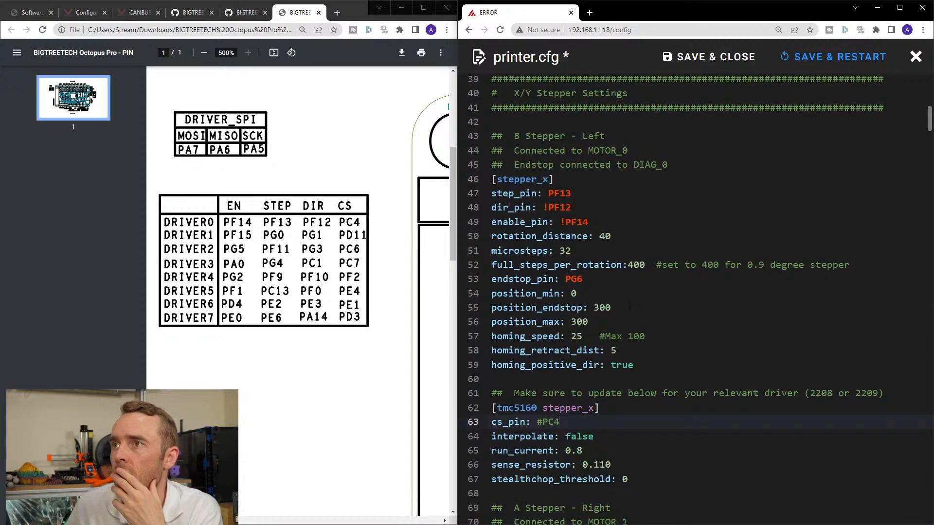
scroll(636, 365, "down", 1)
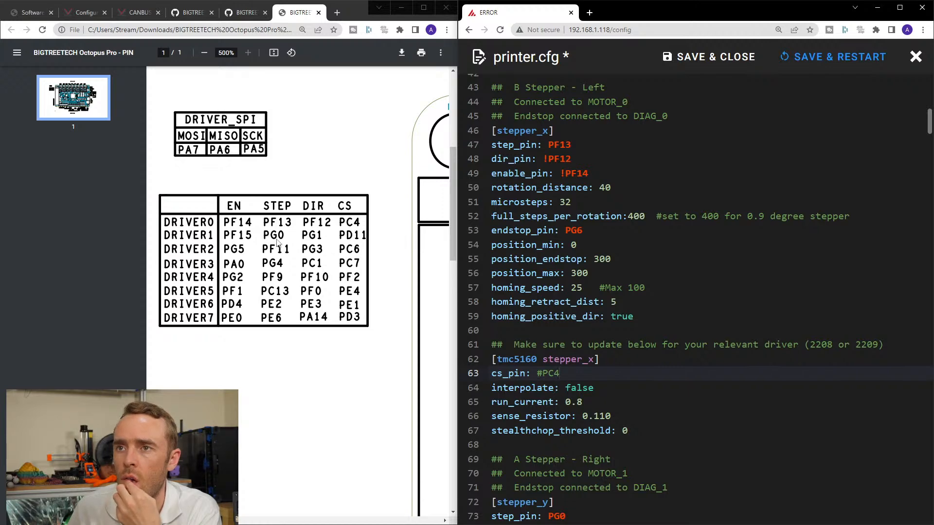
scroll(604, 370, "down", 3)
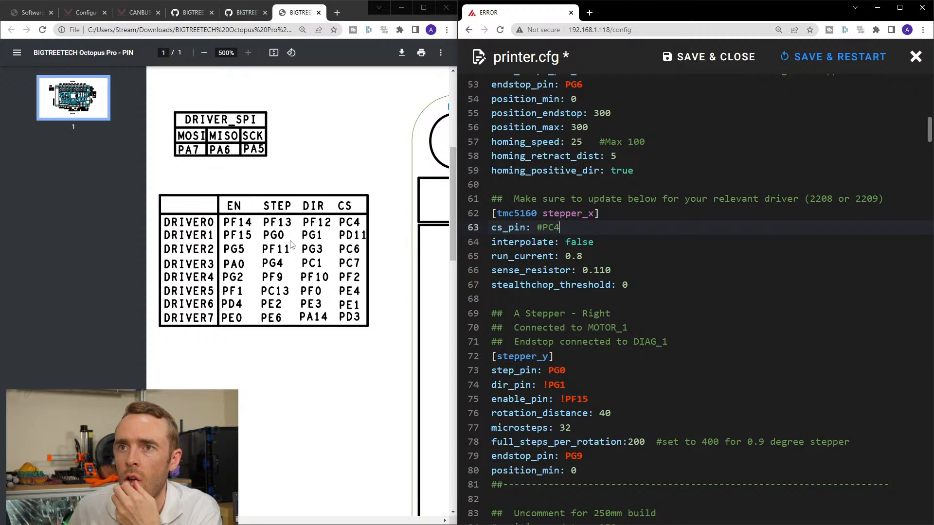
scroll(603, 320, "up", 4)
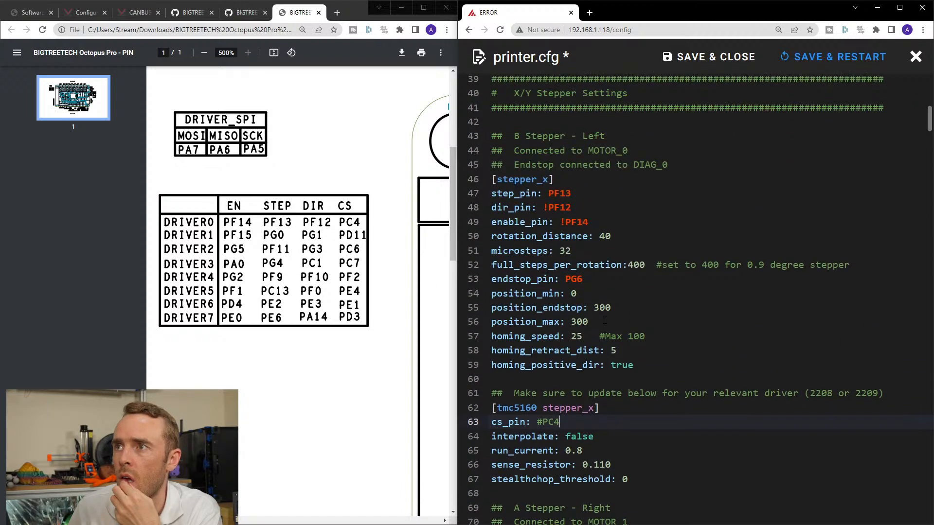
double_click(558, 193)
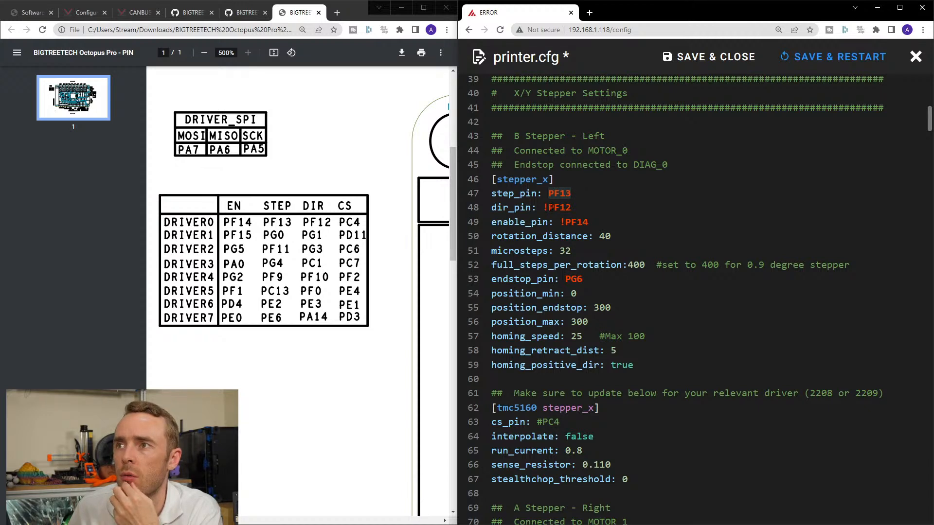
double_click(575, 222)
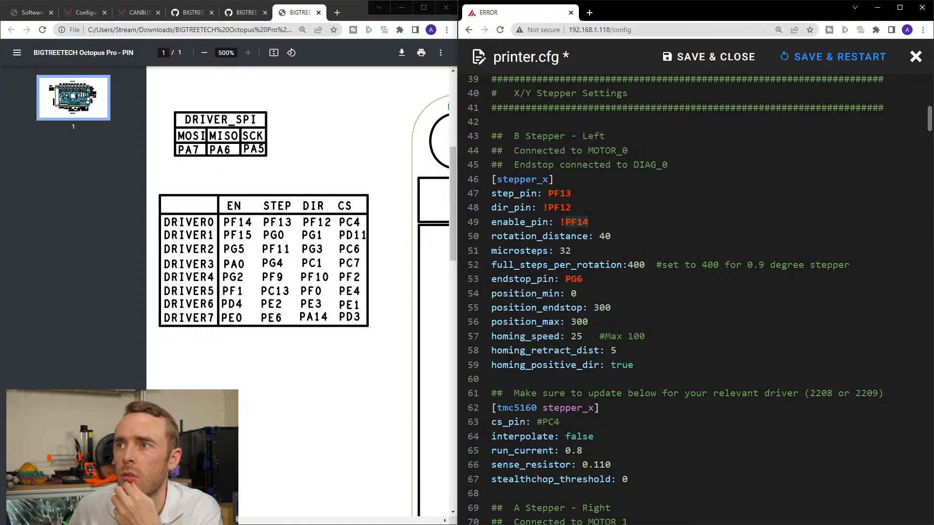
double_click(559, 208)
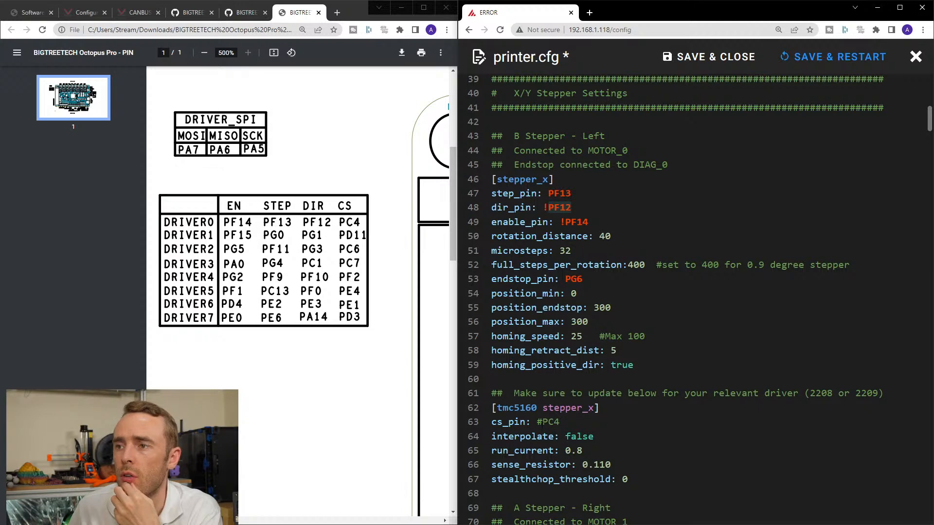
left_click(543, 421)
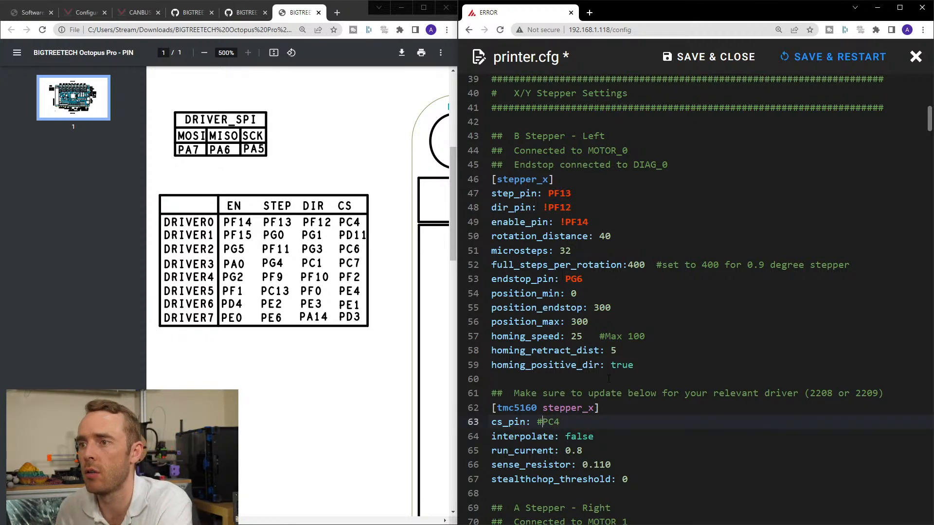
key("BackSpace")
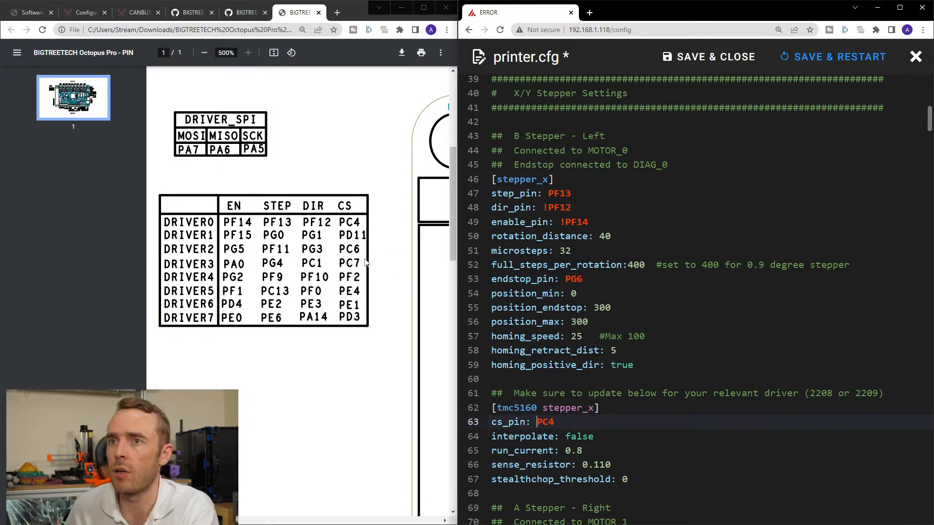
Return to Klipper's Configuration reference and read through the [tmc5160] parameters, from the SPI pins to the driver register settings.
left_click(337, 138)
left_click(239, 10)
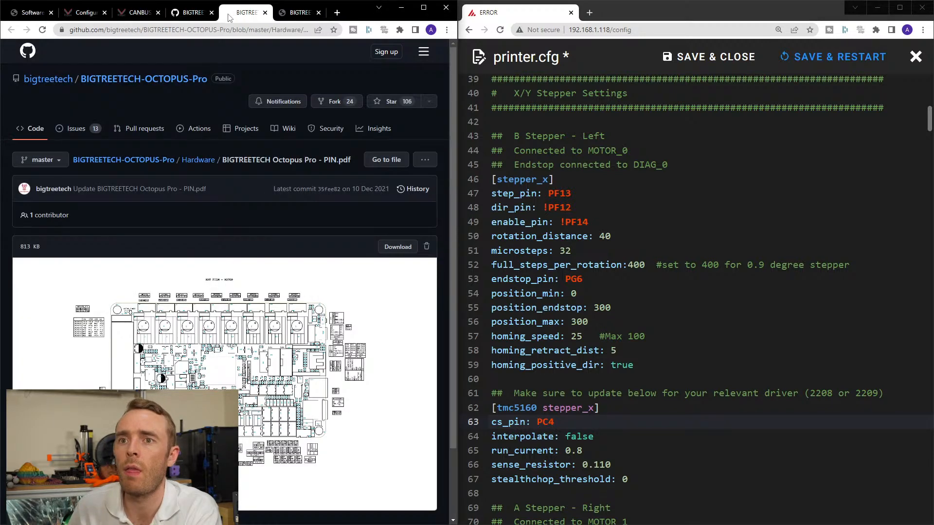
left_click(190, 12)
left_click(151, 17)
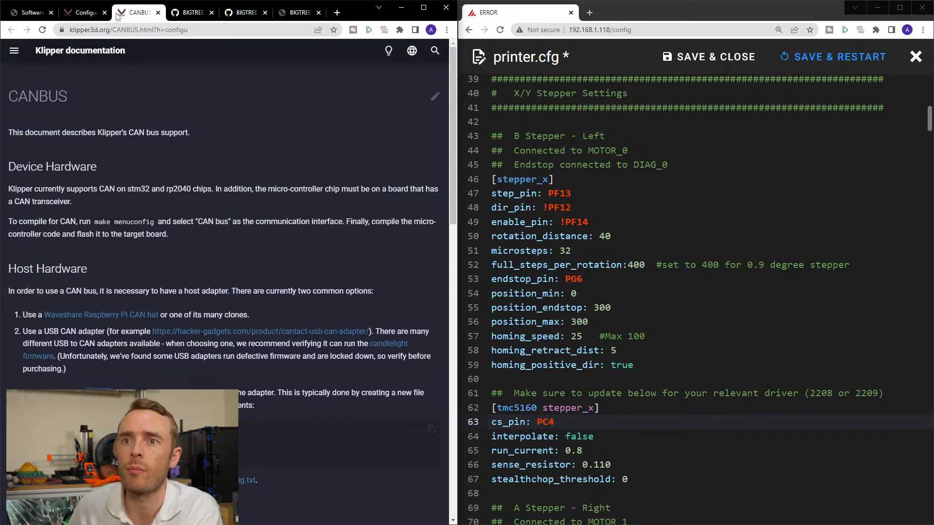
left_click(88, 14)
left_click_drag(138, 12, 86, 12)
left_click(140, 12)
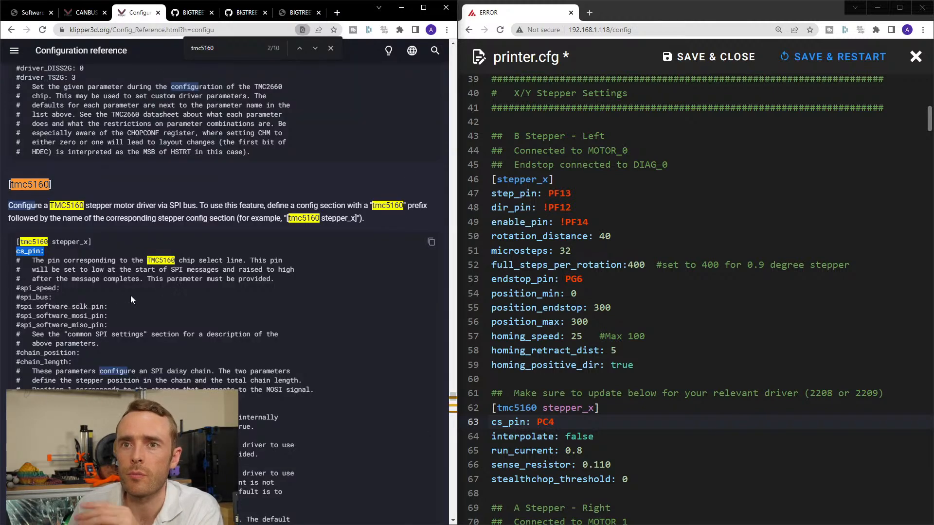
scroll(126, 290, "down", 2)
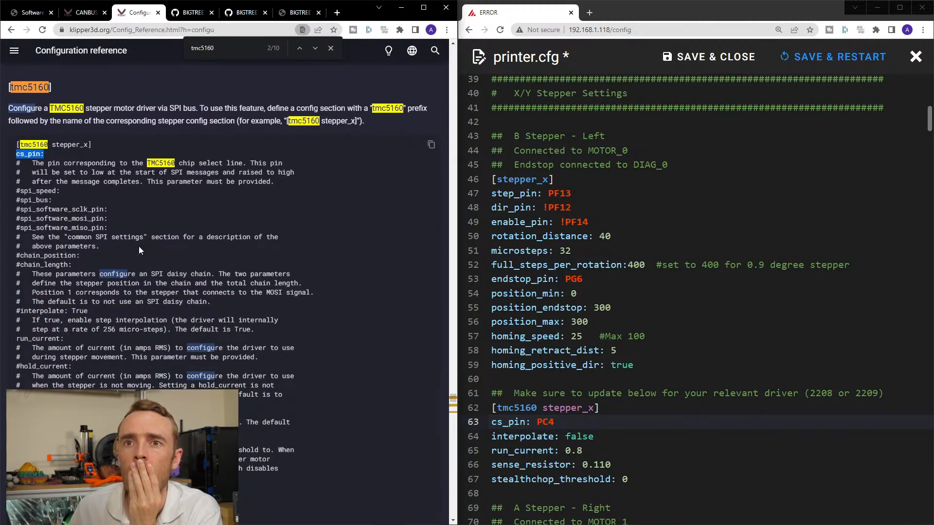
scroll(139, 243, "down", 4)
scroll(140, 247, "down", 1)
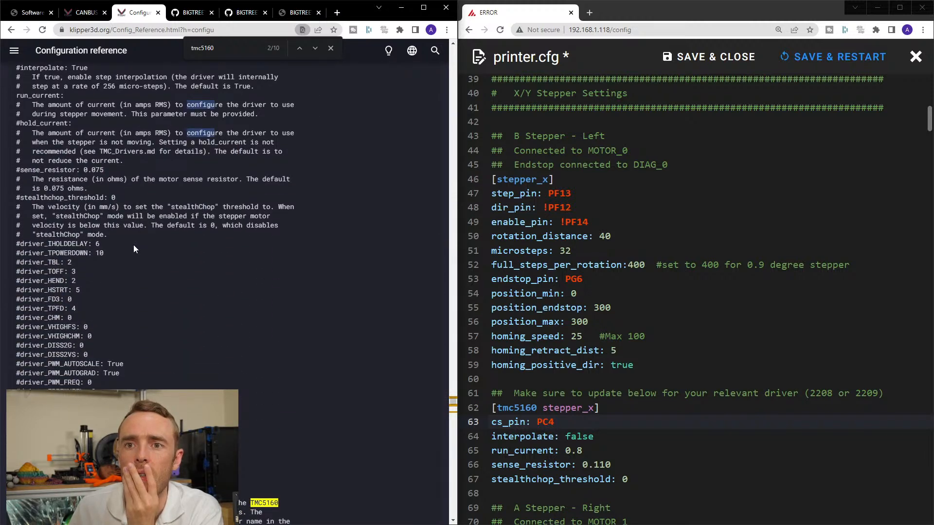
scroll(133, 247, "down", 3)
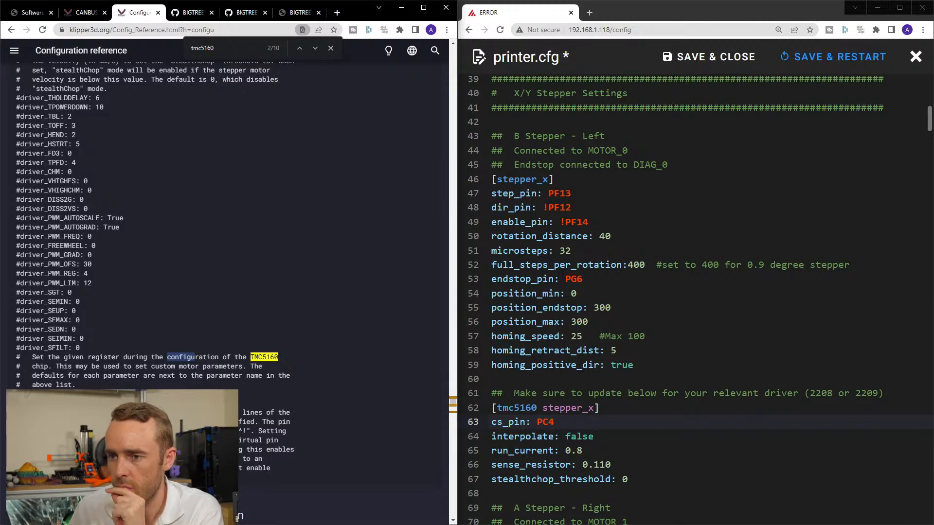
Move a new browser tab into its own window and bring up the FYSETC-SPIDER GitHub repository for an SPI config example.
left_click(589, 13)
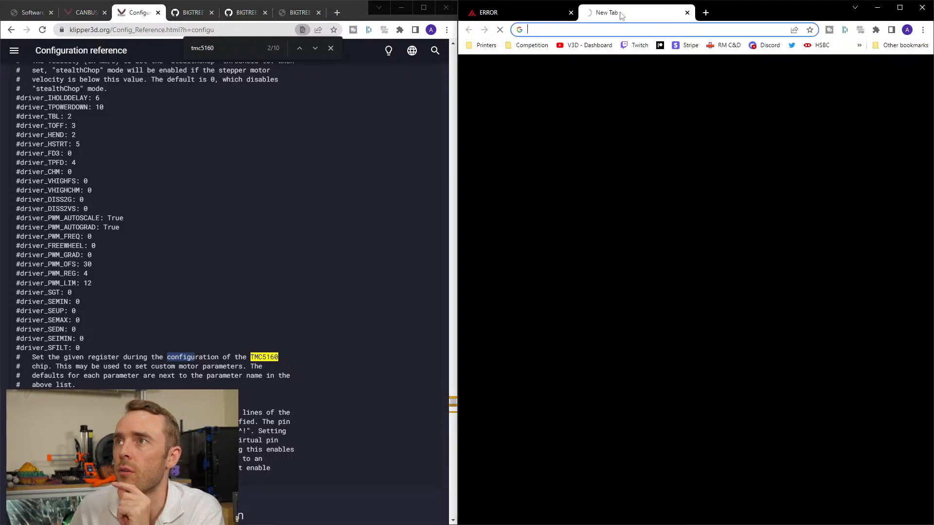
left_click_drag(619, 13, 674, 13)
left_click_drag(592, 161, 467, 524)
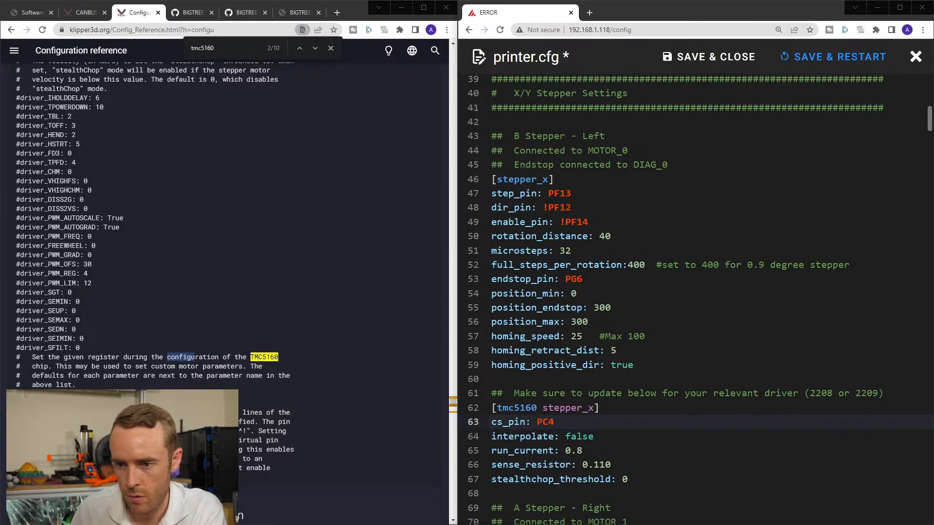
left_click_drag(508, 524, 481, 16)
scroll(472, 232, "up", 2)
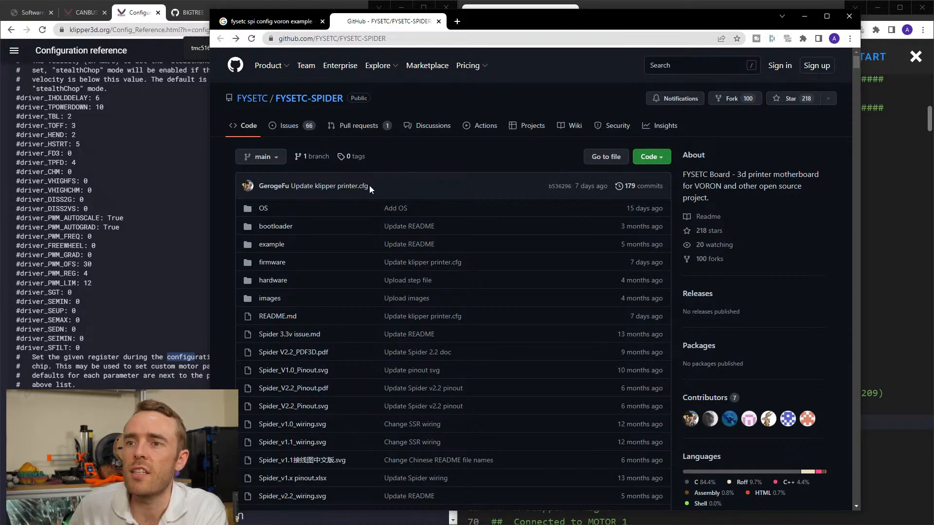
Open printer.cfg from the firmware/Klipper folder of the FYSETC-SPIDER repository.
left_click(268, 262)
left_click(271, 232)
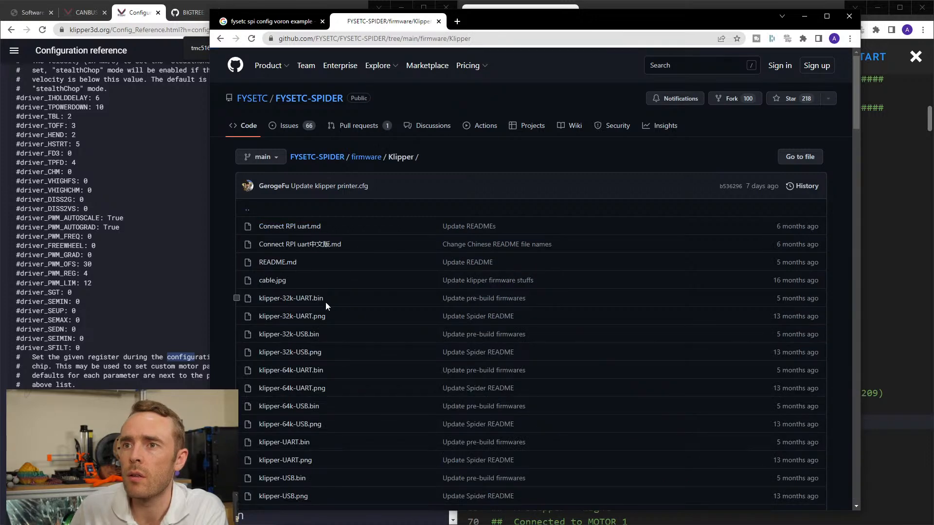
scroll(337, 320, "down", 1)
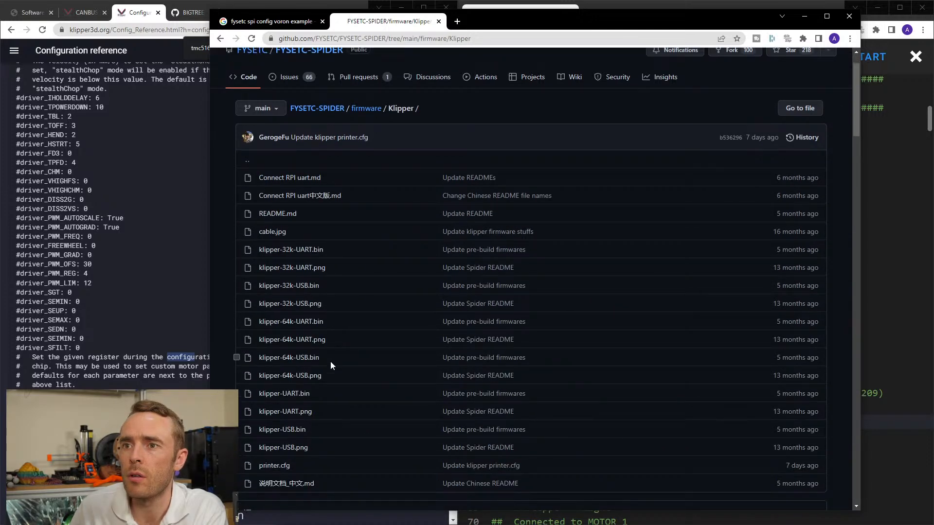
left_click(278, 467)
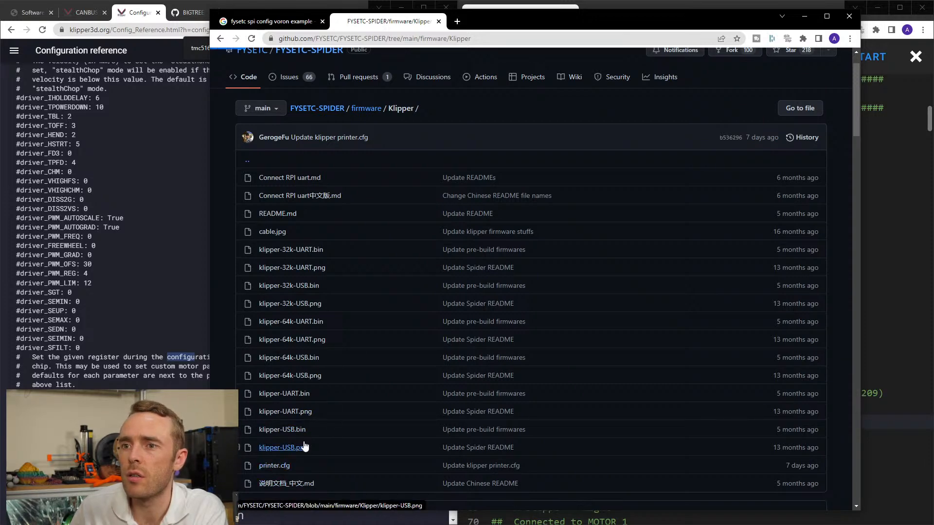
Search the FYSETC printer.cfg for cs_pin and examine the soft SPI pin lines in its [tmc5160 stepper_x] section.
scroll(538, 208, "down", 3)
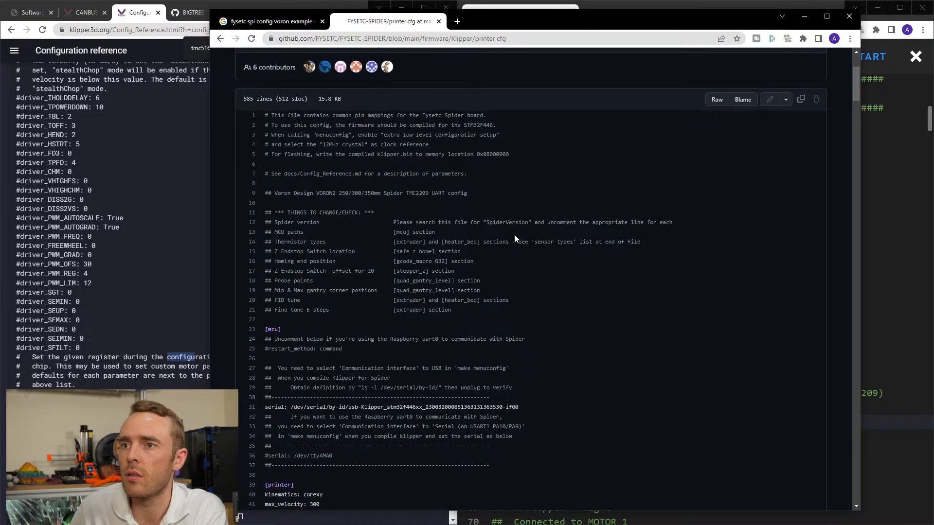
scroll(520, 228, "down", 2)
key("ctrl+f")
type("spi")
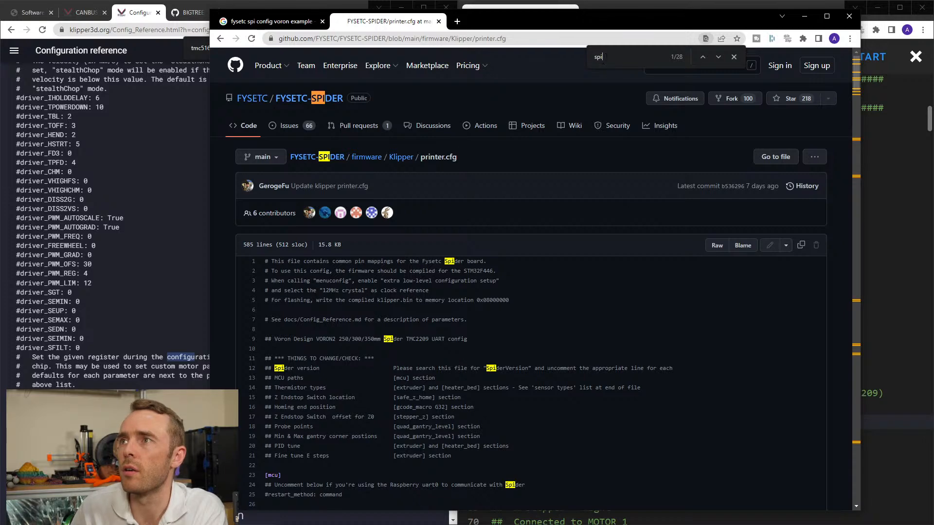
key("ctrl+a")
type("cs_pin")
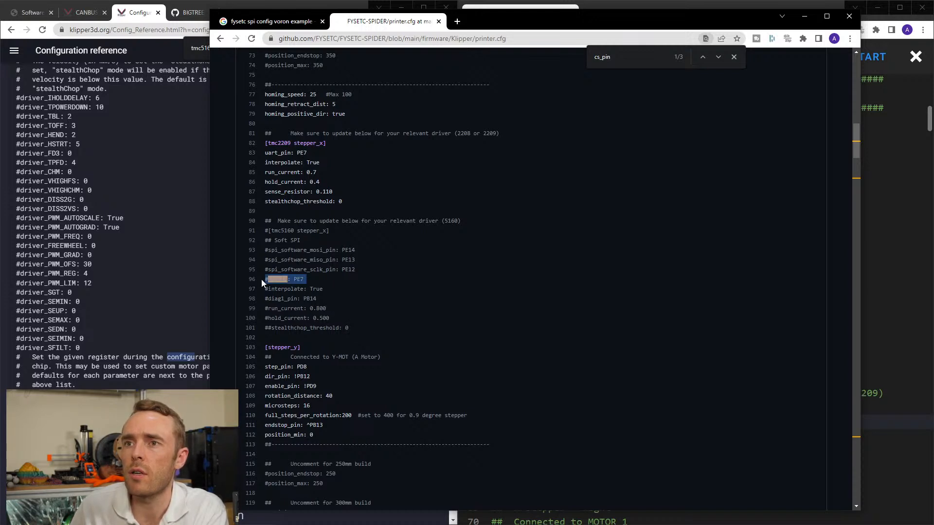
left_click_drag(355, 272, 261, 251)
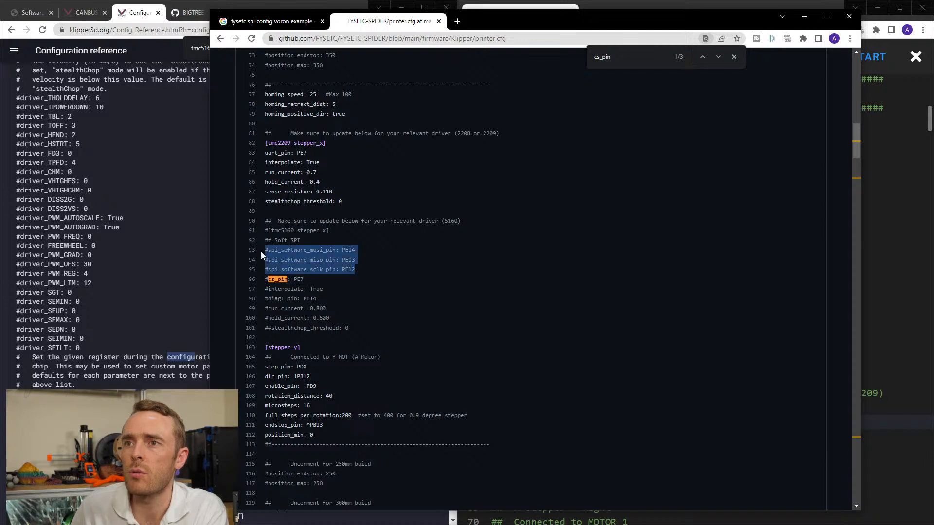
left_click(344, 251)
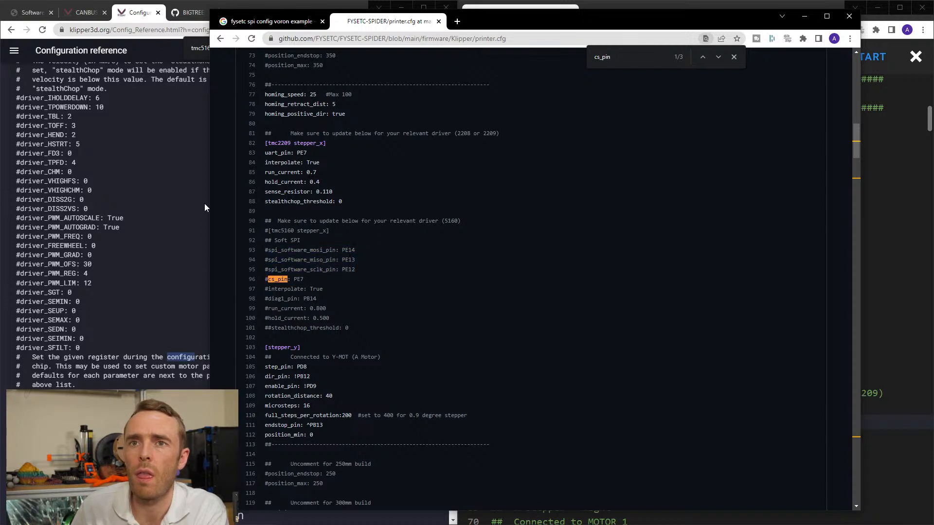
Return to the [tmc5160] section of Klipper's Configuration reference and check its spi_software sclk, mosi and miso pin parameters.
left_click(139, 313)
scroll(130, 321, "up", 2)
scroll(133, 327, "up", 7)
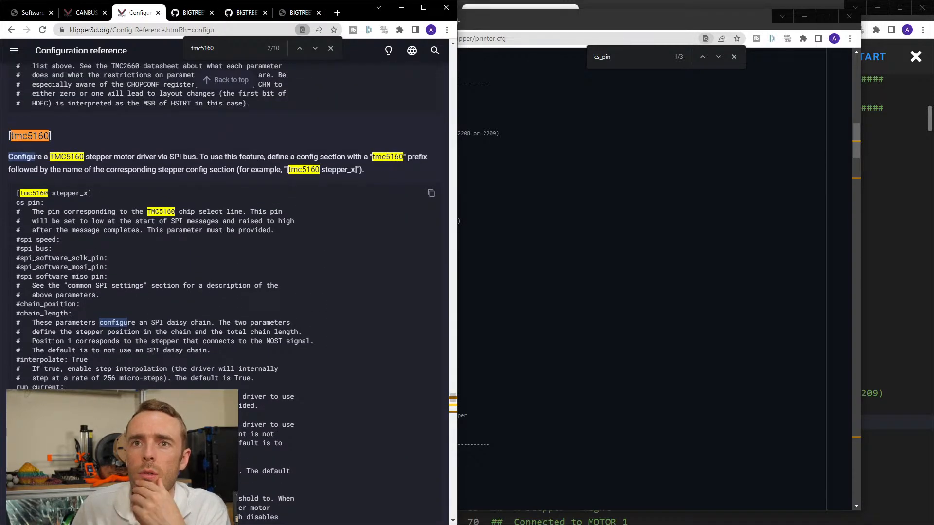
left_click_drag(18, 257, 124, 277)
left_click(123, 276)
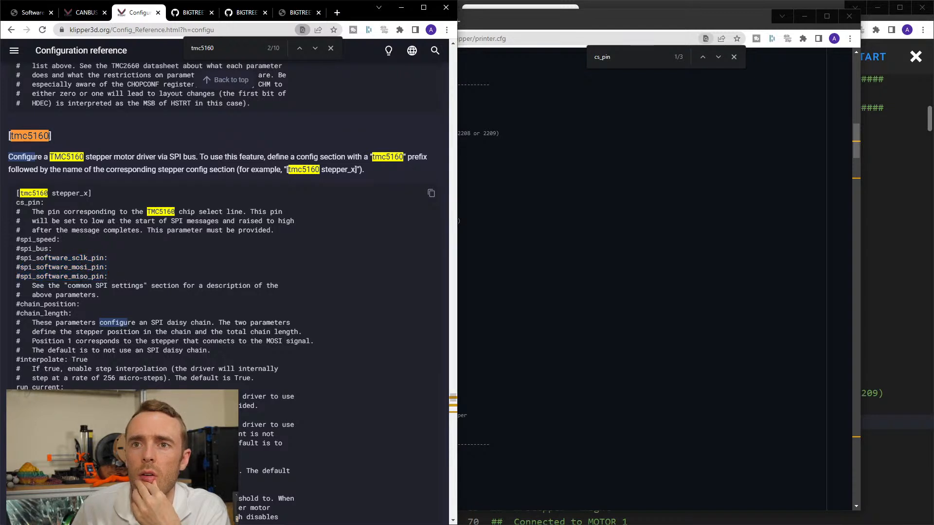
Search the Configuration reference for "common SPI settings" and go to the Common SPI settings section under Common bus parameters.
left_click_drag(67, 286, 144, 286)
key("ctrl+c")
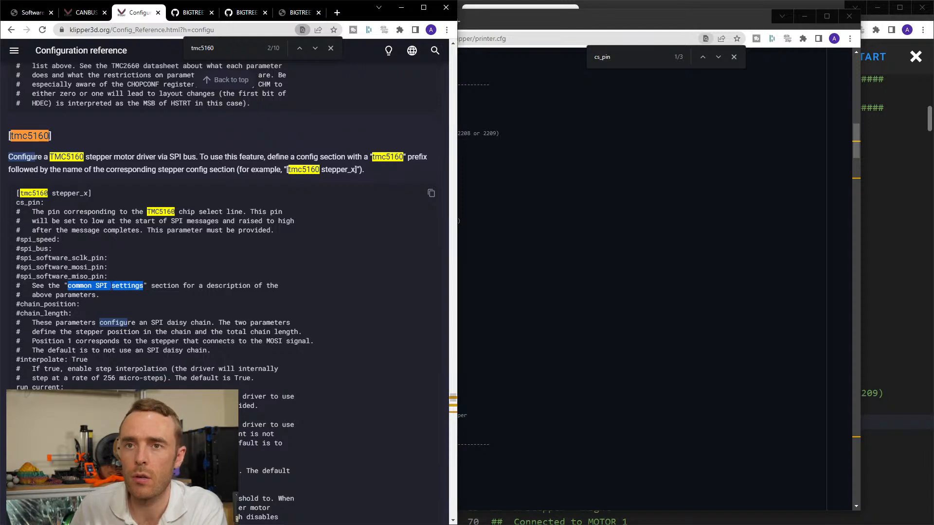
key("ctrl+f")
key("ctrl+v")
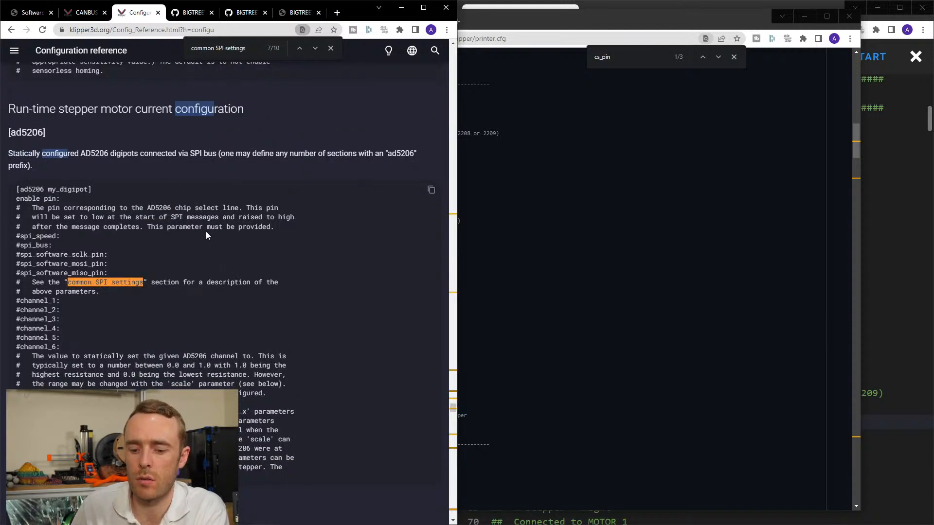
left_click(315, 48)
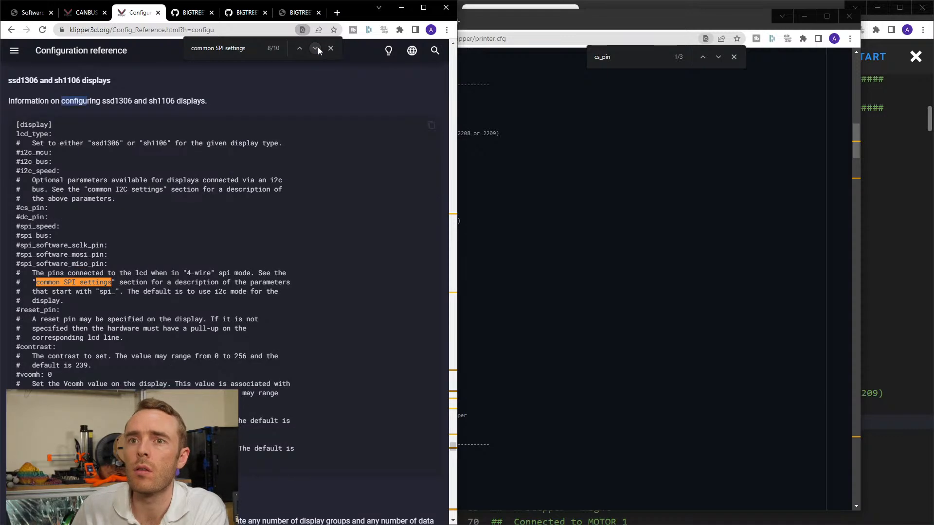
left_click(315, 48)
scroll(155, 306, "down", 3)
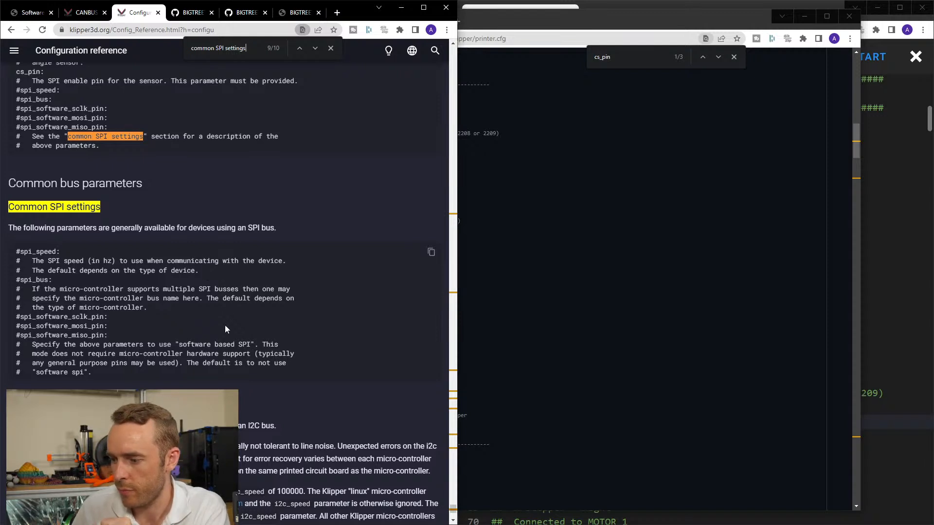
Check the DRIVER_SPI and driver pin tables in the BIGTREETECH Octopus Pro PIN diagram.
left_click(247, 12)
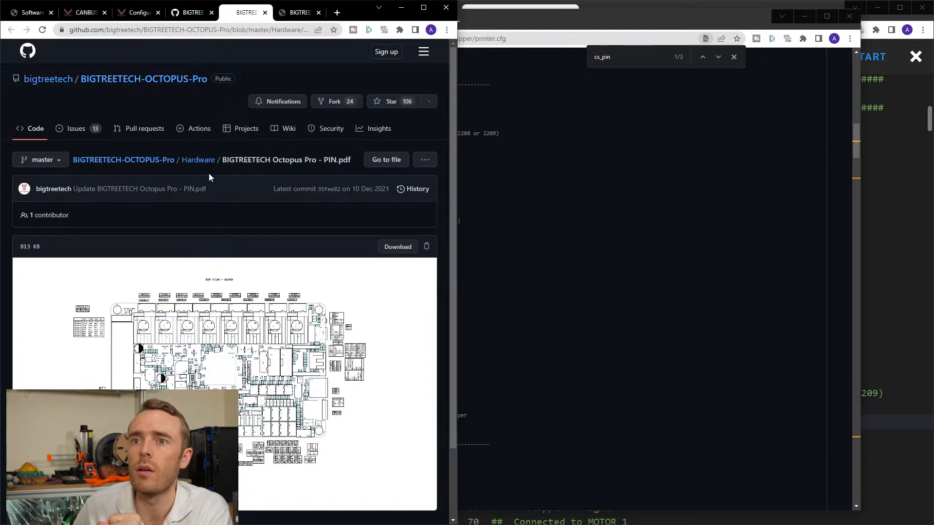
scroll(286, 344, "up", 3, "ctrl")
scroll(285, 344, "down", 4, "ctrl")
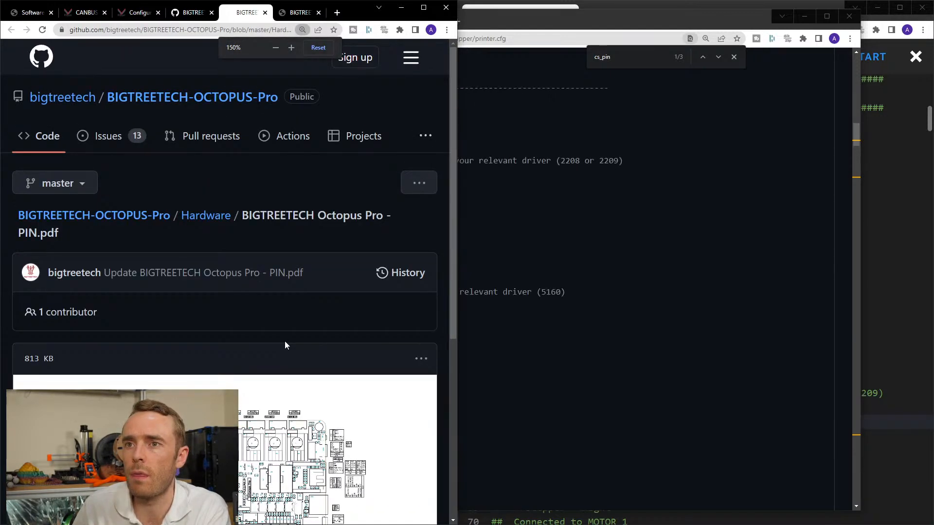
left_click(298, 13)
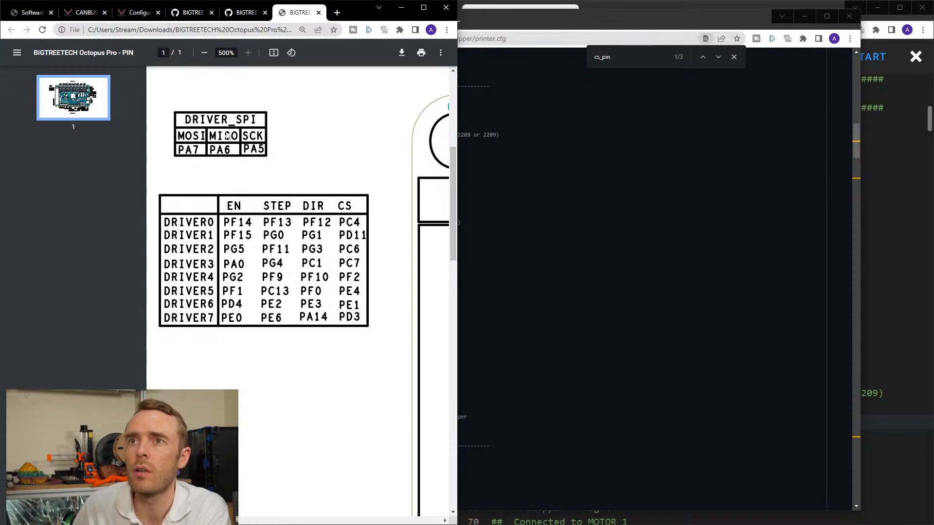
left_click(243, 12)
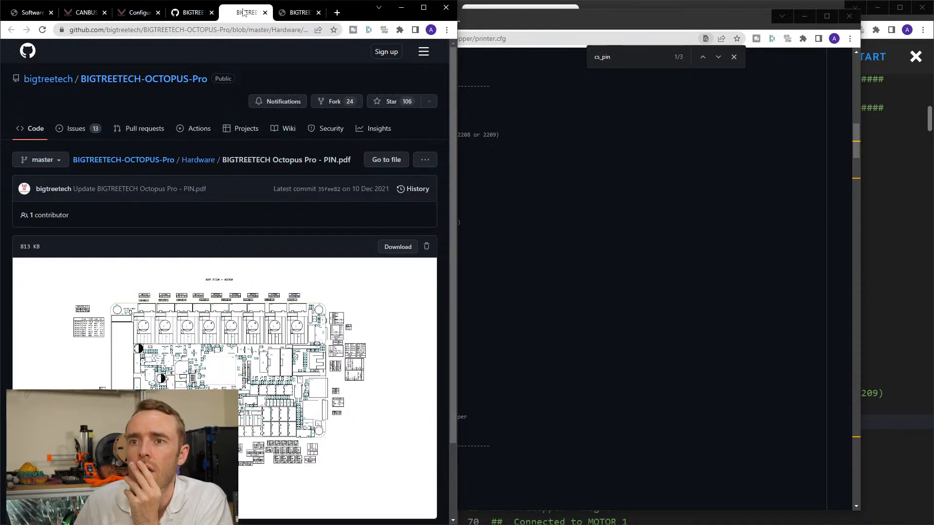
left_click(193, 14)
Read Klipper's descriptions of software based SPI and spi_bus, comparing them with the soft SPI lines in the FYSETC printer.cfg.
left_click(140, 12)
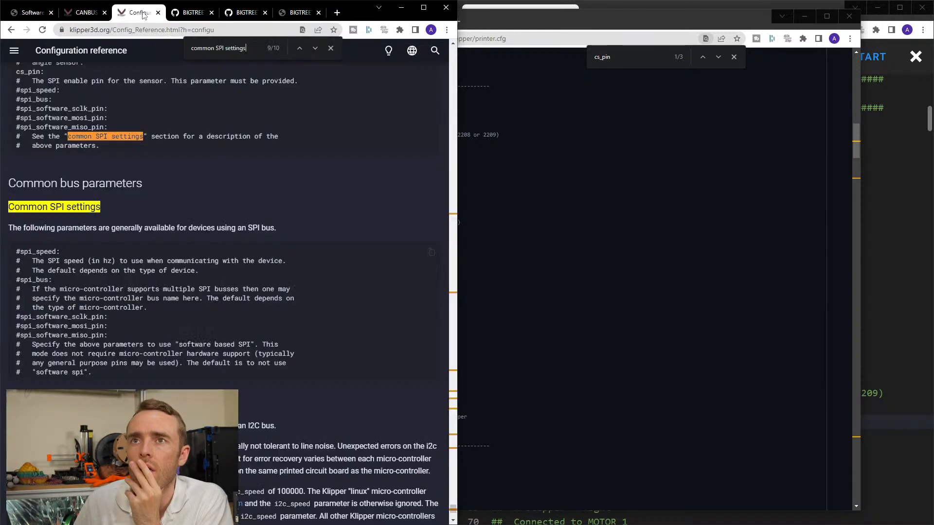
left_click_drag(179, 344, 251, 344)
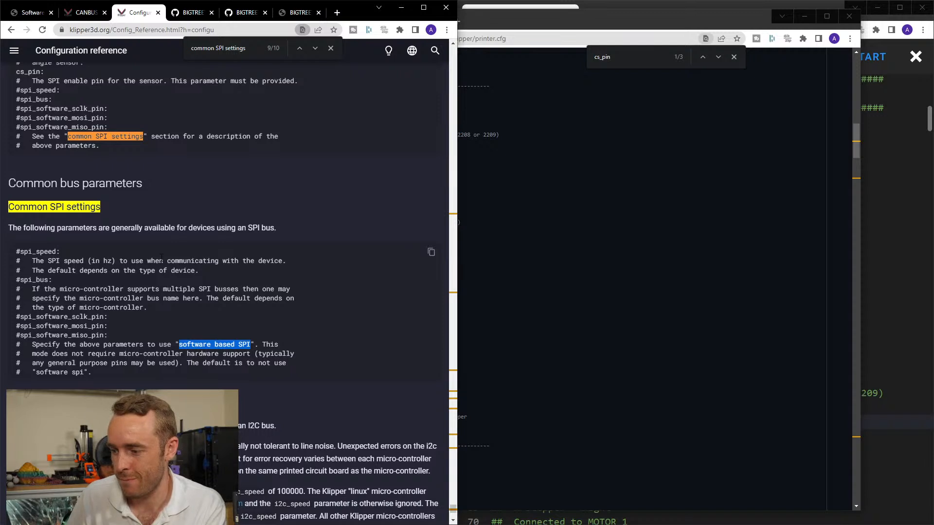
left_click(507, 255)
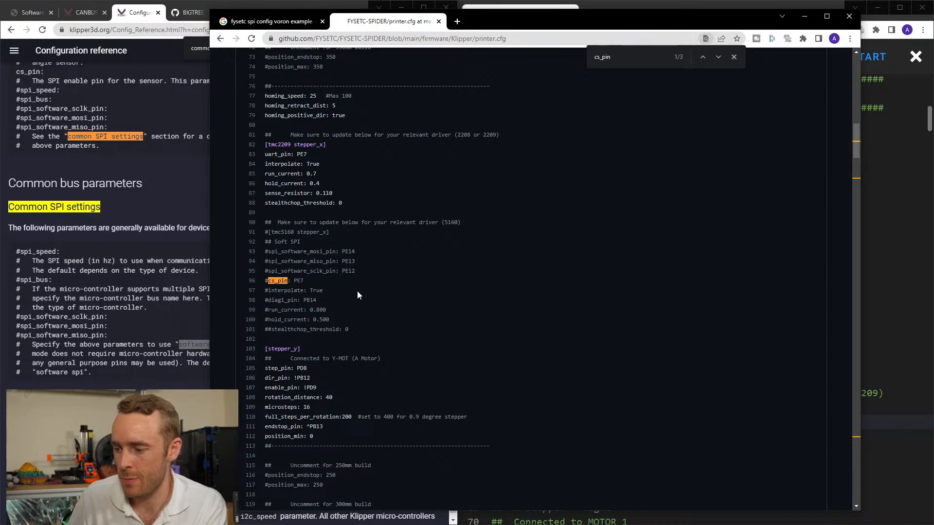
left_click(112, 316)
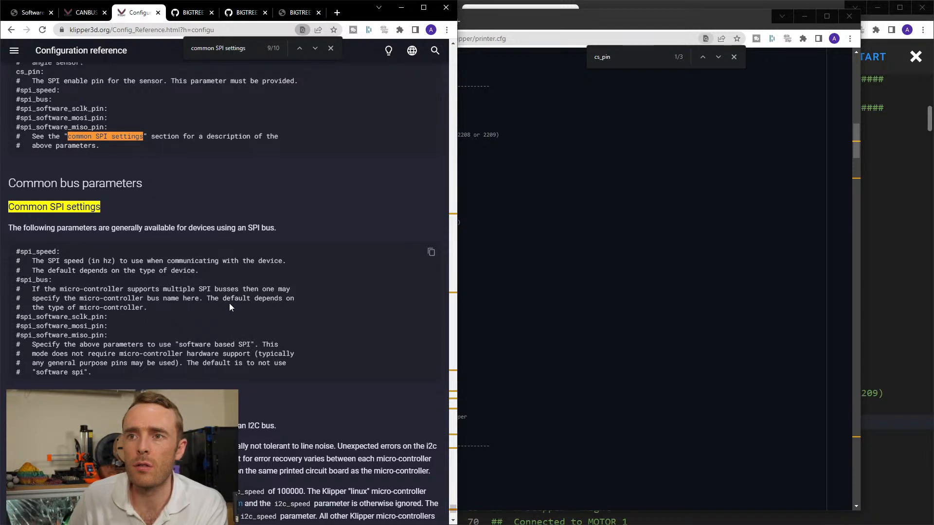
left_click_drag(147, 307, 204, 298)
left_click(164, 308)
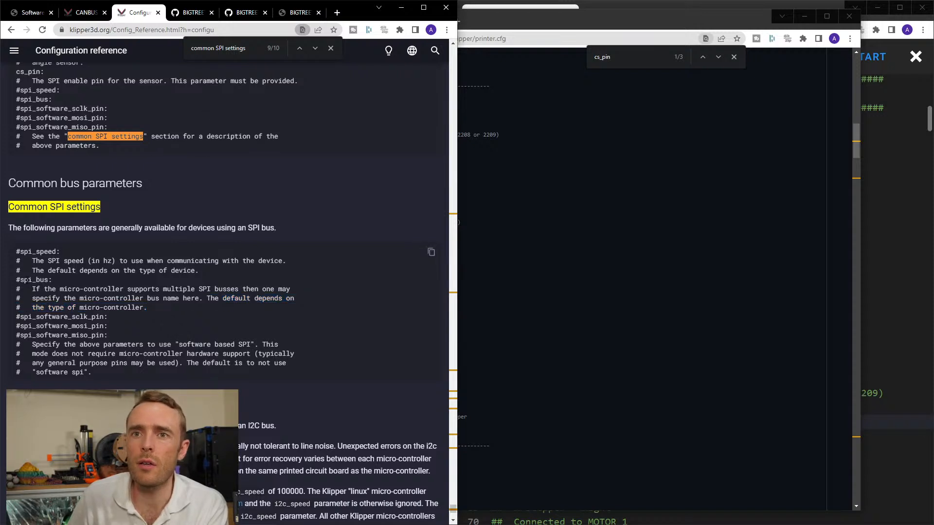
left_click_drag(146, 307, 20, 280)
left_click(147, 308)
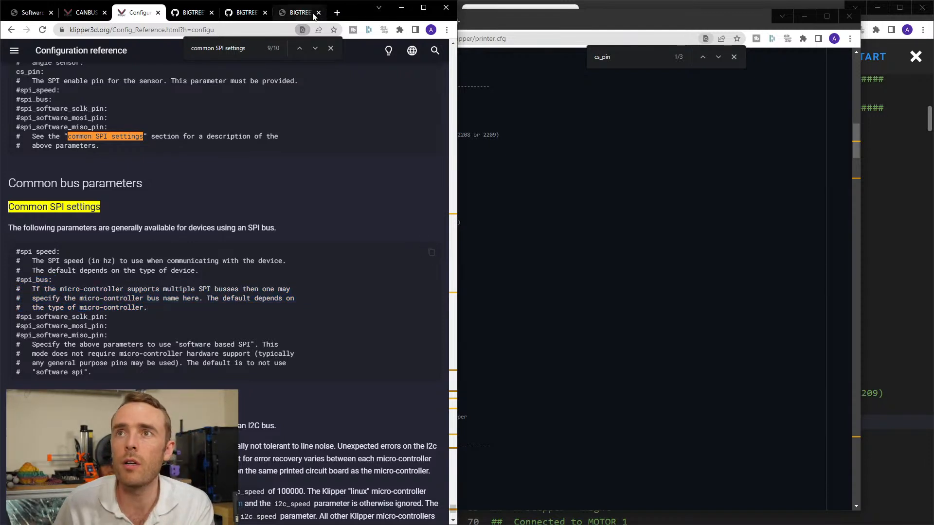
Search the web for stm32f446 in a new tab and bring up the STMicroelectronics STM32F446 page in another tab.
left_click(337, 12)
type("stm32")
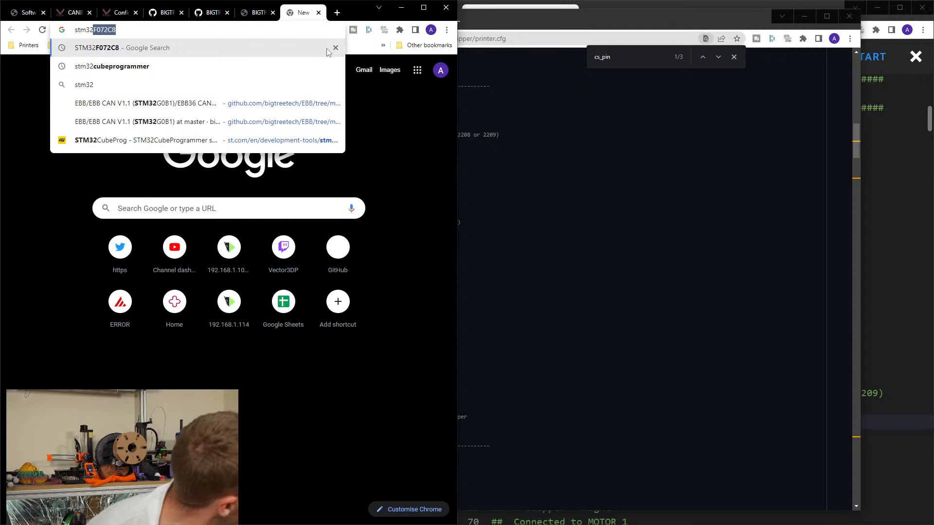
type("f44")
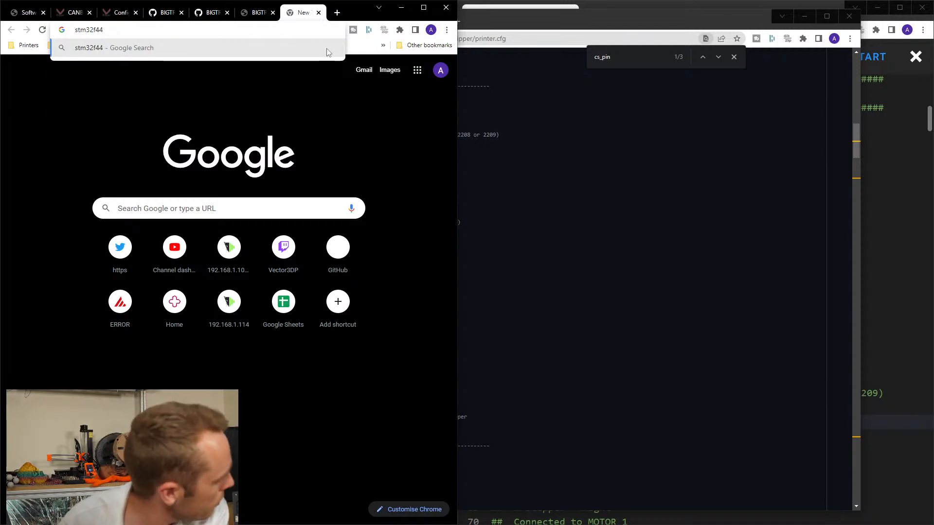
type("6")
key("Return")
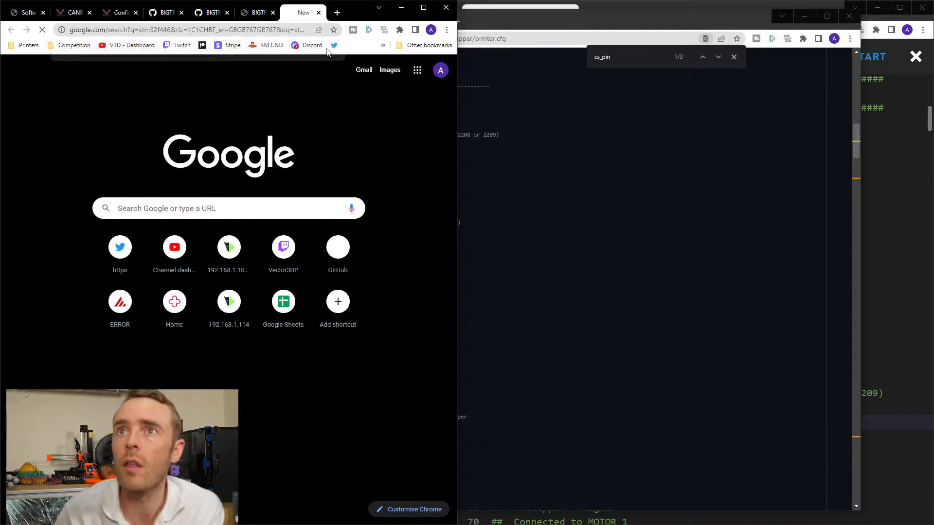
middle_click(120, 333)
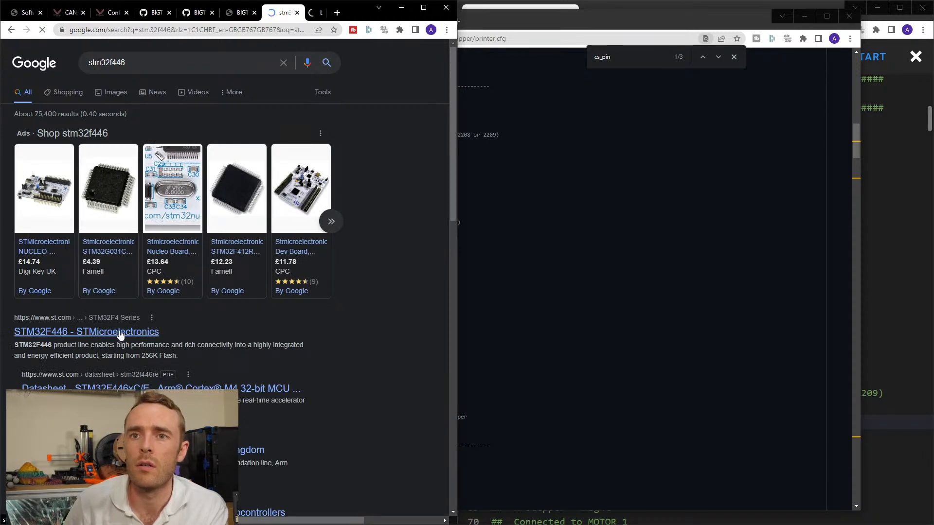
left_click(295, 17)
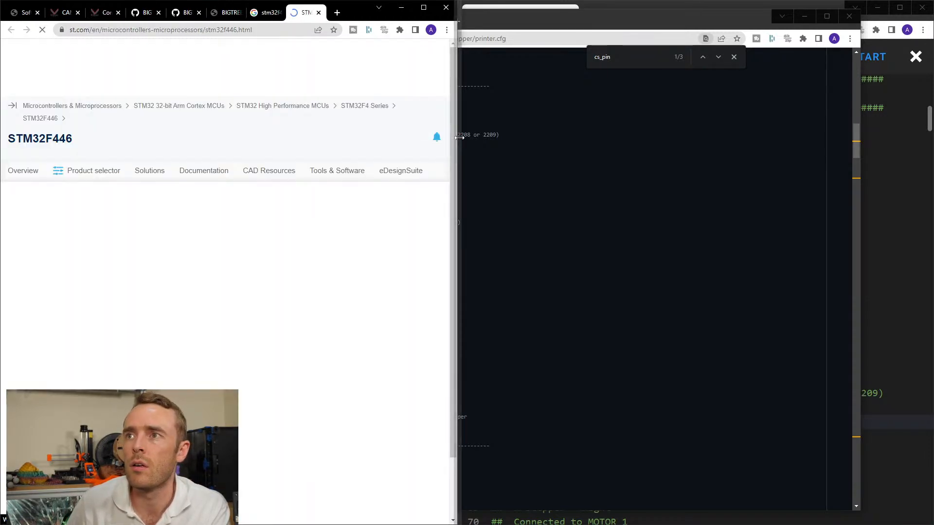
Widen the reference browser window and search the STM32F446 overview page for "spi" to review its SPI interface details.
left_click_drag(459, 136, 606, 151)
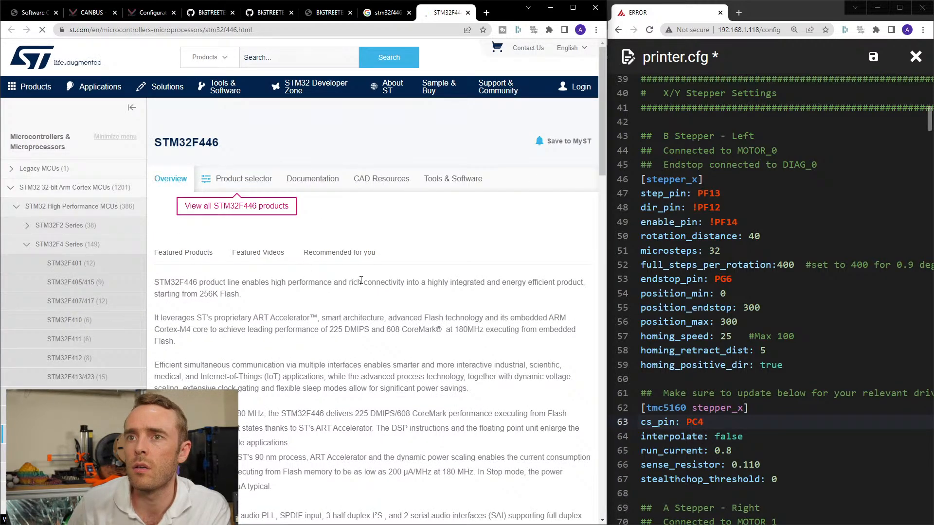
scroll(360, 285, "down", 10)
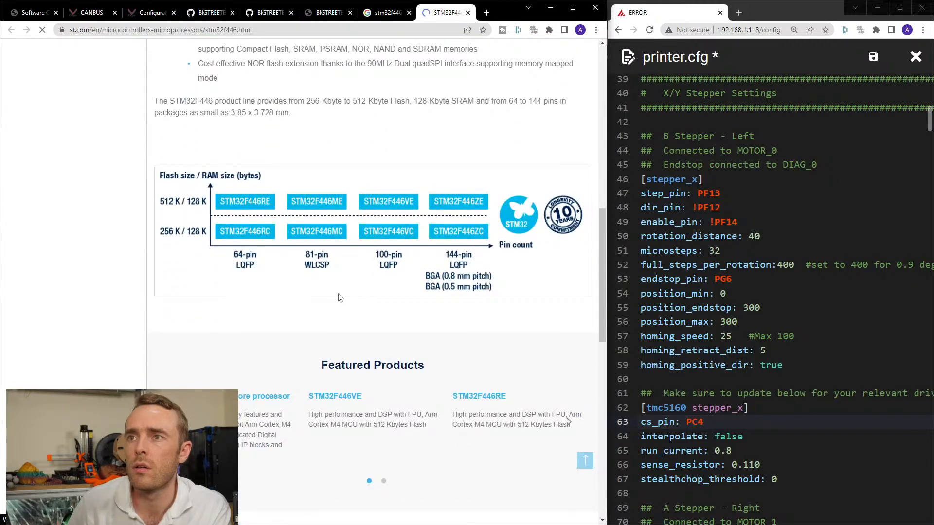
key("ctrl+f")
type("spi")
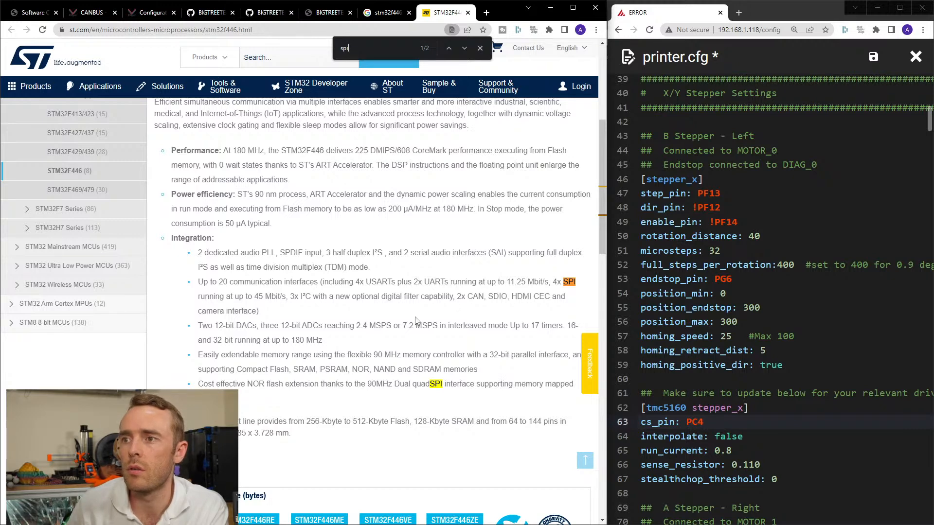
scroll(417, 321, "down", 2)
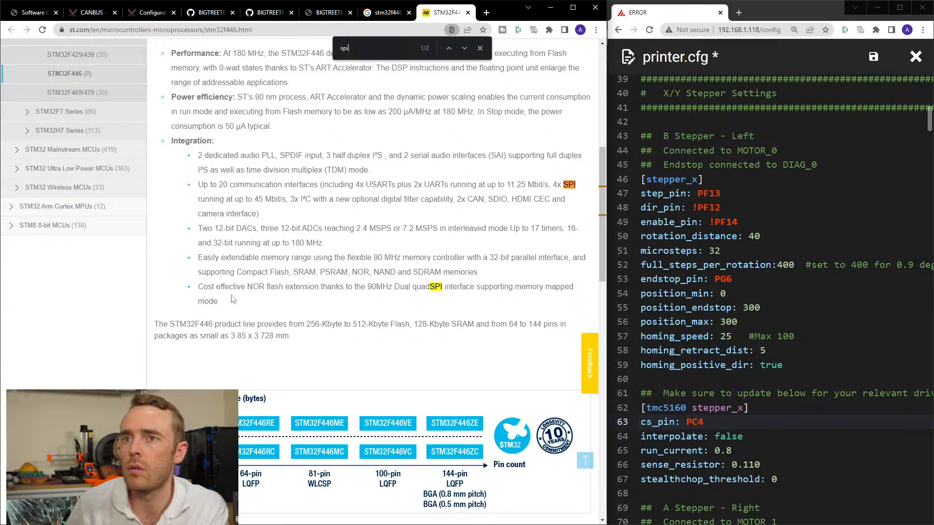
scroll(302, 299, "down", 6)
scroll(313, 319, "down", 5)
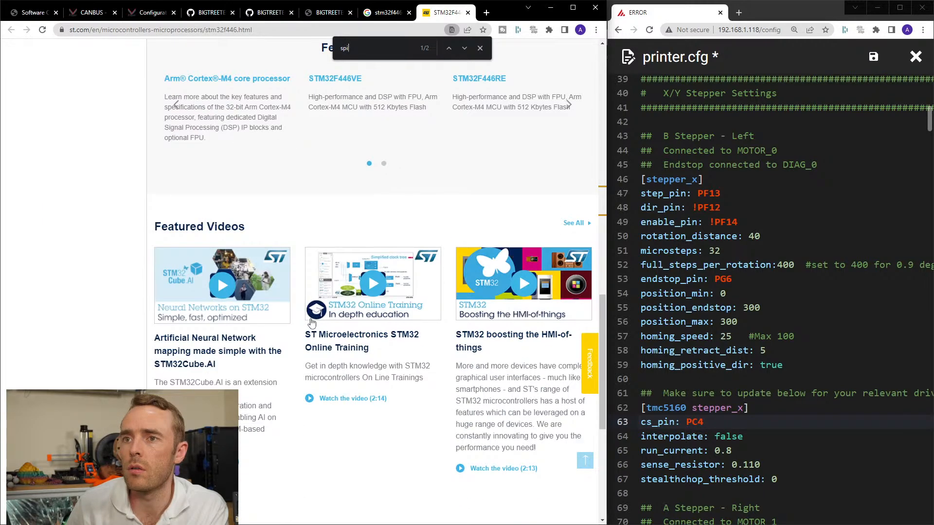
Look through the STM32F446 Product selector, Documentation, CAD Resources and Tools & Software sections for SPI information.
scroll(312, 320, "up", 15)
left_click(238, 183)
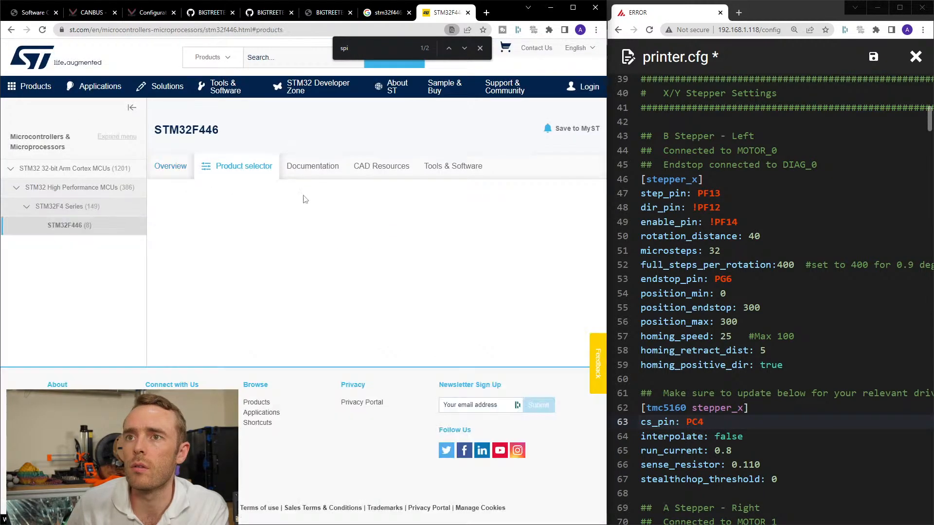
left_click(312, 176)
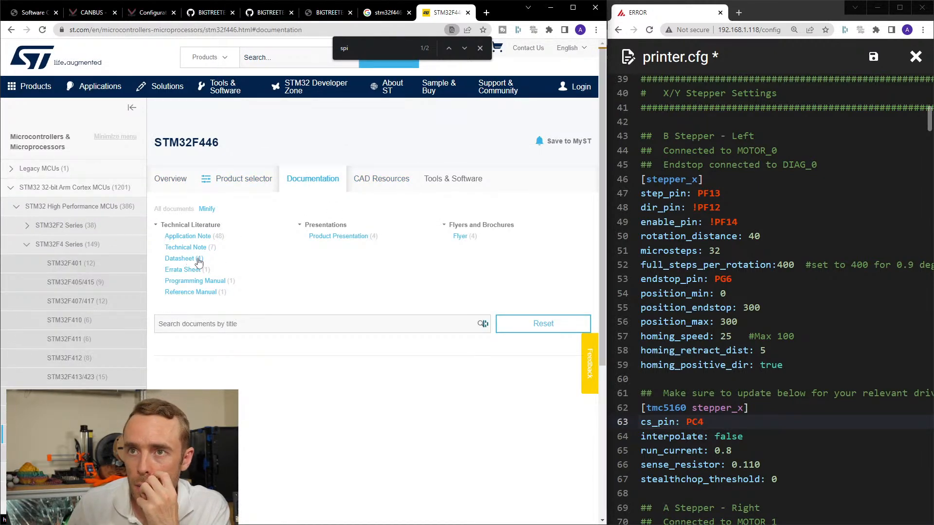
left_click(375, 179)
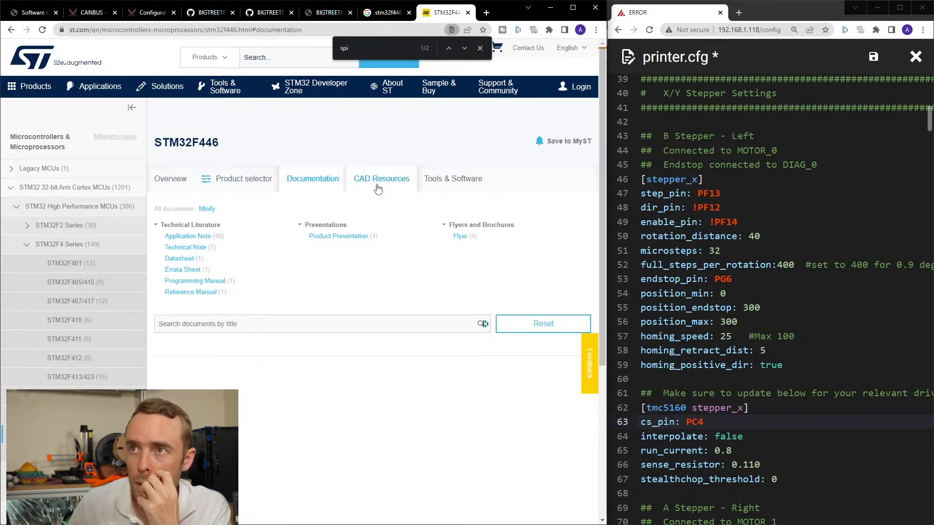
left_click(453, 181)
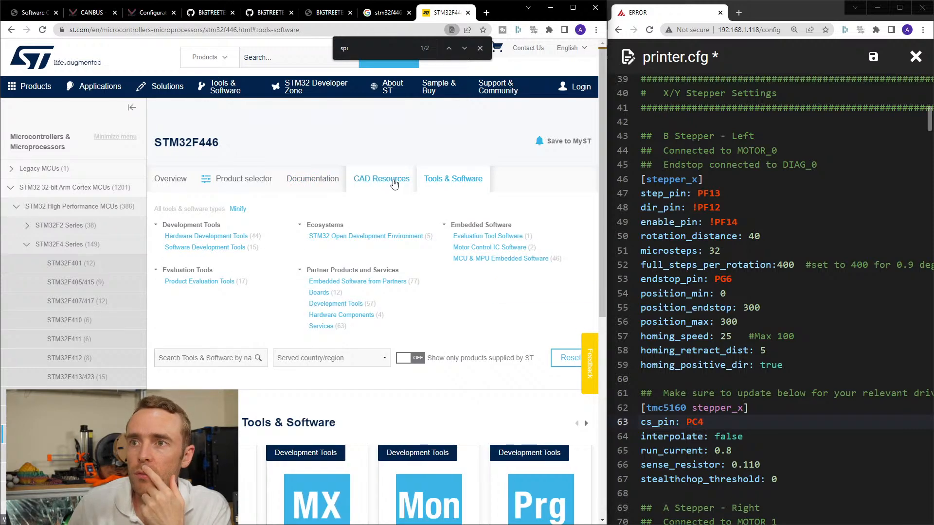
Check the STM32F446 Documentation, Product selector, Overview and Featured Products sections for SPI bus details.
left_click(313, 179)
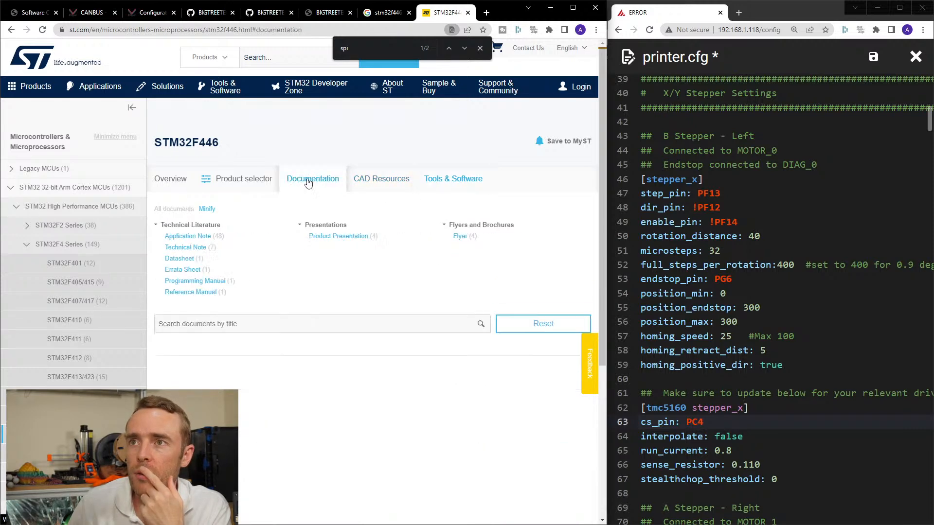
left_click(225, 181)
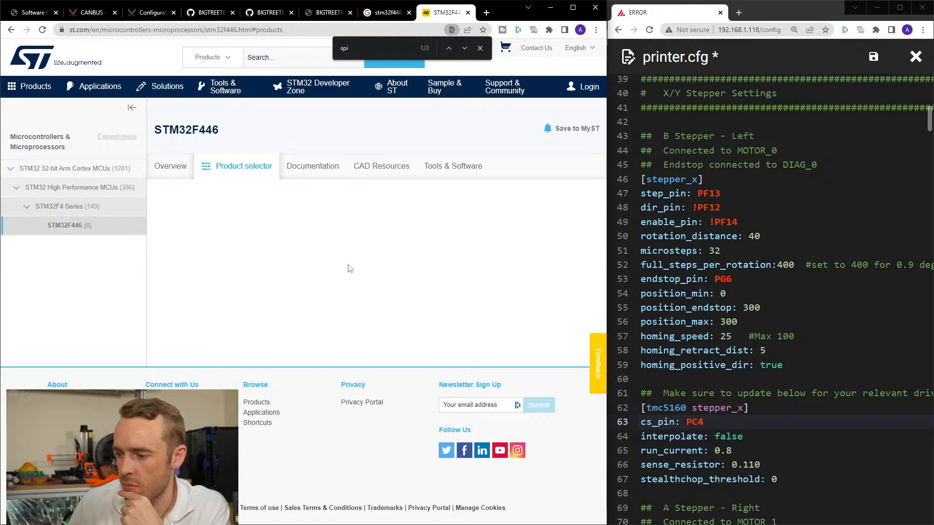
left_click(171, 166)
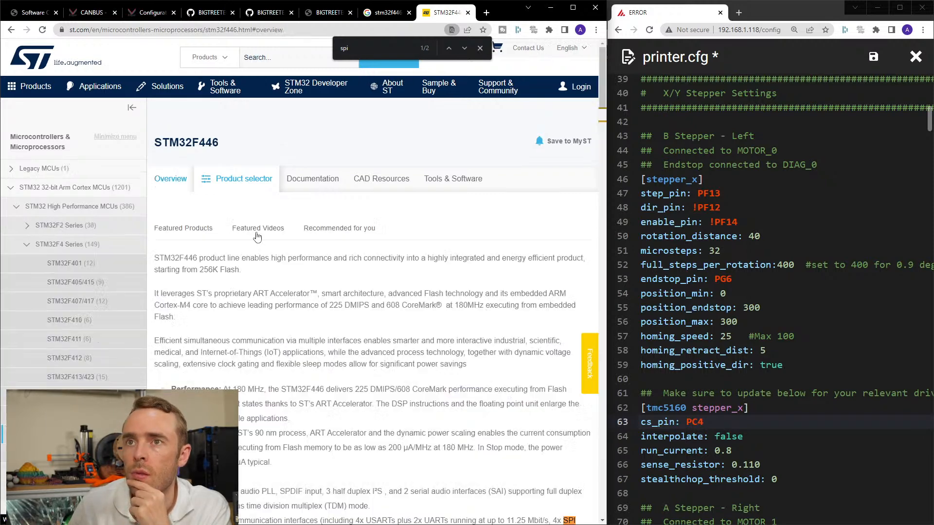
scroll(378, 299, "down", 3)
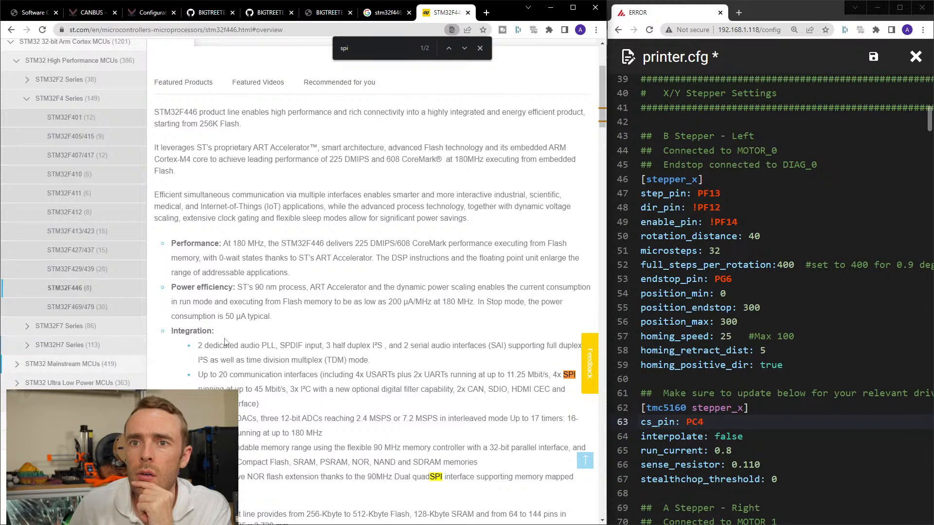
scroll(227, 340, "up", 3)
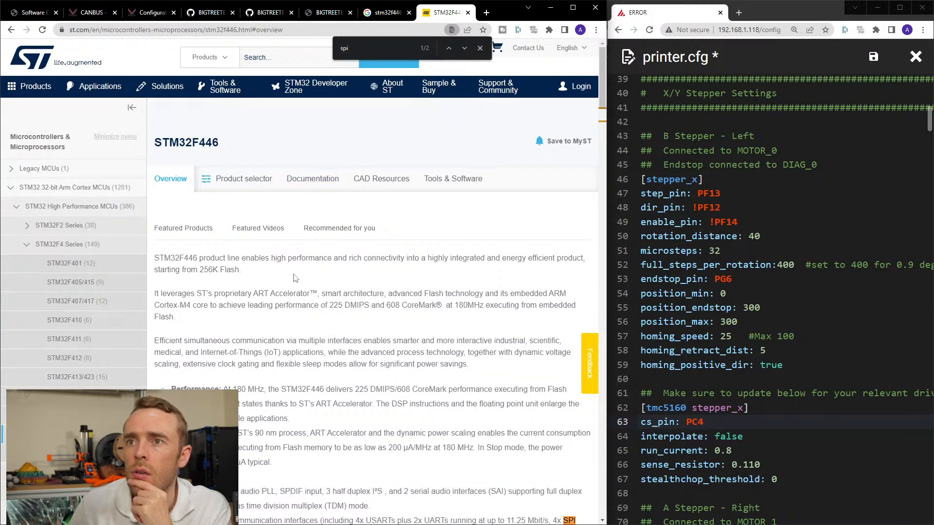
left_click(187, 236)
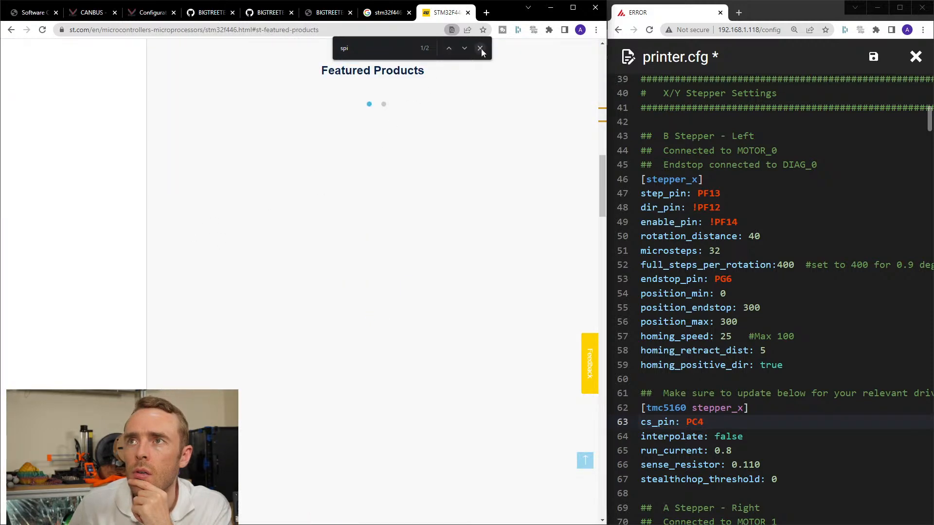
Close the stm32f446 search results and the STMicroelectronics product page.
left_click(377, 15)
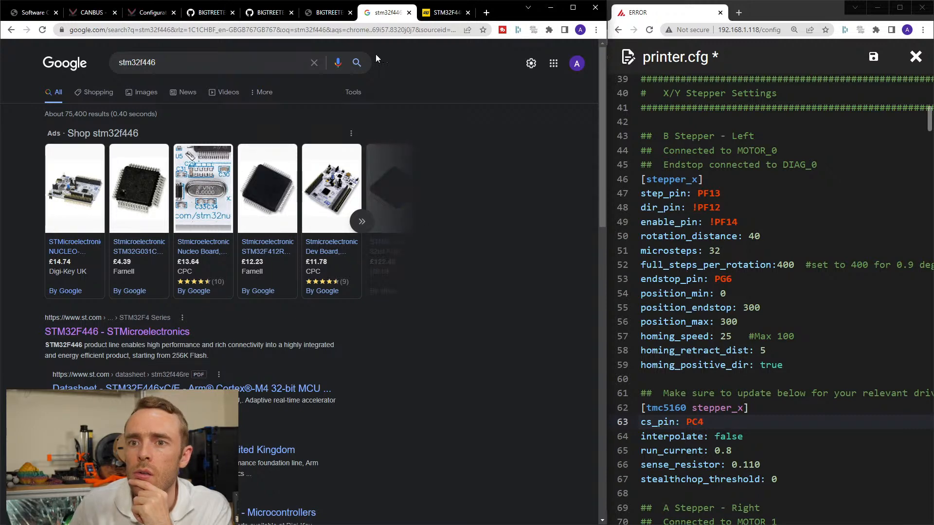
left_click(408, 13)
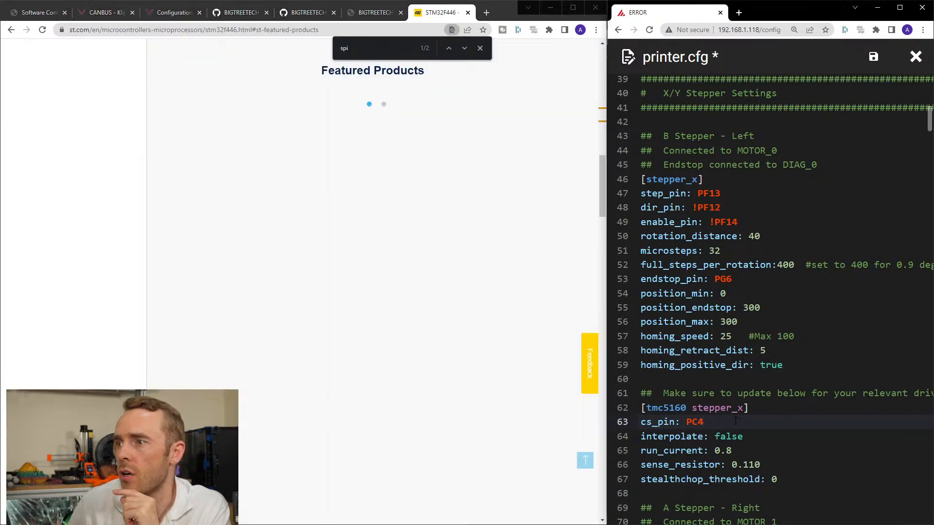
left_click(461, 13)
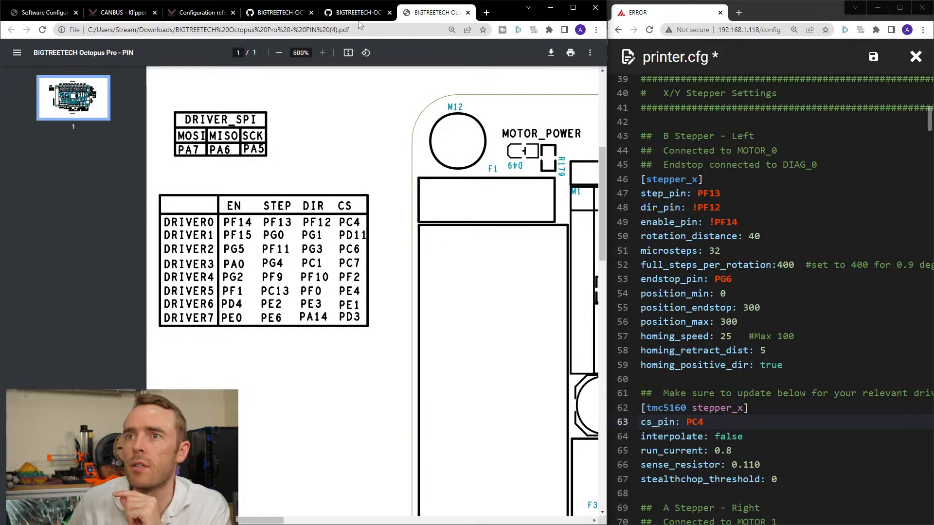
Look through the open Klipper CANBUS, Configuration reference, Octopus Pro repository and pin diagram pages for the SPI reference.
left_click(121, 15)
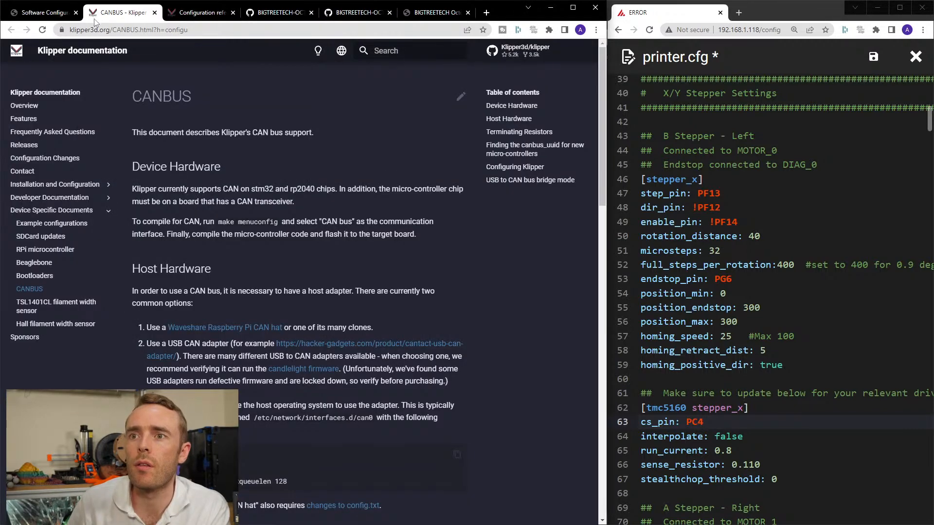
left_click(53, 13)
left_click(180, 16)
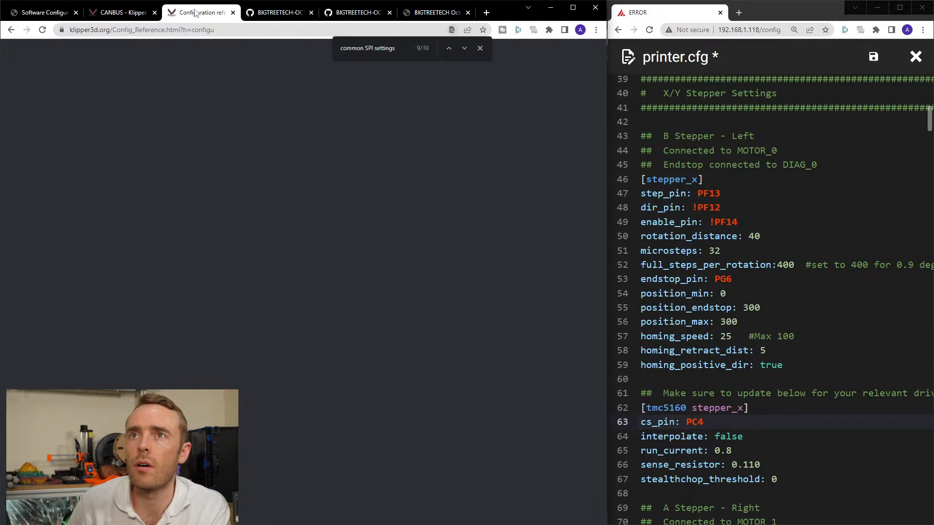
left_click(274, 13)
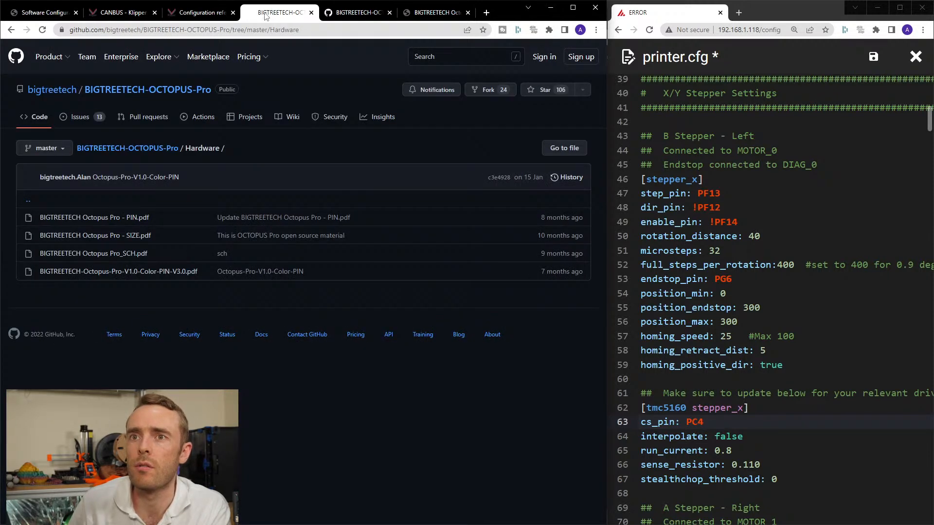
left_click(360, 14)
left_click(401, 14)
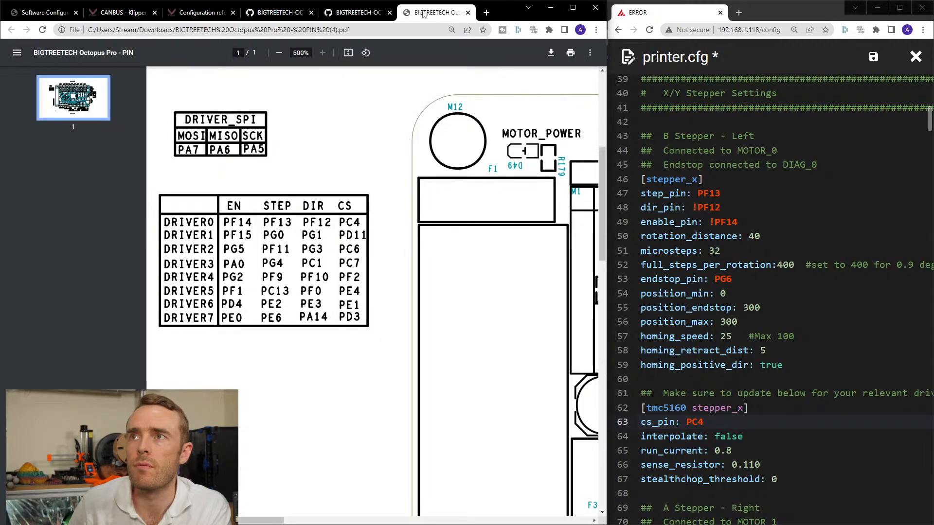
left_click(354, 13)
left_click(273, 13)
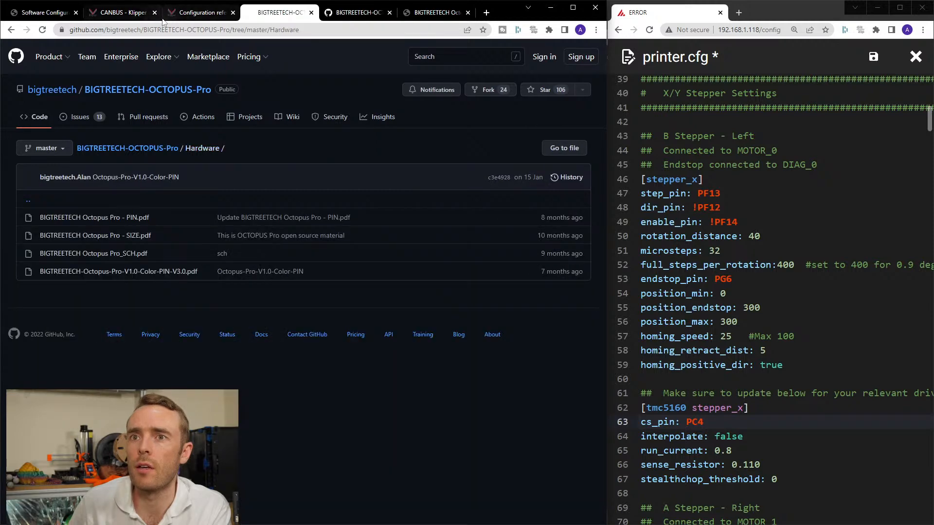
left_click(200, 13)
left_click(127, 14)
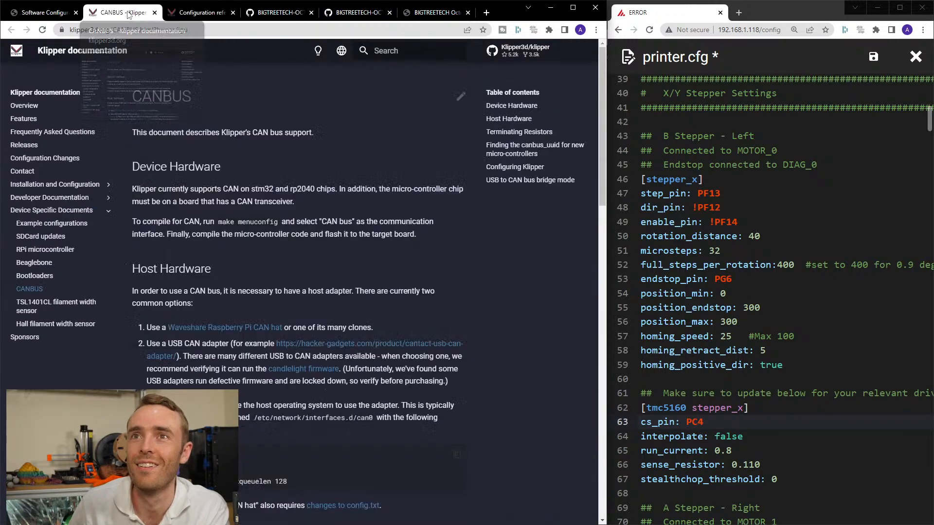
left_click(48, 10)
left_click(273, 13)
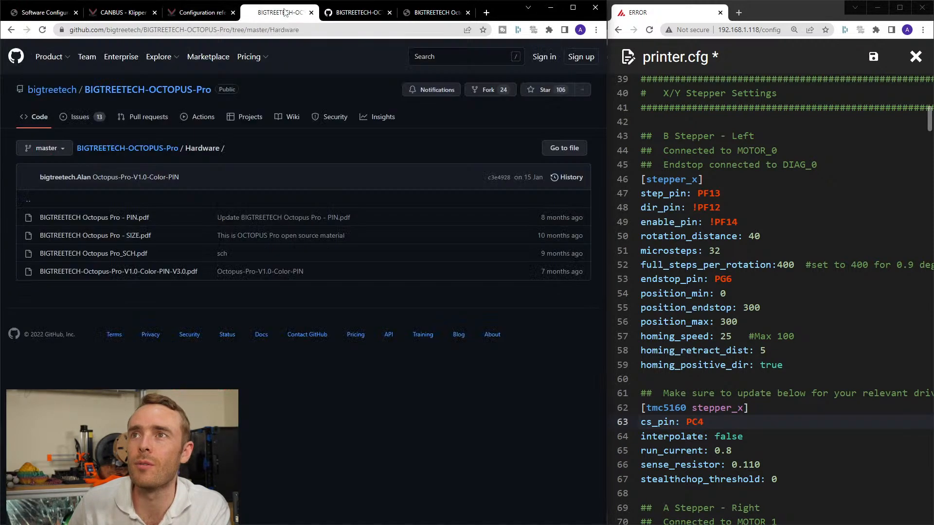
Find the Common SPI settings section in Klipper's Configuration reference and read its spi_bus and software SPI parameters.
left_click(209, 12)
scroll(294, 166, "up", 5)
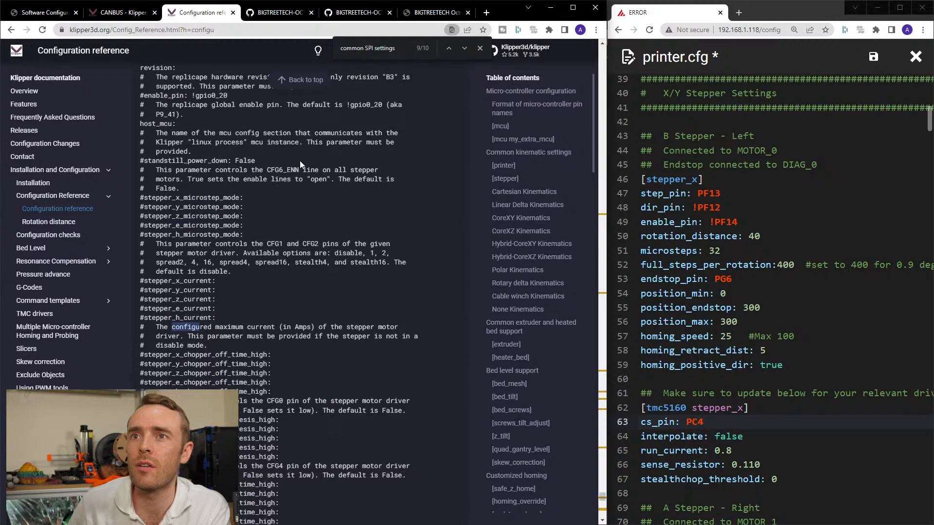
scroll(298, 166, "up", 8)
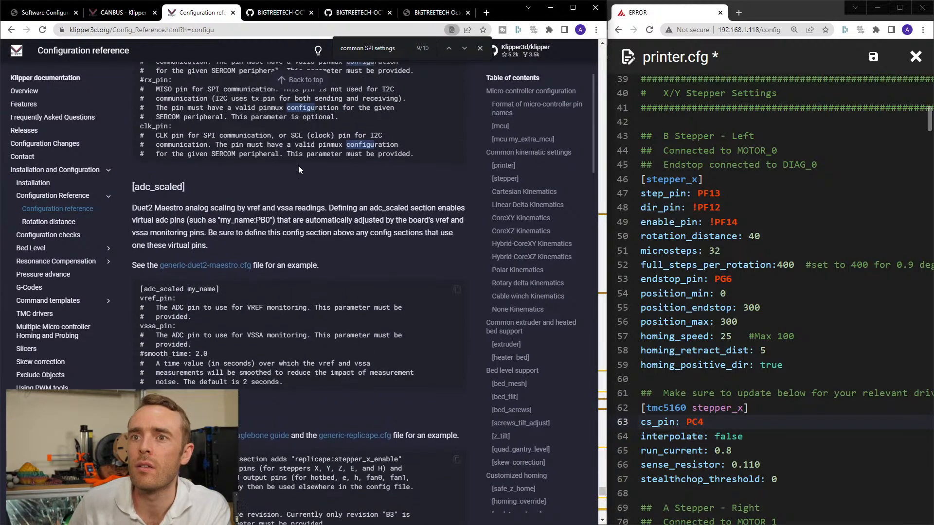
scroll(299, 166, "down", 7)
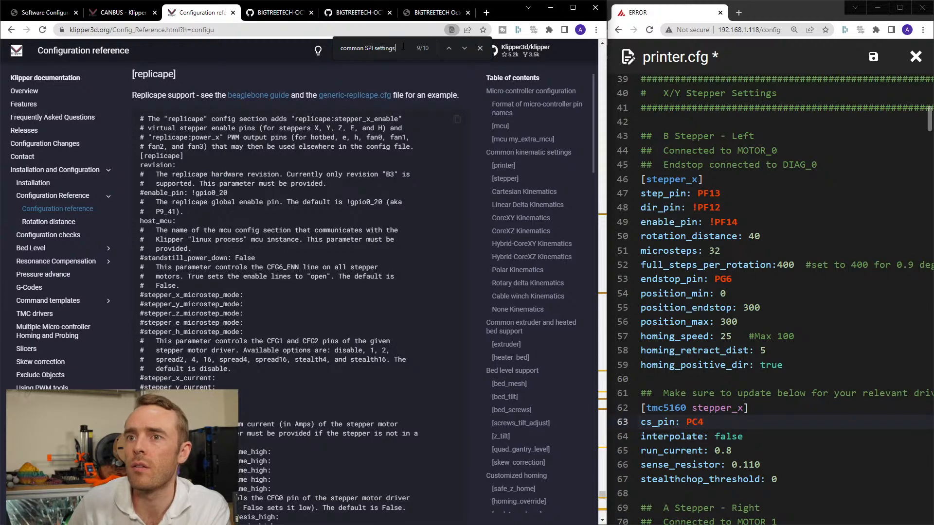
key("Return")
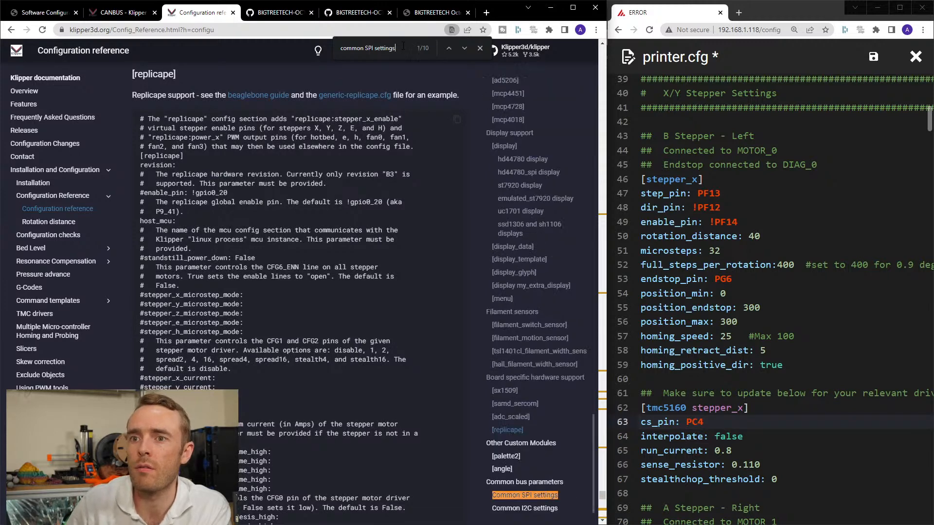
left_click(525, 495)
scroll(245, 249, "up", 1)
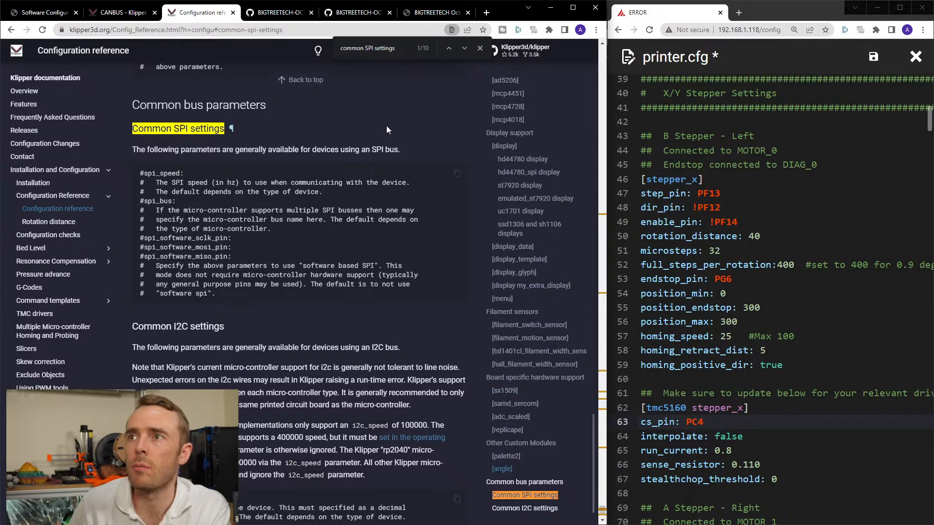
Open the tmc5160 section of the Configuration reference and examine its cs_pin and spi_bus parameters.
scroll(535, 287, "up", 5)
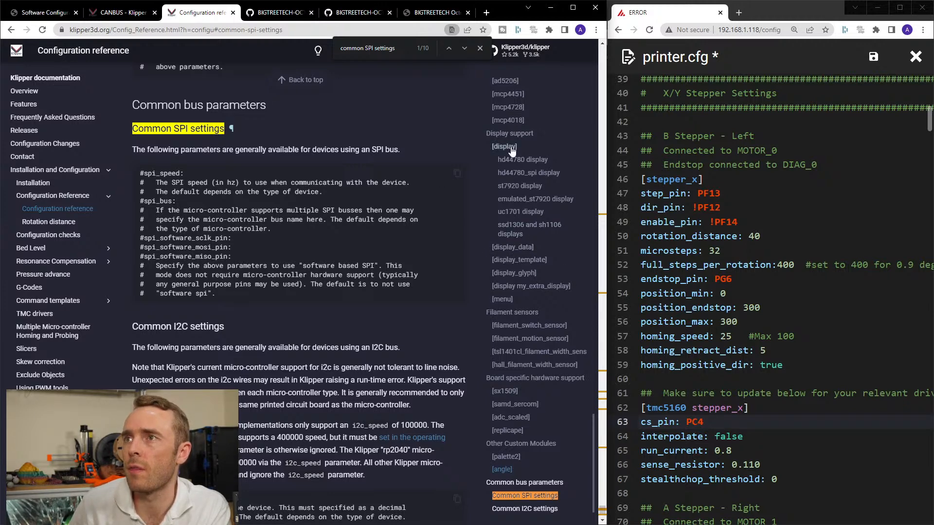
left_click(511, 287)
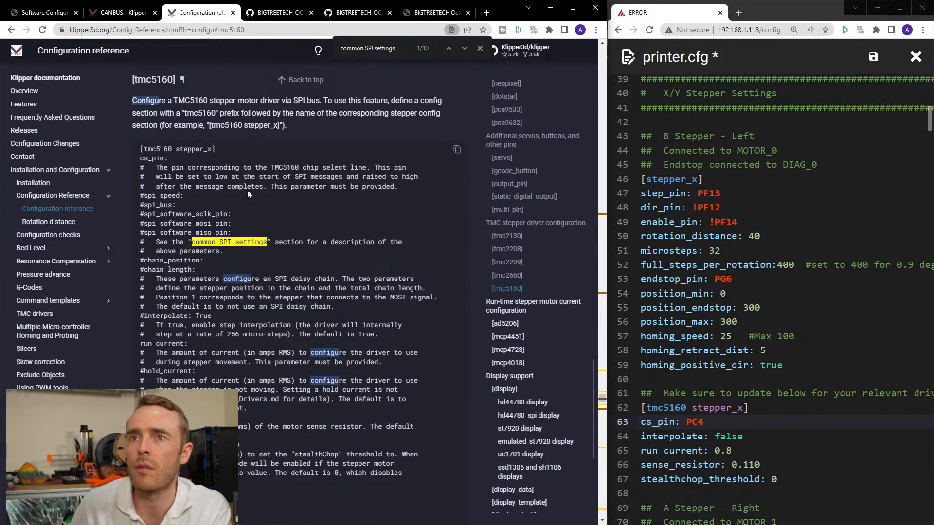
left_click_drag(168, 206, 141, 208)
left_click(142, 208)
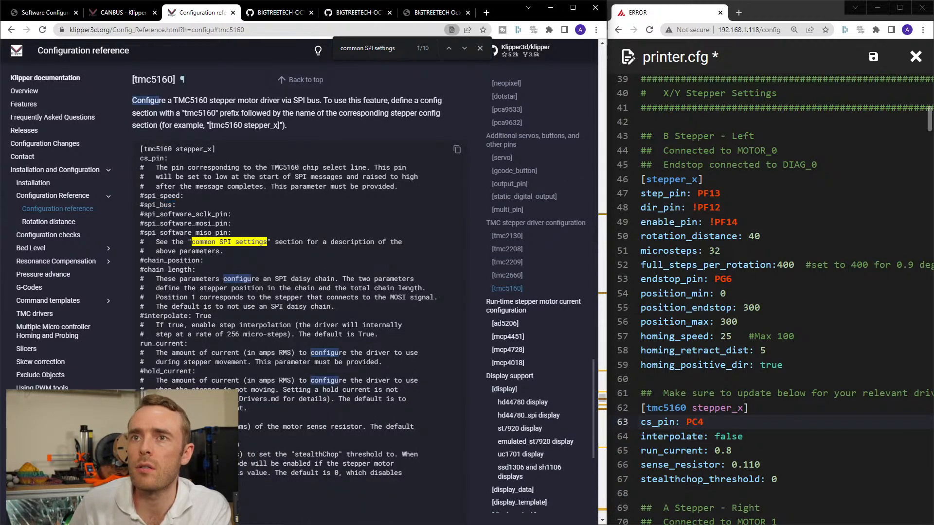
left_click_drag(141, 158, 167, 158)
left_click(167, 158)
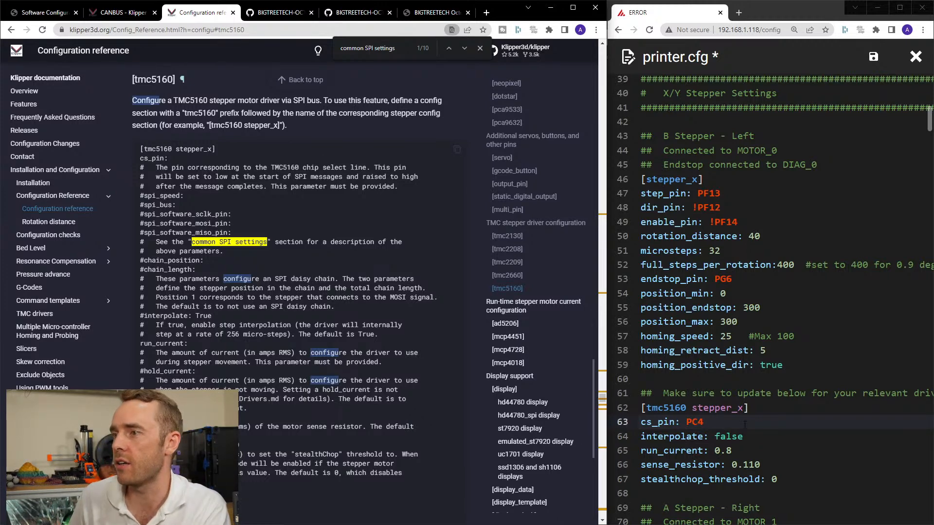
Widen the printer.cfg editor window and set full_steps_per_rotation to 400 in the stepper_y section.
scroll(743, 401, "down", 3)
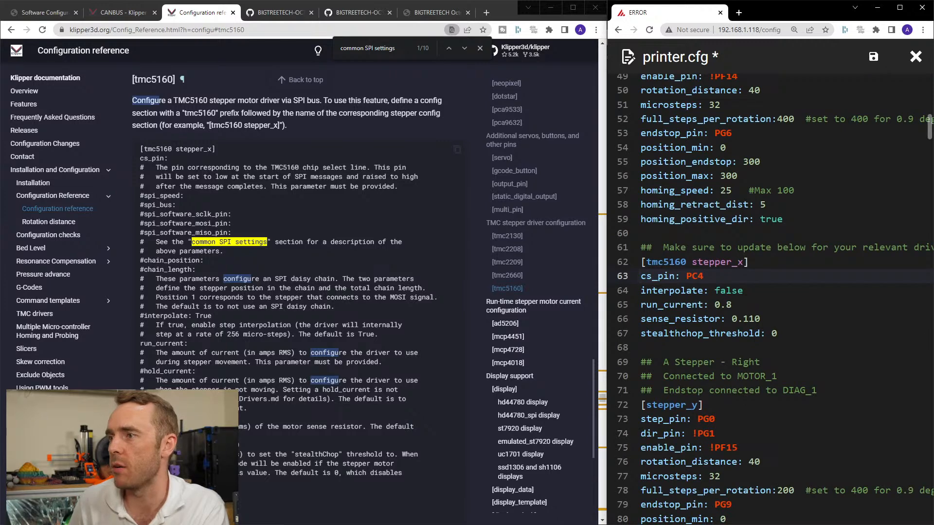
scroll(769, 361, "down", 3)
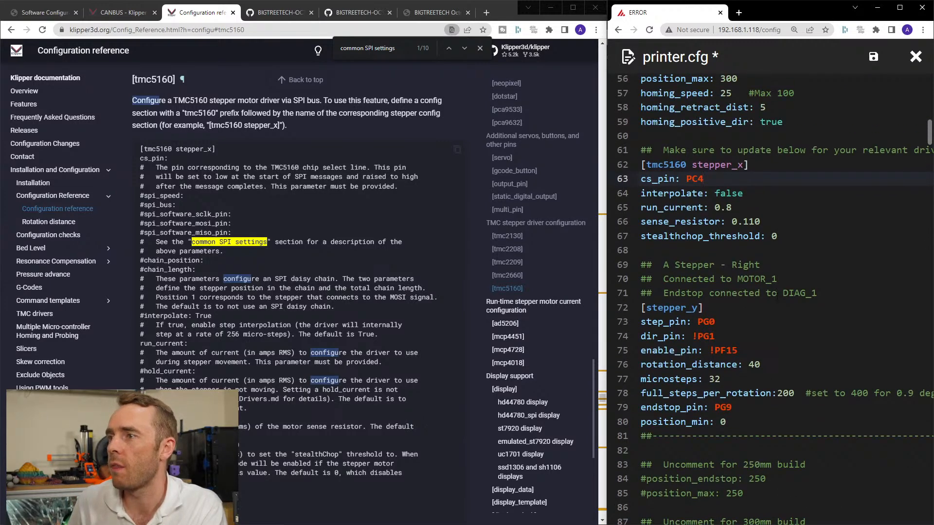
scroll(776, 296, "up", 5)
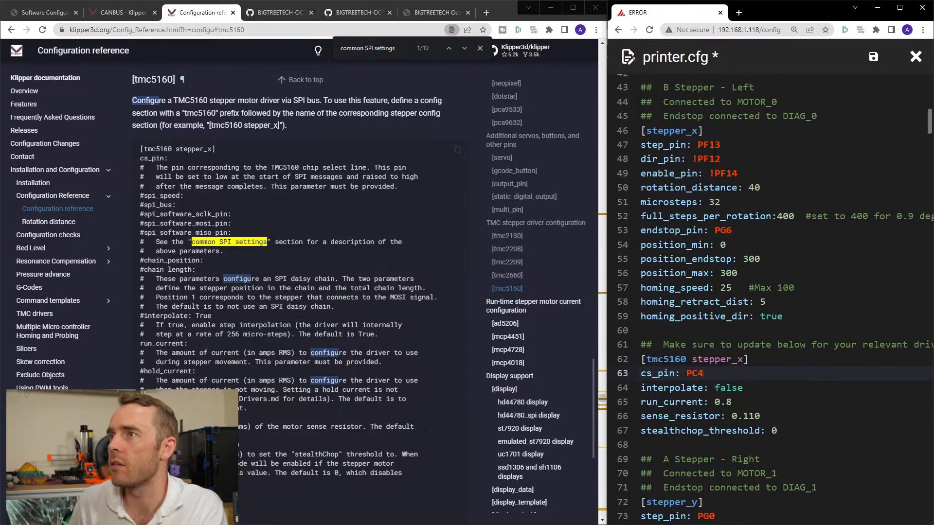
scroll(776, 295, "down", 4)
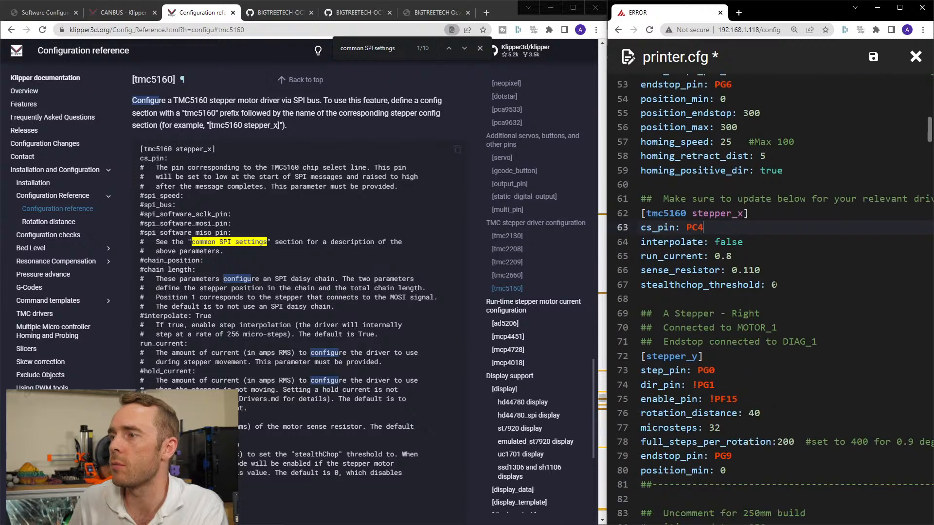
left_click_drag(606, 235, 380, 234)
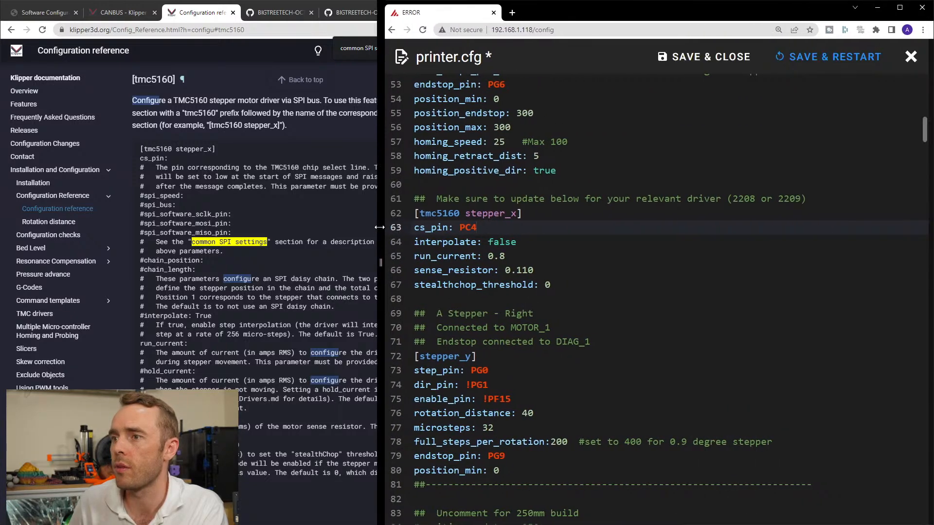
scroll(656, 299, "up", 6)
scroll(657, 299, "down", 13)
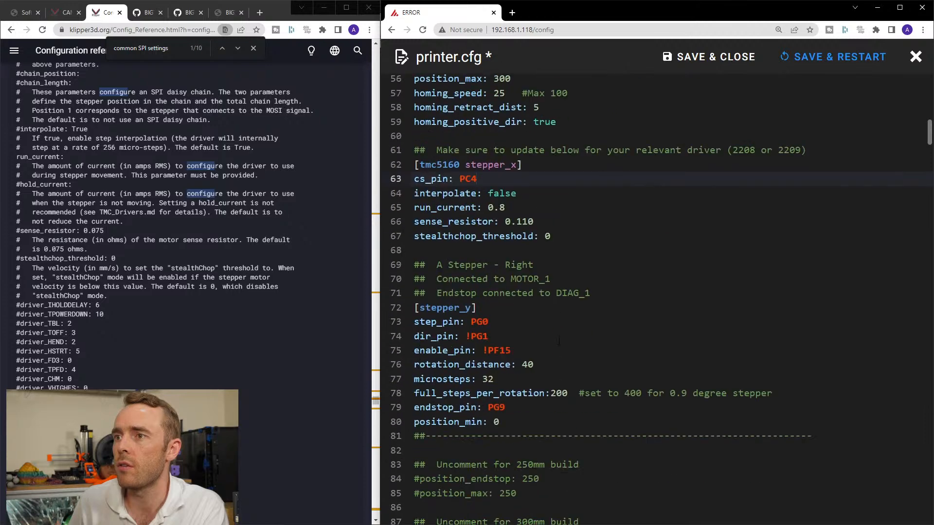
scroll(656, 292, "up", 3)
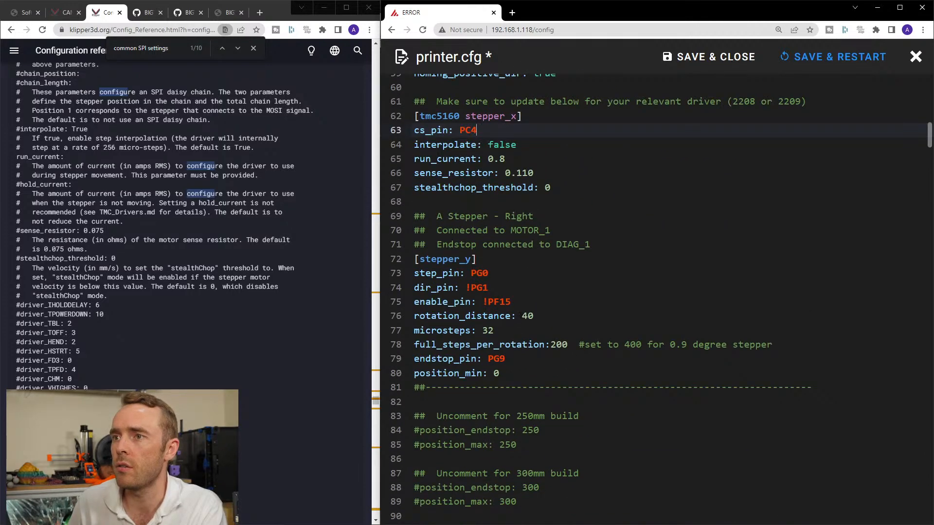
left_click_drag(550, 345, 568, 344)
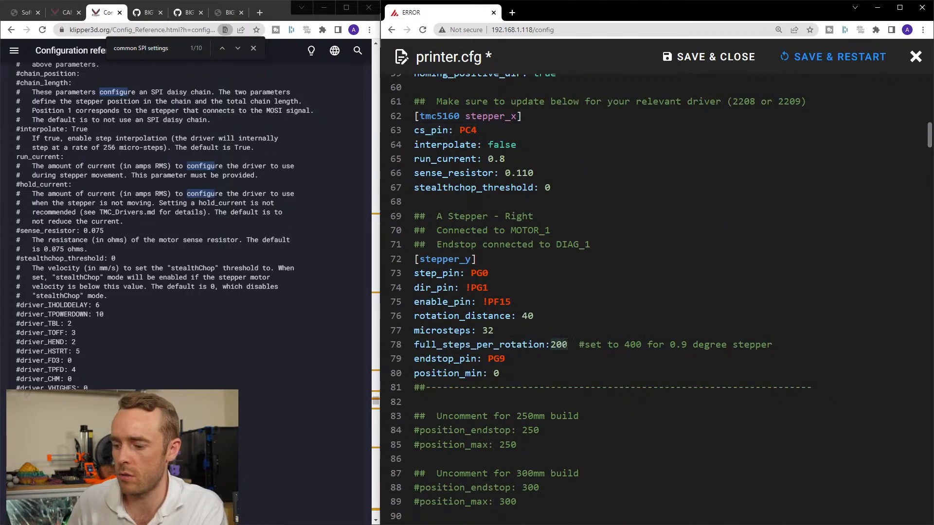
type("400")
Uncomment the position_endstop and position_max lines for the 300mm build in the stepper_y section.
scroll(512, 362, "down", 3)
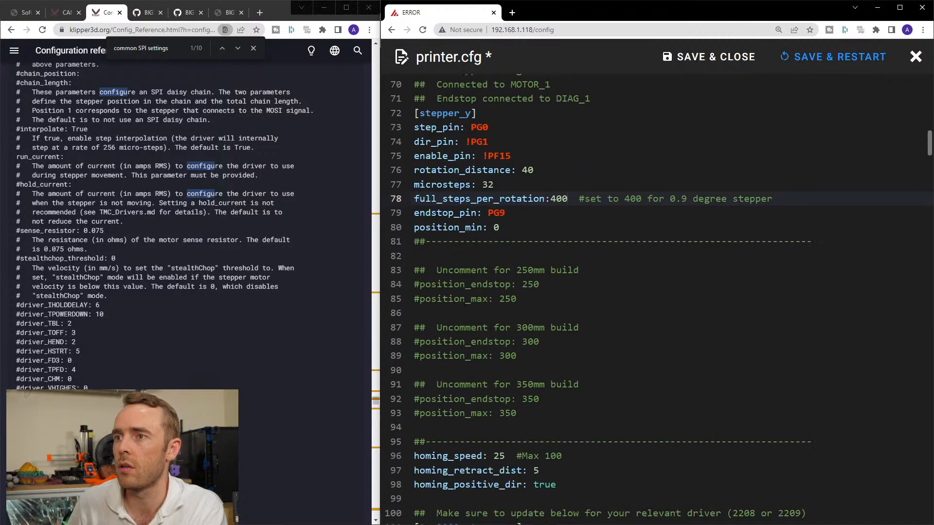
left_click(415, 342)
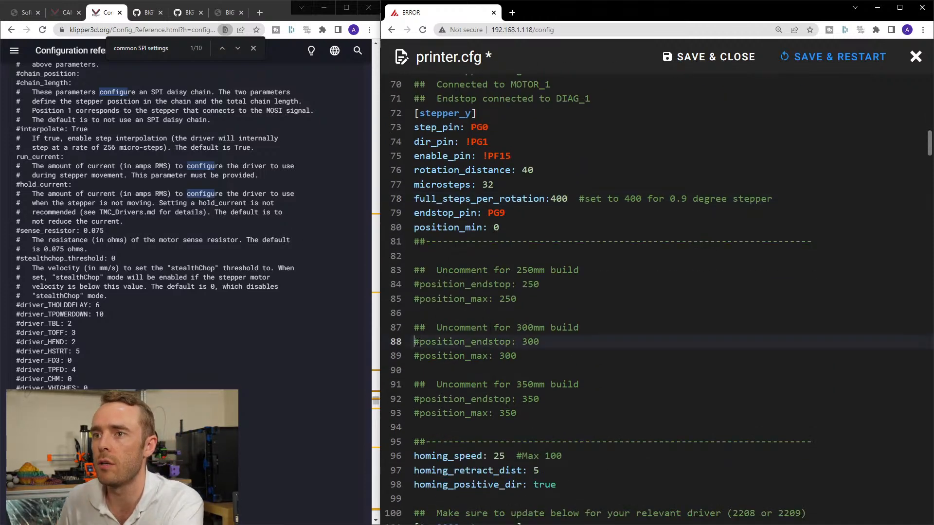
key("Delete")
key("Down")
key("Delete")
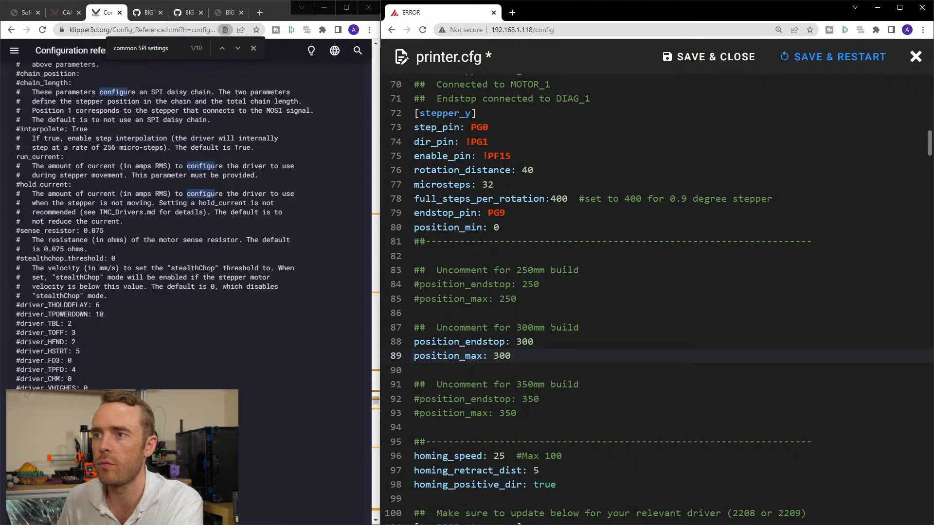
Delete the 250mm and 350mm build options, the build-size comments and the separator lines from the stepper_y section.
left_click_drag(414, 328, 811, 342)
key("Delete")
key("Delete")
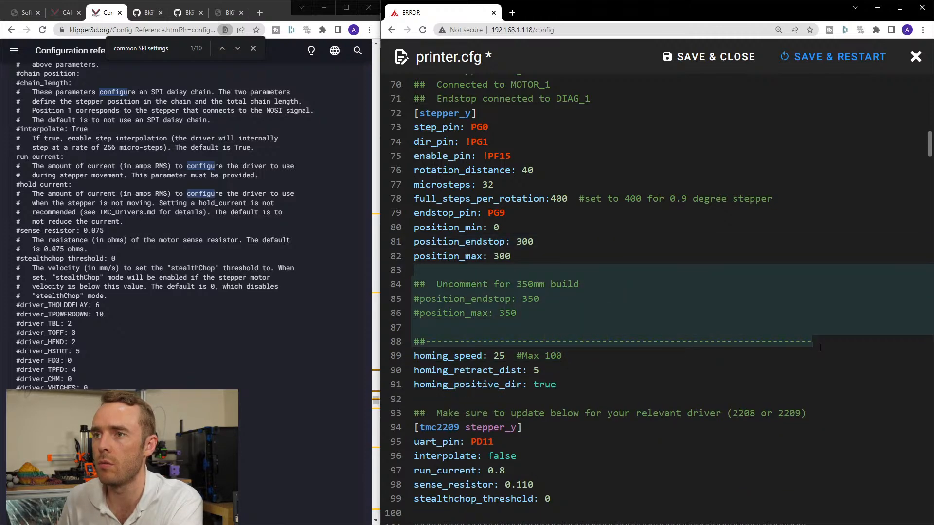
key("Delete")
key("Delete")
left_click(574, 287)
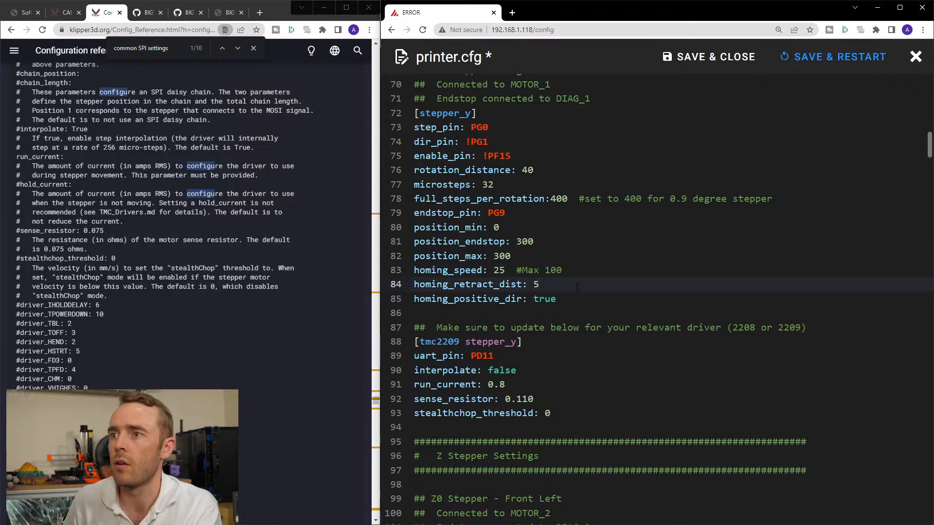
left_click(573, 302)
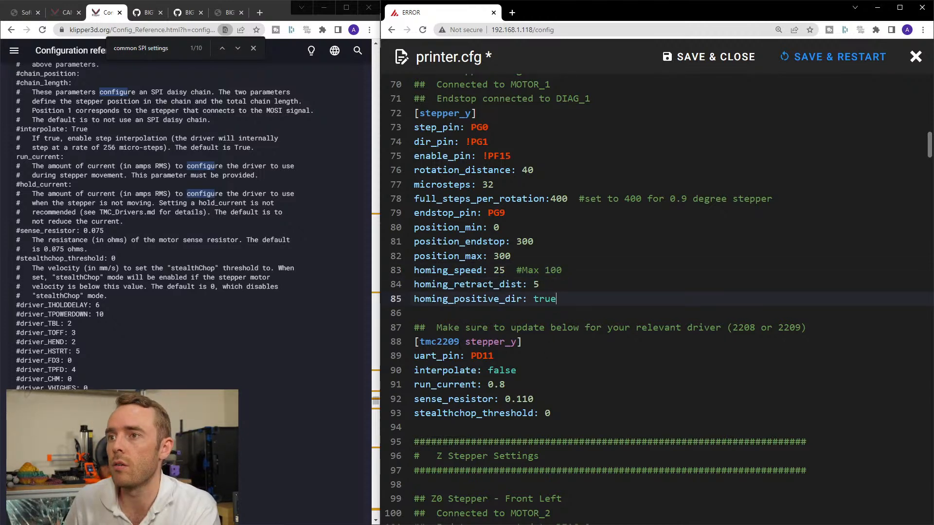
Change the stepper_y driver section to tmc5160 and rename its uart_pin to cs_pin, checking the DRIVER1 CS pin in the pin diagram.
left_click_drag(436, 342, 462, 342)
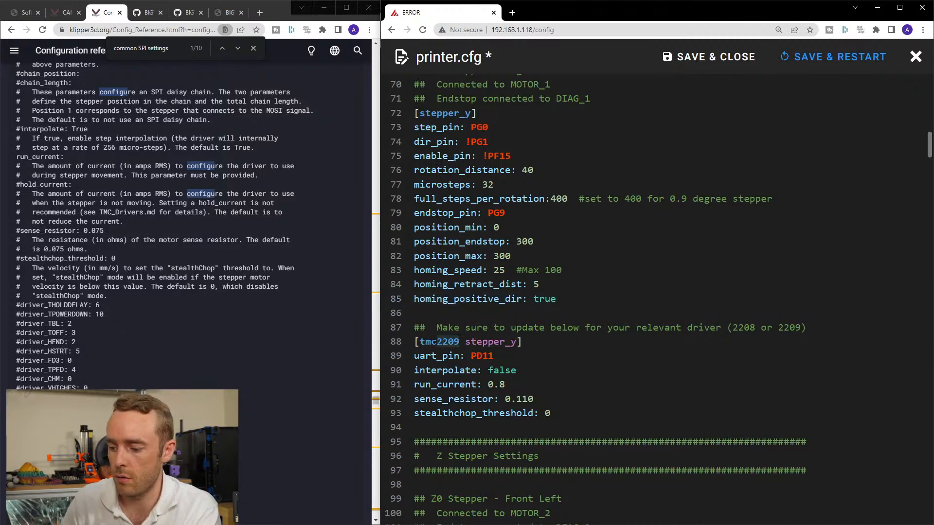
type("5160")
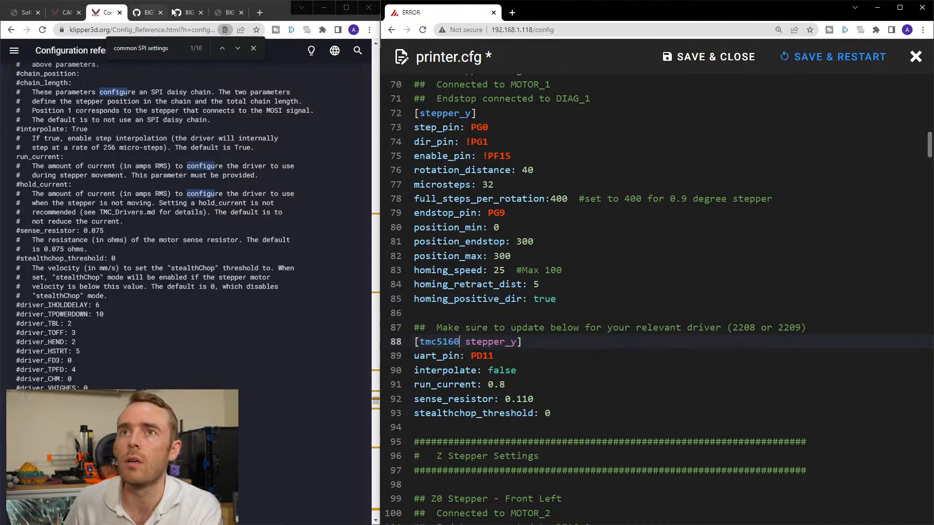
left_click(227, 12)
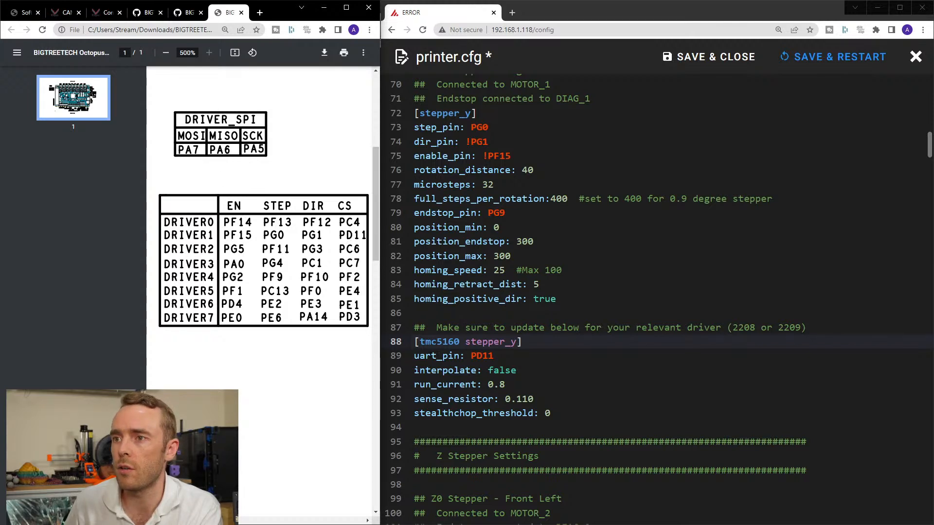
left_click(421, 356)
type("cs")
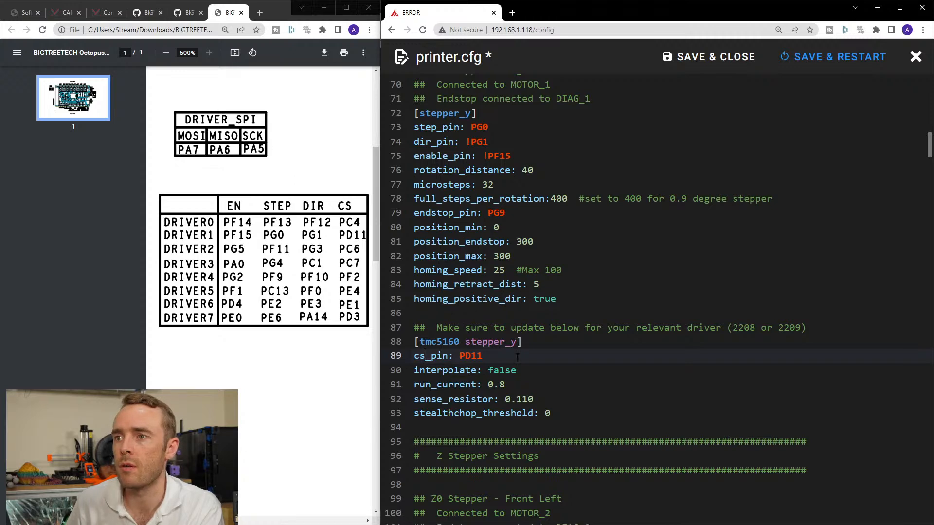
Widen the pin diagram window beside the editor and switch to the FYSETC-SPIDER printer.cfg page on GitHub.
scroll(656, 292, "up", 9)
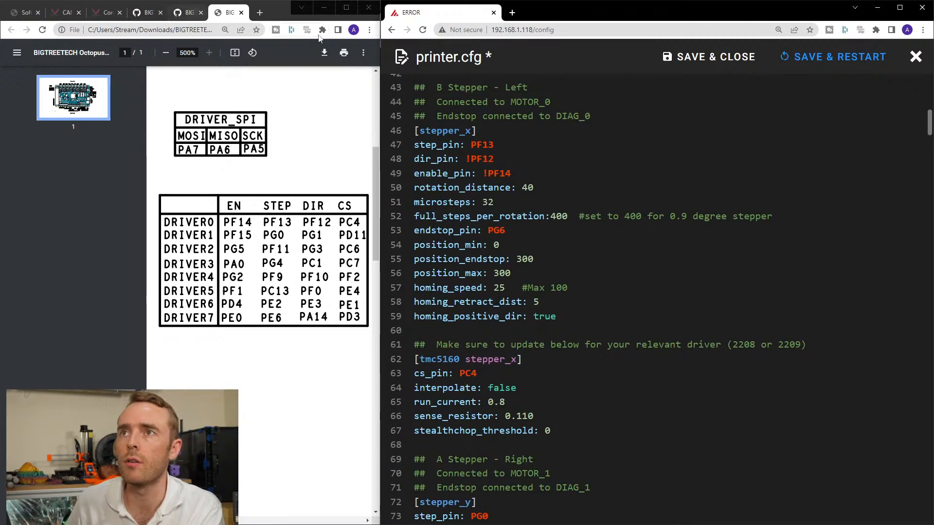
left_click_drag(380, 37, 455, 55)
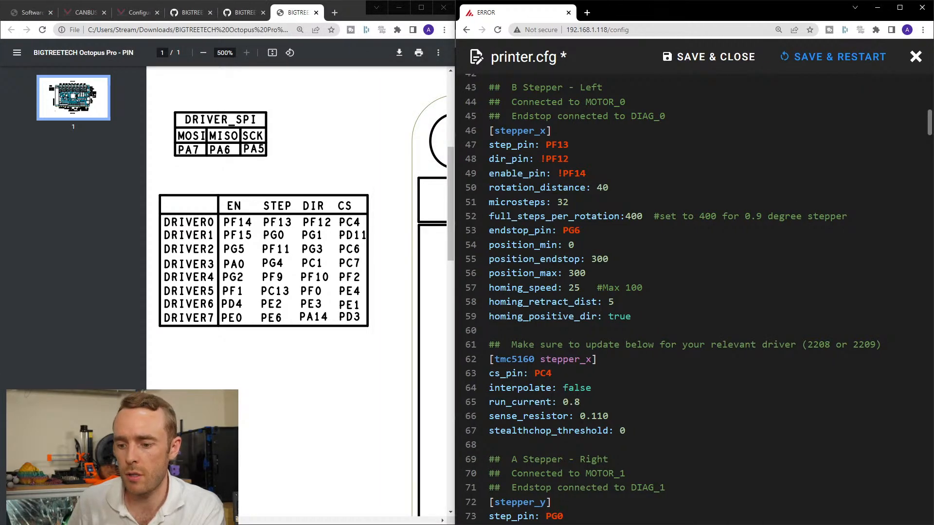
key("super+Left")
key("super+Left")
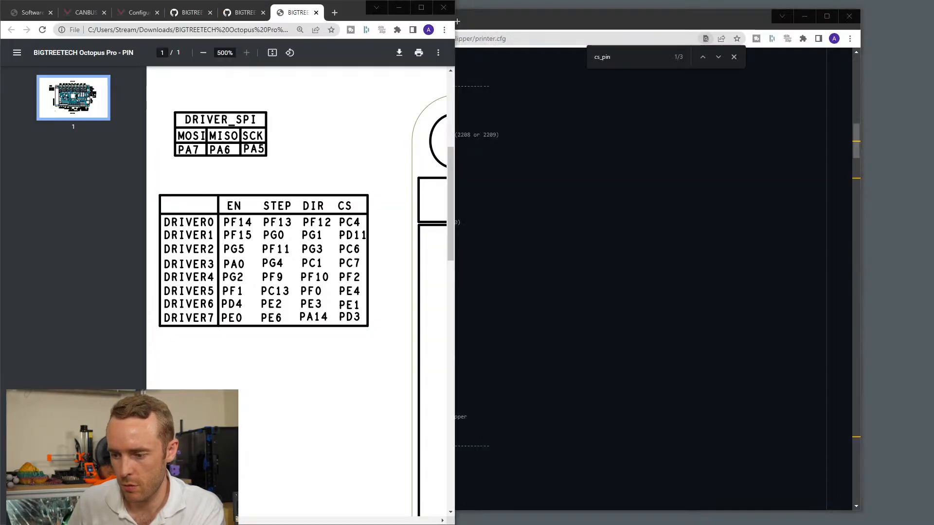
key("super+Down")
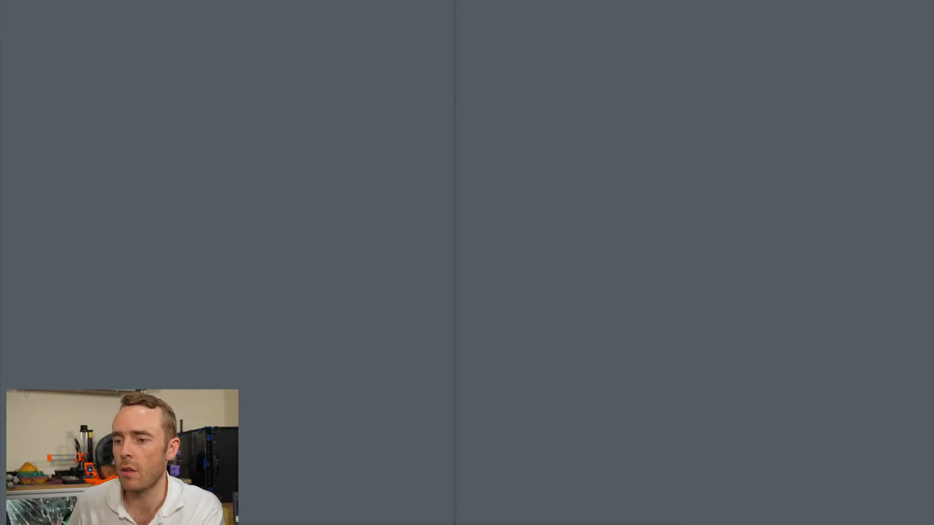
key("alt+Tab")
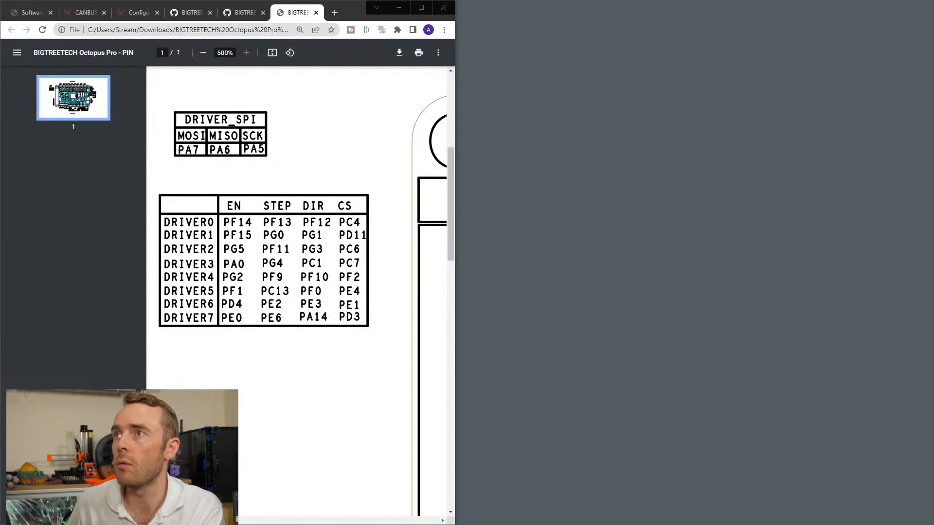
key("alt+Tab")
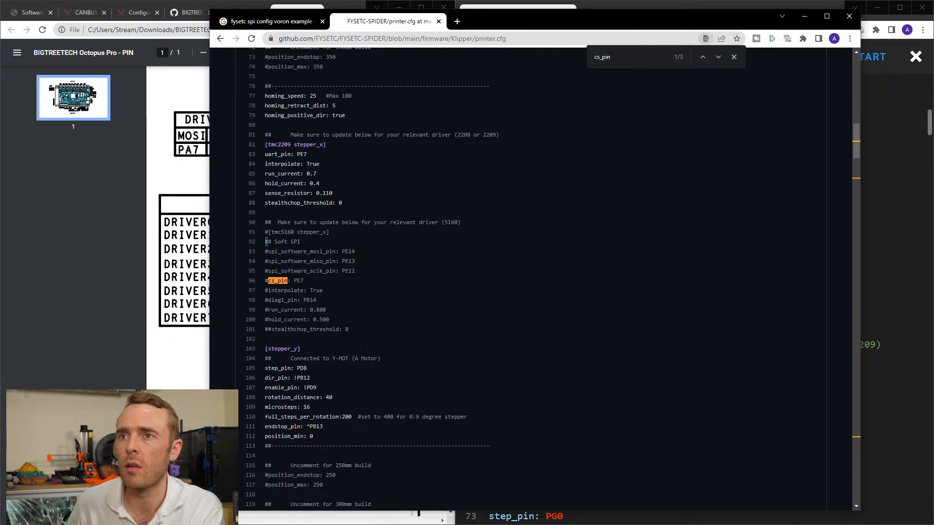
Copy the Soft SPI comment and its mosi, miso and sclk pin lines from the tmc5160 stepper_x example, and minimize that window.
left_click_drag(265, 242, 357, 272)
key("ctrl+c")
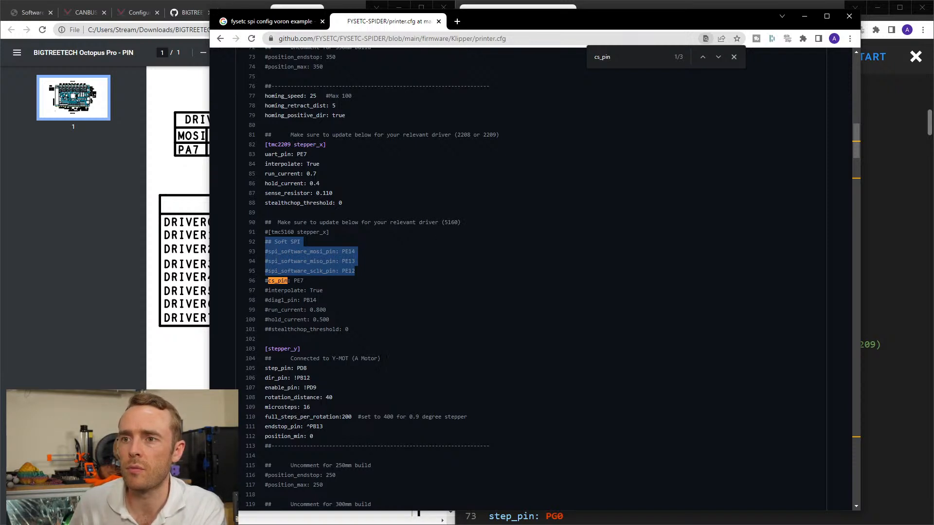
scroll(400, 369, "down", 3)
scroll(400, 368, "up", 5)
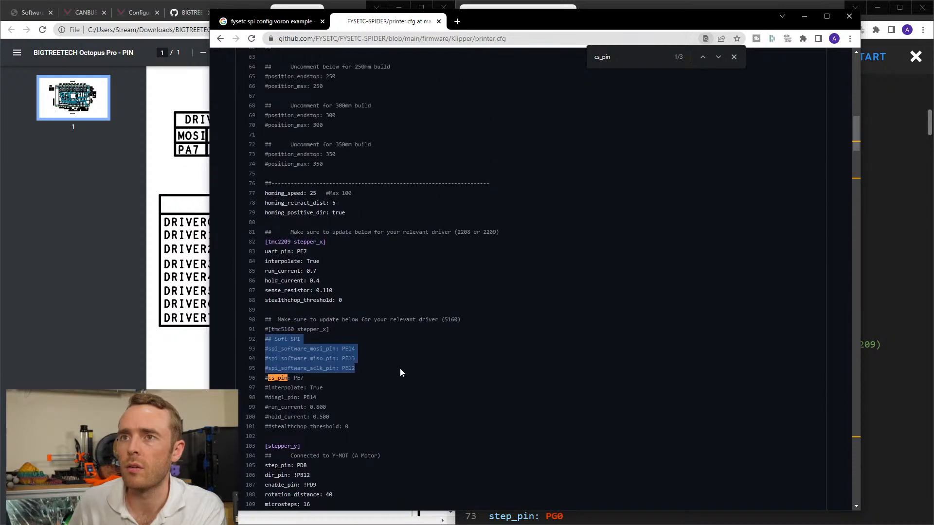
scroll(400, 369, "up", 2)
scroll(400, 367, "down", 4)
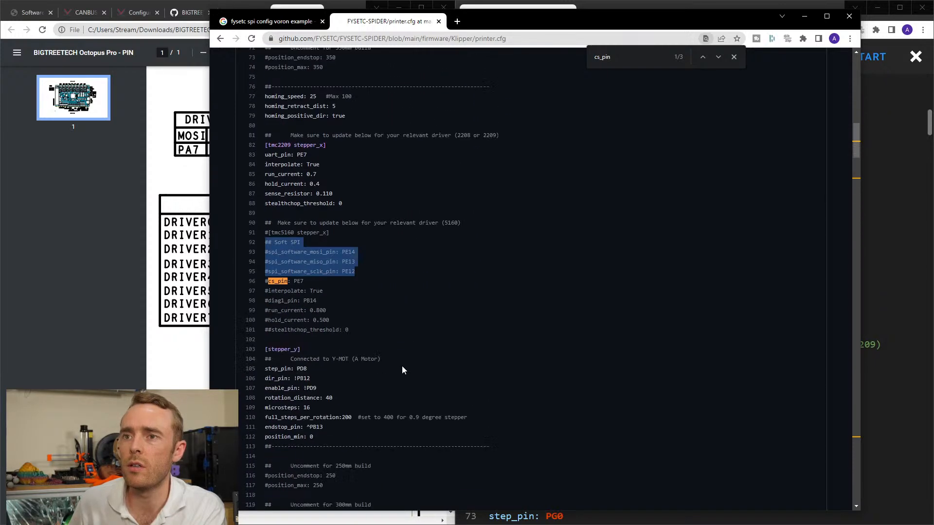
left_click(803, 16)
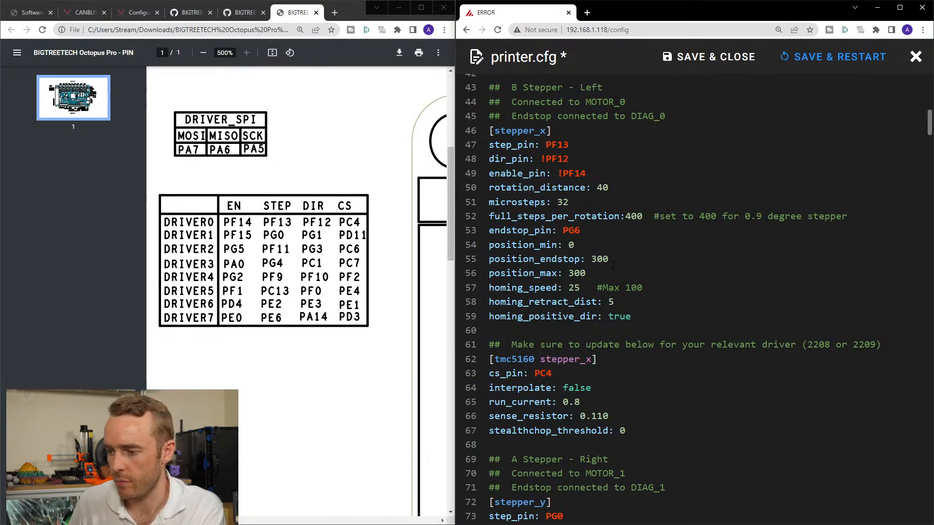
Paste the copied Soft SPI lines above cs_pin in the tmc5160 stepper_x section of printer.cfg.
scroll(617, 319, "down", 3)
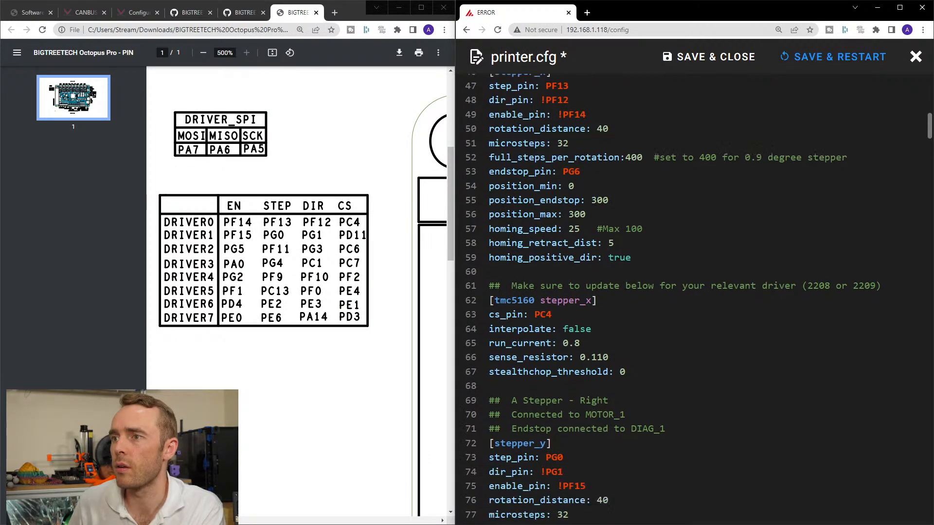
left_click(645, 287)
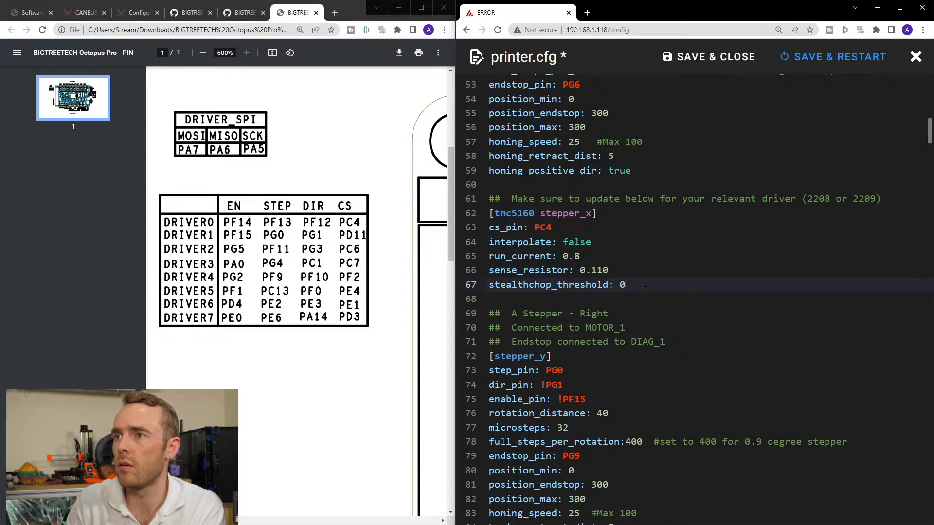
key("Up")
key("Up")
key("Up")
key("Up")
key("Up")
key("Return")
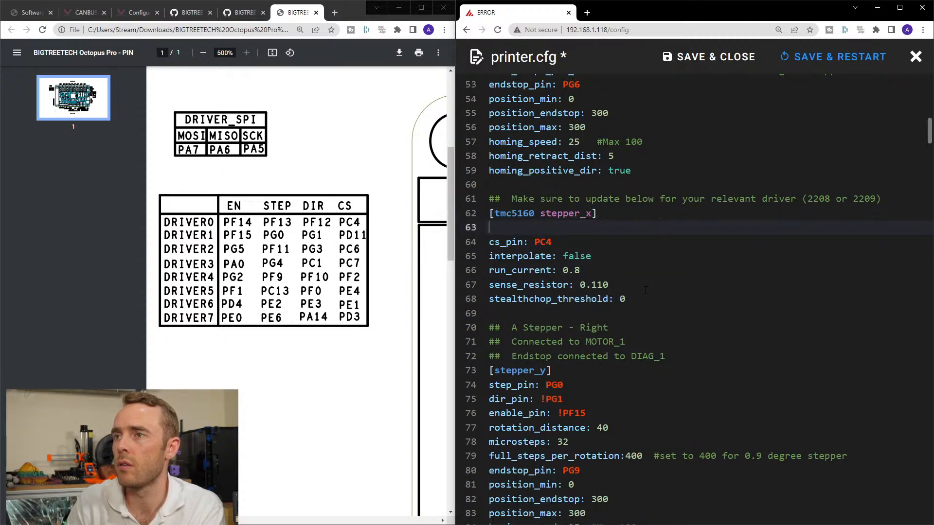
key("ctrl+v")
Change the pasted Soft SPI comment to read "Software SPI".
left_click(529, 227)
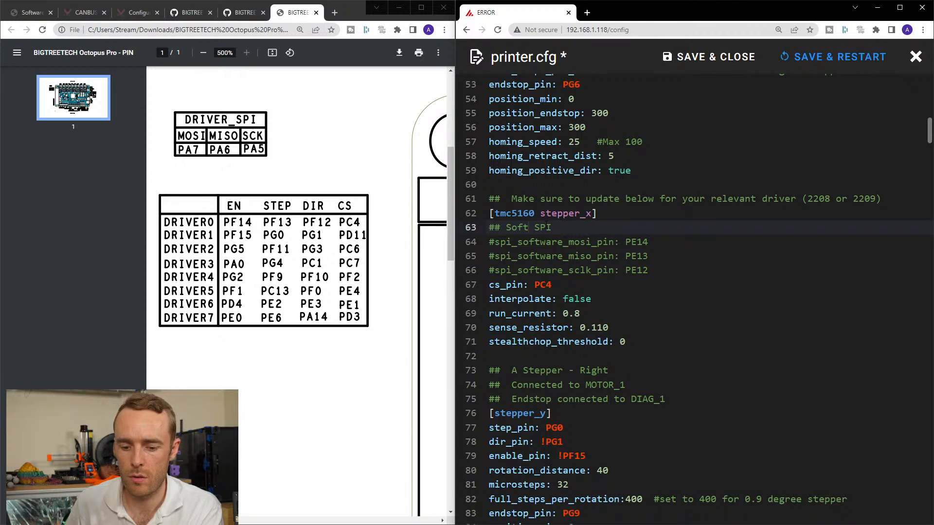
type("waew")
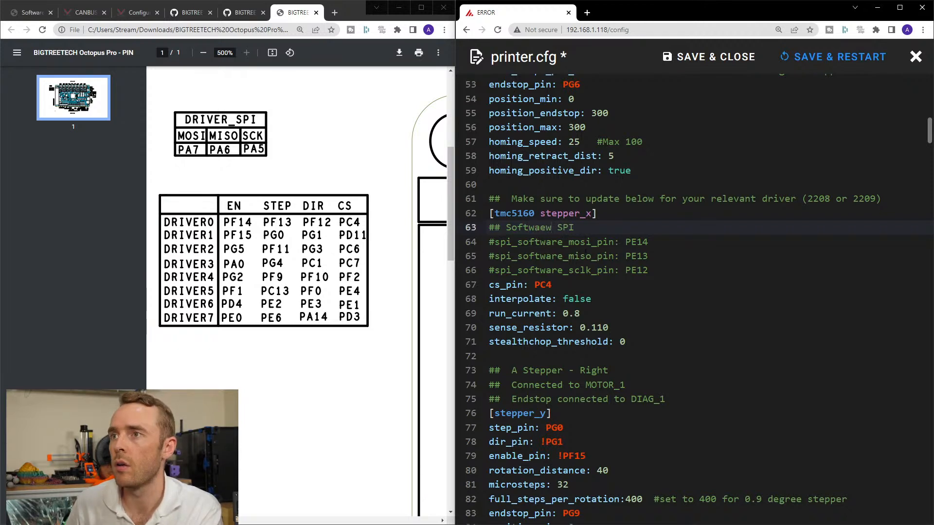
key("BackSpace")
key("BackSpace")
type("re")
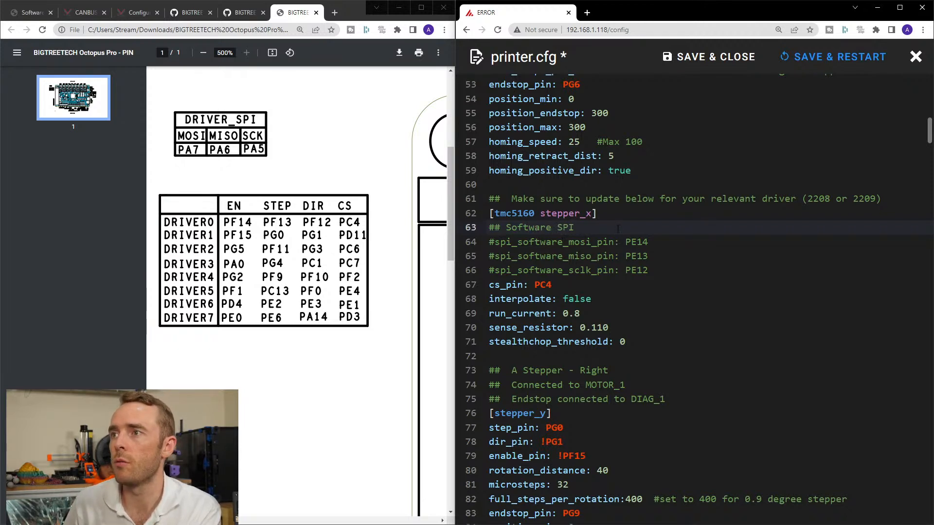
Set spi_software_mosi_pin to PA7, spi_software_miso_pin to PA6 and spi_software_sclk_pin to PA5 in the tmc5160 stepper_x section.
double_click(636, 241)
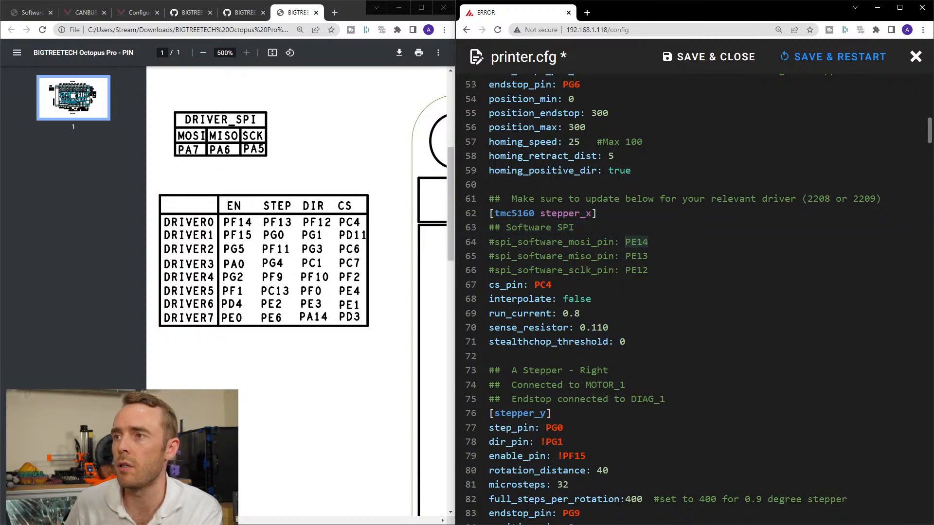
type("PA7")
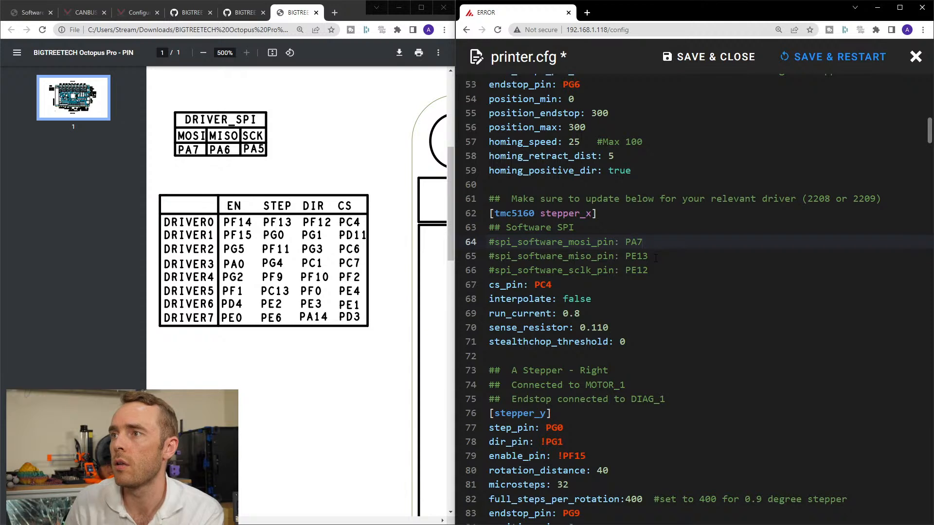
double_click(642, 255)
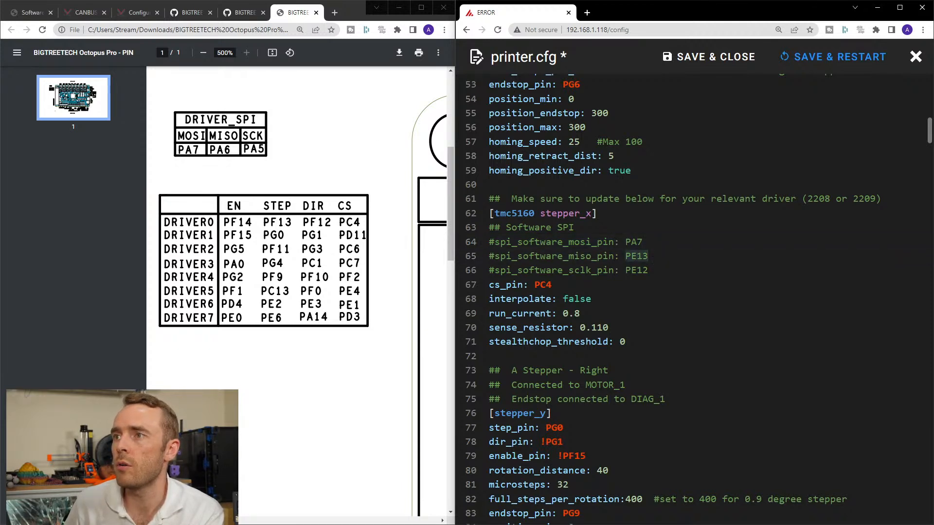
type("PA6")
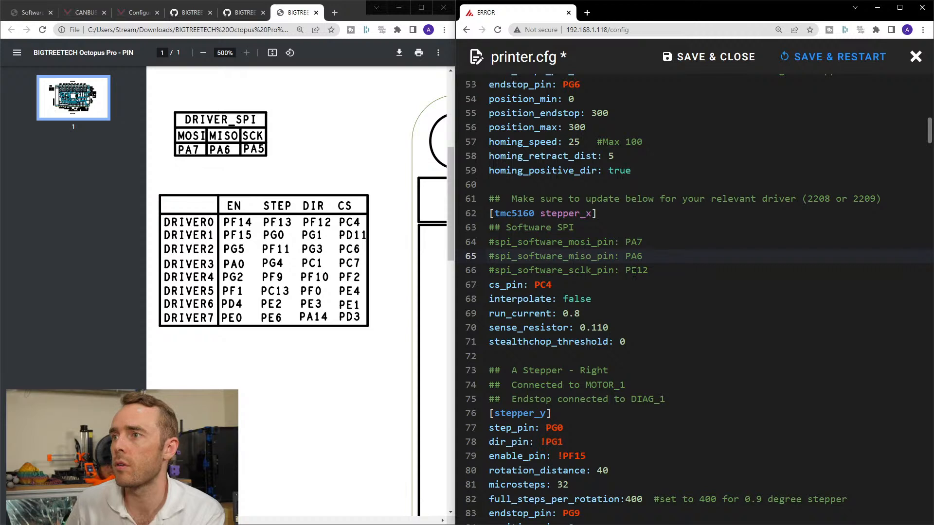
double_click(634, 271)
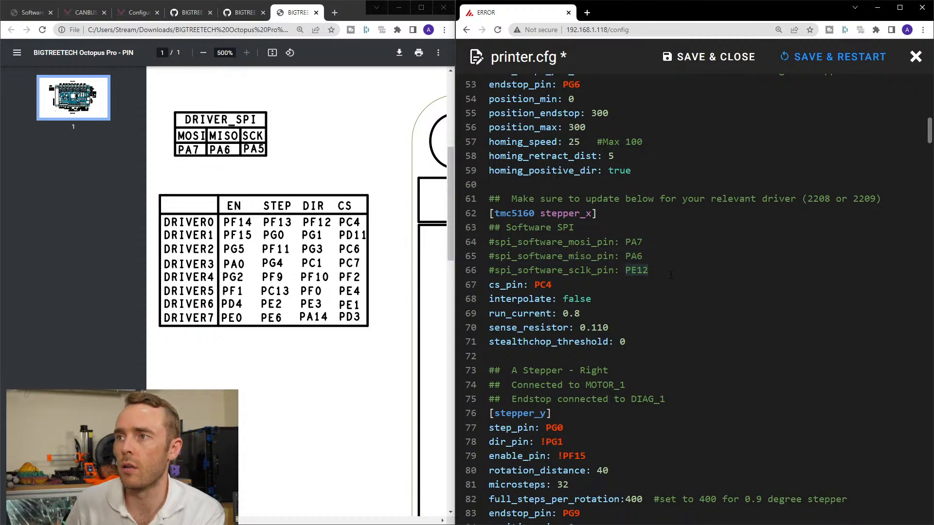
type("PA5")
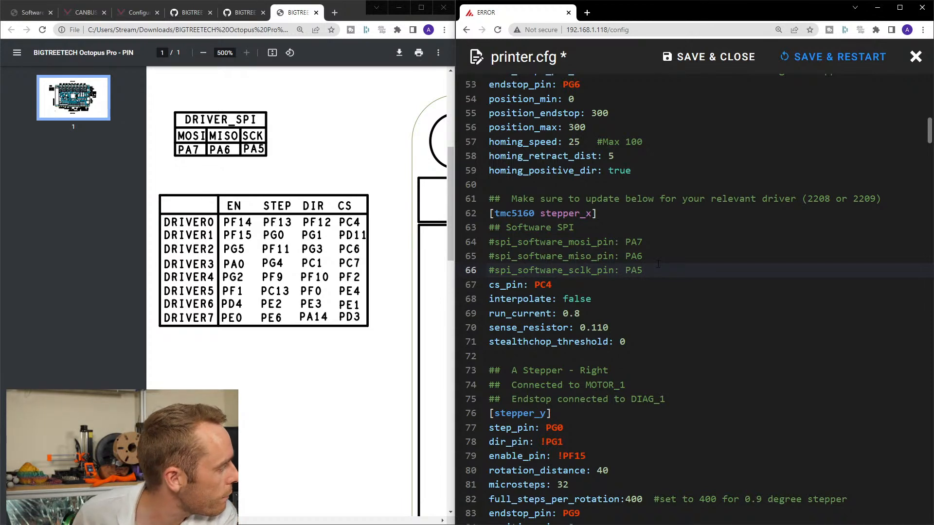
Copy the Software SPI comment and its three pin lines from tmc5160 stepper_x and paste them above cs_pin in tmc5160 stepper_y.
left_click_drag(641, 269, 476, 229)
left_click(631, 256)
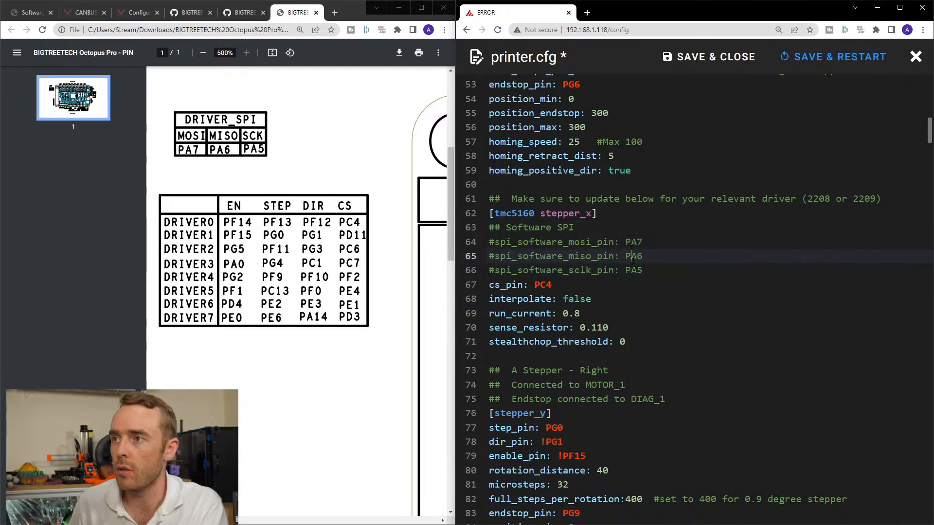
left_click_drag(643, 271, 474, 227)
key("ctrl+c")
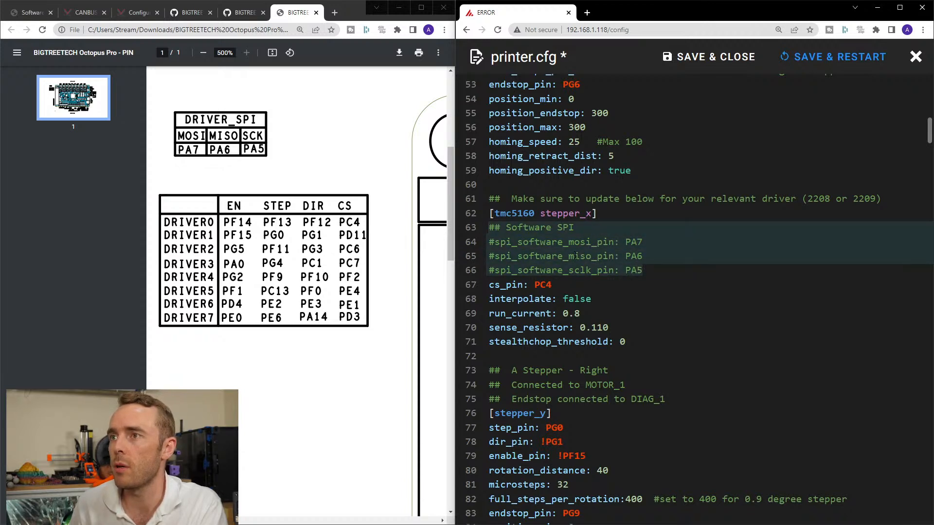
scroll(608, 262, "down", 9)
left_click(608, 263)
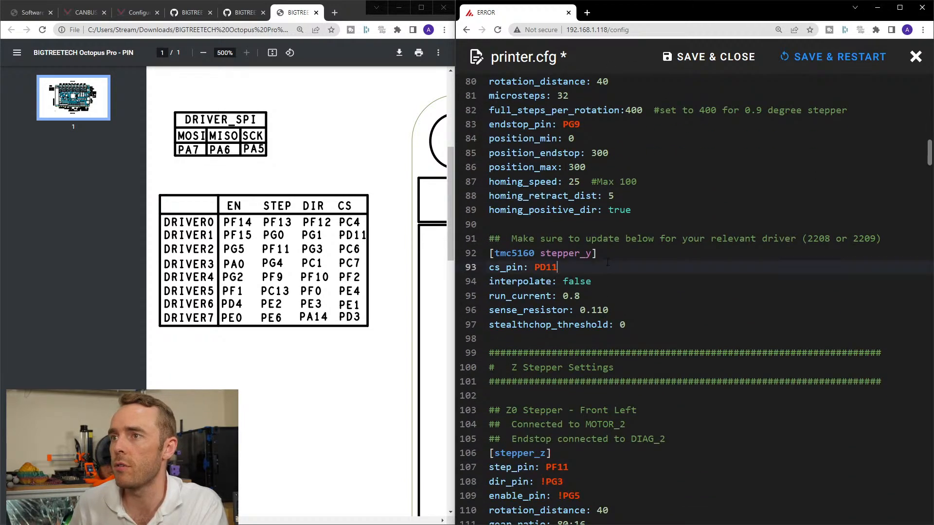
left_click(614, 255)
key("ctrl+v")
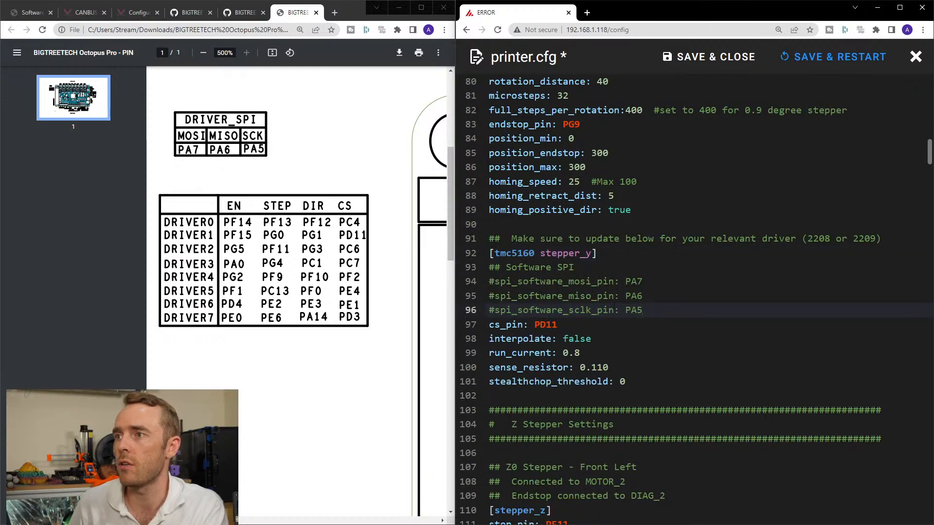
Look through the Octopus Pro repository pages and the Klipper configuration reference, closing the GitHub page of the PIN.pdf.
scroll(622, 291, "down", 2)
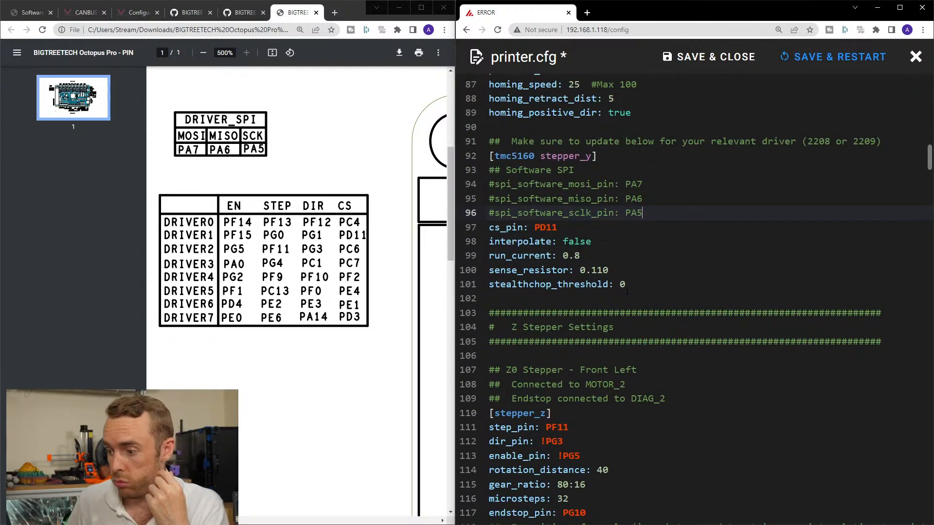
left_click(245, 12)
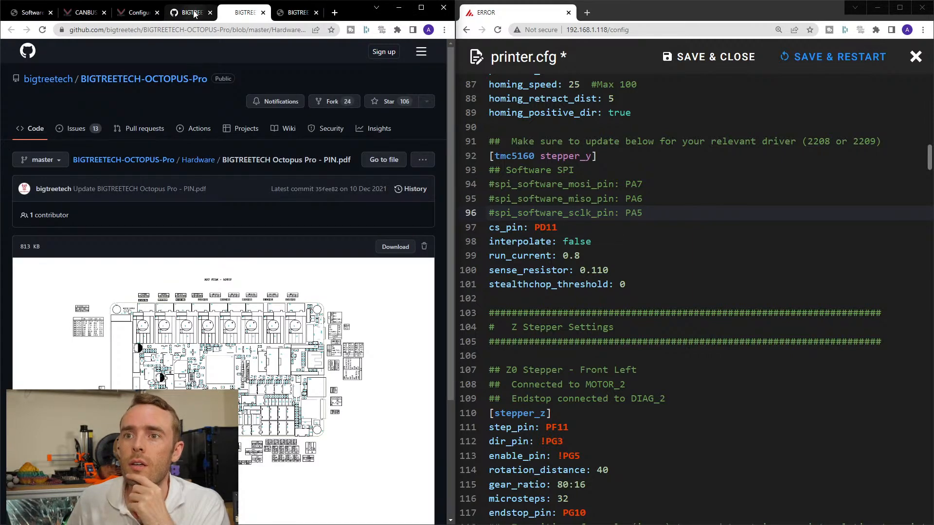
left_click(193, 12)
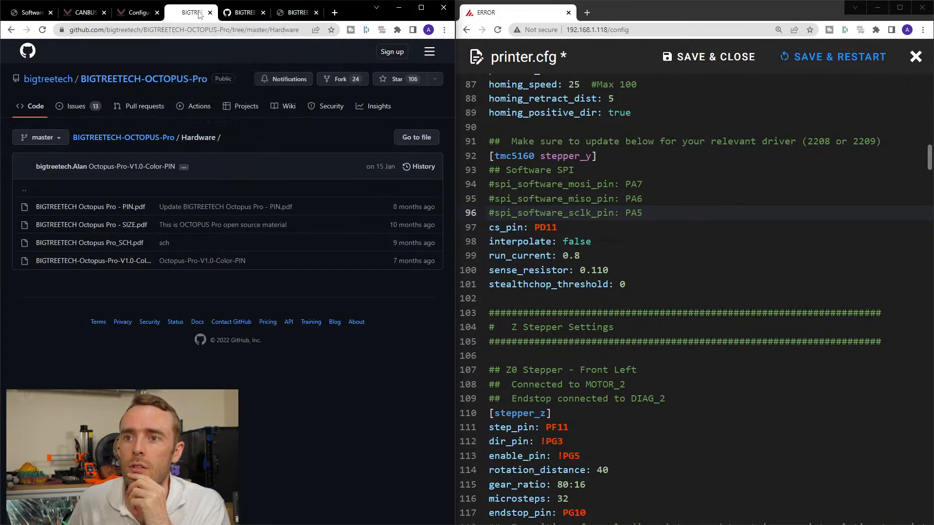
left_click(140, 12)
scroll(215, 124, "down", 2)
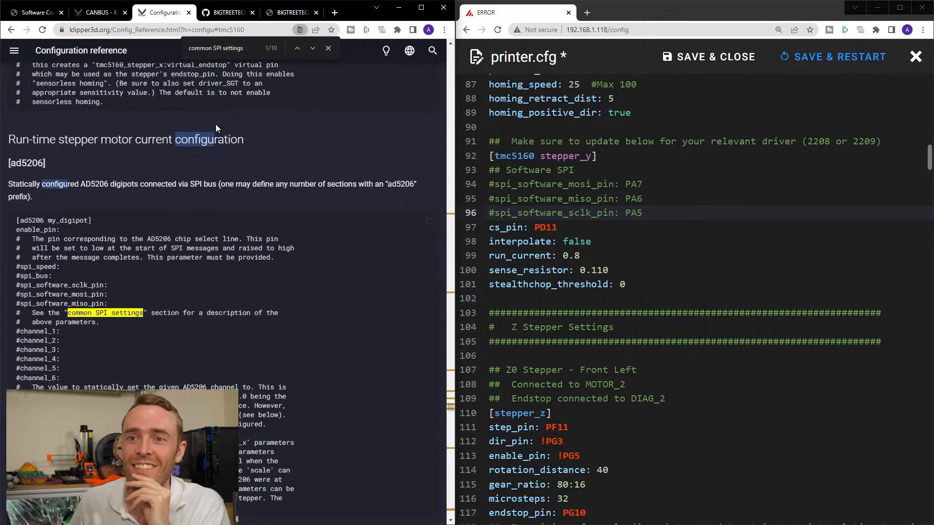
scroll(220, 131, "down", 1)
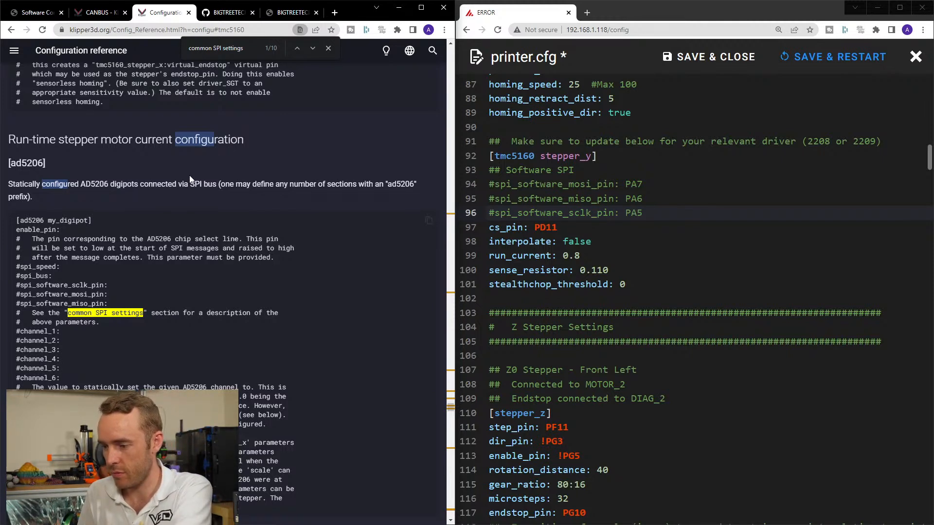
Examine the SPI pin labels on the Octopus Pro pinout PDF, including the MAX31865_SPI and SPI3 tables below the board.
left_click(292, 12)
scroll(226, 197, "up", 2)
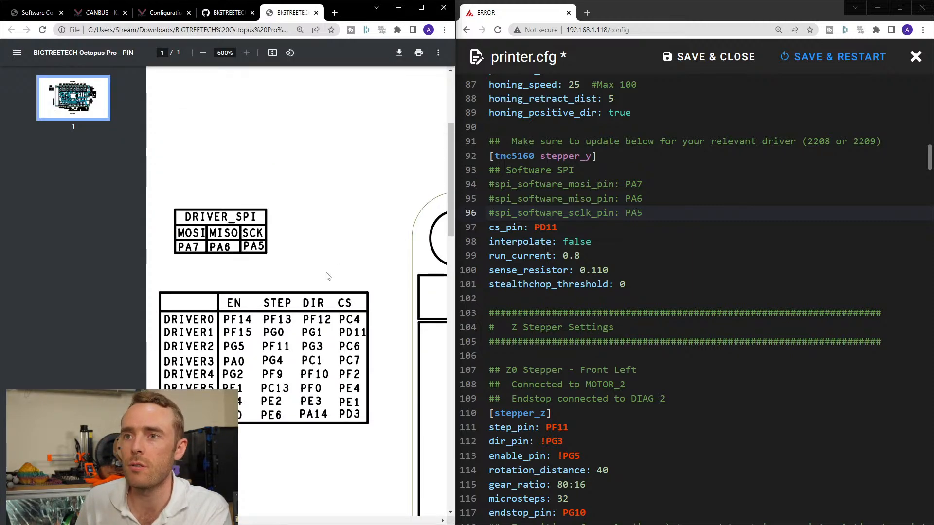
scroll(328, 273, "down", 6, "ctrl")
mouse_move(275, 522)
left_mouse_down()
mouse_move(403, 516)
mouse_move(362, 517)
left_mouse_up()
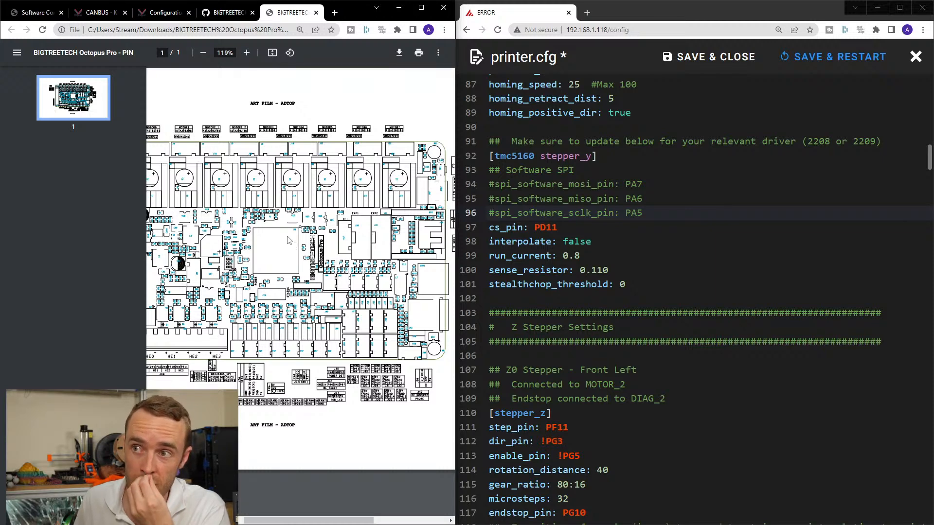
scroll(313, 256, "up", 3, "ctrl")
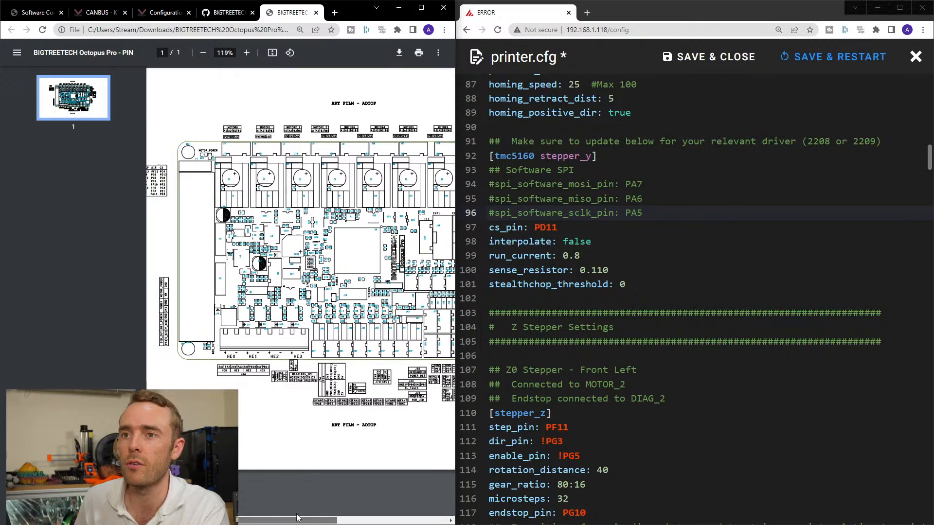
scroll(313, 255, "up", 8, "ctrl")
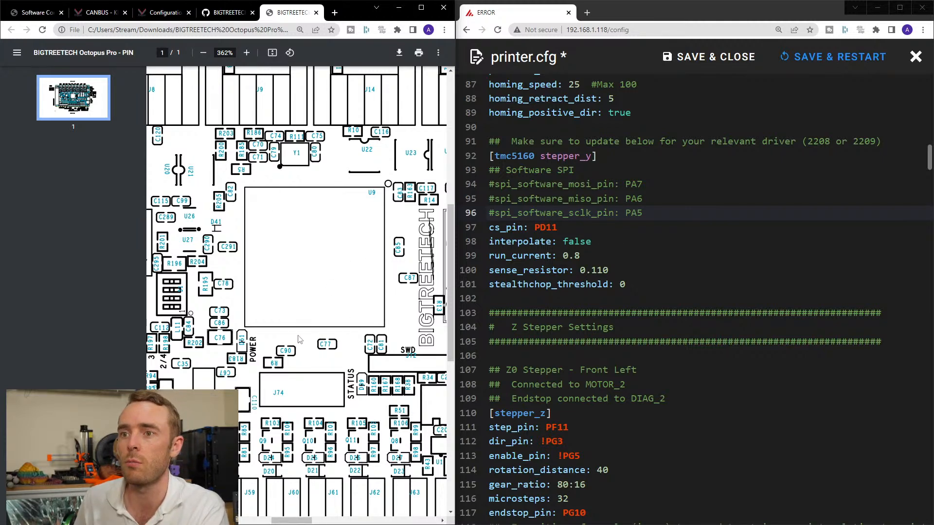
scroll(299, 339, "down", 5, "ctrl")
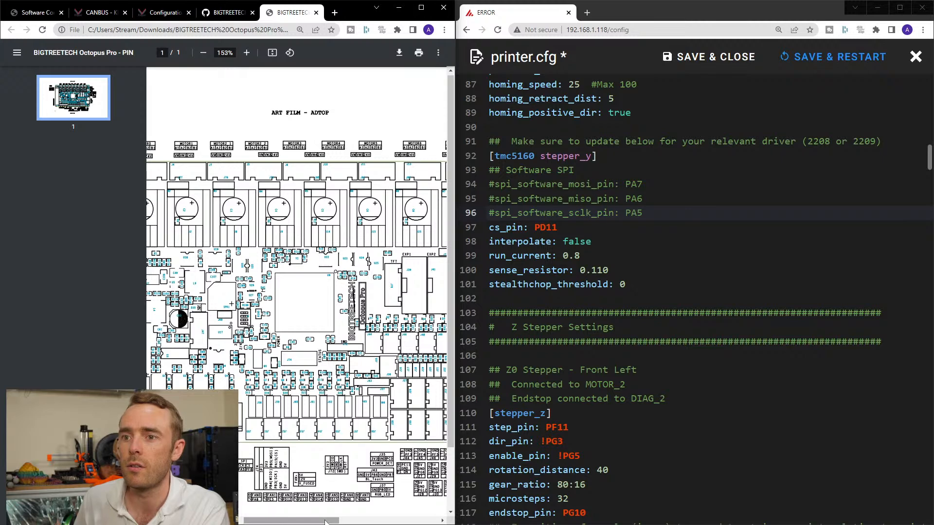
scroll(253, 461, "up", 5, "ctrl")
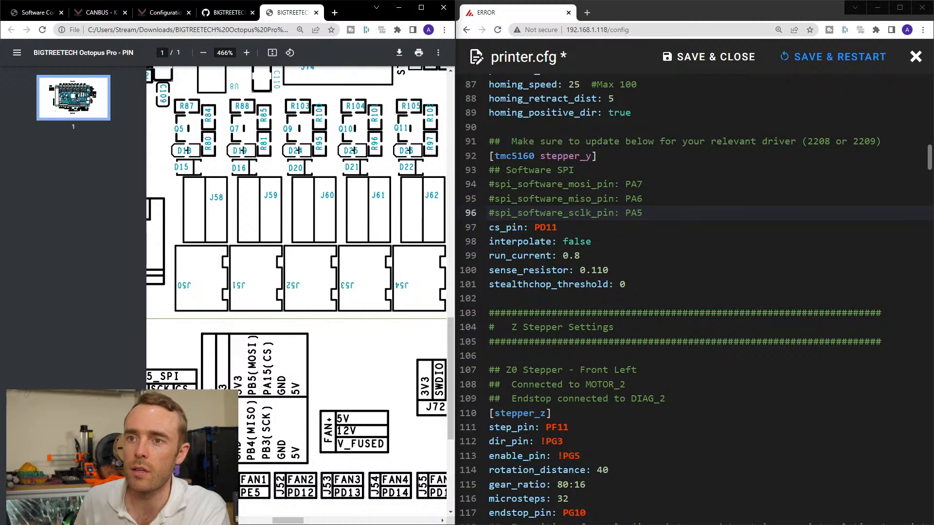
scroll(245, 396, "down", 3, "ctrl")
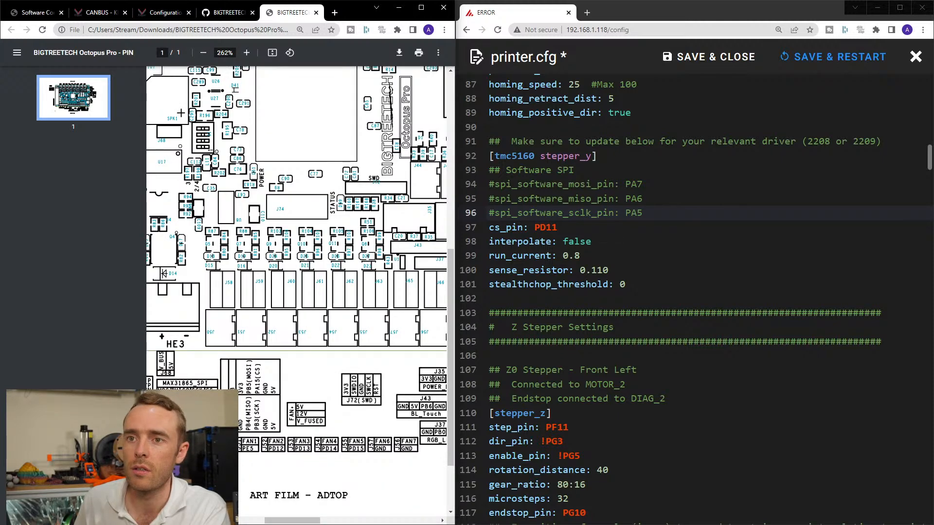
scroll(245, 396, "down", 1)
scroll(280, 514, "up", 3, "ctrl")
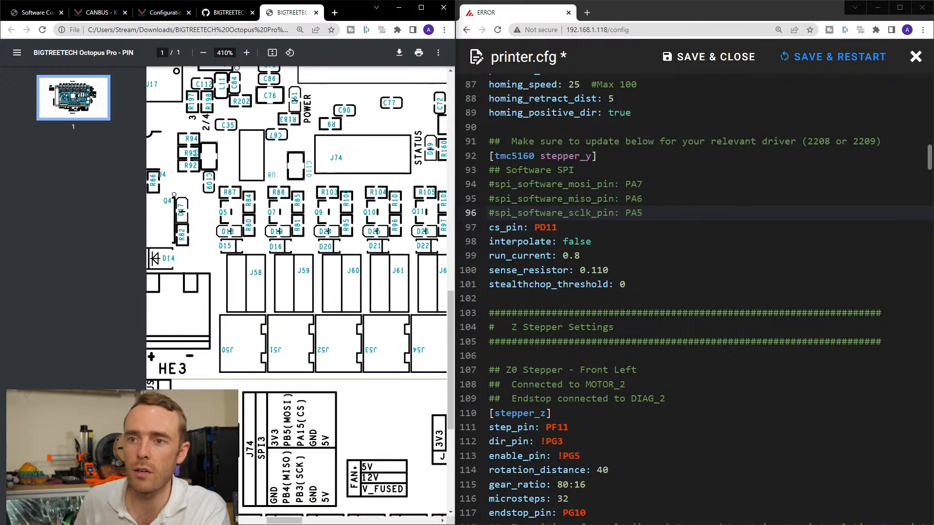
left_click_drag(281, 519, 266, 519)
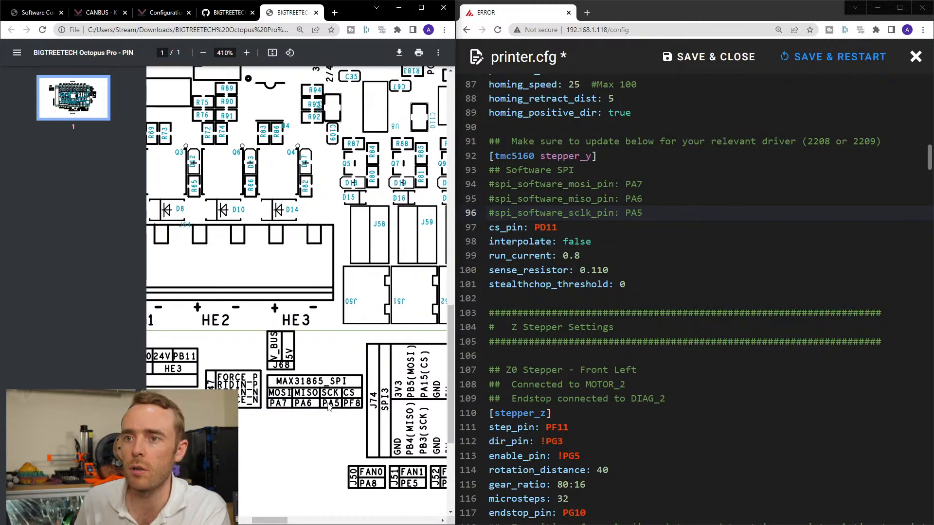
scroll(328, 406, "down", 3, "ctrl")
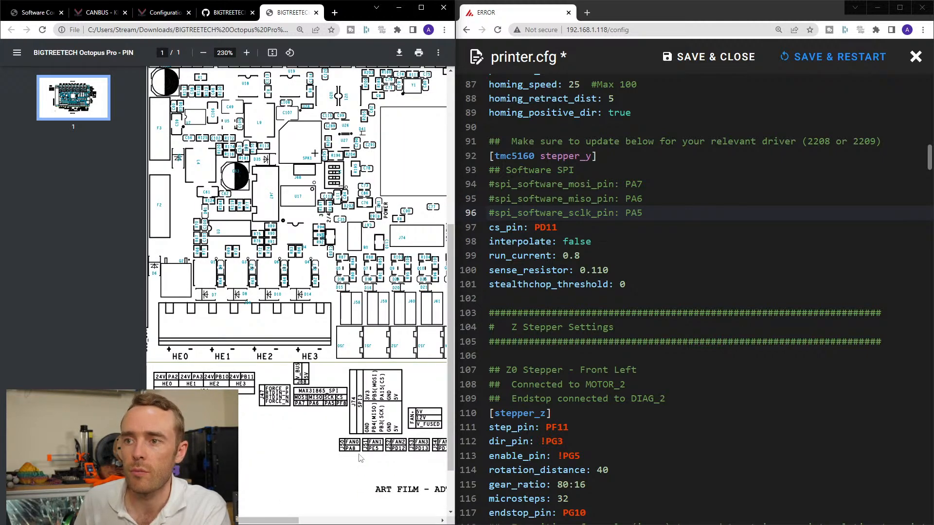
Compare the EXP1, EXP2 and other connector pin labels beside the board with the DRIVER_SPI table on the pinout.
left_click_drag(271, 519, 375, 519)
scroll(336, 409, "up", 4)
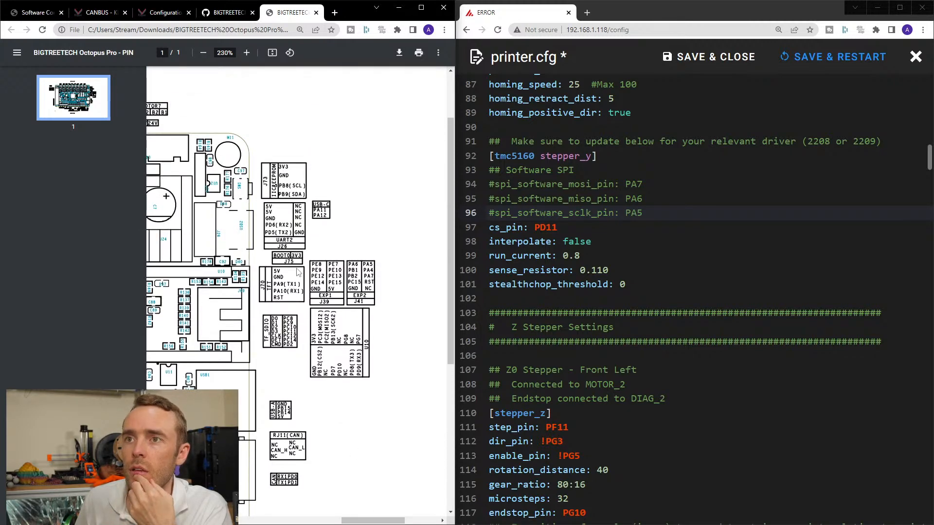
scroll(386, 465, "down", 3)
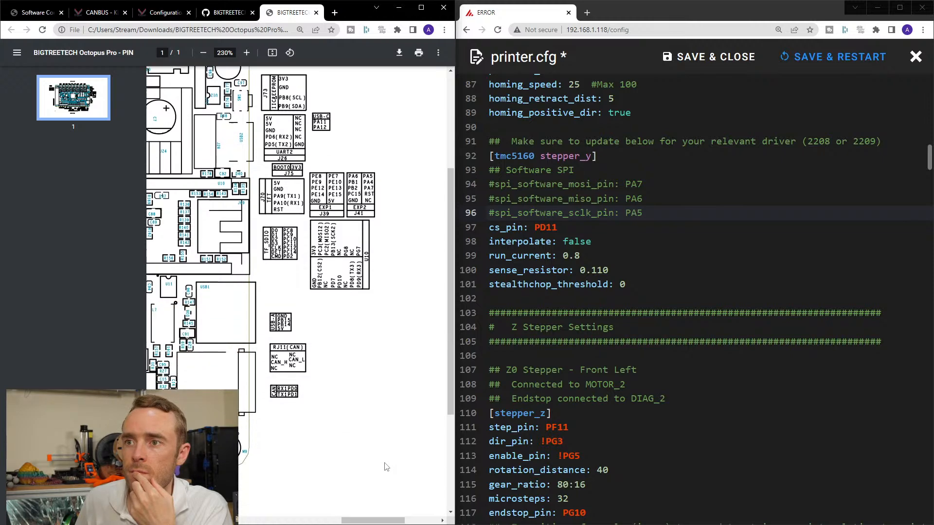
left_click_drag(367, 519, 225, 519)
scroll(232, 315, "up", 3)
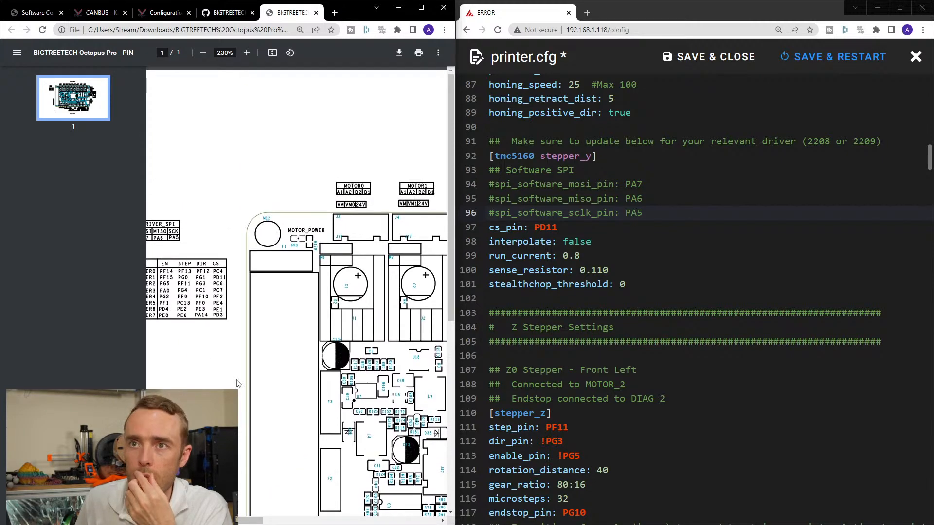
scroll(241, 522, "down", 3)
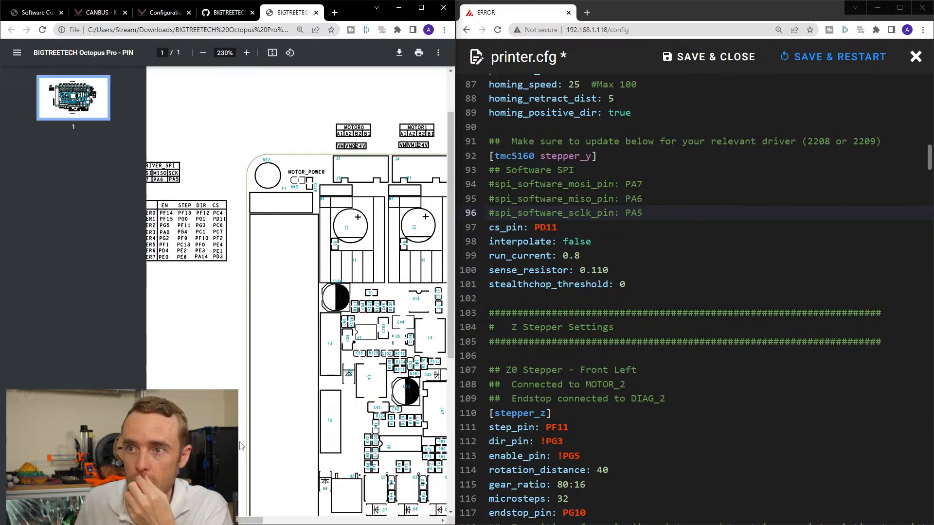
scroll(241, 521, "left", 2)
scroll(277, 178, "up", 3)
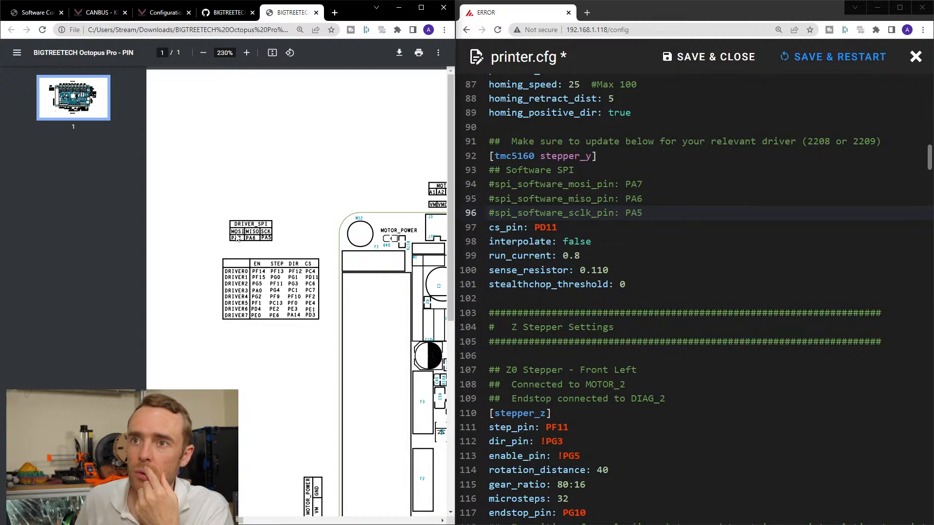
left_click_drag(241, 520, 378, 523)
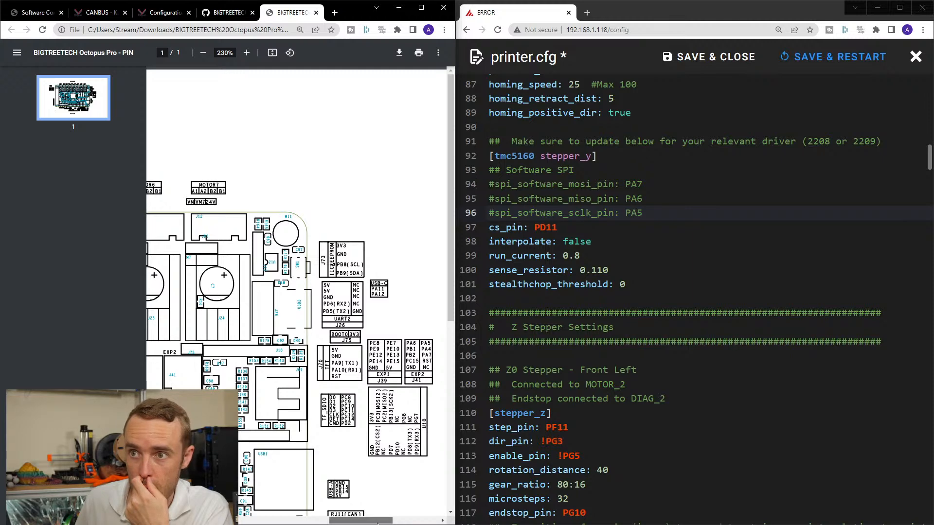
left_click_drag(377, 523, 267, 510)
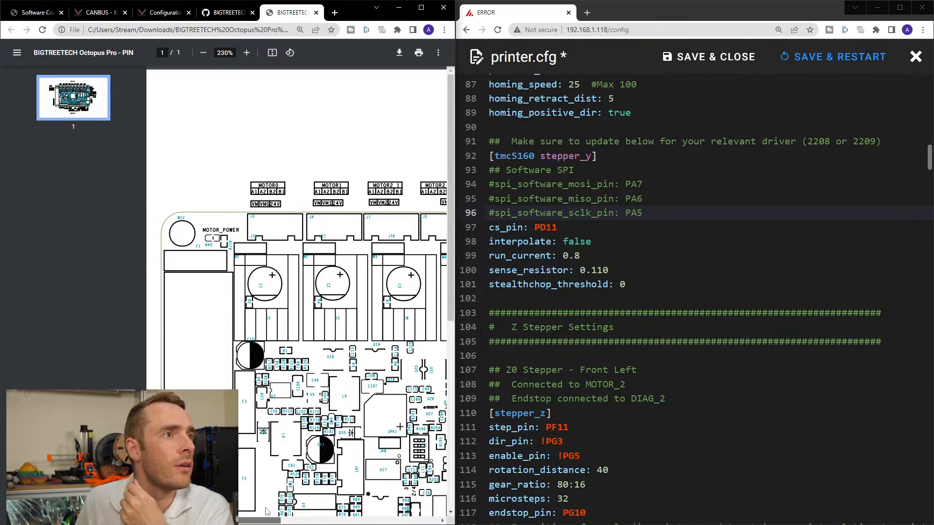
scroll(266, 510, "right", 2)
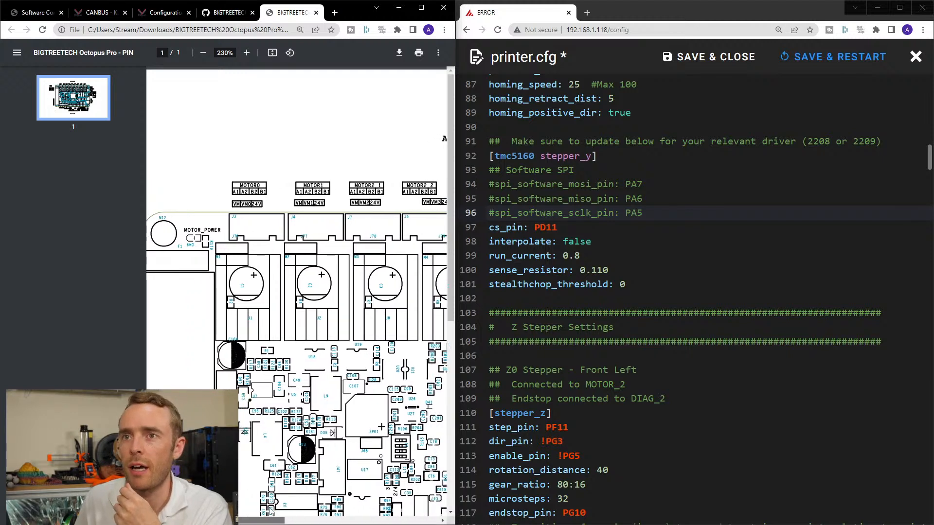
left_click_drag(271, 510, 270, 510)
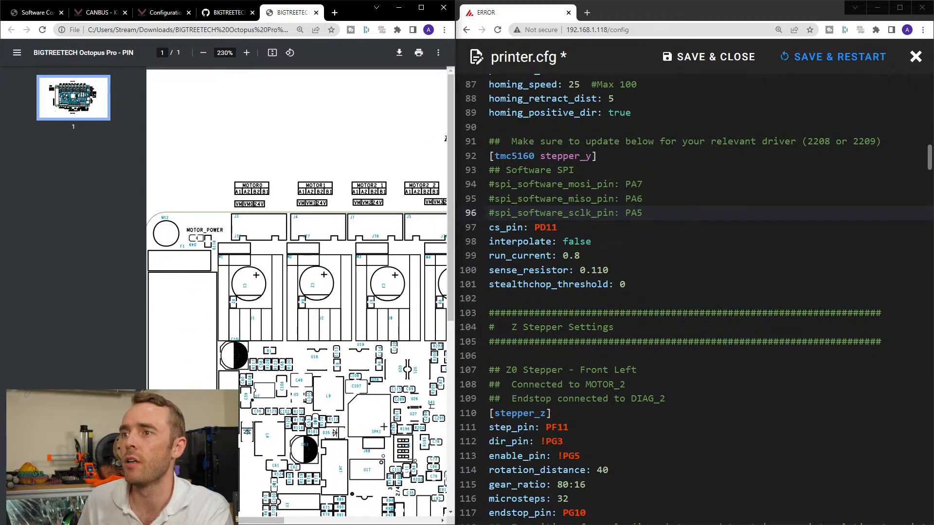
scroll(644, 269, "down", 2)
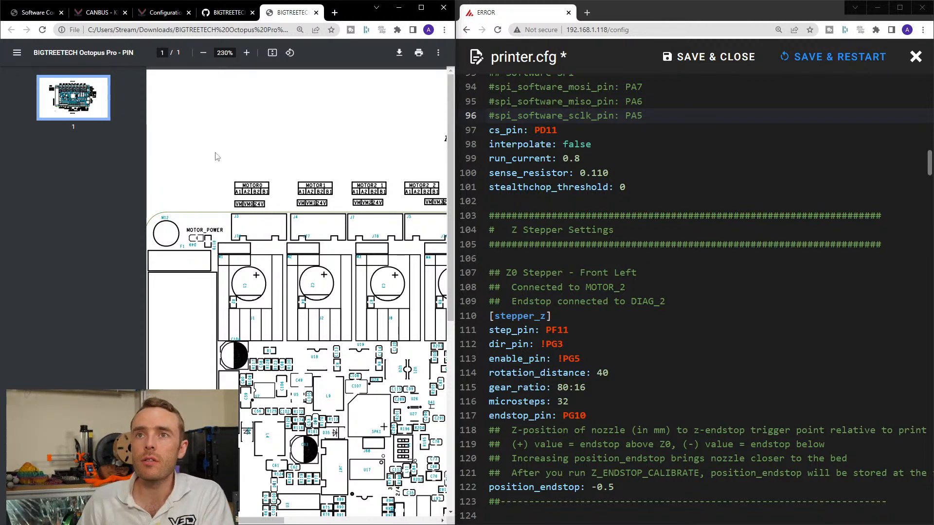
scroll(274, 262, "left", 4)
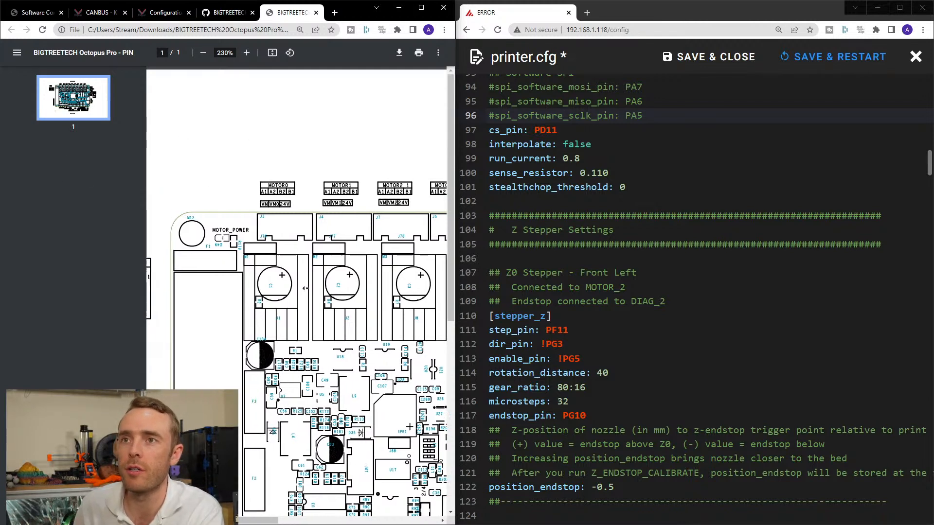
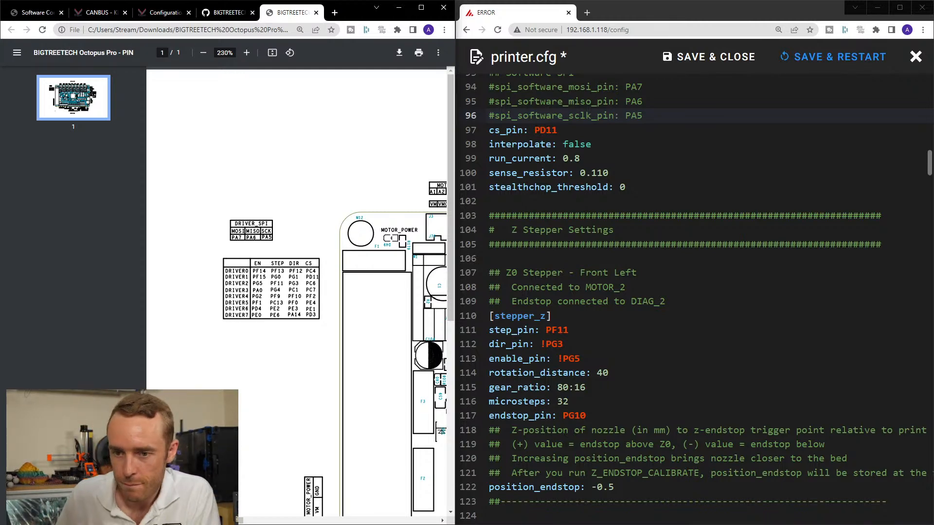
Download the Octopus Pro V1.0 Color PIN V3.0 PDF from the repository's Hardware folder and open it in its own maximized window.
left_click(228, 12)
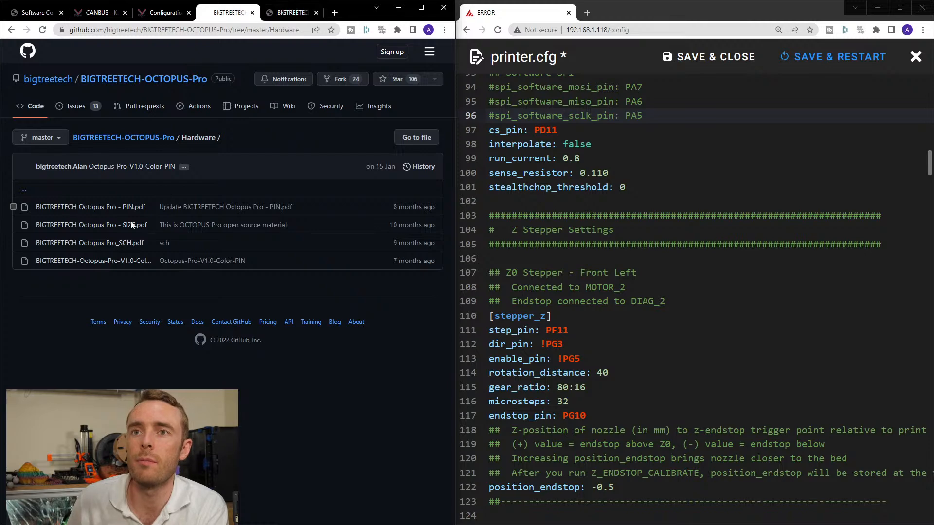
left_click(109, 266)
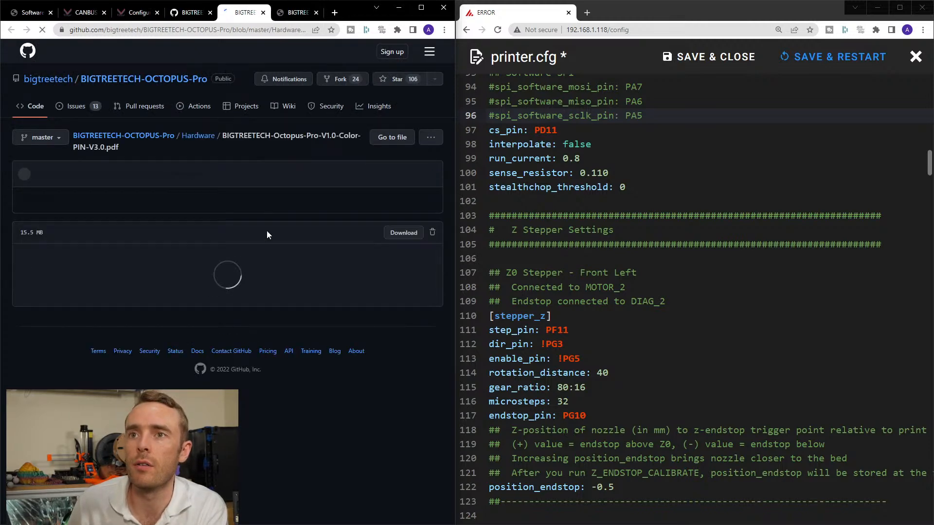
left_click(397, 233)
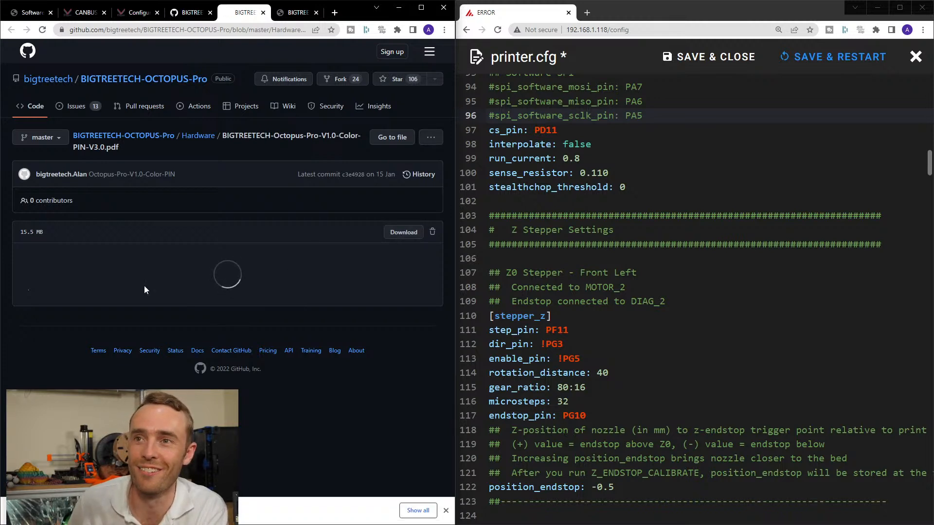
left_click(58, 510)
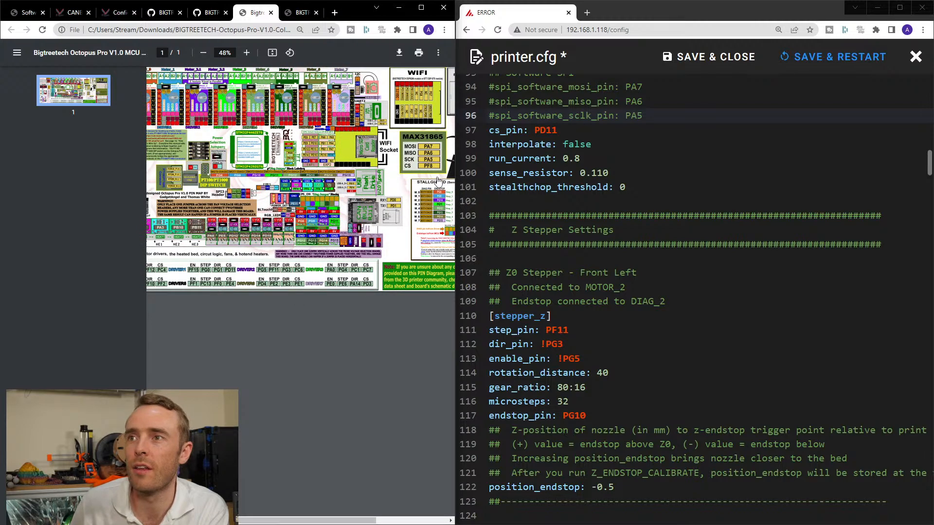
left_click_drag(263, 13, 112, 117)
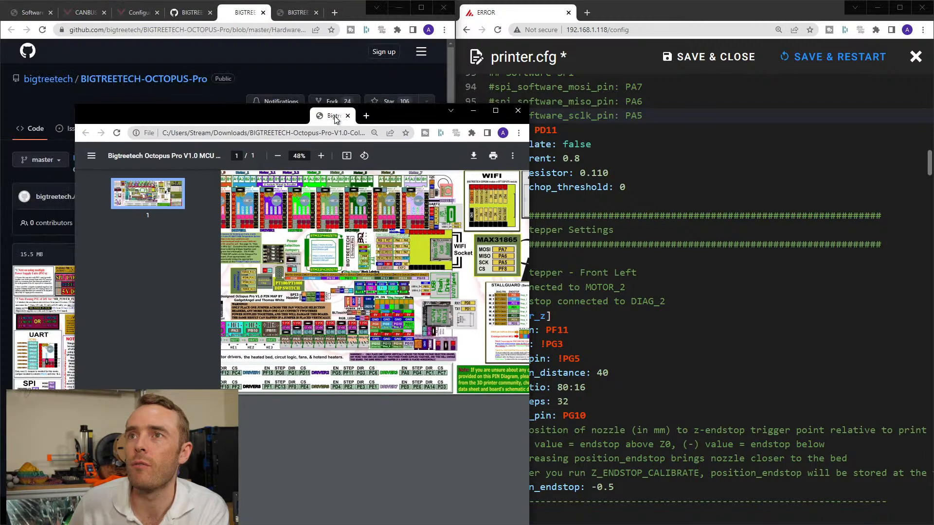
double_click(351, 112)
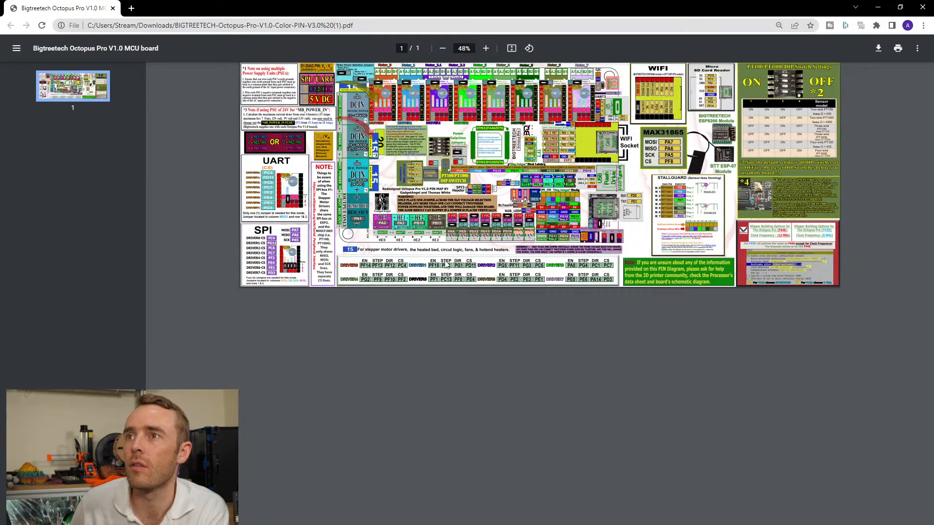
Open the STM32F446 datasheet and the Adafruit MAX31865 PT100 amplifier guide from the links on the colour pin map.
scroll(424, 222, "up", 3, "ctrl")
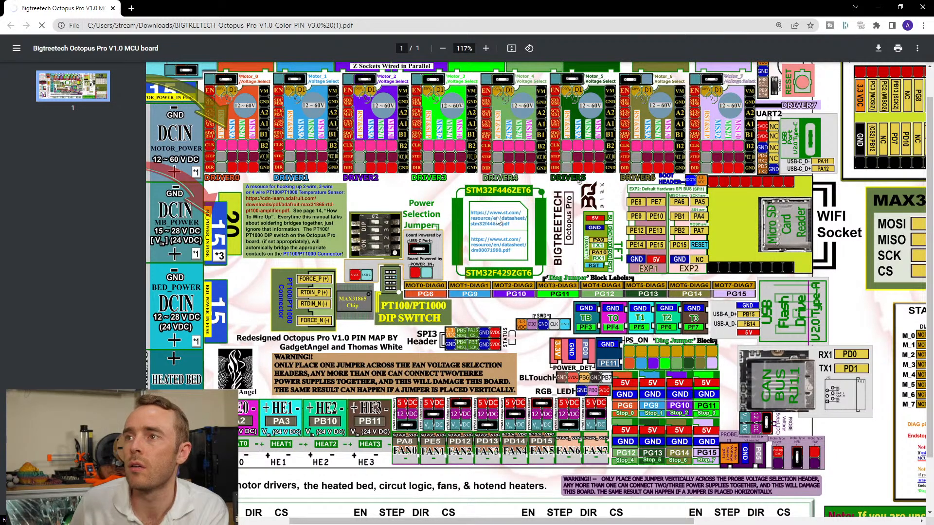
left_click(510, 224)
left_click(186, 10)
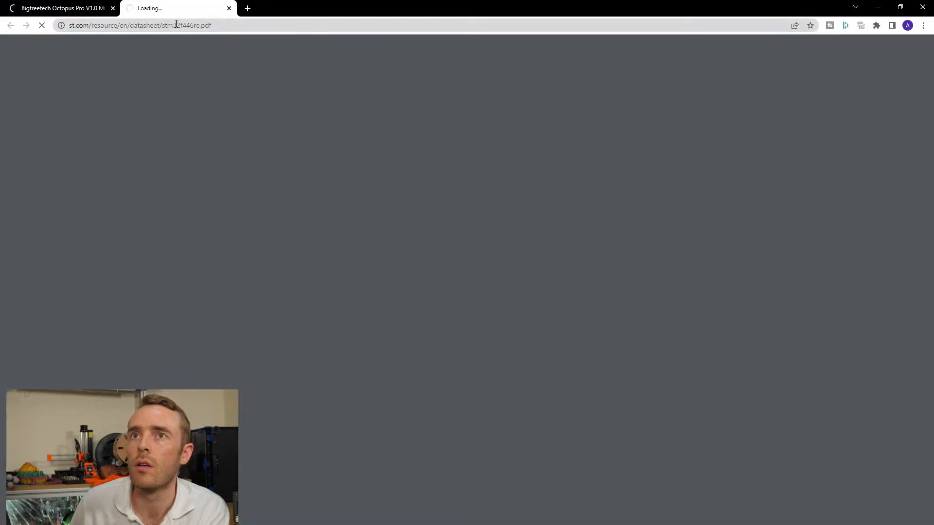
left_click(61, 9)
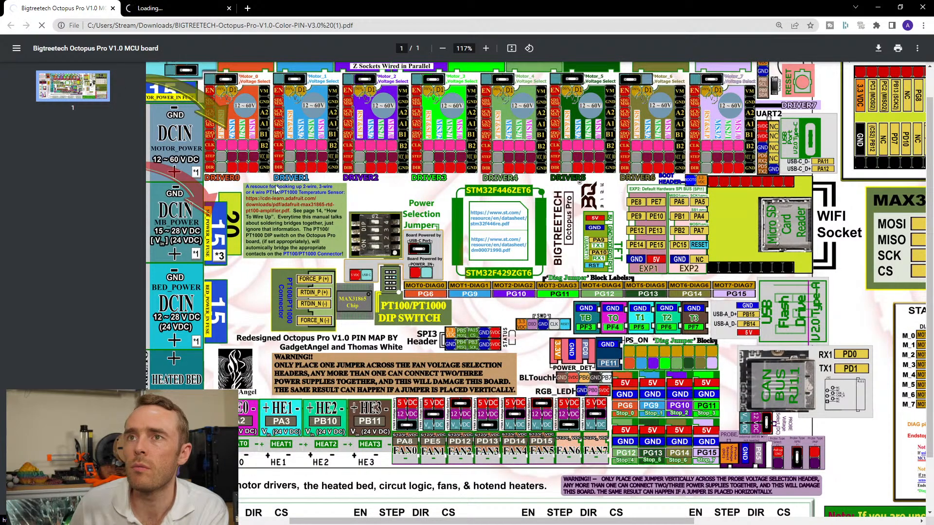
left_click(283, 253)
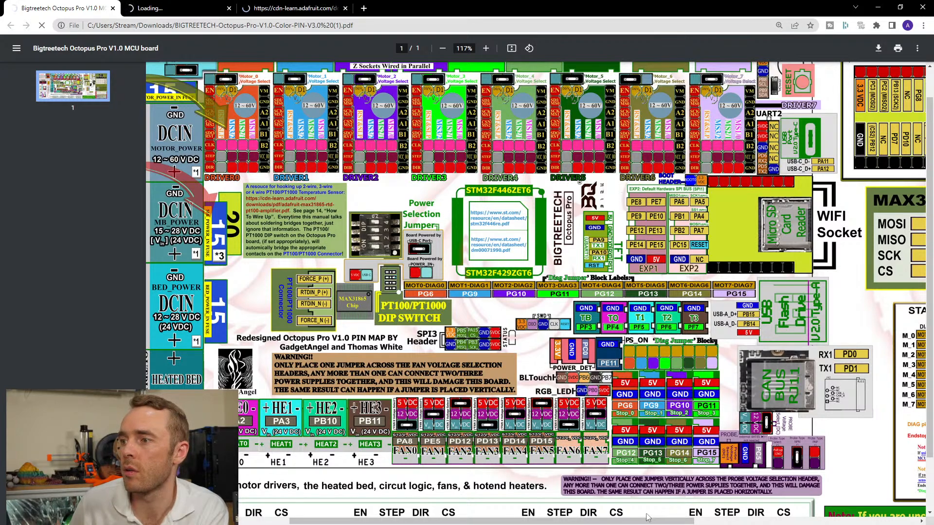
Examine the pin map's UART and SPI jumper diagrams, SPI bus note, driver pin tables and MAX31865 pins.
left_click_drag(674, 522, 542, 518)
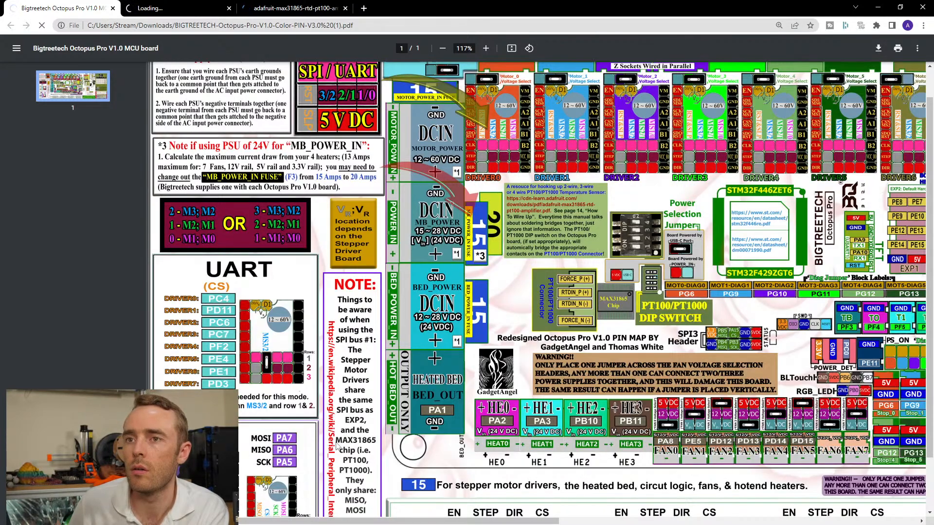
scroll(273, 244, "up", 1)
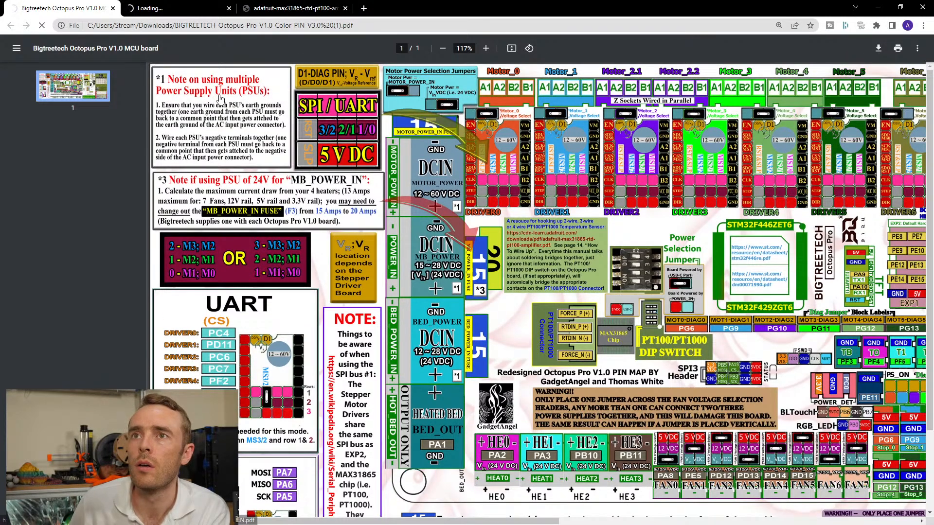
scroll(296, 246, "down", 3)
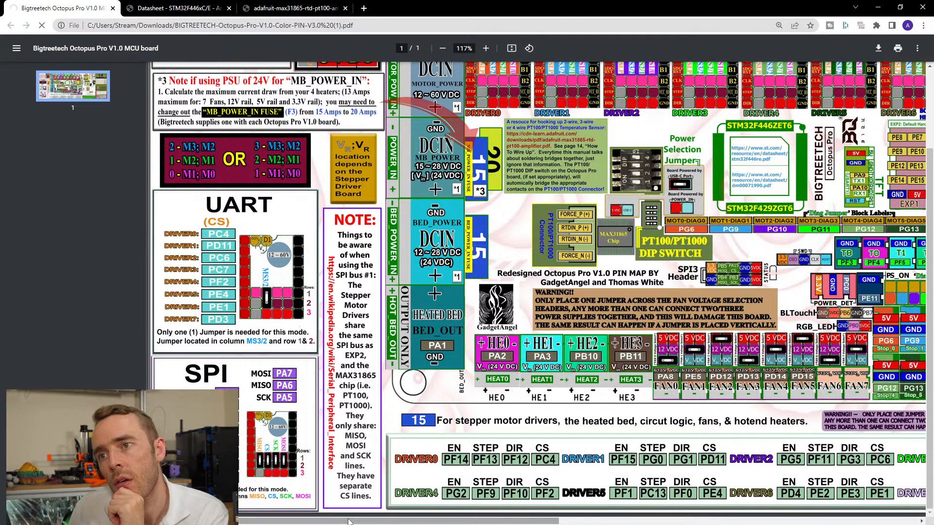
left_click_drag(348, 521, 541, 523)
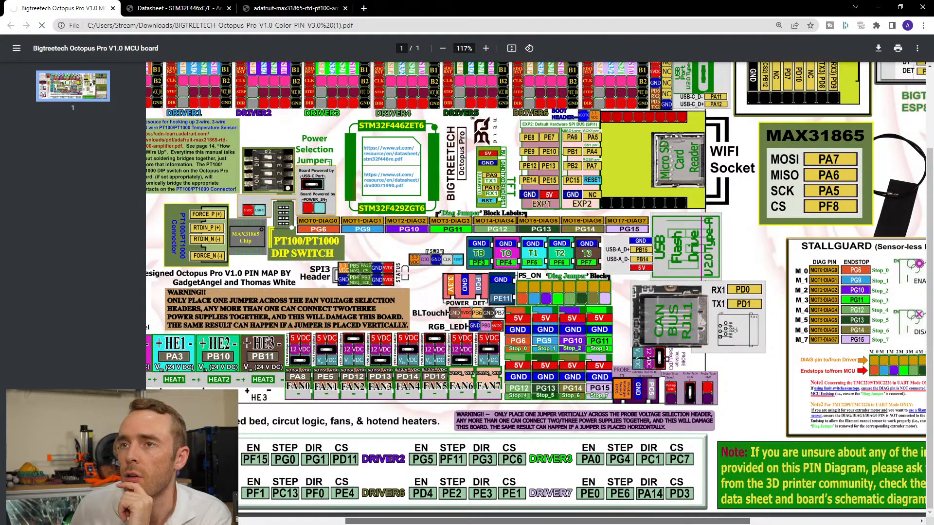
left_click_drag(541, 523, 492, 523)
Search the STM32F446xC/E datasheet for "spi" and check the QuadSPI entry in the feature list.
key("ctrl+Tab")
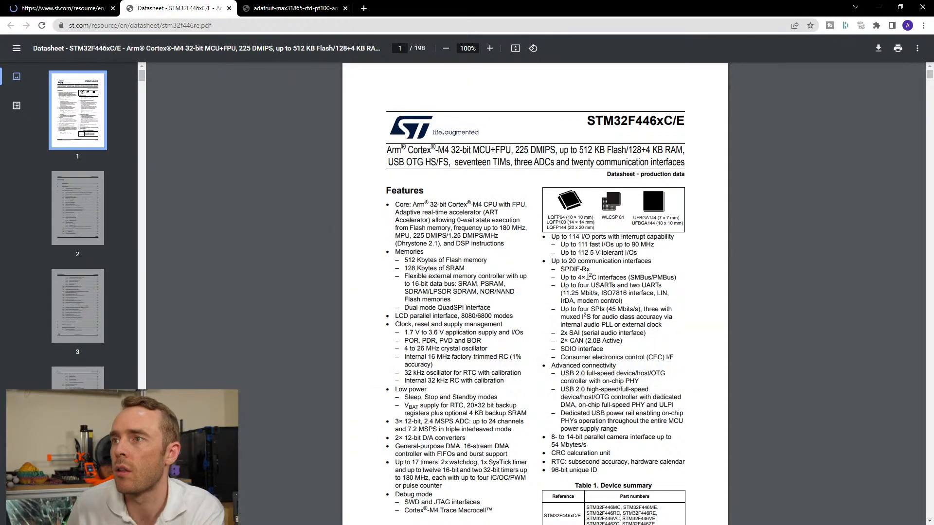
key("ctrl+f")
type("sp")
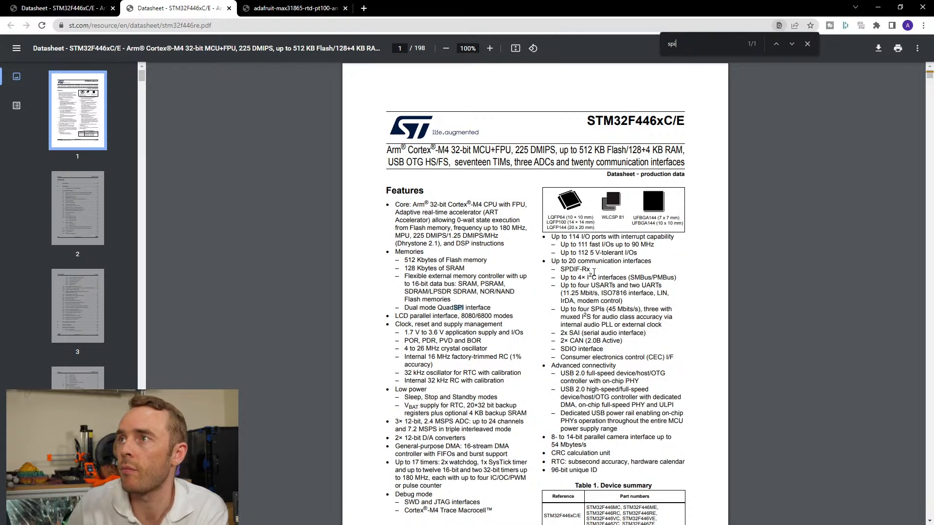
type("i")
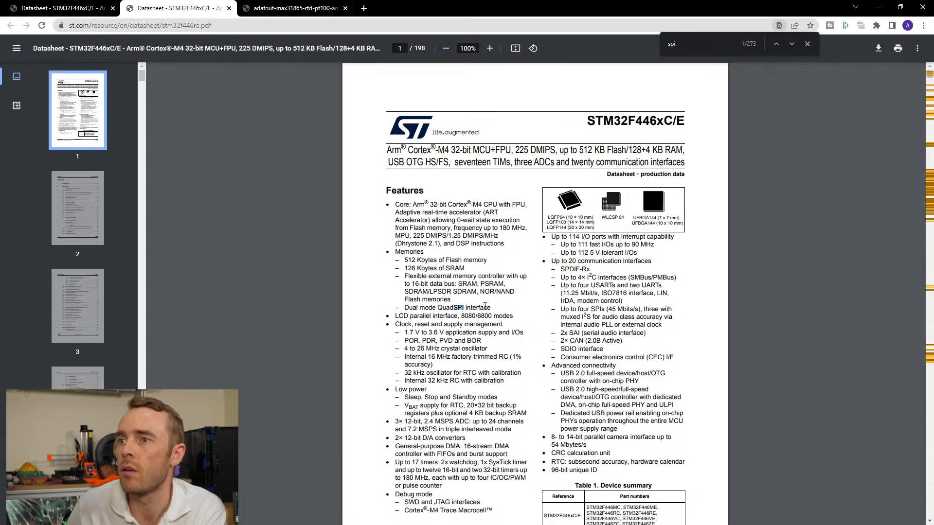
left_click_drag(412, 307, 478, 308)
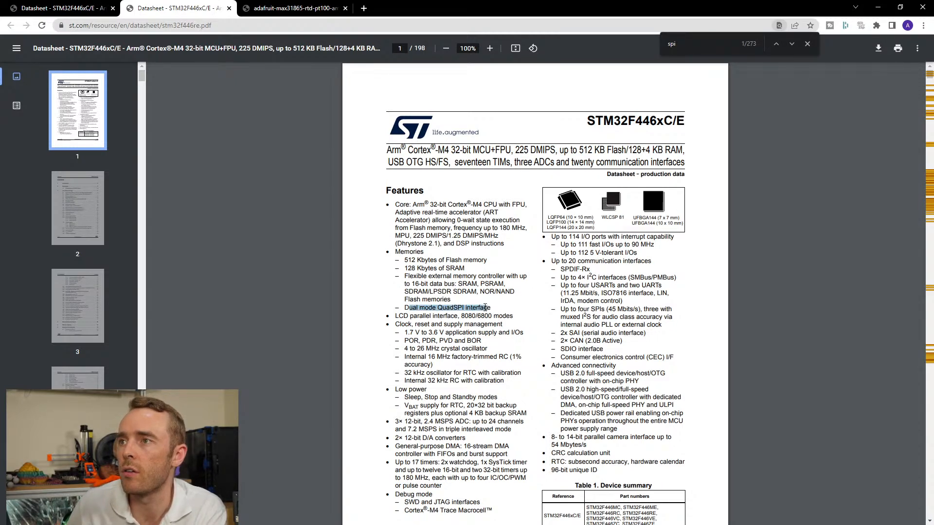
left_click(501, 299)
Read the datasheet's Quad SPI memory interface section, block diagram and peripheral counts table for the SPI interfaces.
scroll(502, 299, "down", 4)
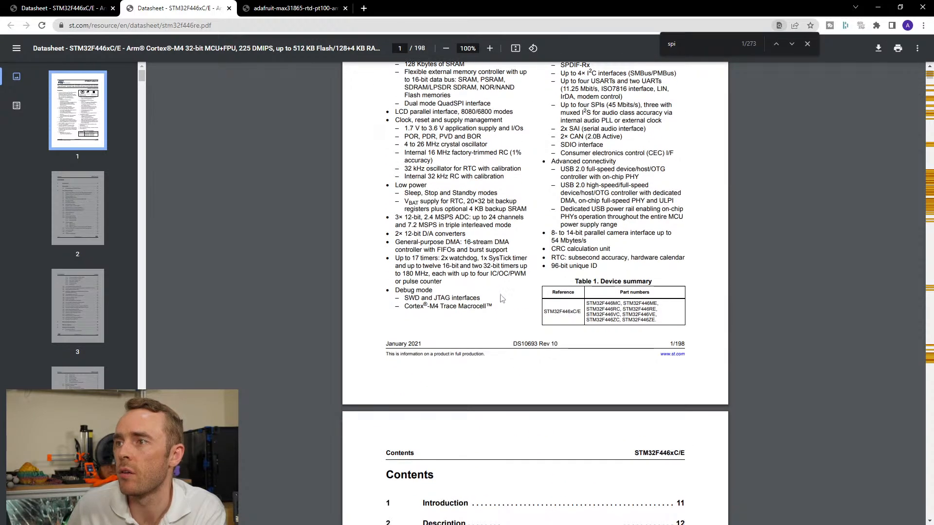
scroll(501, 300, "down", 7)
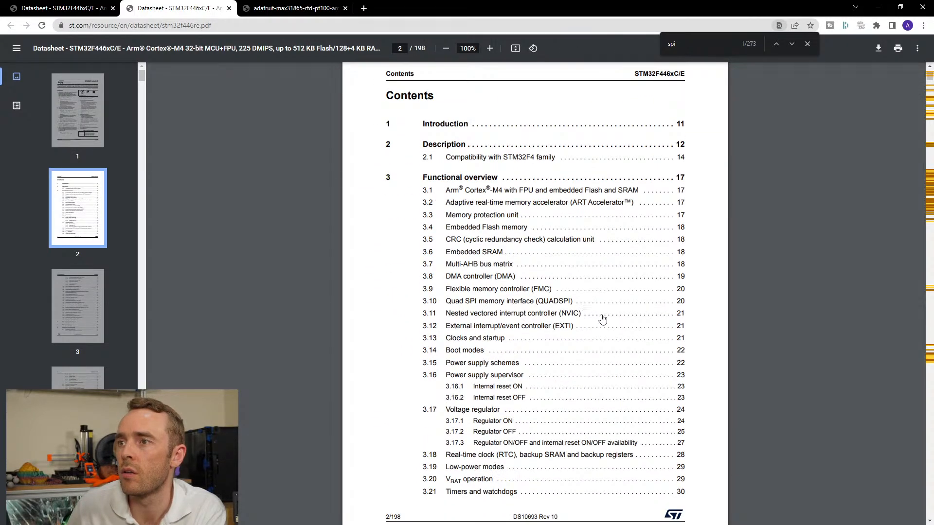
left_click(518, 305)
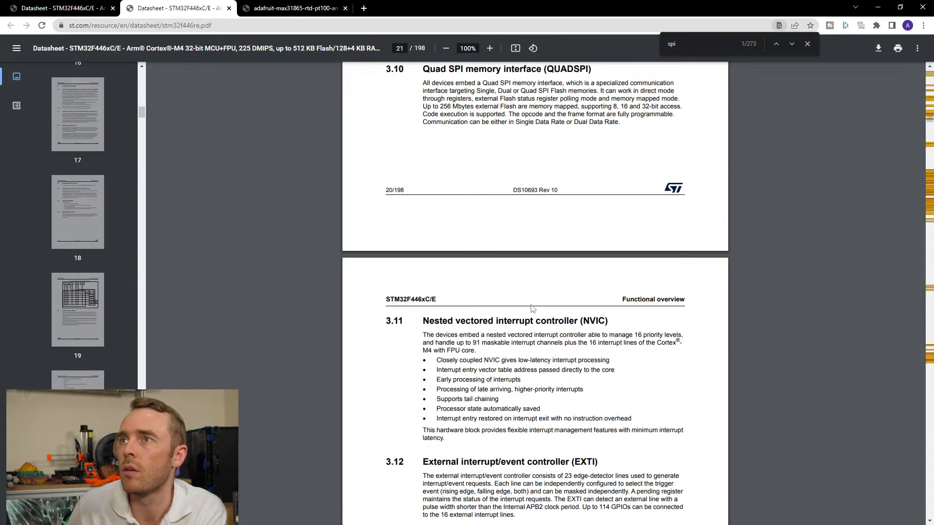
scroll(532, 308, "up", 3)
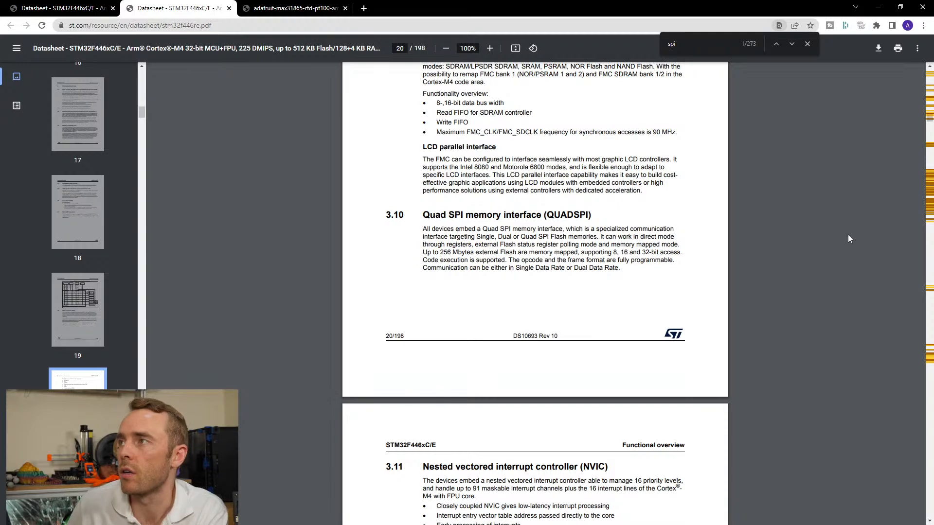
scroll(784, 221, "up", 20)
scroll(685, 305, "up", 20)
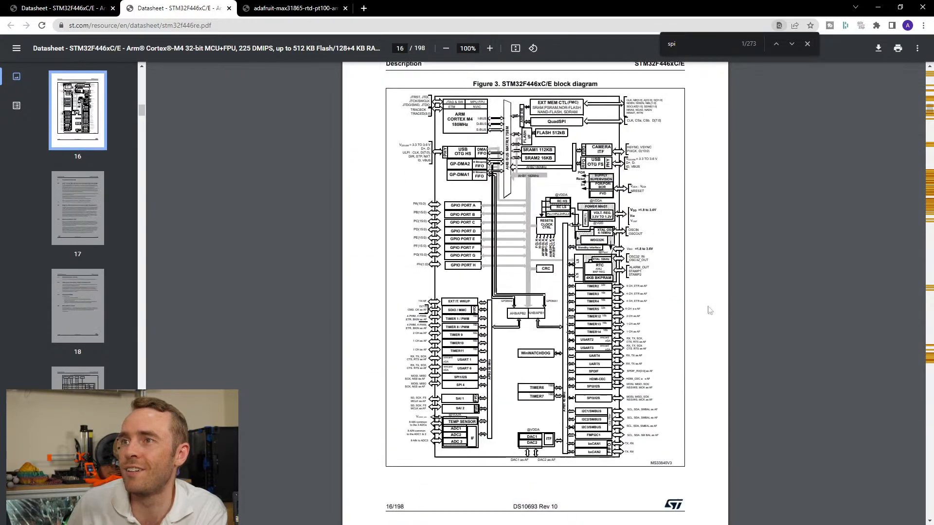
scroll(739, 240, "up", 20)
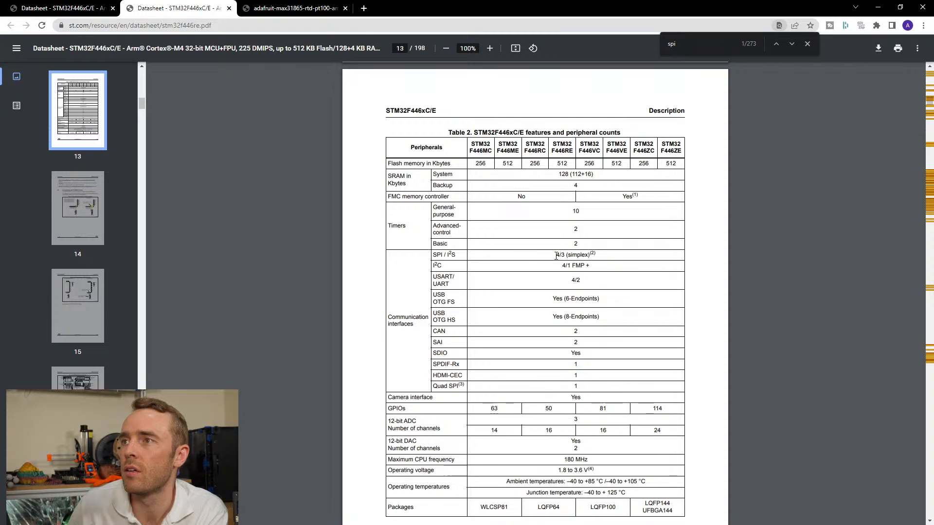
scroll(518, 264, "down", 2)
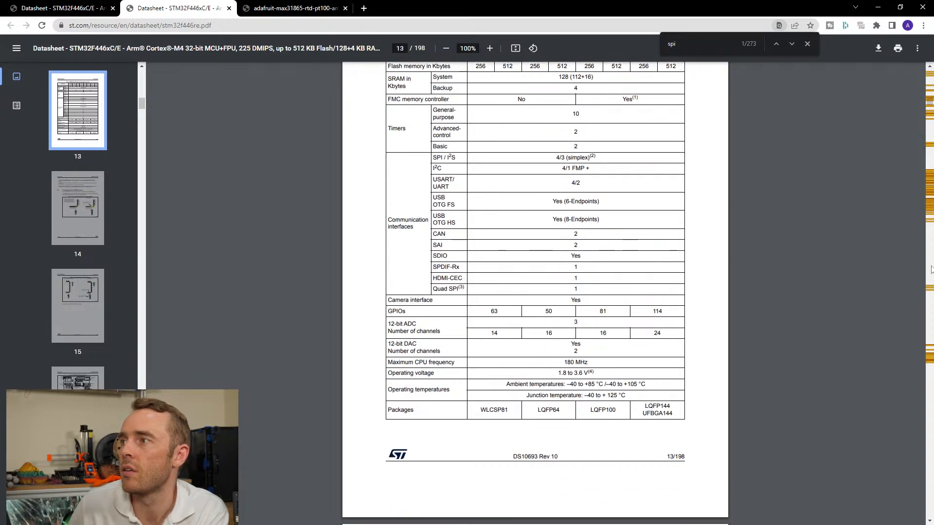
left_click(928, 191)
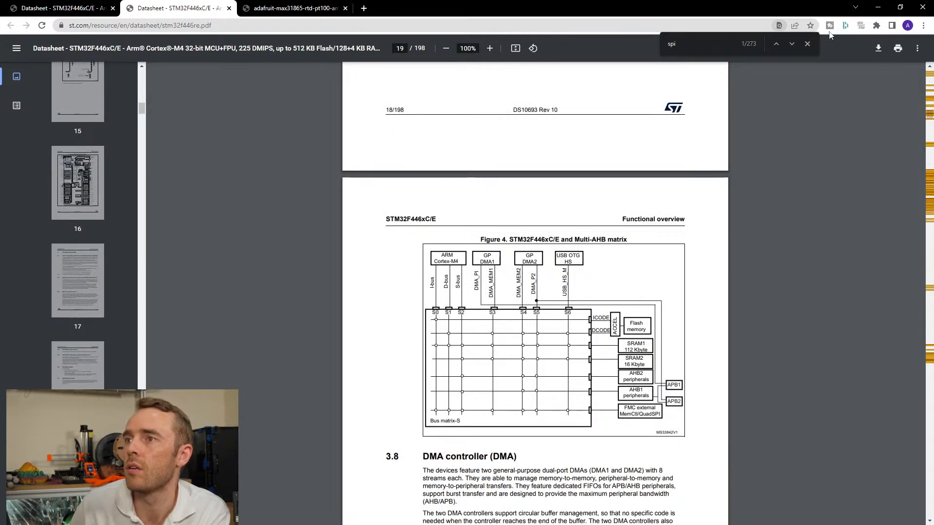
Close the extra datasheet and the Adafruit MAX31865 guide, and return to the Octopus Pro colour pin map.
left_click(229, 8)
left_click(177, 11)
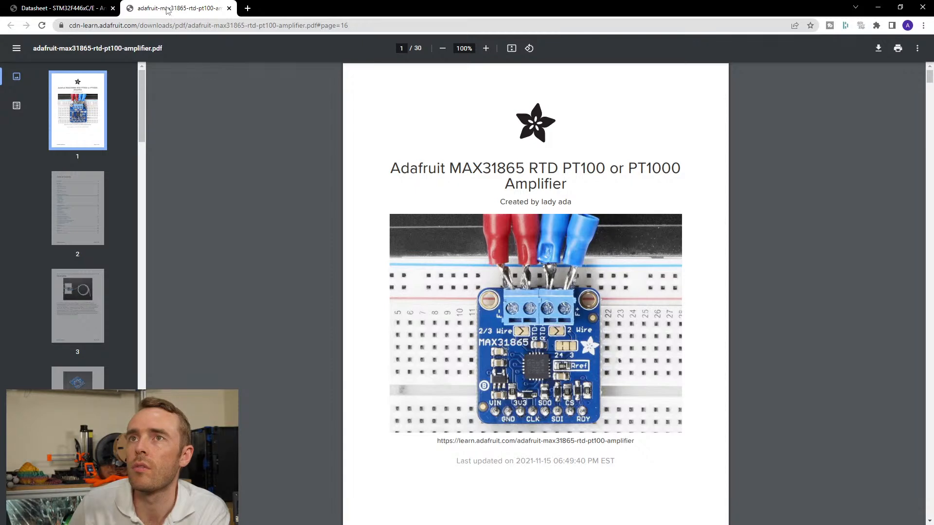
middle_click(167, 11)
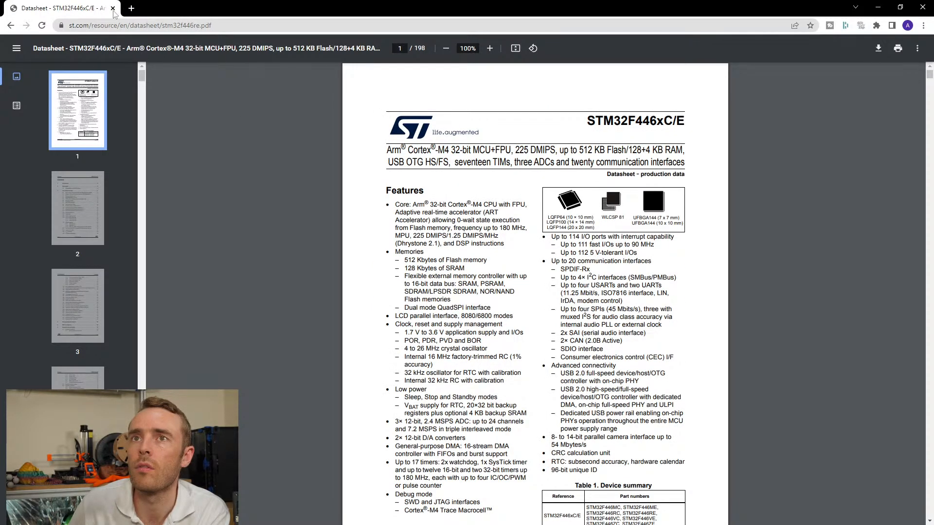
key("alt+Left")
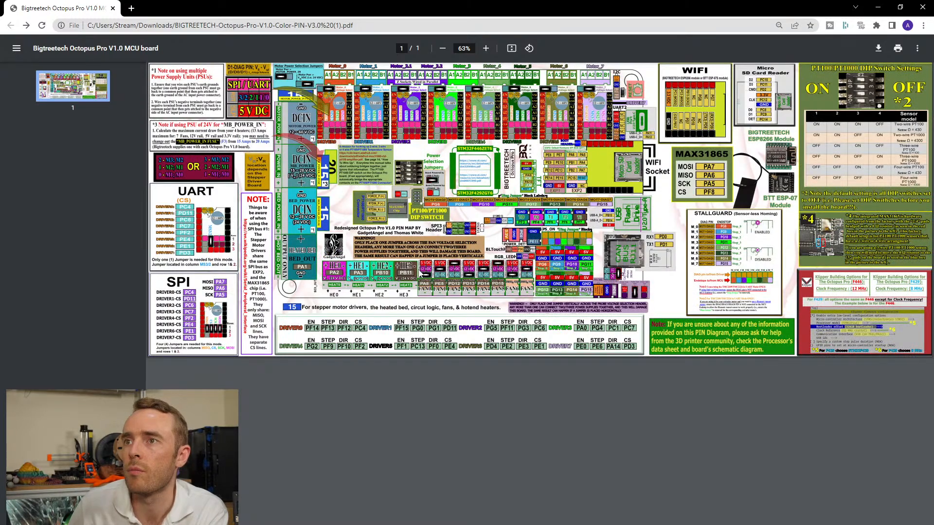
Review the pin map from the motor drivers across to the Klipper building options, and dock it back beside printer.cfg.
scroll(419, 275, "up", 5, "ctrl")
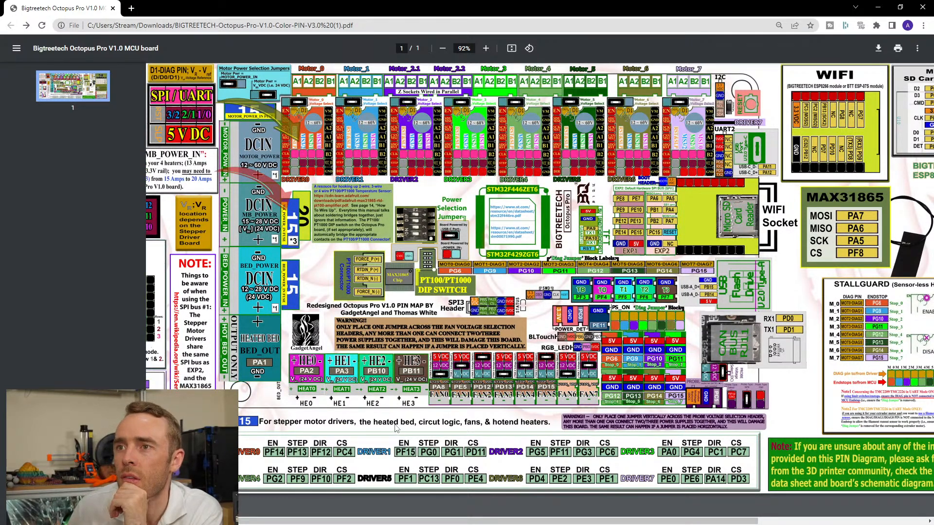
left_click_drag(394, 520, 694, 518)
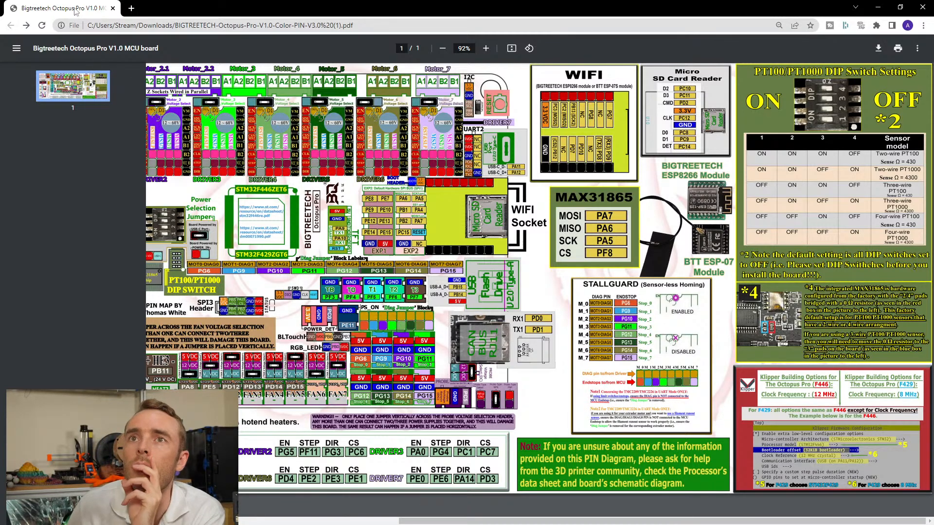
left_click_drag(75, 11, 298, 14)
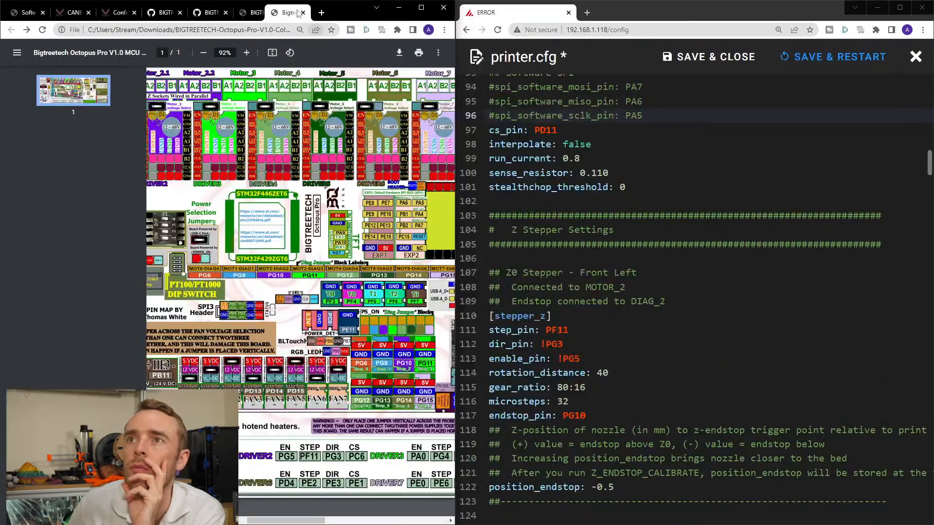
Open BIGTREETECH Octopus Pro_SCH.pdf from the repository's Hardware folder in a separate browser window.
left_click(207, 12)
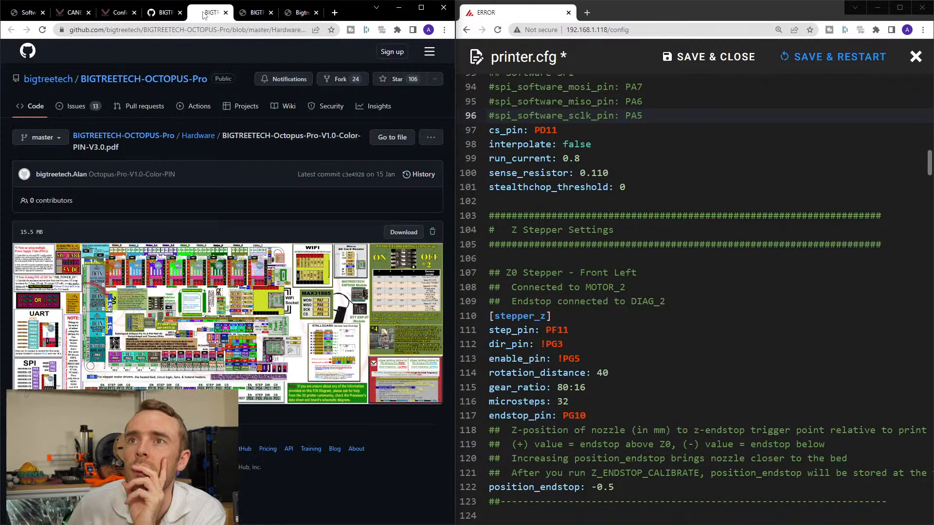
left_click(212, 142)
middle_click(127, 245)
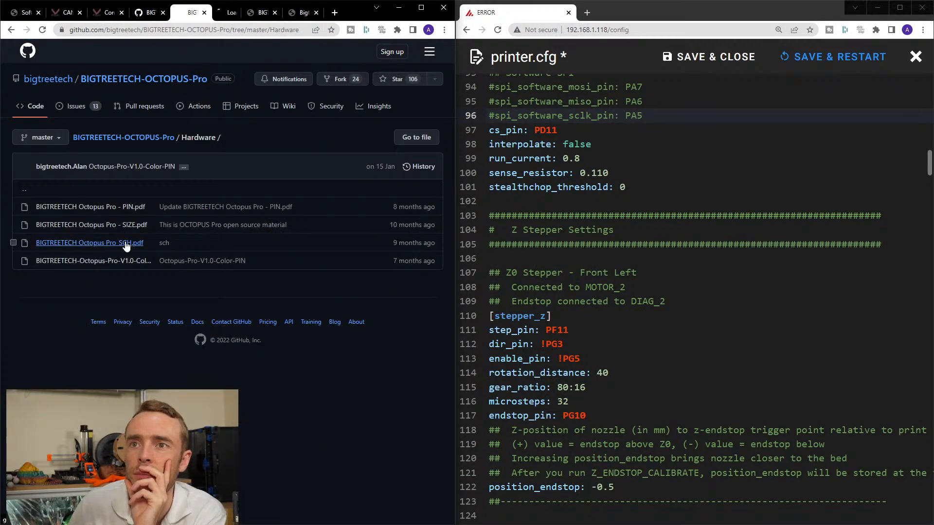
left_click_drag(228, 14, 350, 68)
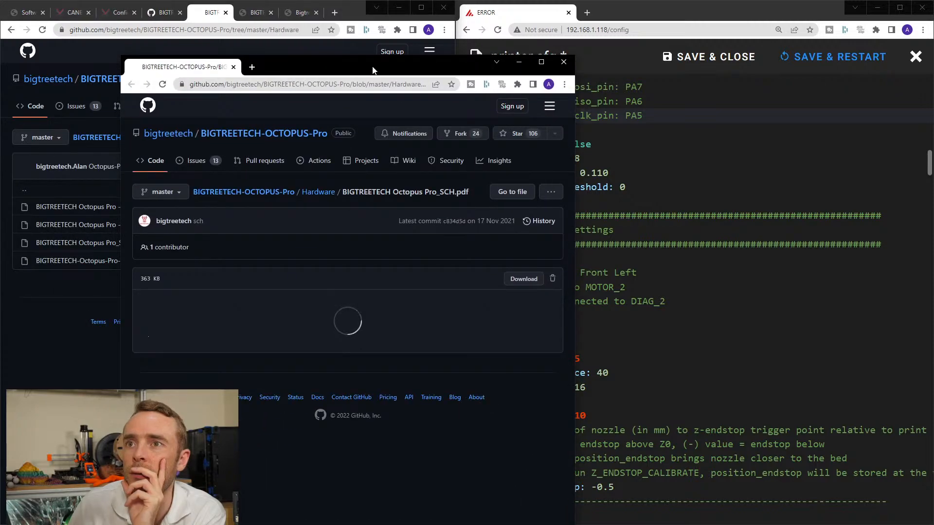
Maximise the Octopus Pro schematic window and look through its sheets, from the motor drivers to the STM32 sheet.
double_click(372, 70)
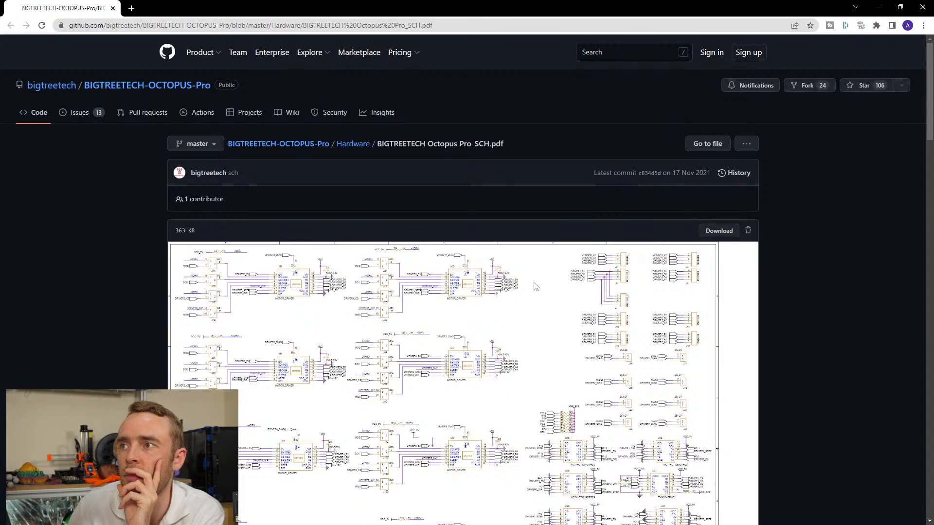
scroll(534, 286, "down", 7)
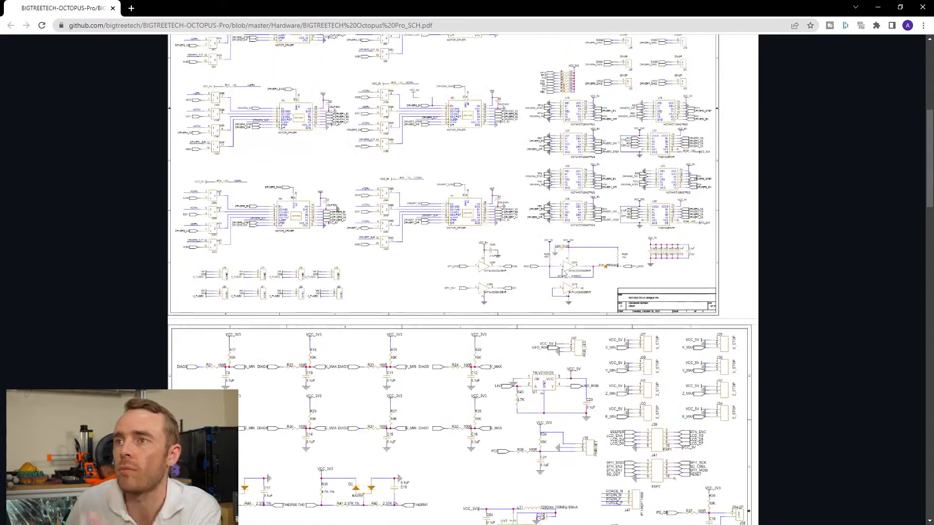
scroll(564, 273, "up", 2)
scroll(559, 277, "up", 2, "ctrl")
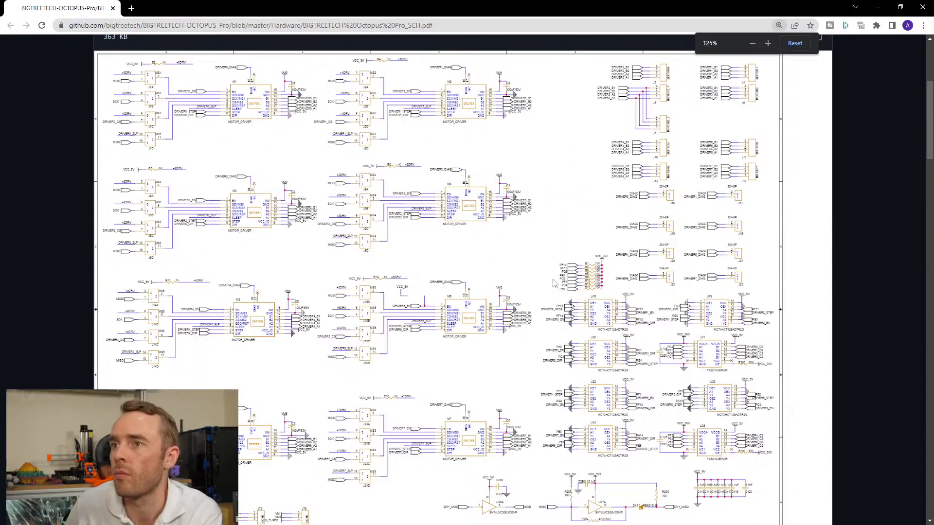
scroll(553, 283, "down", 15)
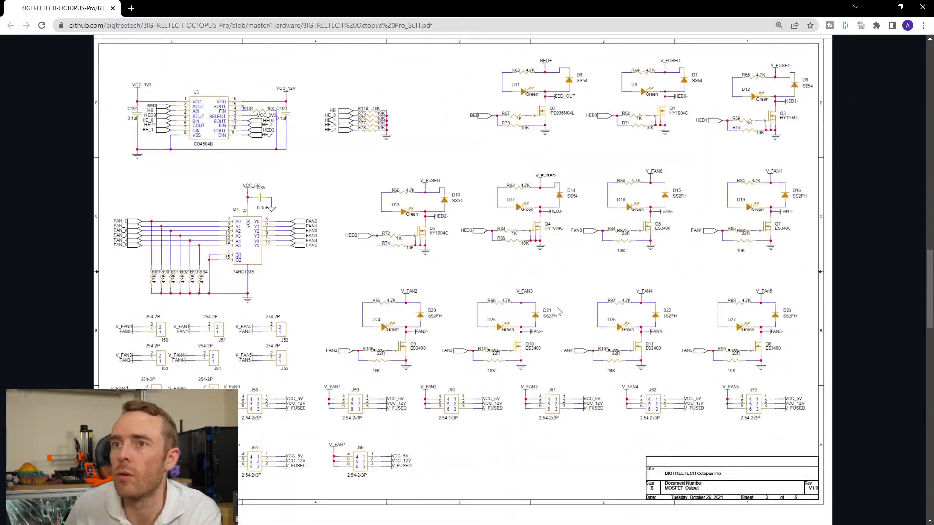
scroll(559, 311, "down", 20)
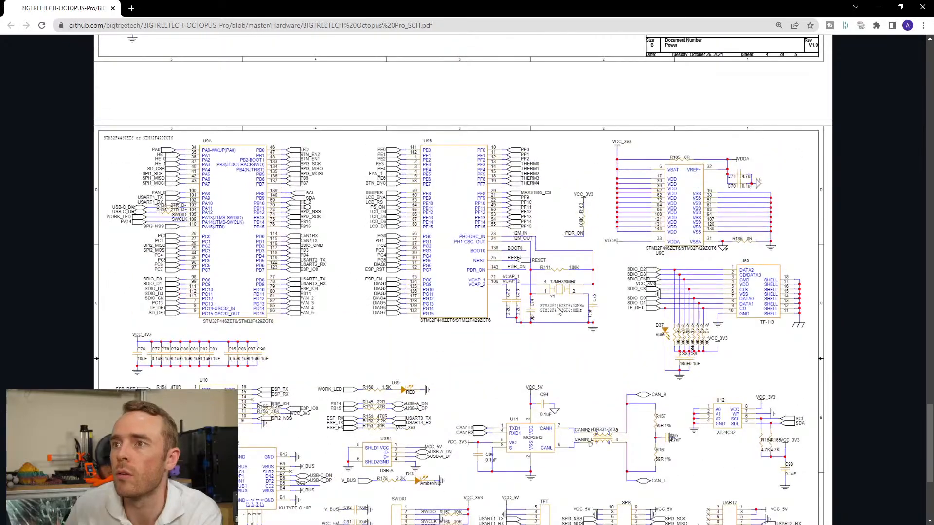
scroll(559, 312, "up", 2, "ctrl")
scroll(583, 321, "down", 10)
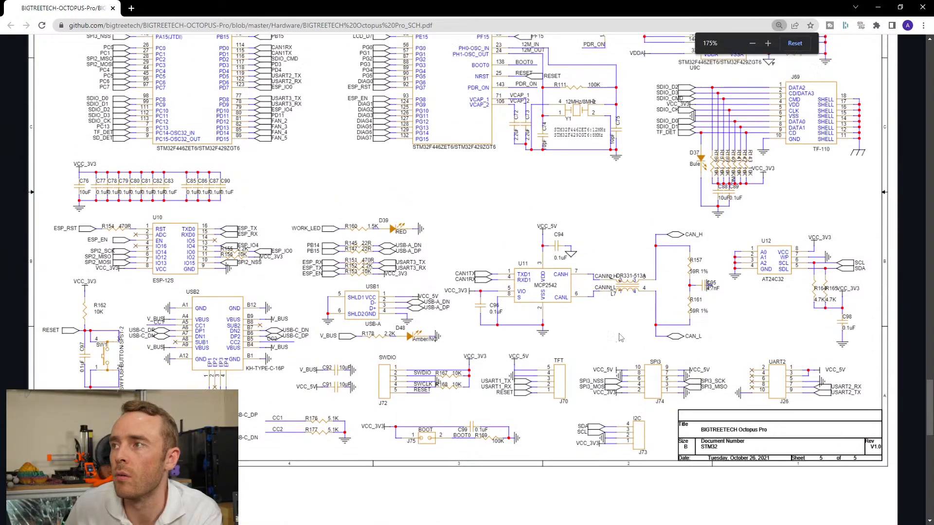
scroll(620, 337, "up", 15)
scroll(588, 335, "down", 7, "ctrl")
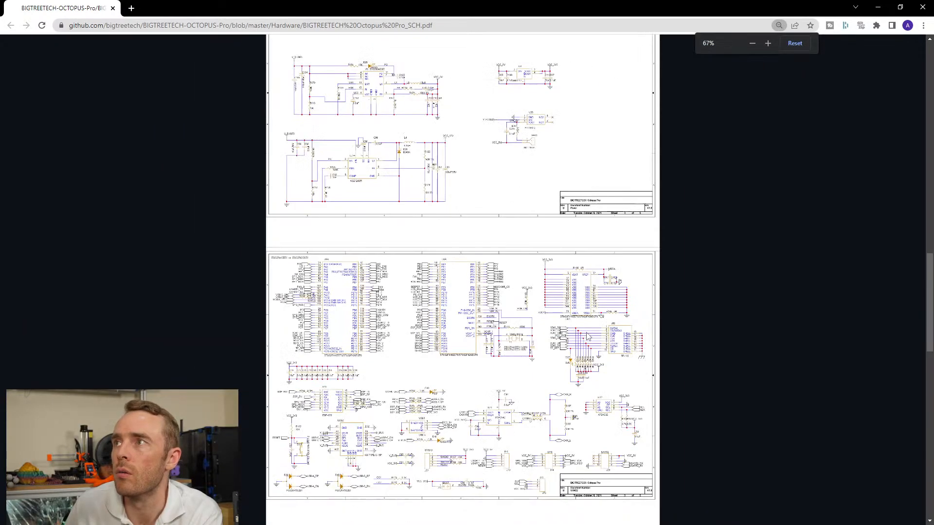
scroll(587, 336, "up", 1, "ctrl")
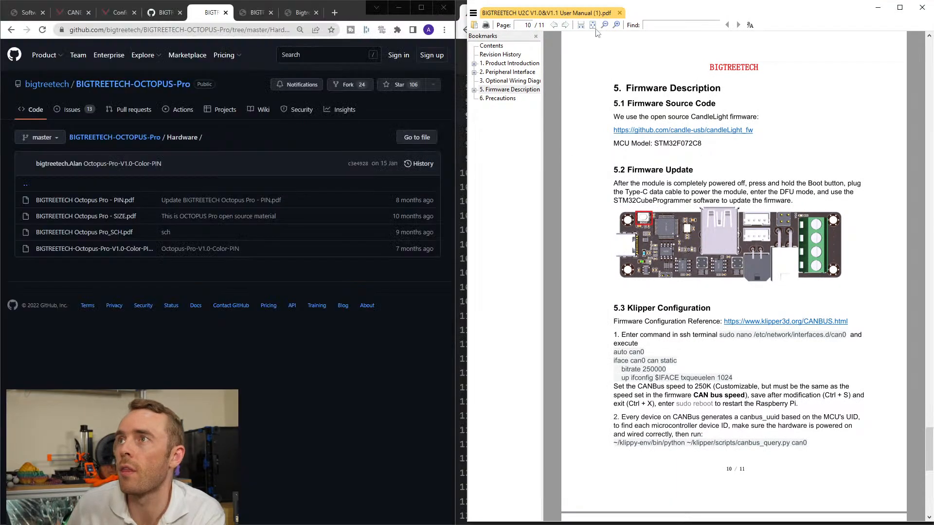
left_click(475, 13)
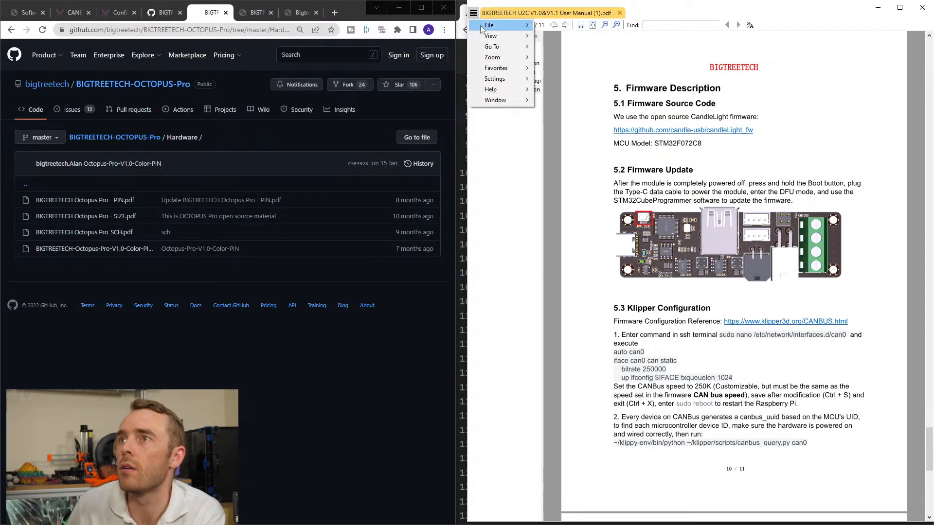
mouse_move(490, 26)
left_click(553, 27)
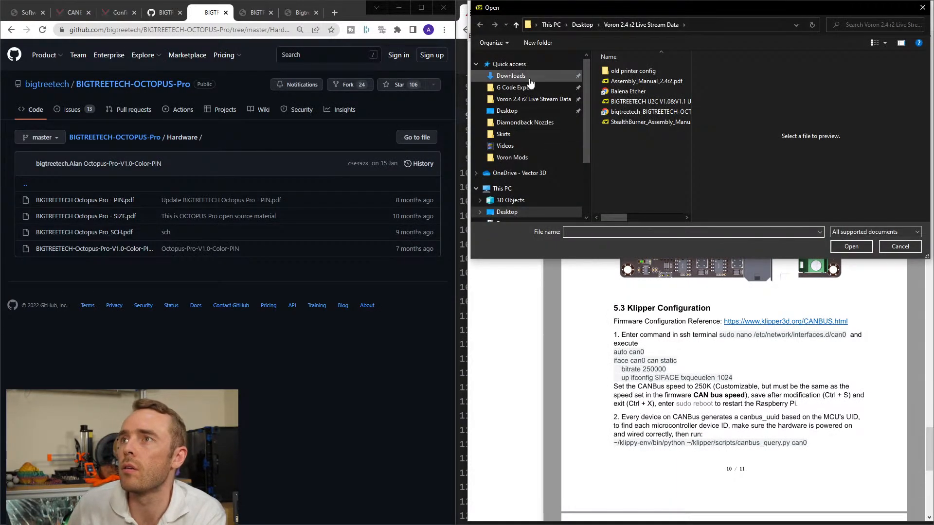
left_click(511, 75)
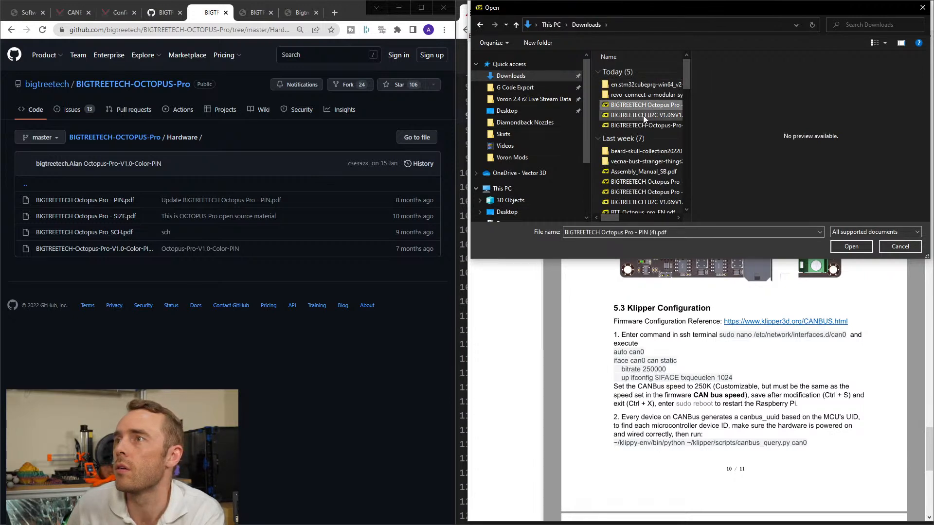
left_click(643, 115)
left_click(645, 126)
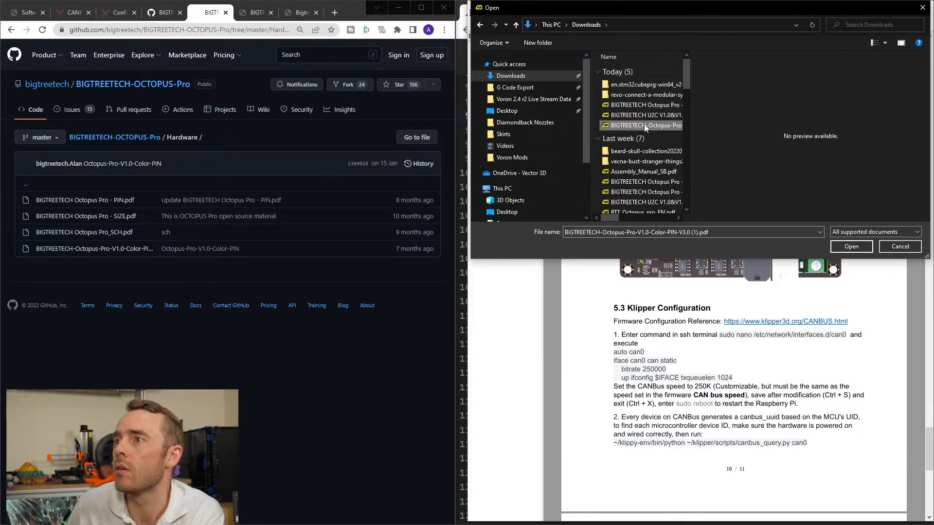
left_click(642, 106)
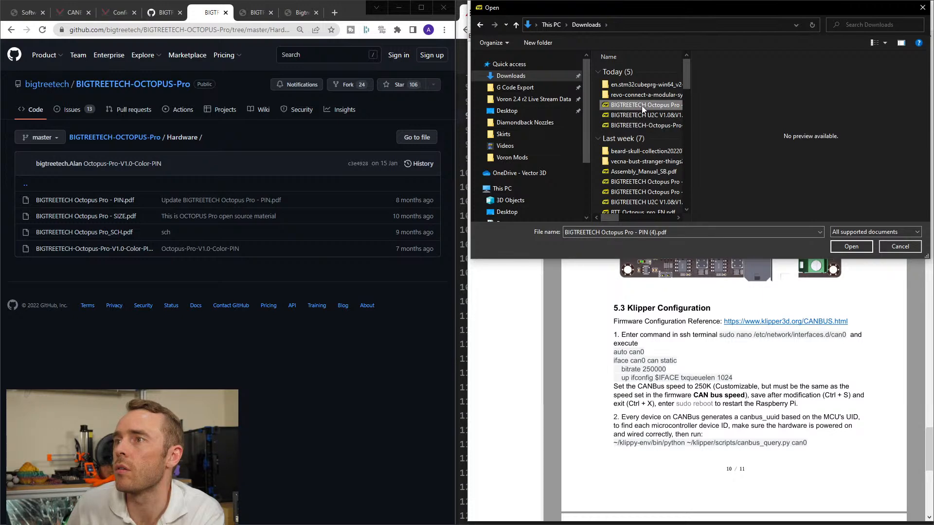
left_click(640, 115)
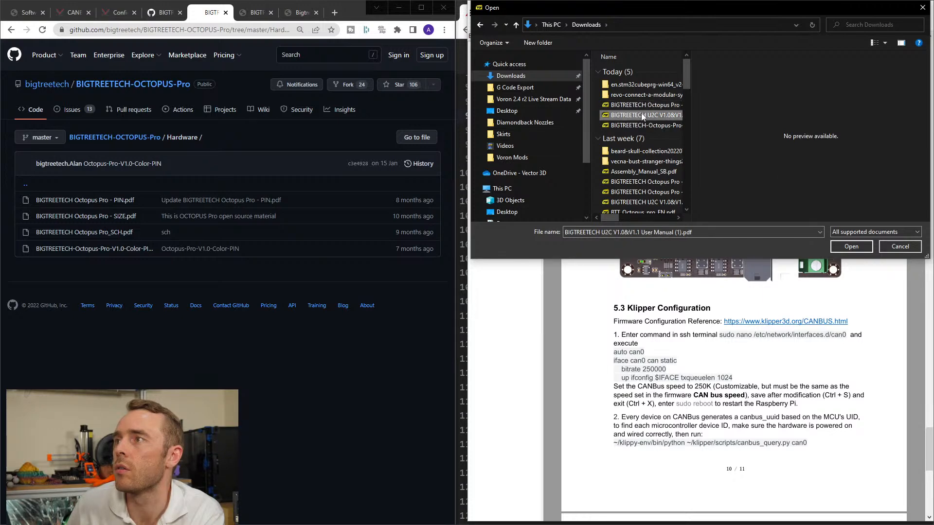
left_click(906, 250)
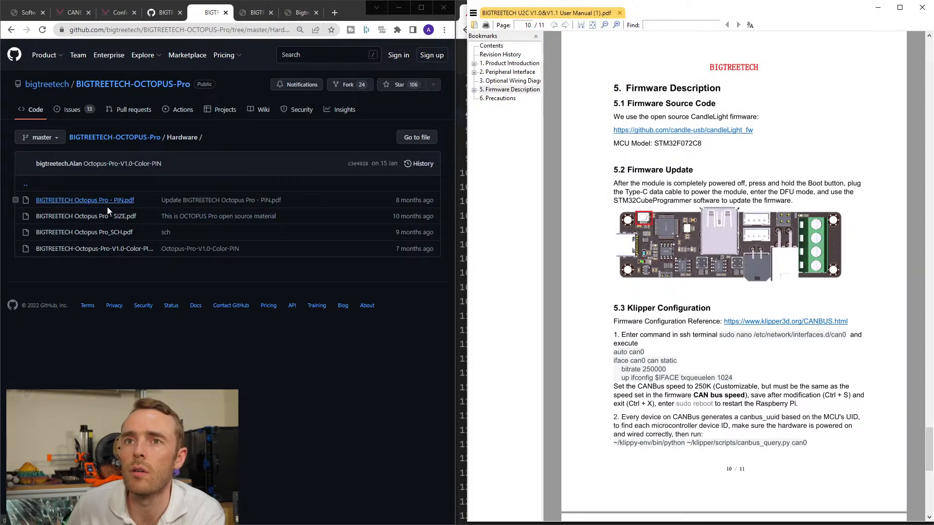
Download BIGTREETECH Octopus Pro_SCH.pdf from the repository and open it from the Downloads folder in the desktop PDF viewer.
left_click(84, 232)
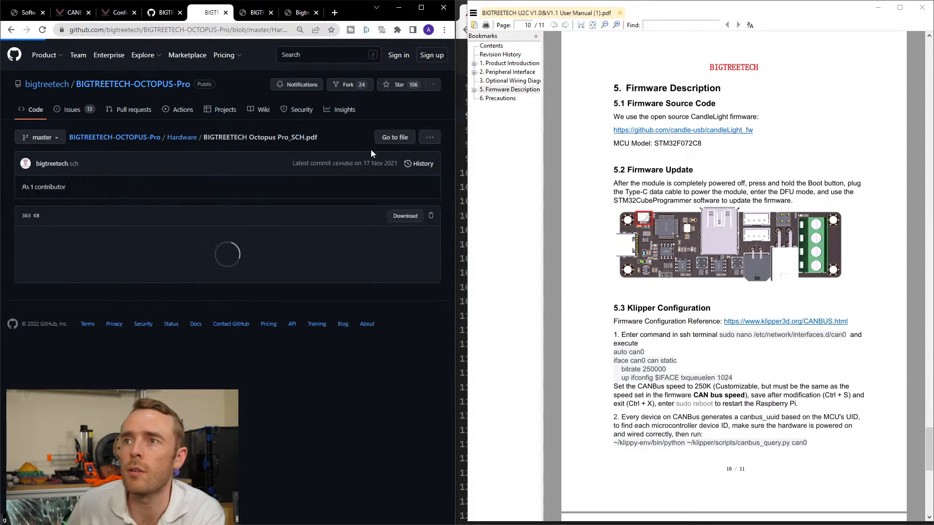
left_click(403, 217)
left_click(473, 14)
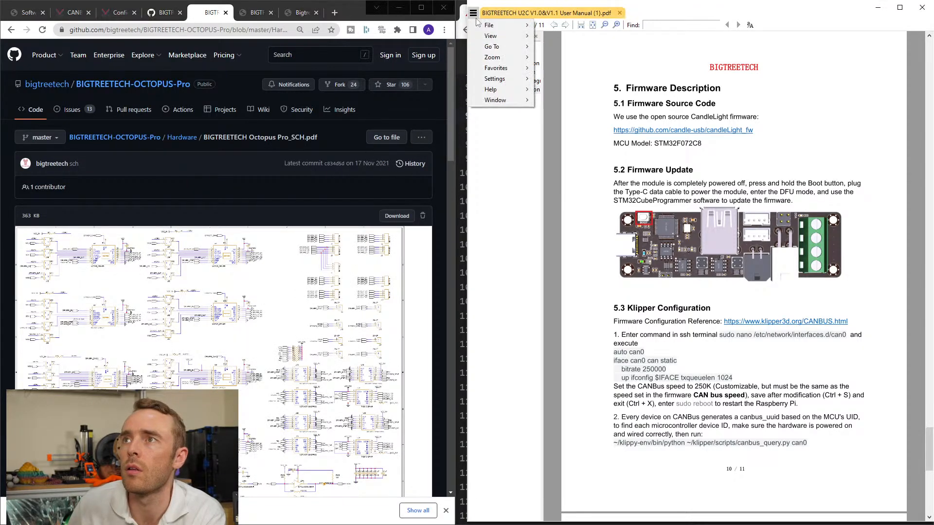
mouse_move(479, 25)
left_click(554, 25)
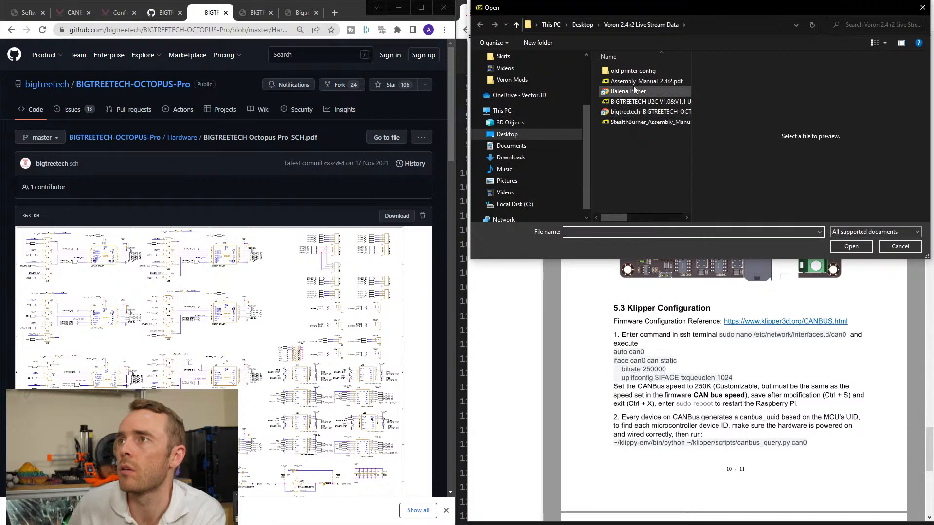
scroll(521, 79, "up", 2)
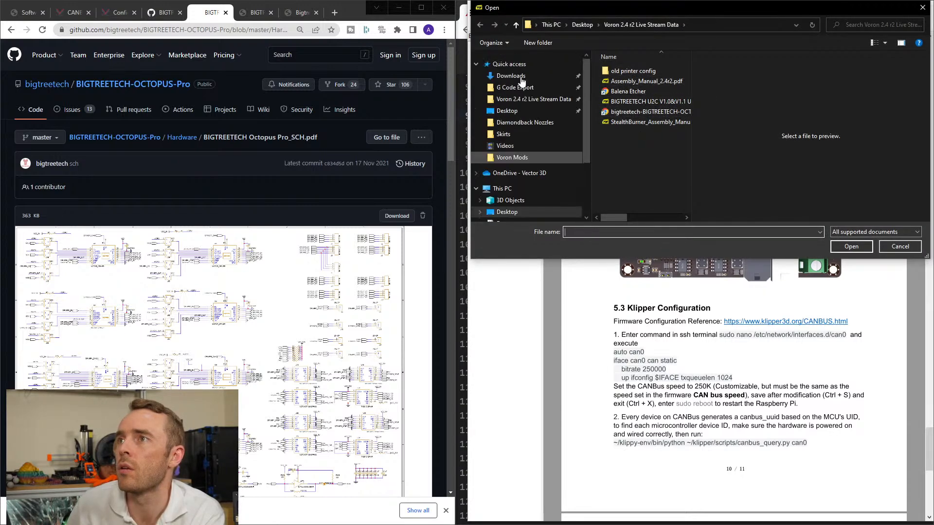
left_click(521, 78)
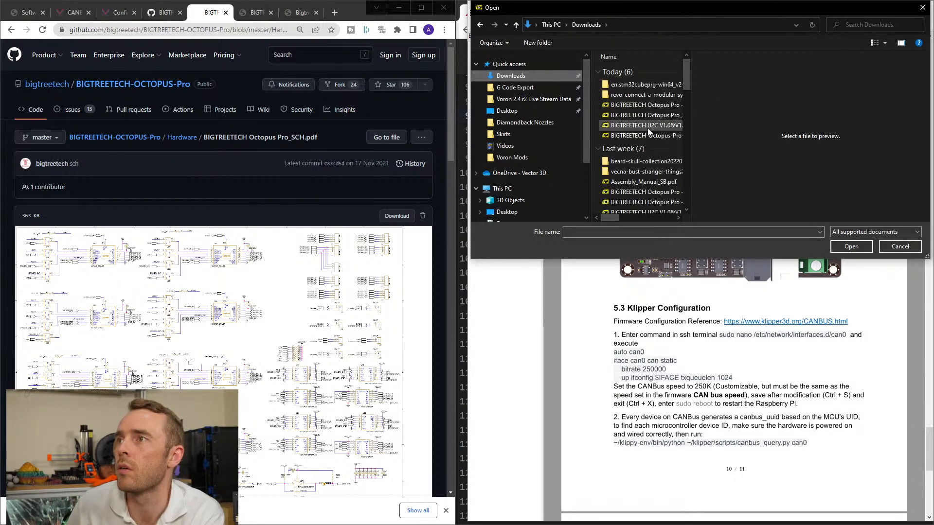
left_click(648, 127)
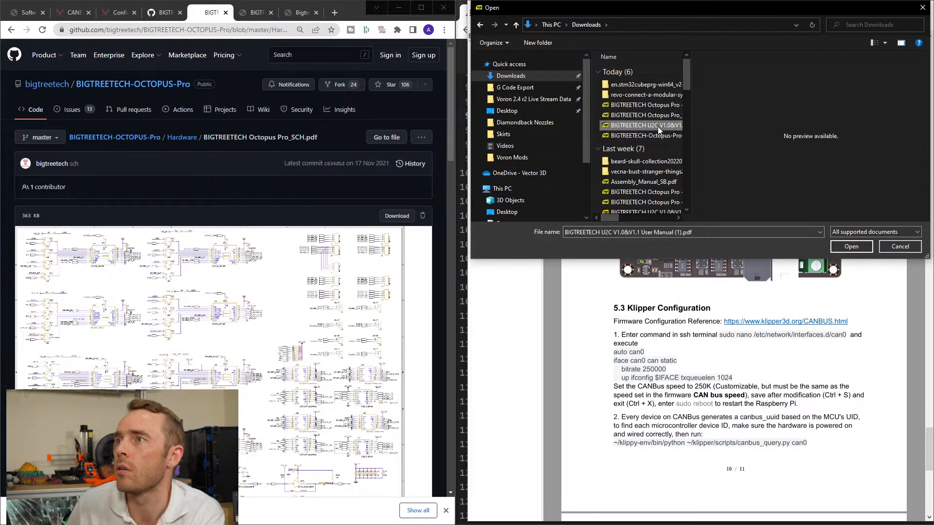
double_click(655, 115)
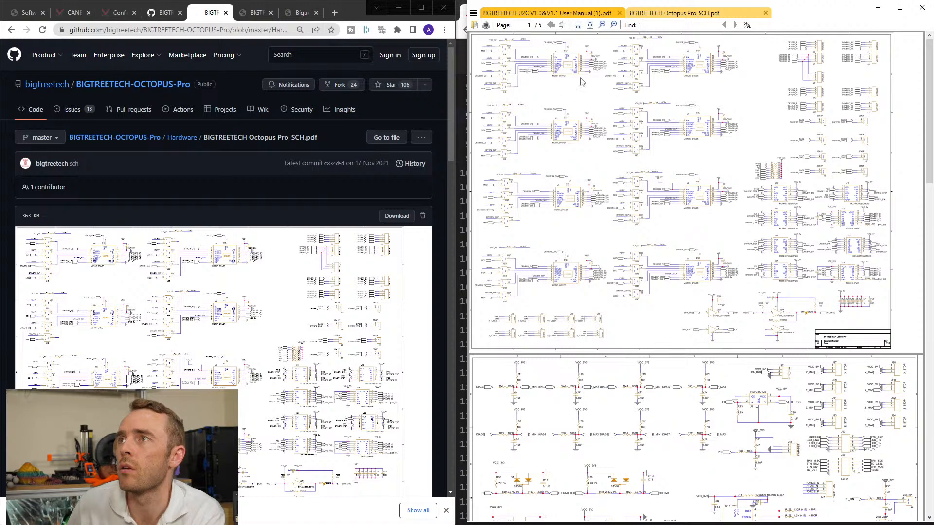
Maximise the PDF viewer and look through the schematic from the motor driver sheet to the power sheet.
double_click(763, 9)
scroll(466, 258, "up", 4, "ctrl")
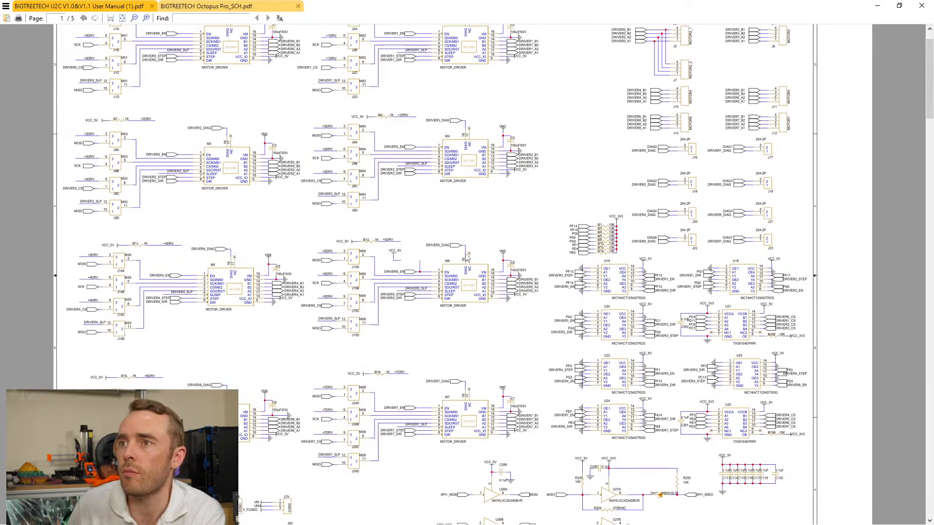
scroll(465, 259, "down", 2)
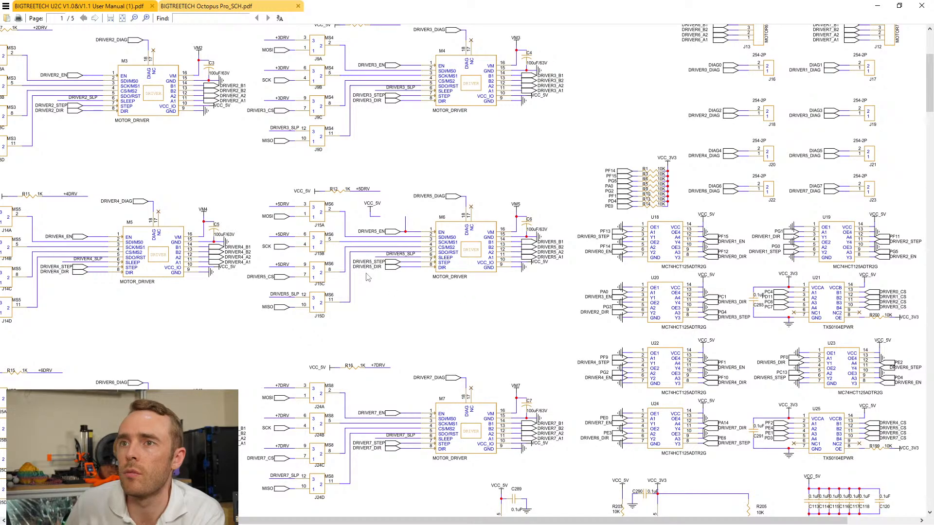
scroll(421, 290, "down", 20)
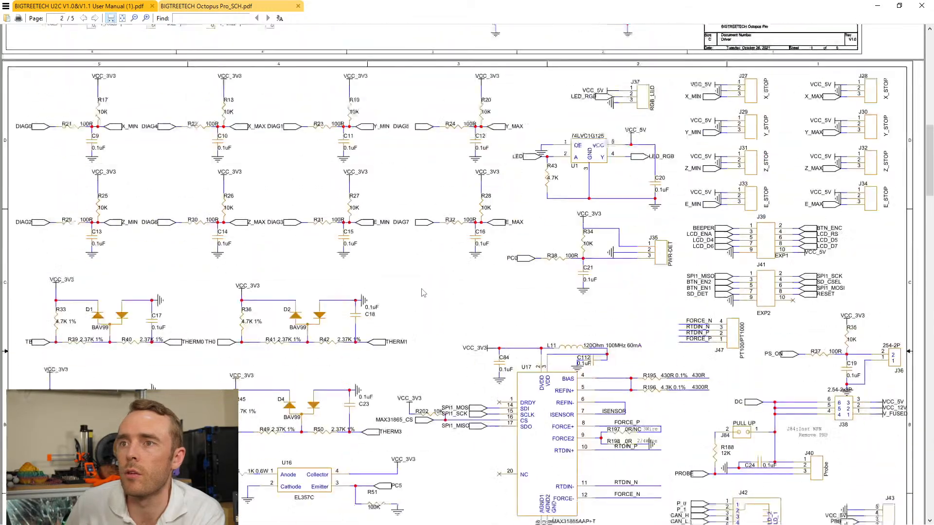
scroll(422, 293, "down", 20)
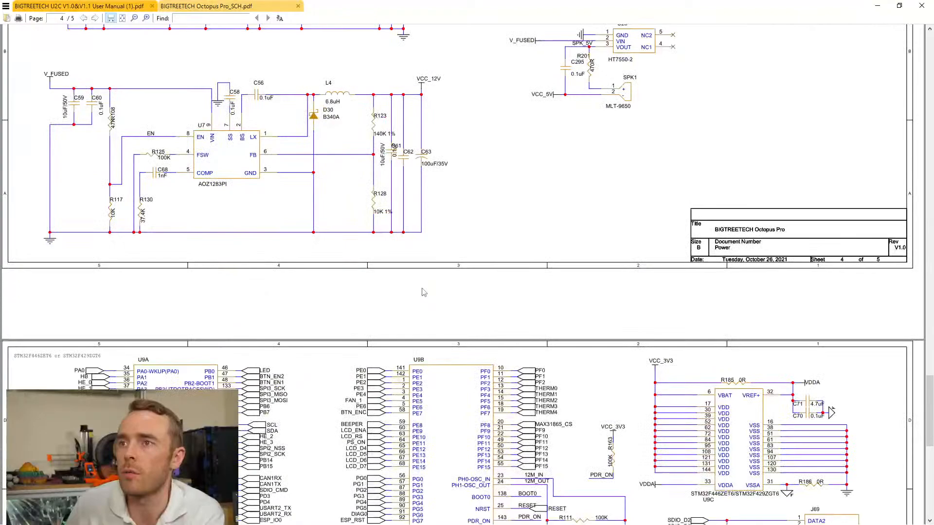
Examine the SPI pin assignments of MCU blocks U9A and U9B on the STM32 sheet, and minimise the schematic.
scroll(454, 271, "up", 4, "ctrl")
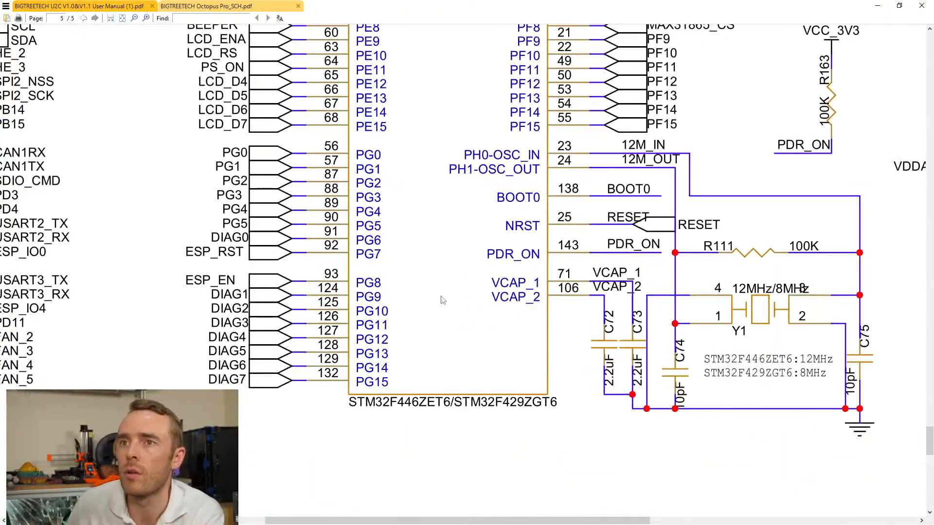
scroll(443, 300, "up", 5)
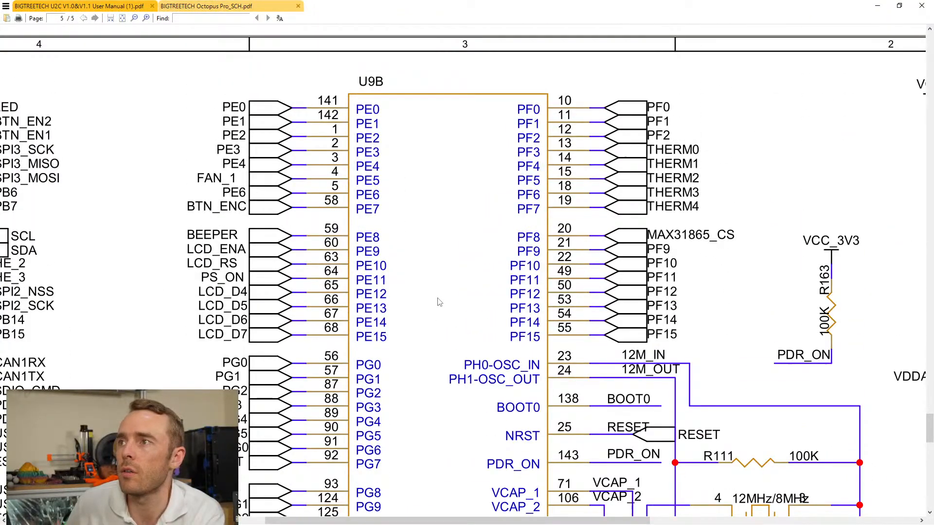
scroll(439, 302, "down", 2, "ctrl")
scroll(439, 302, "down", 3)
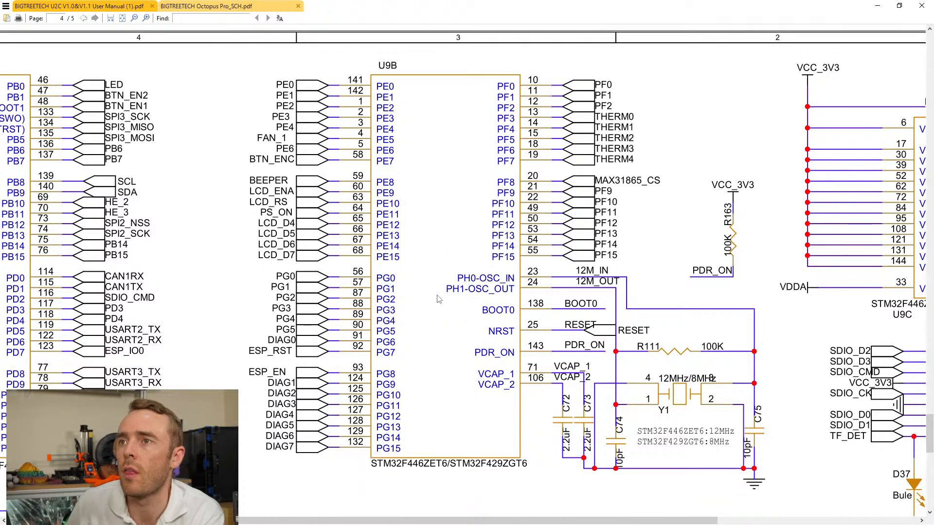
left_click_drag(427, 521, 231, 509)
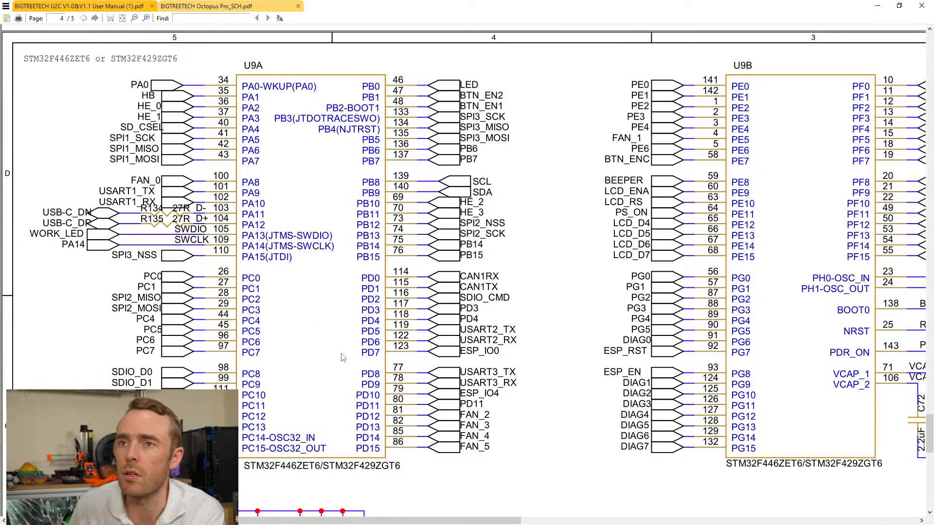
scroll(346, 357, "down", 2, "ctrl")
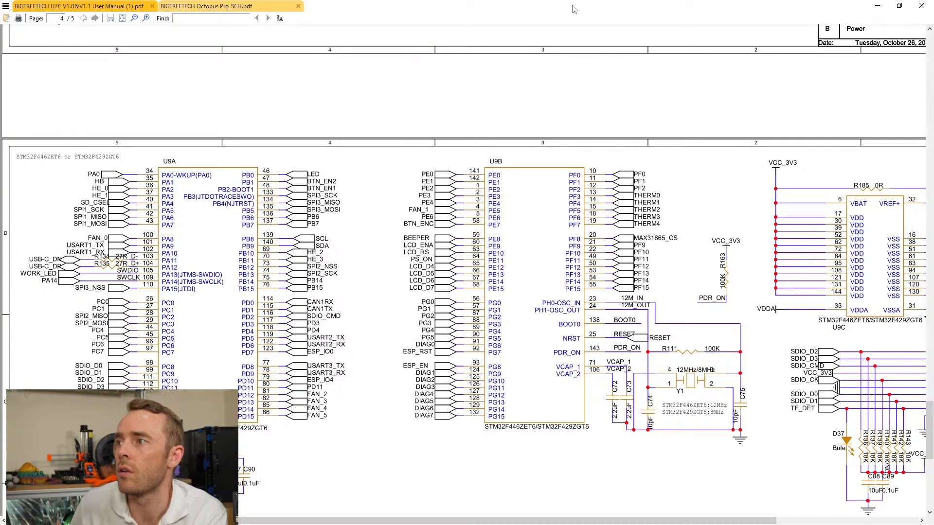
left_click_drag(705, 520, 809, 521)
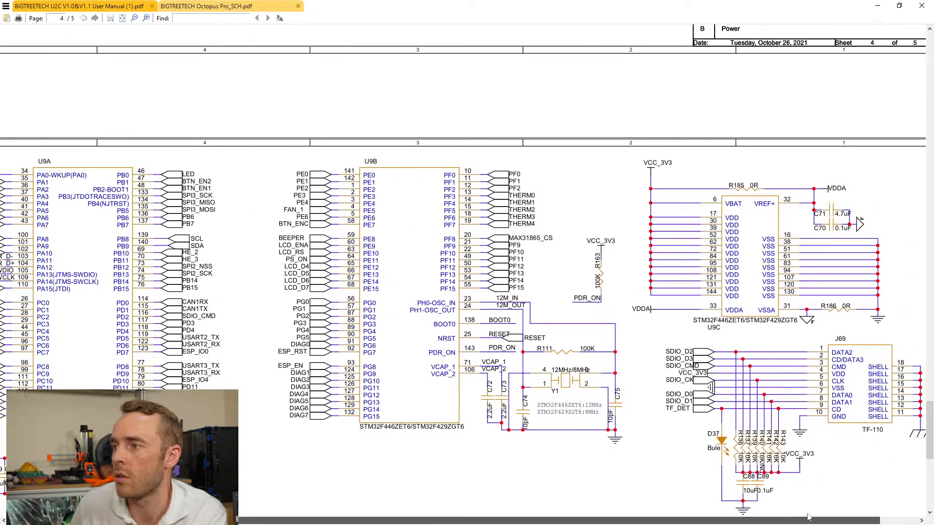
left_click(876, 6)
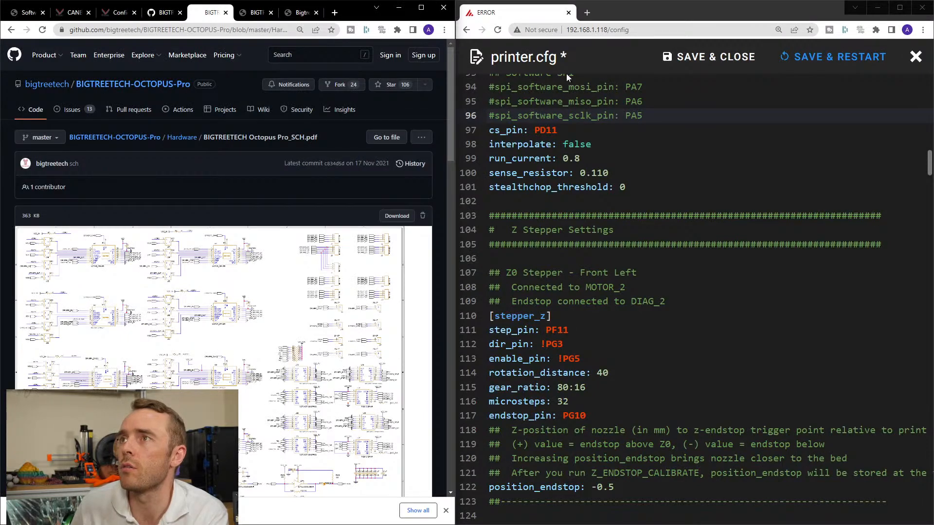
Display the Octopus Pro colour pin map and bring up the FYSETC-SPIDER printer.cfg at its TMC5160 soft SPI pins.
left_click(299, 14)
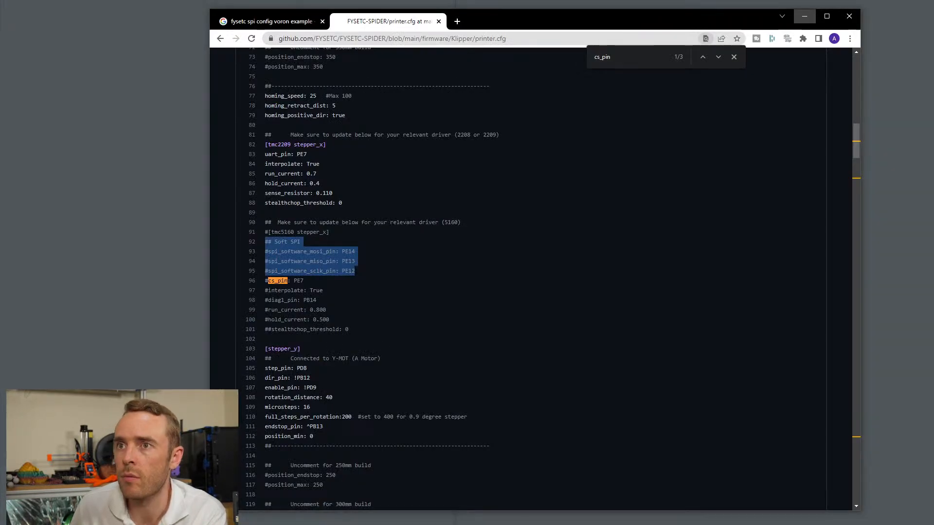
key("alt+Tab")
left_click(302, 249)
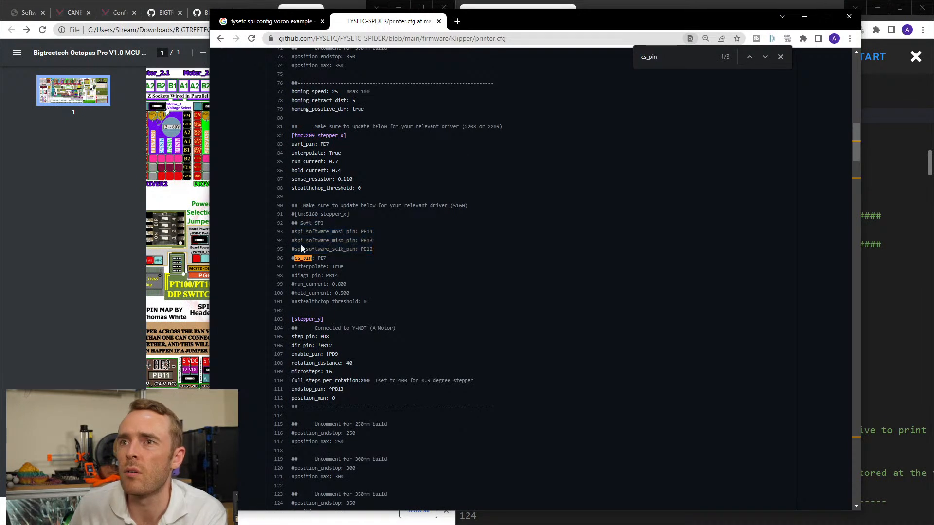
Check the Soft SPI mosi, miso and sclk pin lines for stepper_x in the FYSETC-SPIDER config, and minimise that window.
left_click_drag(387, 252, 288, 226)
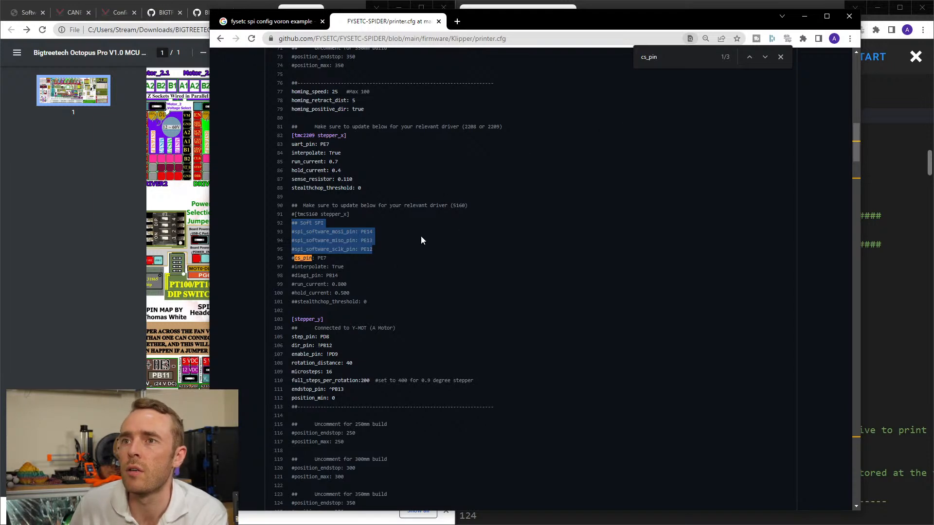
left_click(430, 228)
left_click(803, 16)
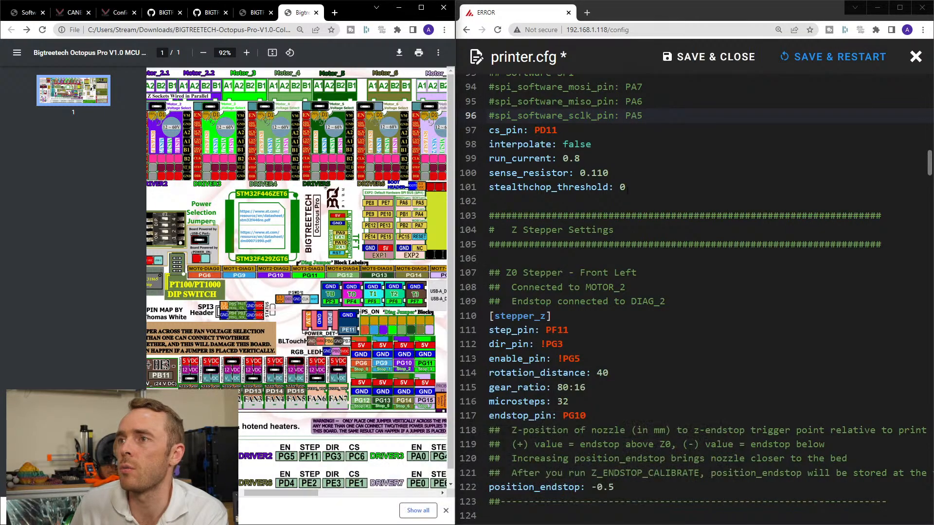
Add a commented "#spi_bus:" line below spi_software_sclk_pin in [tmc5160 stepper_y], copying the parameter name from the Klipper Configuration reference.
scroll(627, 263, "up", 3)
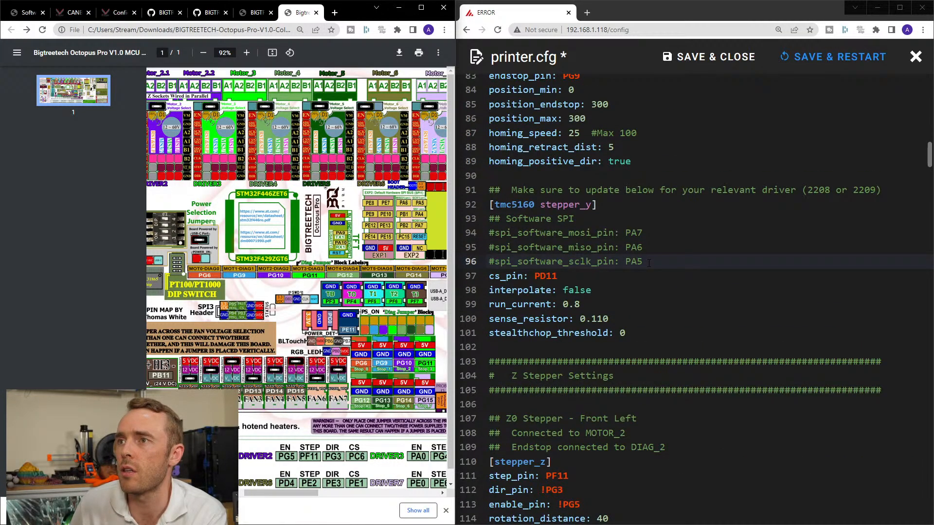
key("Return")
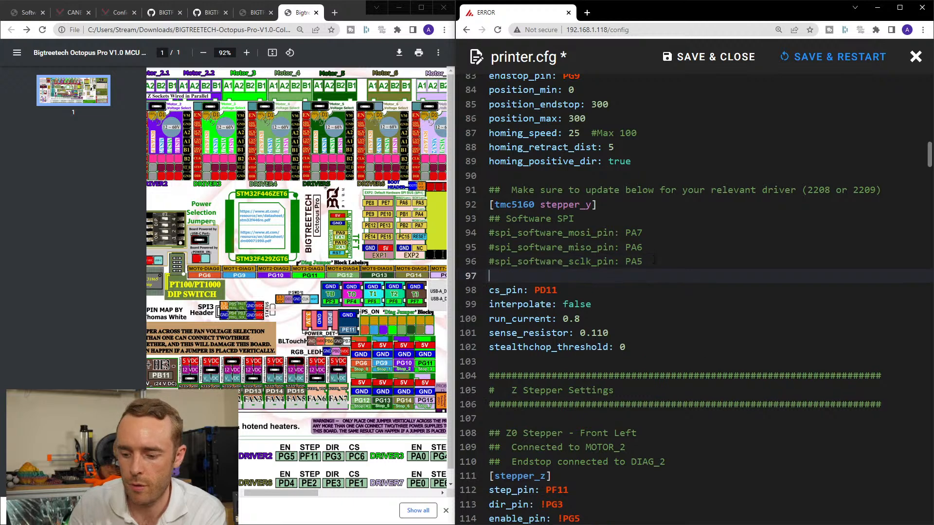
type("#")
left_click(256, 12)
left_click(210, 12)
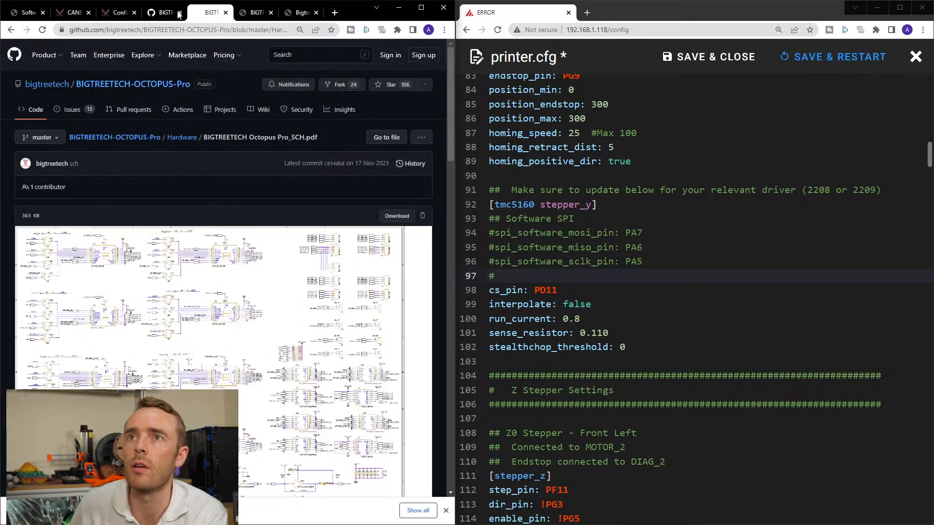
left_click(165, 12)
left_click(127, 15)
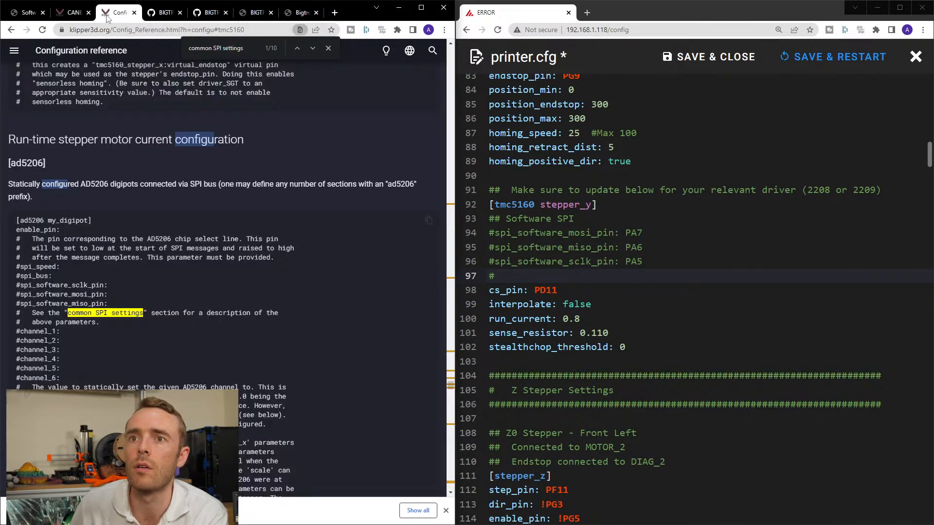
left_click_drag(20, 276, 74, 280)
key("ctrl+c")
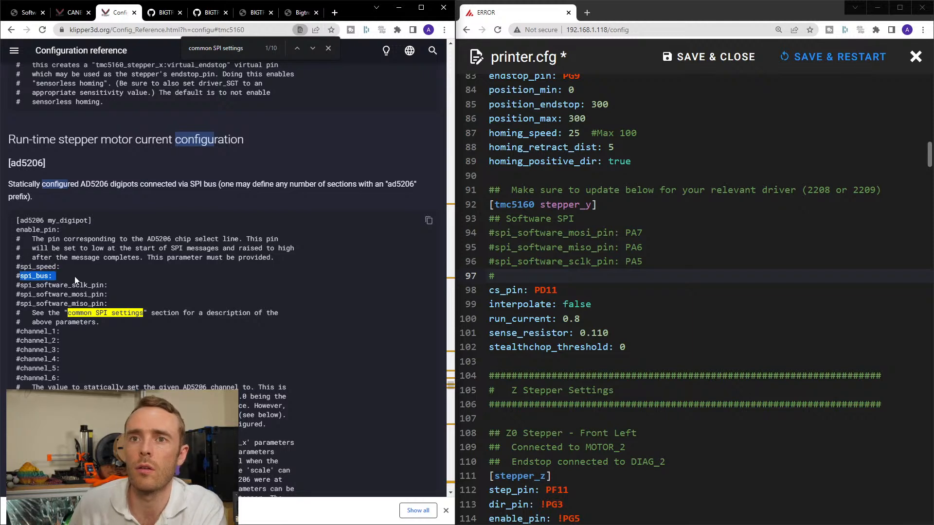
left_click(568, 274)
key("ctrl+v")
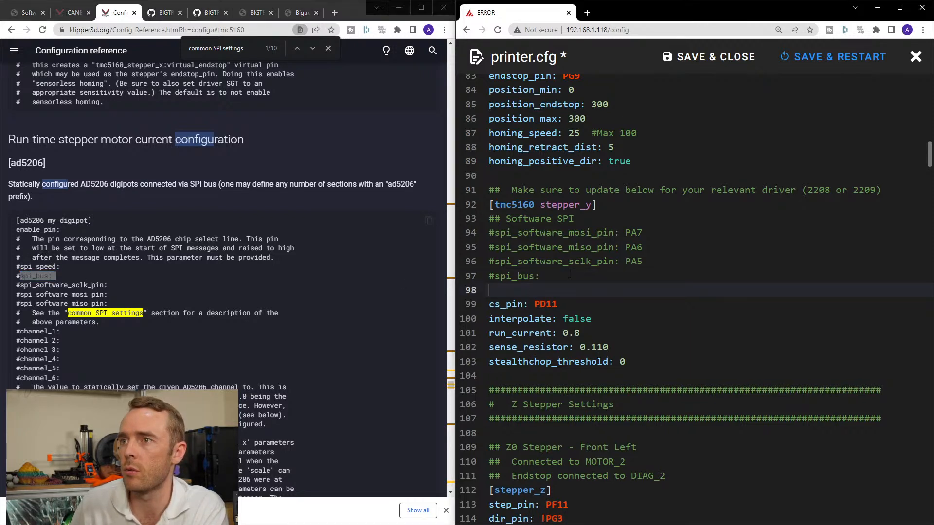
Append the note "#probably not needed" to the stepper_y spi_bus line and remove the blank line below it.
left_click(573, 275)
type("#")
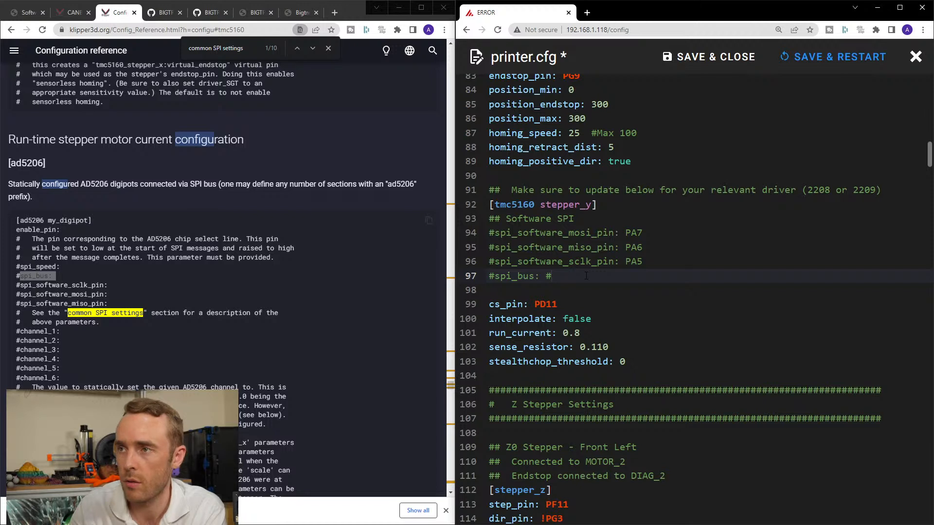
type("maybe")
key("BackSpace")
key("BackSpace")
key("BackSpace")
key("BackSpace")
key("BackSpace")
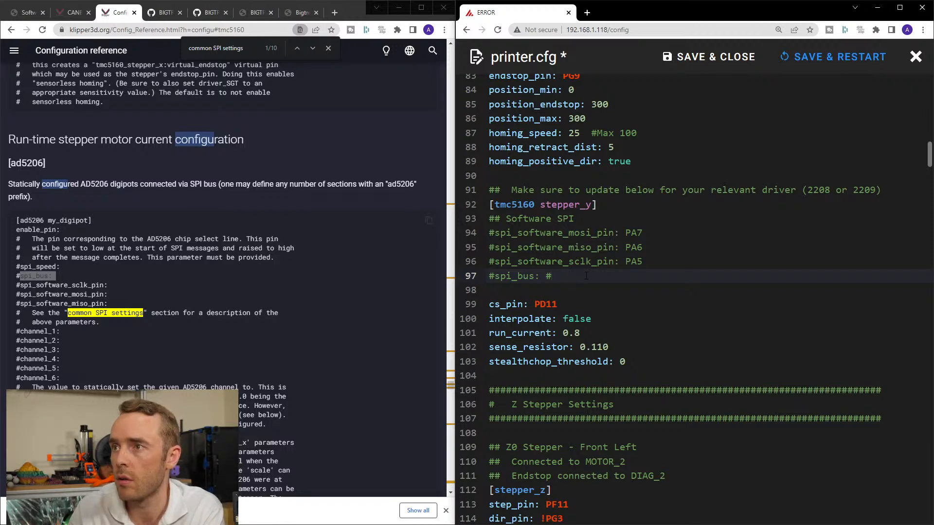
type("probably ")
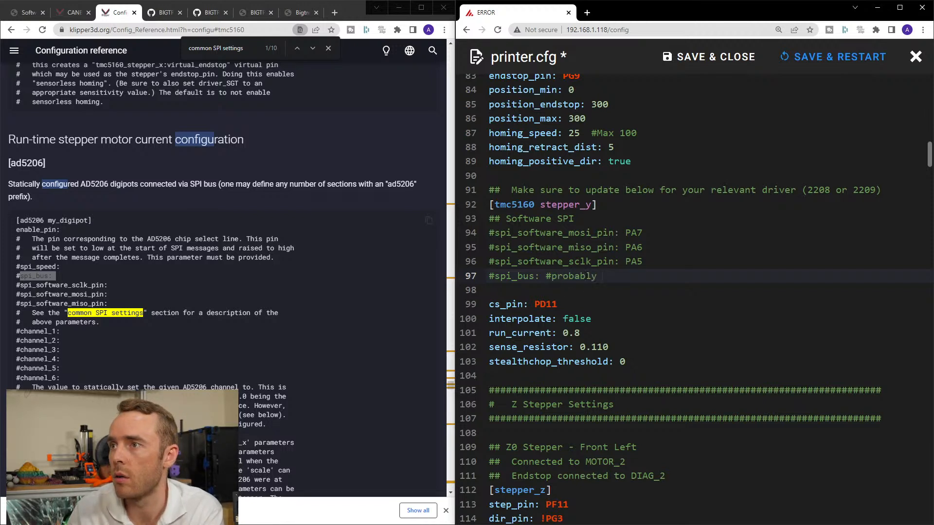
type("not needed,")
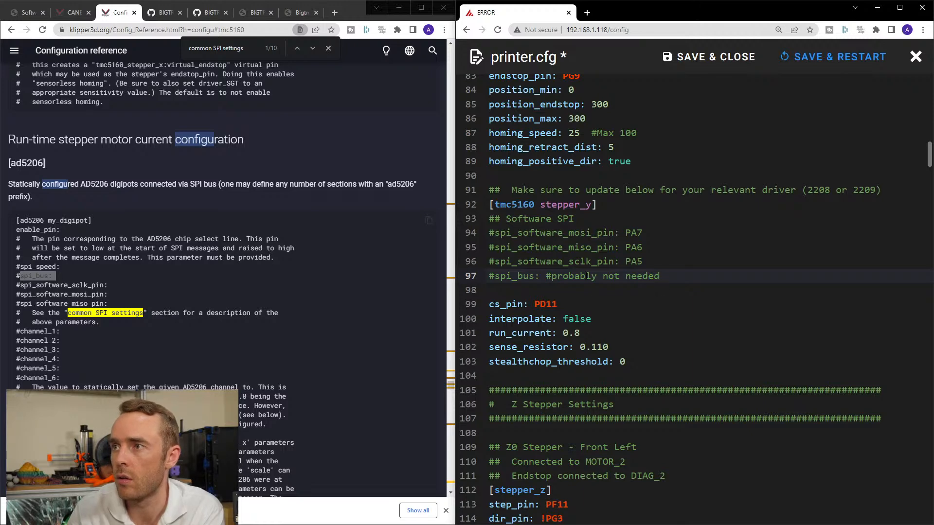
key("Down")
key("Down")
key("Up")
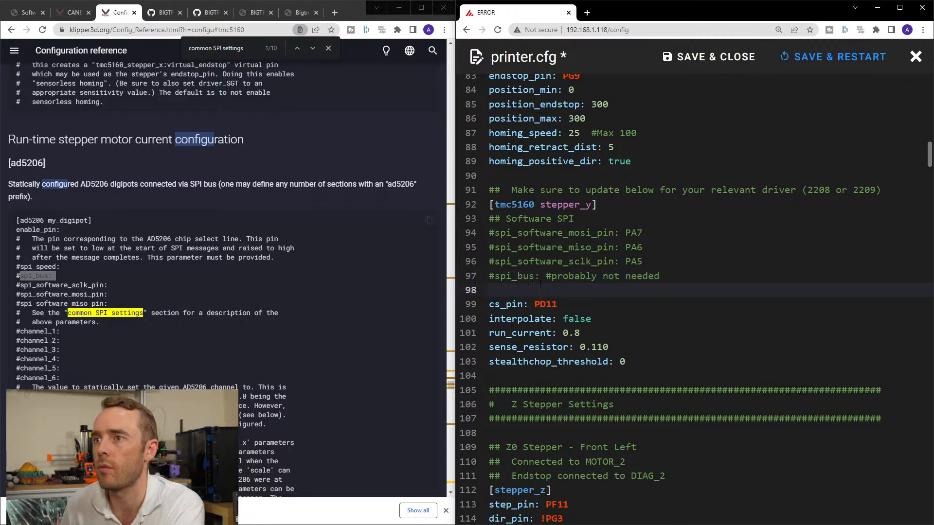
key("BackSpace")
Copy the annotated spi_bus line from [tmc5160 stepper_y] to below spi_software_sclk_pin in [tmc5160 stepper_x].
left_click_drag(668, 281, 481, 283)
key("ctrl+c")
scroll(481, 279, "up", 12)
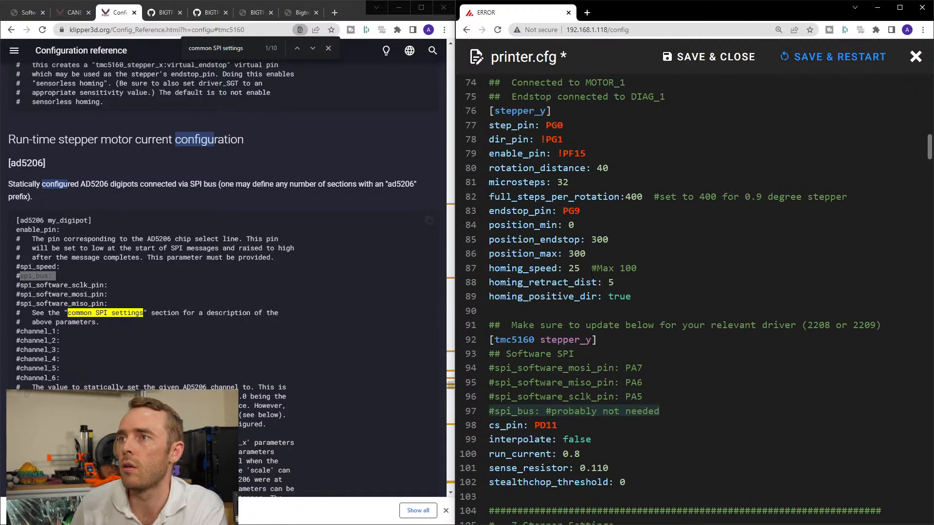
scroll(592, 287, "down", 1)
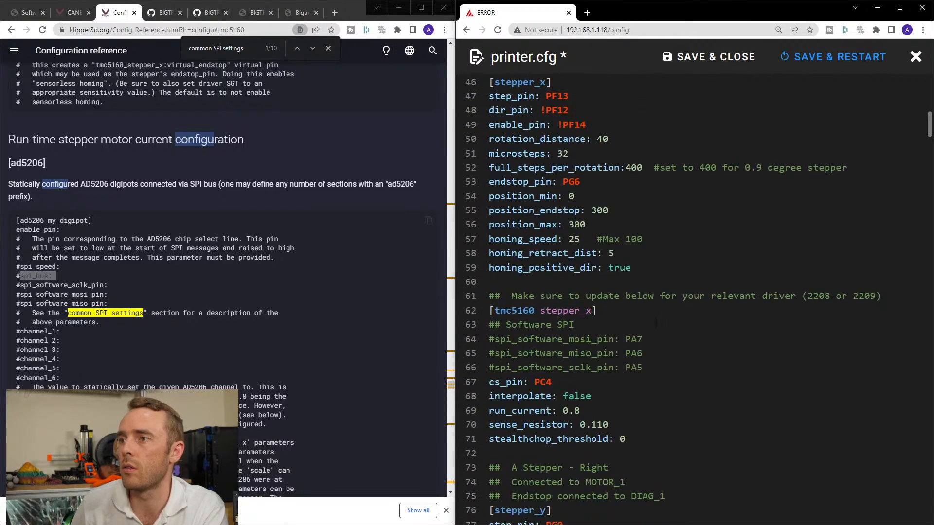
left_click(665, 368)
key("Return")
key("ctrl+v")
Review the stepper and driver sections of printer.cfg from stepper_x through stepper_z3.
scroll(665, 365, "down", 4)
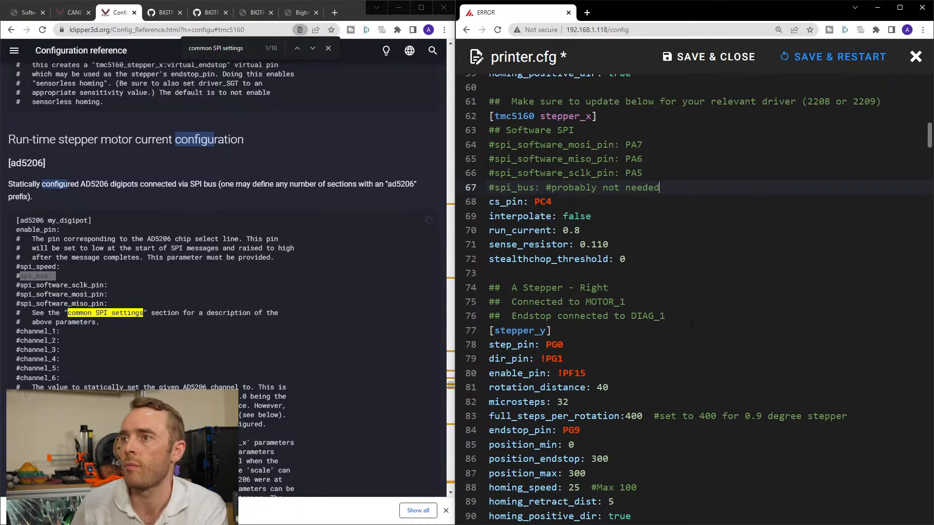
scroll(645, 240, "down", 3)
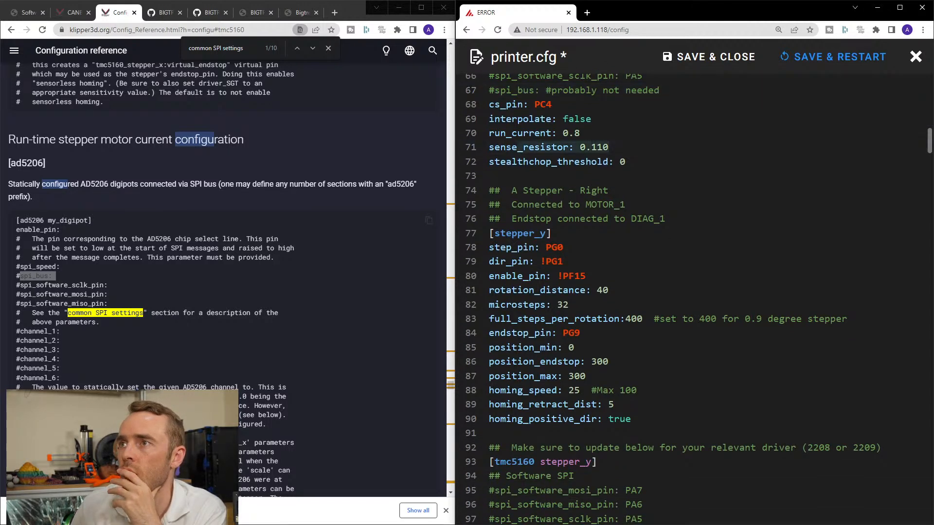
scroll(681, 229, "down", 3)
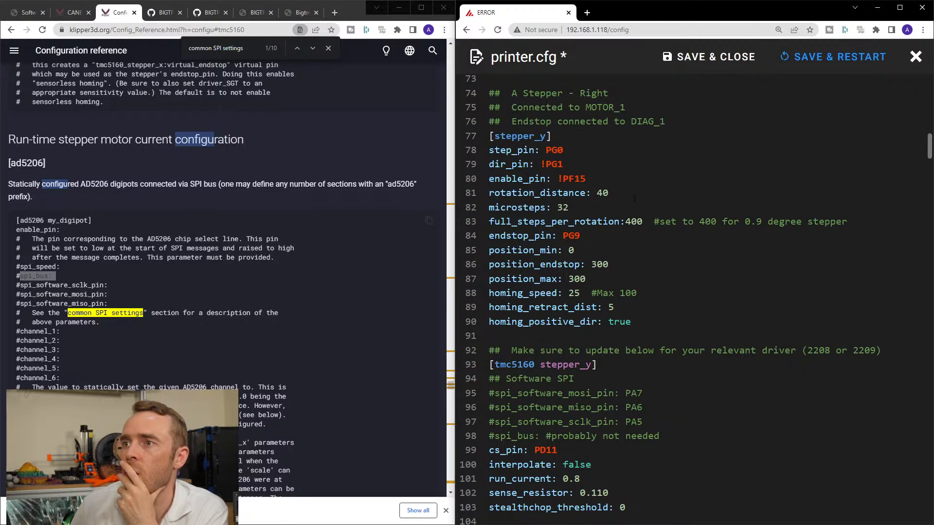
scroll(634, 199, "down", 12)
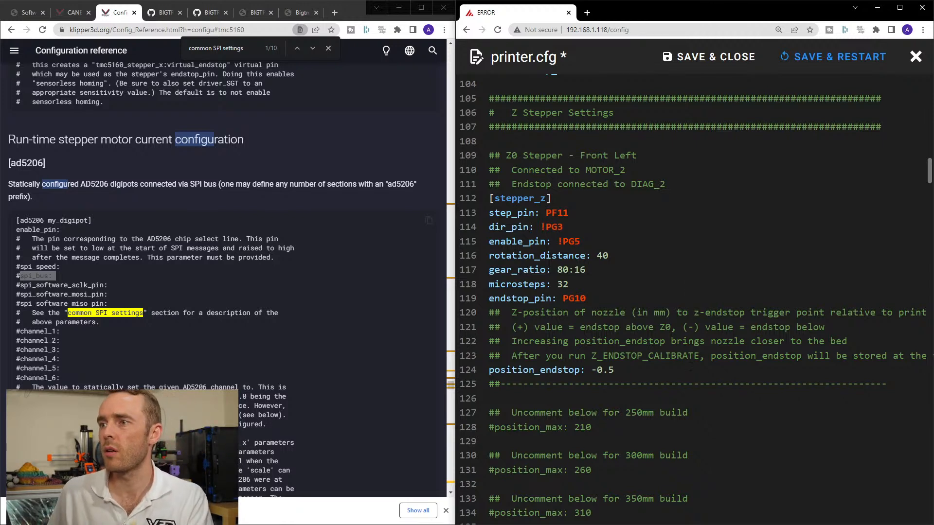
scroll(712, 273, "down", 9)
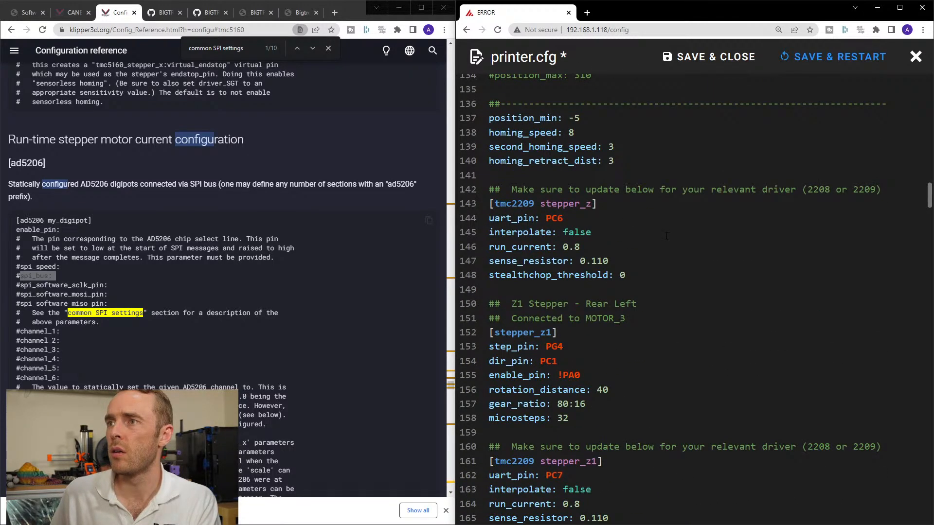
scroll(671, 262, "up", 1)
scroll(671, 261, "down", 1)
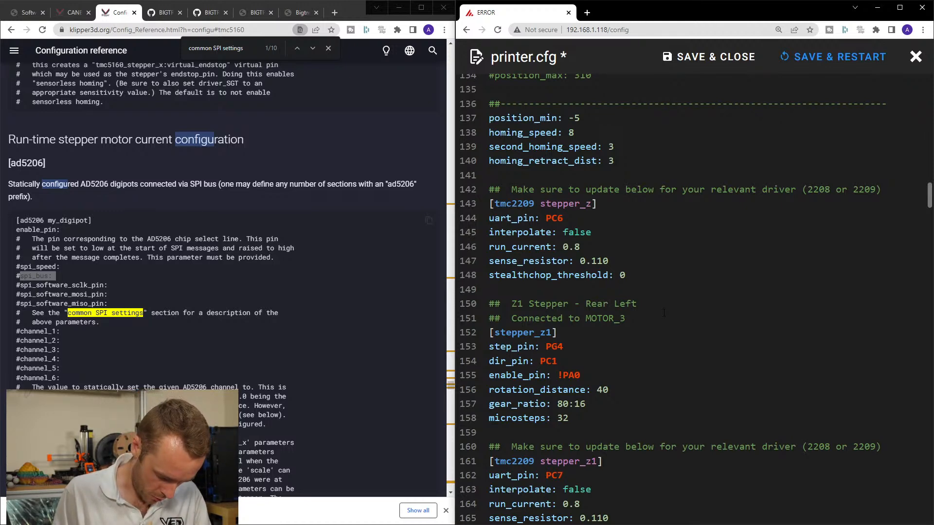
scroll(664, 313, "down", 7)
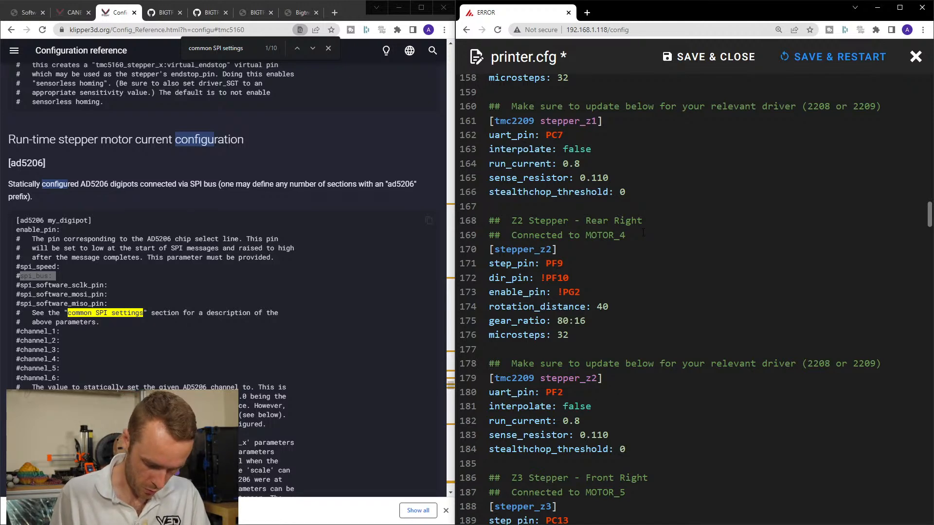
scroll(642, 233, "down", 5)
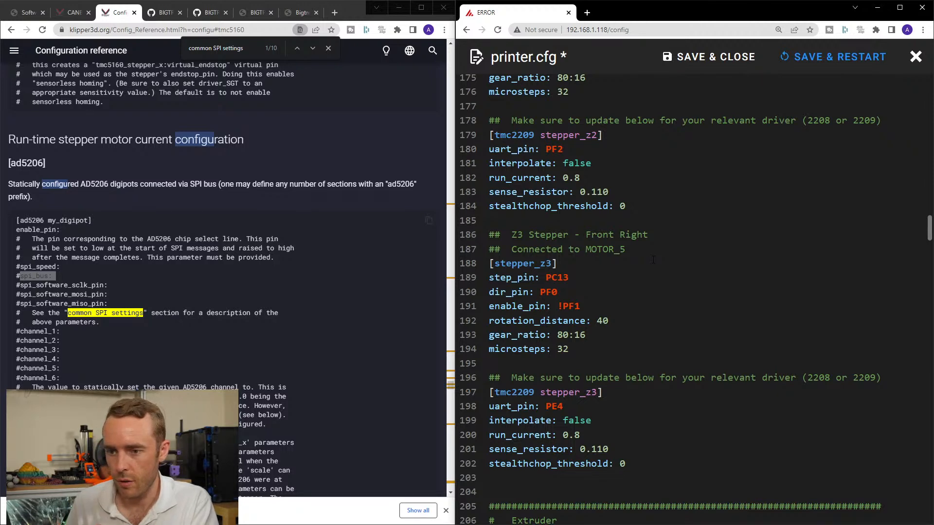
Look over the Configuration reference around the TMC5160 diag pins and ad5206 section, and bring up the Klipper CANBUS page.
left_click(297, 365)
scroll(148, 322, "down", 2)
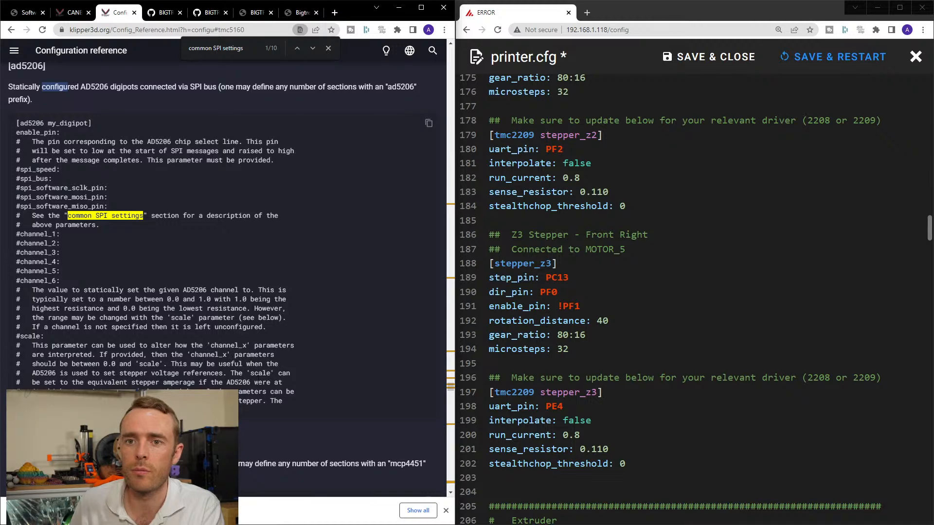
scroll(259, 391, "up", 7)
scroll(258, 392, "down", 3)
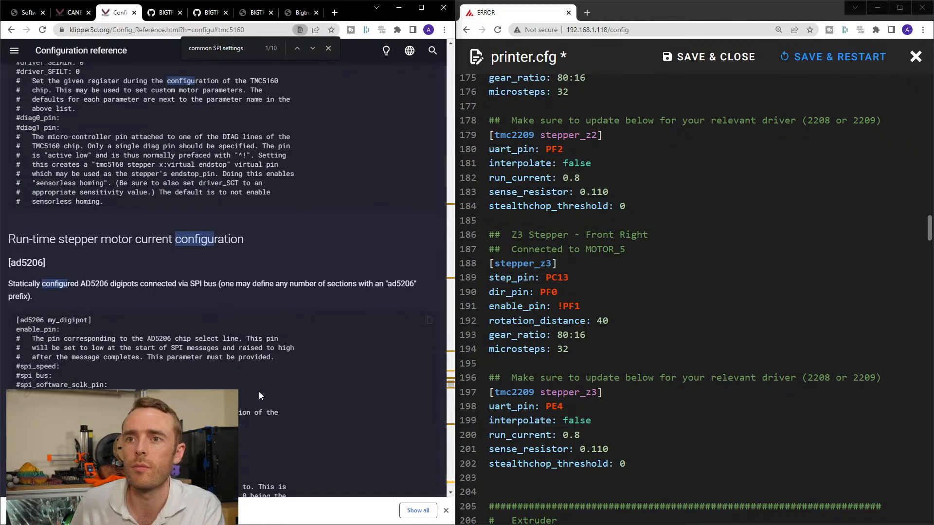
left_click(73, 12)
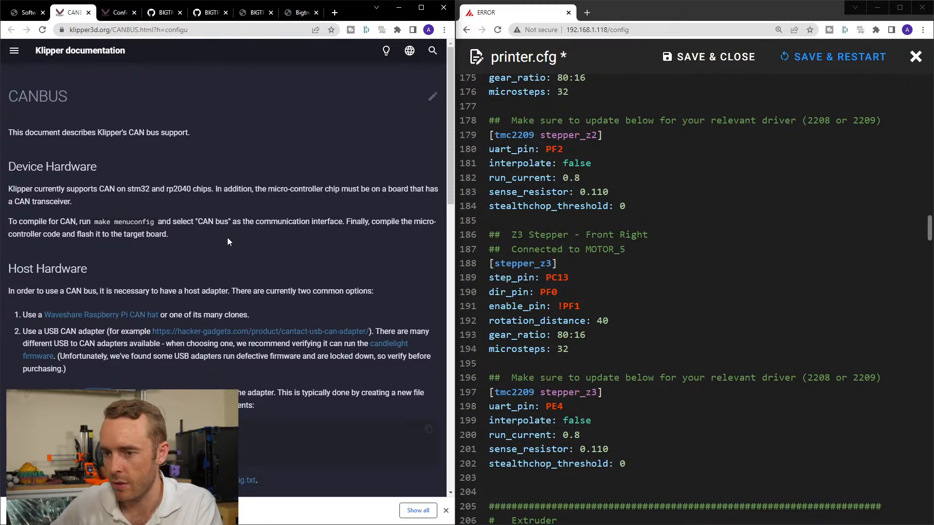
Examine the stepper_z settings in printer.cfg, including the full position_endstop comments and the position_max options per build size.
left_click(613, 321)
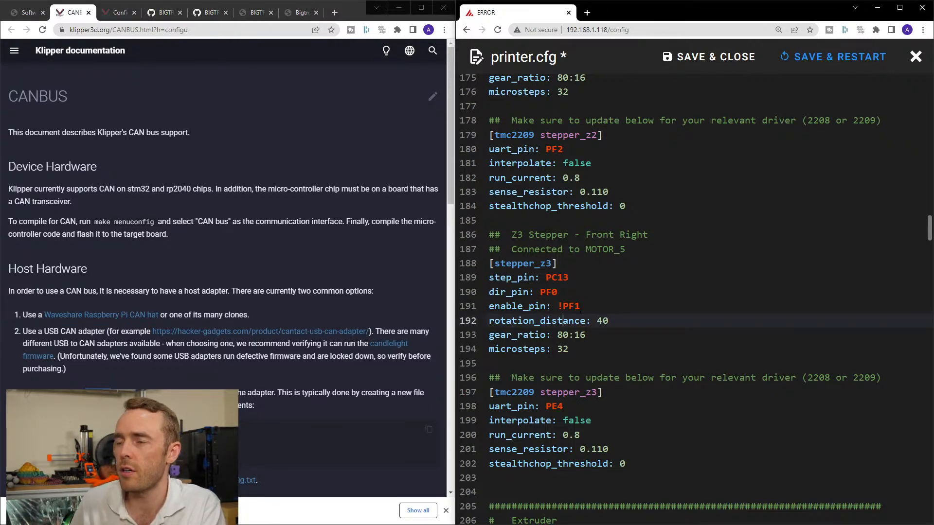
scroll(613, 320, "down", 1)
scroll(656, 263, "up", 5)
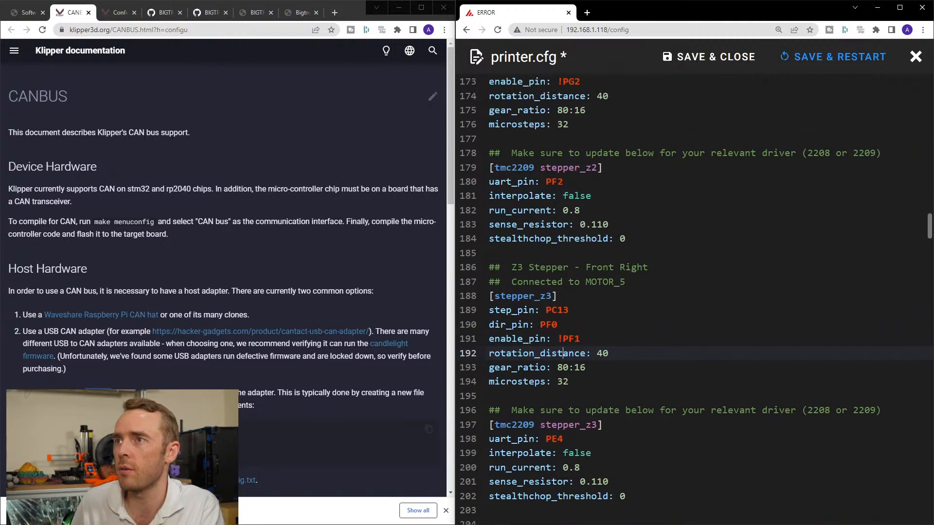
scroll(656, 274, "up", 15)
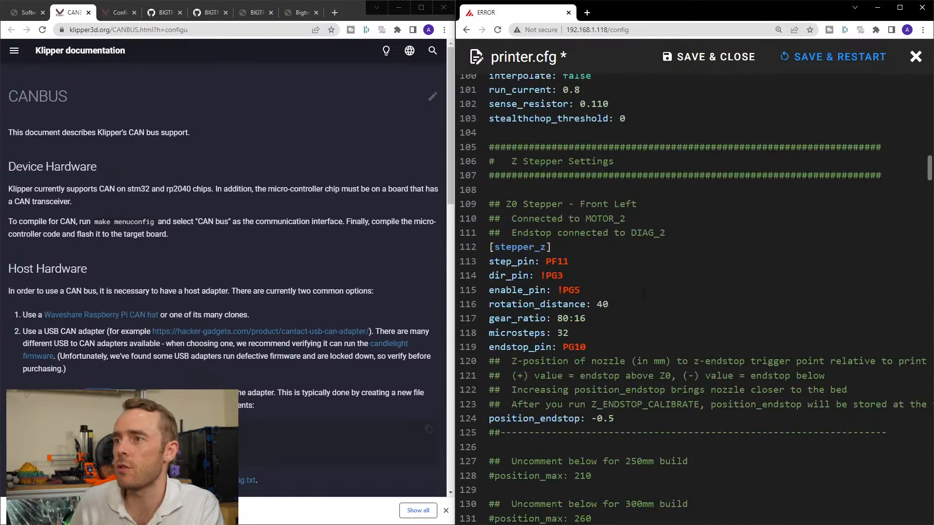
scroll(657, 274, "down", 3)
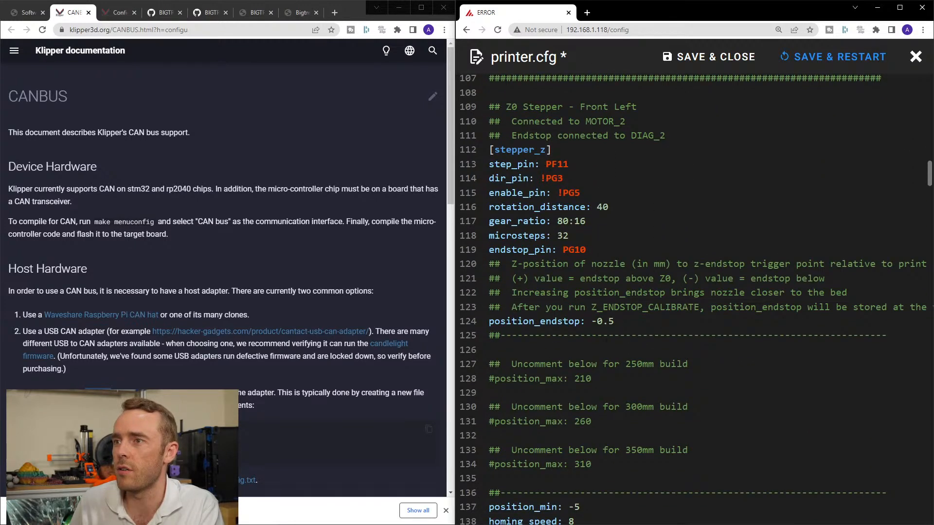
scroll(605, 345, "down", 1)
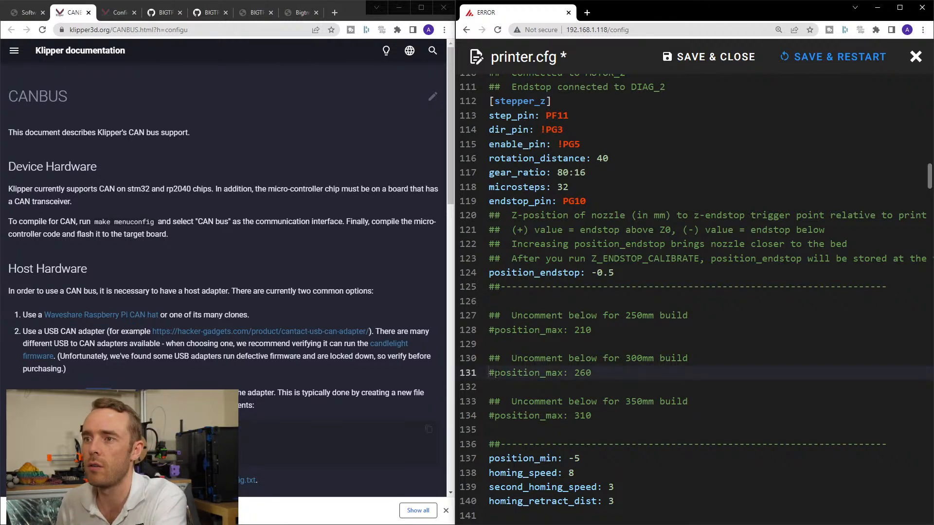
scroll(553, 331, "up", 5)
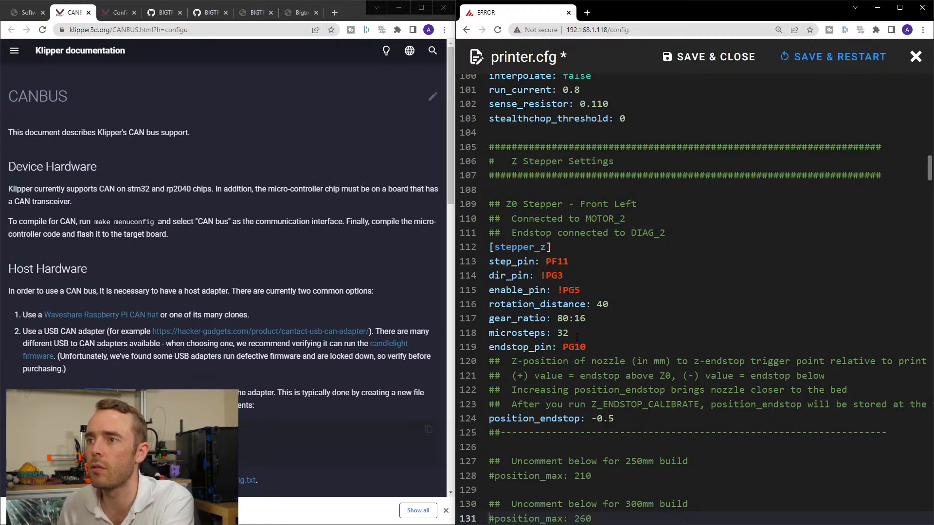
scroll(561, 291, "down", 1)
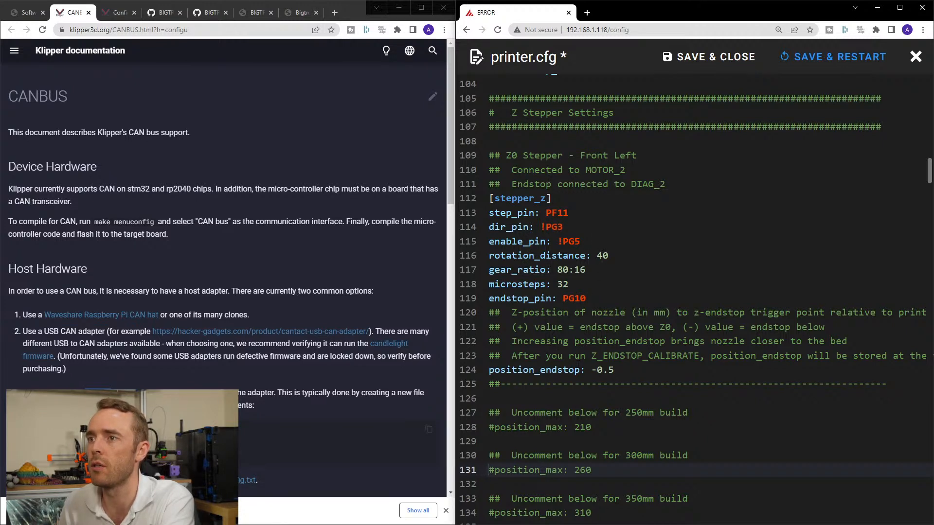
middle_click(630, 361)
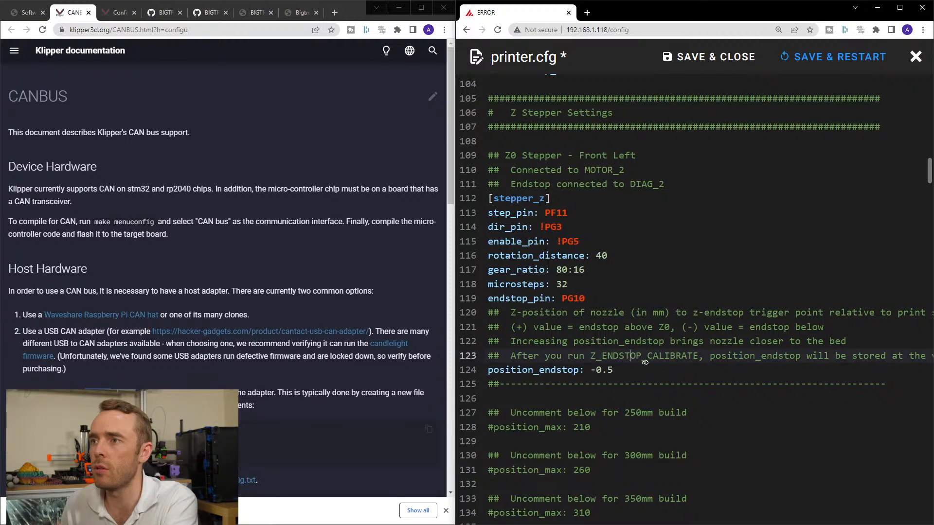
left_click(631, 369)
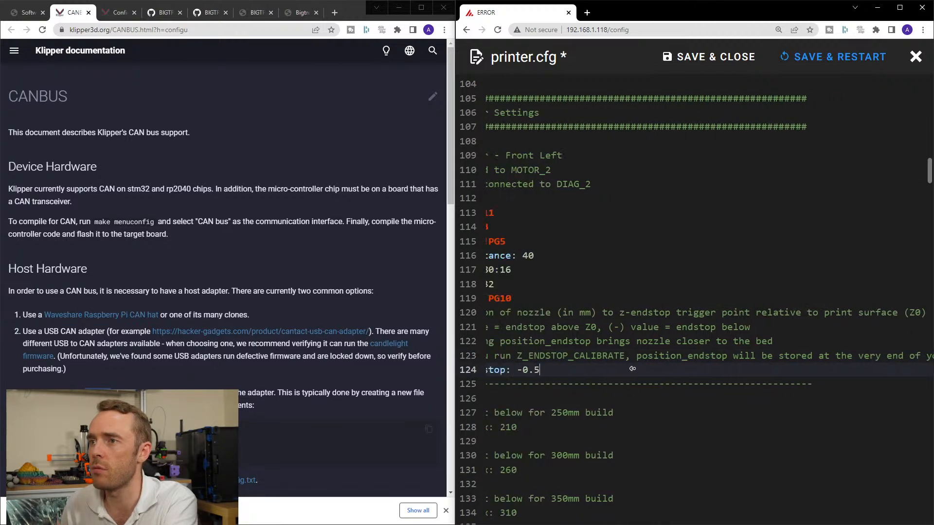
Read the full position_endstop comments in [stepper_z], including the Z_ENDSTOP_CALIBRATE note.
scroll(631, 369, "down", 1)
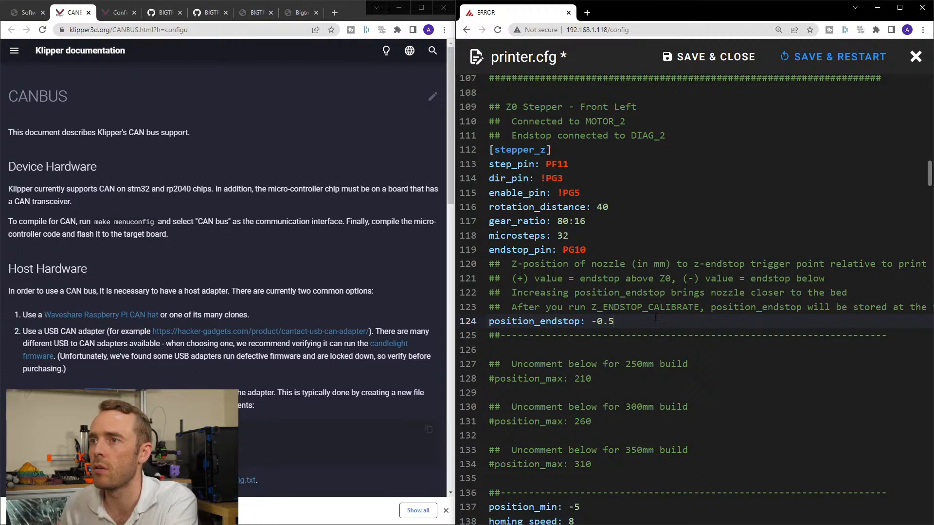
scroll(664, 320, "right", 2)
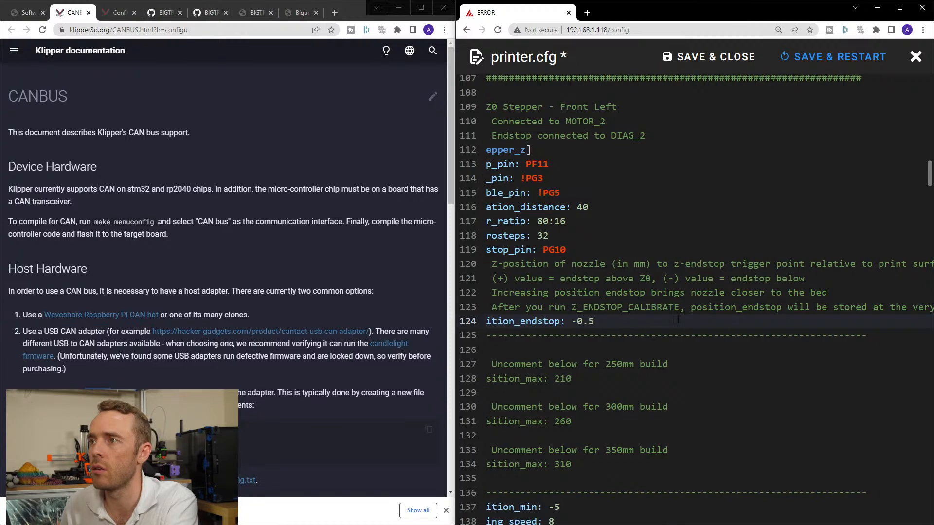
scroll(671, 322, "right", 1)
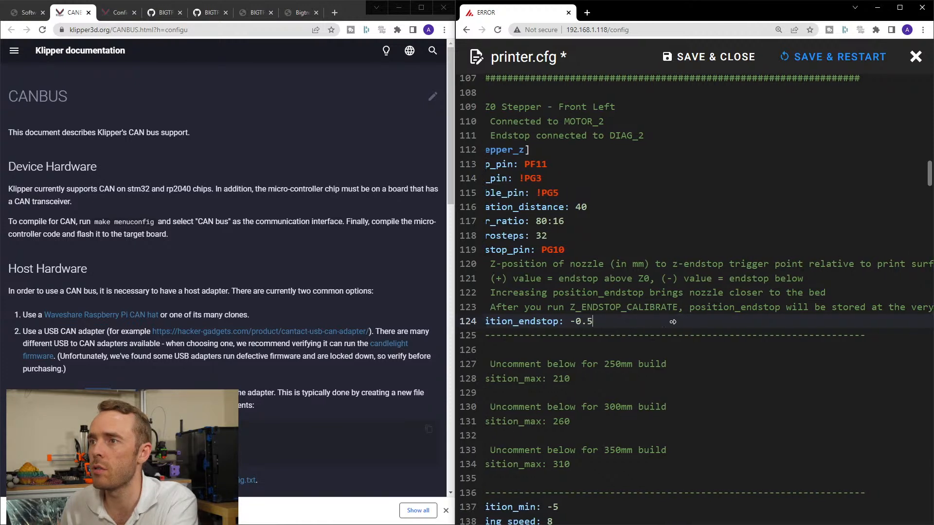
scroll(656, 321, "left", 3)
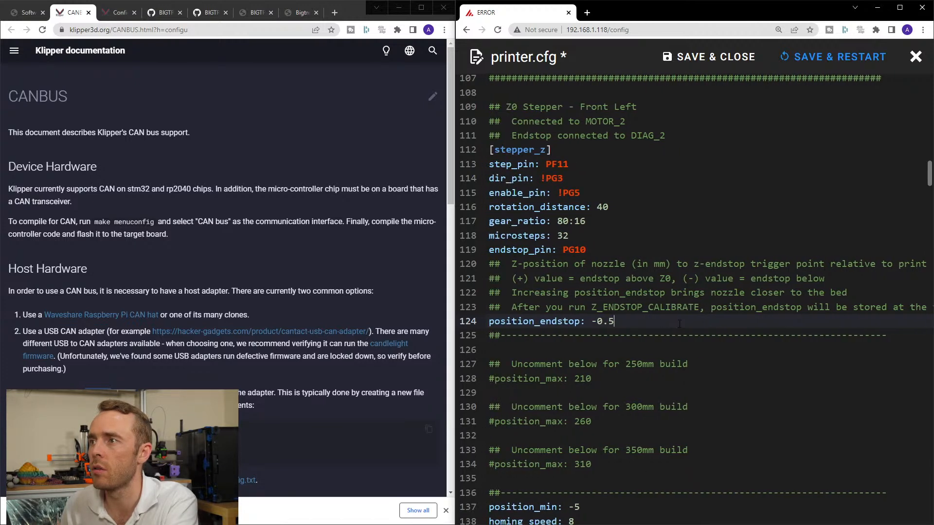
scroll(690, 324, "right", 1)
scroll(696, 324, "right", 10)
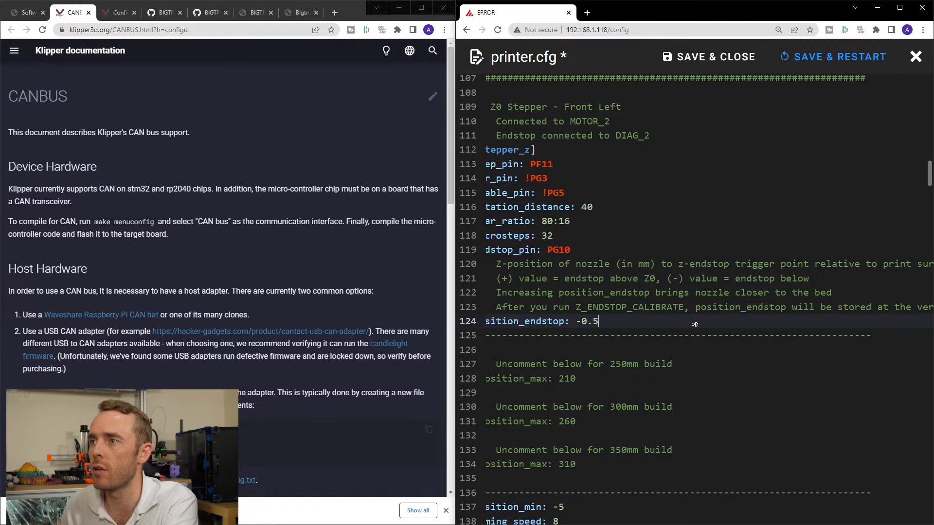
scroll(708, 324, "right", 4)
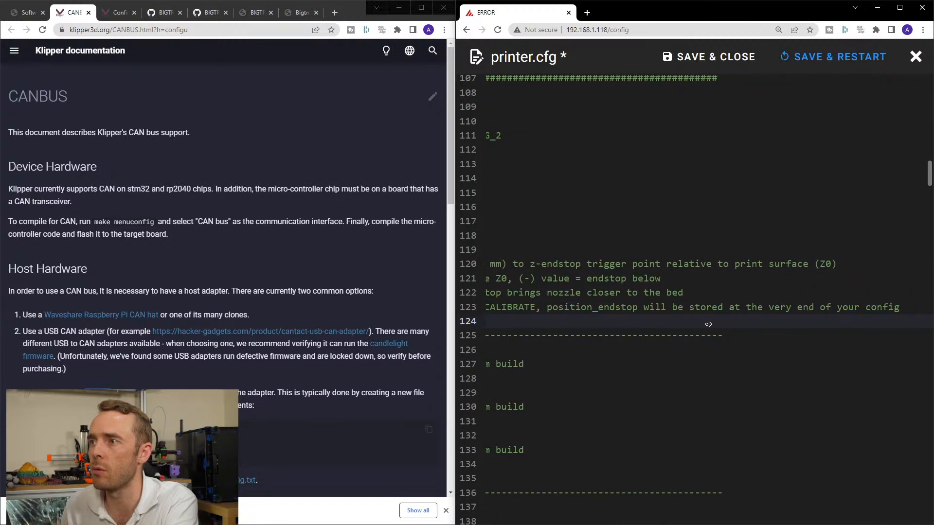
scroll(680, 322, "left", 14)
Uncomment position_max: 260 in [stepper_z] and remove the divider, the 250mm build option and the 300mm comment above it.
scroll(629, 317, "down", 1)
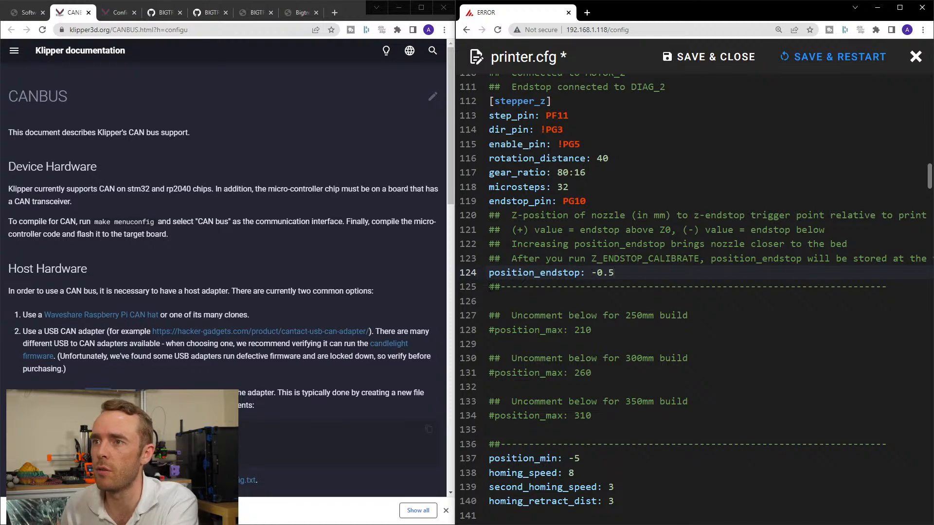
left_click_drag(490, 288, 688, 359)
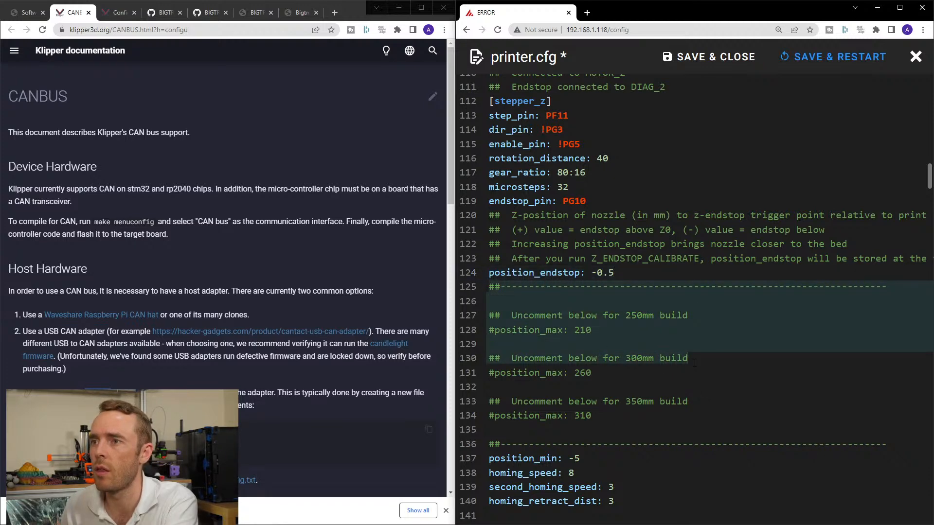
key("BackSpace")
key("Delete")
key("Delete")
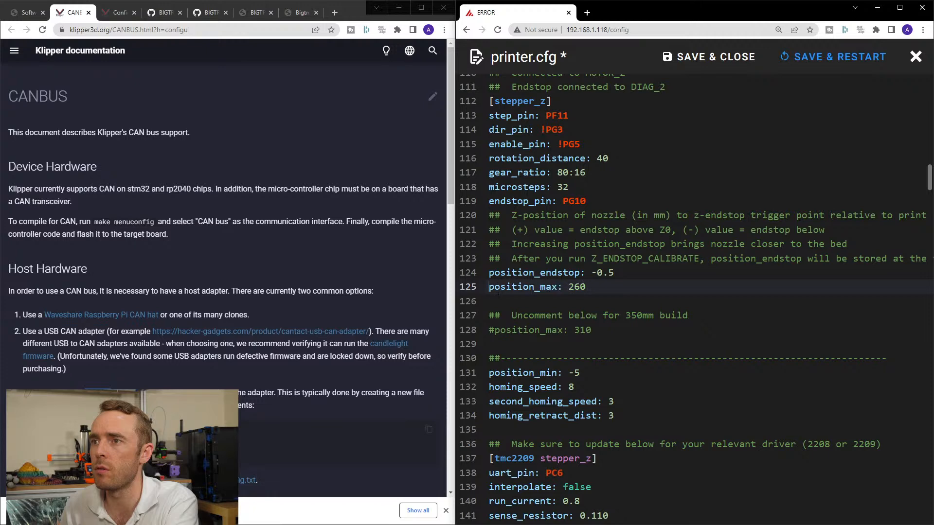
Delete the 350mm build option and the closing divider between position_max and position_min in [stepper_z].
key("Down")
left_click_drag(517, 300, 888, 358)
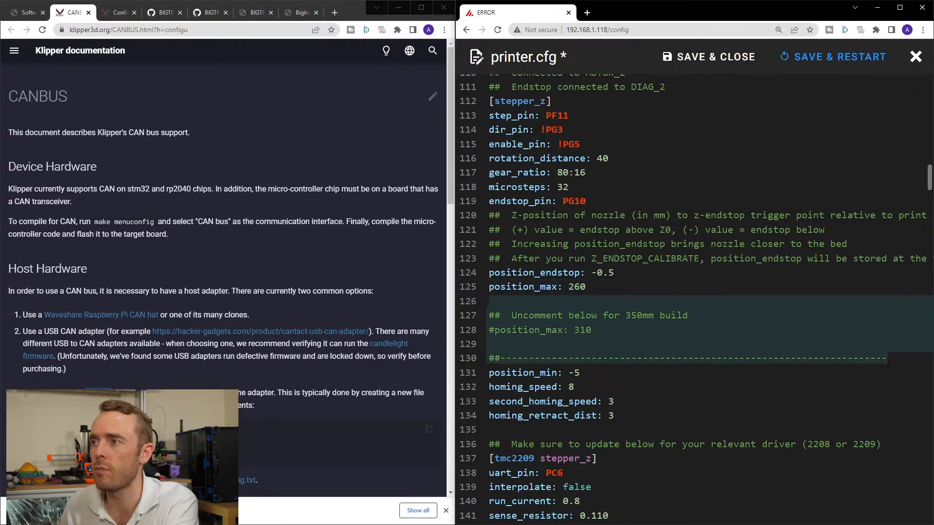
key("BackSpace")
key("Delete")
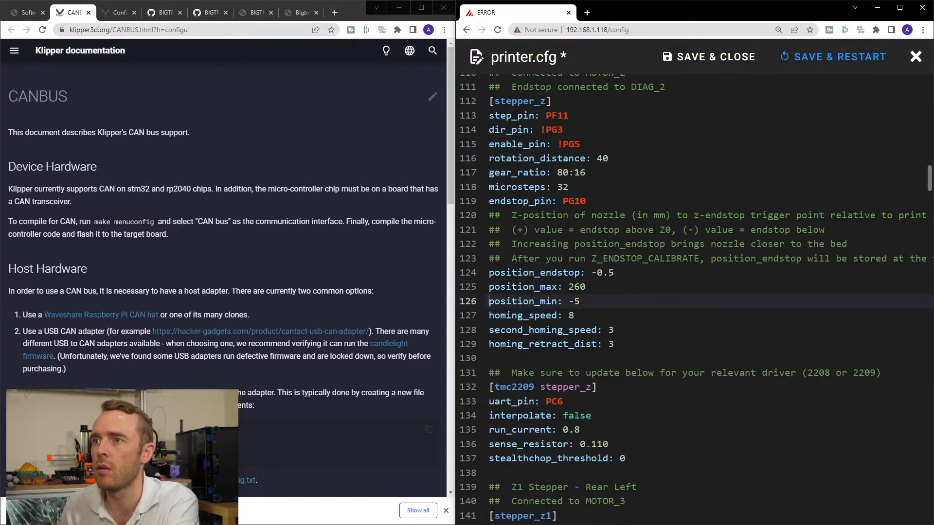
Review the stepper_z homing settings and the stepper and tmc2209 sections through stepper_z3.
left_click(584, 310)
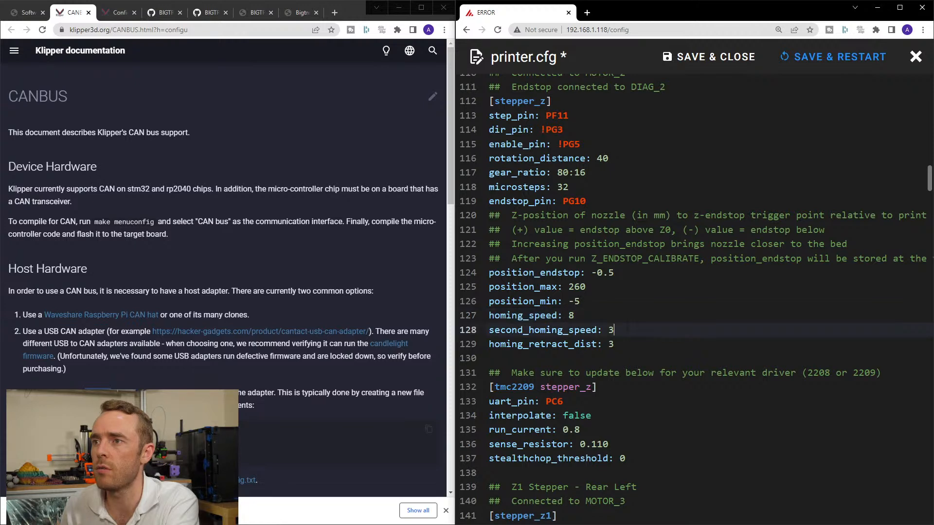
left_click(627, 343)
scroll(630, 340, "down", 3)
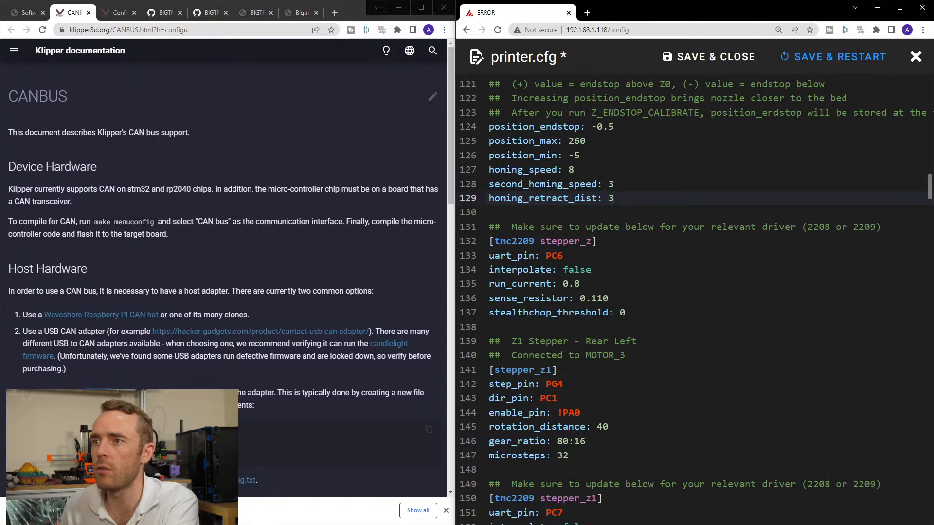
scroll(631, 339, "down", 2)
scroll(594, 335, "down", 4)
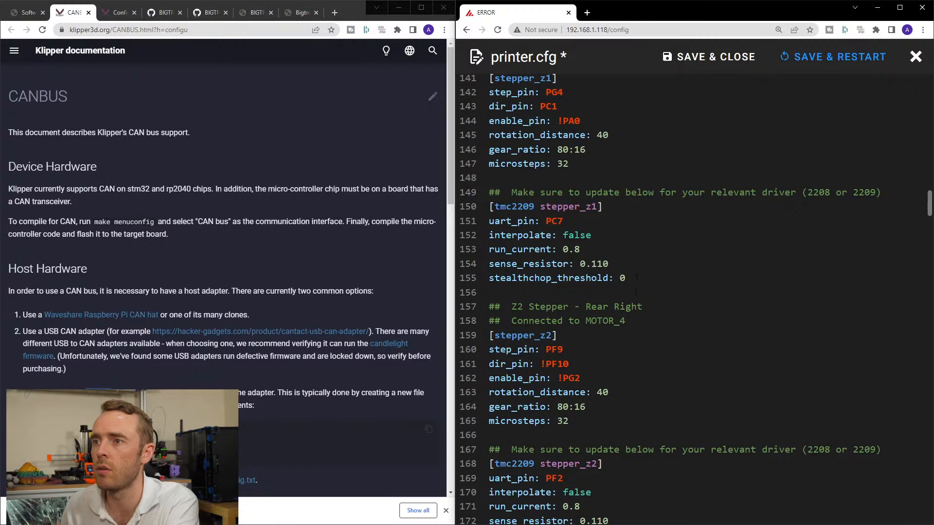
scroll(636, 277, "up", 5)
scroll(636, 300, "down", 4)
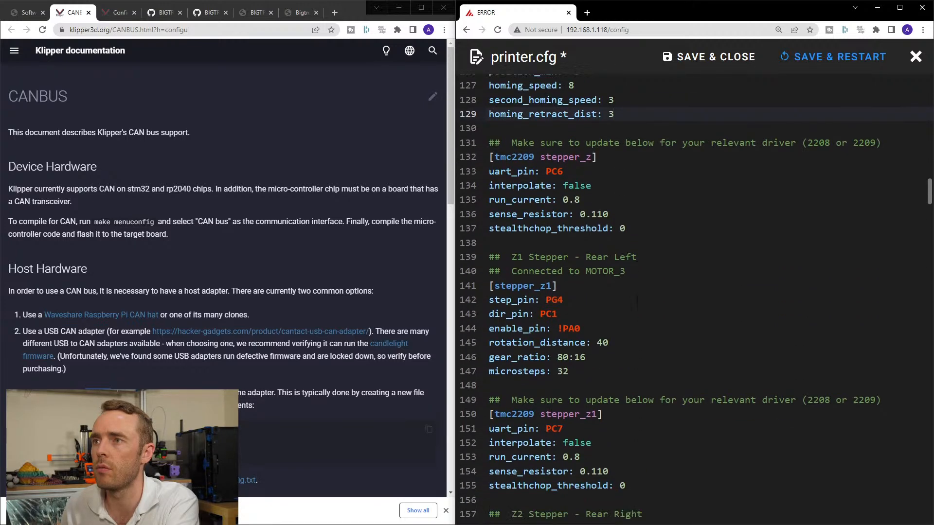
scroll(636, 301, "down", 4)
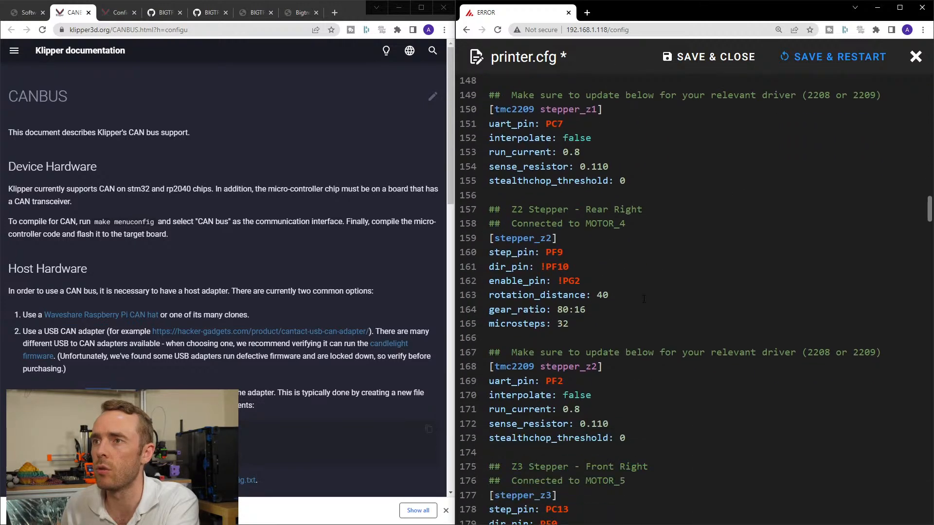
scroll(644, 298, "down", 3)
scroll(643, 298, "down", 3)
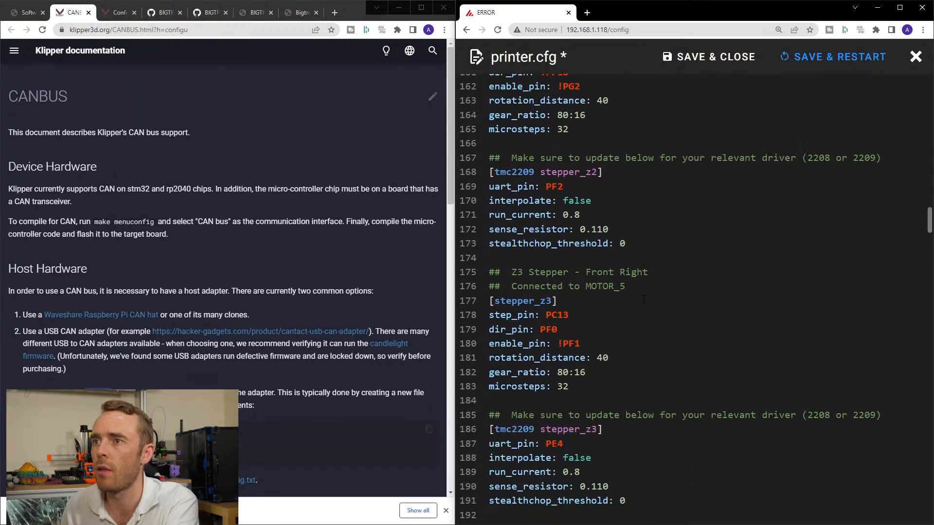
Examine the [extruder] pin settings in printer.cfg and the host hardware notes on the Klipper CANBUS page.
scroll(643, 299, "down", 12)
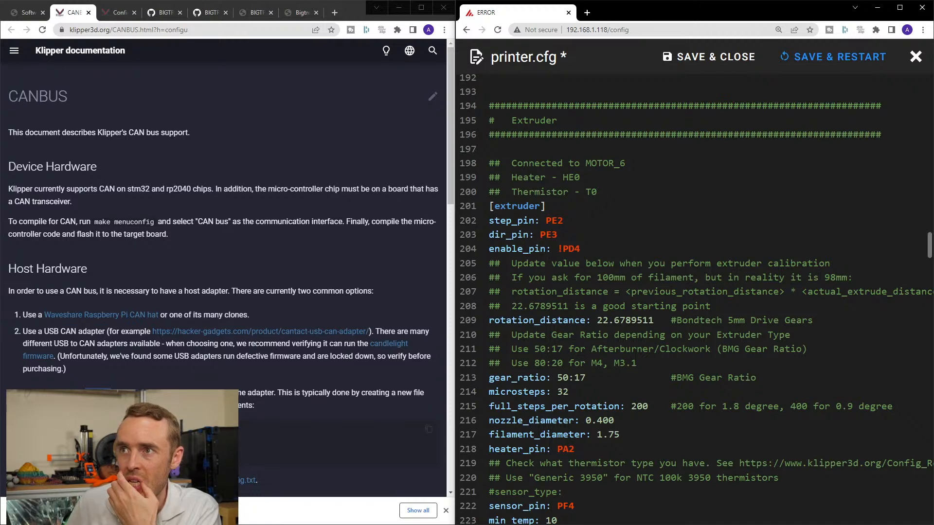
left_click_drag(589, 249, 485, 217)
left_click(608, 221)
scroll(612, 243, "up", 3)
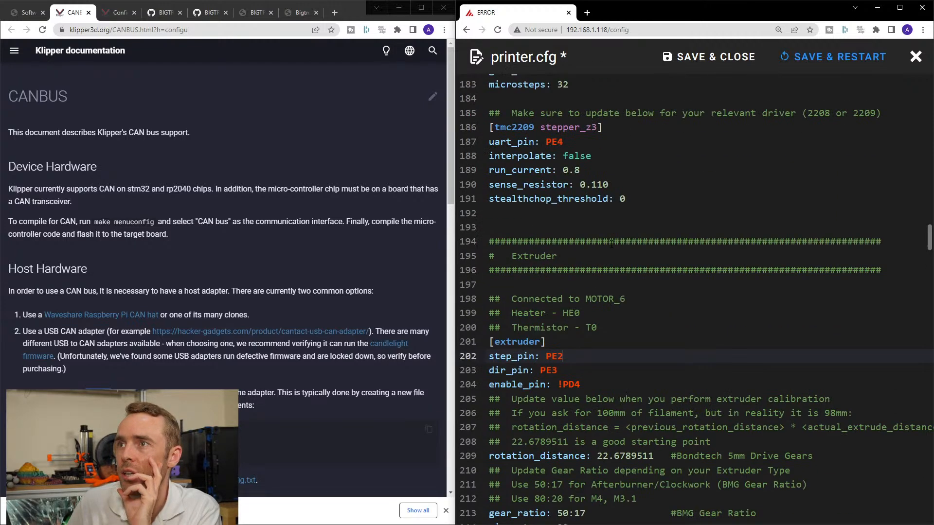
scroll(612, 243, "up", 2)
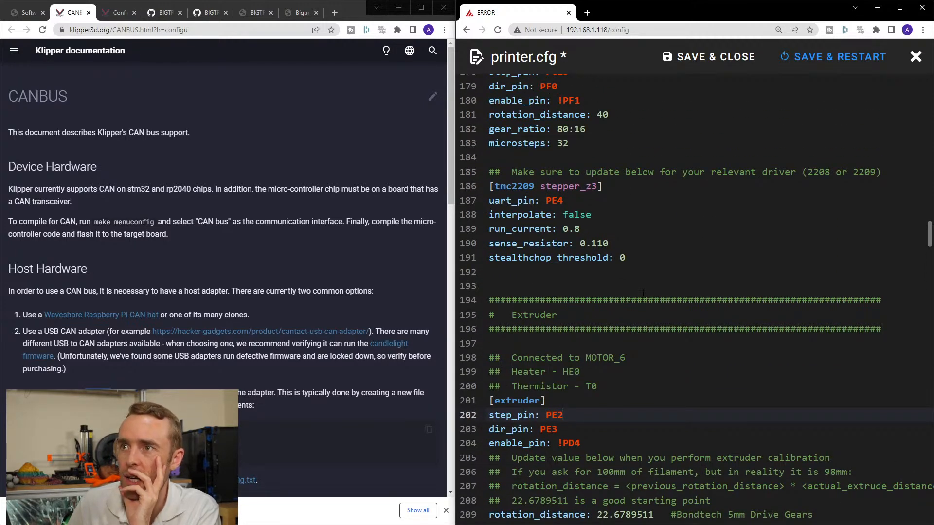
left_click(214, 297)
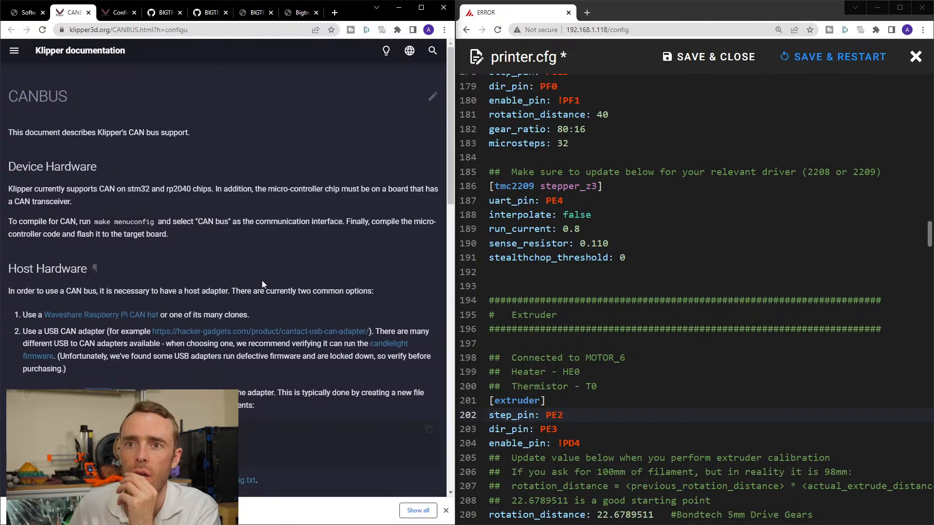
scroll(278, 273, "down", 2)
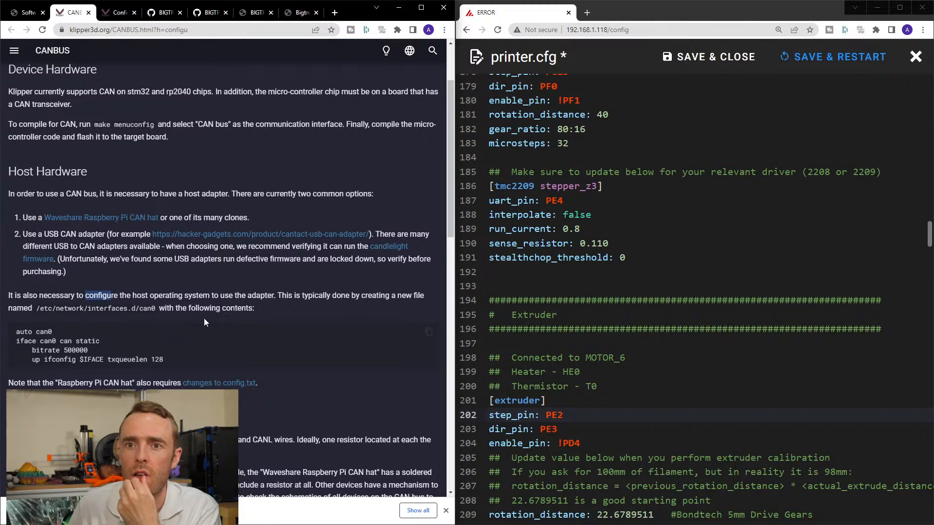
scroll(207, 319, "up", 2)
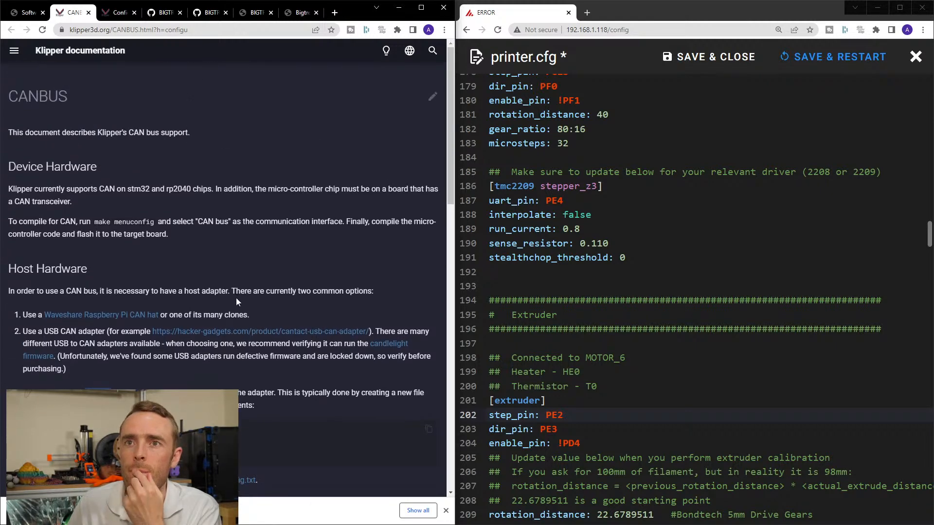
scroll(580, 323, "up", 2)
scroll(580, 322, "down", 3)
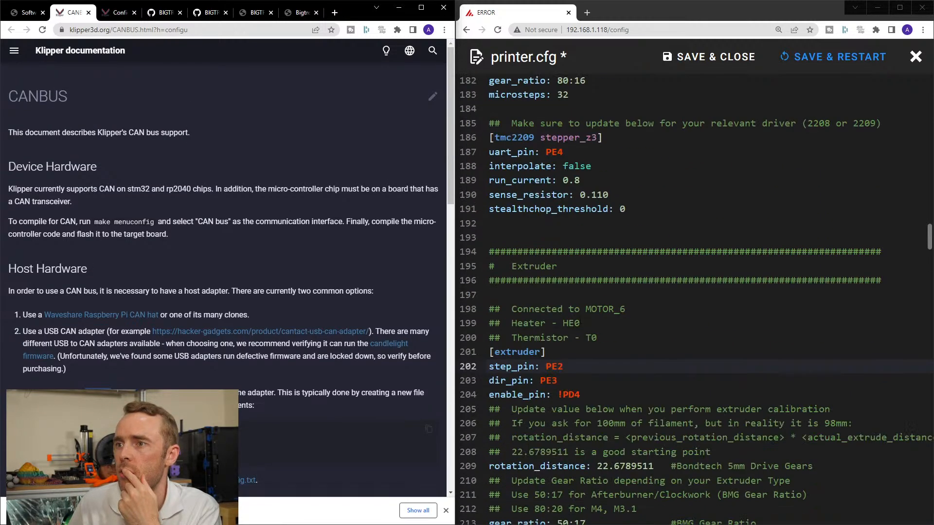
Inspect the [extruder] step, direction and enable pins and the [tmc2209 extruder] driver section.
left_click_drag(582, 395, 483, 358)
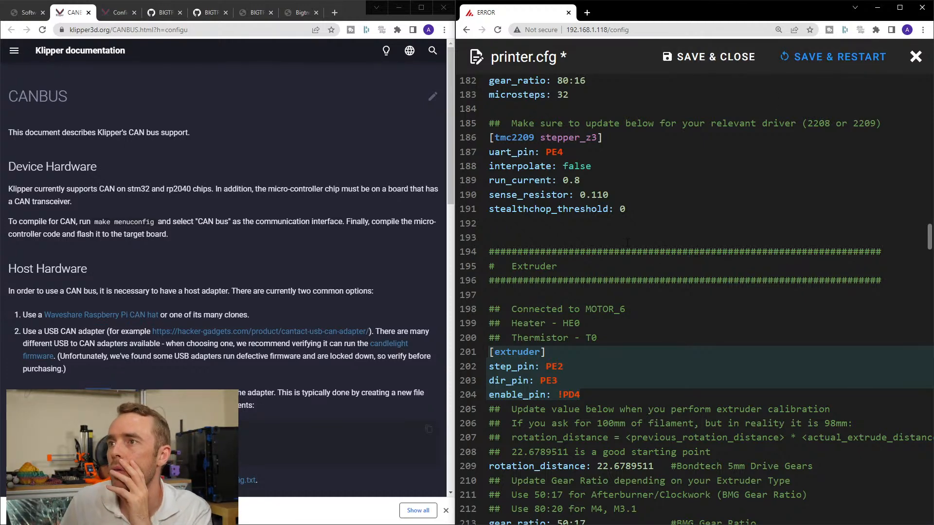
scroll(627, 242, "down", 2)
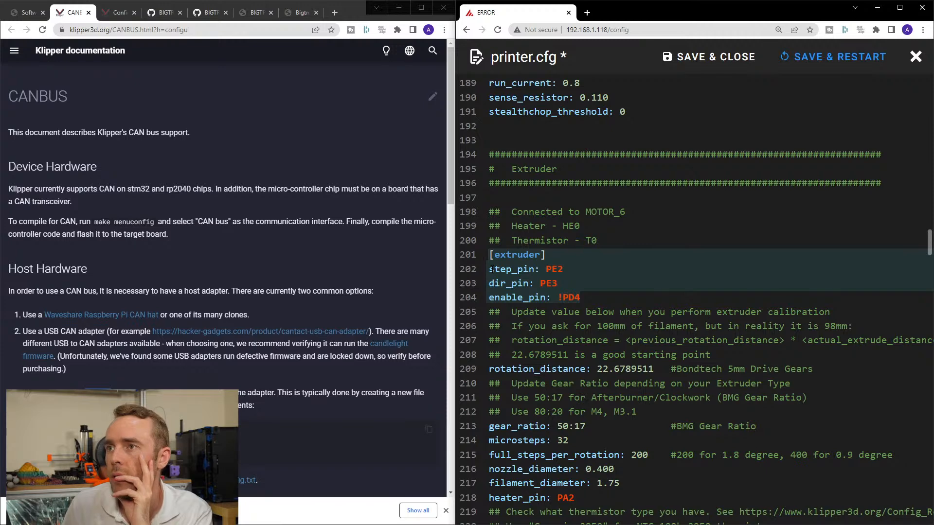
left_click(624, 268)
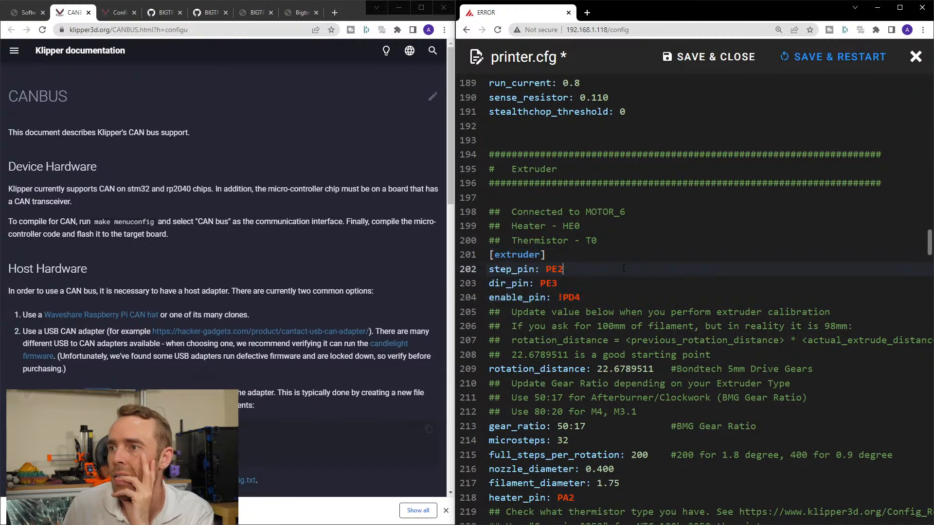
scroll(624, 268, "down", 8)
scroll(652, 267, "down", 3)
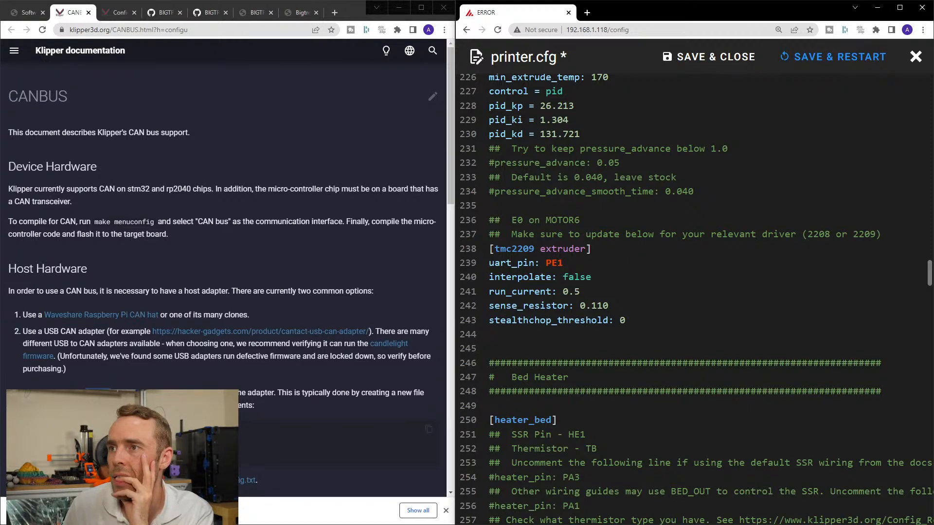
left_click_drag(651, 320, 477, 245)
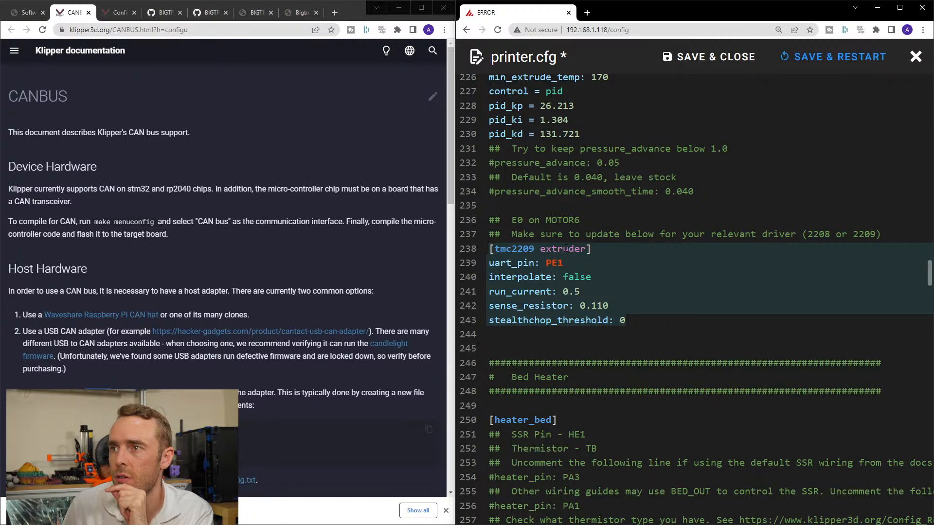
left_click(506, 247)
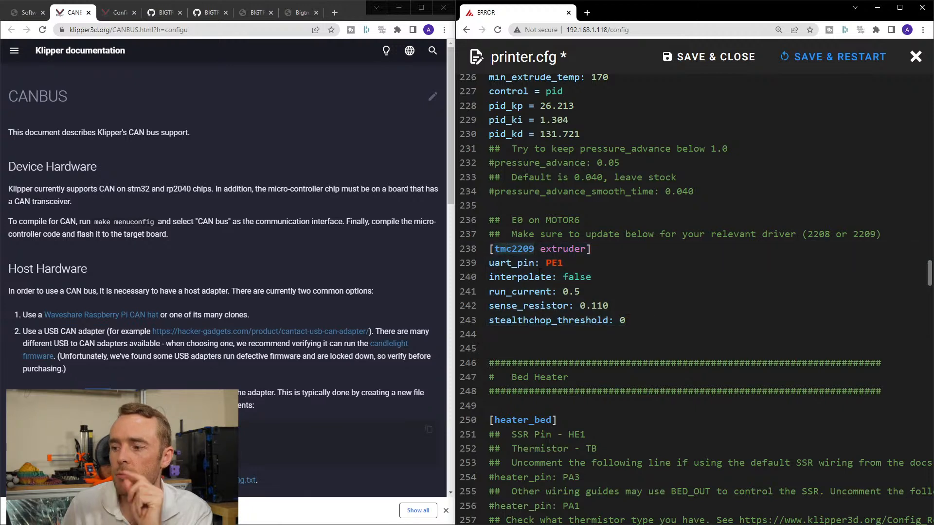
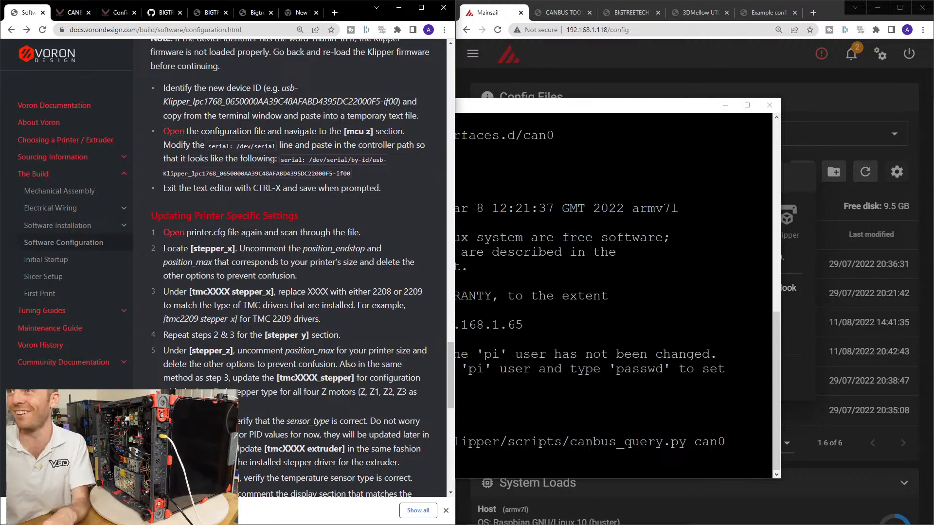
Bring up the EBB36 CAN manual's Firmware Compilation section and arrange it beside the inactive PuTTY terminal.
left_click_drag(498, 108, 522, 123)
left_click(308, 88)
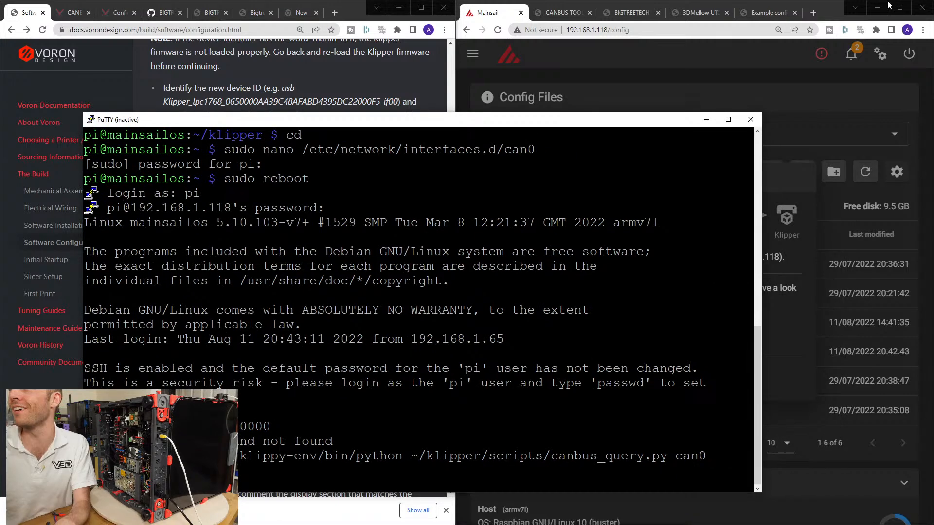
left_click(878, 7)
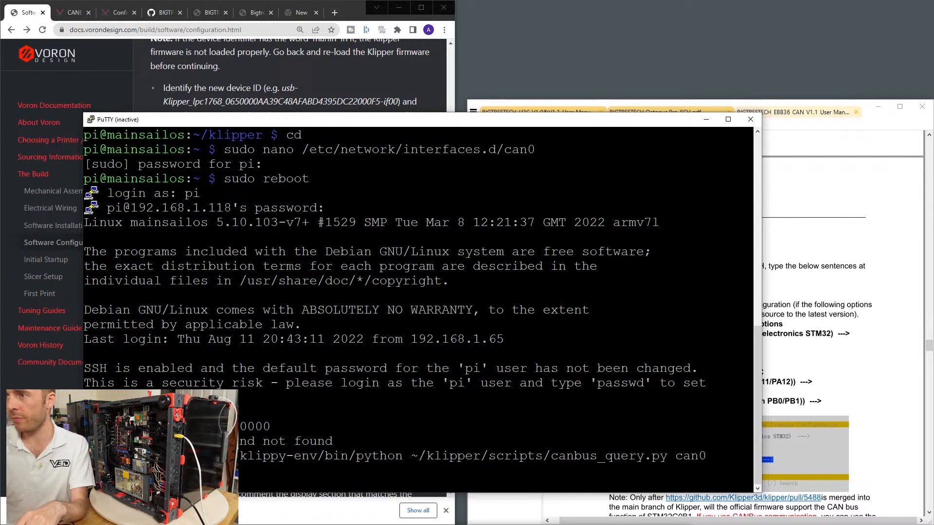
left_click(810, 101)
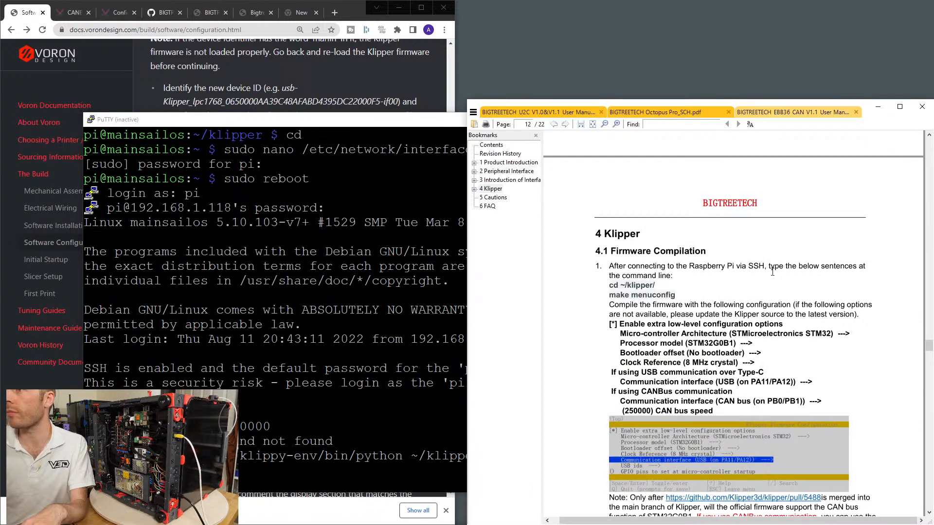
scroll(766, 282, "down", 1)
left_click_drag(798, 99, 728, 3)
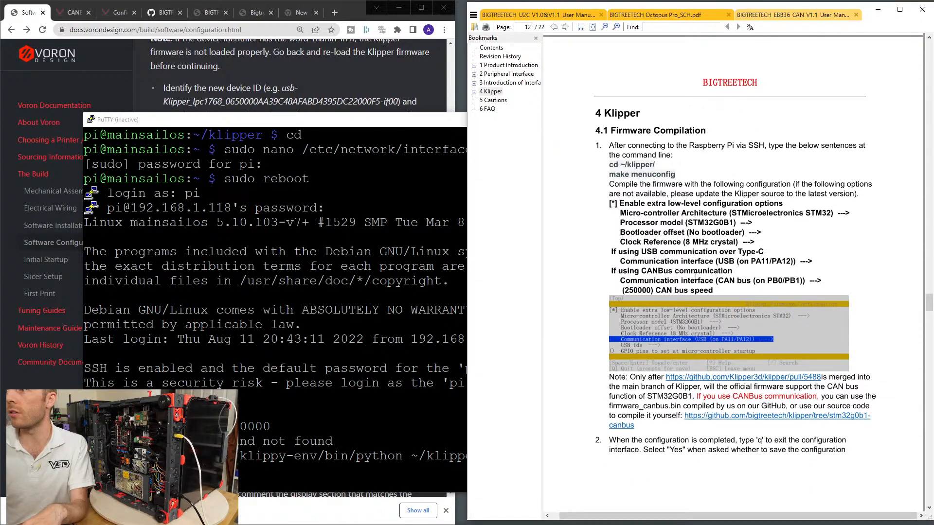
left_click_drag(395, 117, 358, 103)
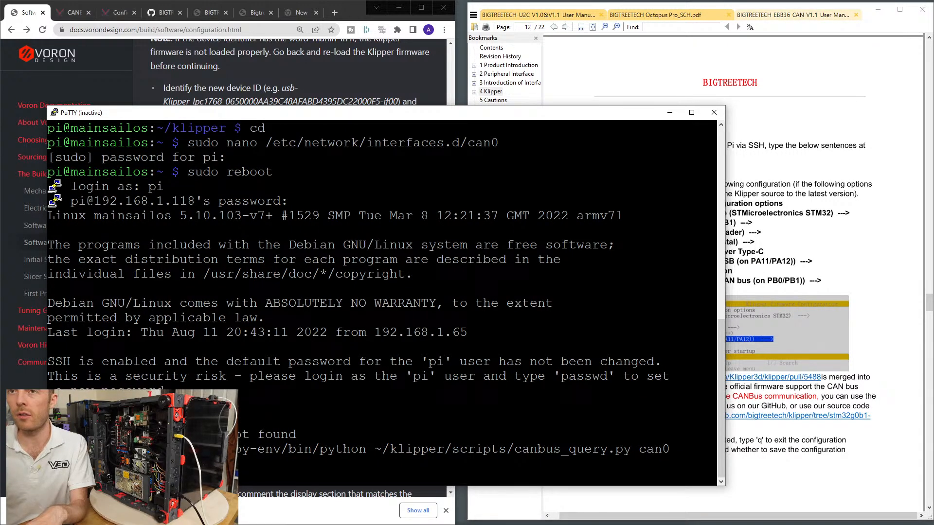
Restart the inactive PuTTY session to the printer host.
right_click(512, 116)
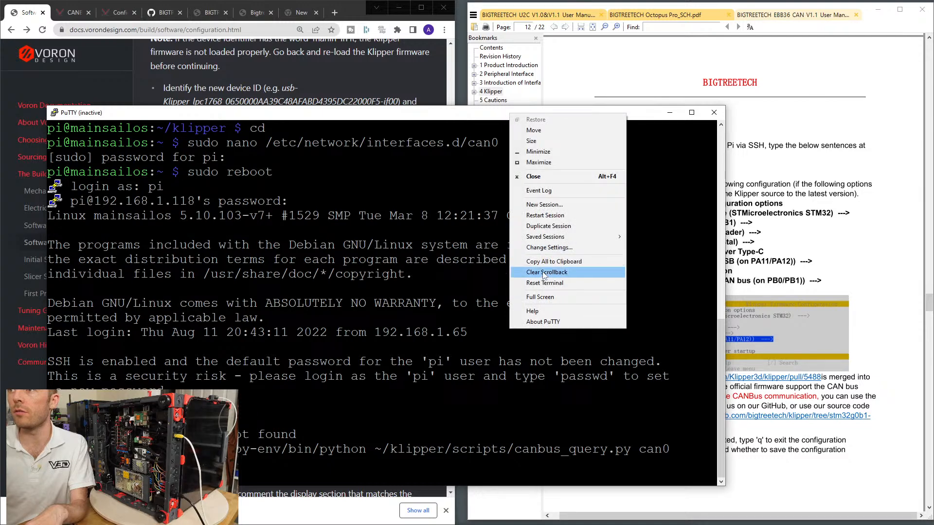
left_click(545, 215)
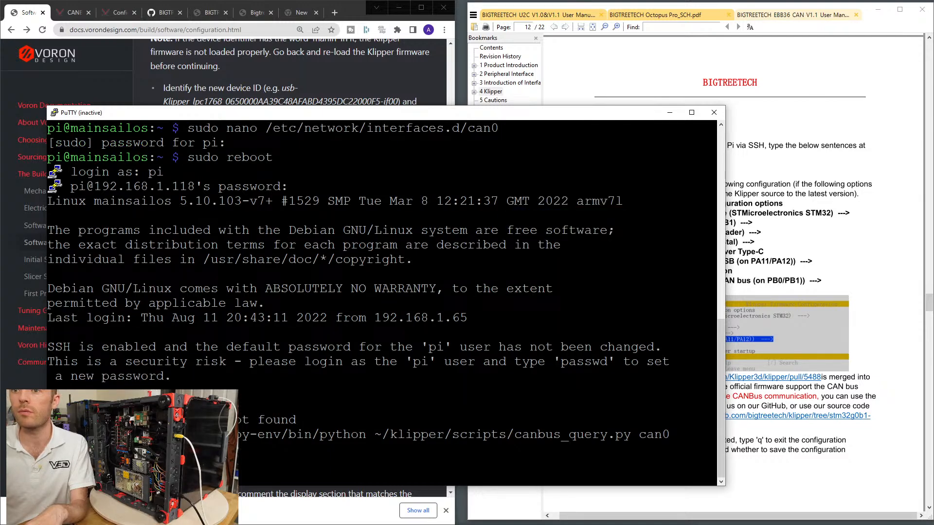
left_click(713, 112)
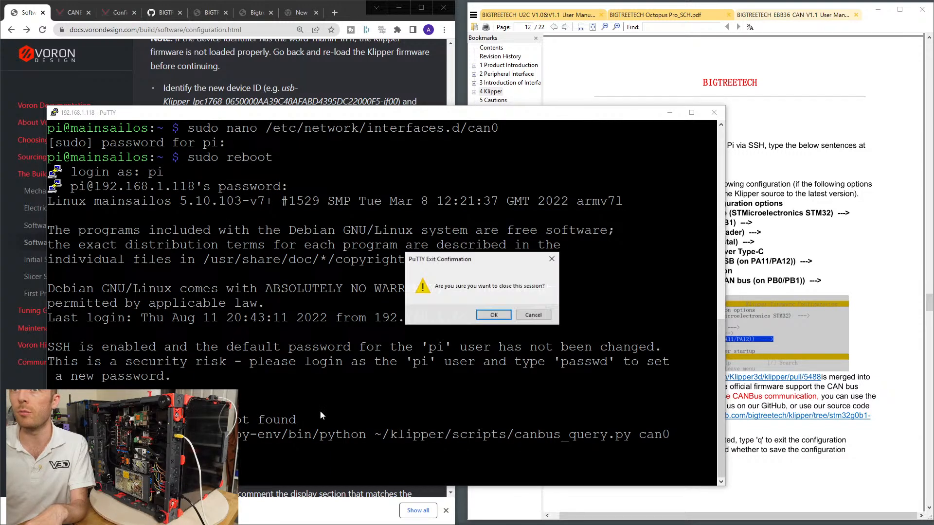
left_click(532, 314)
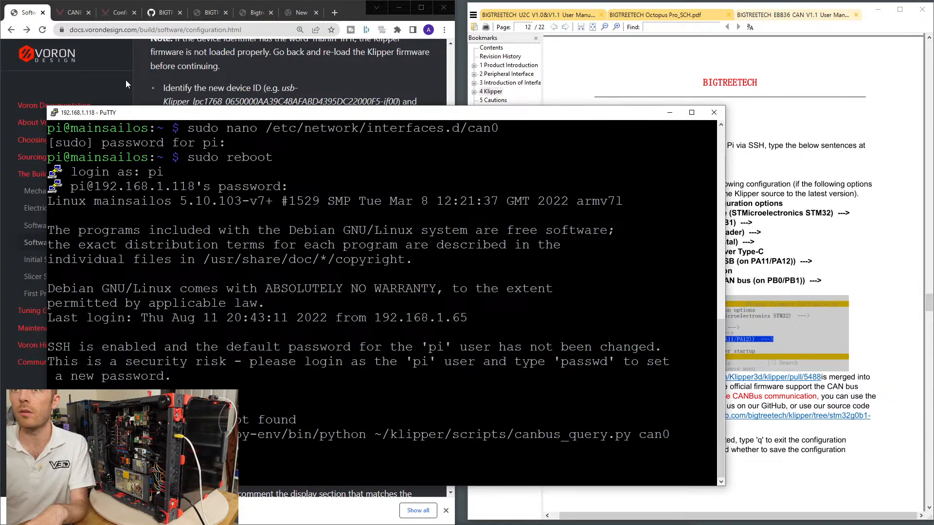
right_click(127, 119)
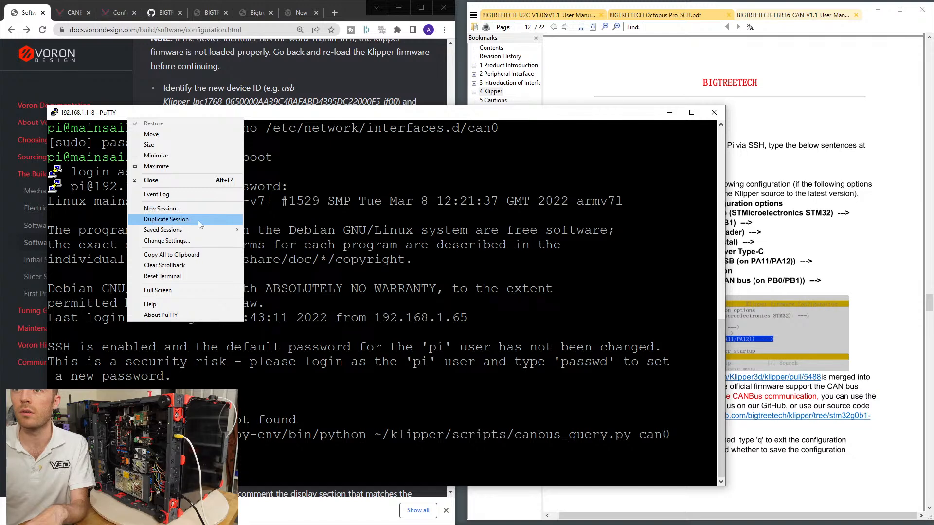
left_click(188, 208)
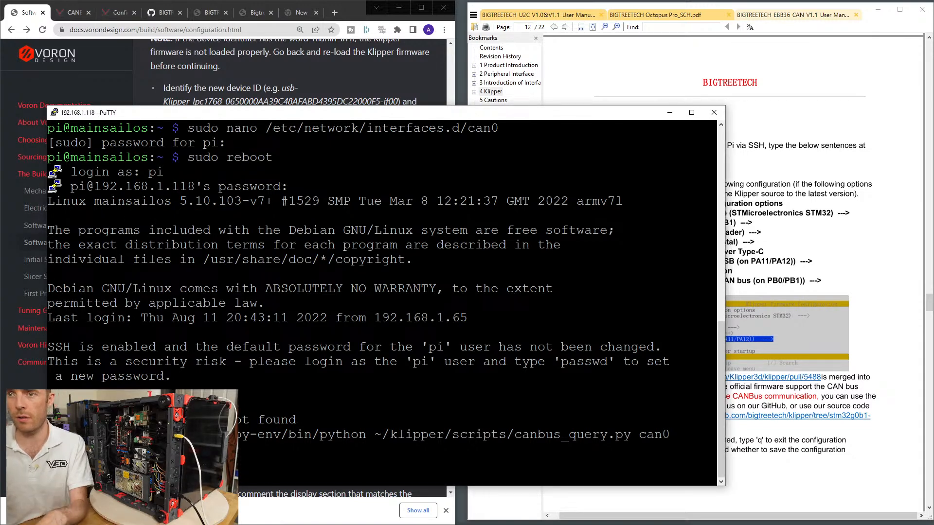
Log in to the printer host as pi with the account password.
key("Return")
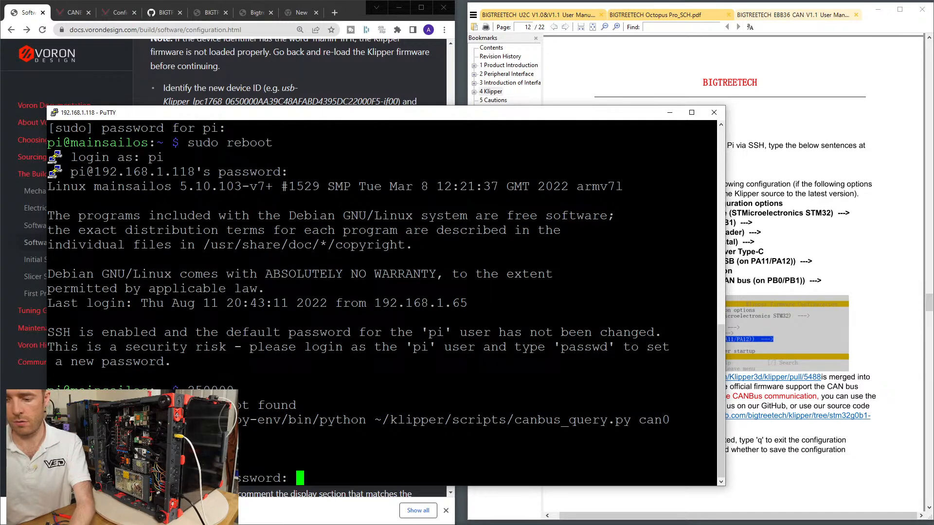
key("Return")
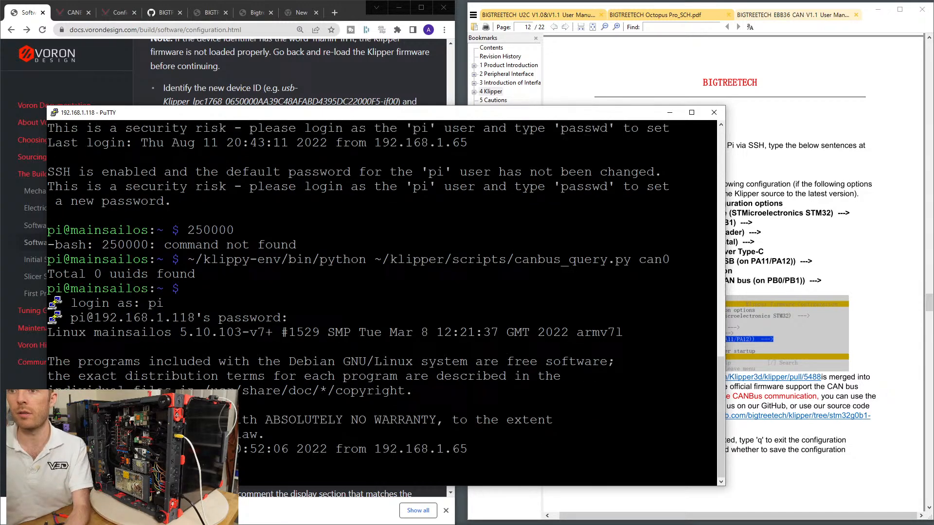
Copy the cd ~/klipper/ command from the EBB36 manual and run it in the terminal.
left_click(811, 249)
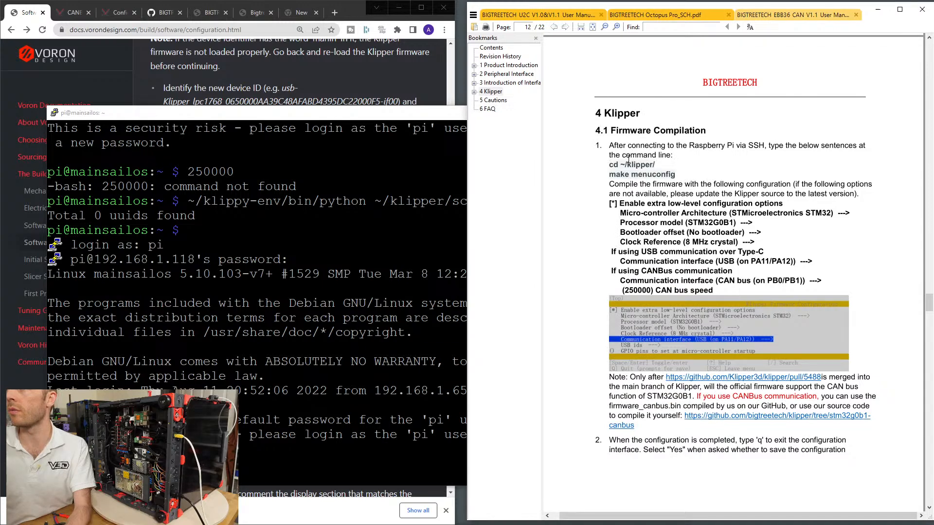
left_click_drag(610, 165, 655, 165)
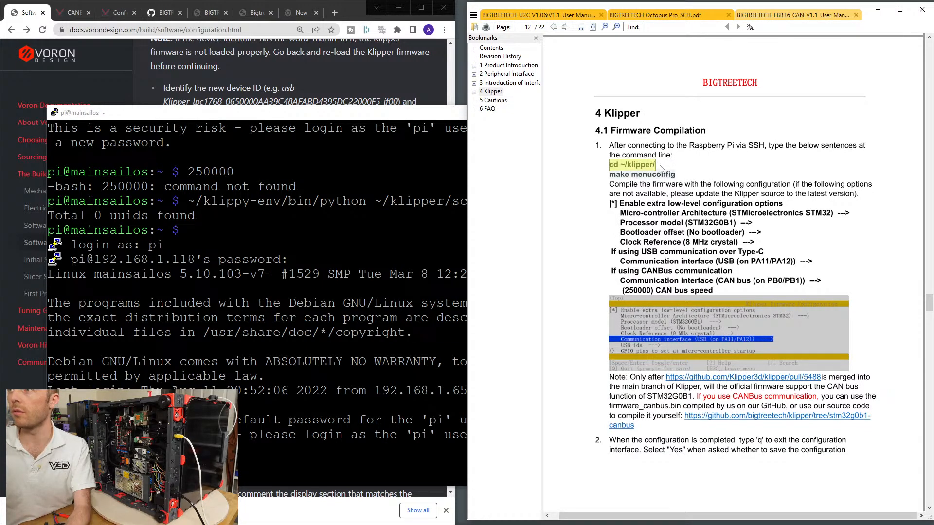
right_click(389, 302)
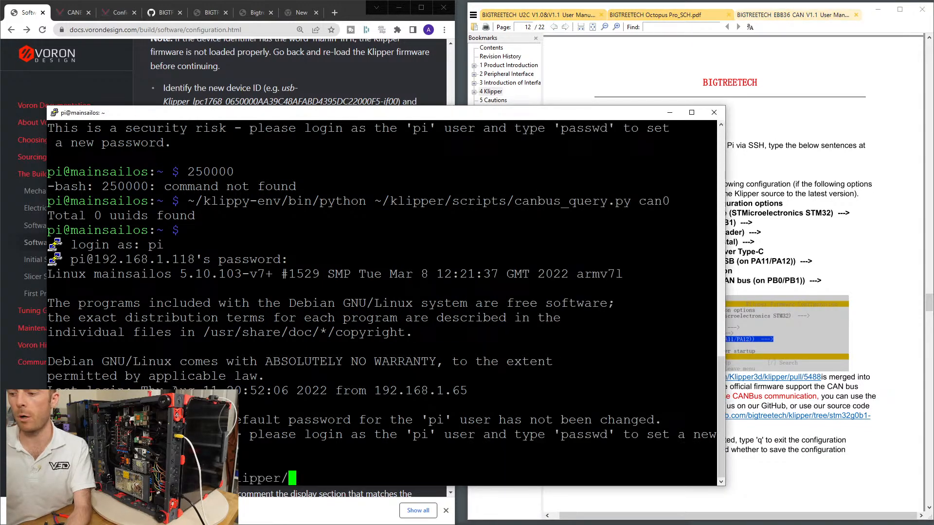
key("Return")
Copy the make menuconfig command from the manual and run it in the Klipper directory.
left_click(728, 212)
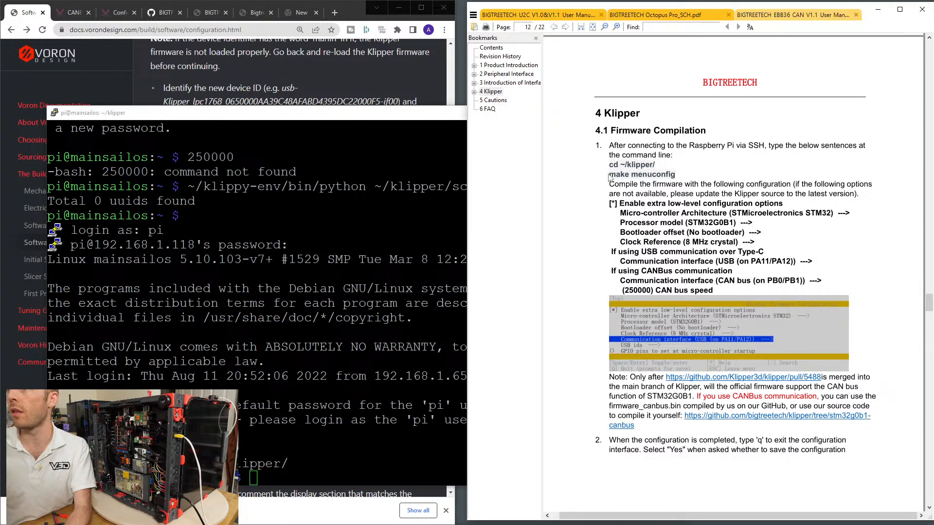
left_click_drag(610, 175, 674, 175)
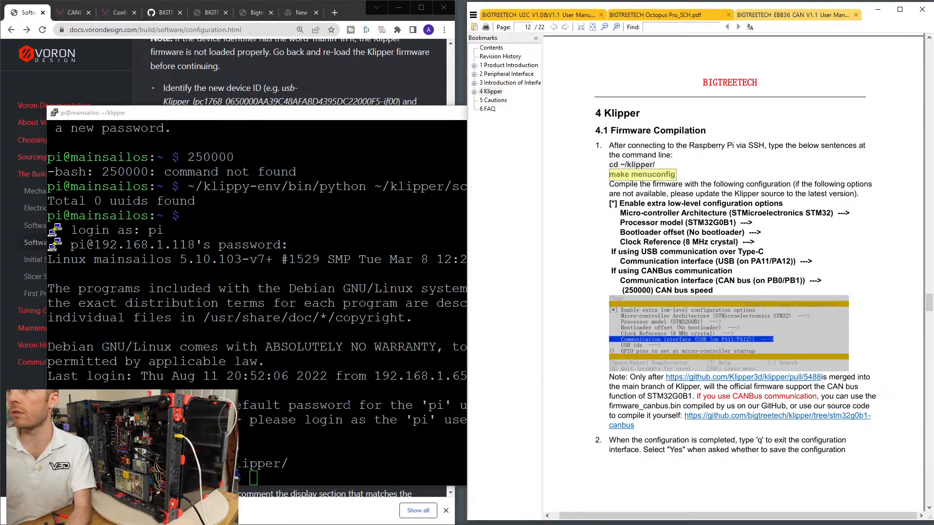
right_click(279, 478)
key("Return")
Move and narrow the terminal window so the manual's firmware settings stay readable beside it.
left_click(746, 203)
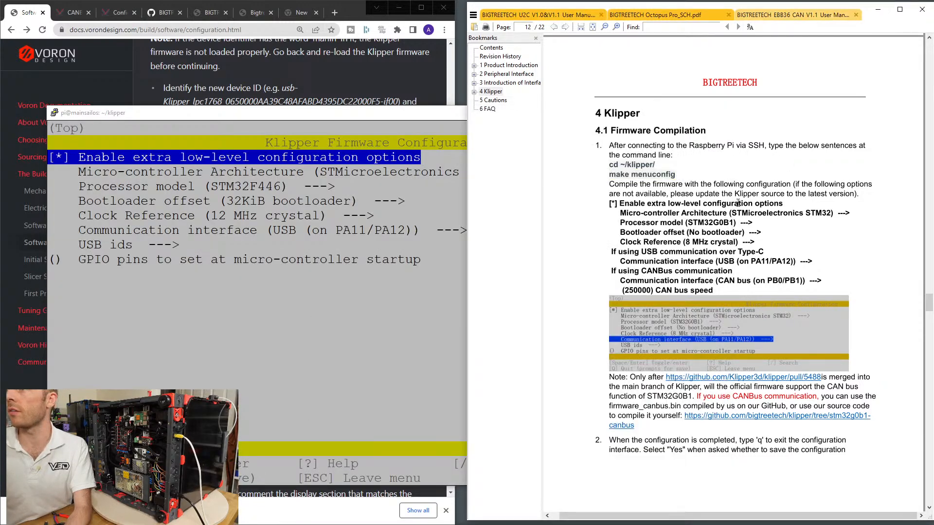
left_click_drag(397, 117, 360, 115)
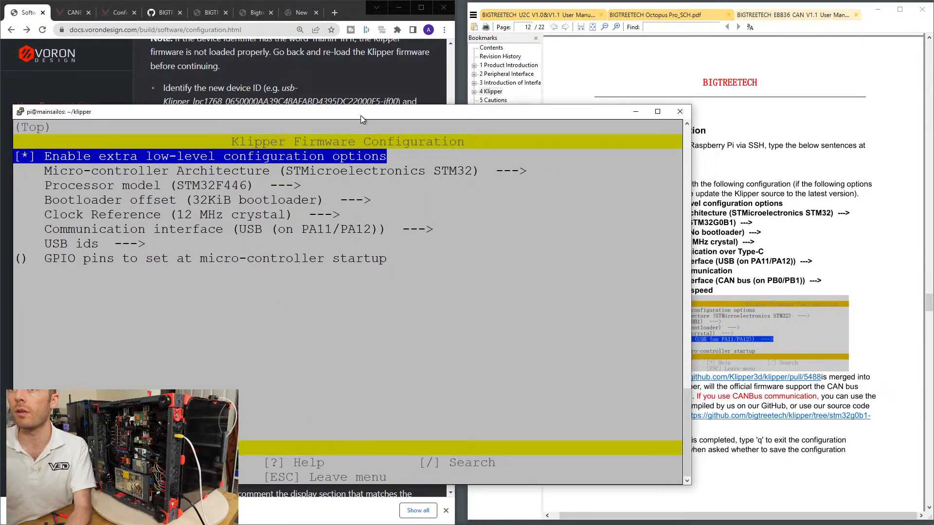
left_click_drag(693, 220, 592, 221)
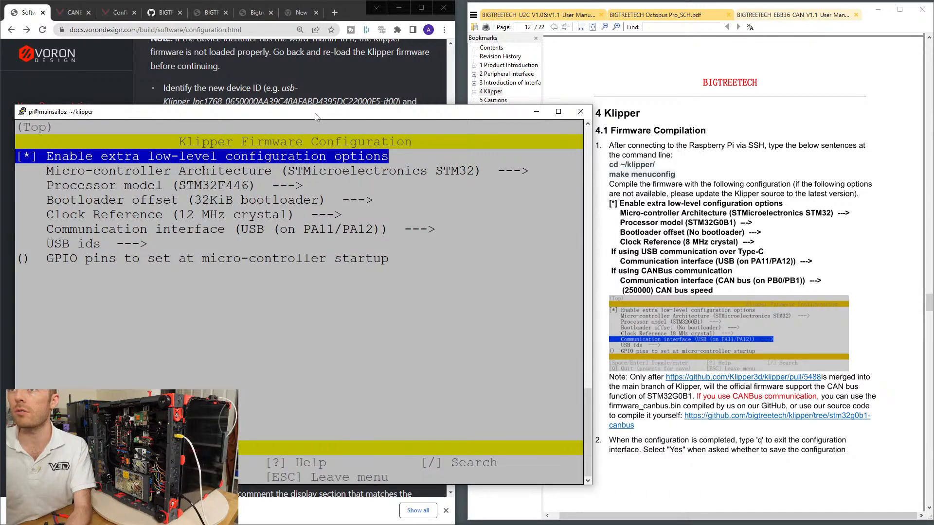
Select STMicroelectronics STM32 as the micro-controller architecture in the Klipper firmware configuration.
key("Down")
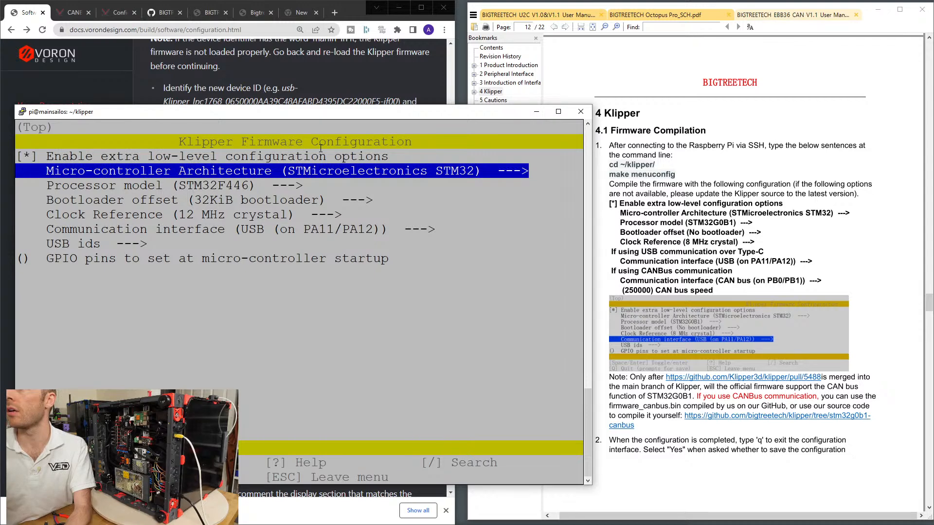
key("Return")
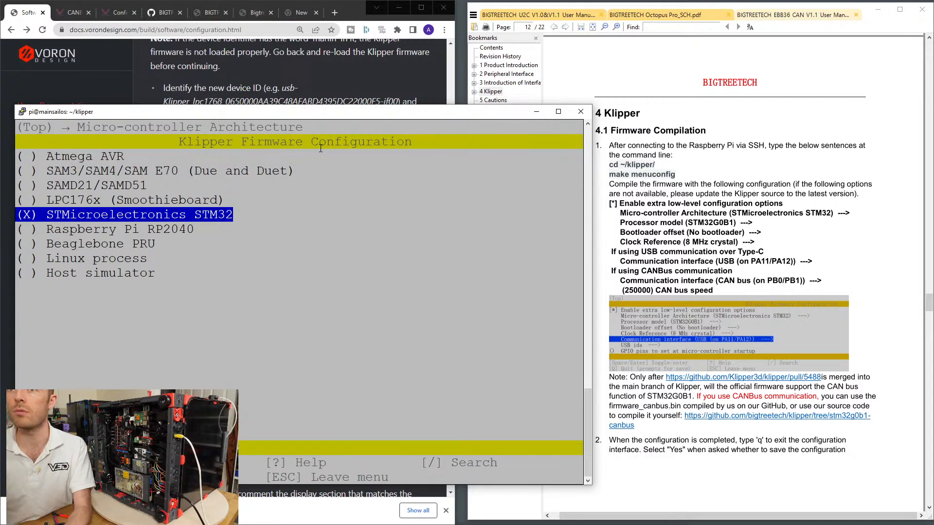
key("Return")
Set the processor model to STM32G0B1.
key("Down")
key("Return")
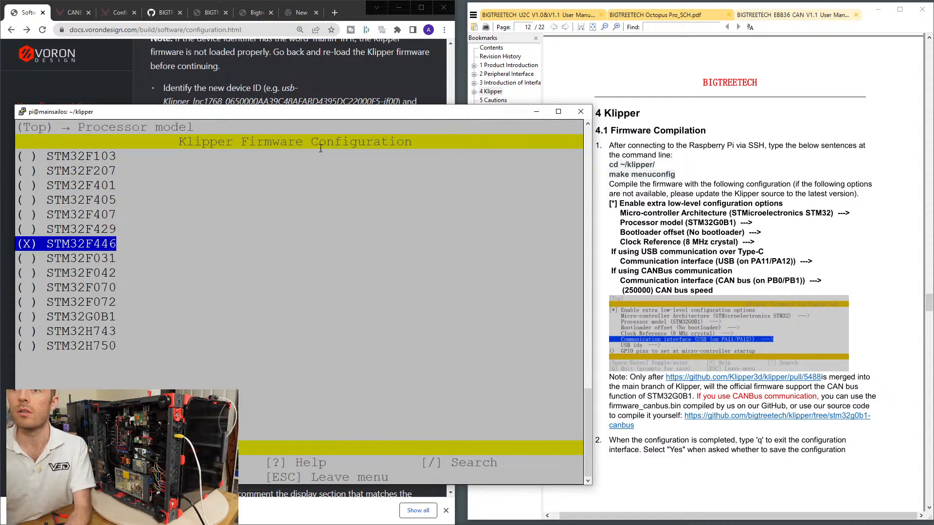
key("Down")
key("Down")
key("Down")
key("Down")
key("Down")
key("Up")
key("Up")
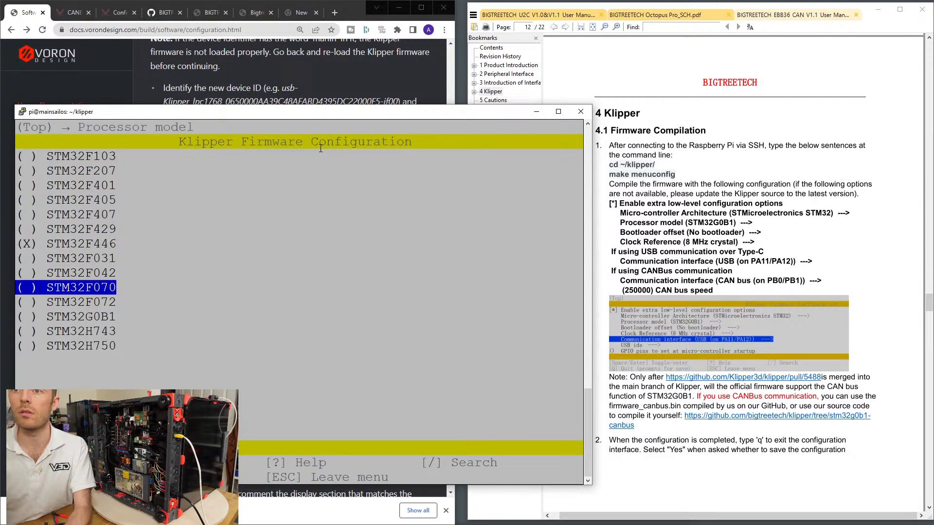
key("Down")
key("Down")
key("Down")
key("Up")
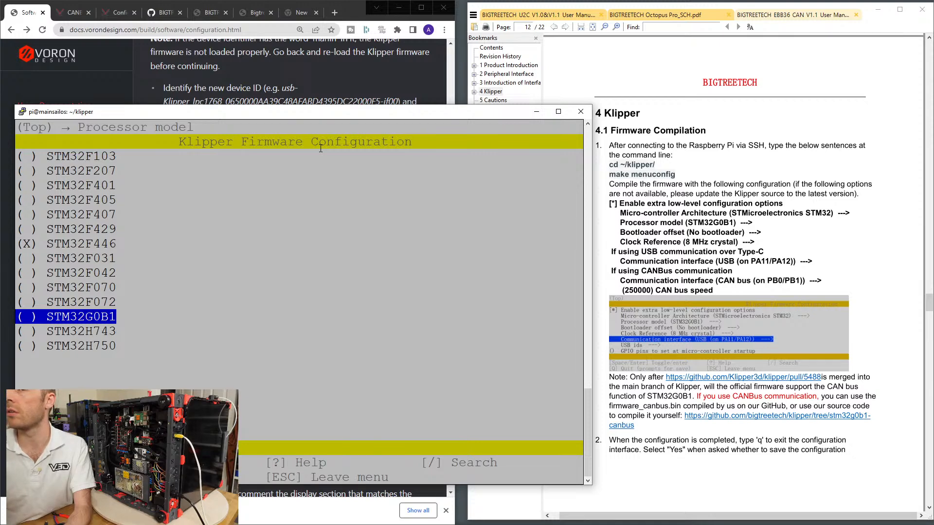
key("Return")
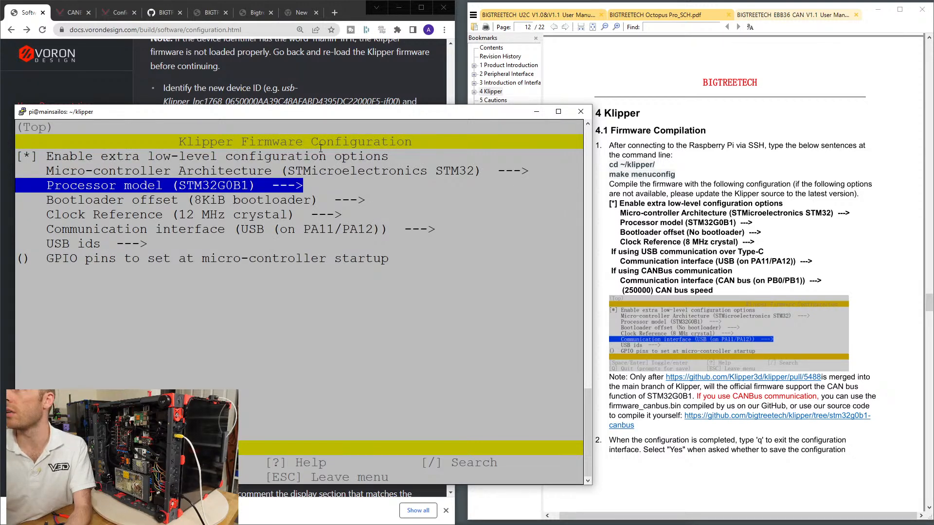
Set the bootloader offset to No bootloader.
key("Down")
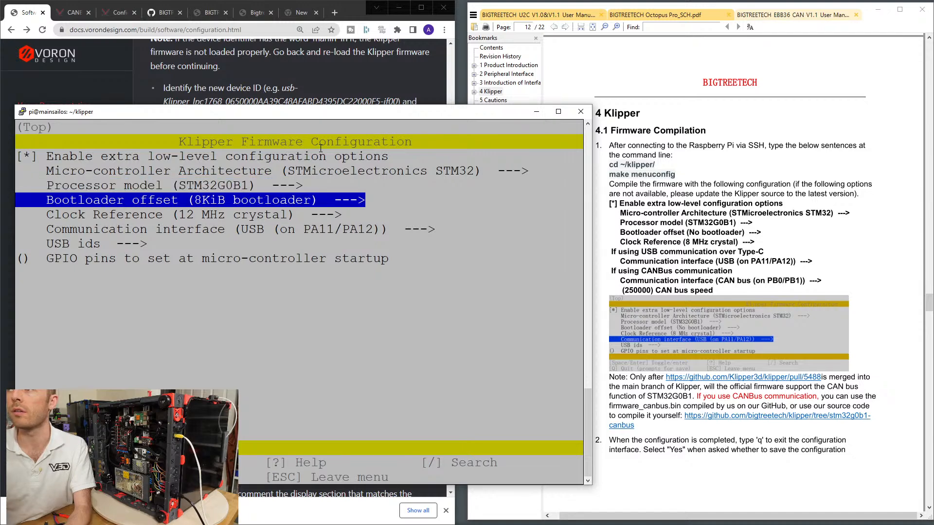
key("Return")
key("Down")
key("Return")
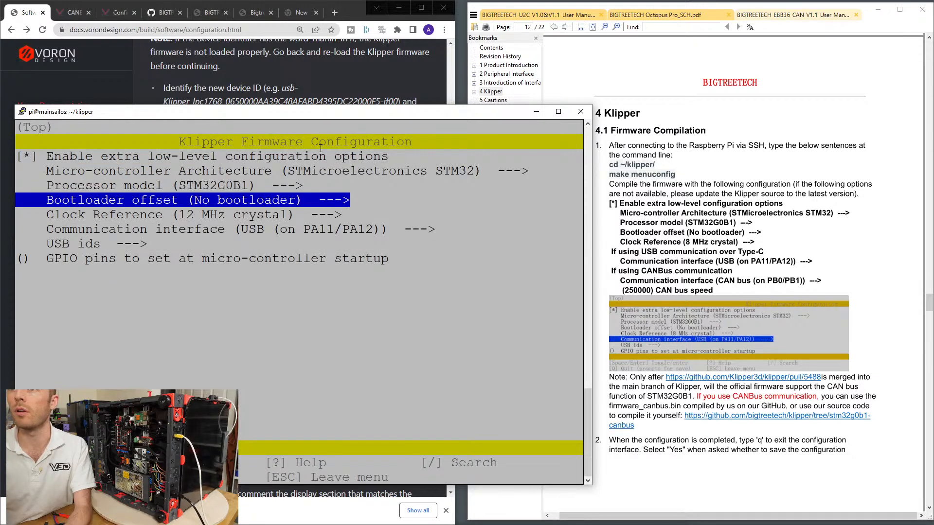
Set the clock reference to 8 MHz crystal.
key("Down")
key("Return")
key("Up")
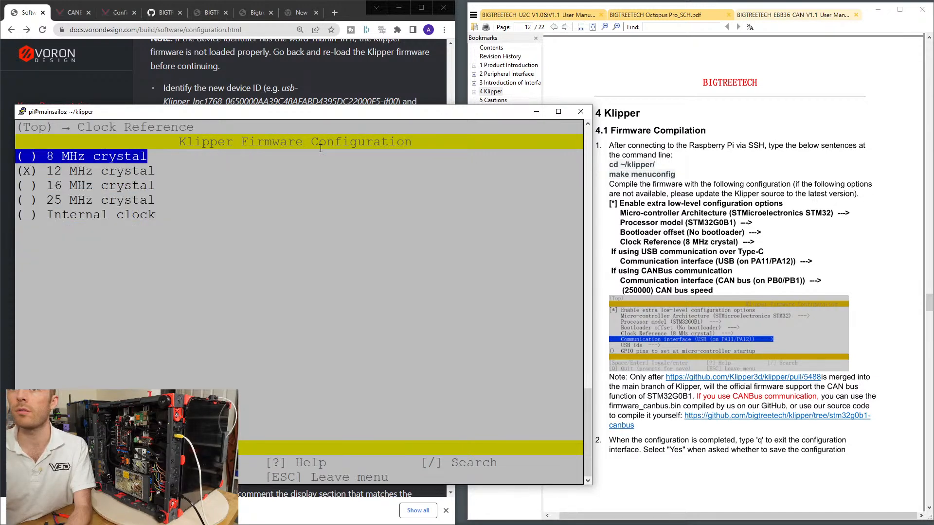
key("Return")
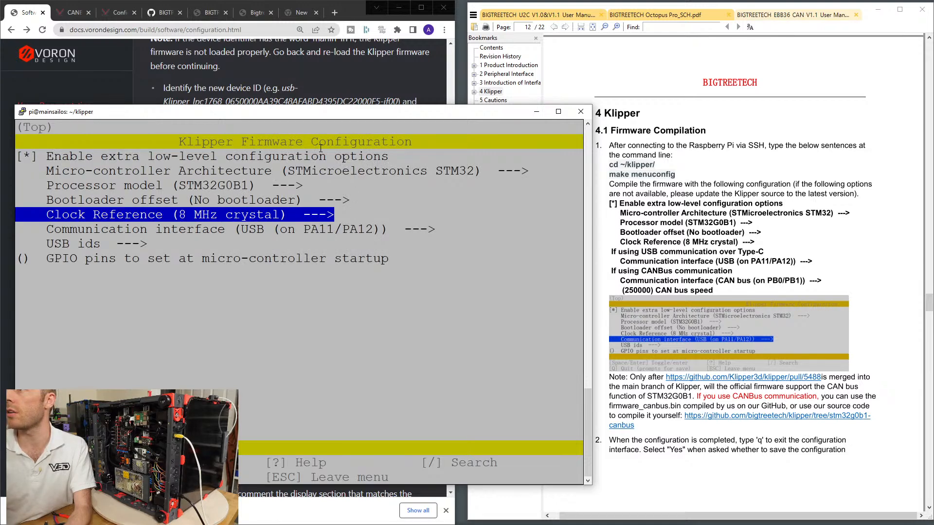
Set the communication interface to CAN bus (on PB0/PB1).
key("Down")
key("Return")
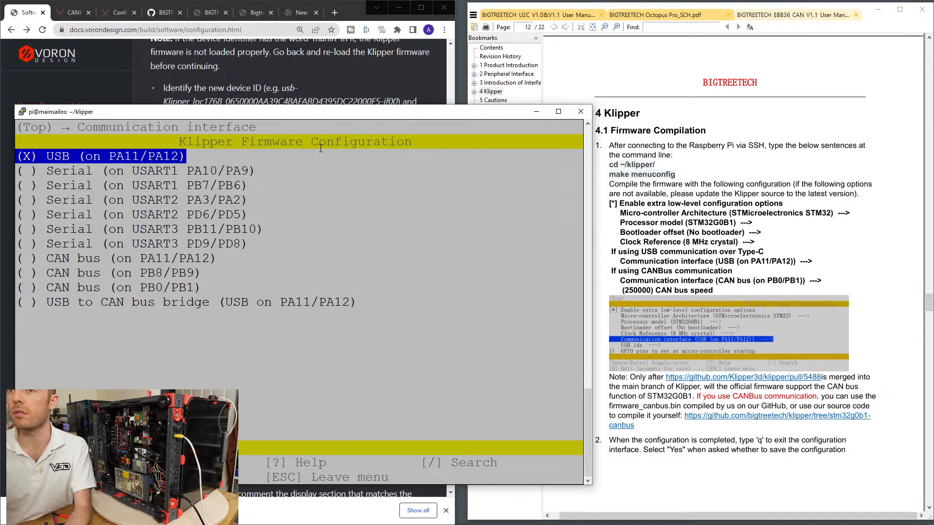
key("Down")
key("Down")
key("Down")
key("Down")
key("Down")
key("Down")
key("Down")
key("Down")
key("Down")
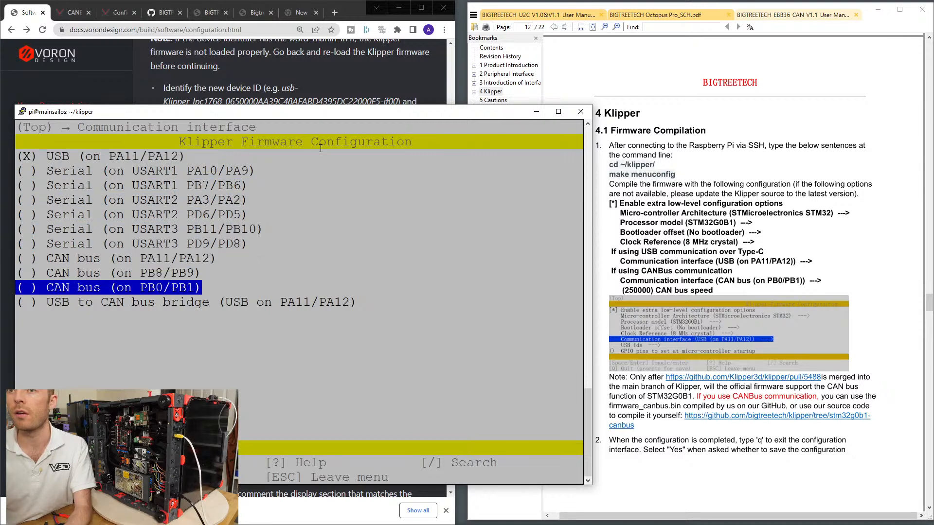
key("Return")
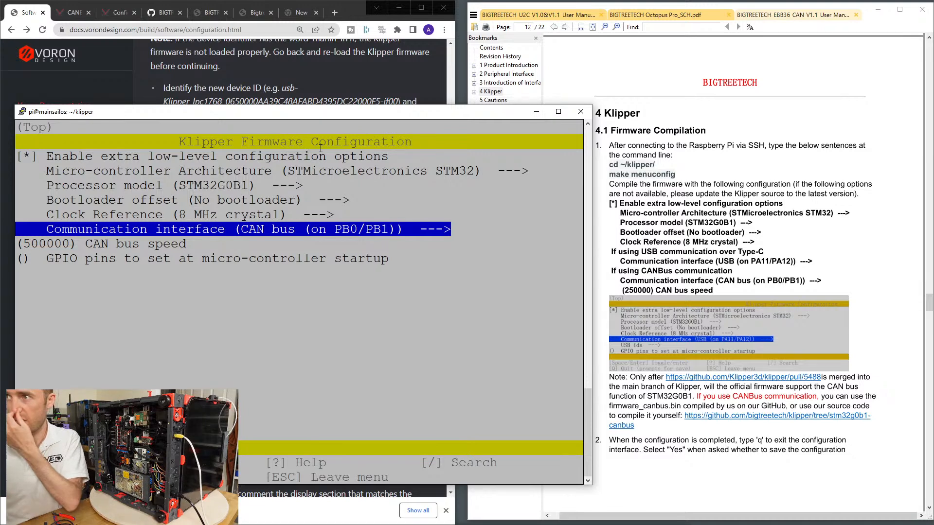
key("Down")
key("Return")
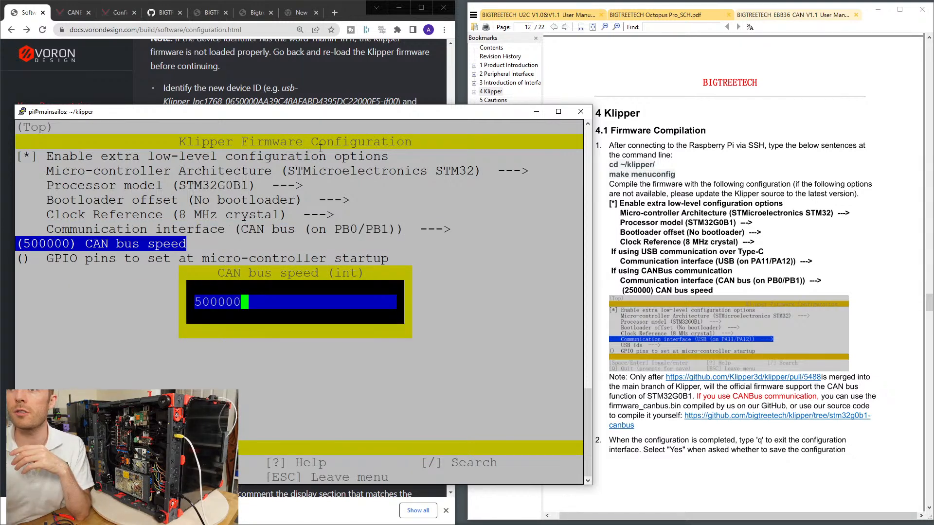
key("BackSpace")
key("BackSpace")
key("BackSpace")
key("BackSpace")
key("BackSpace")
key("BackSpace")
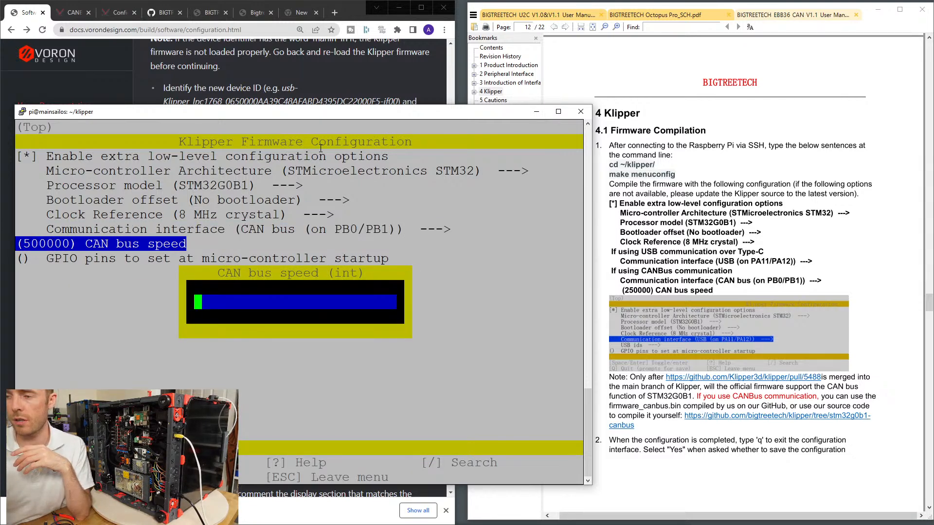
key("Escape")
key("Escape")
key("Escape")
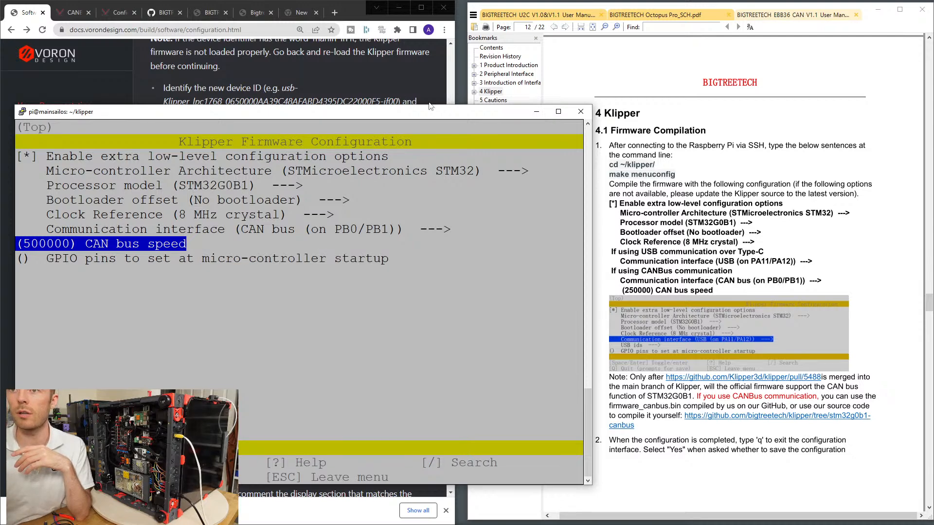
key("Return")
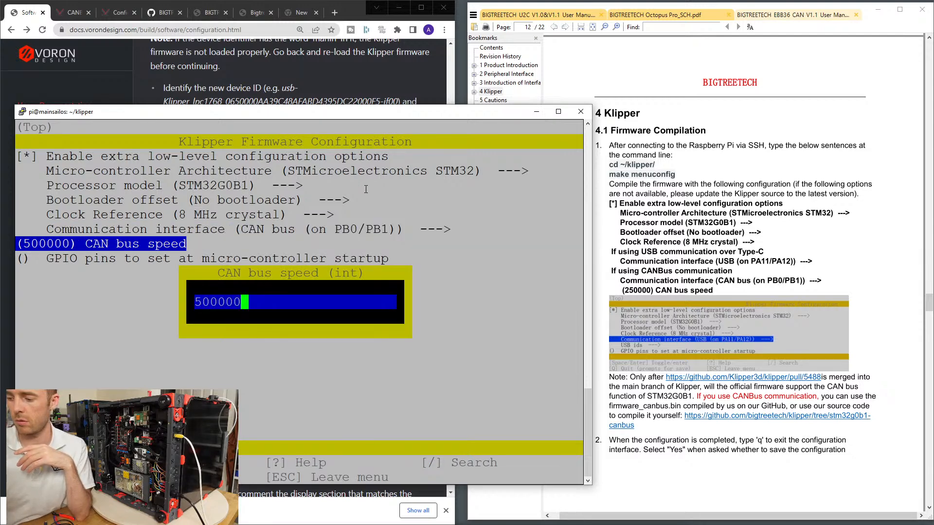
key("Escape")
key("Escape")
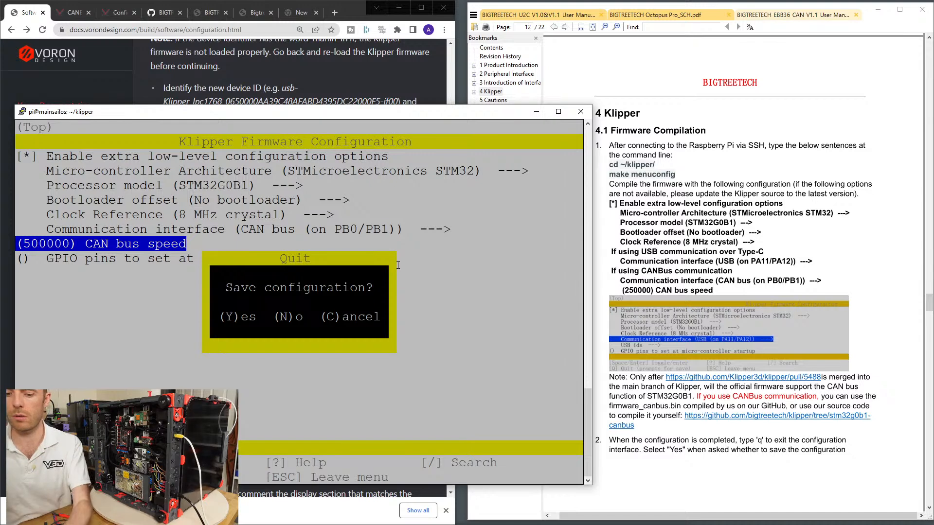
key("Escape")
Set the CAN bus speed to 250000.
key("Up")
key("Down")
key("Return")
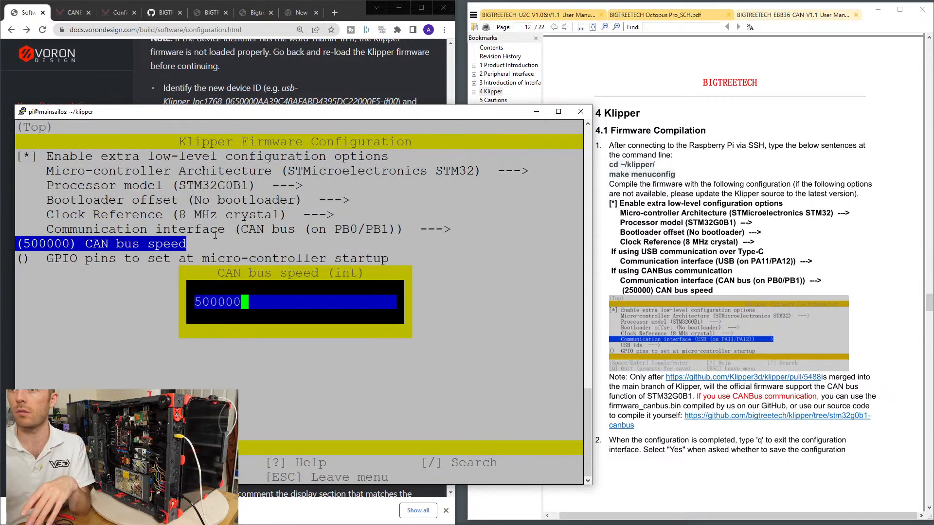
key("Left")
key("Left")
key("Left")
key("Left")
key("Left")
key("Left")
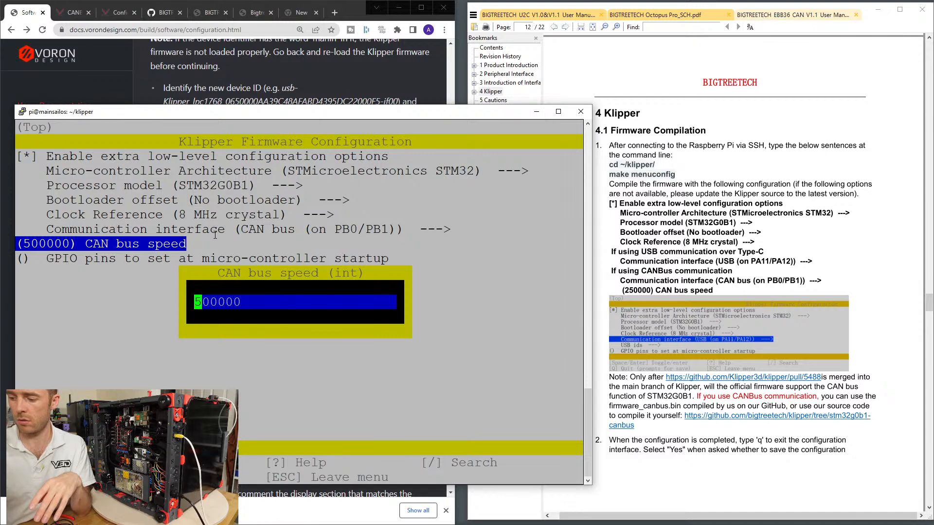
type("2")
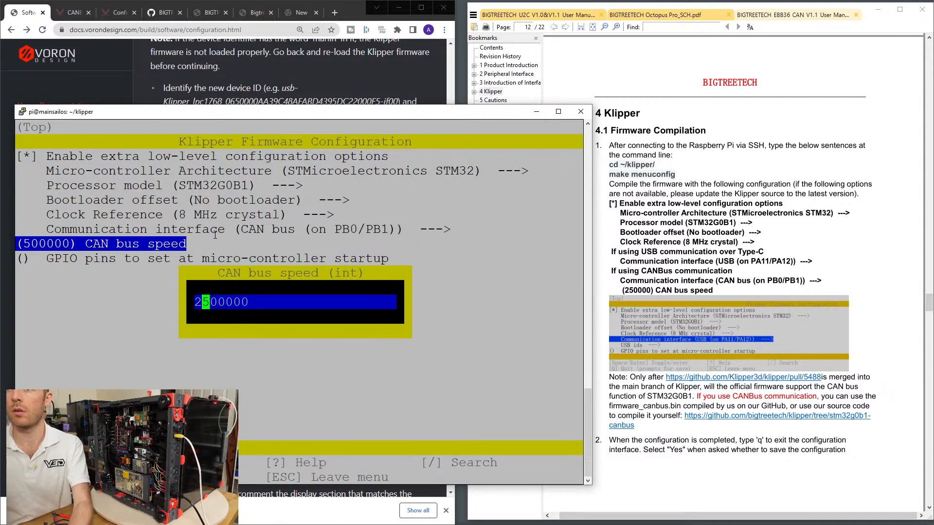
key("Right")
key("Delete")
key("Right")
key("Right")
key("Right")
key("Right")
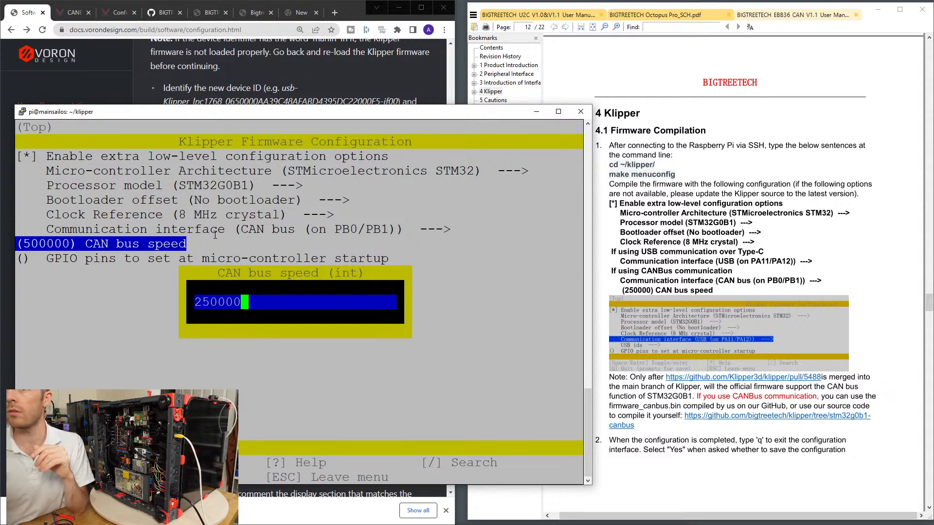
key("Return")
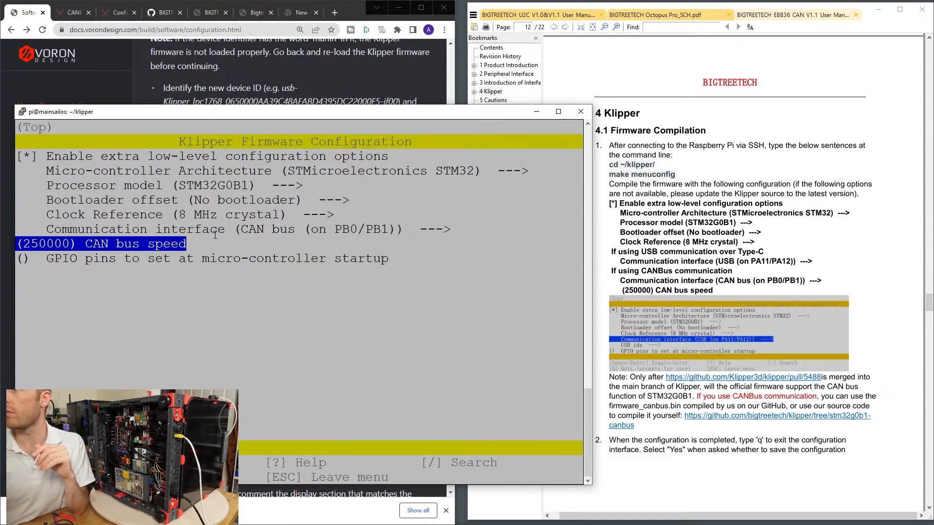
Quit the Klipper firmware configuration and save it, leaving an empty command prompt.
key("Down")
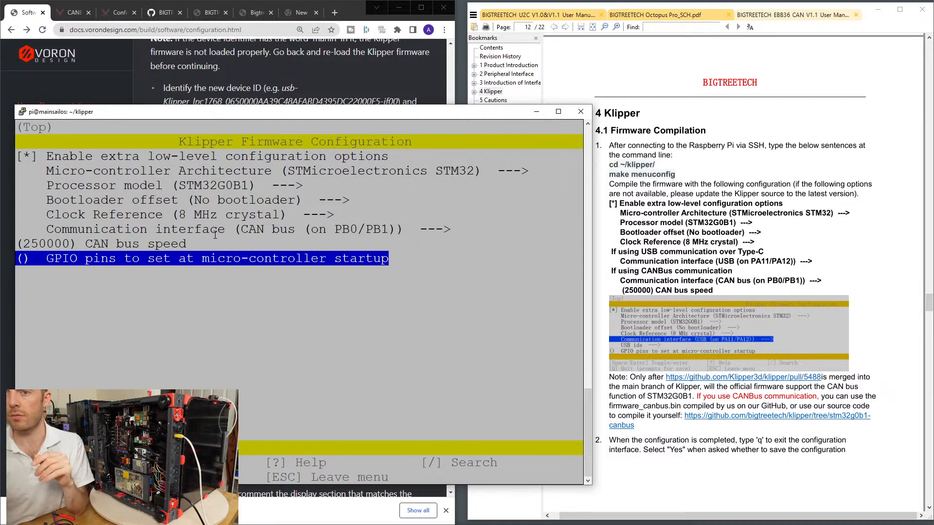
key("q")
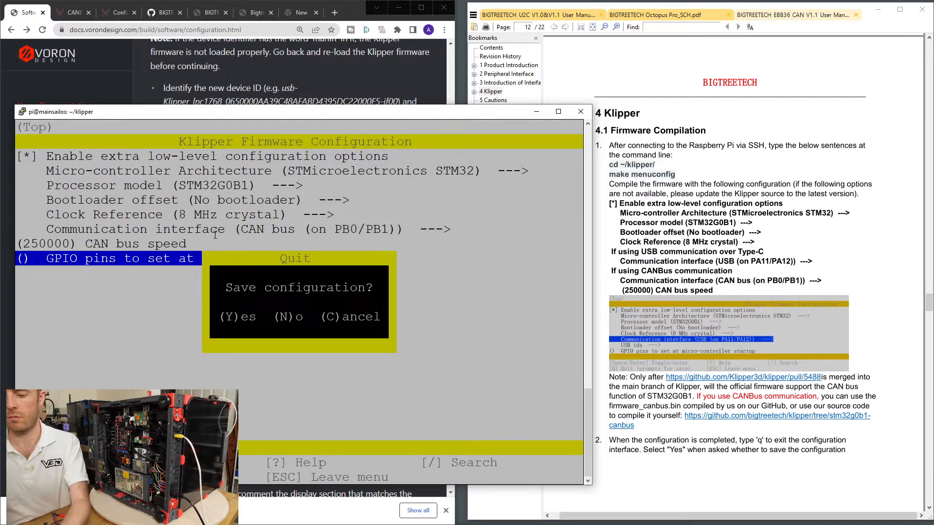
key("y")
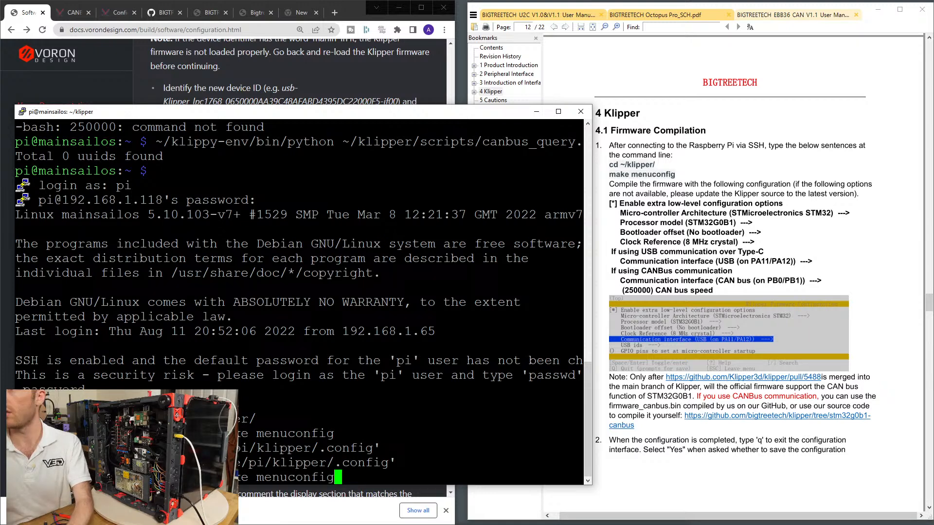
key("Down")
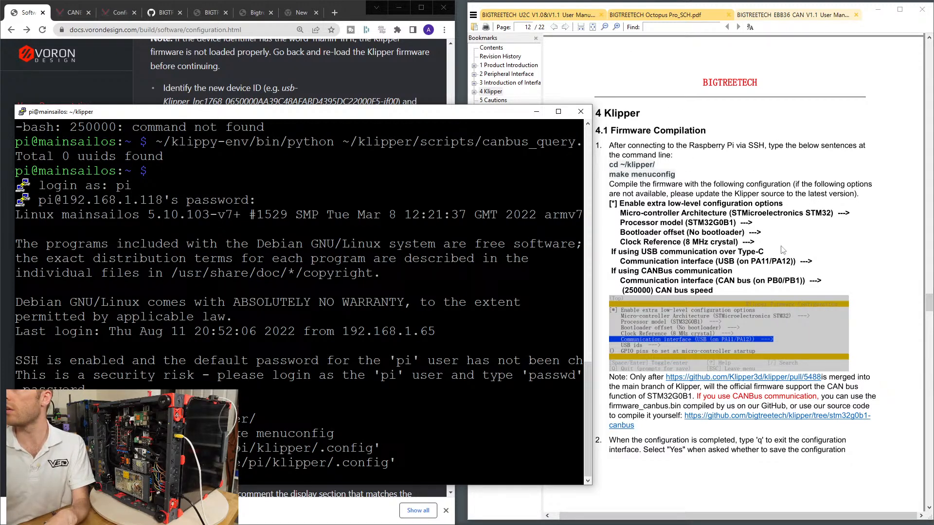
Check the Klipper pull request 5488 linked in the manual's firmware compilation note, then return to the manual.
scroll(829, 275, "down", 1)
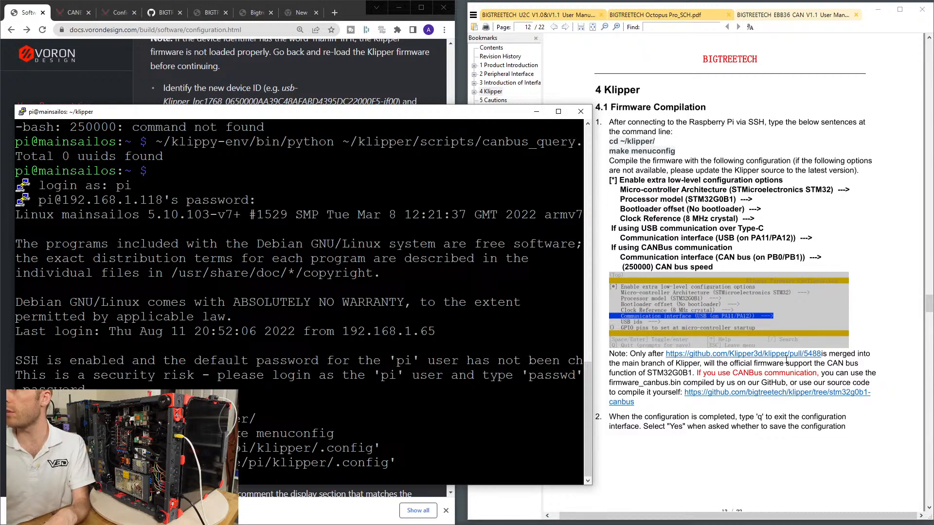
left_click(817, 361)
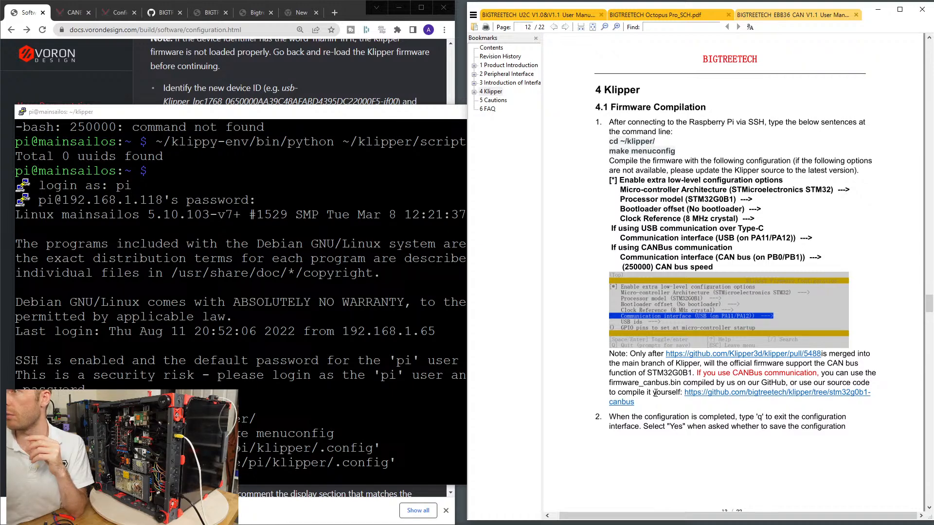
scroll(666, 360, "down", 4)
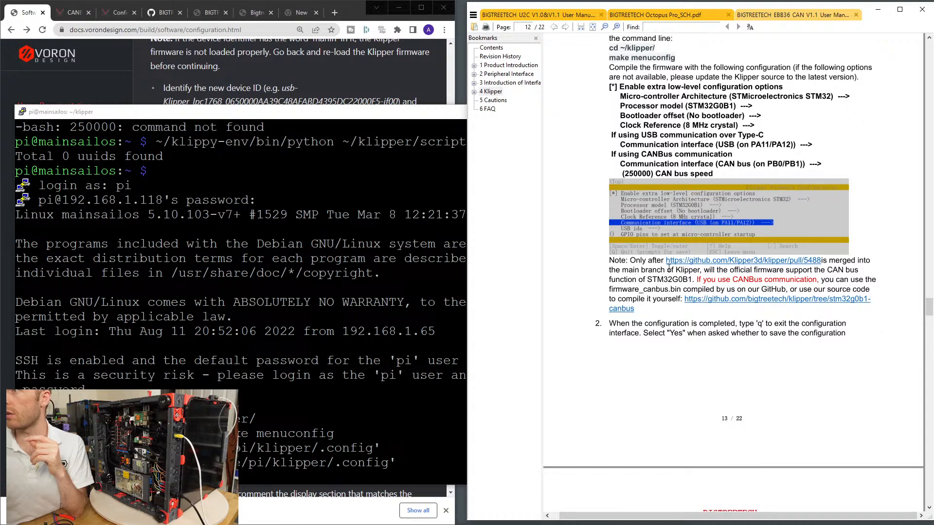
middle_click(690, 261)
middle_click(688, 261)
left_click(688, 261)
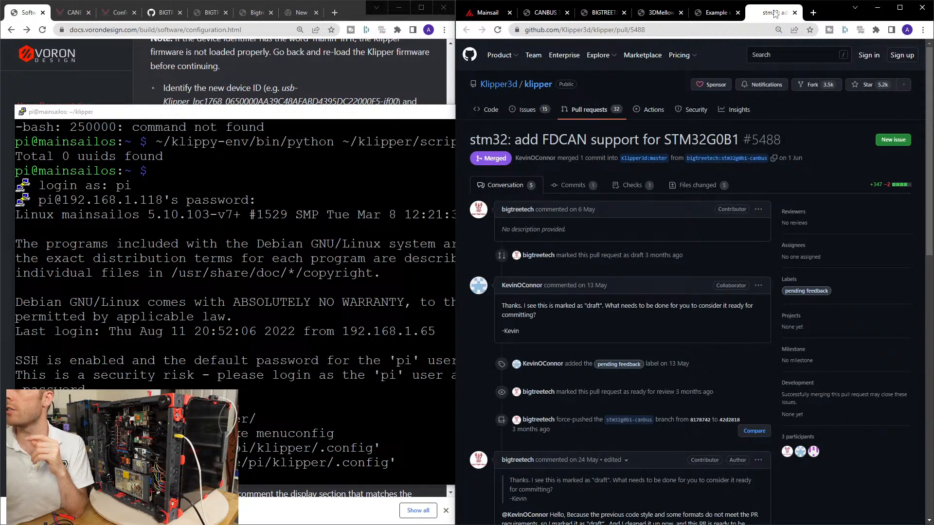
left_click(794, 12)
left_click(877, 7)
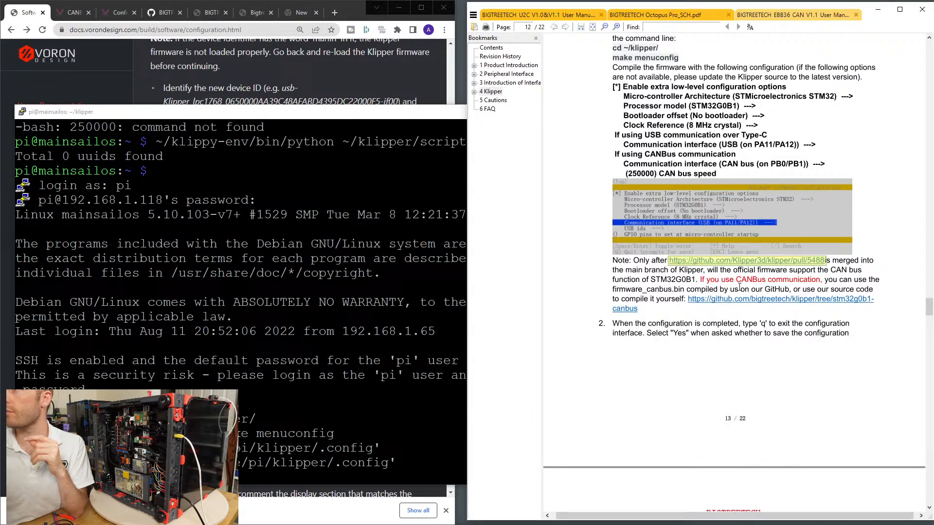
Follow the manual's step 3 and compile the firmware by running make in the Klipper folder.
scroll(654, 316, "down", 1)
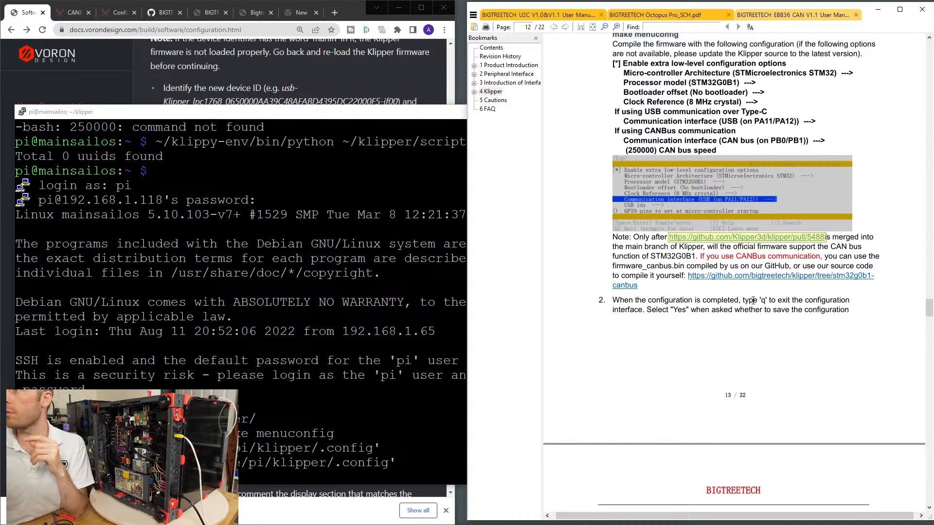
scroll(822, 306, "down", 1)
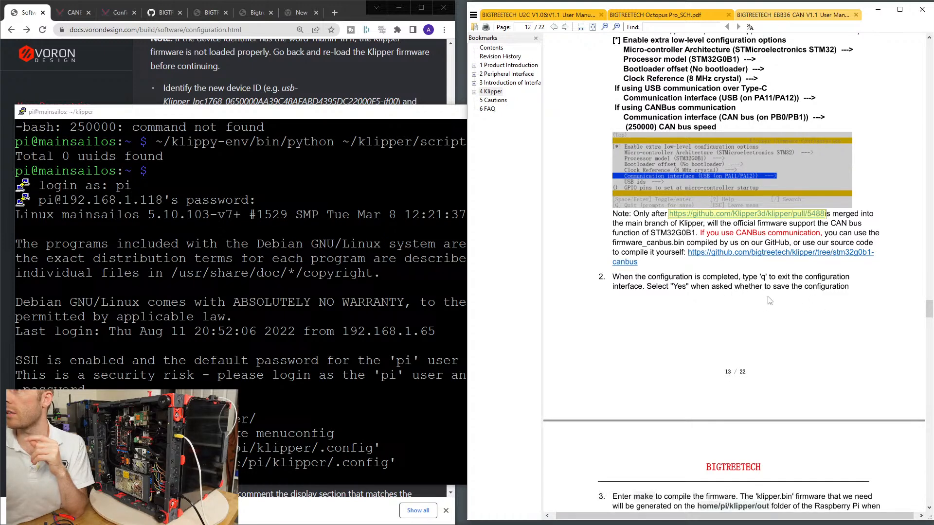
scroll(766, 305, "down", 9)
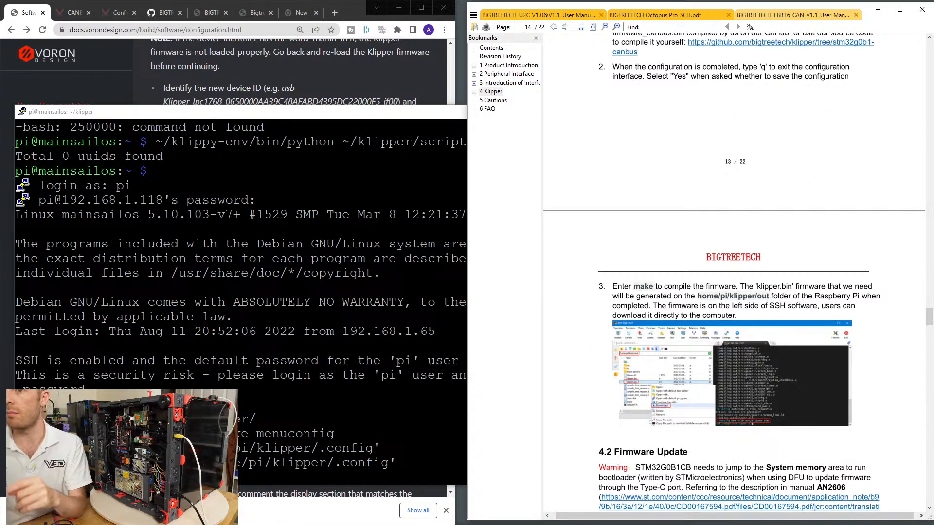
left_click(288, 470)
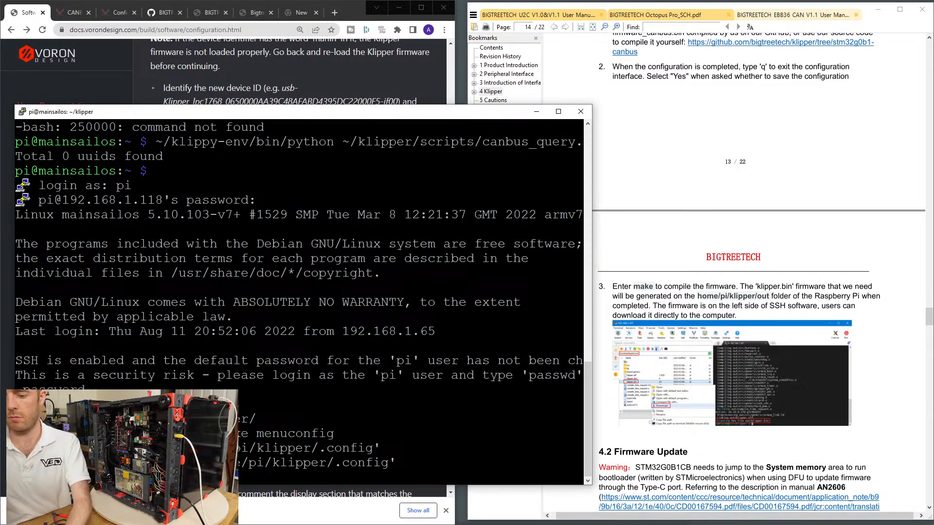
type("e")
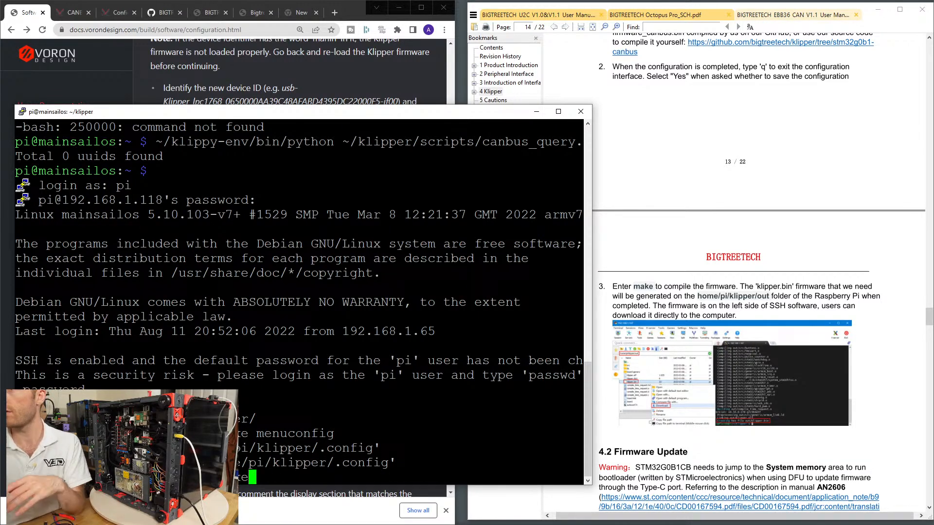
key("Return")
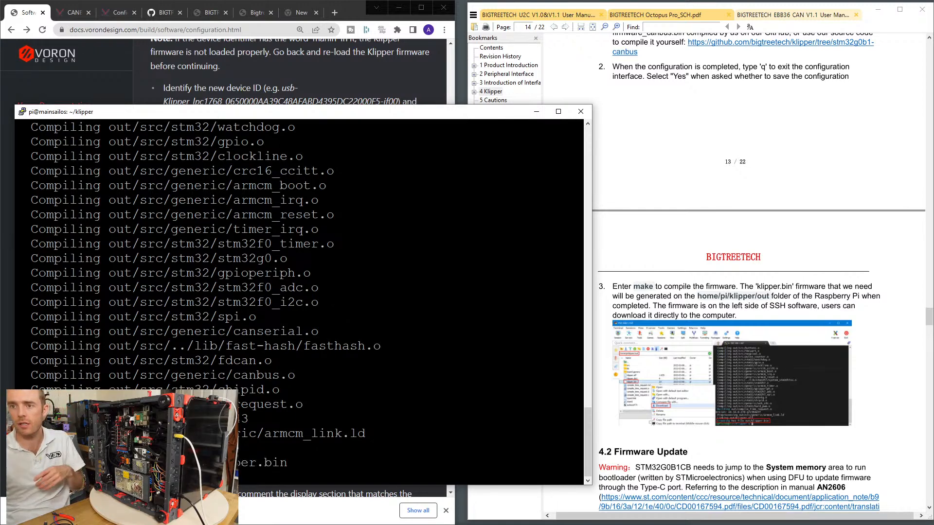
Close the SSH terminal session and switch to WinSCP to start a new session.
left_click(580, 111)
left_click(493, 315)
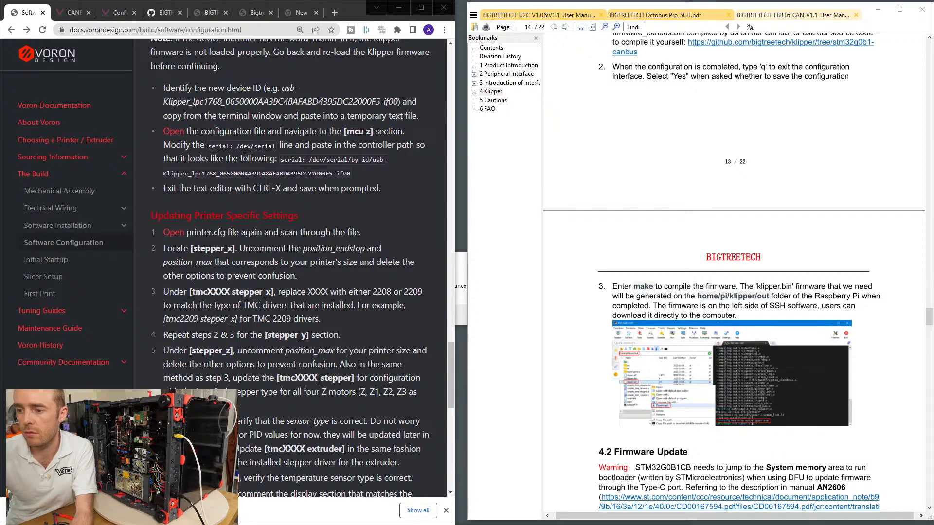
mouse_move(396, 524)
left_mouse_down()
mouse_move(395, 326)
mouse_move(392, 524)
left_mouse_up()
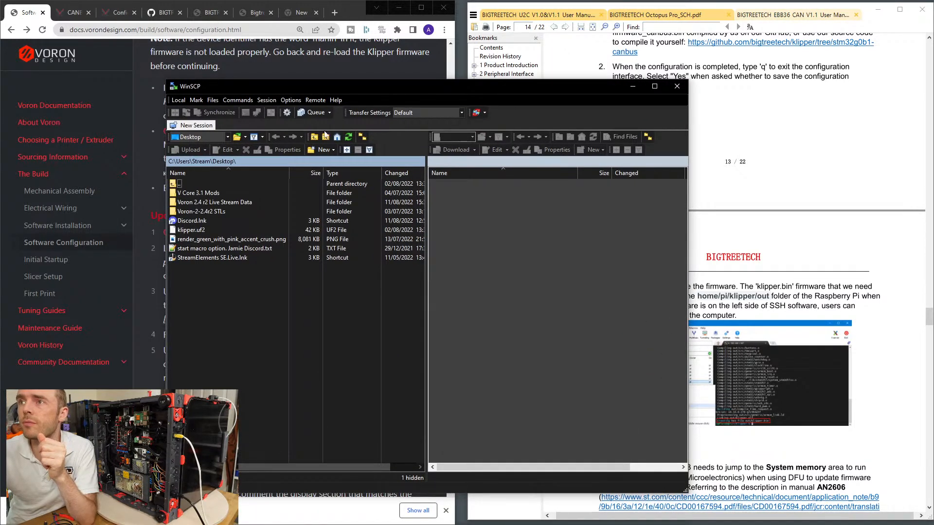
left_click(198, 126)
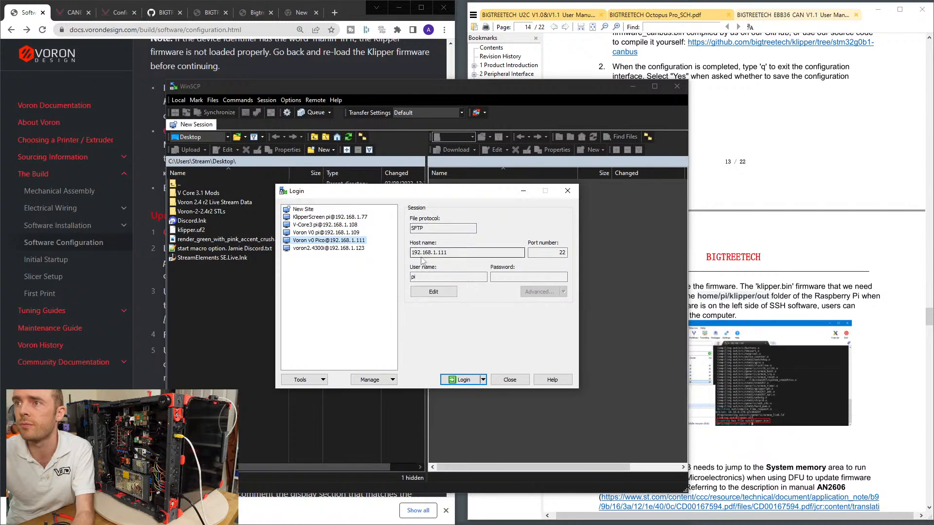
Create a new SFTP site for host 192.168.1.118 and save it under the name 192.168.1.118.
left_click(301, 209)
left_click(438, 253)
type("192.168")
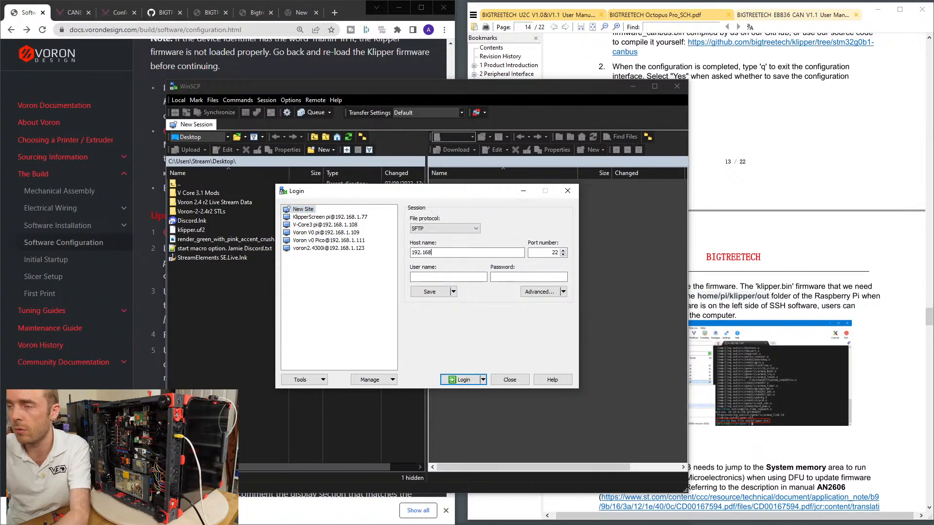
type(".1.118")
key("Tab")
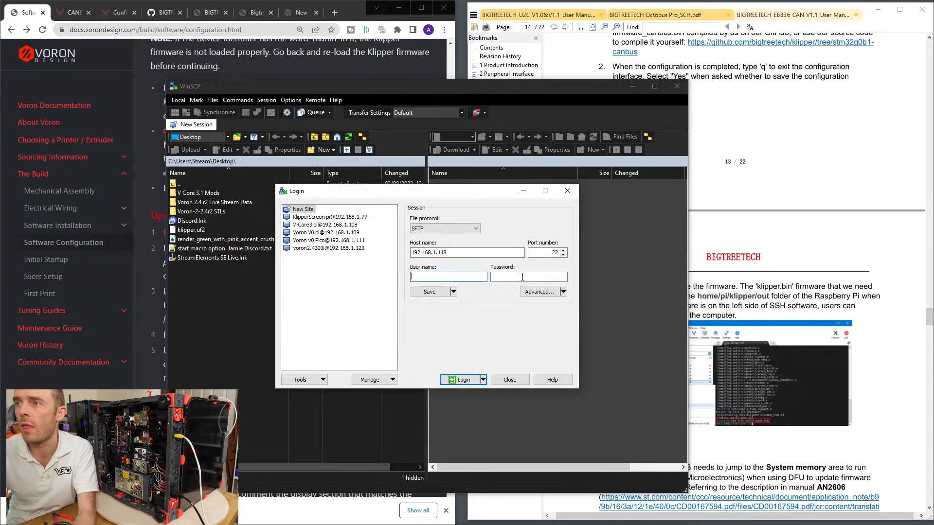
left_click(429, 292)
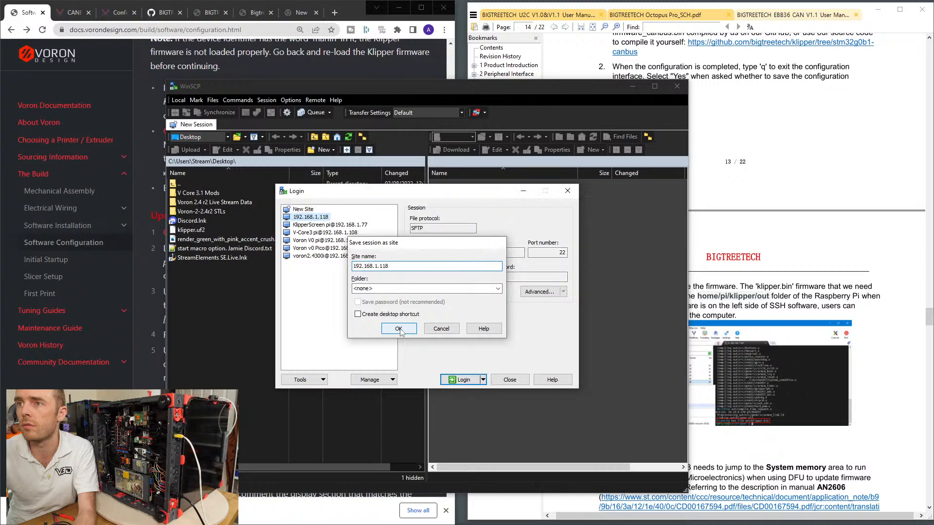
left_click(398, 329)
Log in to the 192.168.1.118 site with the Pi's username and account password.
left_click(461, 378)
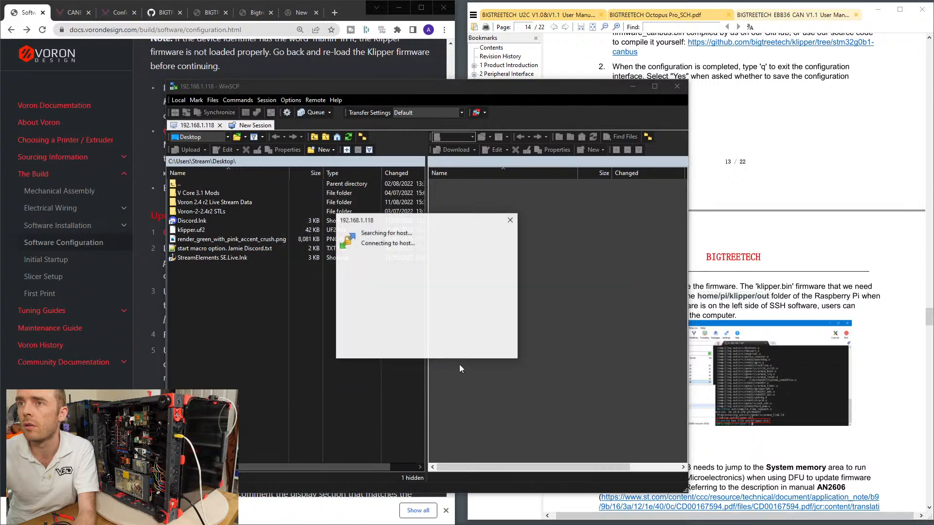
left_click(396, 363)
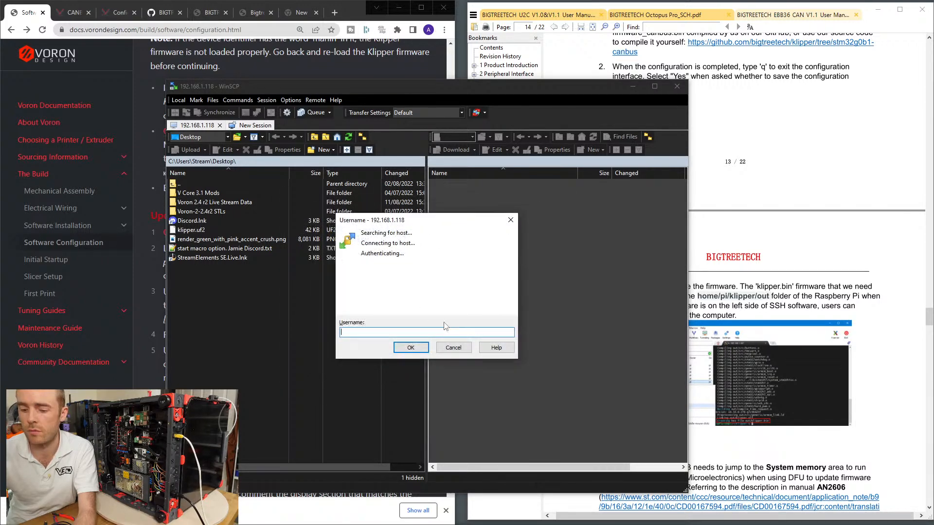
type("raspberry")
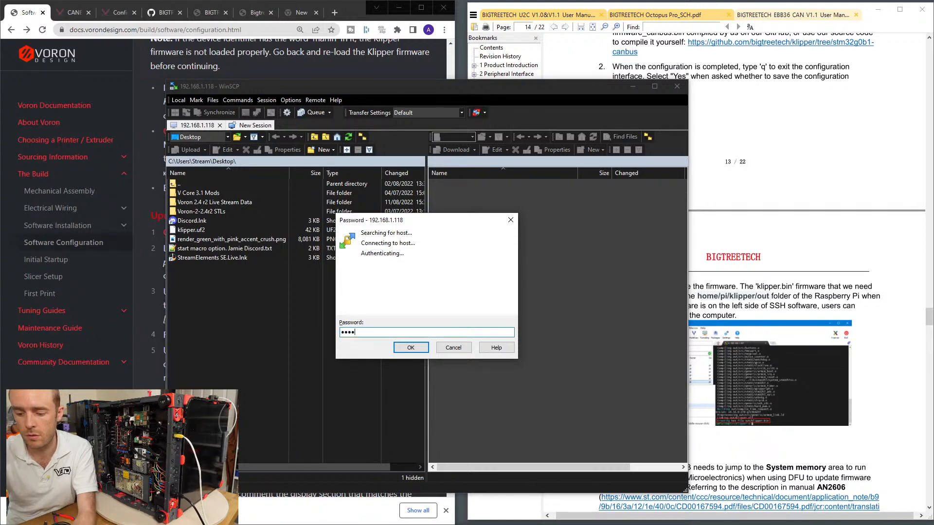
key("Return")
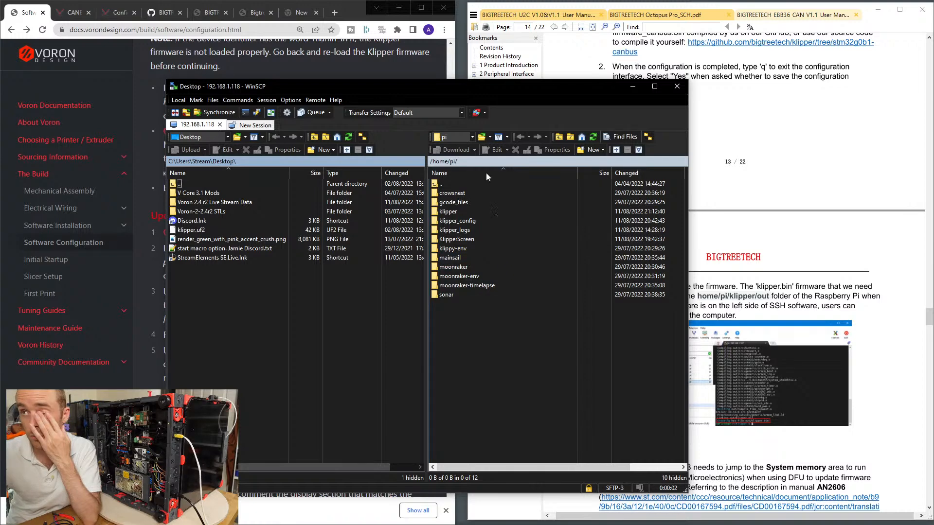
Check the manual's step 3 for the firmware location and open the /home/pi/klipper/out folder on the Raspberry Pi.
left_click_drag(448, 91, 388, 92)
left_click(764, 226)
scroll(765, 226, "down", 3)
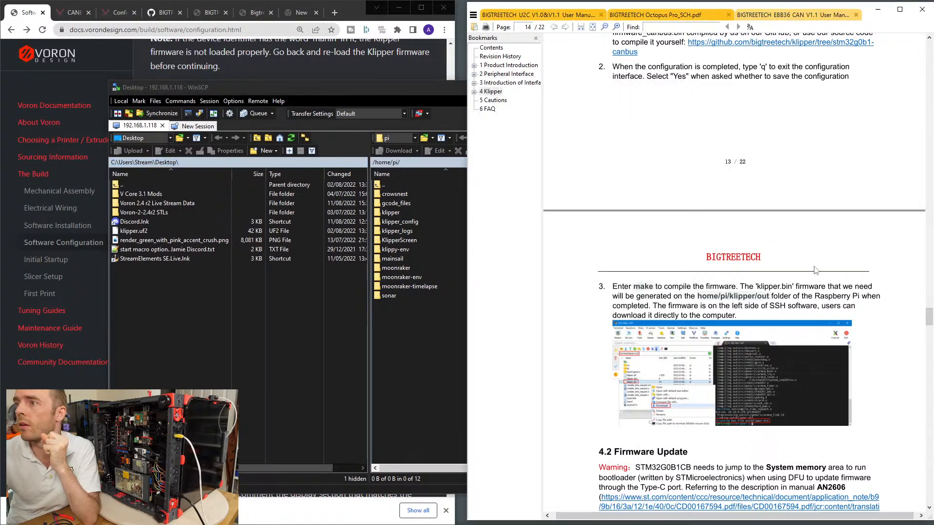
scroll(856, 292, "up", 2)
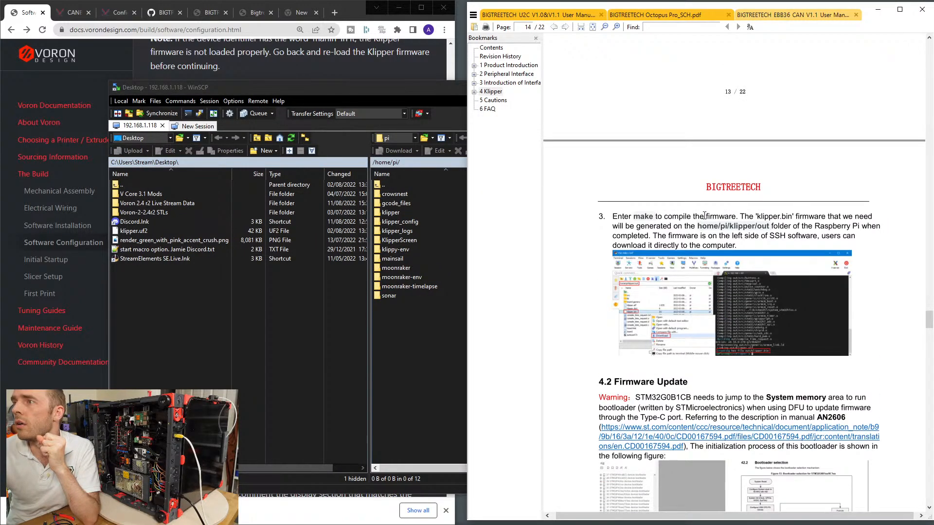
left_click(376, 381)
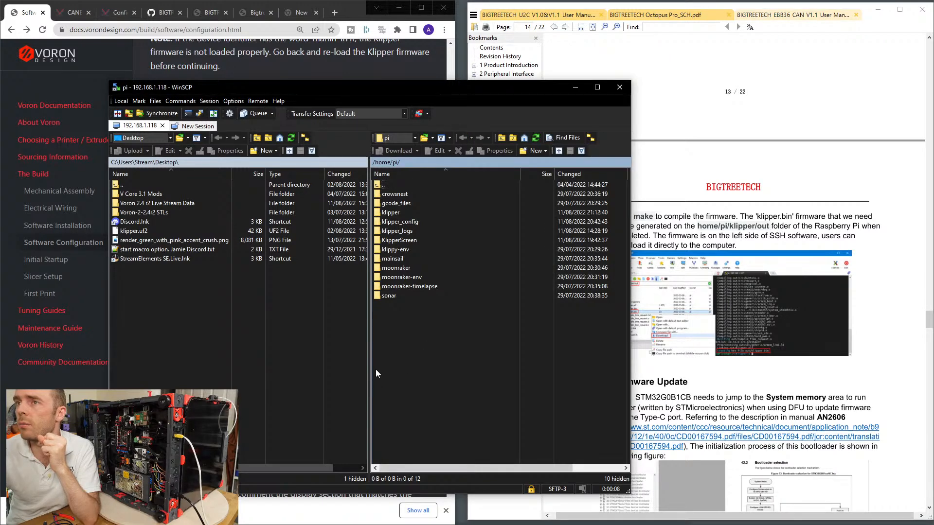
double_click(394, 212)
double_click(393, 231)
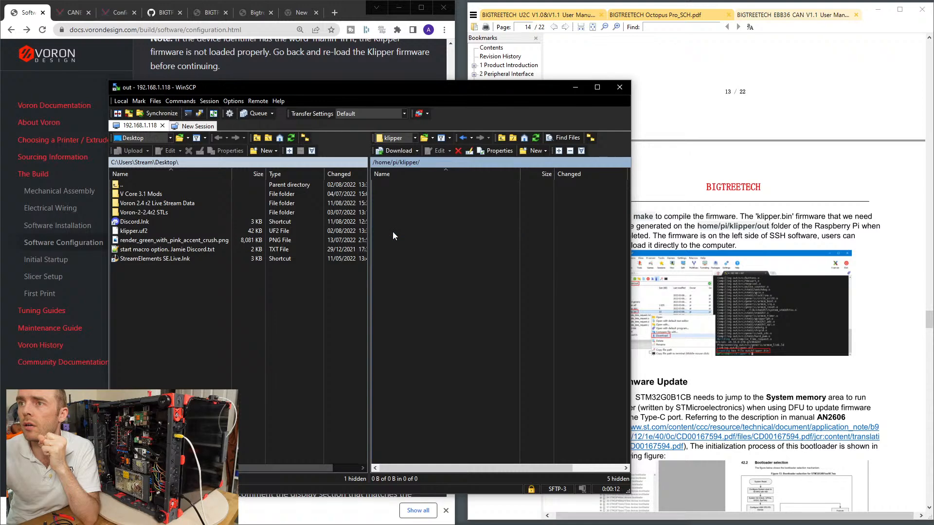
Download klipper.bin from the Pi into the Desktop folder Voron 2.4 r2 Live Stream Data and close WinSCP.
right_click(406, 287)
left_click(434, 370)
left_click(287, 321)
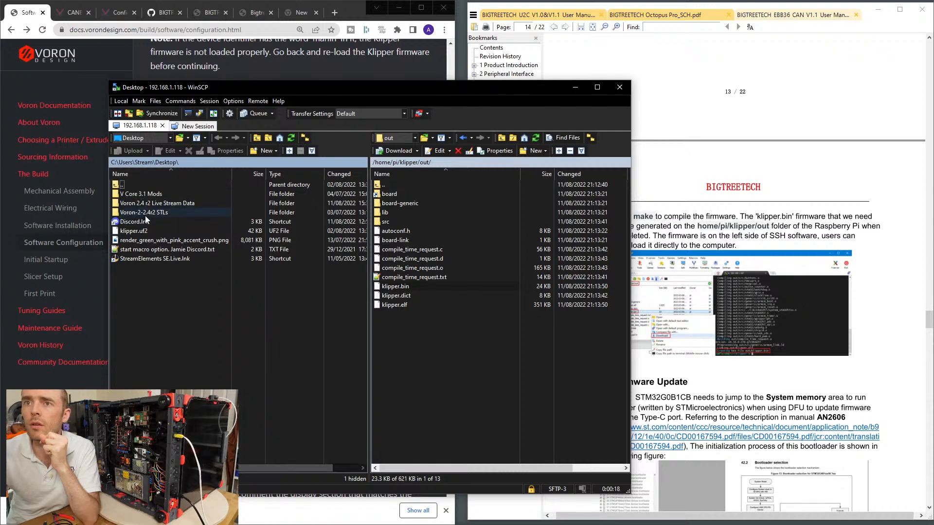
double_click(162, 203)
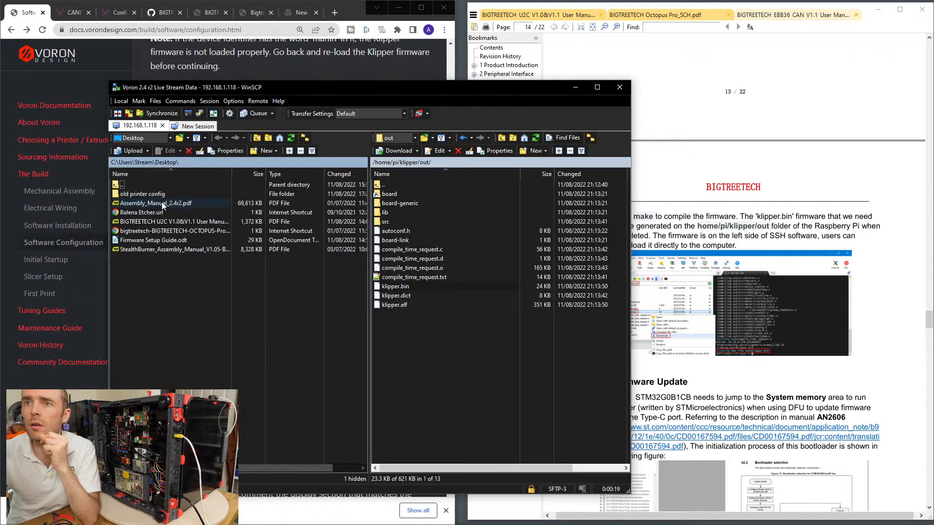
right_click(151, 279)
left_click(182, 350)
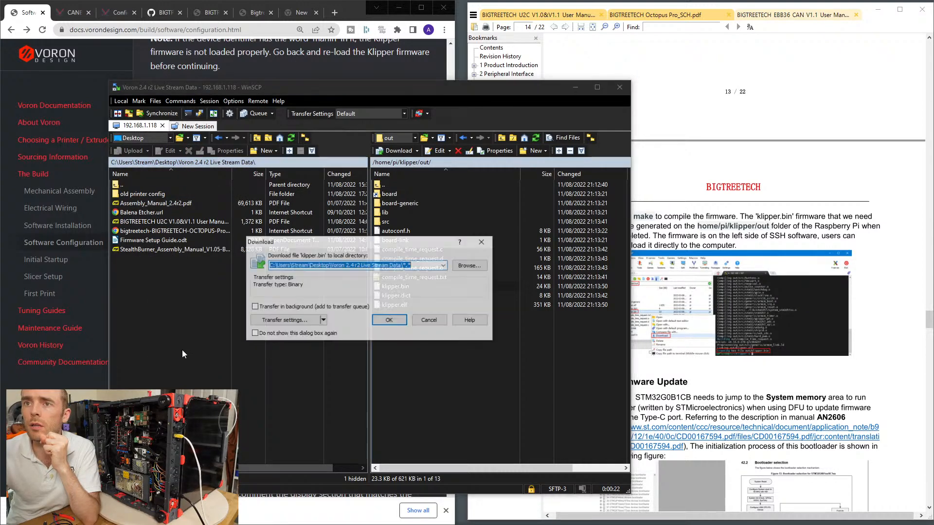
left_click(396, 321)
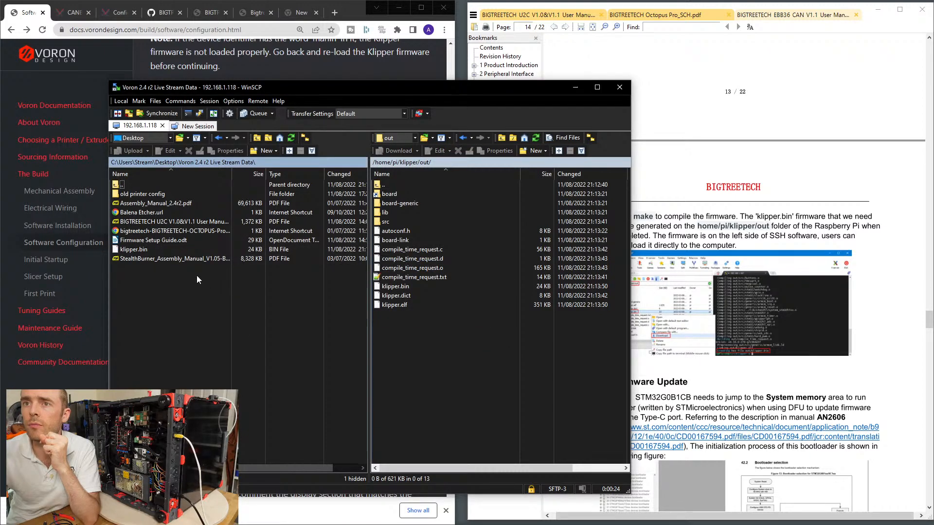
left_click(619, 87)
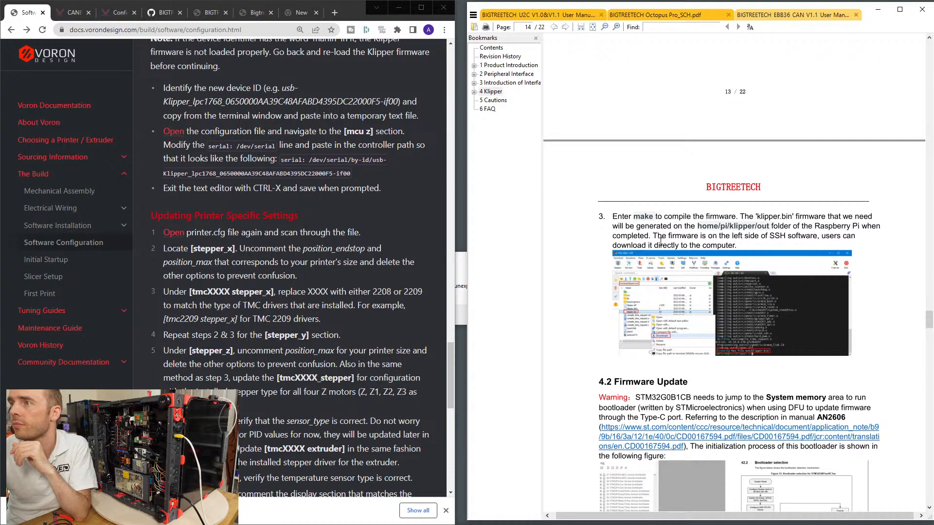
Read the EBB36 manual's Firmware Update section, including the DFU warnings and STM32CubeProgrammer instructions, and check the USB Power Supply section.
scroll(876, 259, "down", 5)
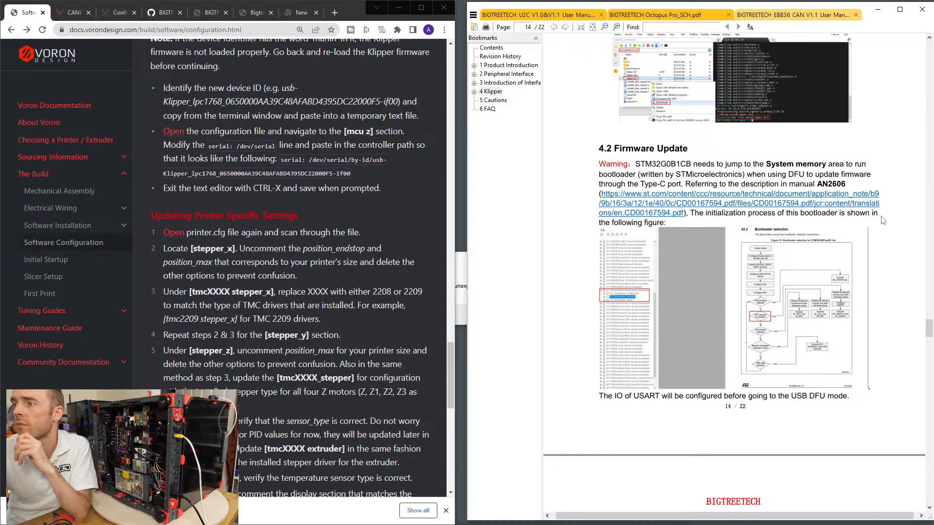
scroll(879, 224, "down", 4)
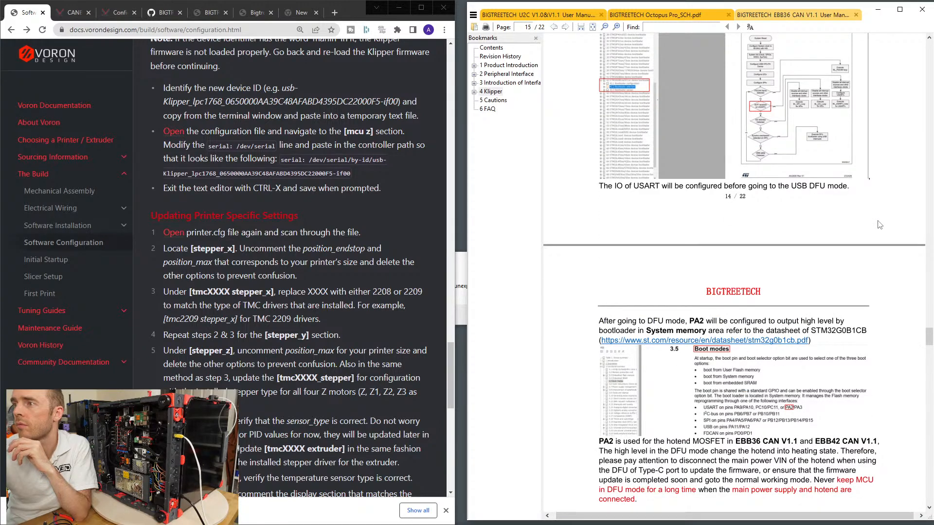
scroll(848, 325, "down", 2)
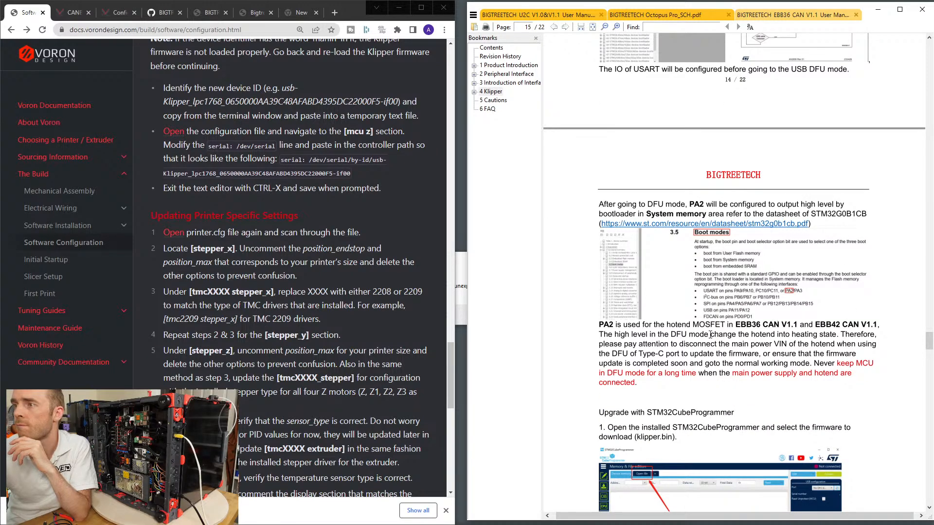
scroll(707, 348, "down", 2)
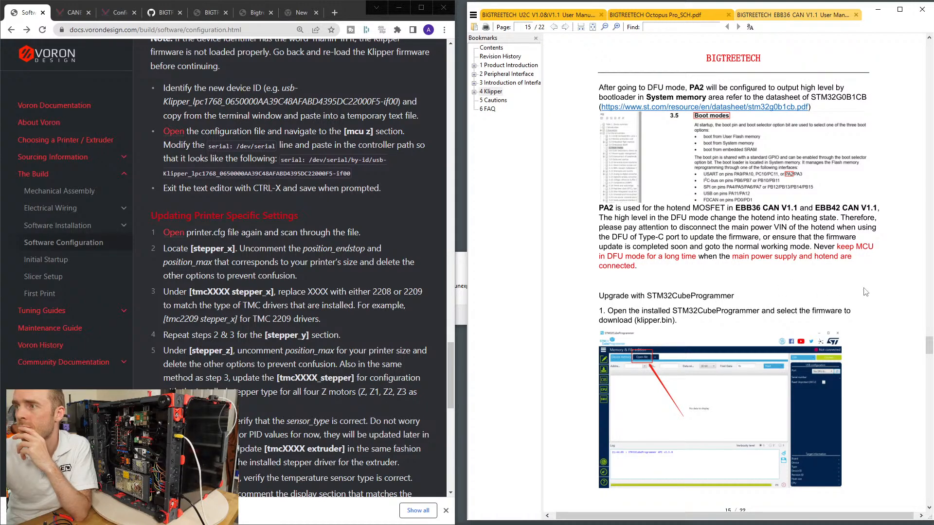
scroll(875, 291, "down", 1)
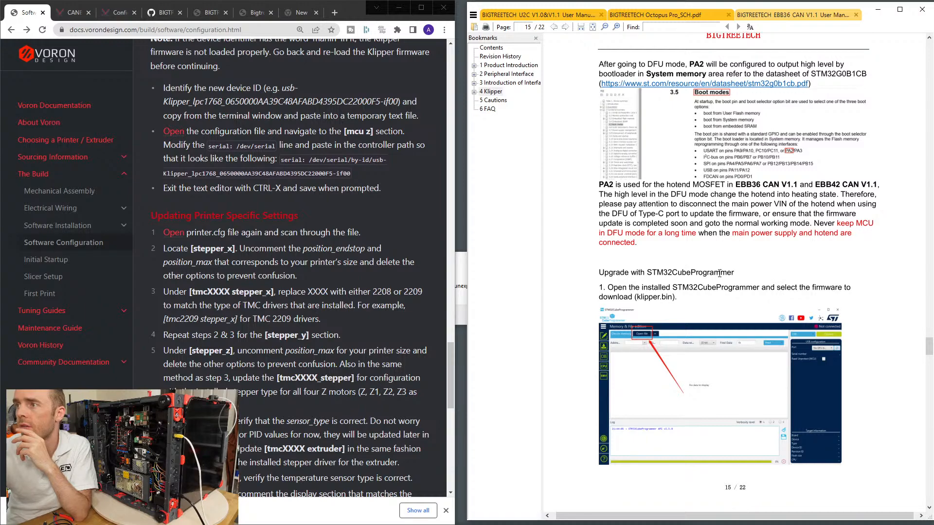
scroll(684, 274, "down", 5)
scroll(862, 296, "up", 8)
scroll(860, 296, "up", 20)
scroll(859, 309, "up", 20)
scroll(858, 309, "down", 5)
scroll(858, 309, "up", 9)
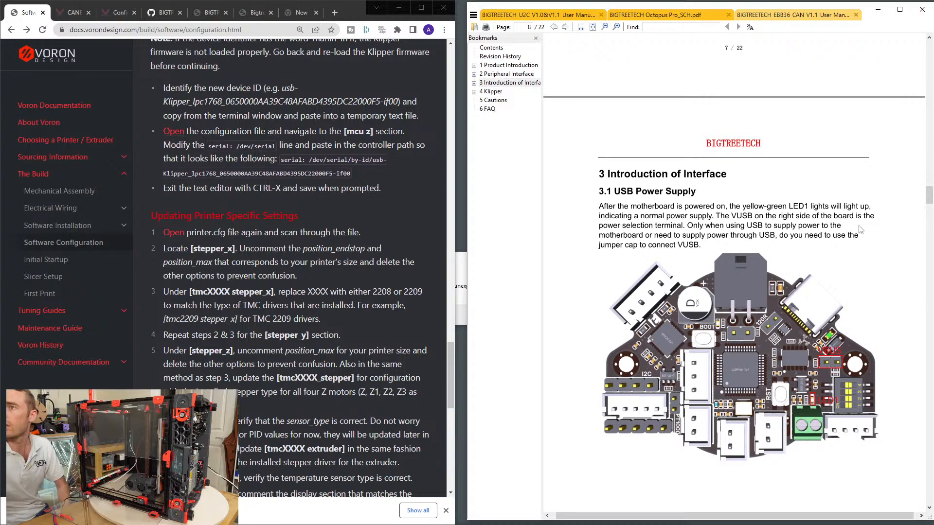
left_click_drag(928, 195, 914, 351)
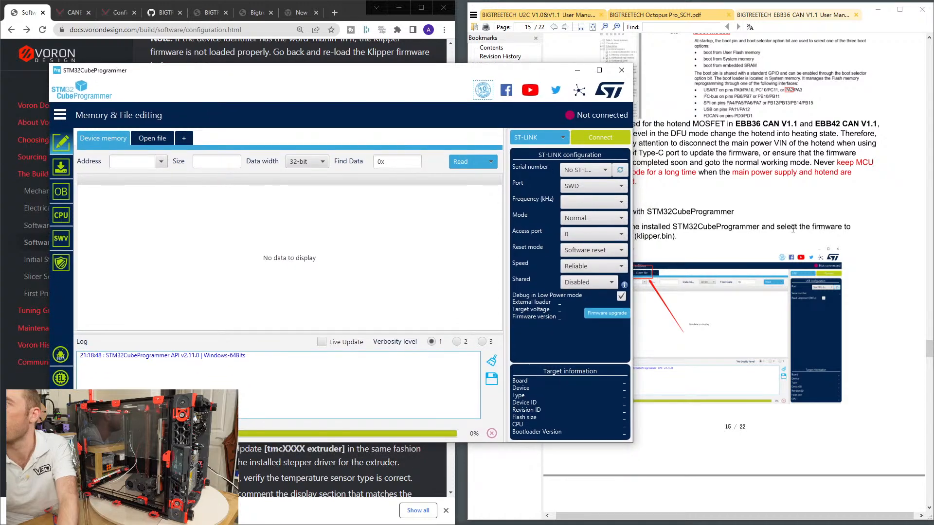
Switch to STM32CubeProgrammer and open klipper.bin from the Voron 2.4 r2 Live Stream Data folder.
left_click(792, 228)
left_click(152, 138)
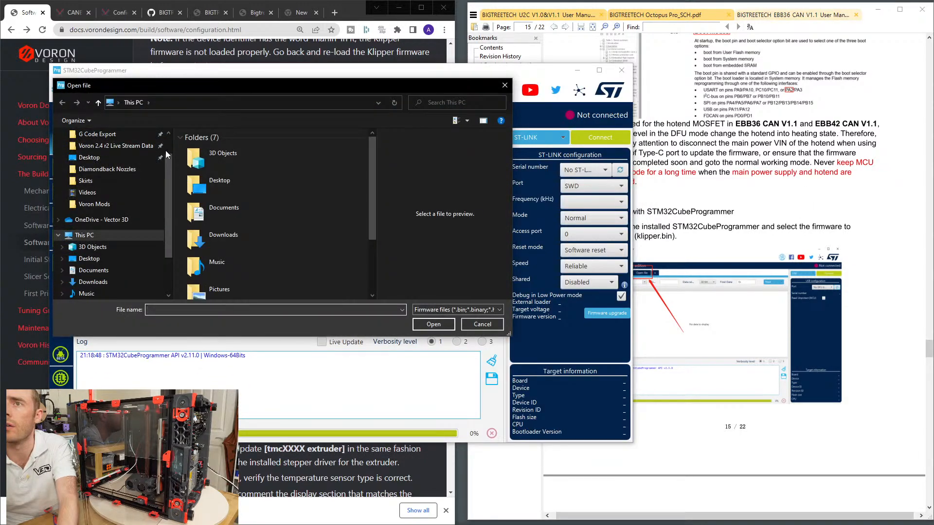
left_click(114, 146)
left_click(243, 179)
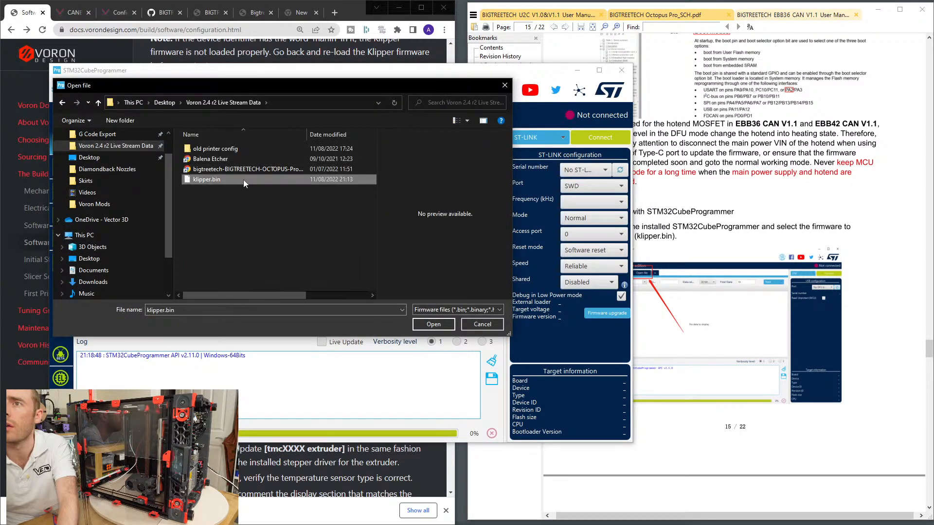
double_click(243, 180)
Read the manual's steps 2 and 3 on entering DFU mode with the Boot and RST buttons and connecting the chip.
left_click(854, 223)
scroll(851, 237, "down", 5)
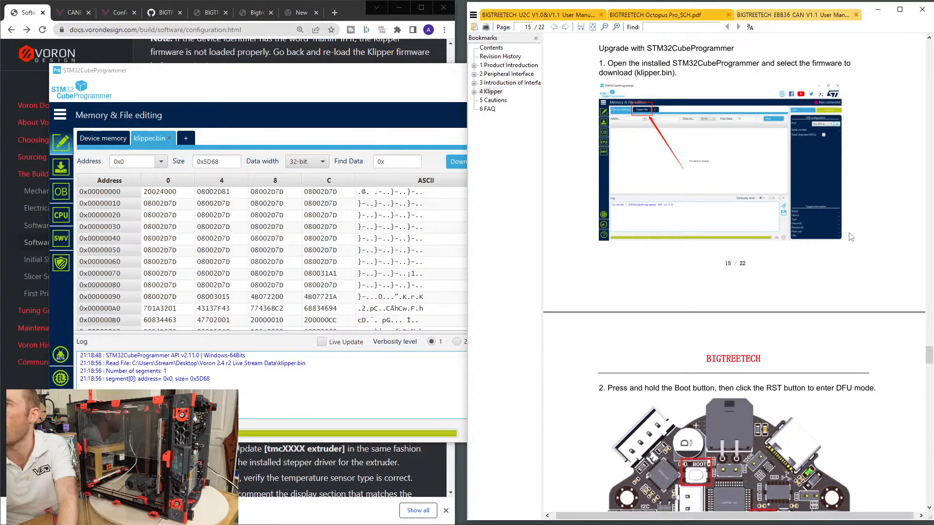
left_click(348, 124)
scroll(307, 235, "down", 4)
scroll(308, 236, "down", 5)
scroll(309, 241, "up", 9)
left_click(880, 234)
scroll(861, 244, "down", 3)
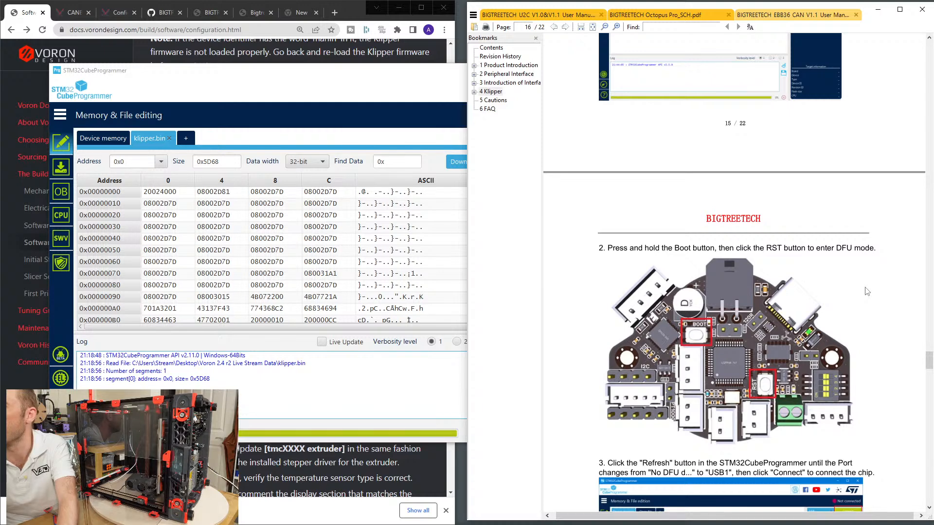
scroll(867, 291, "down", 3)
scroll(867, 290, "up", 10)
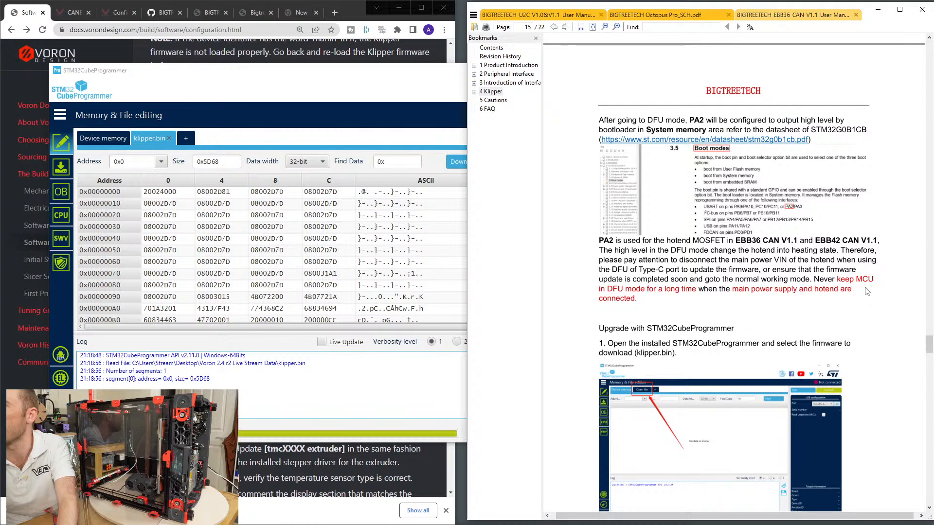
scroll(866, 291, "down", 9)
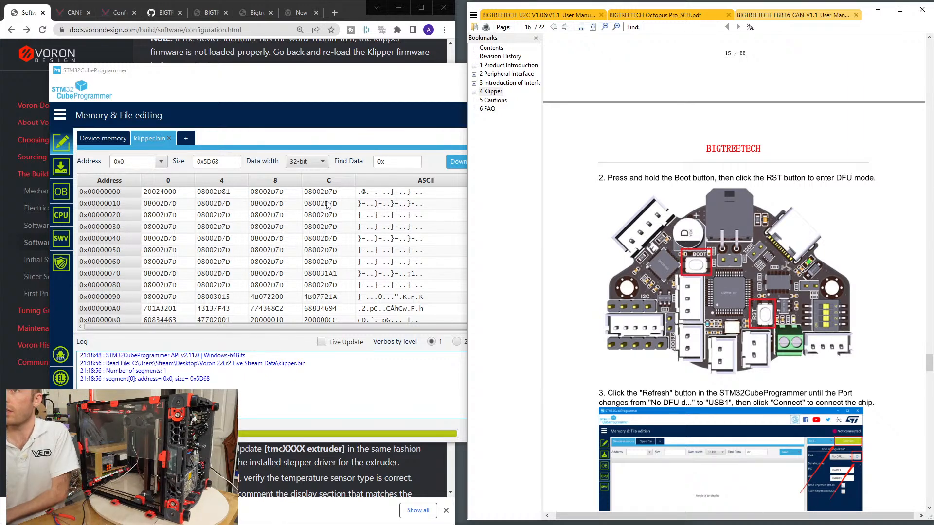
Set the STM32CubeProgrammer connection type to USB and refresh the port list for DFU devices.
left_click(215, 135)
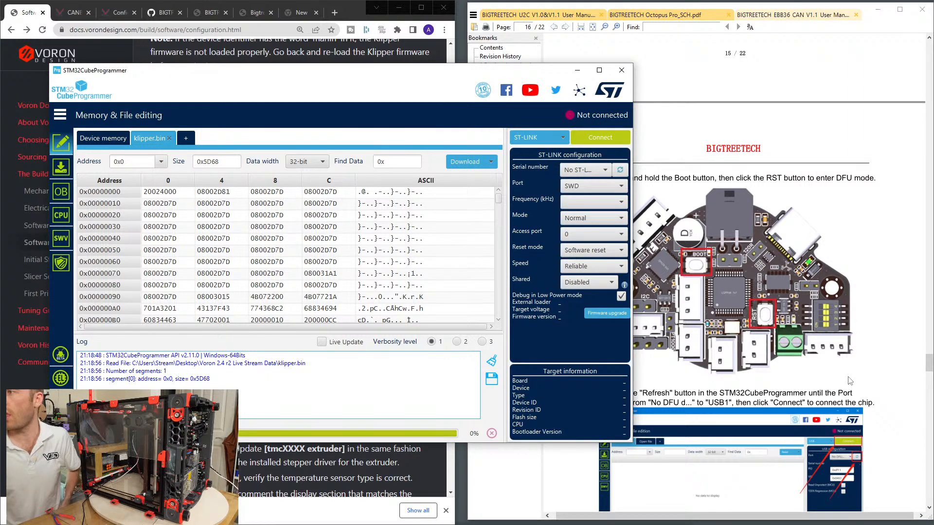
left_click(871, 344)
scroll(886, 339, "down", 1)
left_click(422, 128)
left_click(536, 139)
left_click(518, 176)
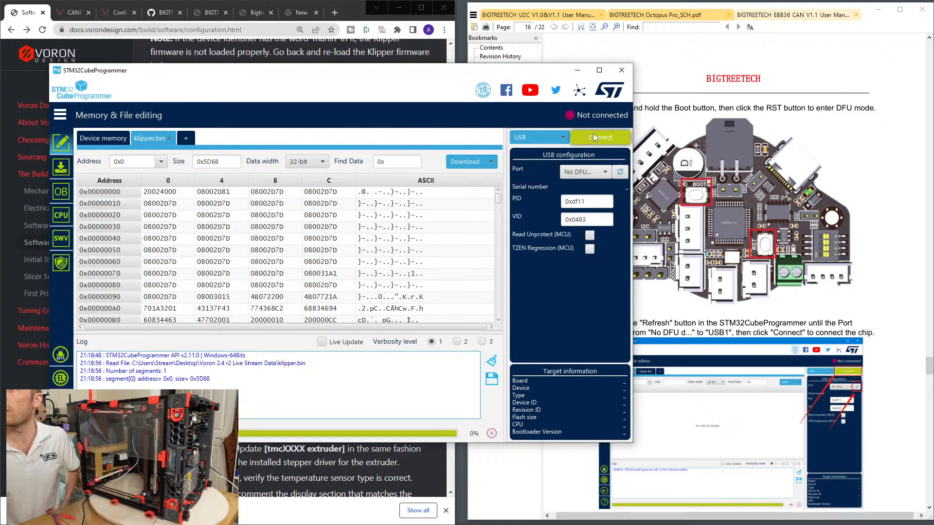
left_click(586, 173)
left_click(620, 173)
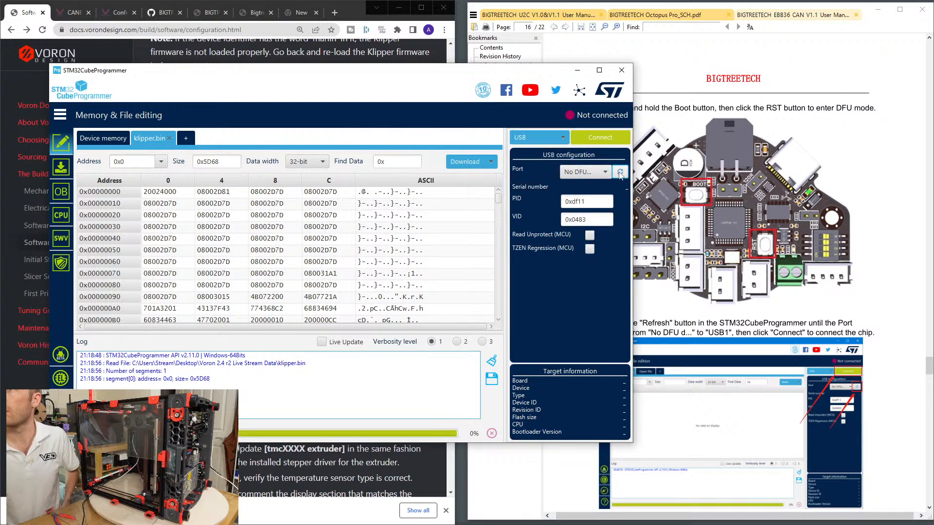
Recheck the manual's DFU mode instructions and refresh the USB port repeatedly to detect the EBB36 board.
left_click(868, 270)
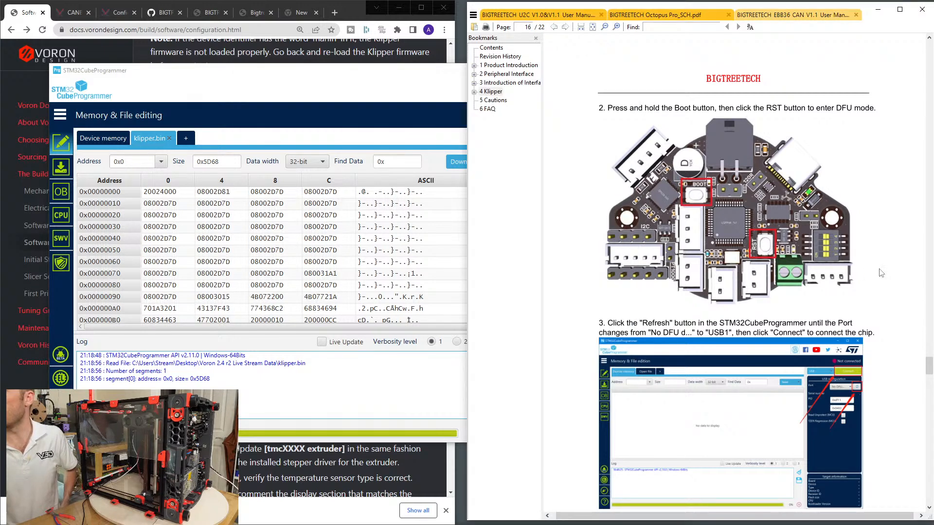
scroll(848, 265, "down", 1)
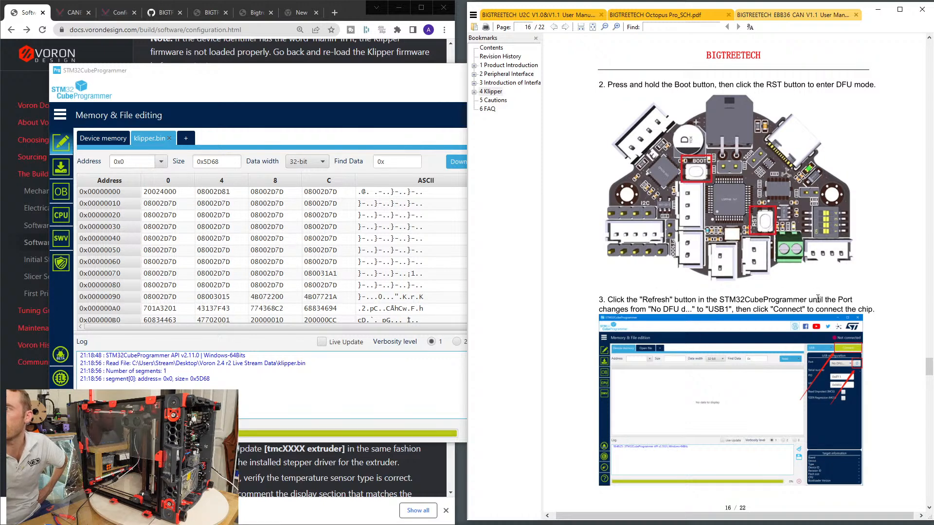
left_click(397, 372)
left_click(620, 173)
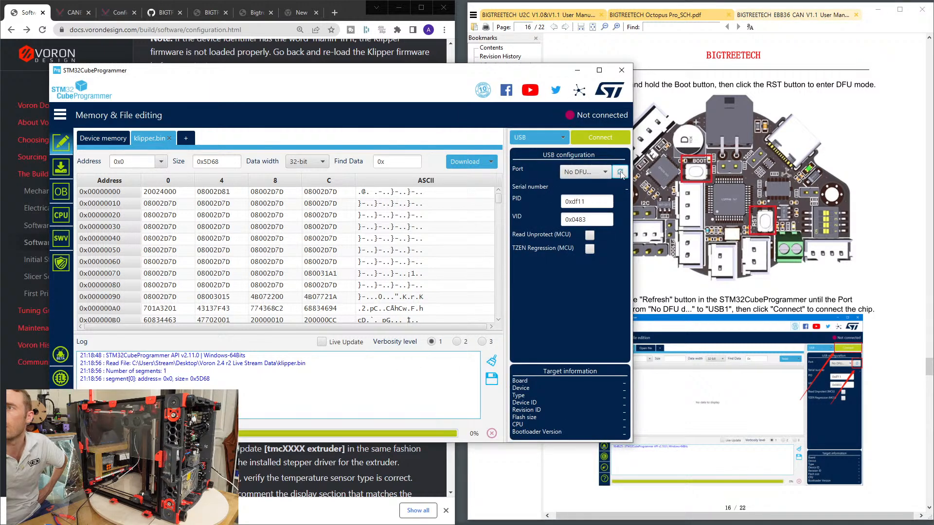
left_click(621, 172)
left_click(621, 172)
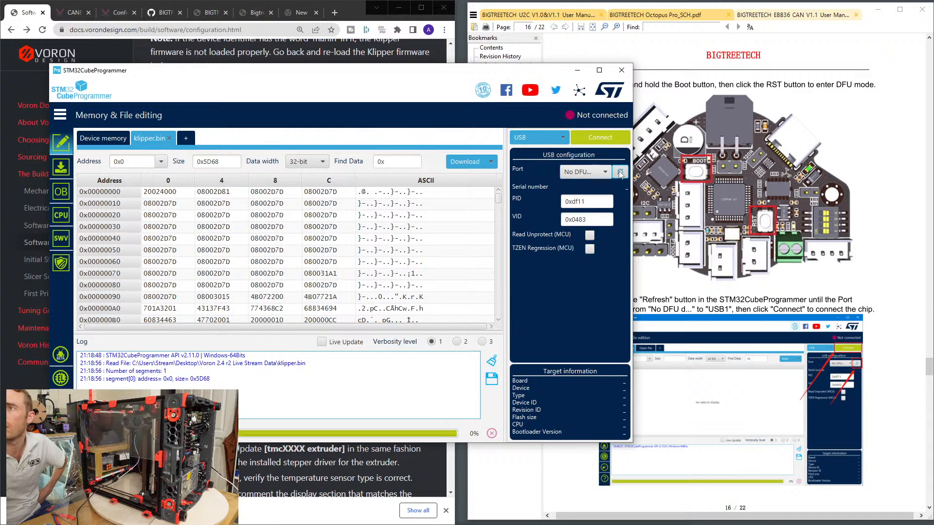
left_click(620, 172)
left_click(620, 172)
left_click(620, 173)
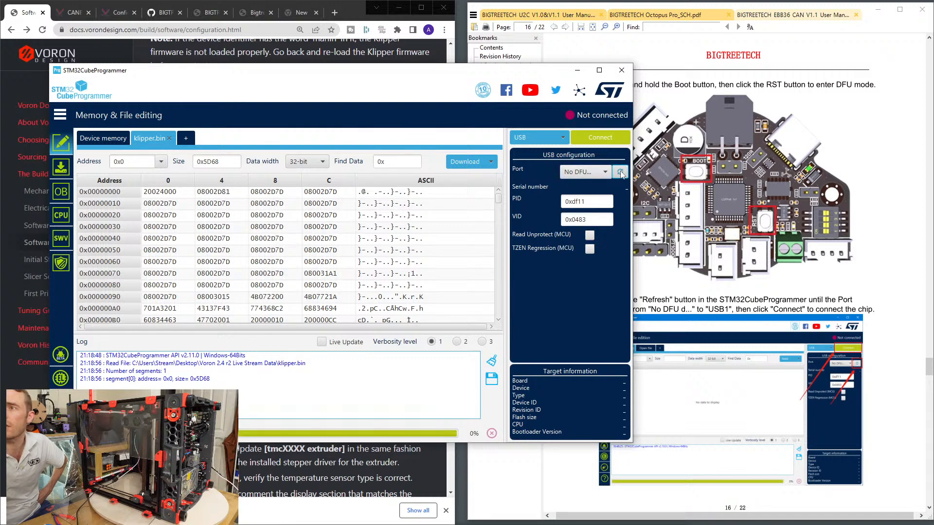
Review the manual's steps 2 to 4 on DFU connection and download, and scan again for the board's USB port.
scroll(882, 303, "down", 6)
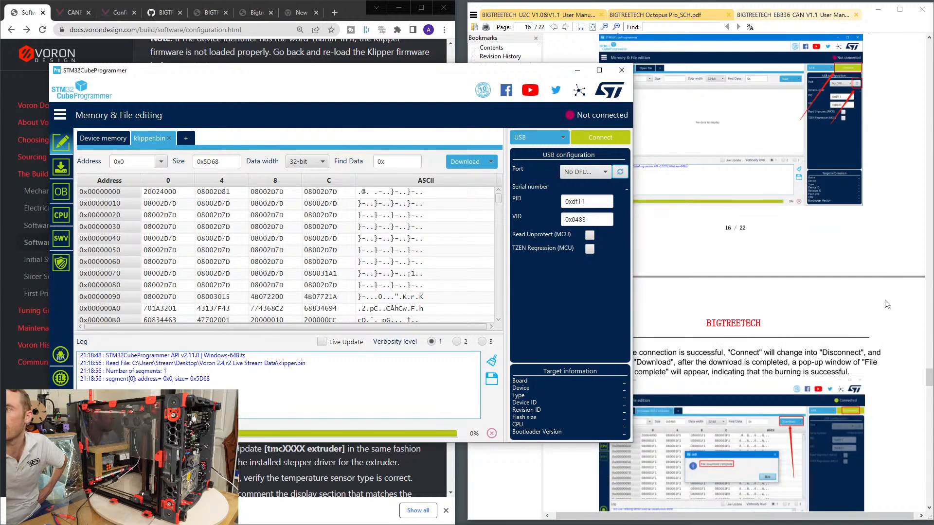
left_click(886, 305)
scroll(883, 302, "up", 5)
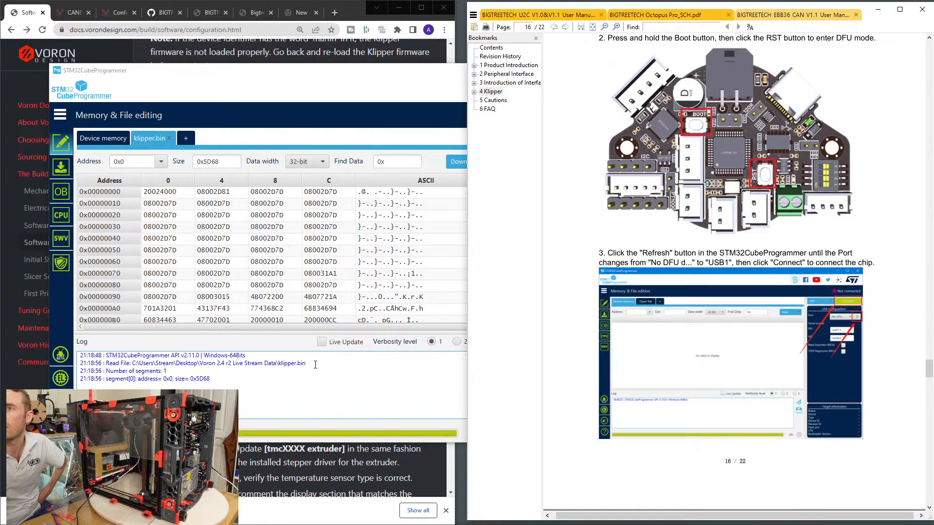
left_click(339, 372)
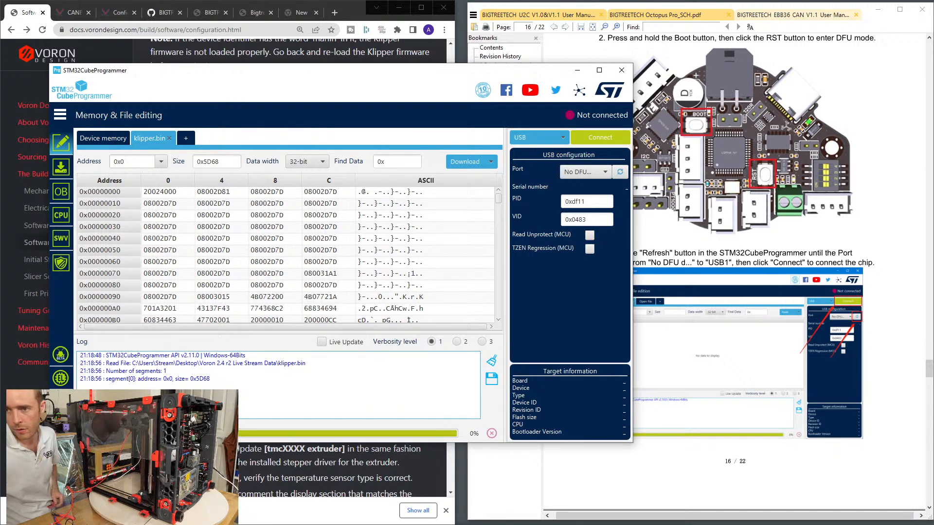
left_click(620, 173)
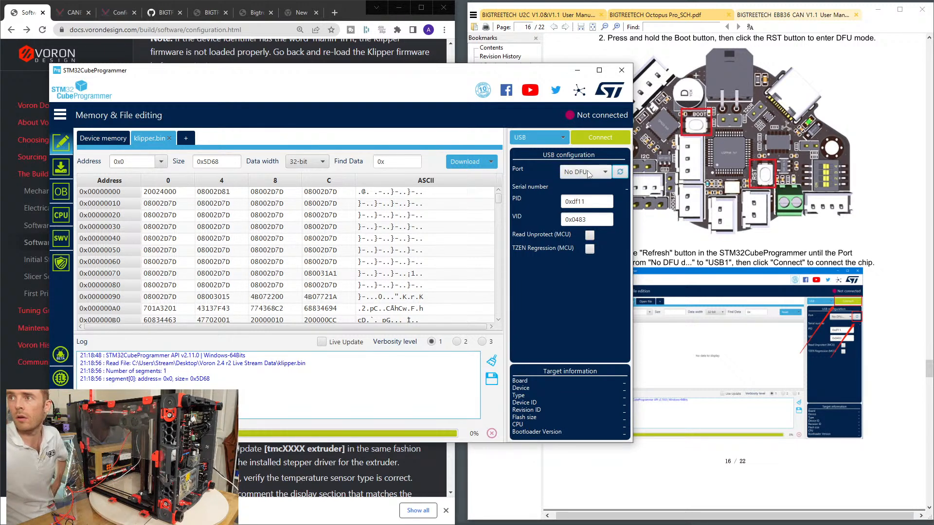
left_click(621, 173)
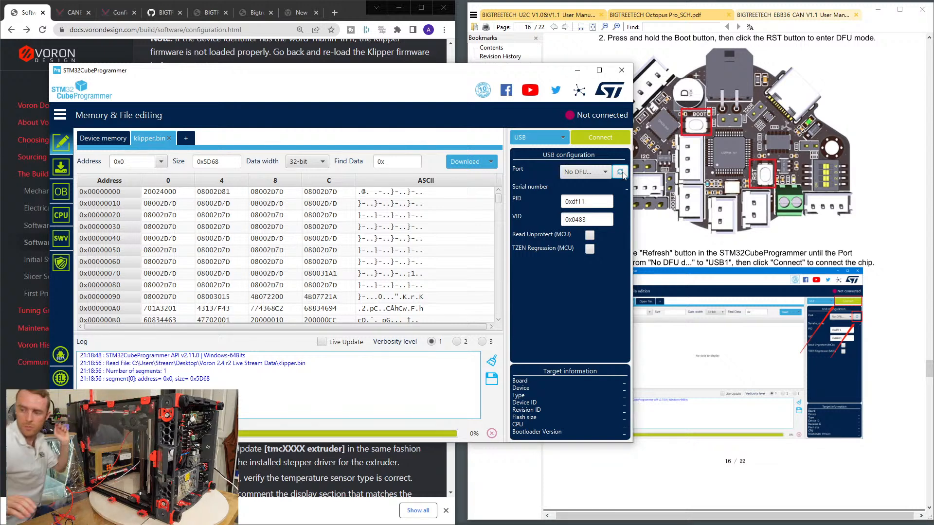
Refresh the USB port to pick up the board as USB1, check the manual's download step, and download klipper.bin to it.
left_click(619, 172)
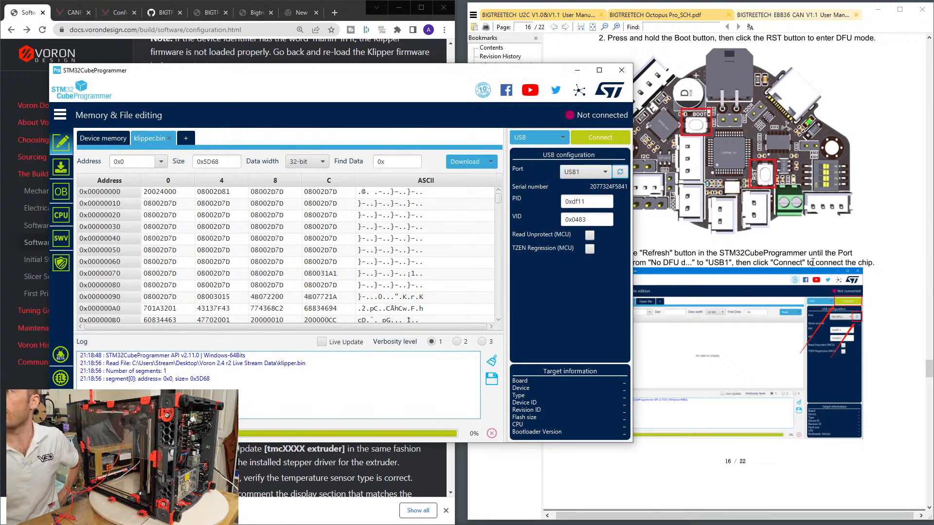
left_click(871, 232)
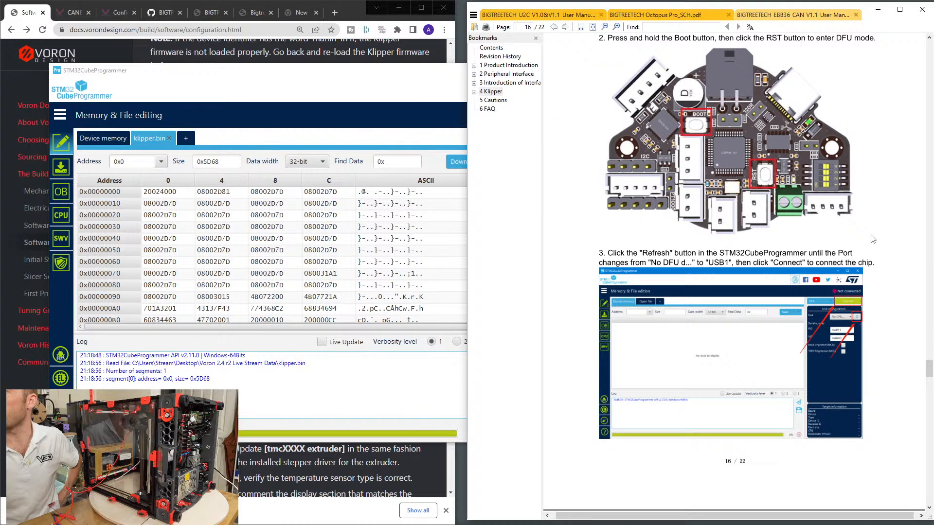
scroll(872, 241, "down", 6)
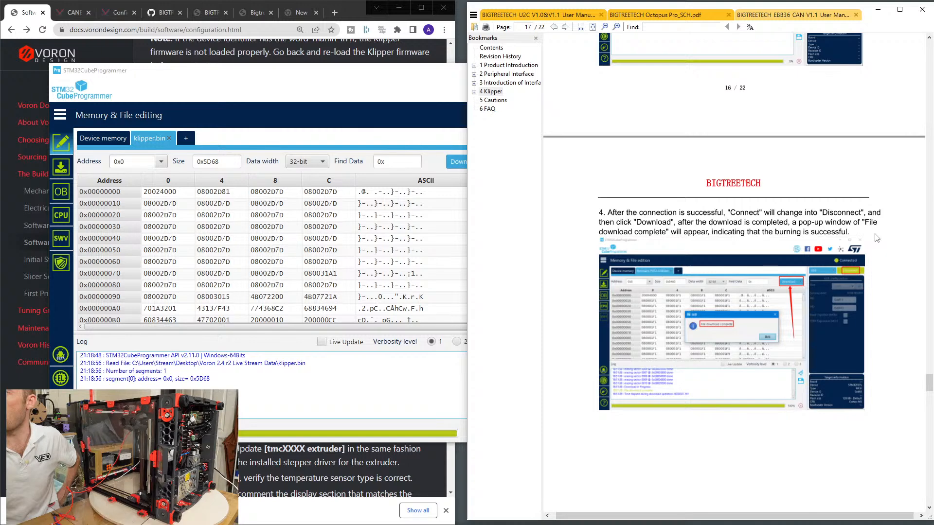
left_click(400, 346)
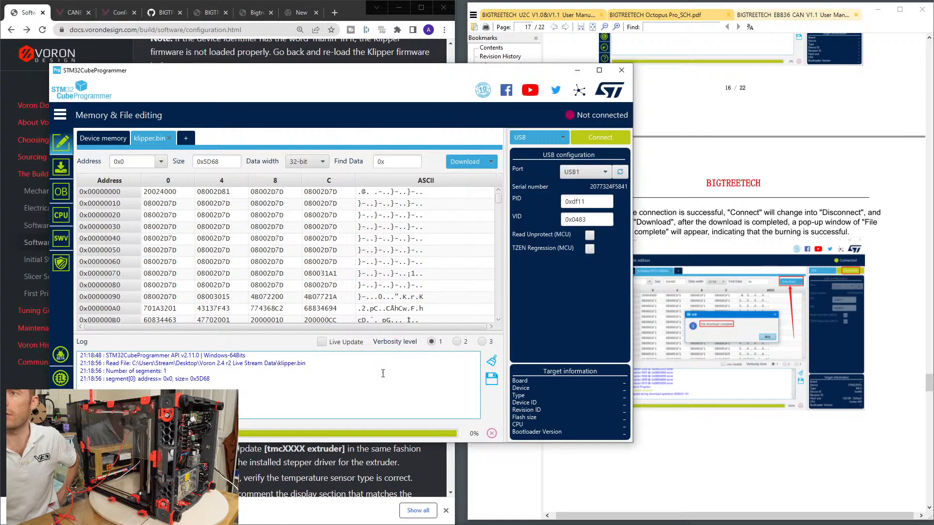
left_click(458, 161)
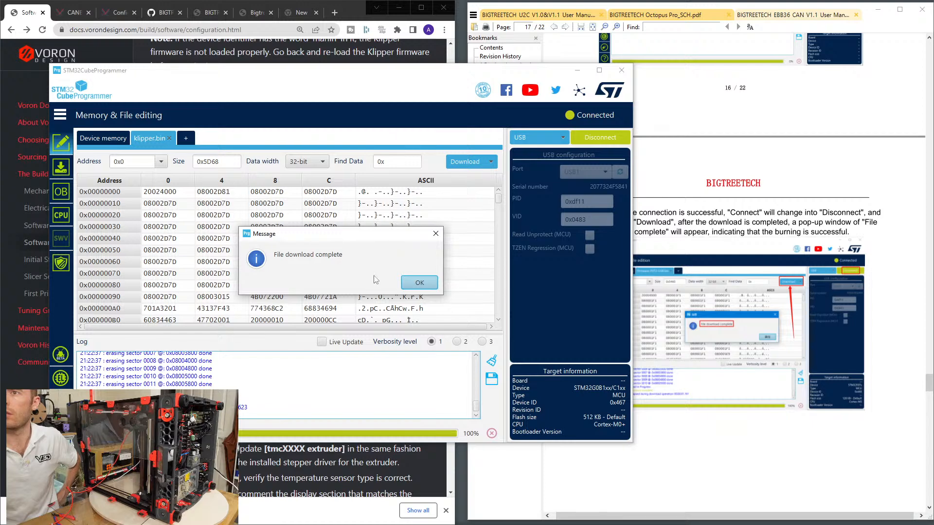
left_click(419, 282)
Recheck the manual's flashing steps, disconnect from the board, and close STM32CubeProgrammer.
left_click(801, 294)
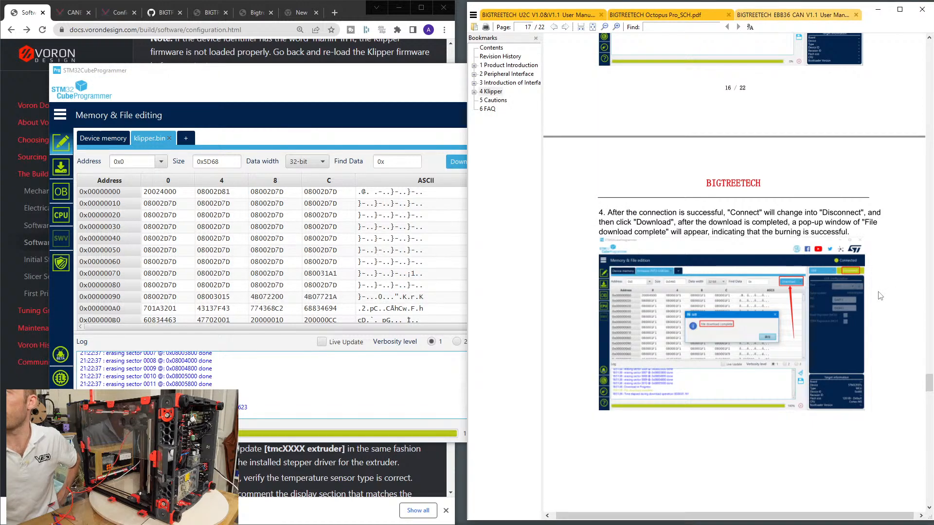
scroll(832, 296, "down", 10)
scroll(864, 298, "up", 10)
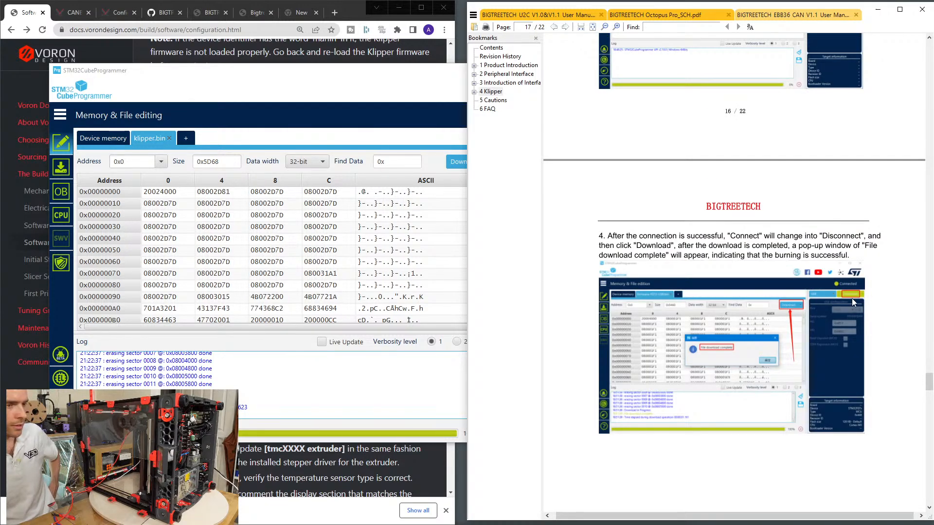
scroll(561, 329, "up", 5)
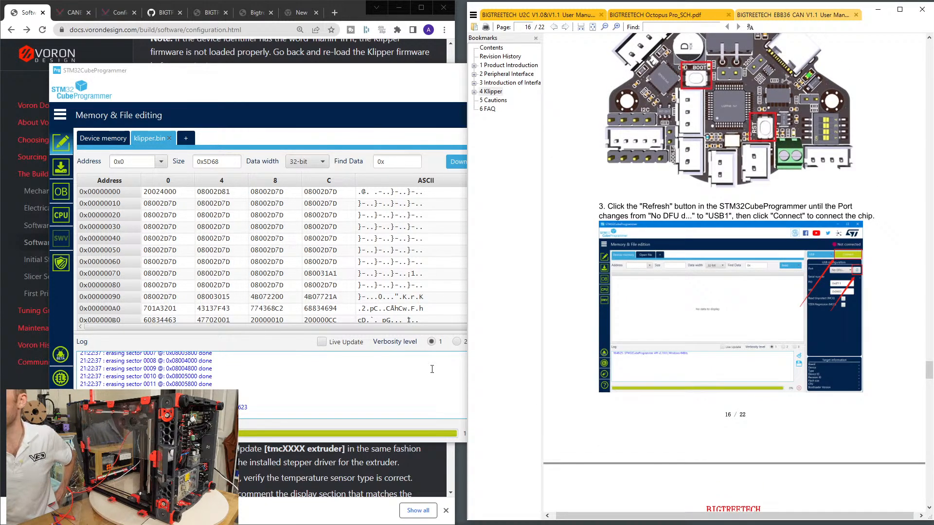
left_click(382, 387)
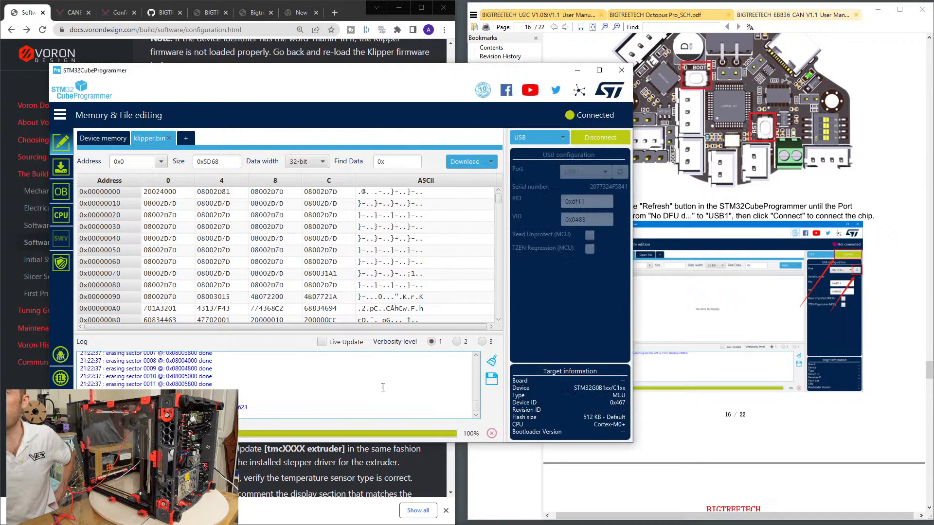
left_click(603, 139)
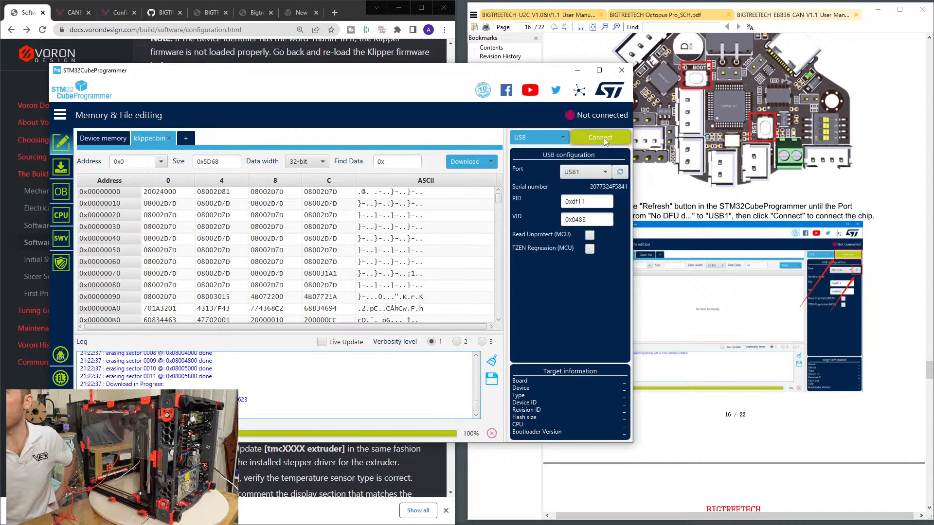
left_click(621, 69)
Review the manual's section 4.3 CANBus Configuration and the remaining printer.cfg settings in the Voron documentation.
scroll(835, 216, "down", 4)
scroll(850, 240, "down", 10)
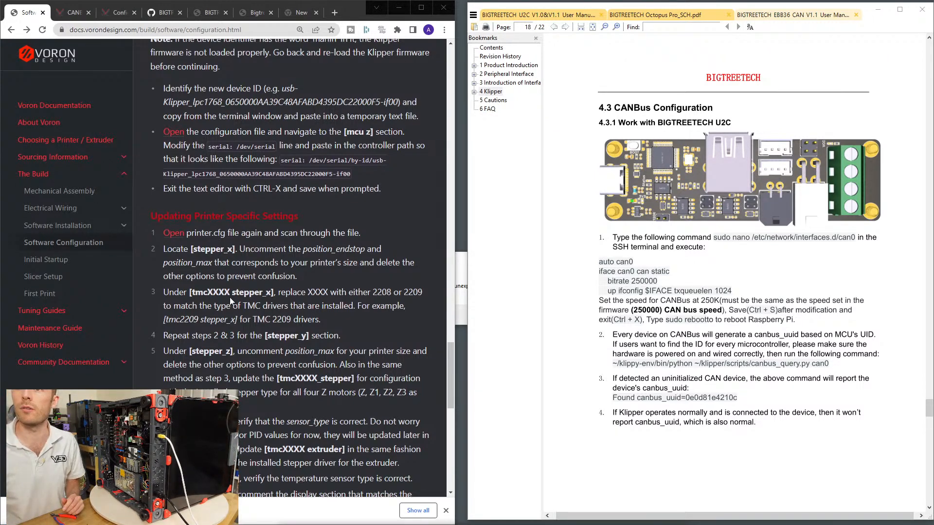
scroll(230, 298, "up", 8)
scroll(230, 298, "down", 10)
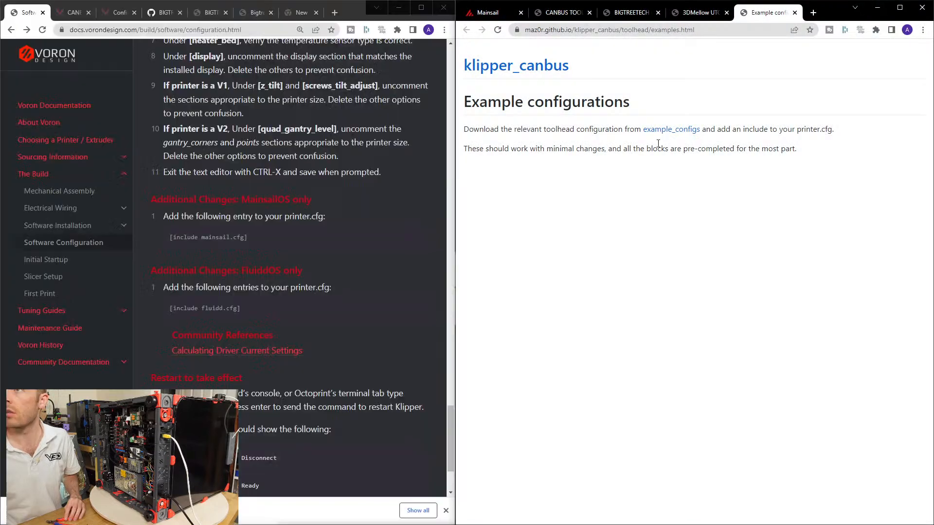
Switch to Mainsail and retry its connection to Moonraker at 192.168.1.118.
left_click(499, 18)
left_click(700, 375)
left_click(909, 54)
left_click(697, 170)
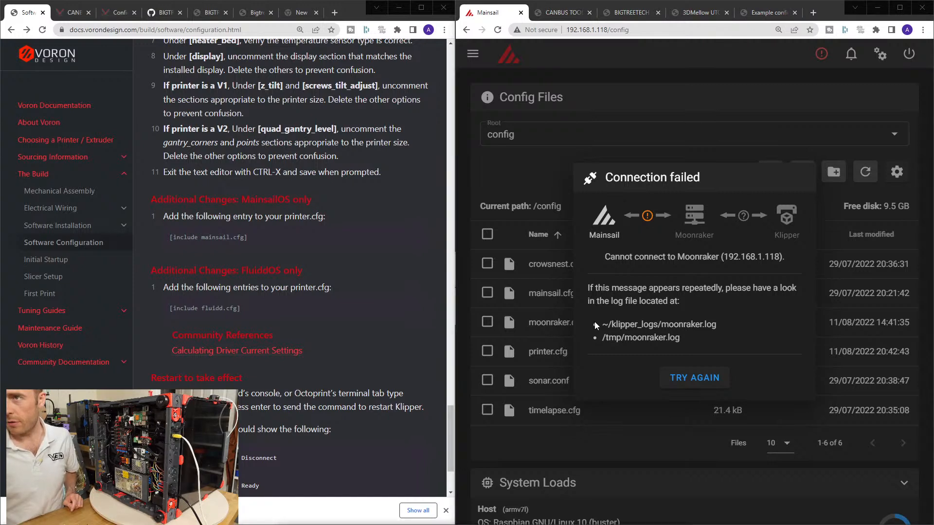
left_click(695, 377)
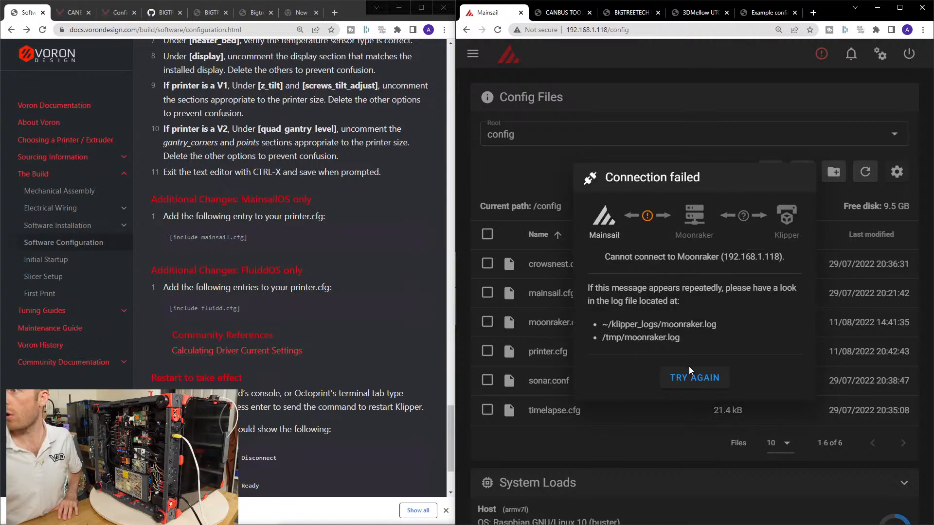
left_click(691, 377)
left_click(908, 53)
left_click(838, 257)
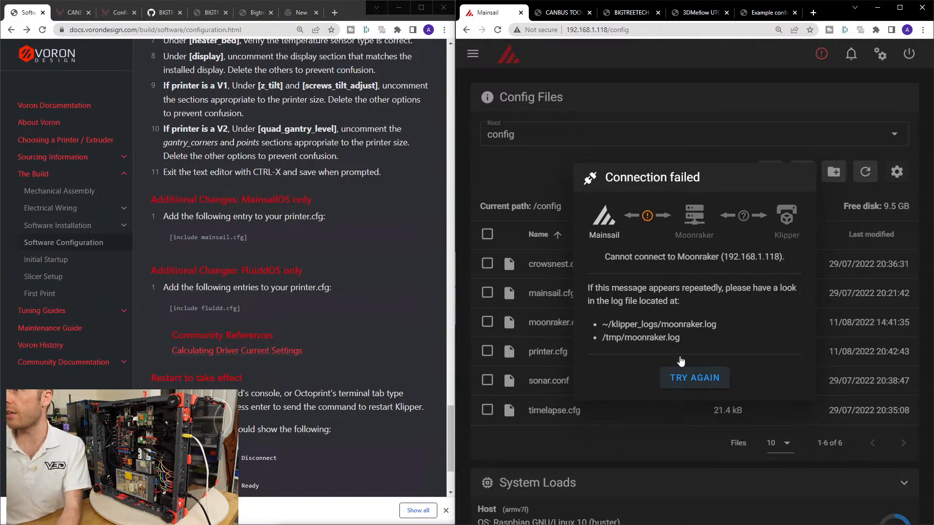
left_click(692, 379)
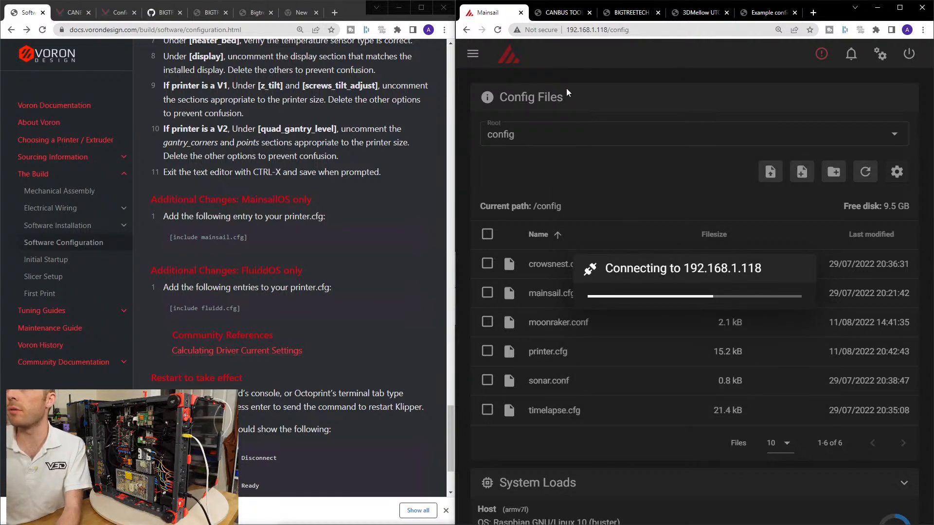
left_click(700, 14)
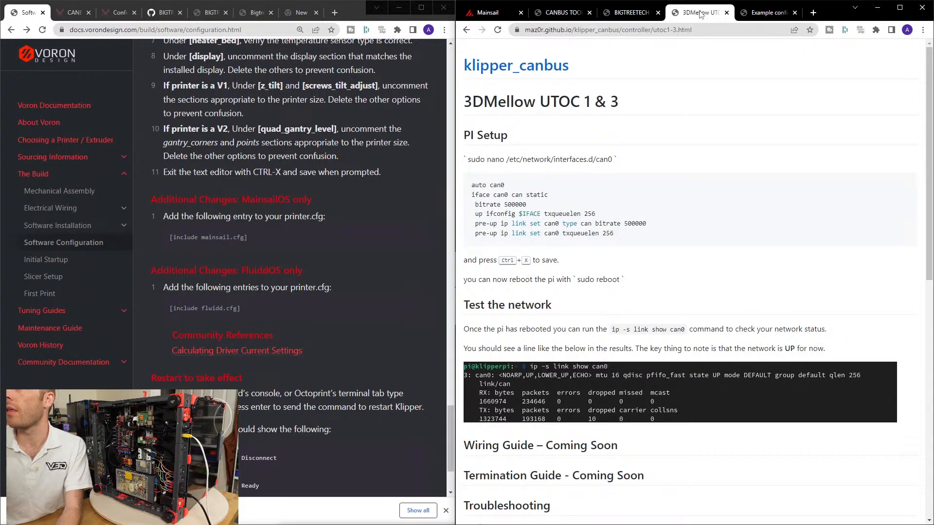
left_click(492, 12)
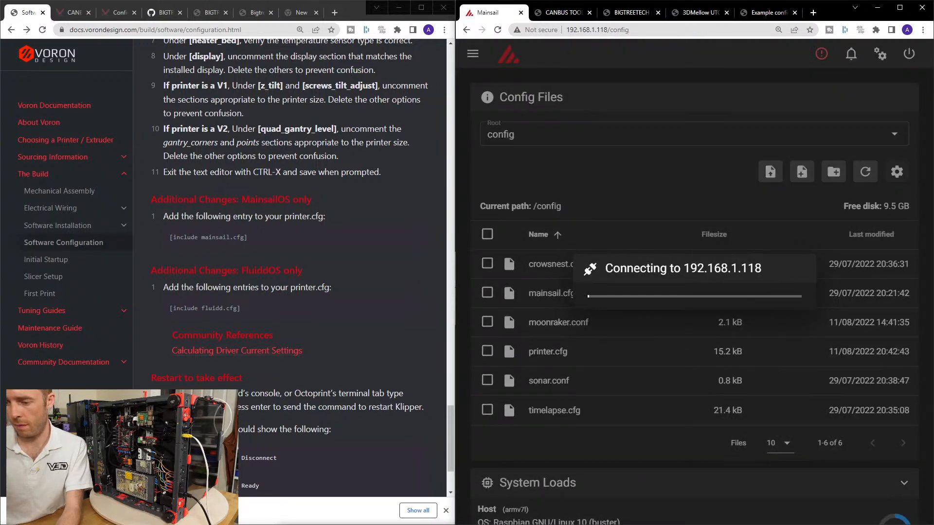
Copy the ~/klippy-env/bin/python ~/klipper/scripts/canbus_query.py can0 command from section 4.3.1 of the EBB36 manual.
key("alt+Tab")
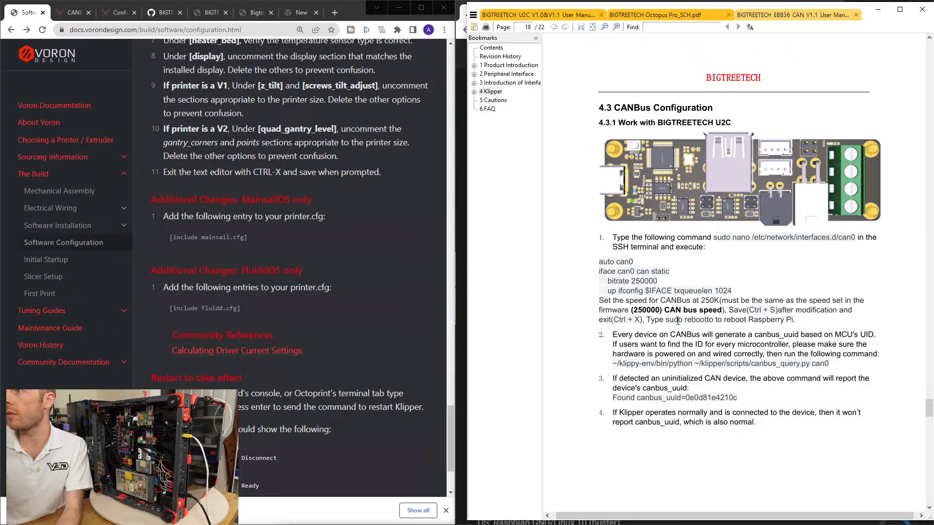
left_click_drag(614, 360, 834, 366)
right_click(818, 365)
left_click(841, 372)
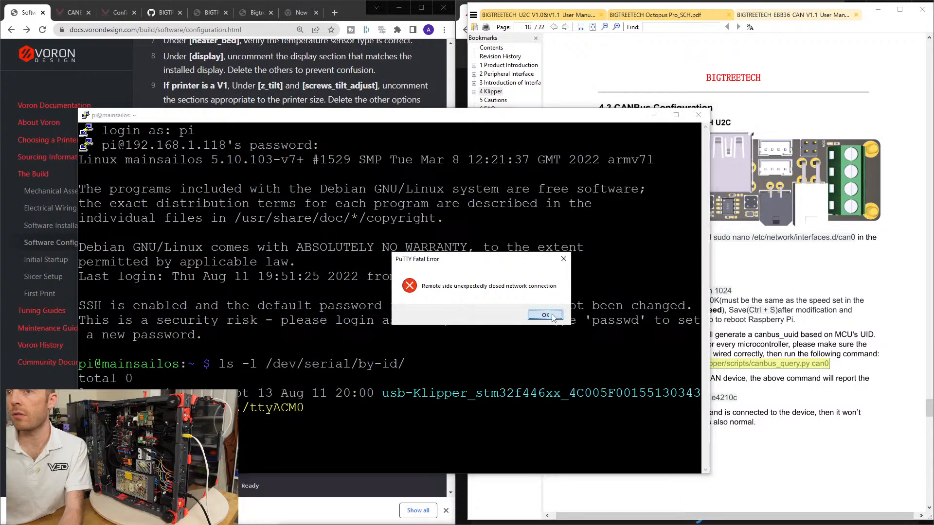
Dismiss the PuTTY connection error, restart the SSH session, and log in to the Pi with the account password.
left_click(545, 316)
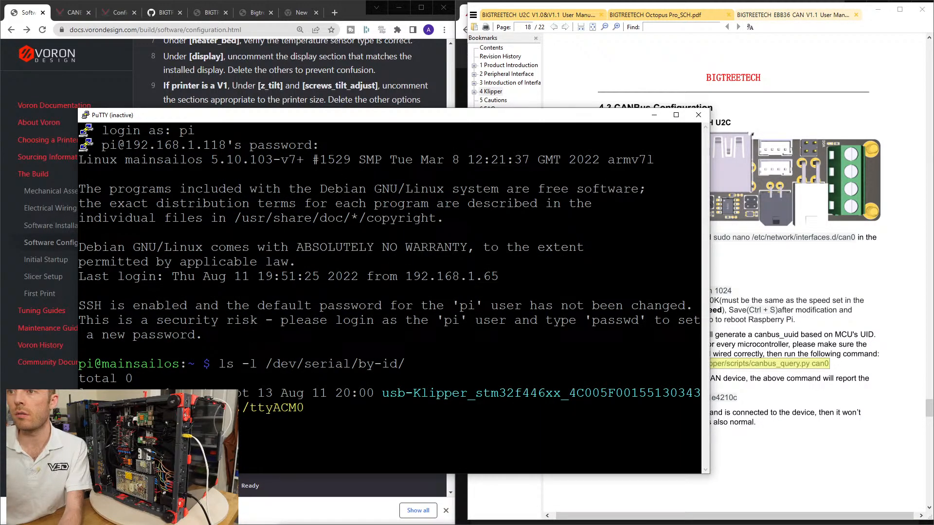
right_click(121, 115)
left_click(145, 214)
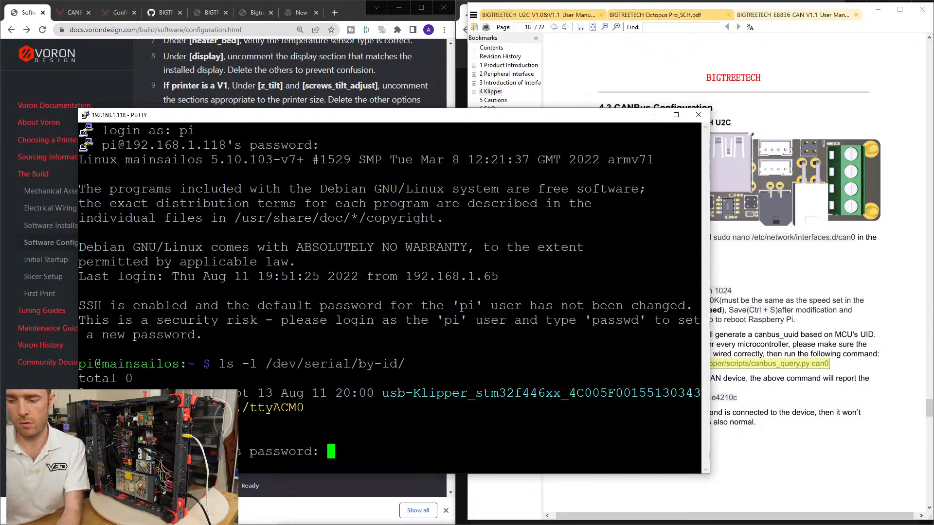
type("raspberry")
key("Return")
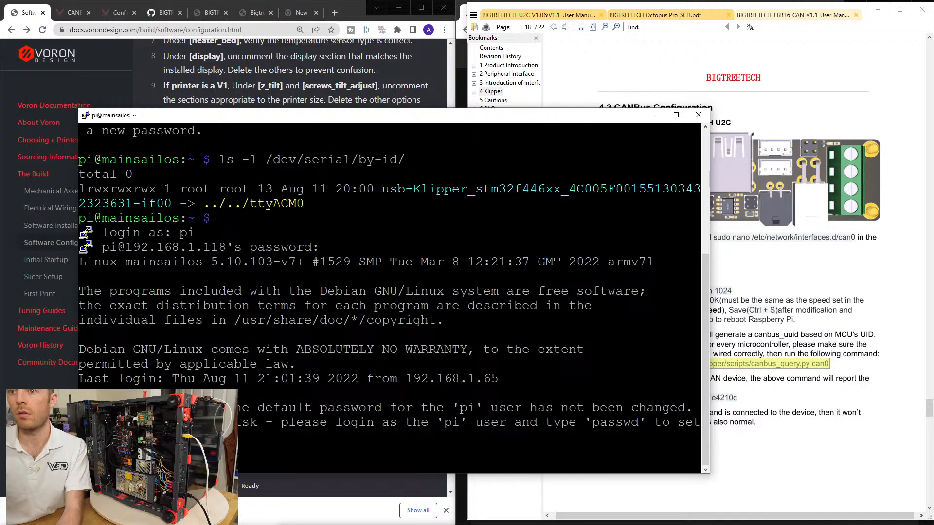
Run the copied canbus_query.py command on can0 and copy the reported canbus_uuid.
key("shift+Insert")
key("Return")
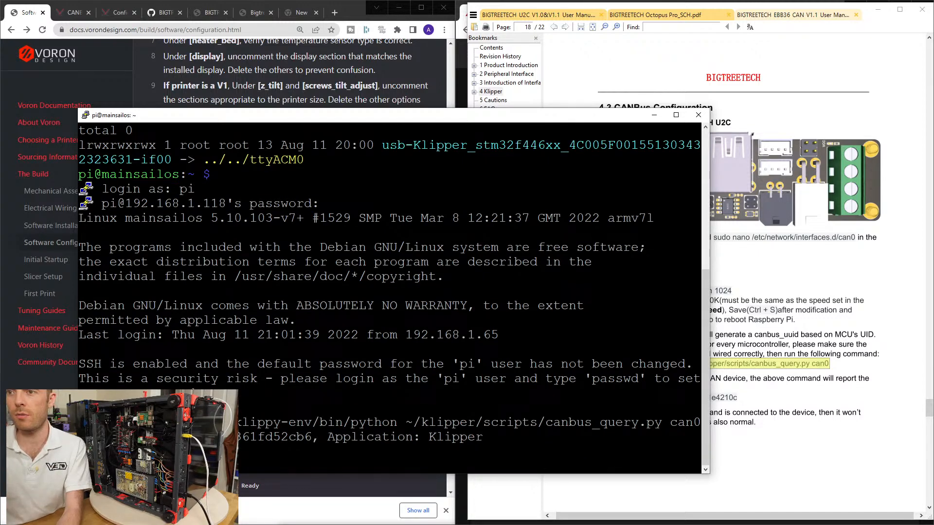
left_click_drag(210, 437, 312, 437)
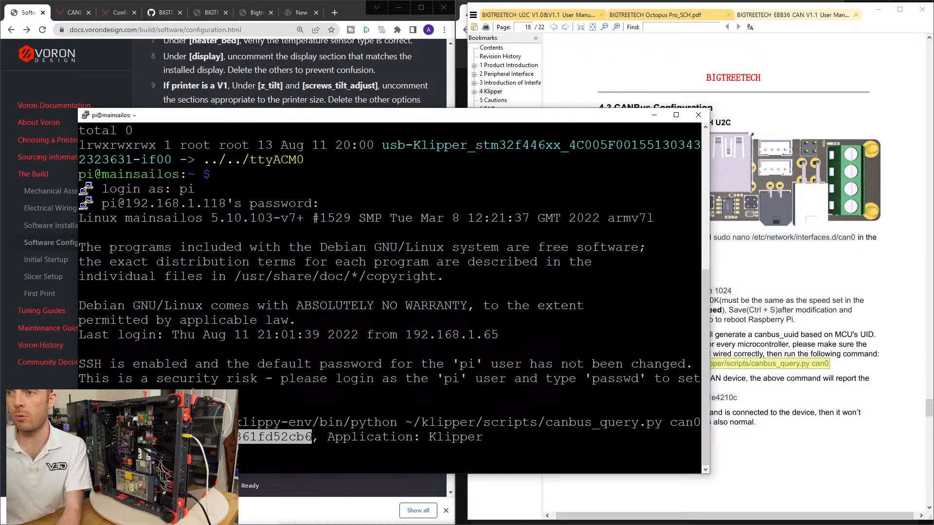
Read the manual's section 4.4 Klipper Configuration on including the EBB config in printer.cfg and setting the board's ID.
left_click(795, 311)
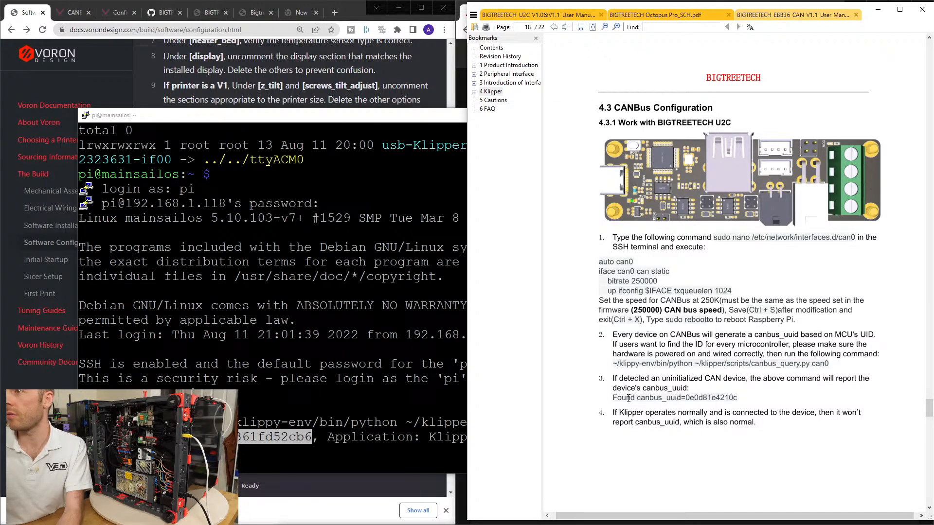
scroll(747, 397, "down", 3)
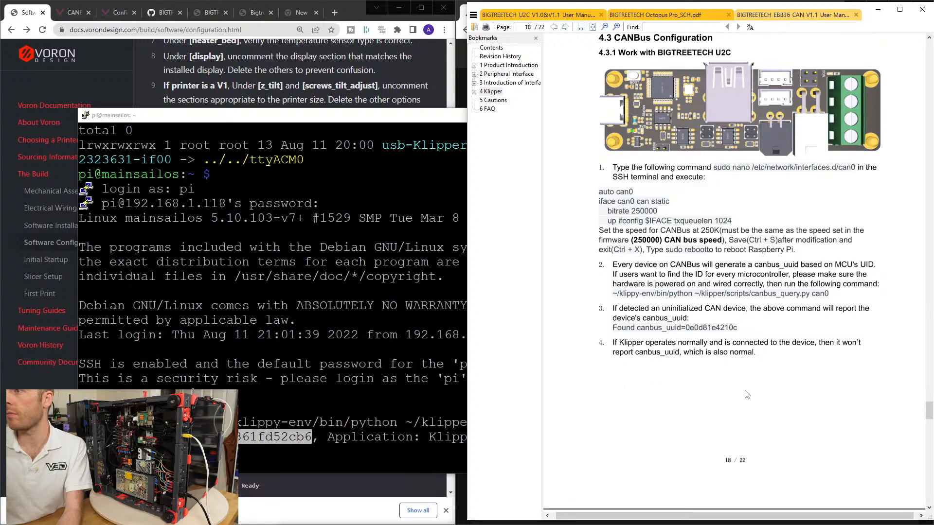
scroll(762, 354, "down", 15)
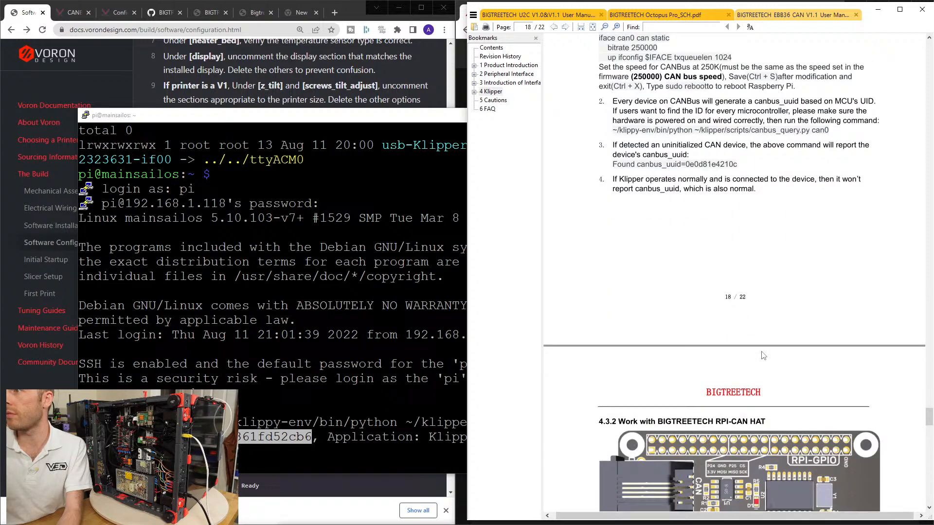
scroll(762, 356, "down", 5)
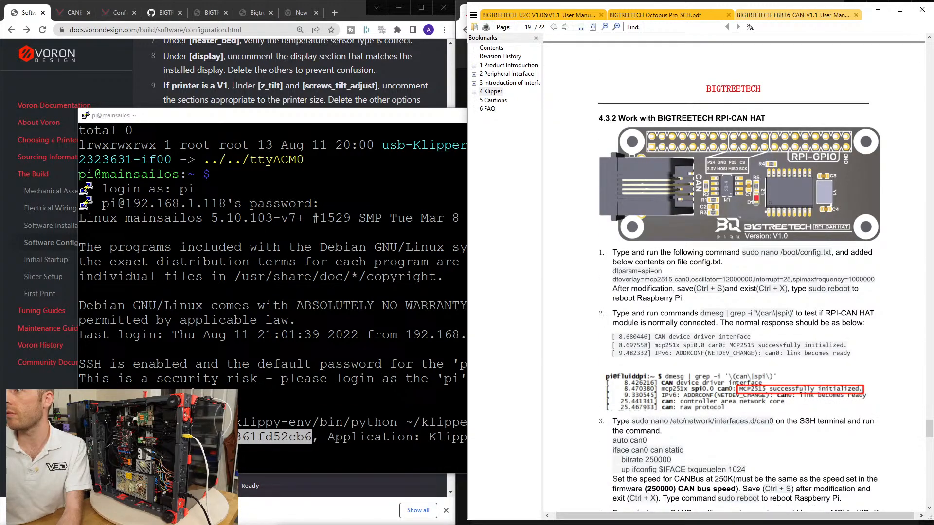
scroll(762, 353, "down", 20)
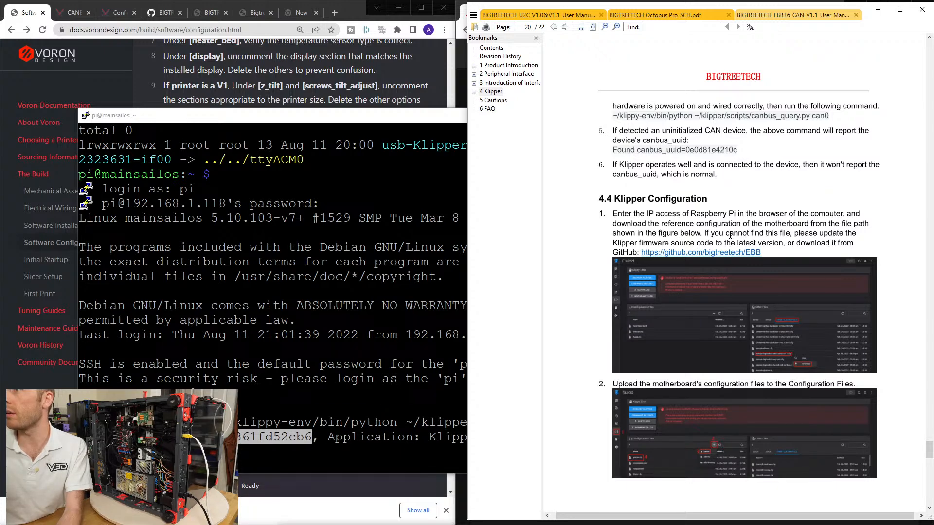
scroll(730, 235, "down", 2)
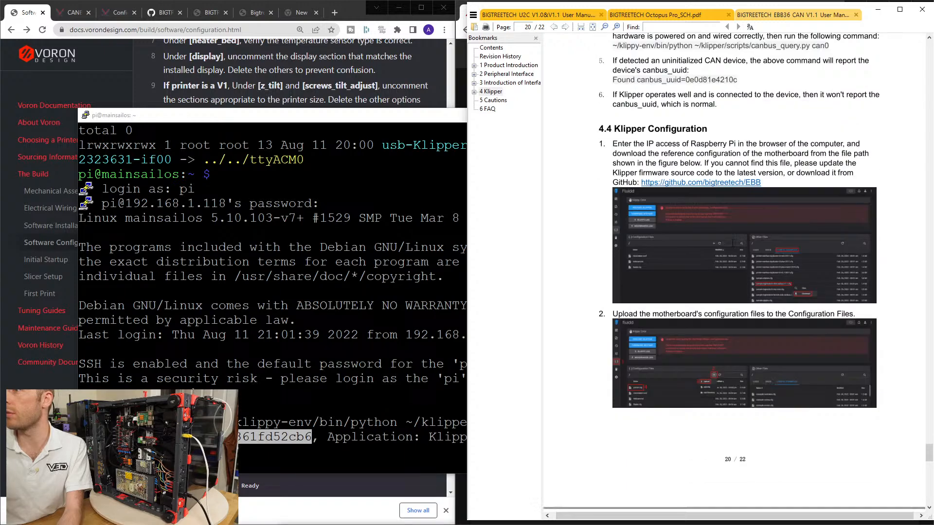
scroll(778, 287, "down", 7)
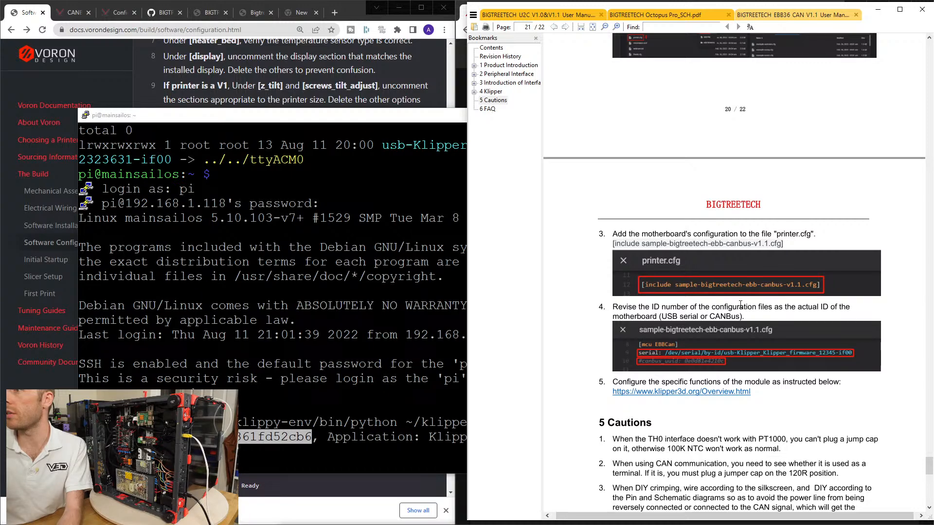
scroll(634, 309, "up", 1)
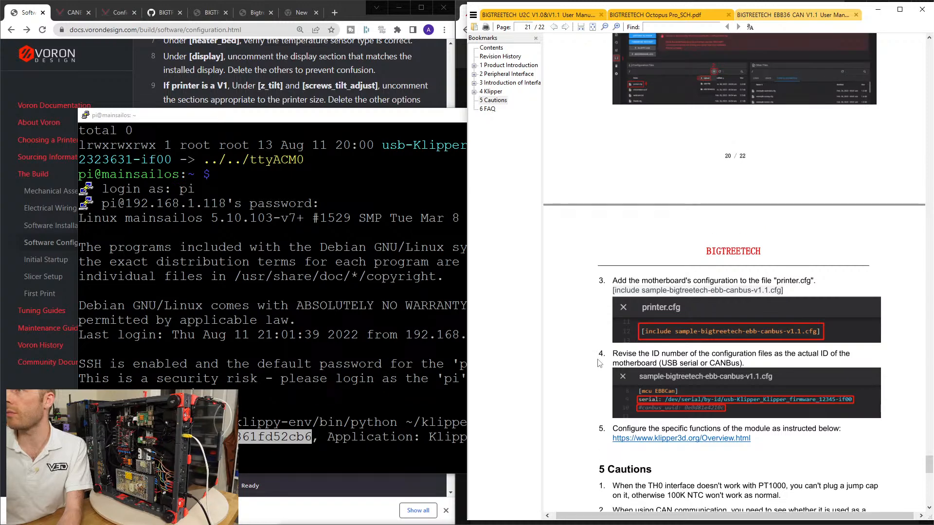
Look through the open Klipper, GitHub and Octopus Pro reference pages, closing the empty new page.
left_click_drag(295, 117, 423, 111)
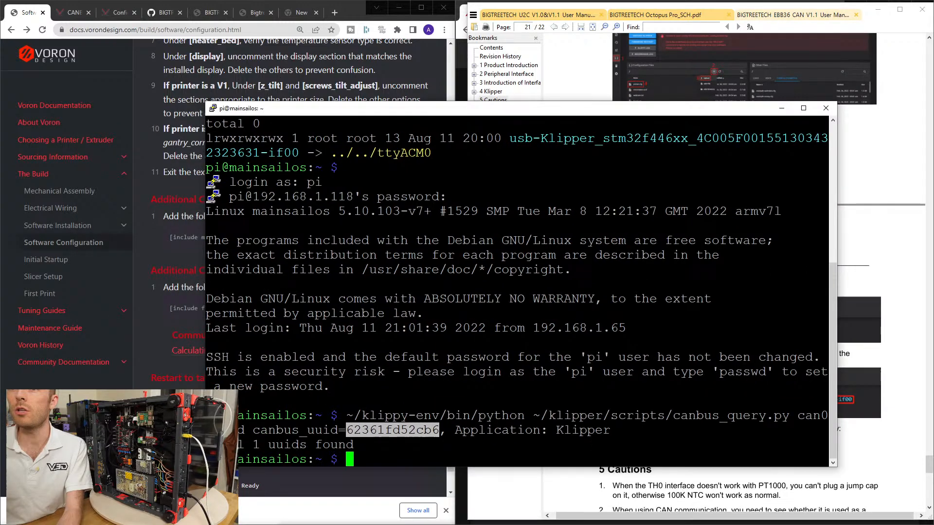
left_click(73, 12)
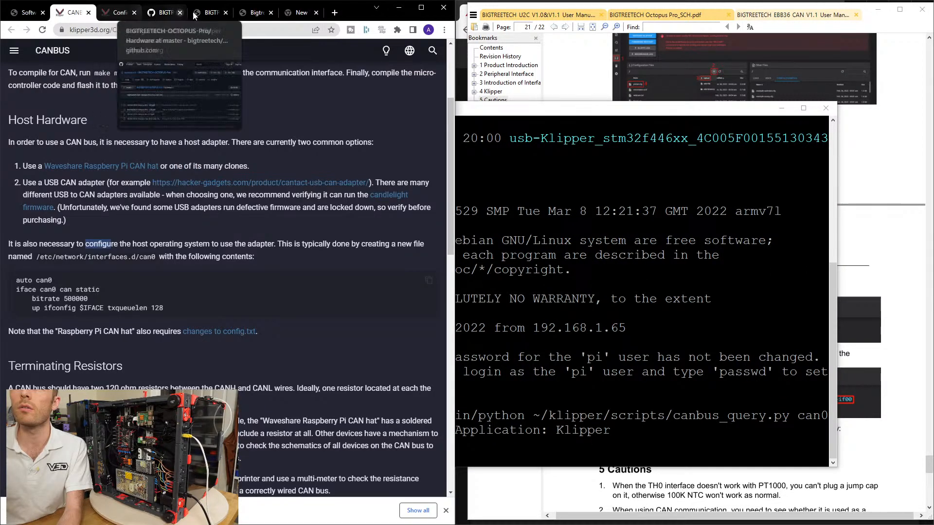
left_click(256, 12)
left_click(214, 12)
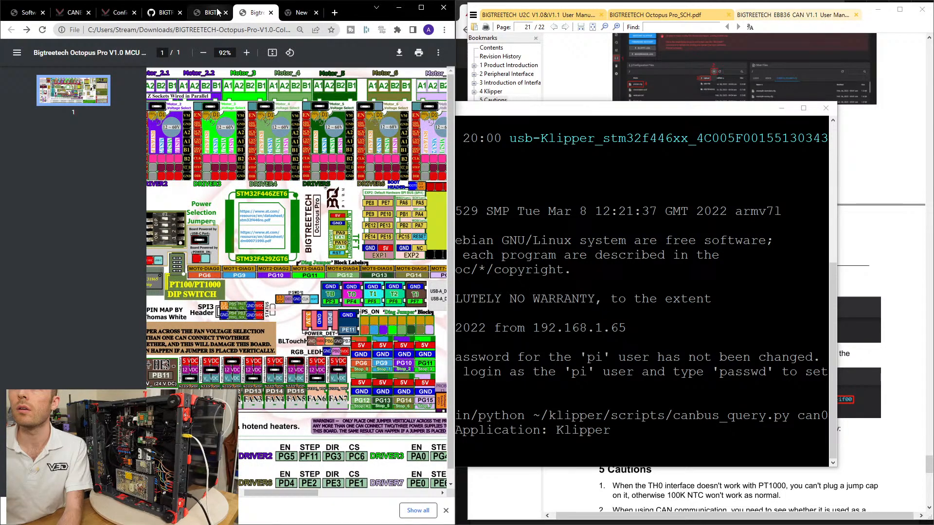
left_click(291, 14)
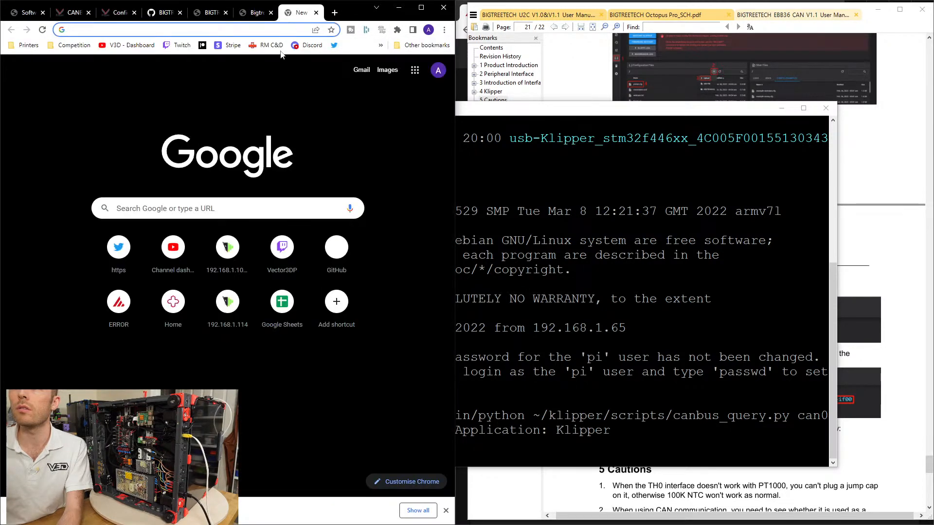
key("ctrl+w")
left_click(244, 12)
left_click(192, 12)
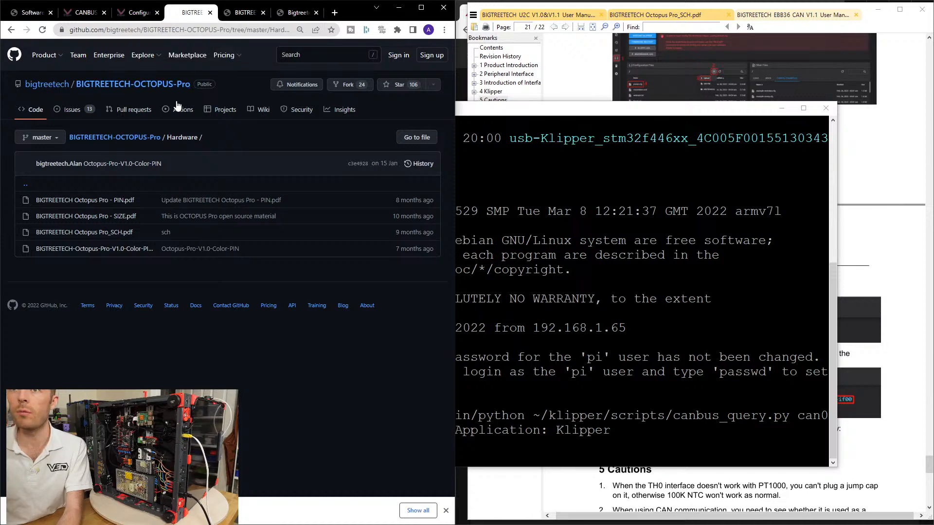
left_click(139, 12)
left_click(192, 12)
left_click(245, 12)
left_click(298, 12)
left_click(245, 15)
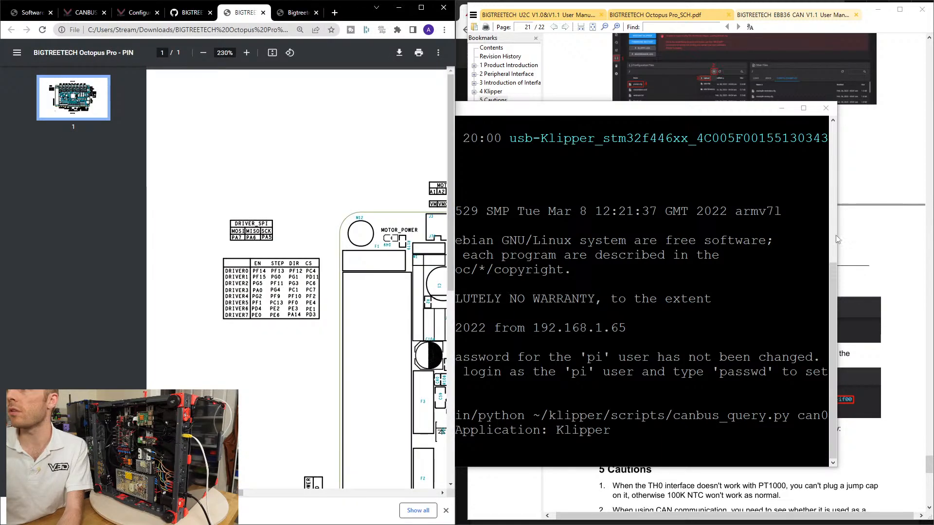
Follow the manual's bigtreetech/EBB GitHub link and open sample-bigtreetech-ebb-canbus-v1.1.cfg in the EBB CAN V1.1 (STM32G0B1) folder.
left_click(868, 263)
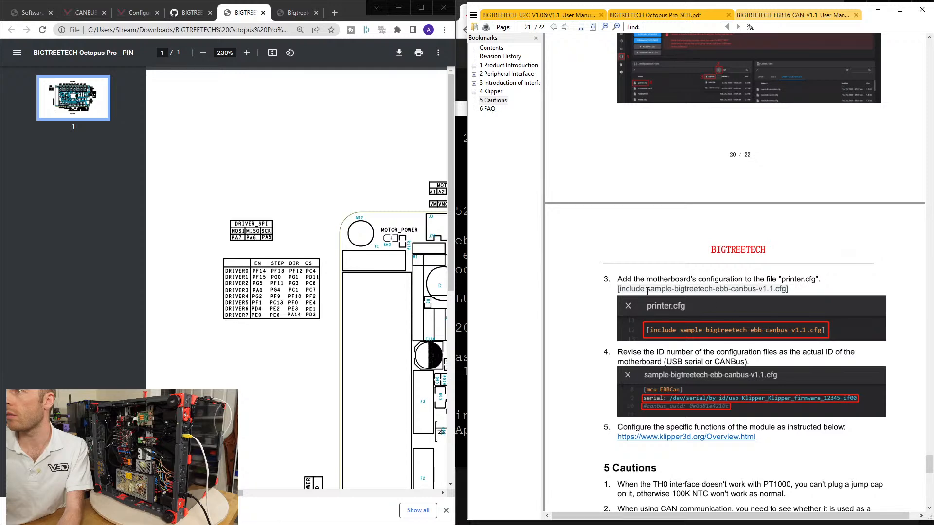
scroll(788, 292, "up", 6)
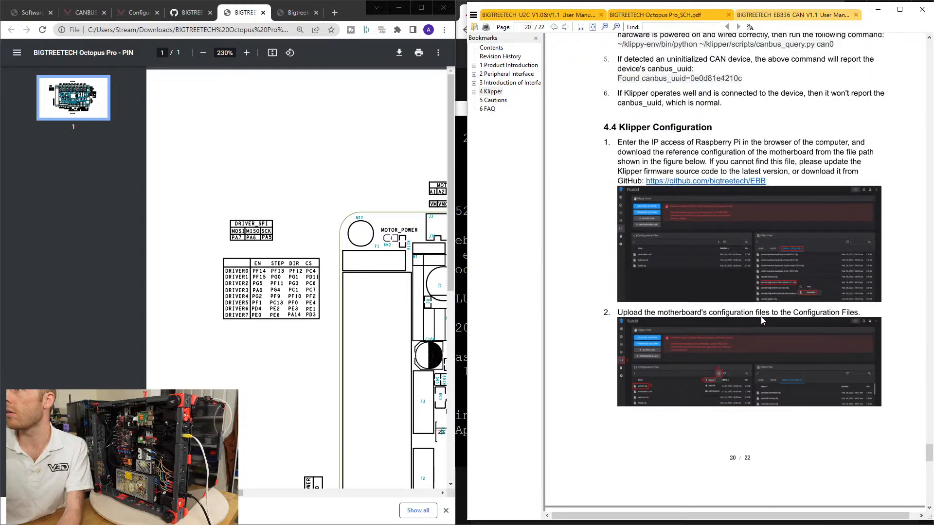
left_click(674, 181)
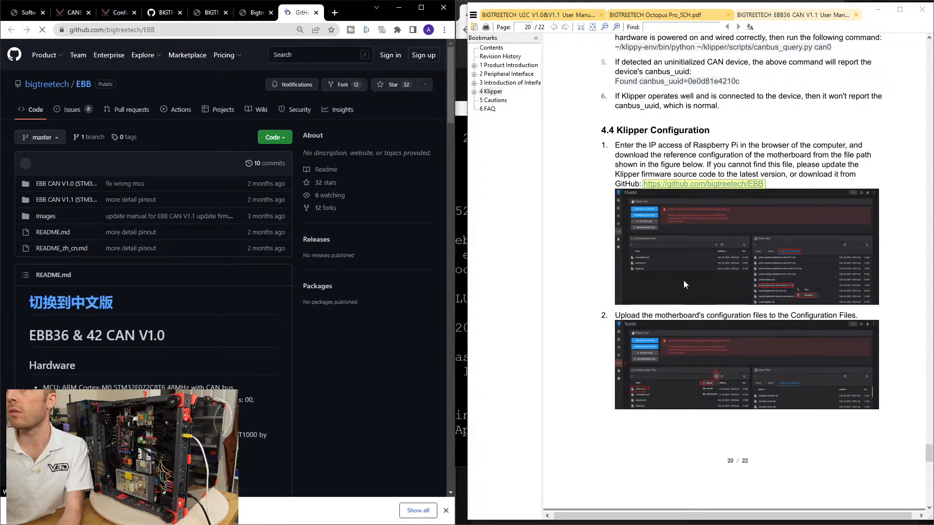
scroll(684, 284, "down", 5)
left_click(63, 200)
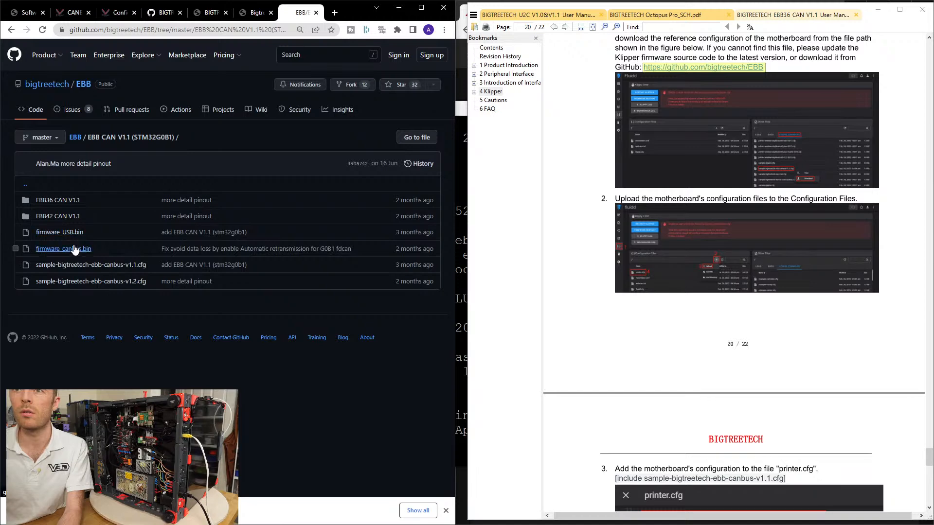
left_click(88, 266)
scroll(229, 282, "down", 8)
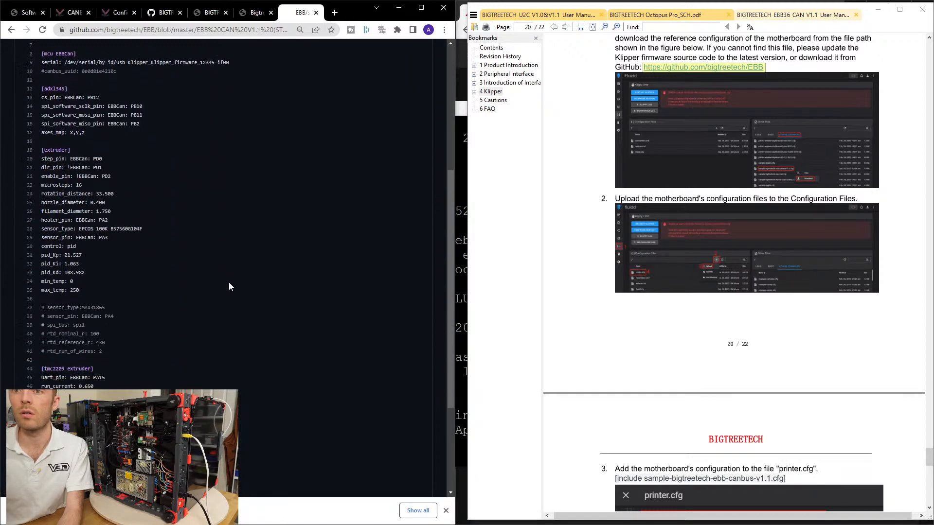
scroll(227, 283, "up", 8)
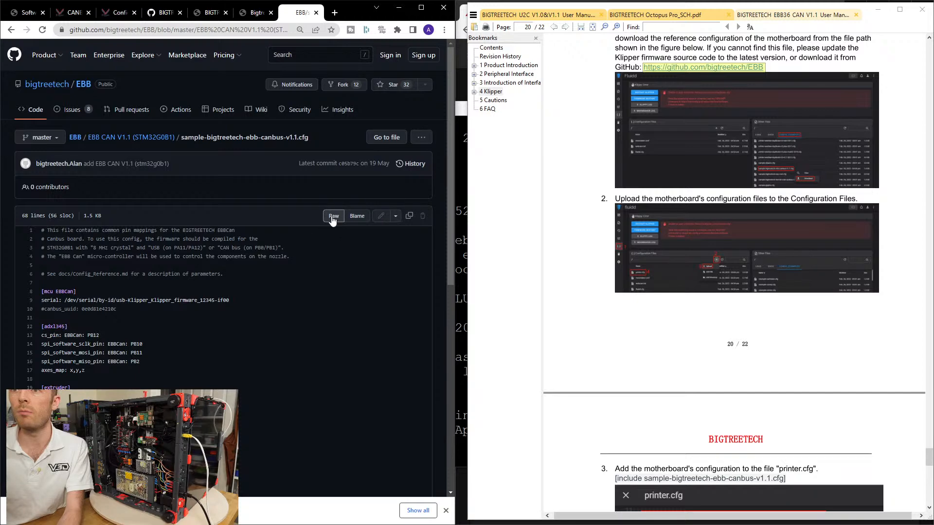
Save the raw sample-bigtreetech-ebb-canbus-v1.1.cfg into the Voron 2.4 r2 Live Stream Data folder and close the GitHub page.
right_click(160, 244)
left_click(198, 295)
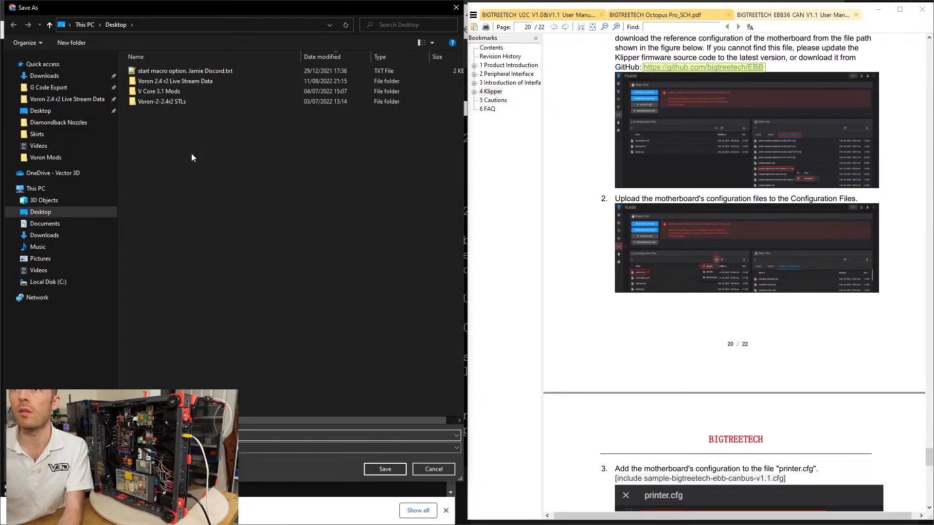
double_click(181, 81)
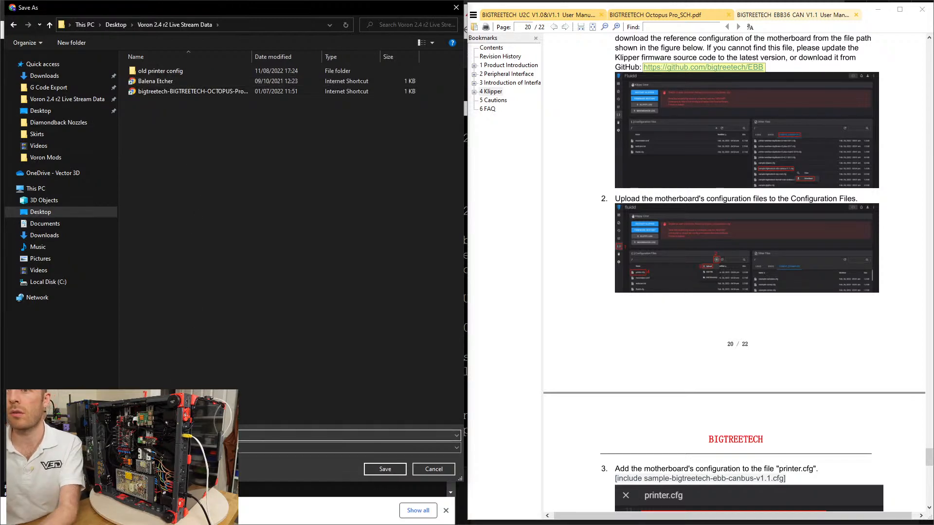
left_click(391, 471)
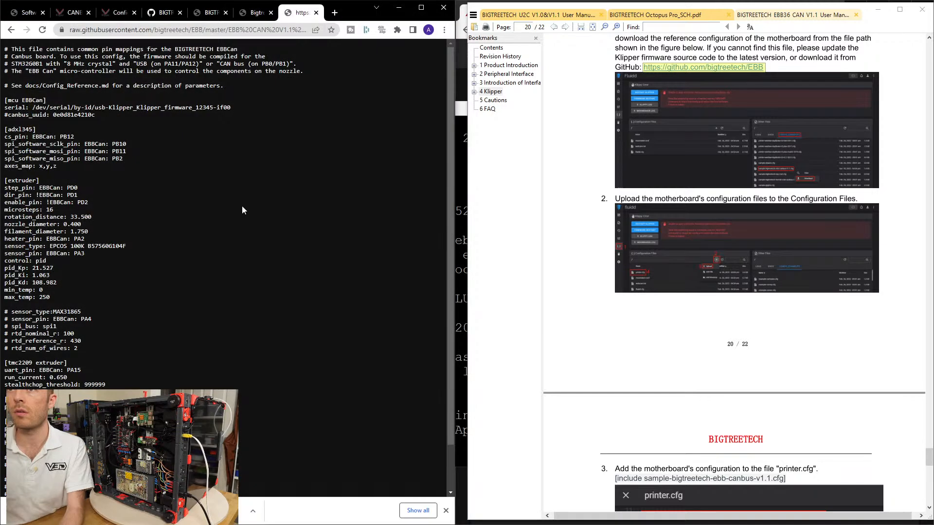
left_click(445, 510)
key("alt+Left")
middle_click(297, 14)
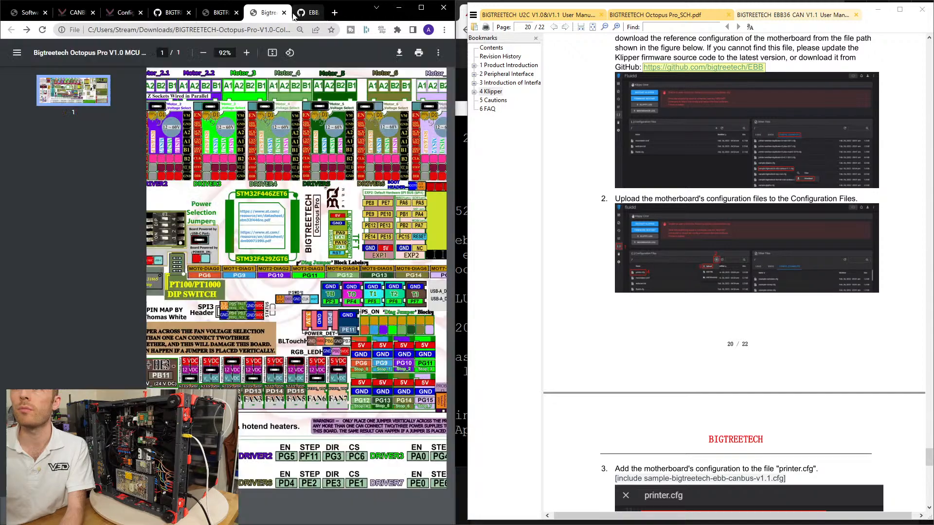
Upload sample-bigtreetech-ebb-canbus-v1.1.cfg from the Voron 2.4 r2 Live Stream Data folder to the printer's config files in Mainsail.
left_click(462, 9)
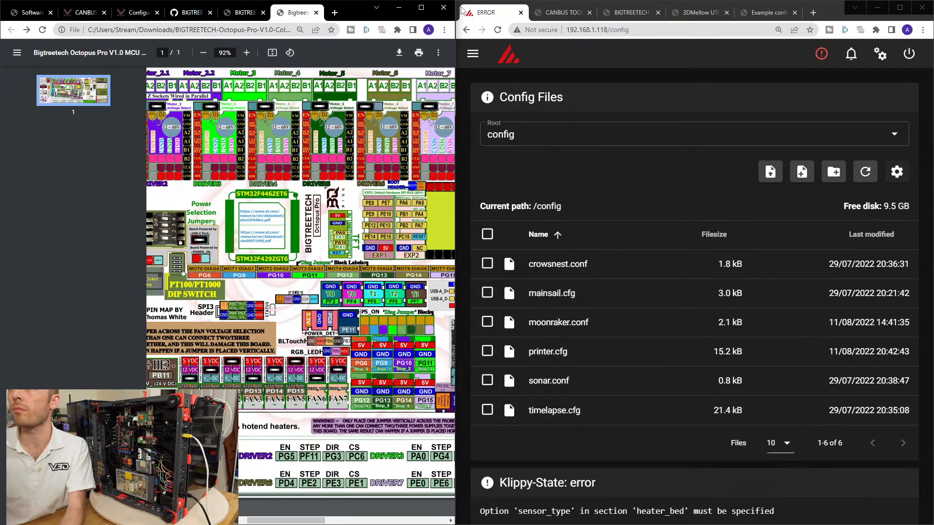
left_click(768, 172)
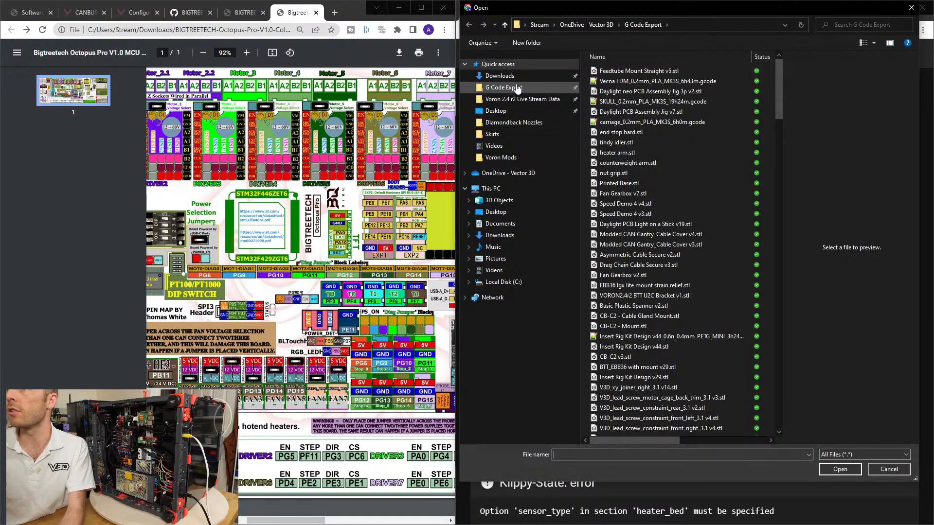
left_click(499, 76)
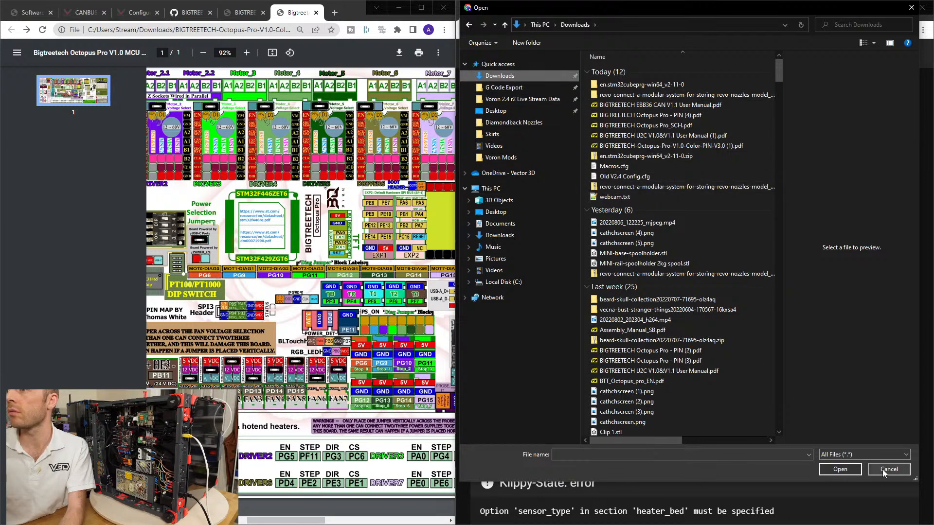
left_click(522, 99)
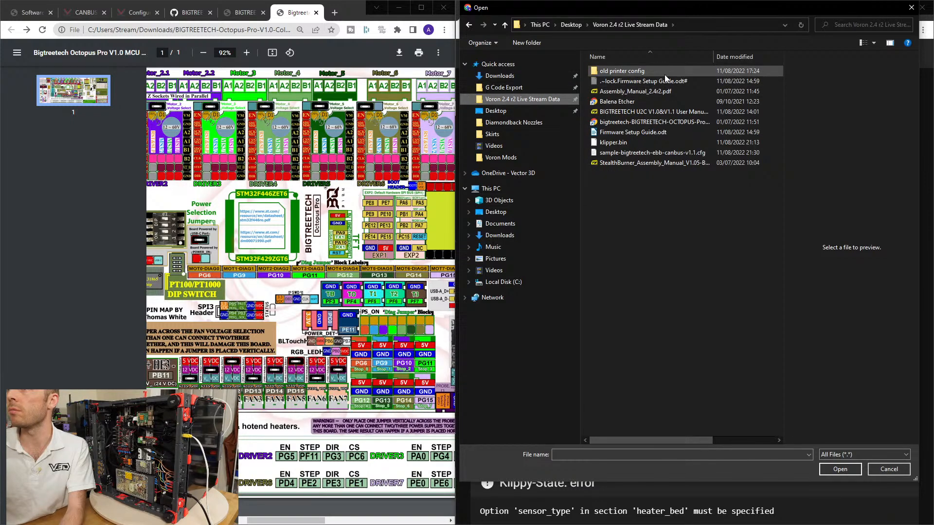
double_click(652, 153)
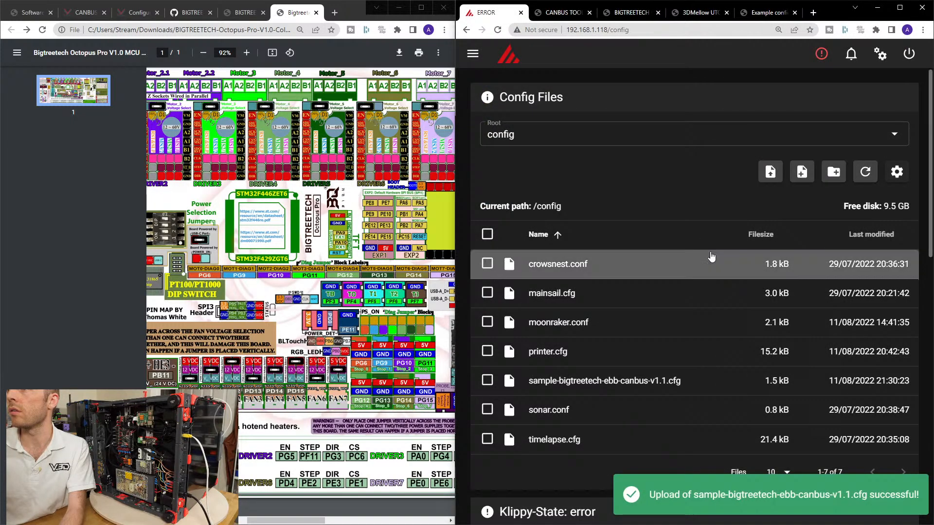
Open the uploaded sample-bigtreetech-ebb-canbus-v1.1.cfg and inspect the serial and canbus_uuid lines under [mcu EBBCan].
left_click(644, 385)
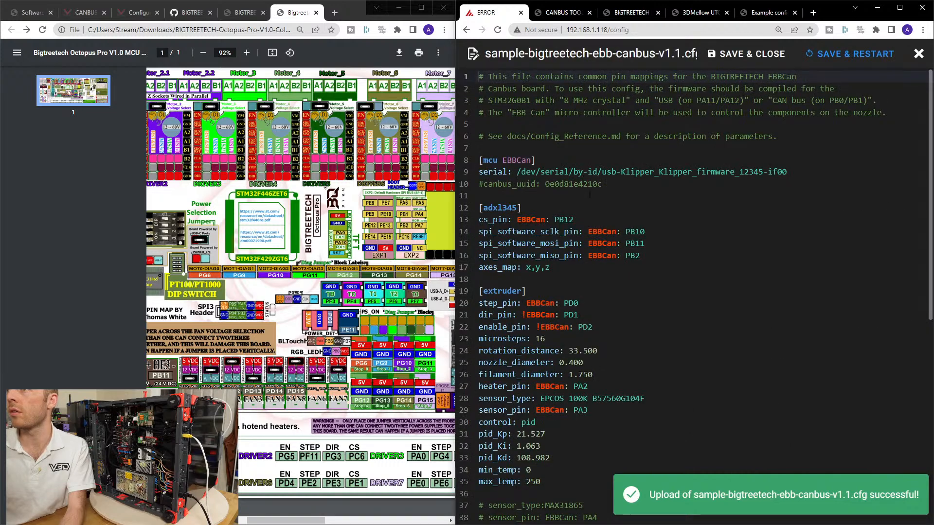
left_click(547, 180)
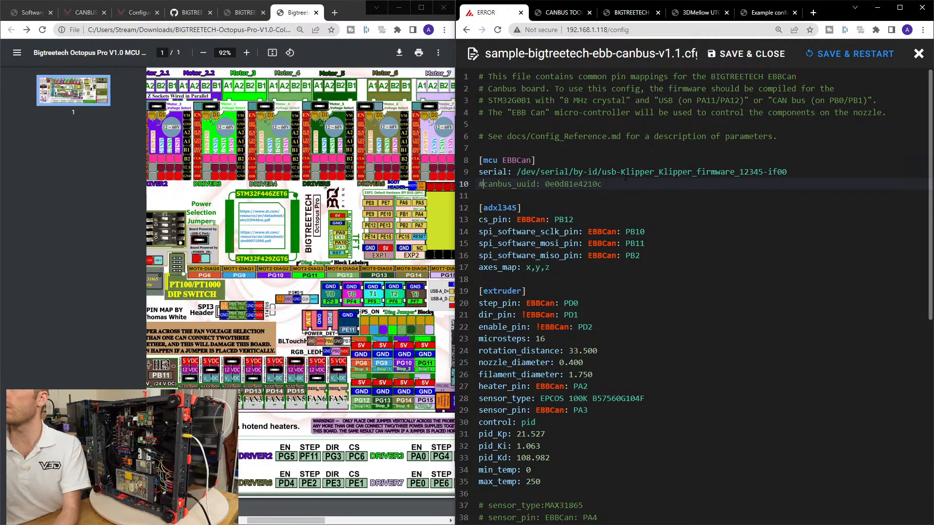
left_click_drag(787, 173, 611, 172)
left_click(632, 195)
Check the klipper_canbus reference pages and reread the EBB36 manual's section 4.4 on including the config and revising the board's ID.
left_click(562, 12)
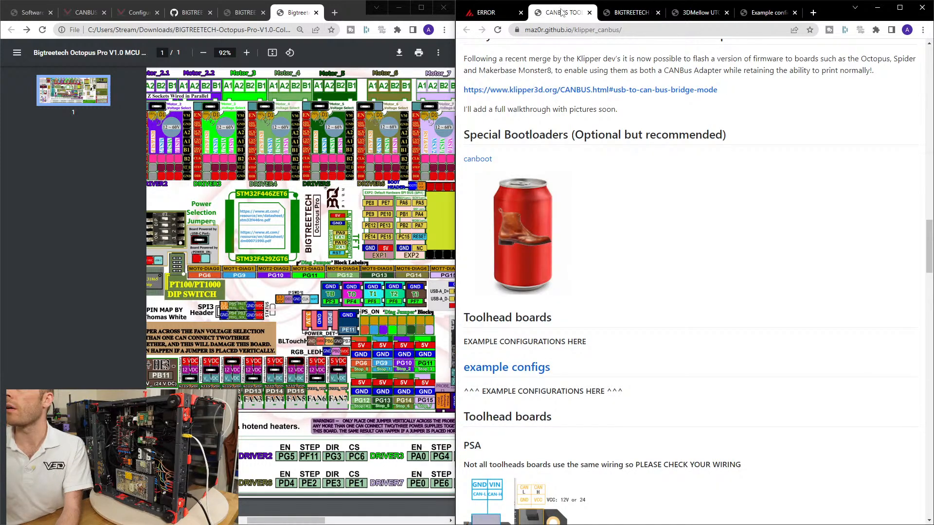
left_click(770, 13)
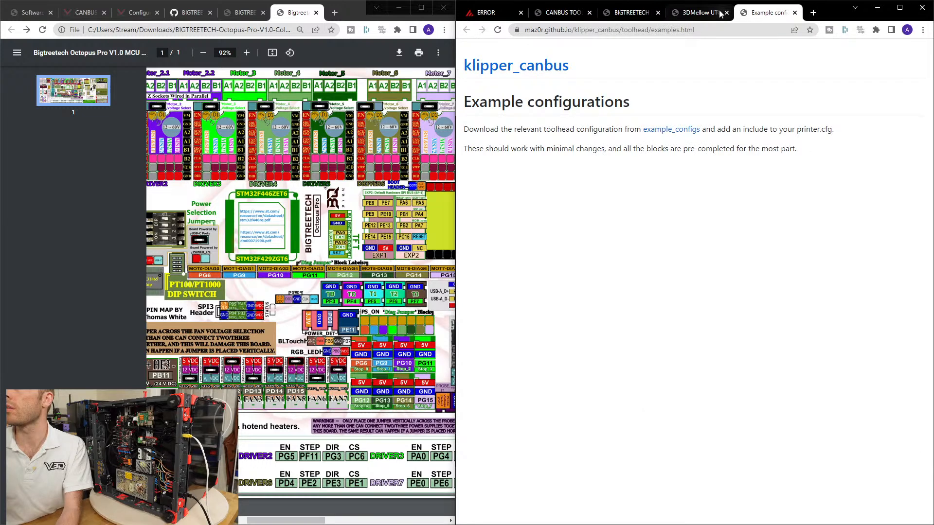
left_click(702, 12)
left_click(644, 13)
left_click(562, 12)
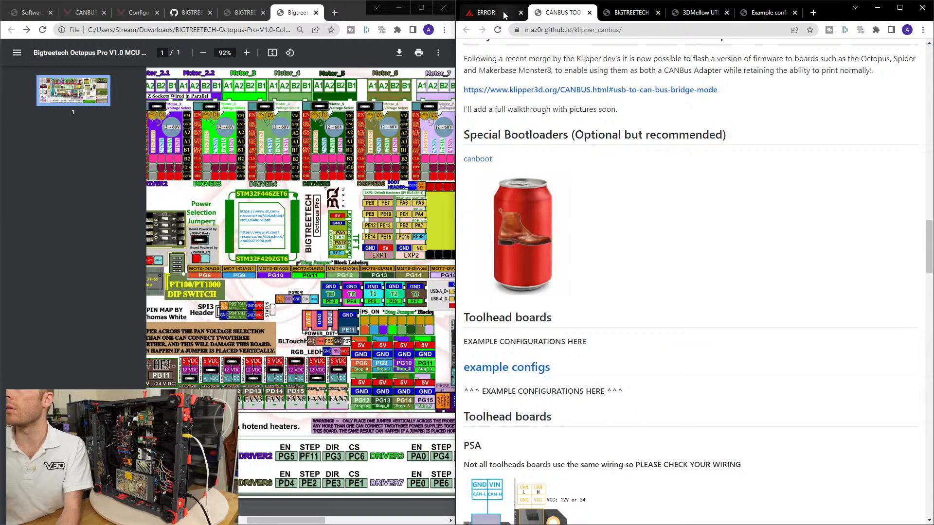
left_click(494, 13)
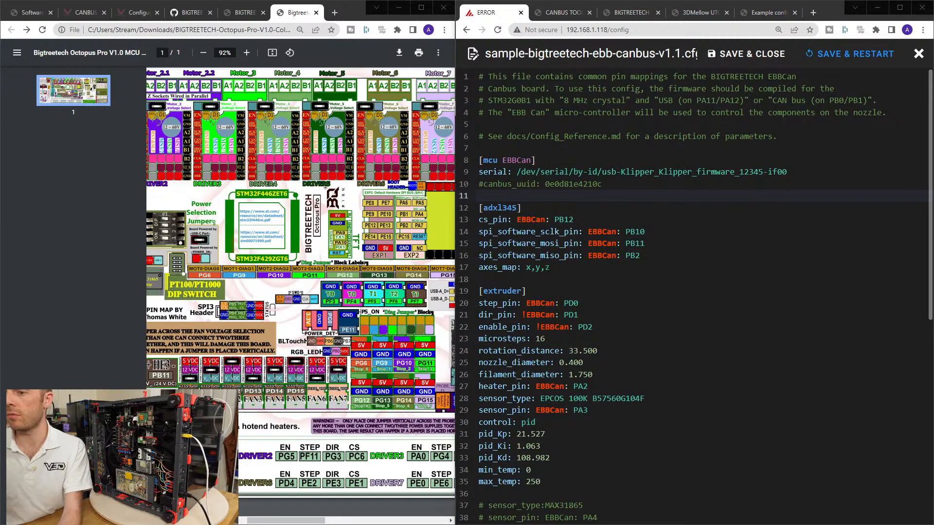
key("alt+Tab")
scroll(610, 289, "up", 4)
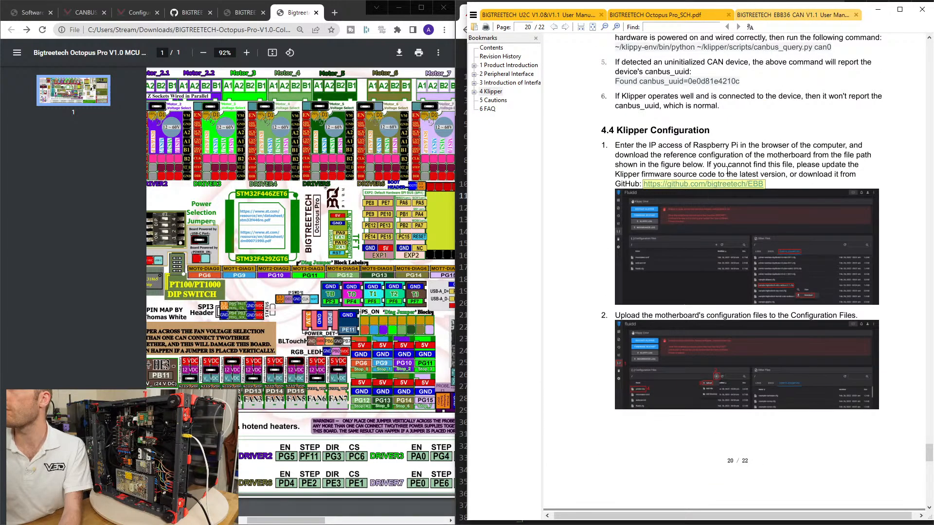
scroll(614, 221, "down", 8)
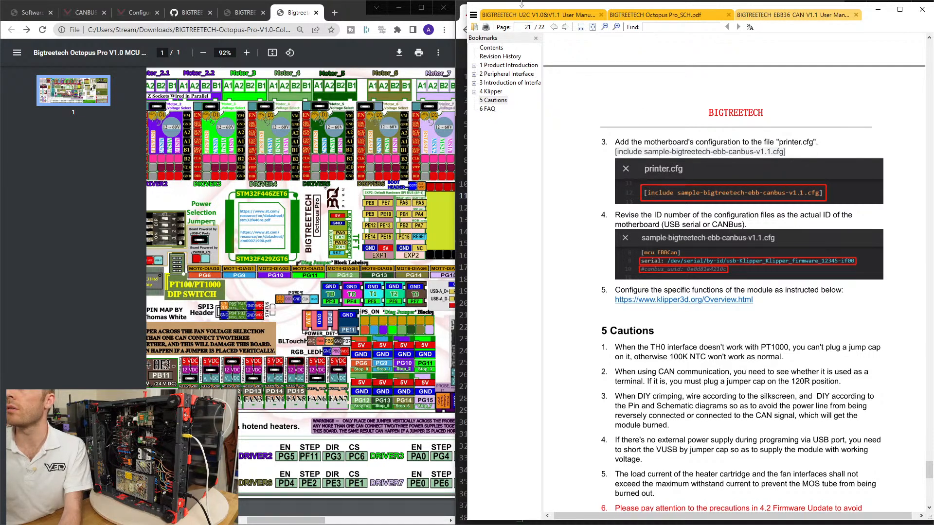
key("alt+Tab")
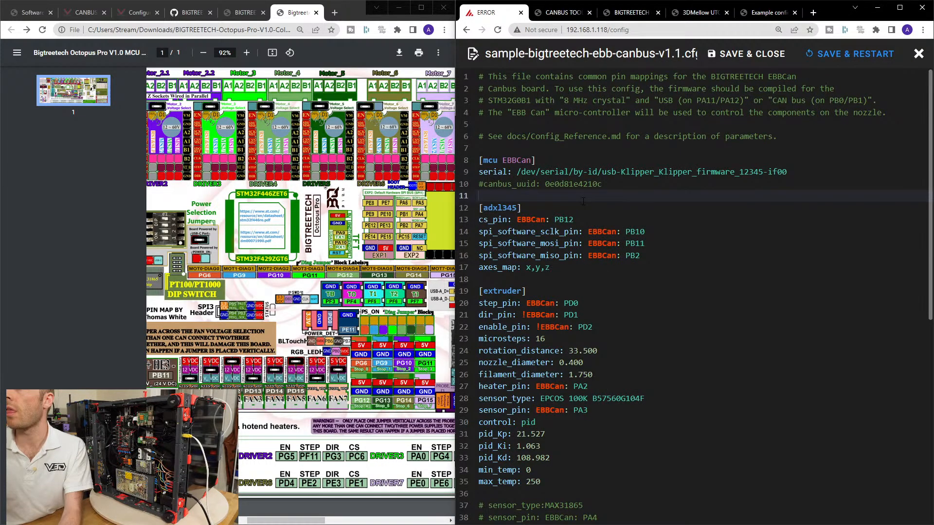
Save and close sample-bigtreetech-ebb-canbus-v1.1.cfg, reopening it once to recheck its contents.
left_click(746, 54)
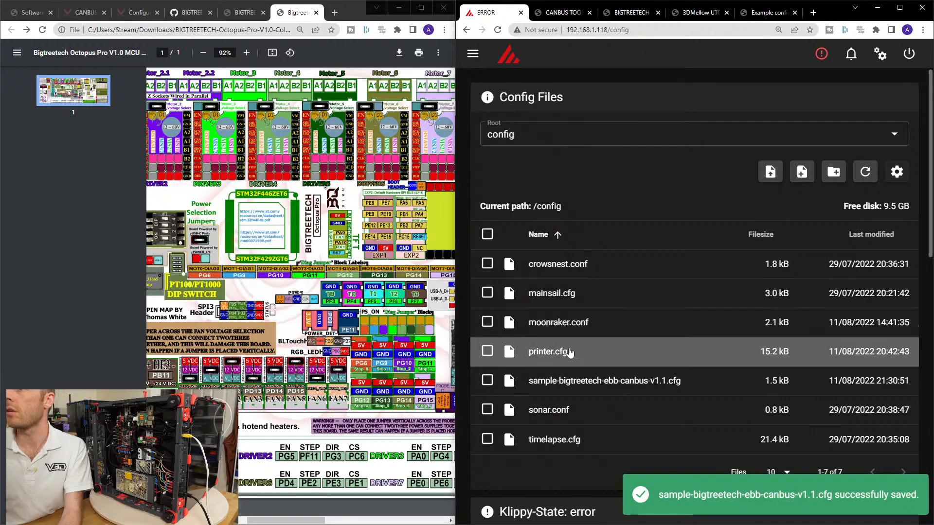
left_click(567, 382)
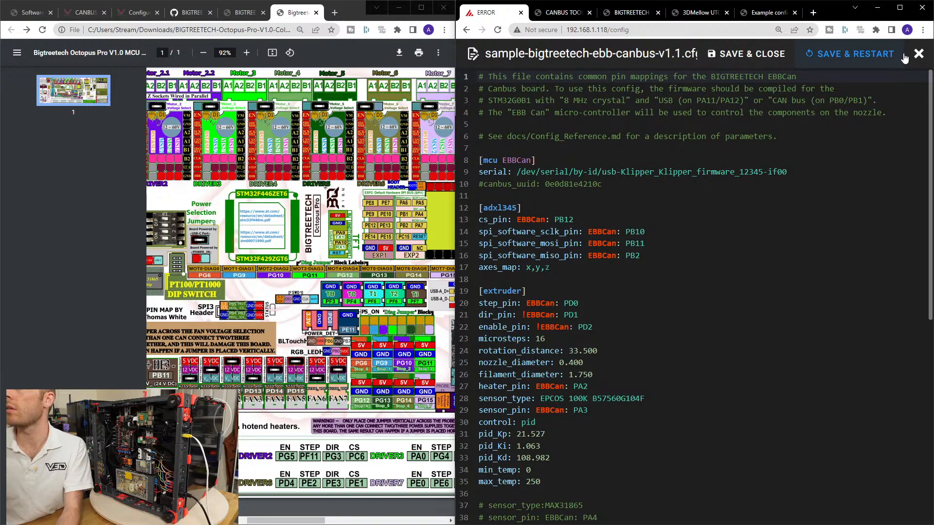
left_click(812, 54)
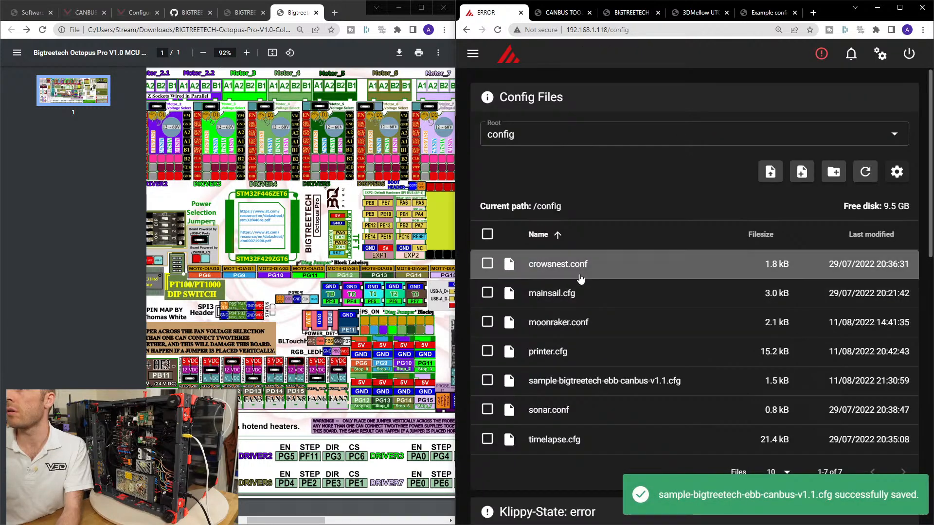
Open printer.cfg and start an [include ] line directly above the [printer] section.
left_click(569, 358)
scroll(604, 370, "down", 5)
scroll(604, 370, "up", 4)
left_click(604, 370)
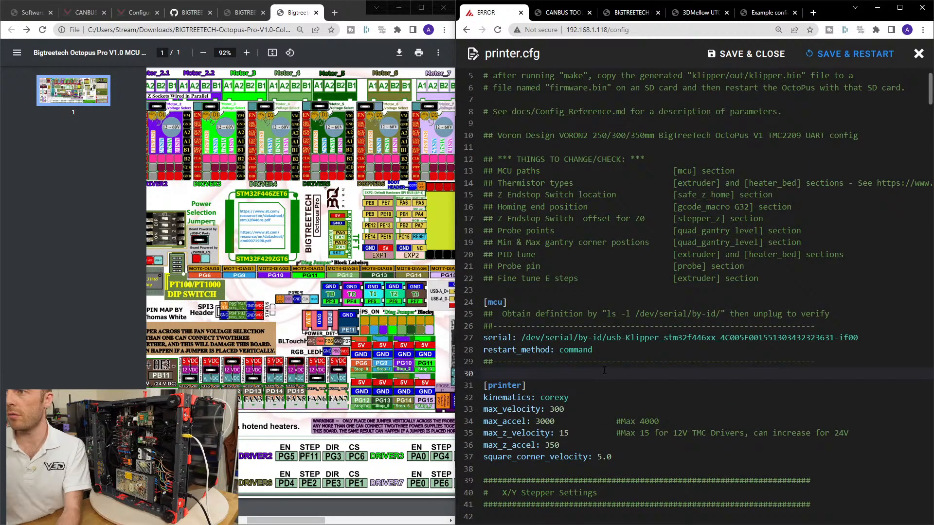
key("Return")
type("[include]")
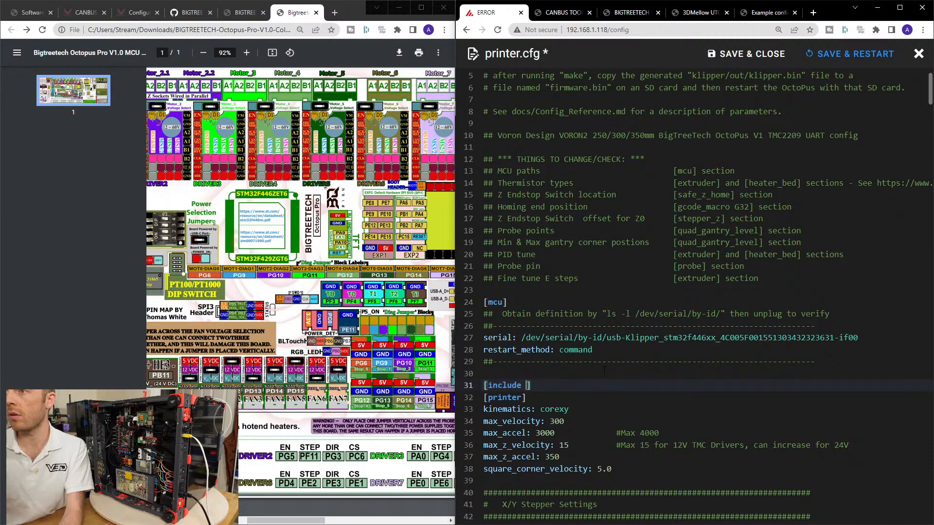
Complete the include line with sample-bigtreetech-ebb-canbus-v1.1.cfg, copied from the EBB36 manual, and save and close printer.cfg.
left_click(773, 13)
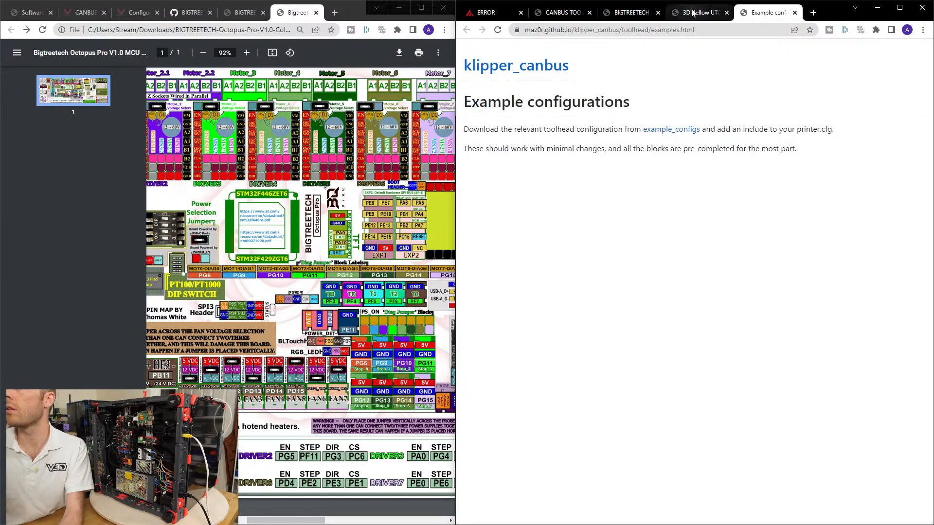
key("alt+Tab")
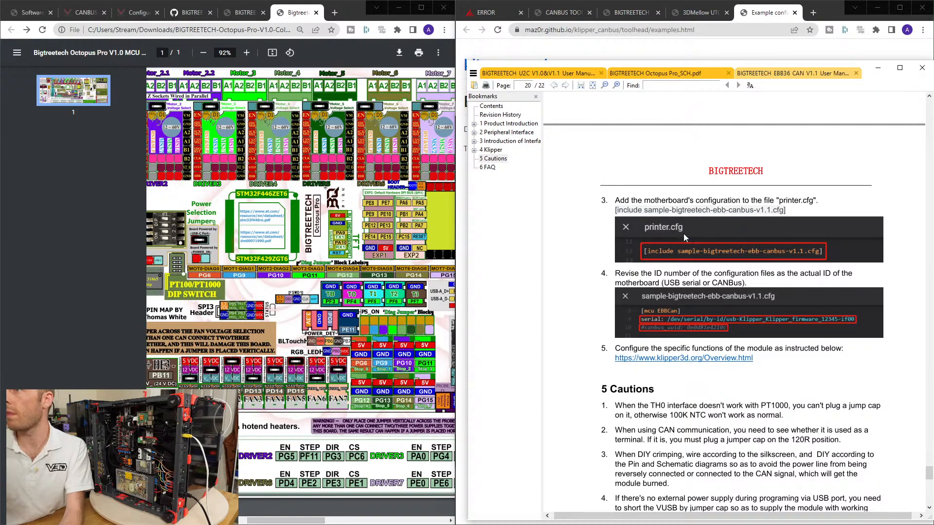
left_click_drag(614, 210, 679, 208)
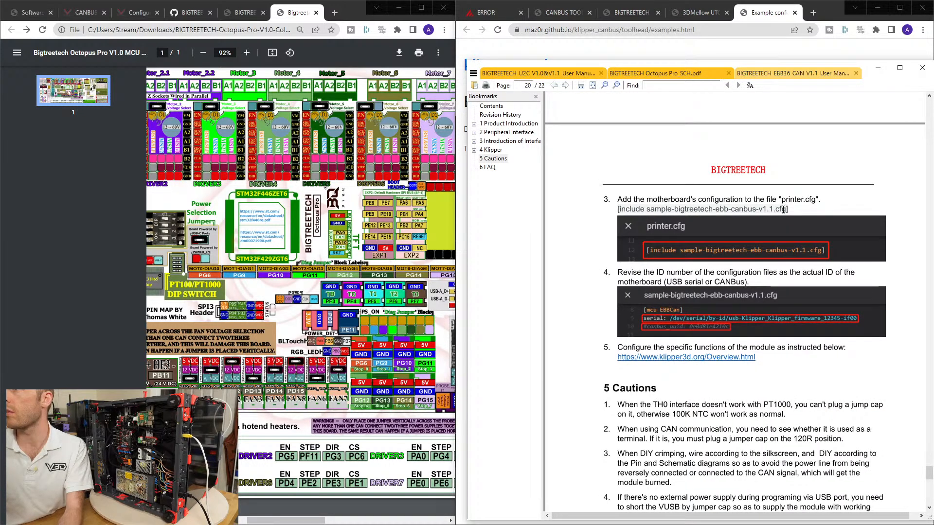
left_click_drag(786, 209, 619, 203)
key("ctrl+c")
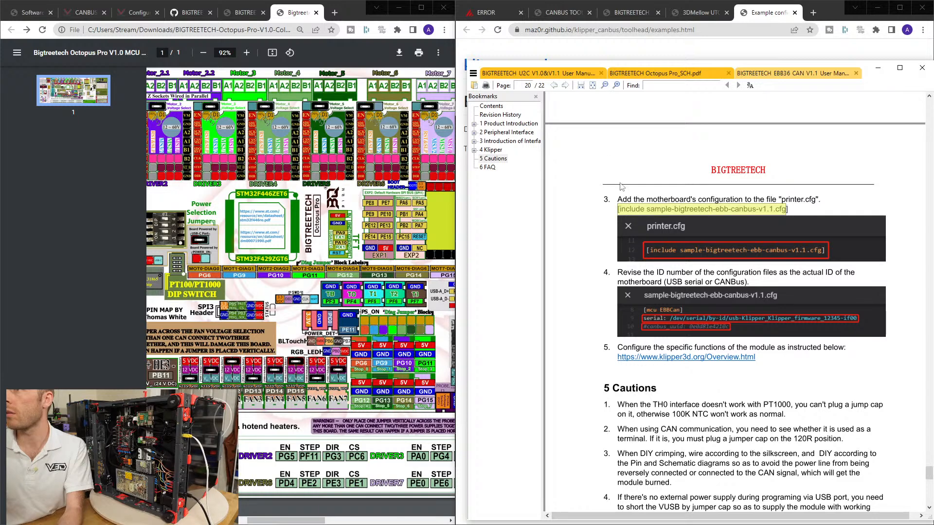
left_click(496, 13)
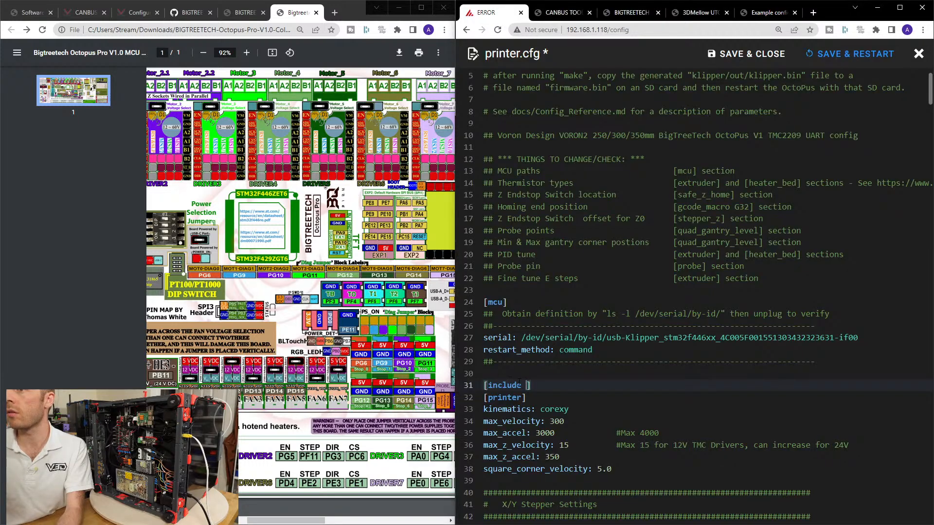
key("ctrl+v")
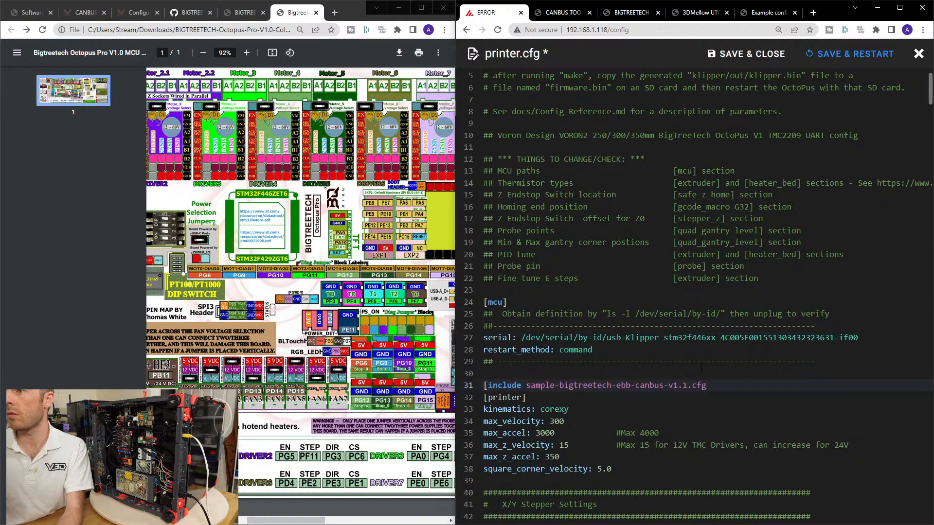
type("]")
key("Return")
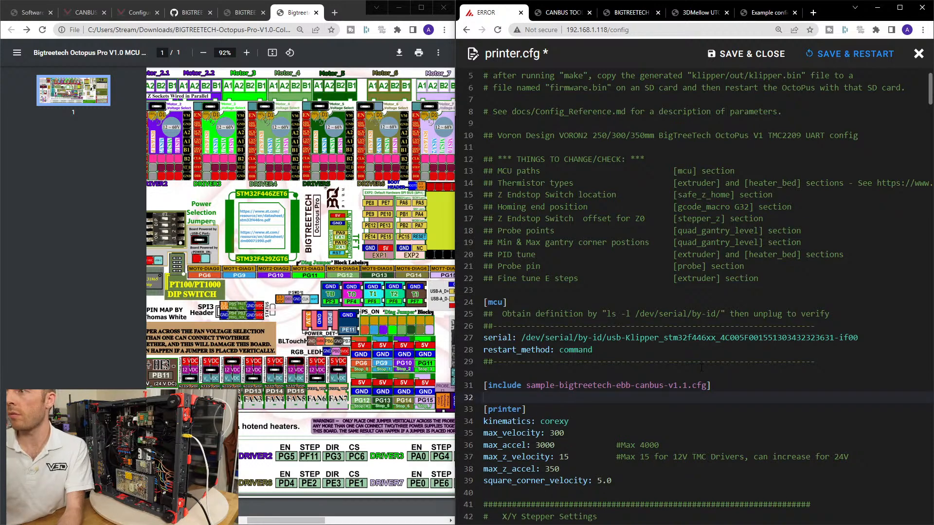
left_click(784, 57)
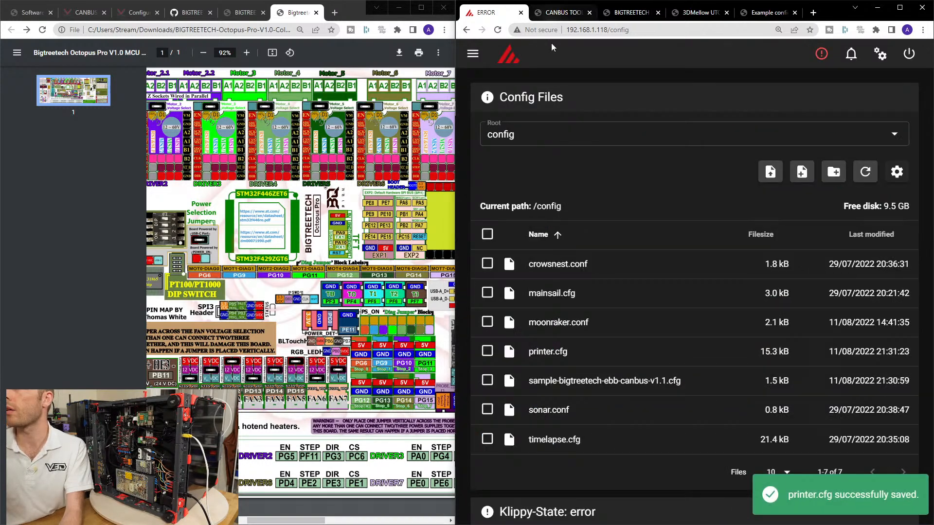
Open sample-bigtreetech-ebb-canbus-v1.1.cfg and reread the EBB36 manual's instruction on revising the motherboard ID.
left_click(567, 381)
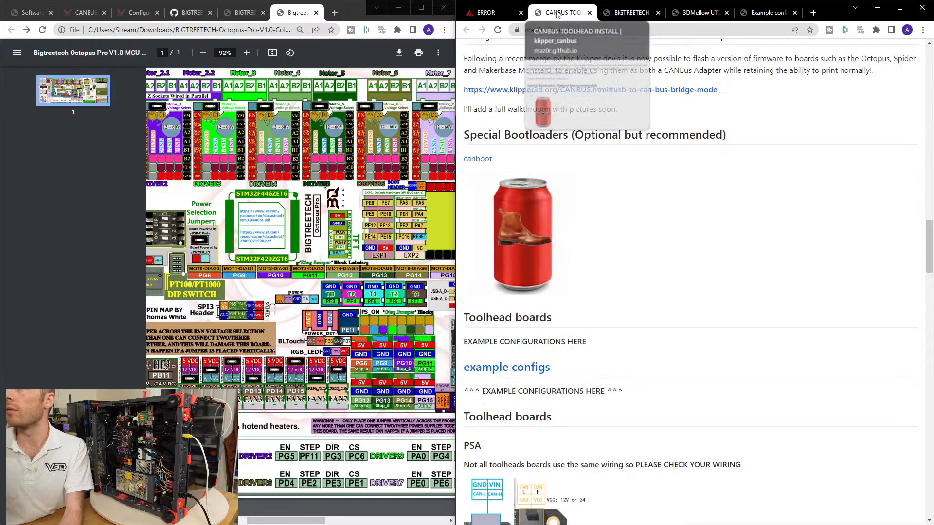
left_click(559, 14)
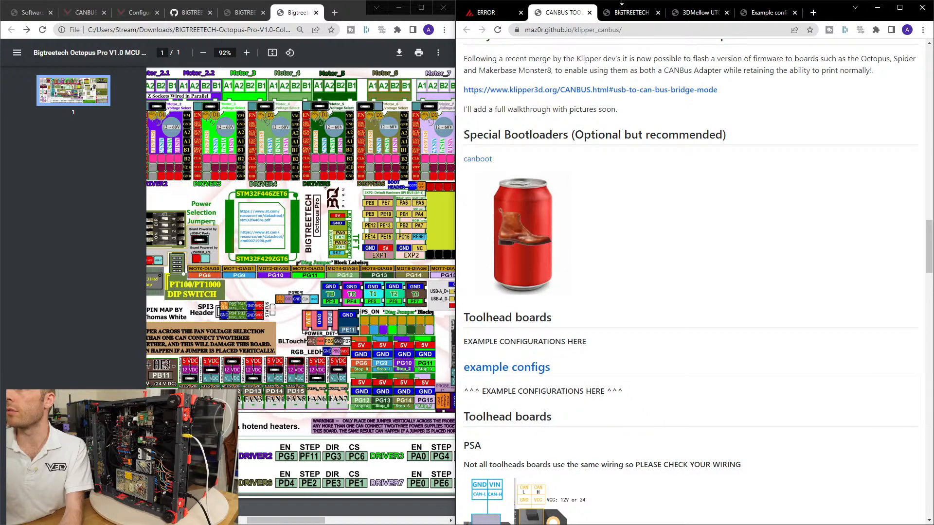
left_click(766, 13)
left_click(700, 13)
left_click(486, 12)
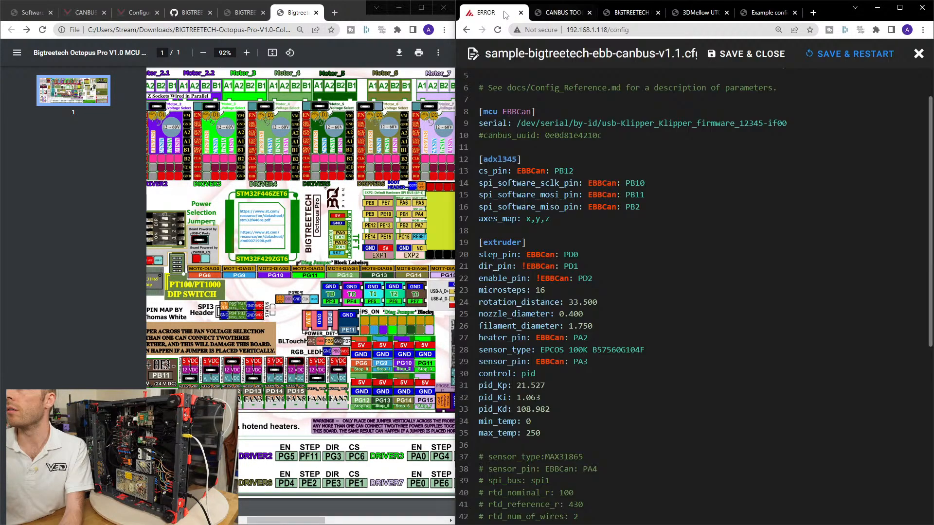
key("alt+Tab")
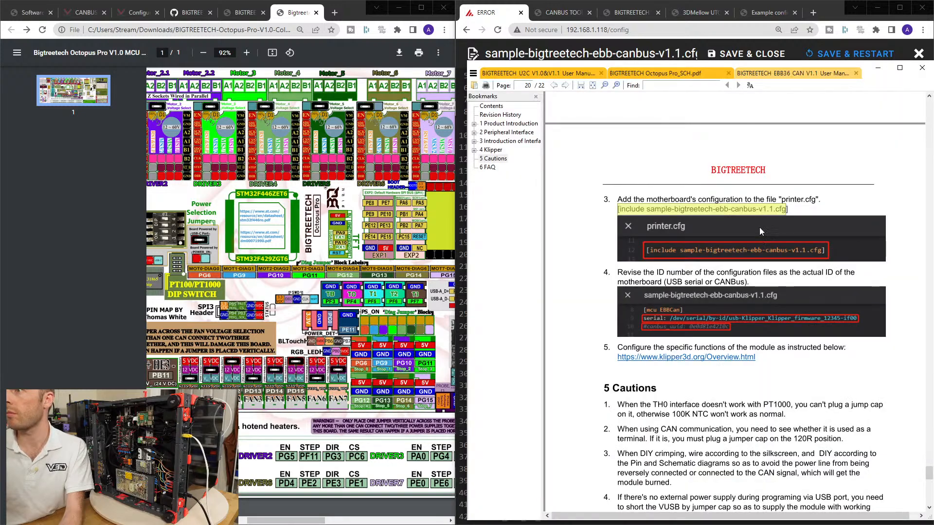
left_click(653, 268)
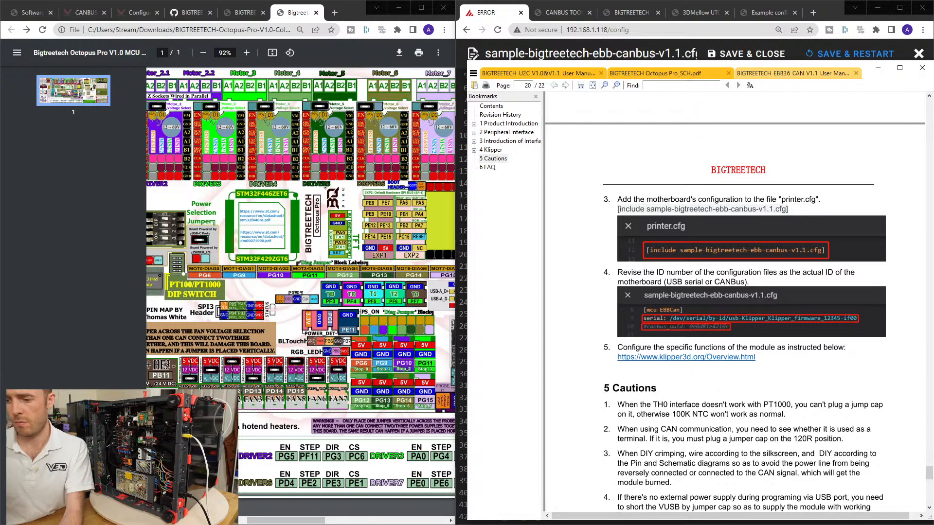
Copy the queried UUID from the SSH terminal, then uncomment the canbus_uuid line under [mcu EBBCan] and set it to 62361fd52cb6.
key("alt+Tab")
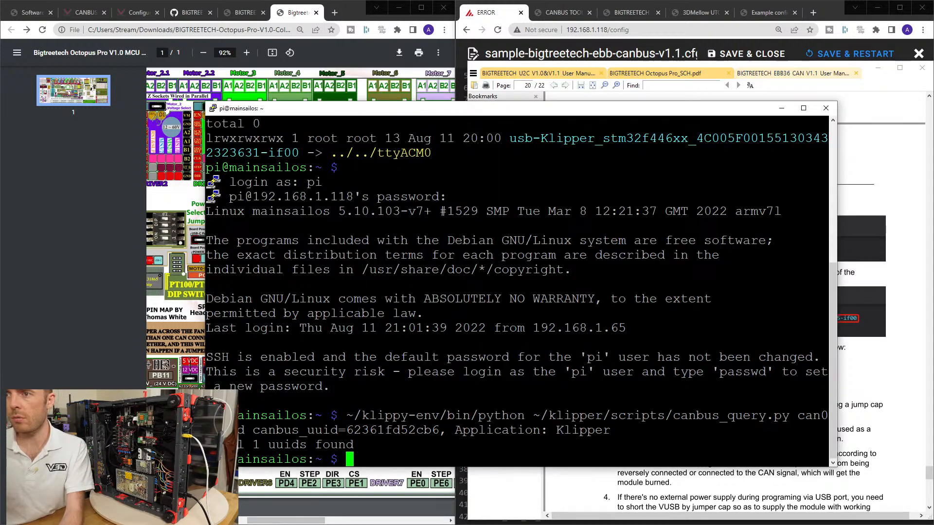
double_click(392, 431)
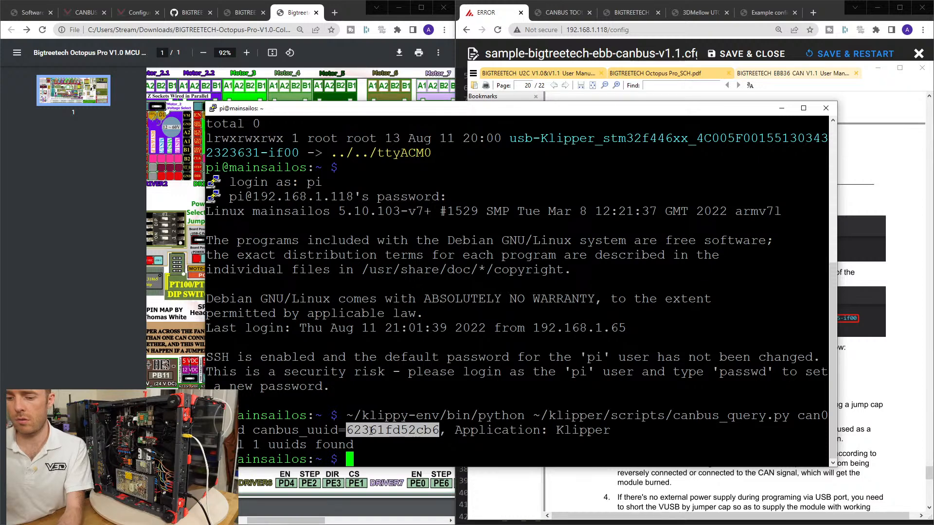
left_click(884, 156)
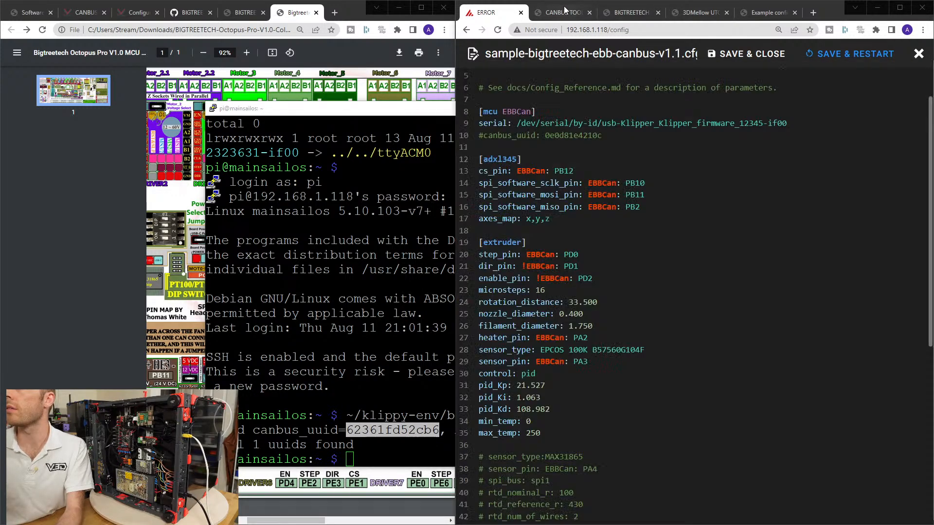
left_click(564, 12)
left_click(487, 16)
left_click(604, 138)
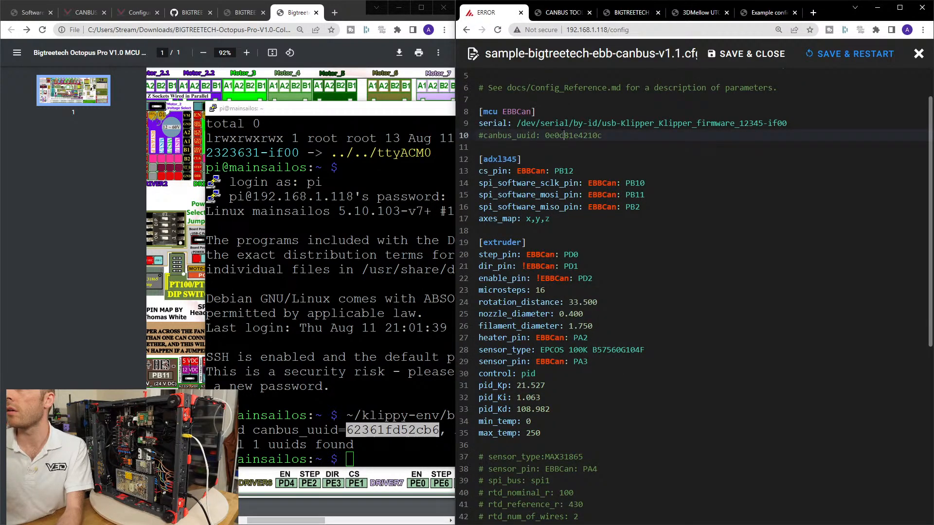
left_click(483, 135)
key("BackSpace")
Comment out the serial line under [mcu EBBCan] with a #.
key("Up")
type("'")
key("BackSpace")
type("#")
left_click_drag(479, 123, 793, 124)
left_click(659, 125)
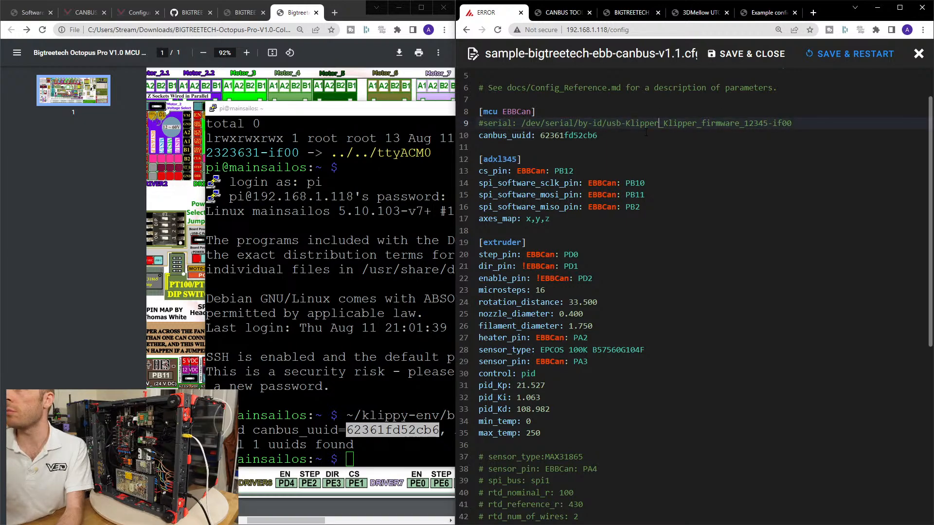
left_click(612, 135)
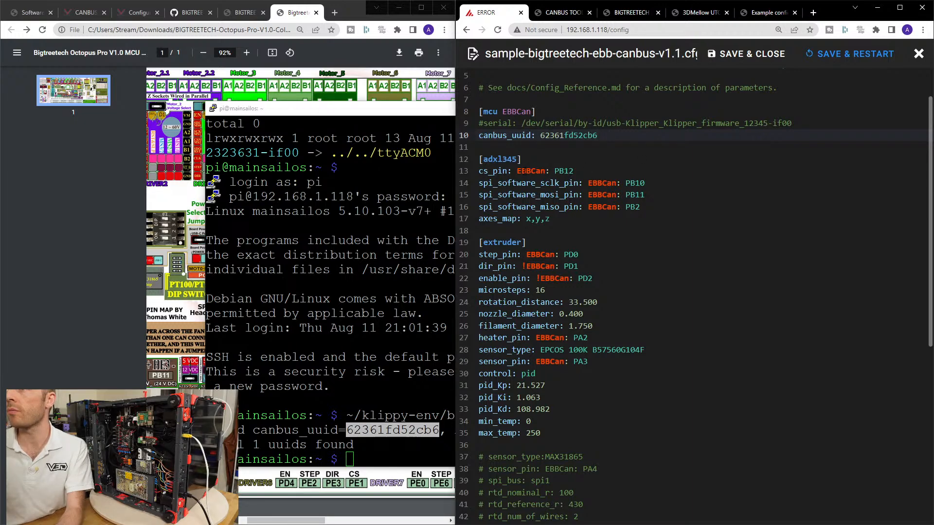
Review the adxl345, extruder, tmc2209, fan, heater_fan and commented neopixel sections of the EBB CAN config and their pin assignments.
left_click(579, 170)
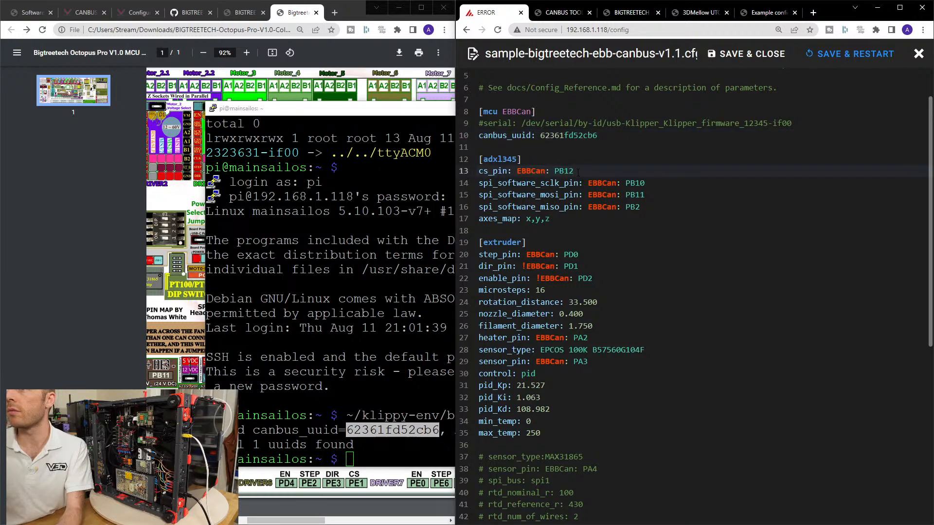
scroll(681, 292, "down", 3)
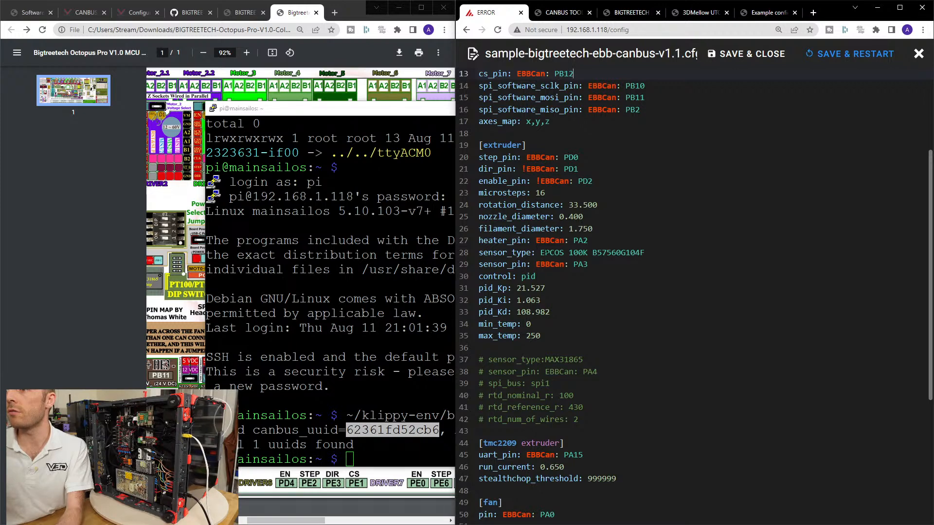
scroll(695, 296, "down", 4)
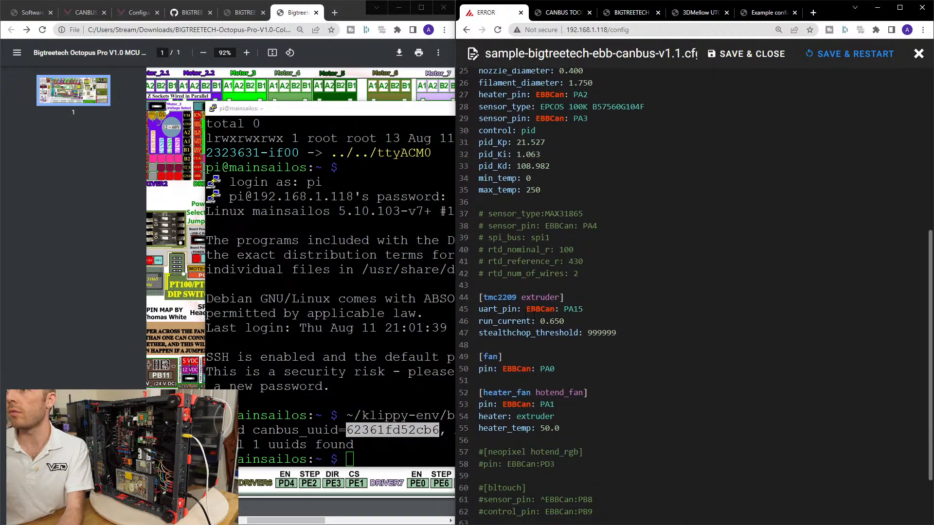
double_click(487, 296)
scroll(531, 383, "down", 3)
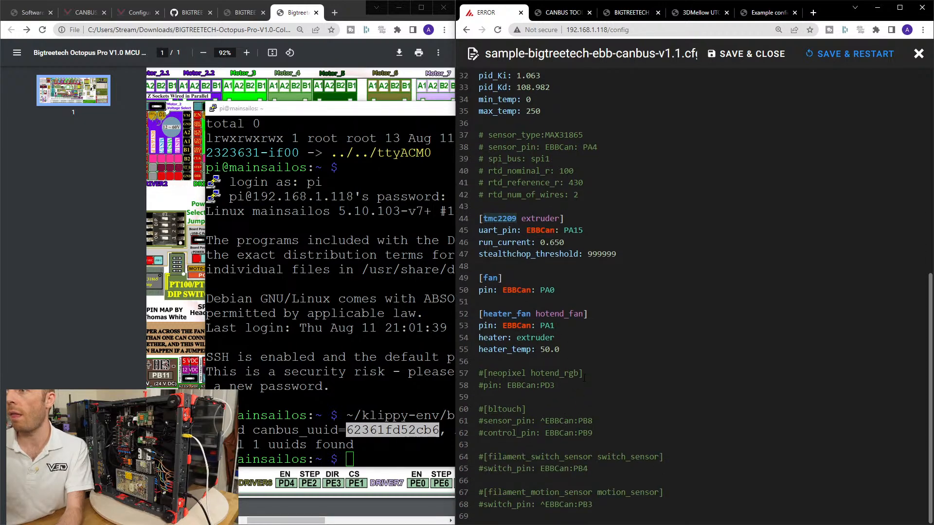
left_click_drag(502, 326, 556, 325)
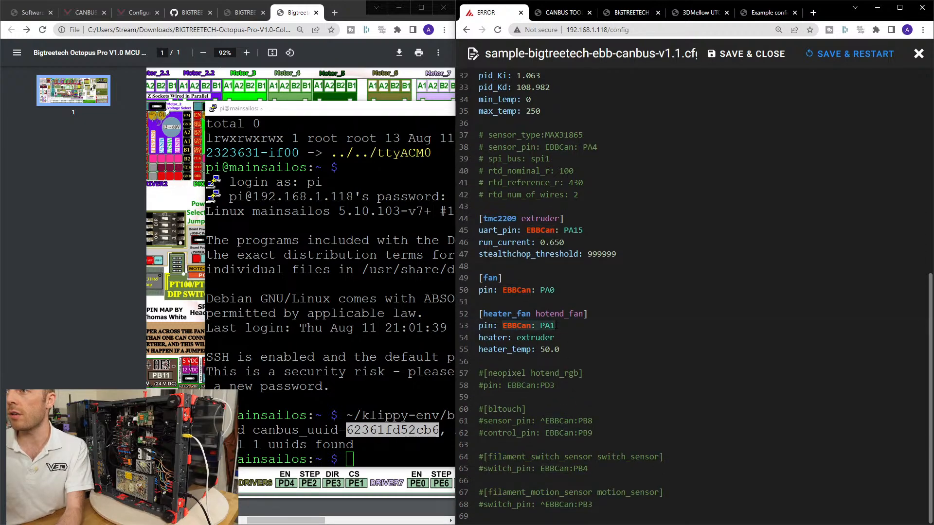
double_click(514, 326)
left_click(533, 326)
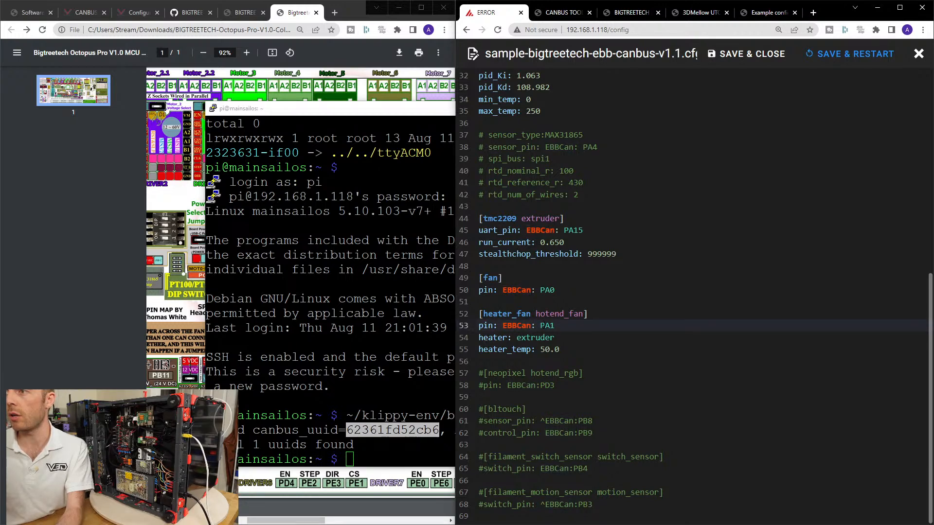
left_click(565, 326)
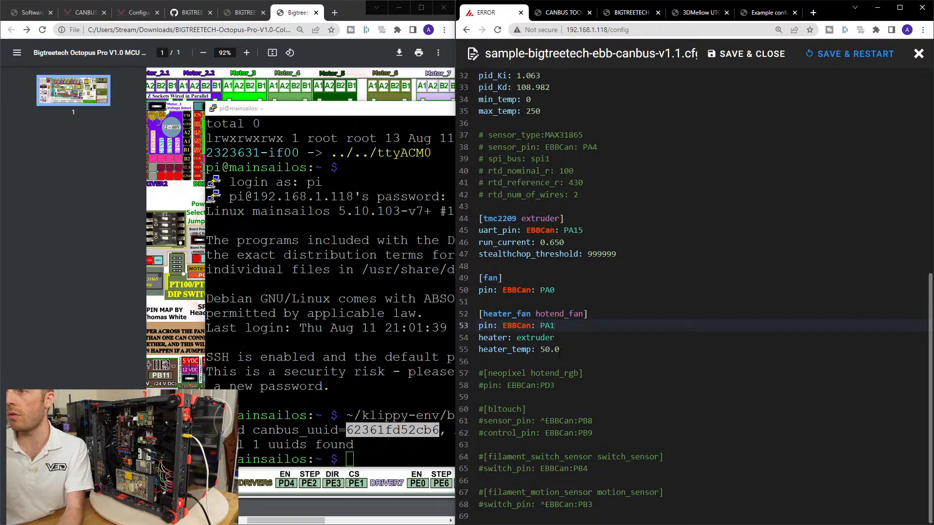
left_click(570, 348)
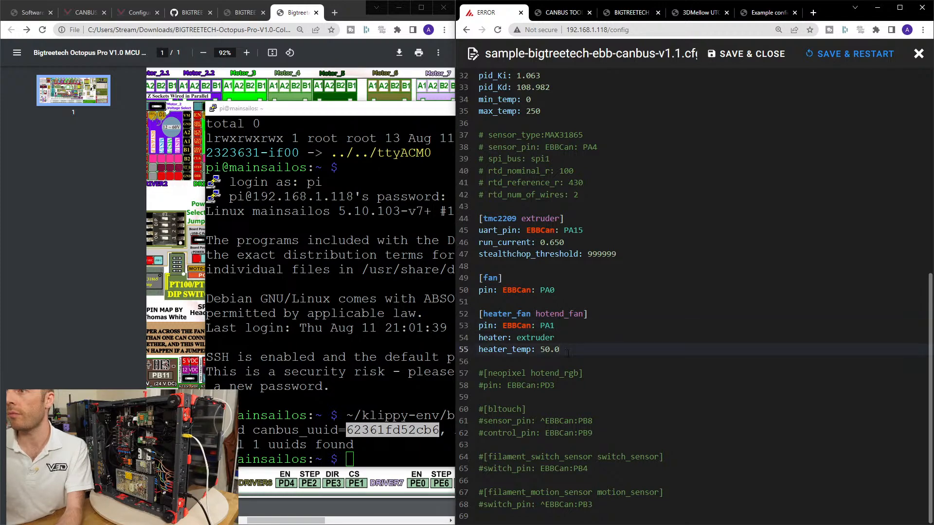
left_click(560, 385)
left_click(583, 373)
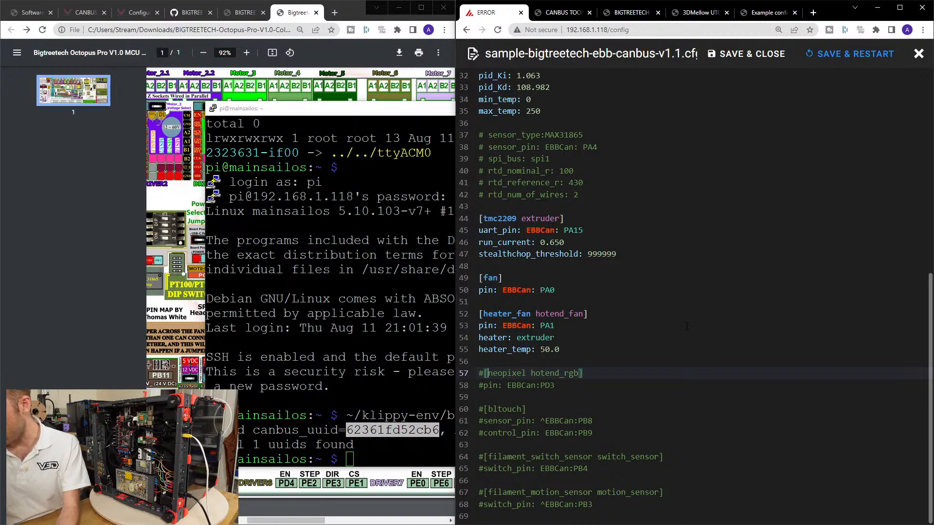
Check the klipper_canbus reference pages and look through the EBB36 manual's section 4.3 on CANBus configuration.
left_click(759, 15)
left_click(696, 15)
left_click(630, 15)
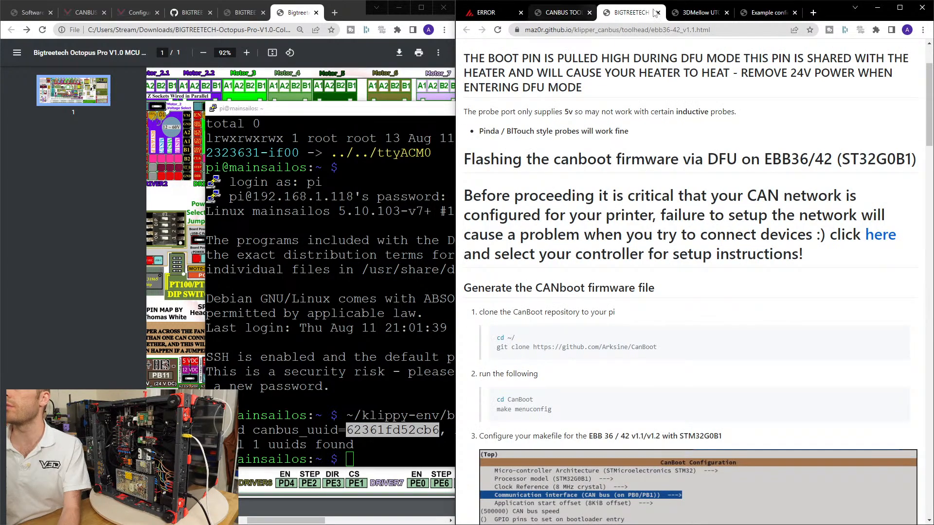
left_click(698, 13)
left_click(545, 14)
left_click(486, 13)
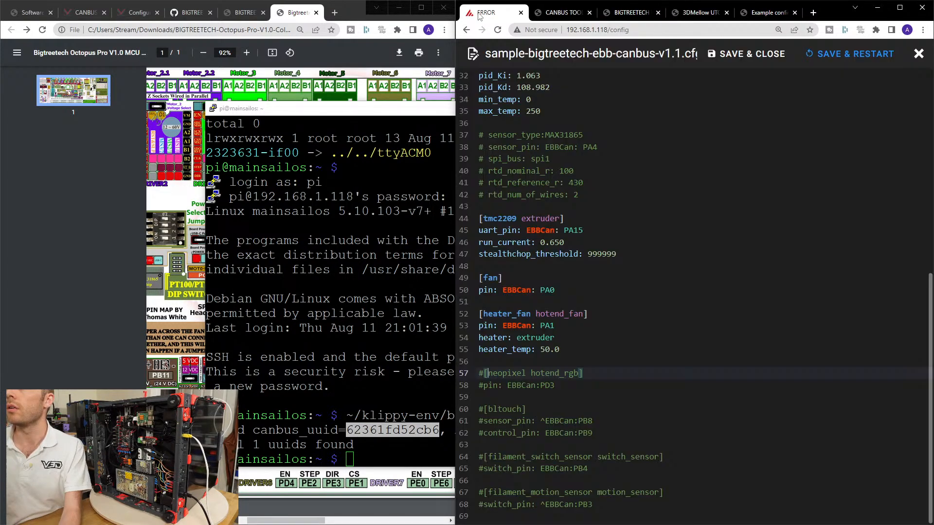
key("alt+Tab")
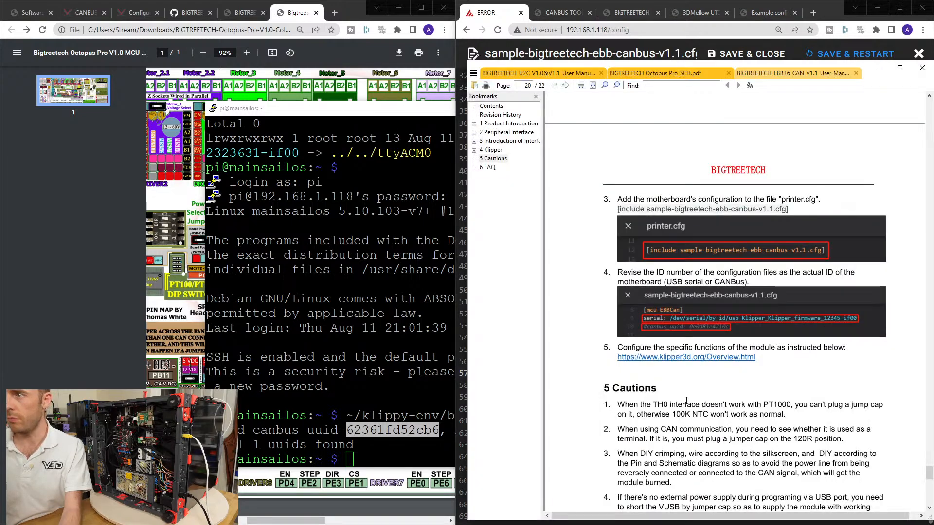
scroll(690, 389, "up", 15)
scroll(694, 393, "up", 10)
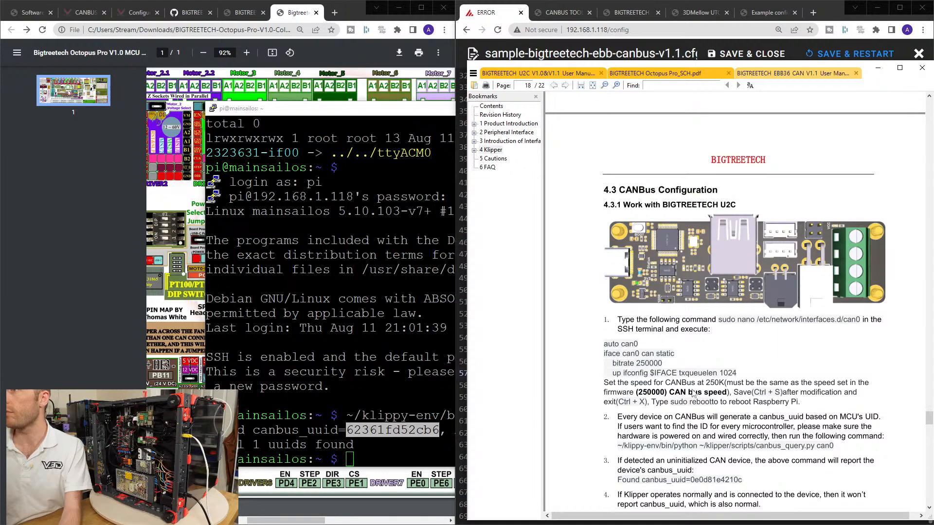
left_click_drag(603, 259, 576, 251)
left_click(711, 265)
scroll(763, 285, "down", 10)
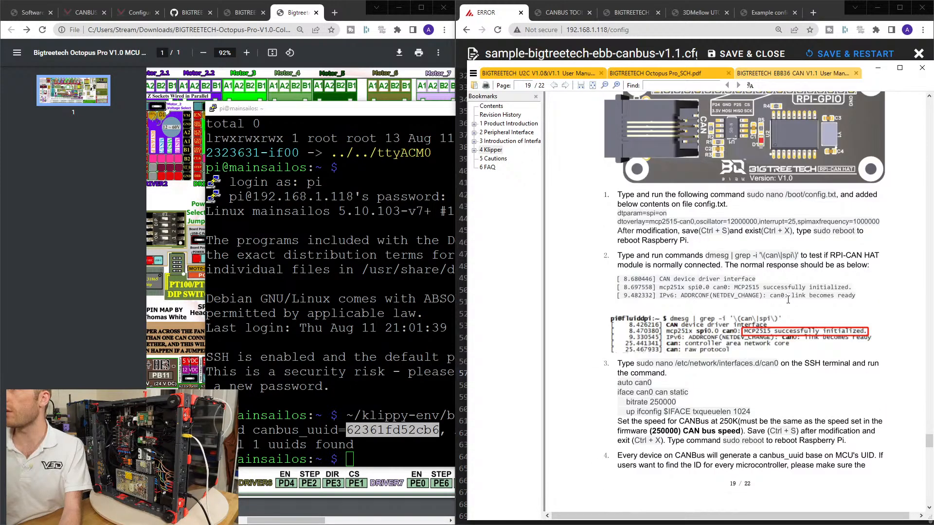
Read the rest of the EBB36 manual's CANBus instructions, section 4.4 Klipper Configuration and section 5 Cautions.
scroll(788, 356, "up", 1)
scroll(788, 355, "down", 10)
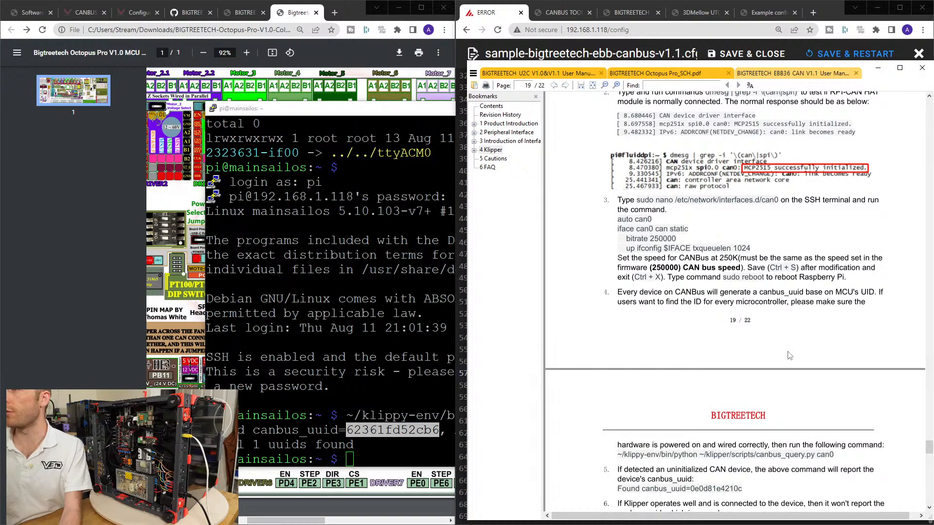
scroll(786, 363, "up", 5)
scroll(781, 368, "down", 9)
scroll(781, 368, "down", 10)
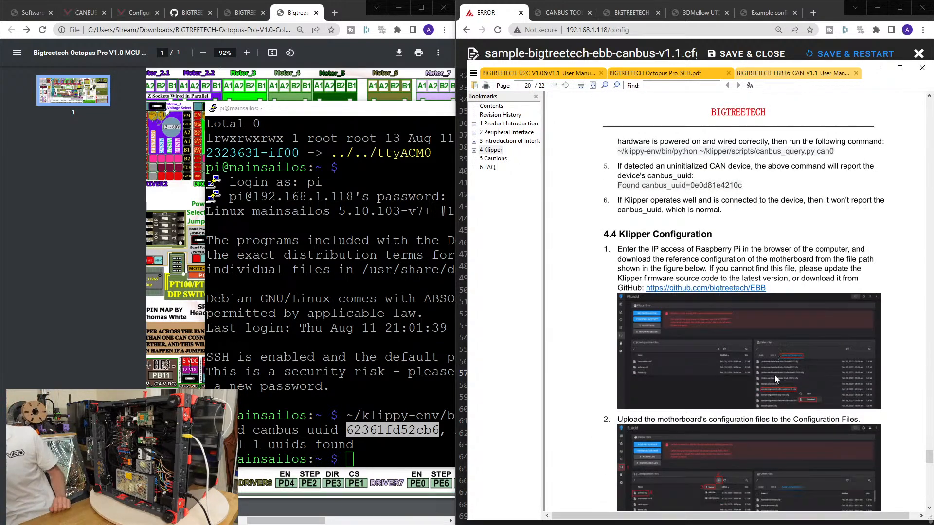
scroll(775, 379, "down", 20)
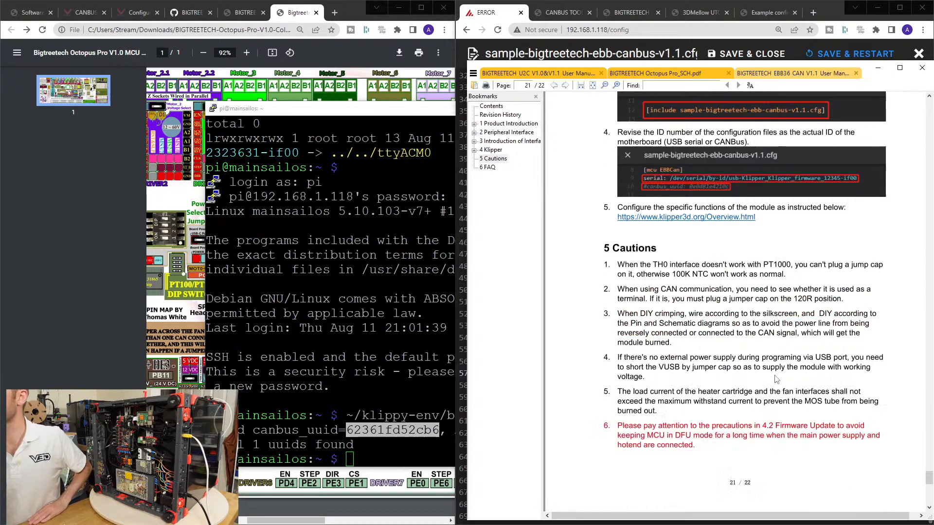
scroll(777, 380, "up", 10)
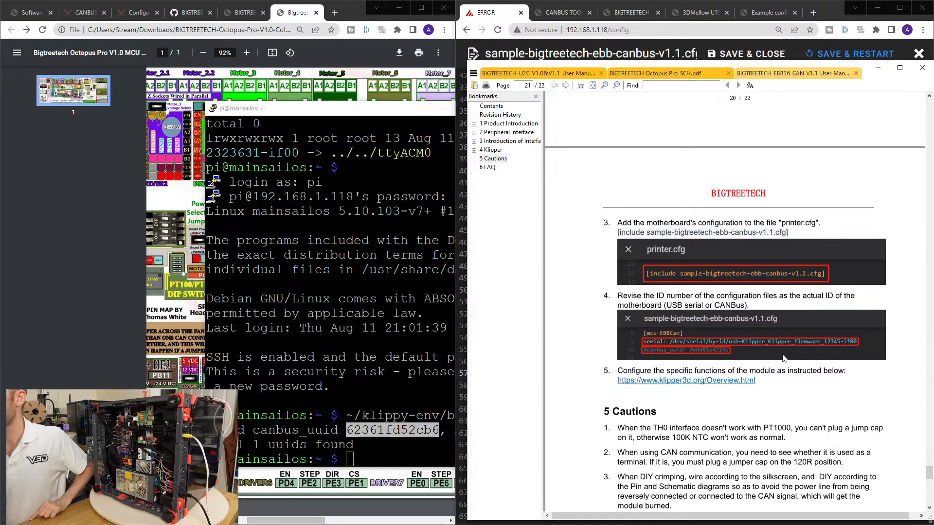
scroll(784, 359, "down", 5)
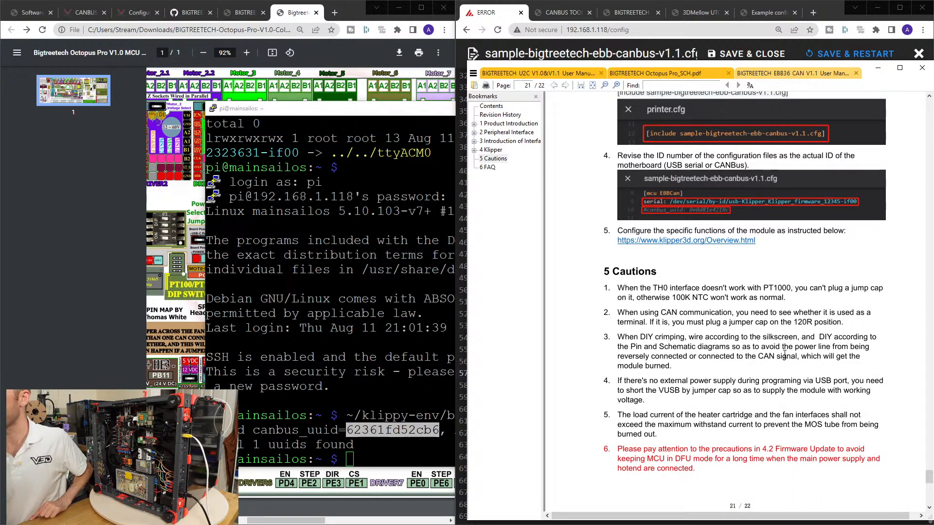
scroll(783, 355, "down", 1)
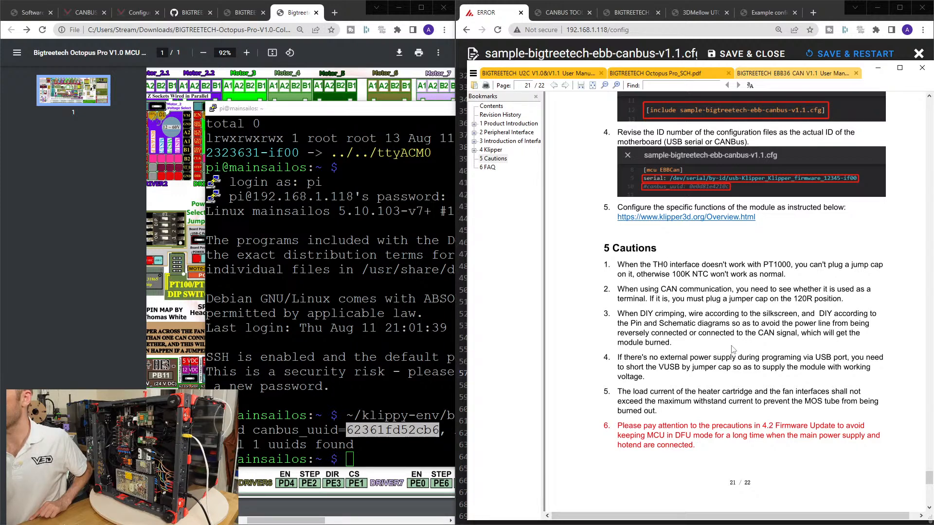
scroll(732, 348, "up", 6)
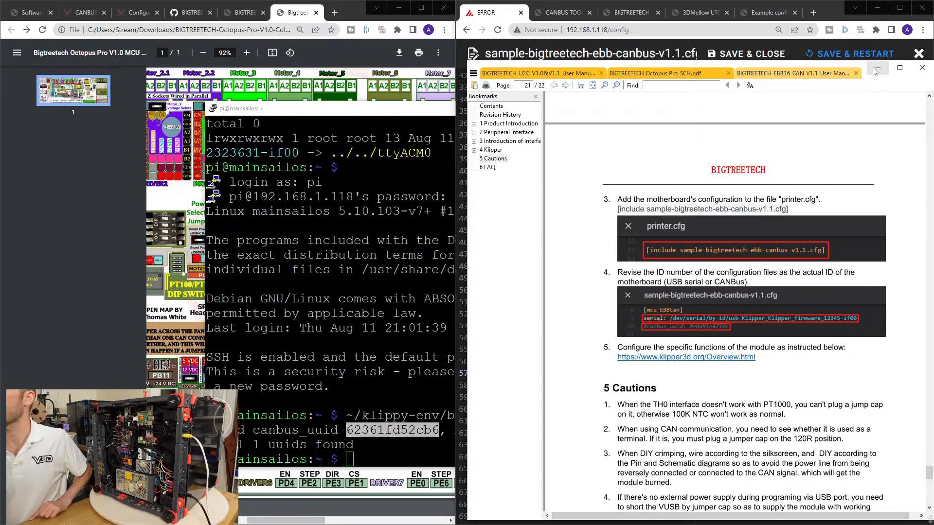
Put the manual away, return to the Mainsail config editor, and save and close sample-bigtreetech-ebb-canbus-v1.1.cfg.
left_click(876, 71)
left_click(558, 13)
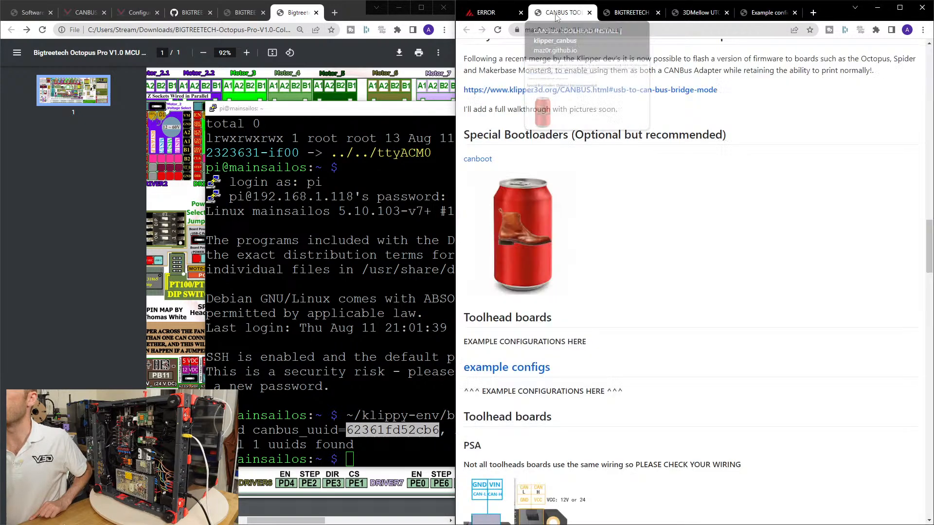
left_click(498, 13)
scroll(691, 292, "up", 10)
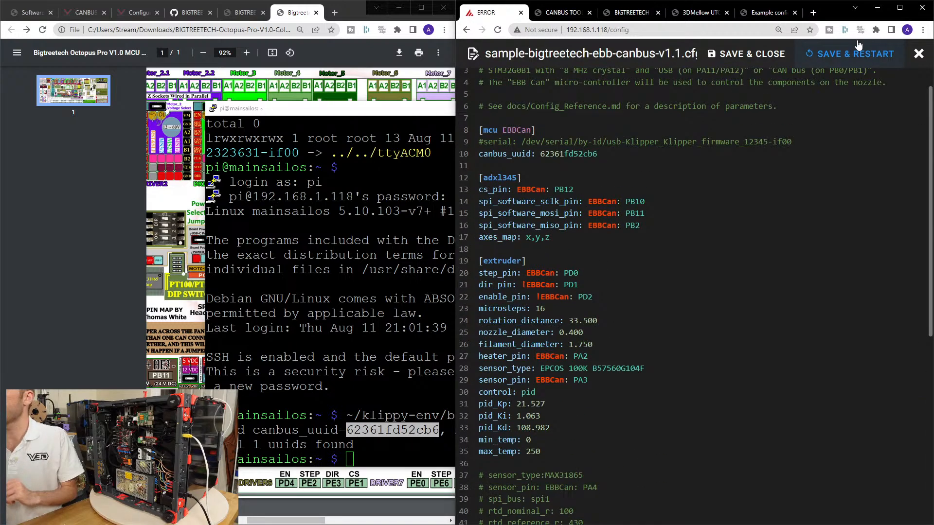
left_click(741, 54)
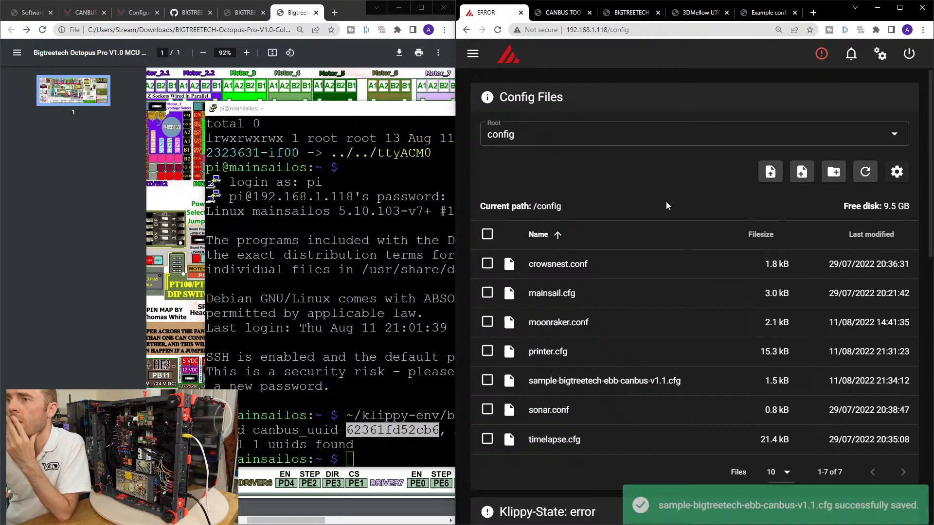
Open printer.cfg and comment out the step_pin, dir_pin and enable_pin lines in the [extruder] section.
left_click(566, 352)
scroll(608, 251, "down", 10)
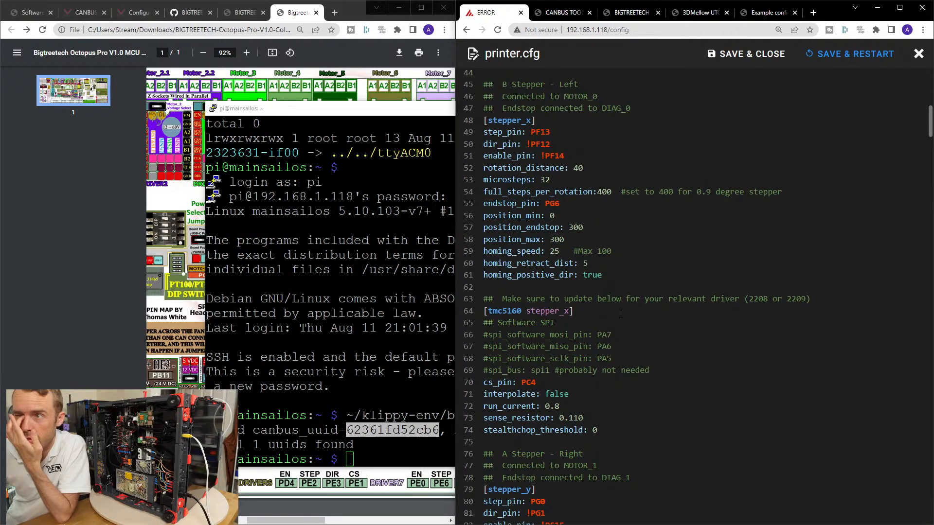
scroll(620, 314, "down", 15)
scroll(630, 297, "down", 8)
scroll(635, 281, "down", 10)
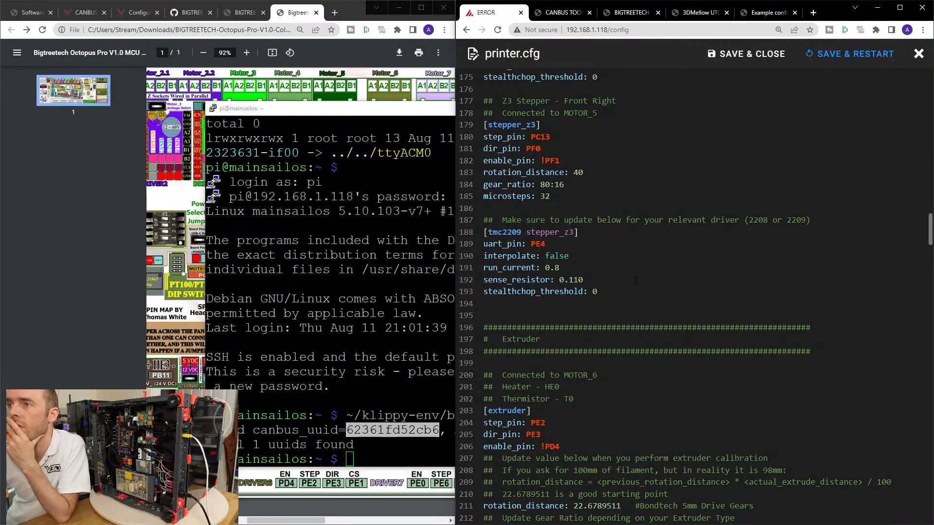
scroll(636, 282, "up", 6)
scroll(634, 282, "down", 4)
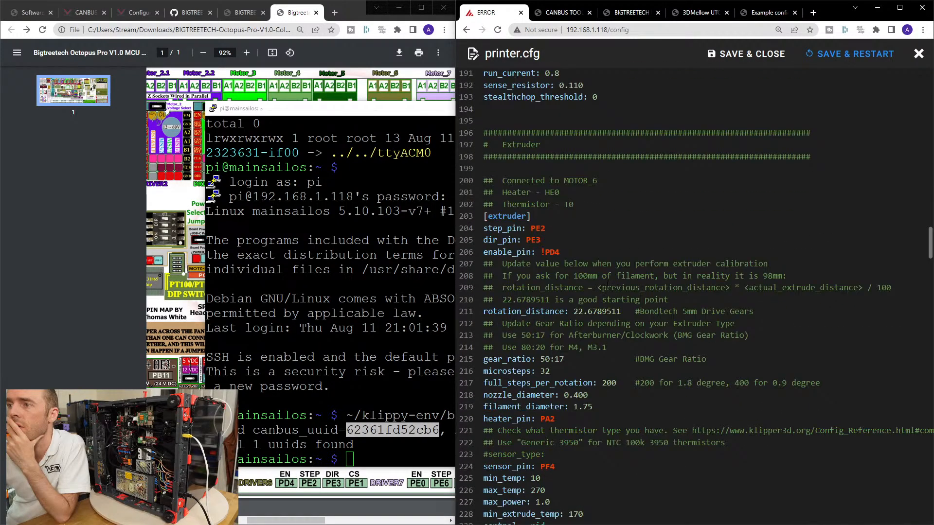
left_click(485, 216)
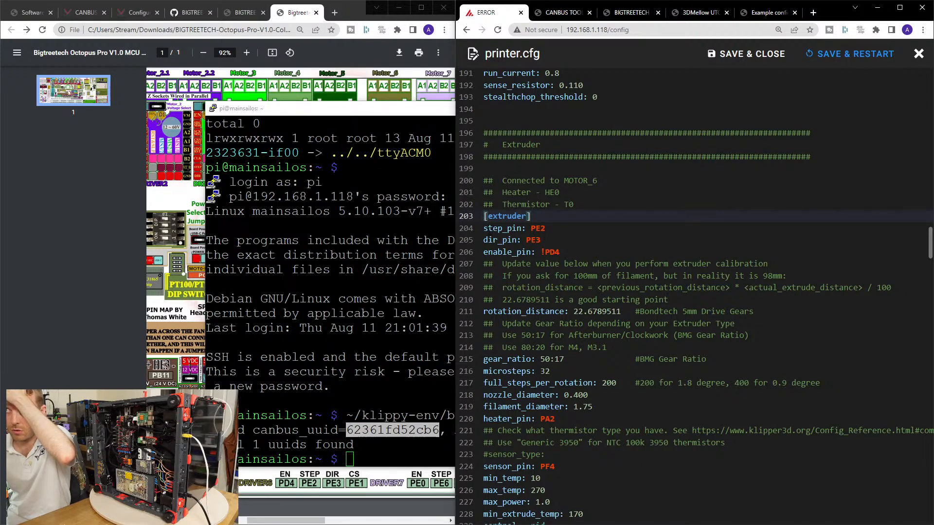
key("Down")
key("ctrl+slash")
key("Down")
key("ctrl+slash")
key("Down")
key("ctrl+slash")
Comment out the heater_pin and sensor_pin lines in the [extruder] section of printer.cfg.
key("Down")
key("Down")
key("Down")
key("Down")
key("Down")
key("Down")
key("Down")
key("Down")
key("Down")
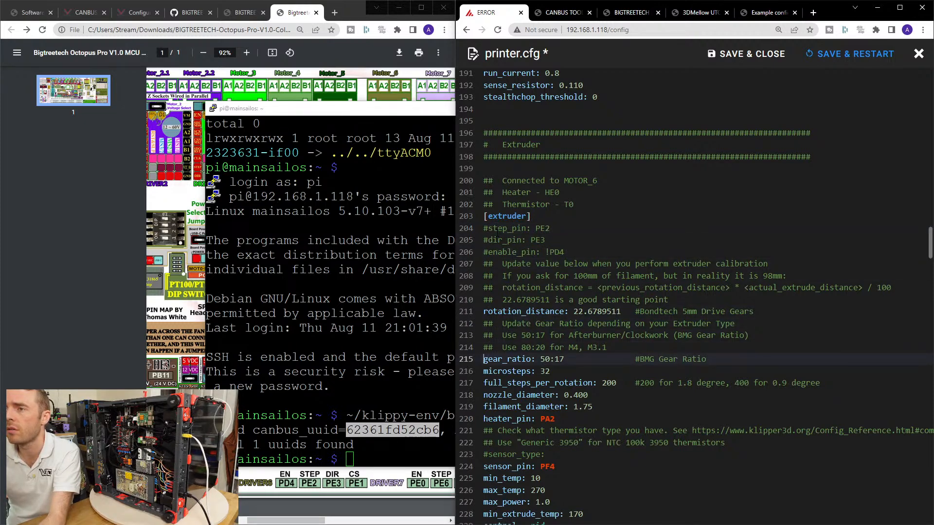
key("Down")
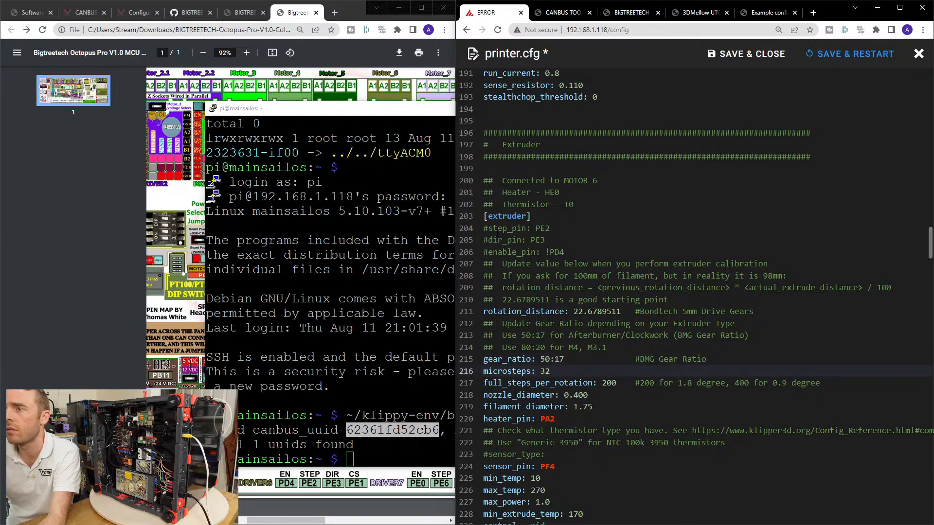
key("Down")
key("Down")
key("Down")
key("Down")
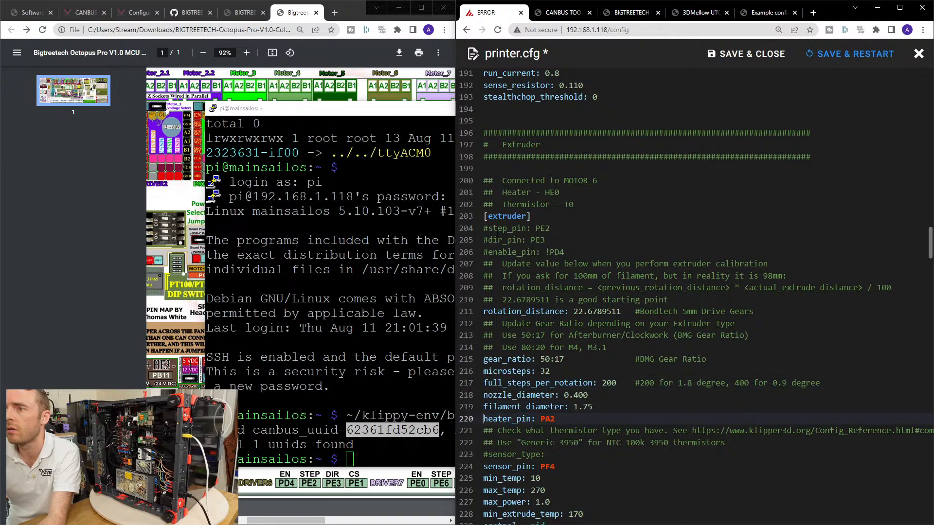
key("ctrl+slash")
key("Down")
key("Down")
key("Down")
key("Down")
key("ctrl+slash")
Uncomment the pressure_advance: 0.05 and pressure_advance_smooth_time: 0.040 lines in the [extruder] section.
key("Down")
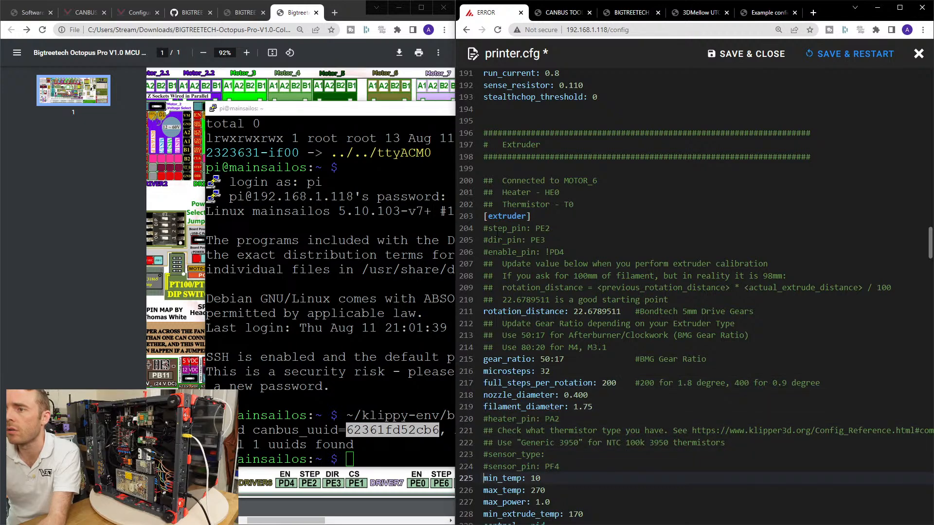
key("Down")
key("Down")
key("Down")
key("Down")
key("Down")
key("Down")
key("Down")
key("Down")
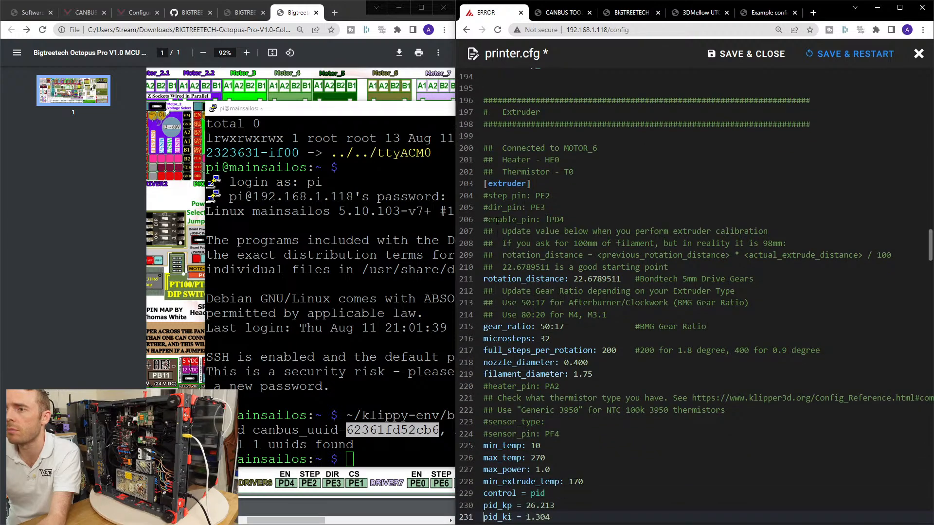
key("Up")
key("Up")
key("Up")
key("Up")
key("Down")
key("Down")
key("Down")
key("Down")
key("Down")
key("Down")
key("Down")
key("Down")
key("Down")
key("Down")
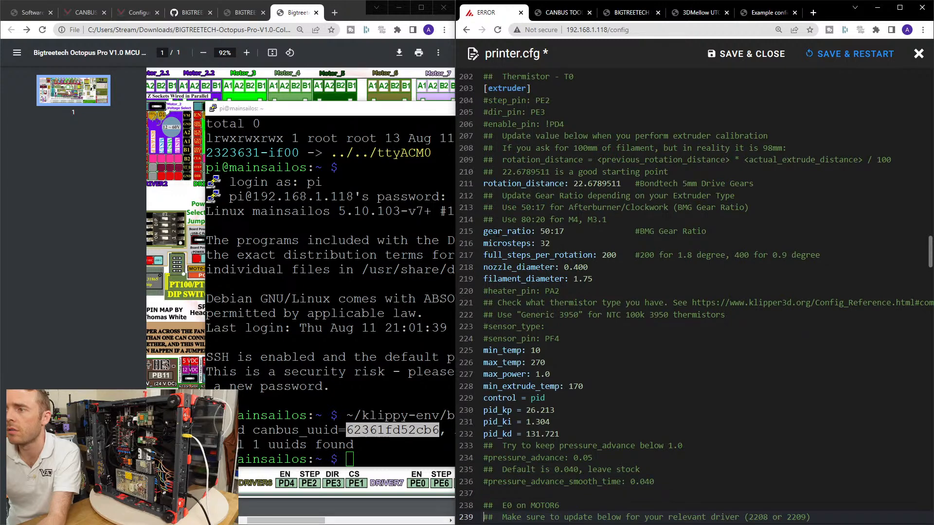
left_click(482, 458)
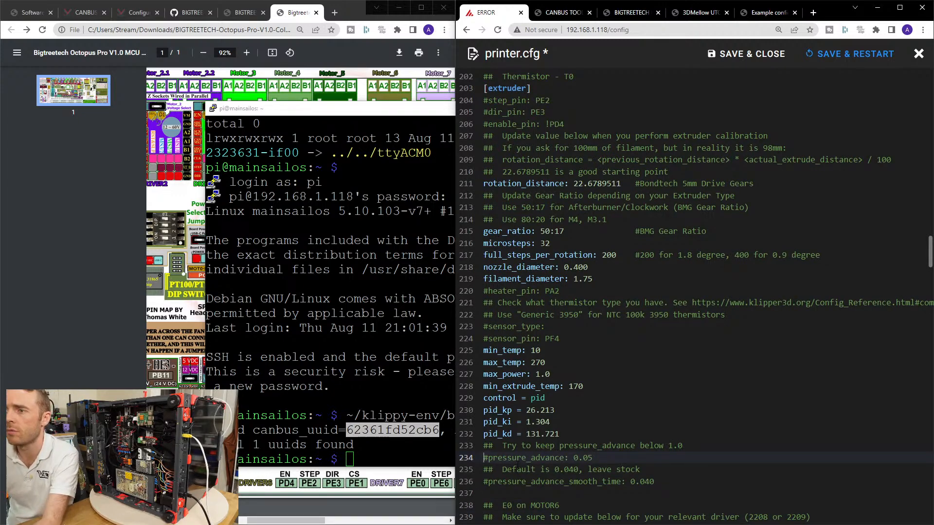
key("Delete")
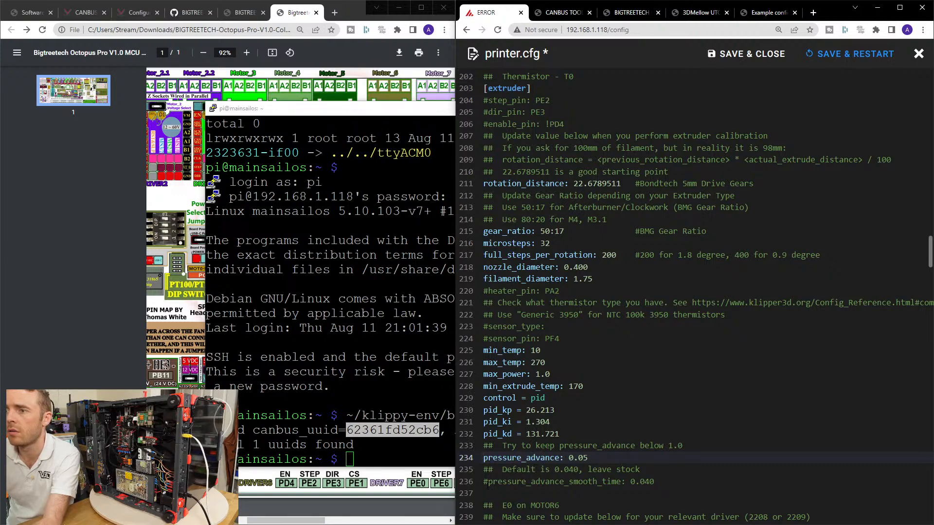
left_click(482, 482)
key("Delete")
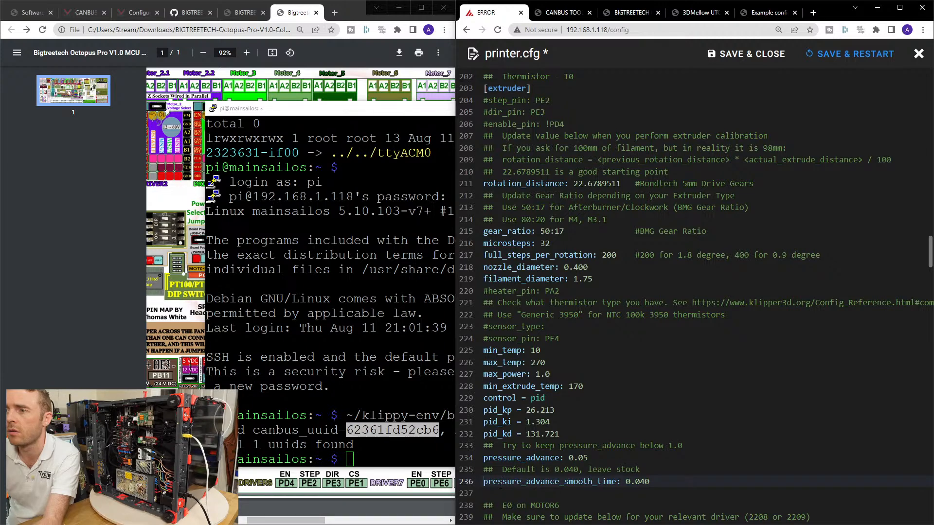
Comment out the whole [tmc2209 extruder] section, from its header through the stealthchop_threshold line.
scroll(696, 297, "down", 5)
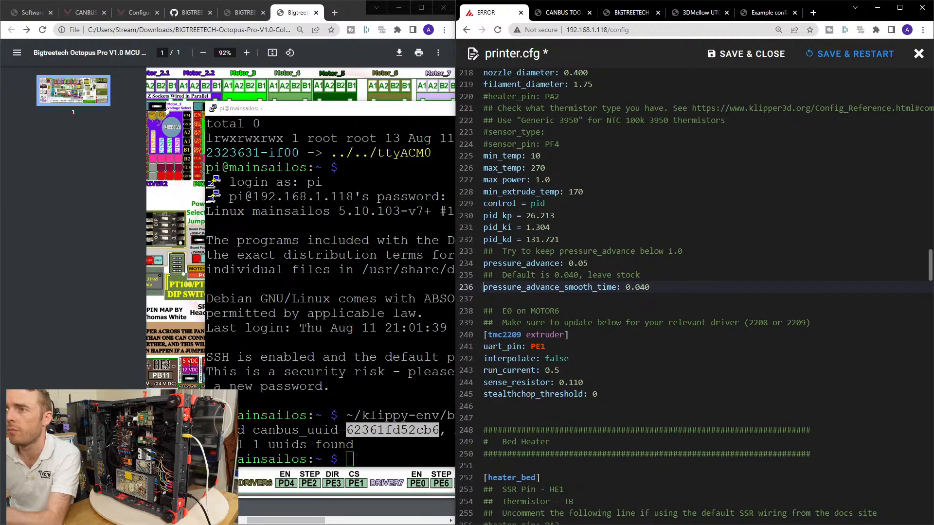
left_click(485, 338)
type("#")
key("Left")
key("Down")
type("#")
key("Left")
key("Down")
type("#")
key("Left")
key("Down")
type("#")
key("Left")
key("Down")
type("#")
key("Left")
key("Down")
type("#")
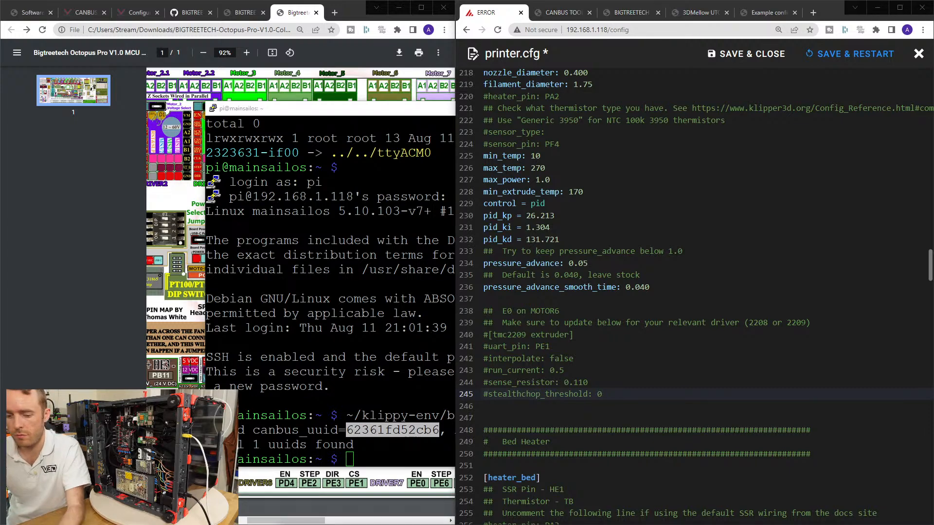
Switch to the SSH terminal, run ifconfig and look through the listed network interfaces.
key("ctrl+c")
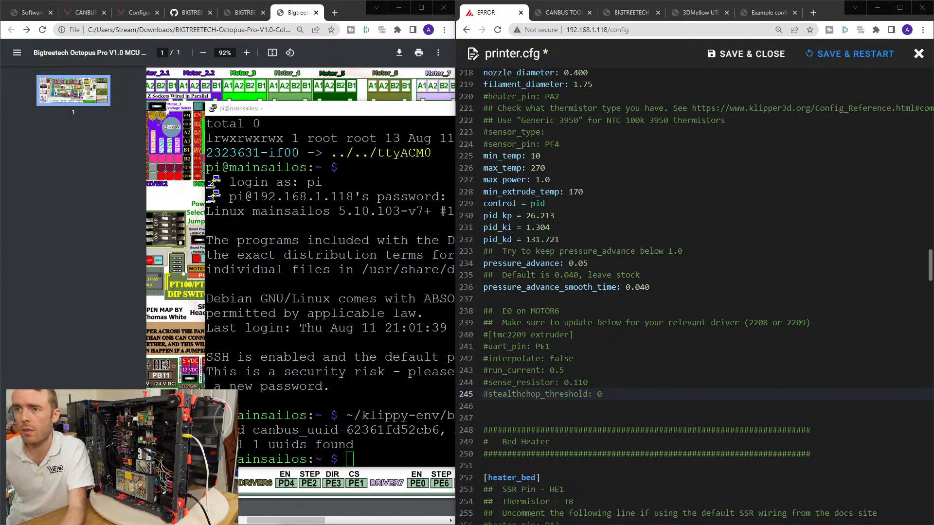
key("alt+Tab")
type("ifconfig")
key("Return")
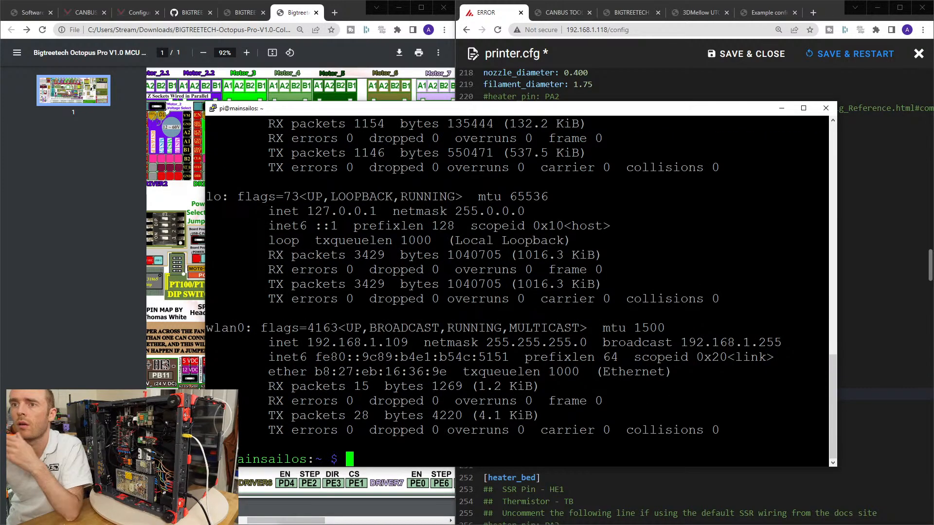
scroll(517, 290, "up", 12)
scroll(517, 291, "down", 8)
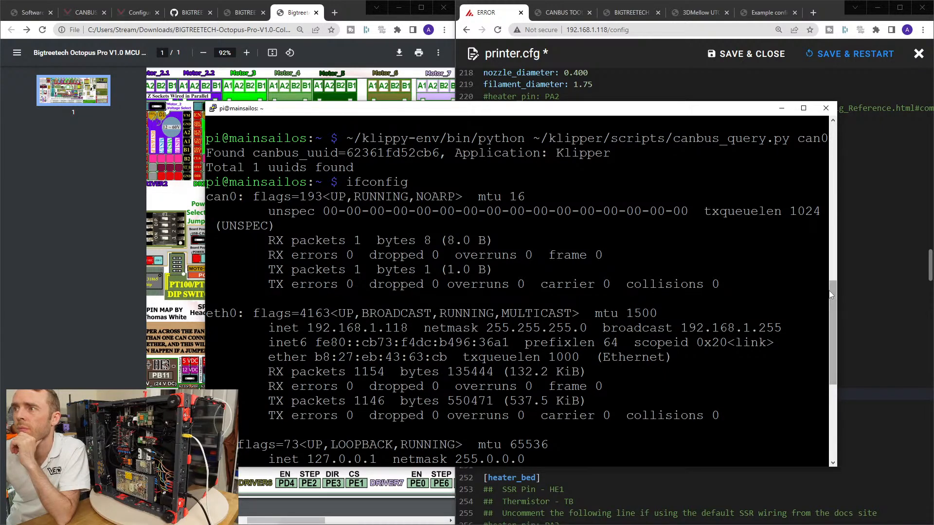
left_click_drag(832, 291, 825, 369)
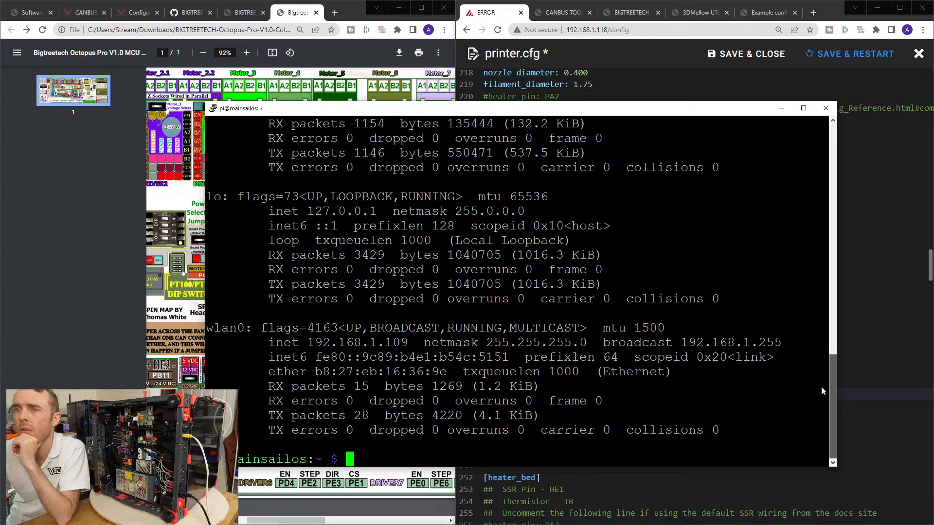
scroll(820, 383, "up", 5)
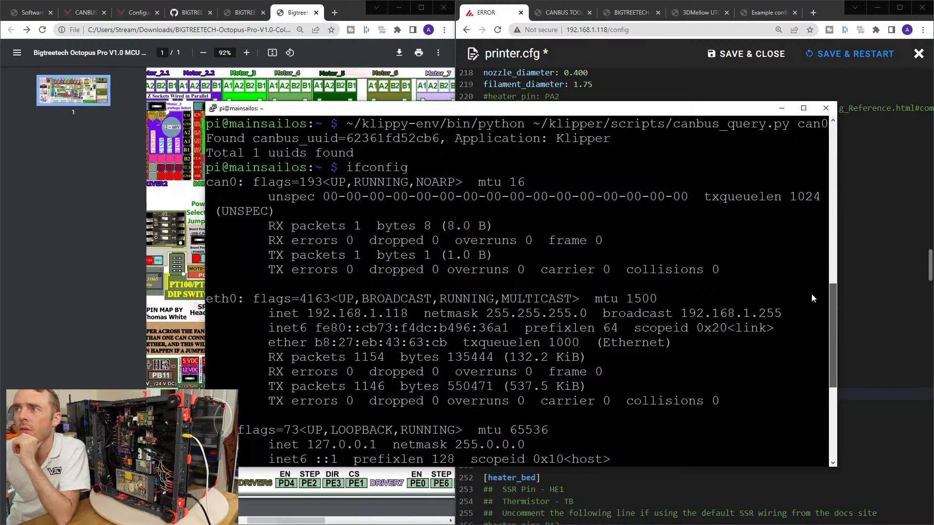
Check the txqueuelen value of the can0 interface in the ifconfig output.
left_click_drag(697, 197, 817, 197)
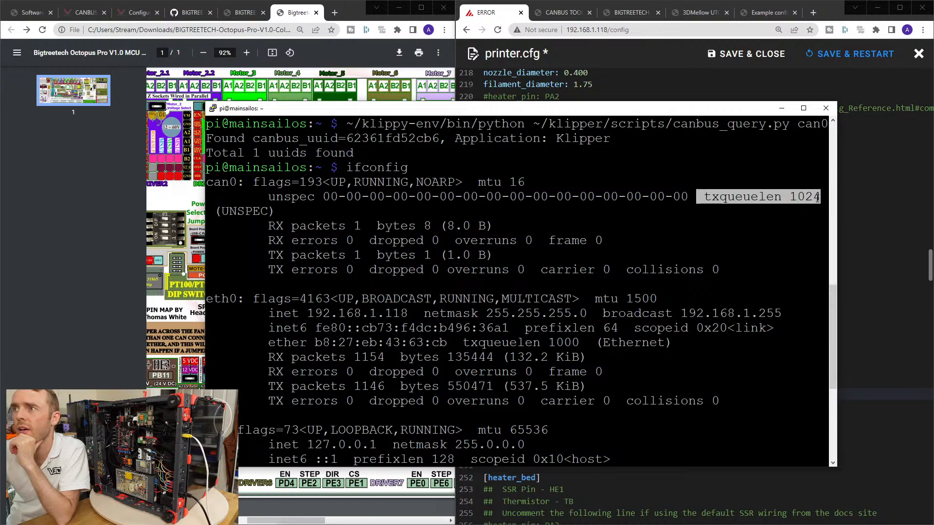
double_click(710, 196)
left_click(711, 196)
double_click(710, 196)
left_click(711, 196)
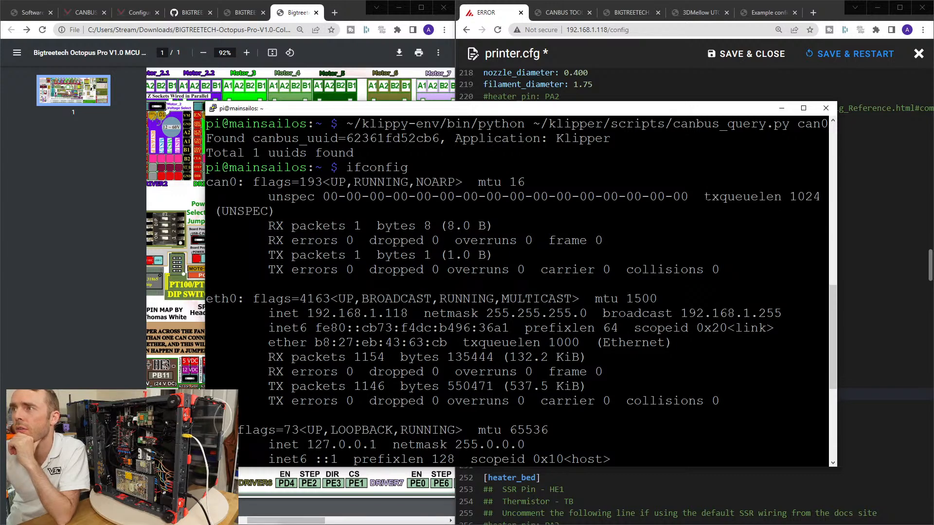
left_click_drag(790, 196, 820, 197)
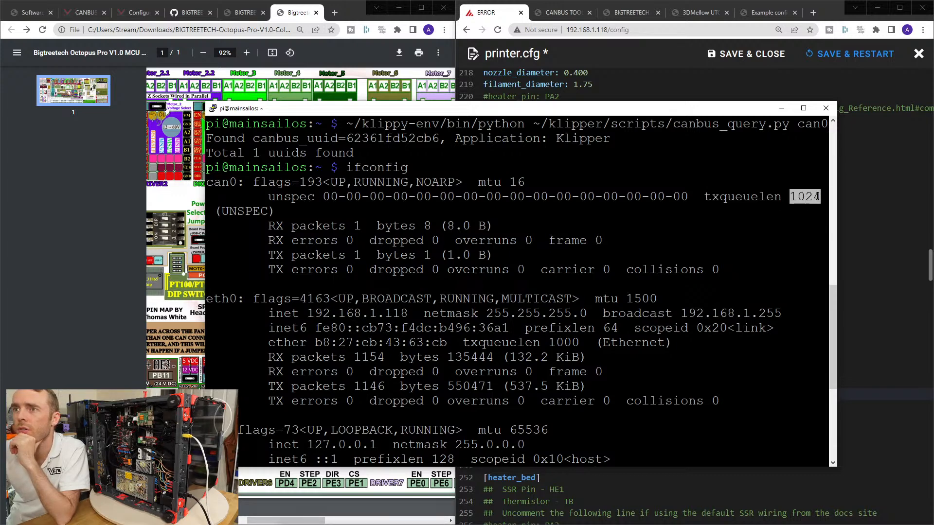
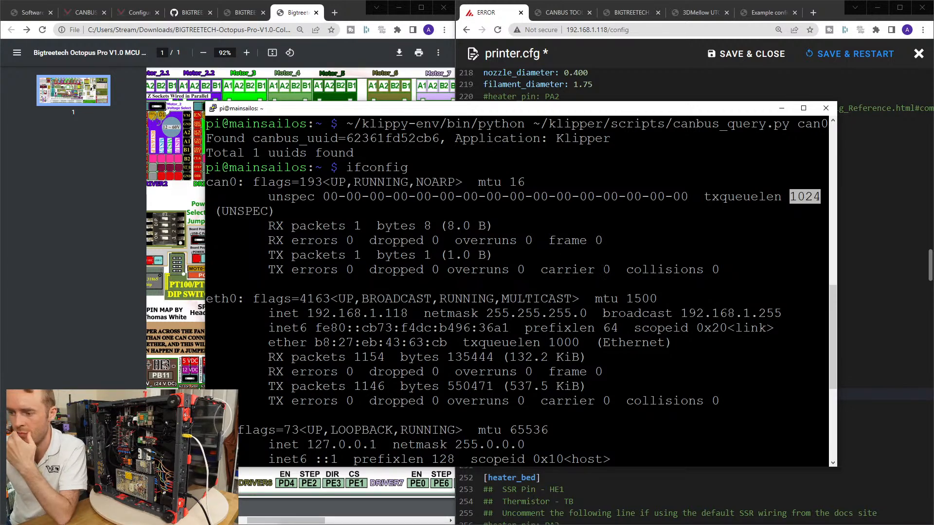
Return to the config editor, save and close printer.cfg, and open sample-bigtreetech-ebb-canbus-v1.1.cfg.
left_click(782, 108)
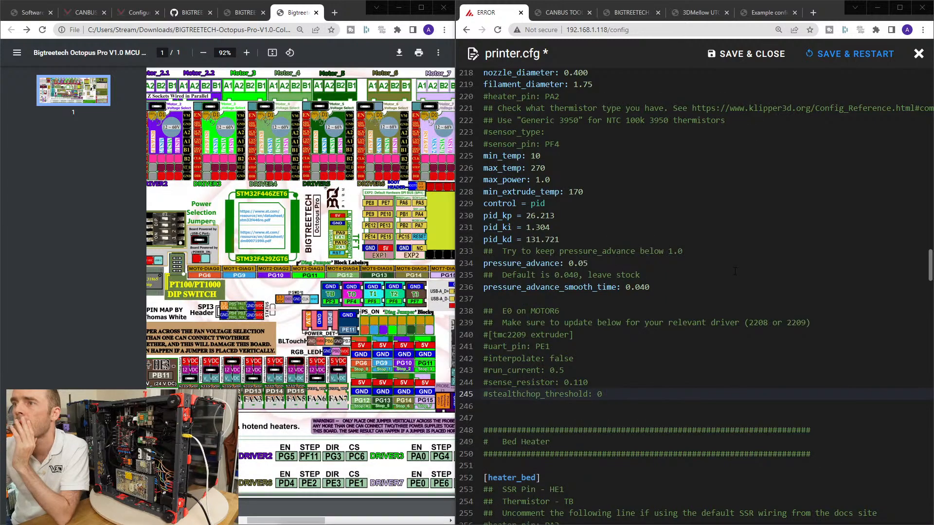
scroll(695, 284, "down", 4)
scroll(676, 280, "up", 3)
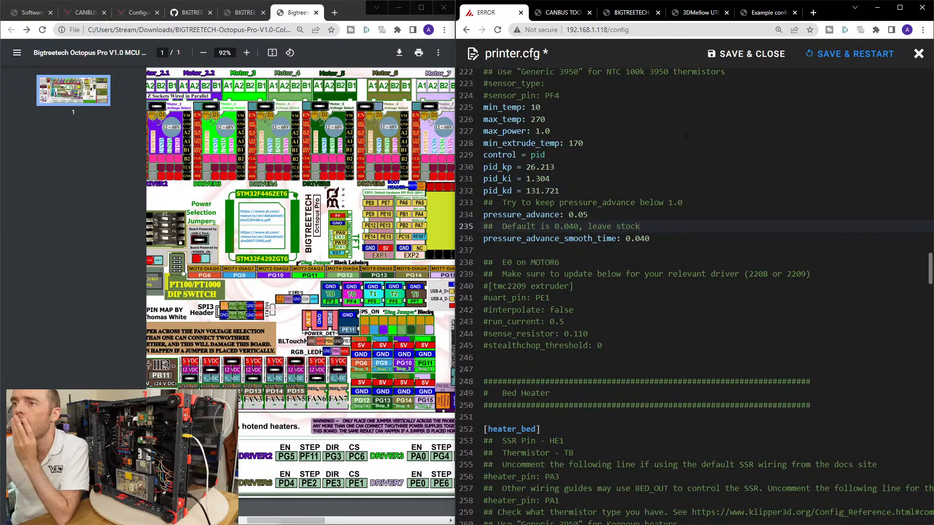
left_click(746, 54)
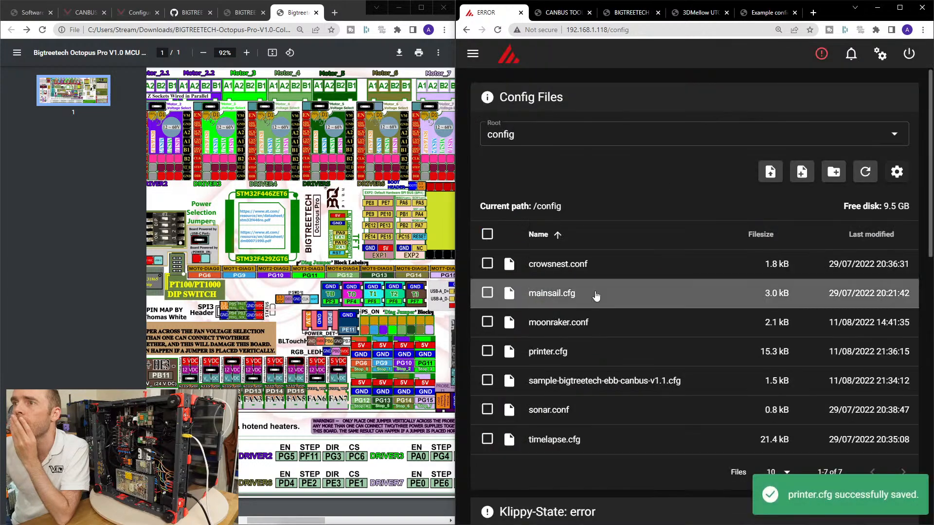
left_click(581, 390)
scroll(613, 284, "up", 4)
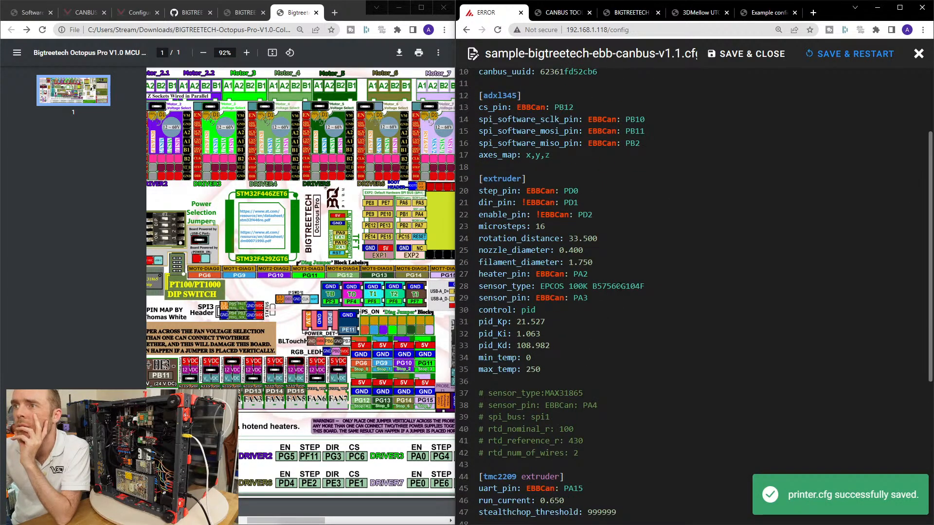
Comment out the microsteps, rotation_distance, nozzle_diameter and filament_diameter lines in the EBB config's [extruder] section.
left_click(478, 239)
type("#")
left_click(475, 227)
type("#")
left_click(479, 250)
type("#")
left_click(479, 263)
type("#")
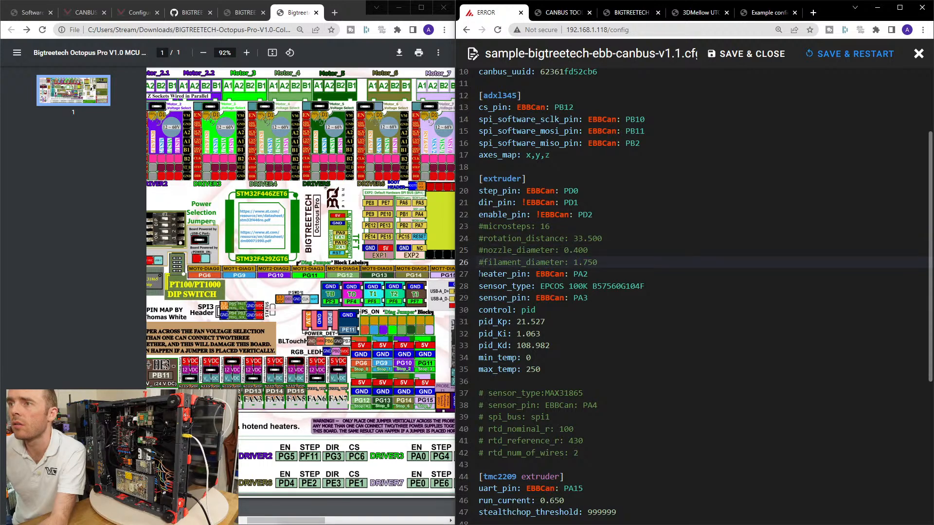
Check the sensor_type line in the [extruder] section and search the web for phaetus rapido.
left_click(478, 275)
left_click(479, 288)
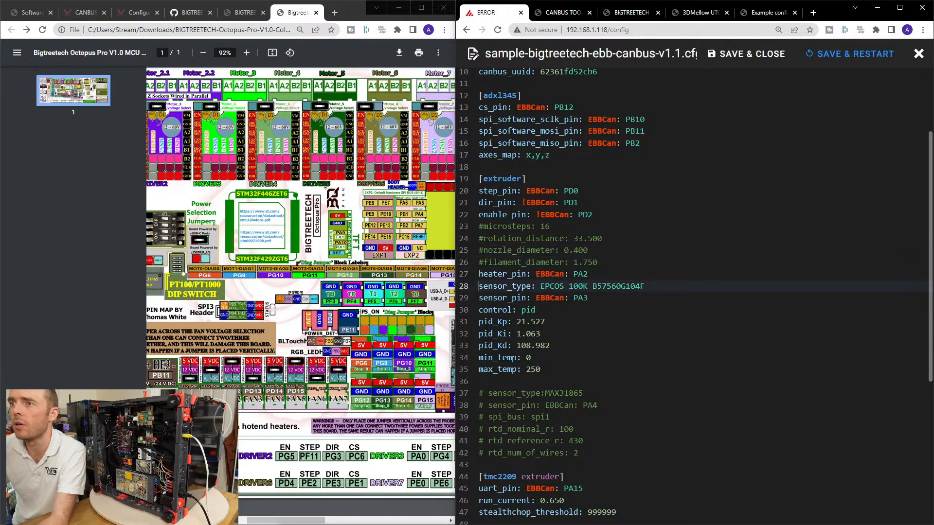
mouse_move(488, 288)
left_mouse_down()
mouse_move(645, 287)
mouse_move(479, 287)
left_mouse_up()
left_click(641, 287)
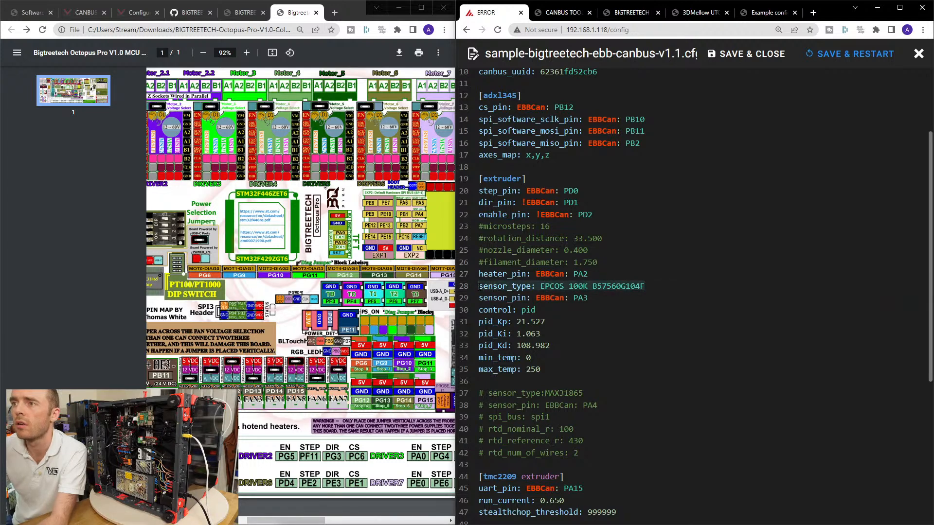
left_click(538, 286)
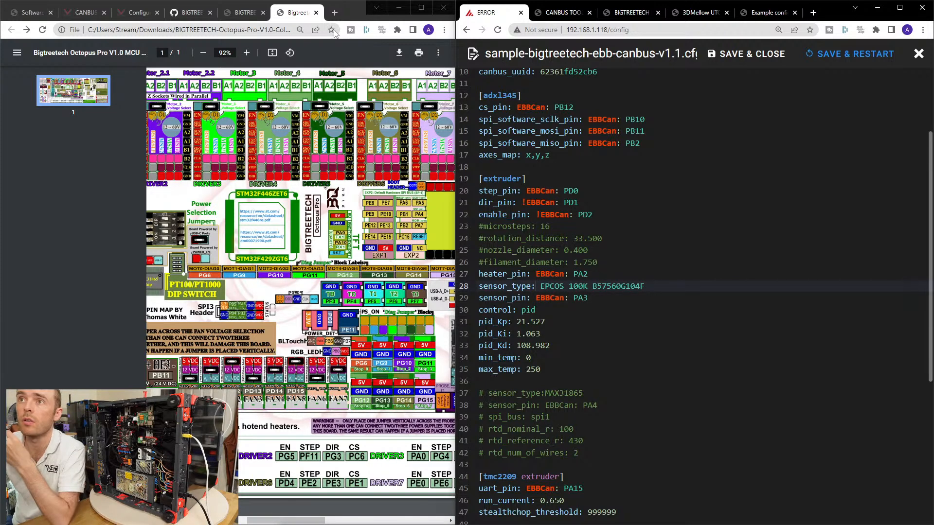
left_click(334, 12)
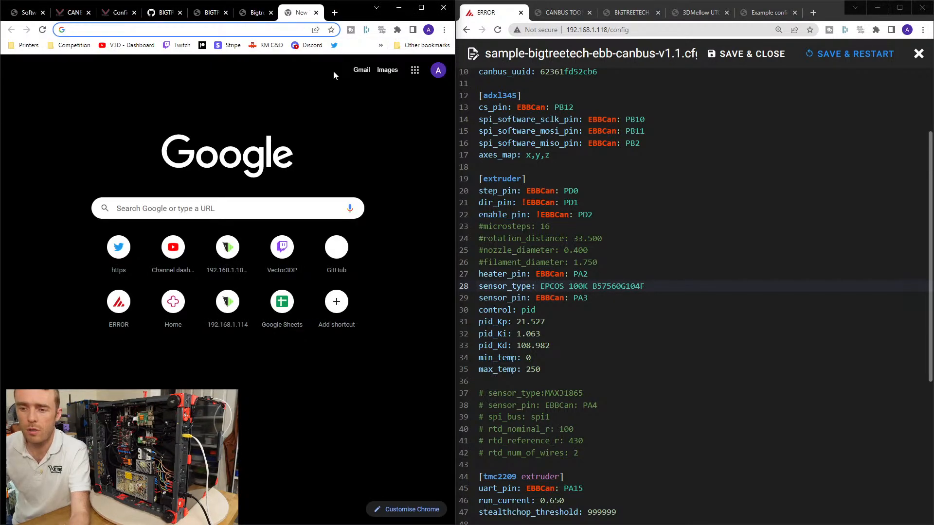
type("phaetus ")
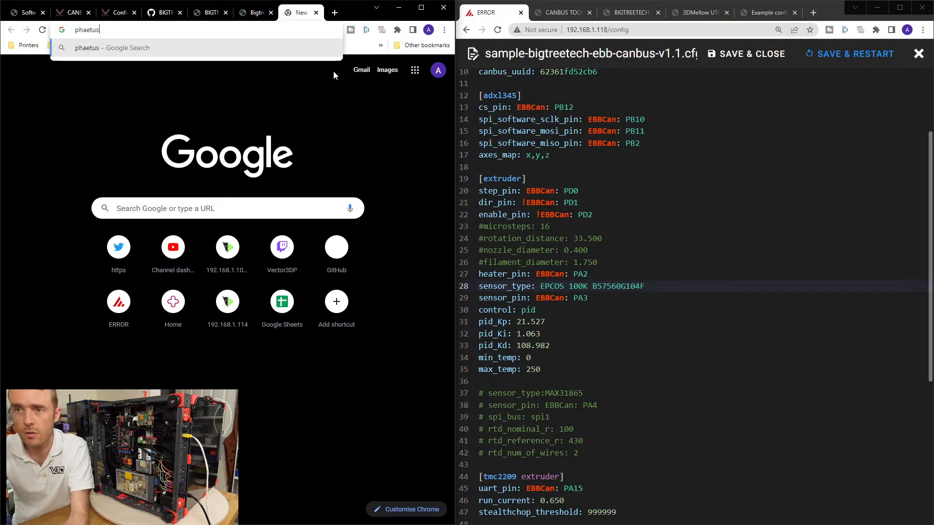
type("rapido")
key("Return")
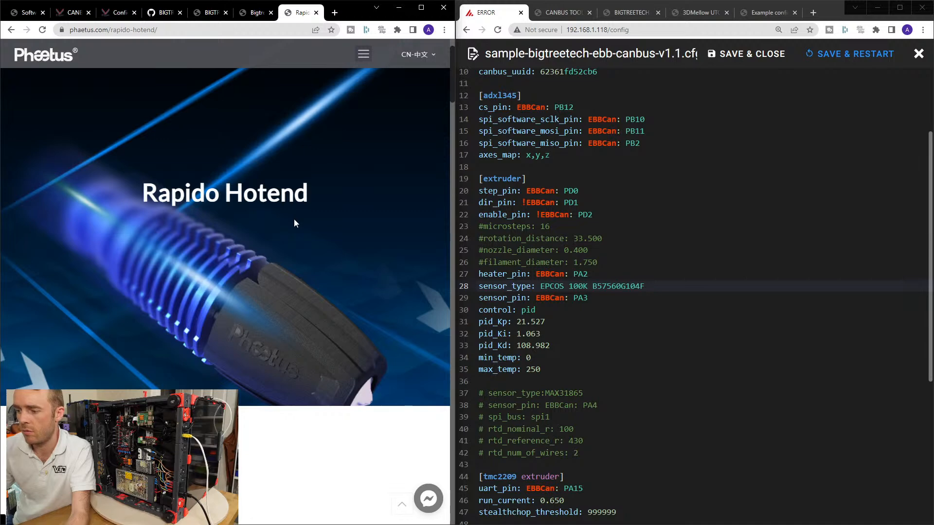
Look through the Phaetus Rapido Hotend page for its product specifications.
scroll(273, 219, "down", 10)
scroll(276, 214, "down", 20)
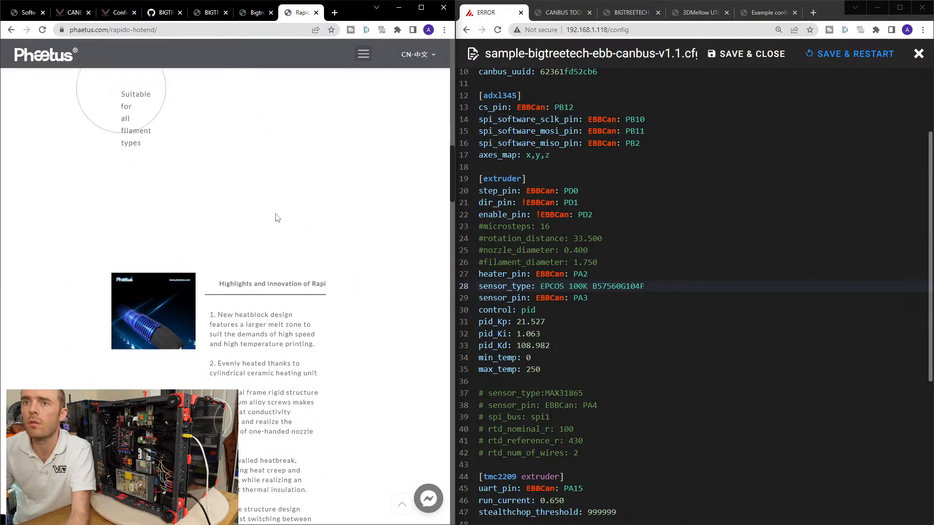
scroll(281, 213, "down", 4)
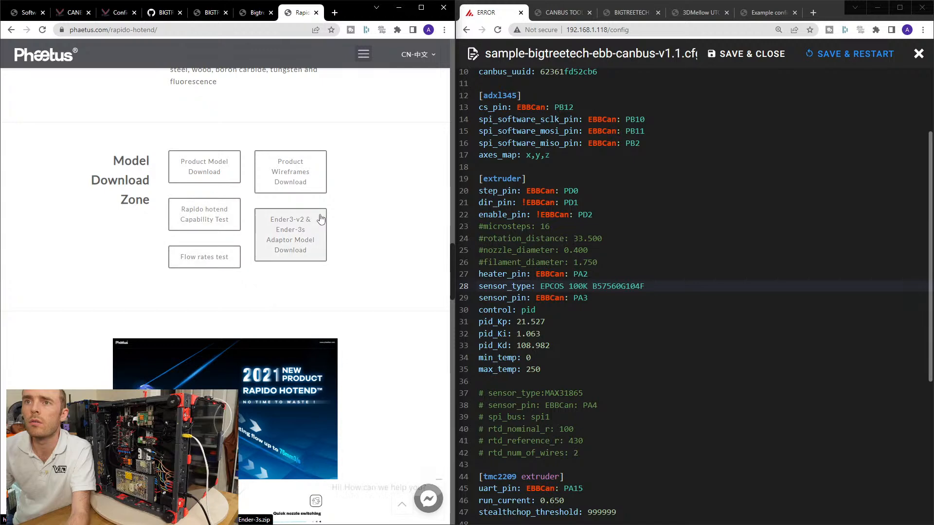
scroll(292, 219, "down", 3)
scroll(358, 214, "up", 3)
scroll(358, 218, "down", 8)
scroll(357, 220, "down", 15)
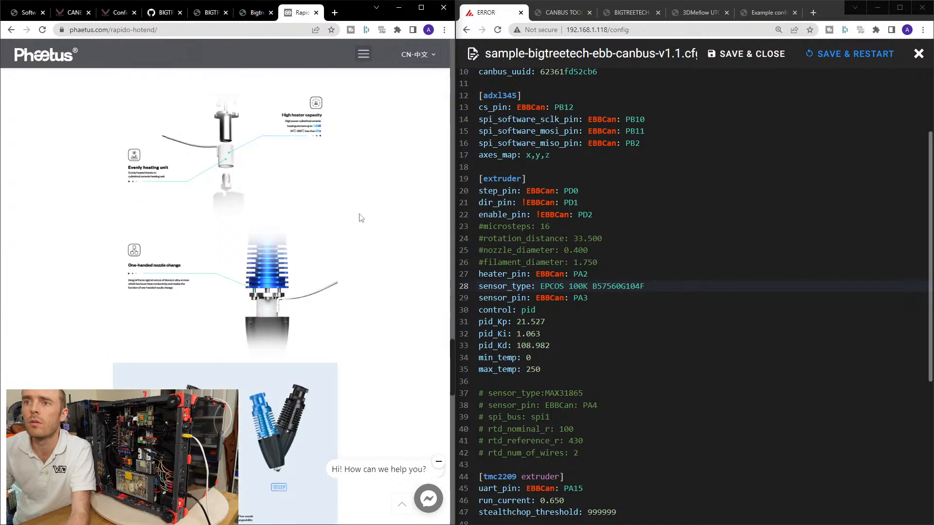
scroll(363, 217, "up", 1)
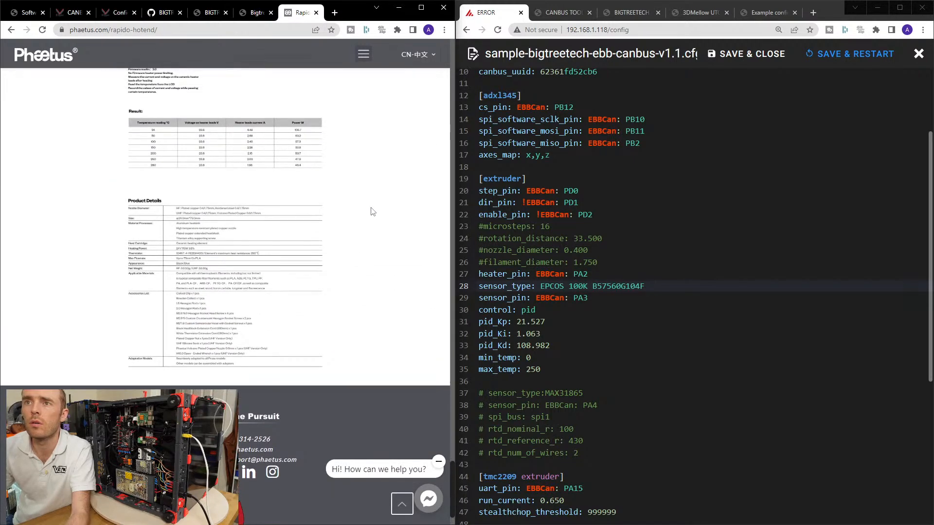
Move the Rapido Hotend page into its own maximized window and find the Product Details table.
left_click_drag(297, 13, 348, 135)
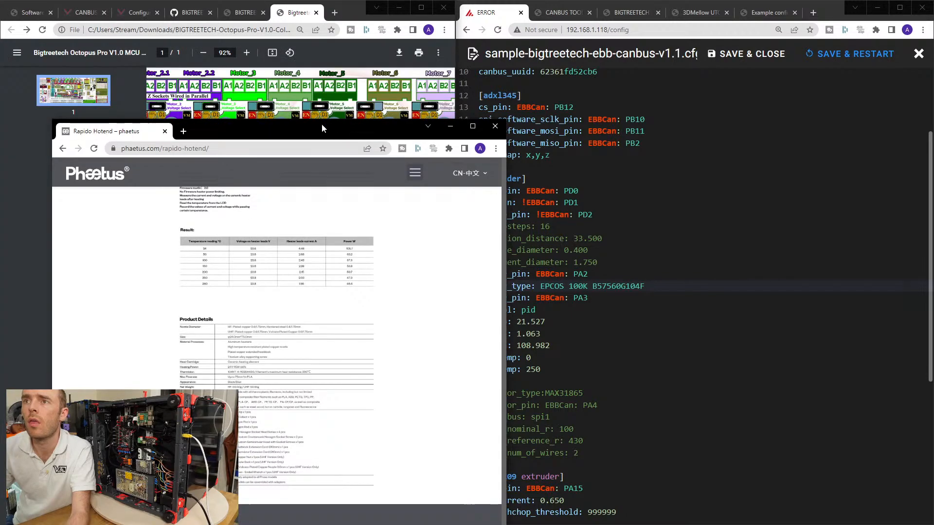
double_click(322, 124)
scroll(371, 162, "down", 5)
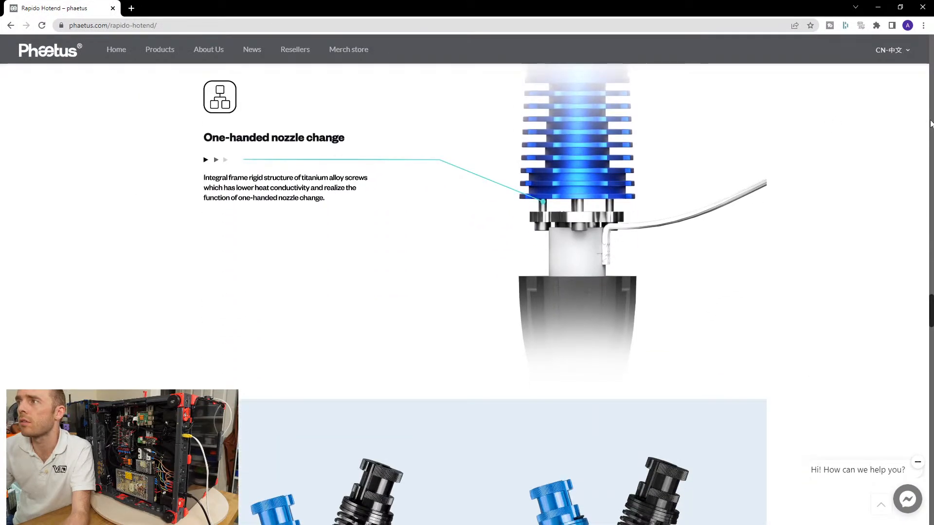
scroll(885, 156, "down", 10)
scroll(871, 170, "up", 4)
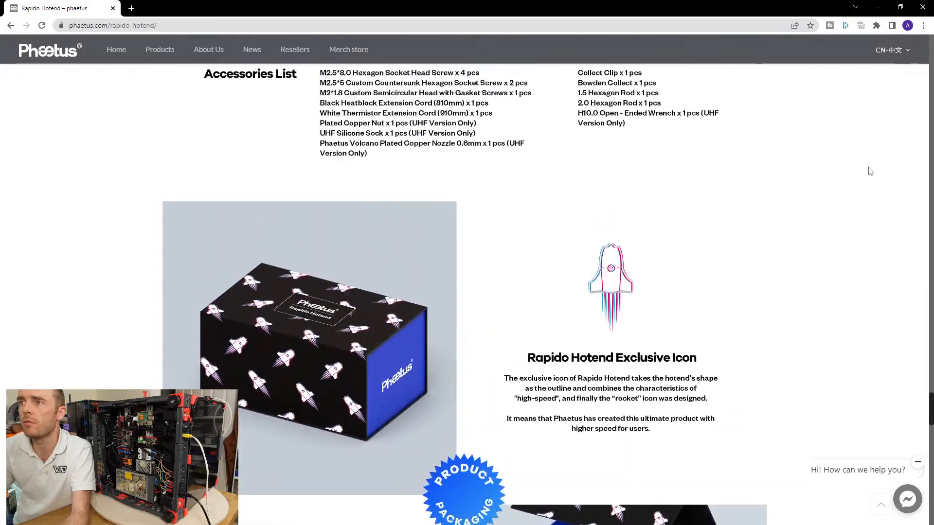
scroll(870, 171, "down", 20)
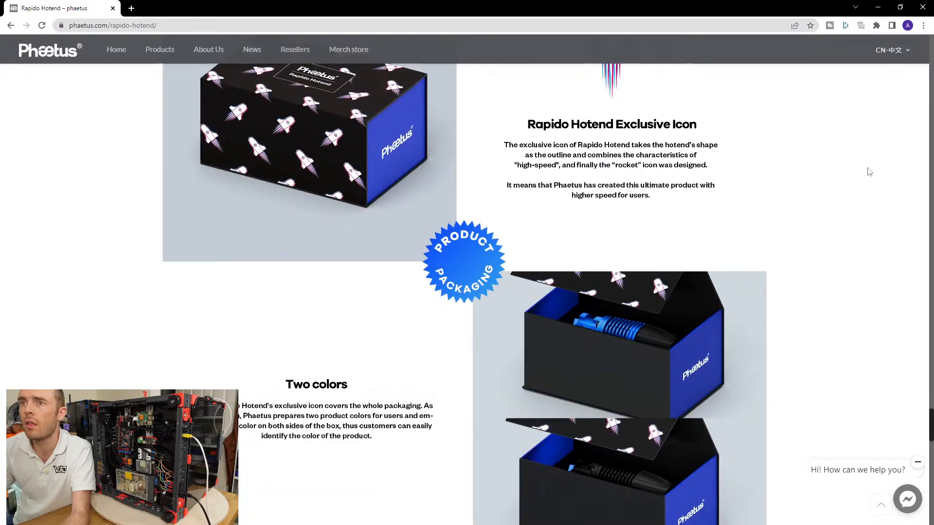
scroll(870, 170, "up", 2)
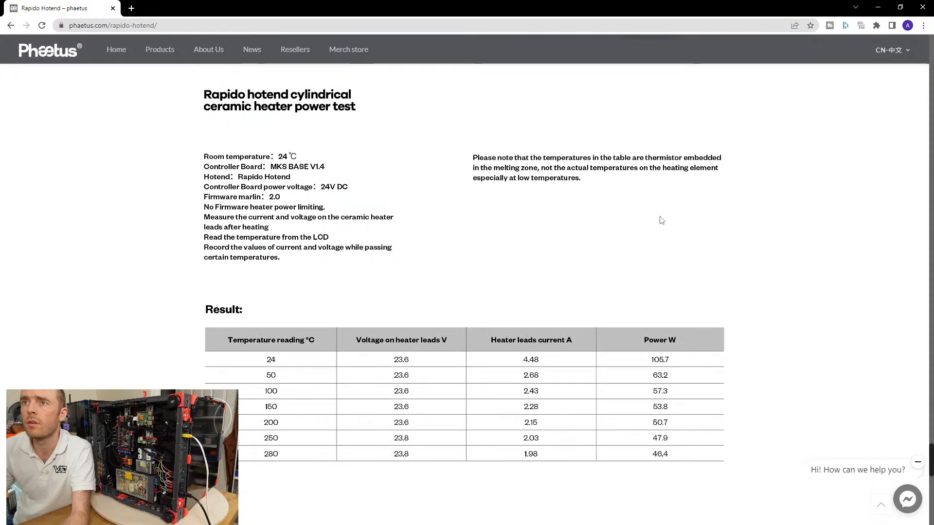
scroll(660, 219, "up", 20)
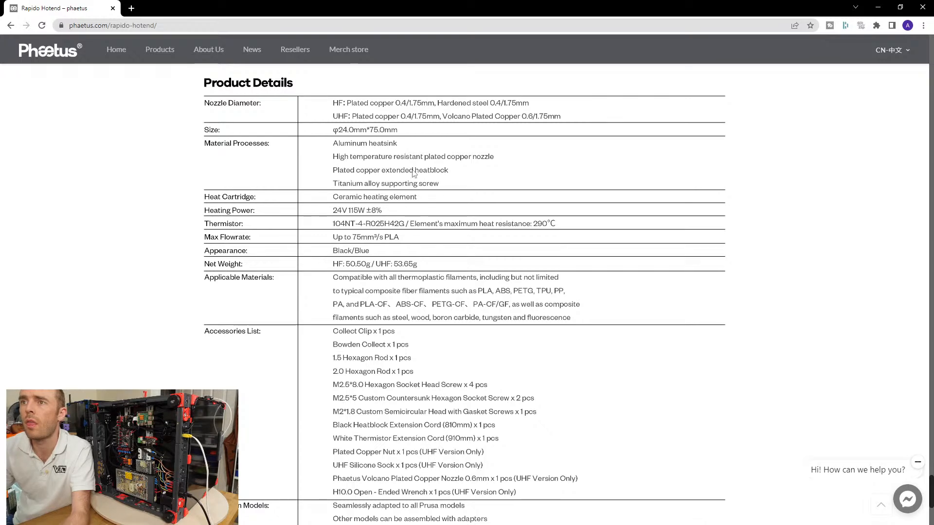
Read the Thermistor entry in the Rapido Hotend's Product Details table and close the page.
left_click_drag(294, 11, 100, 55)
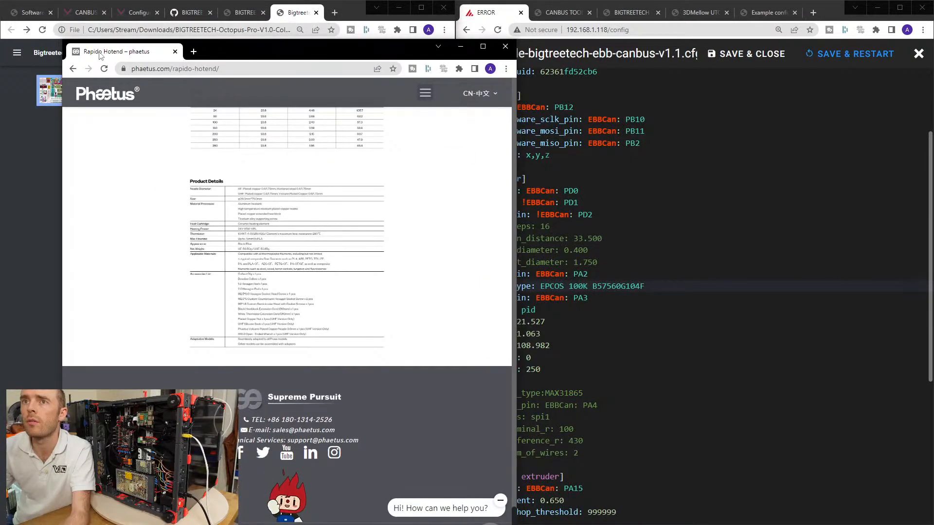
double_click(365, 56)
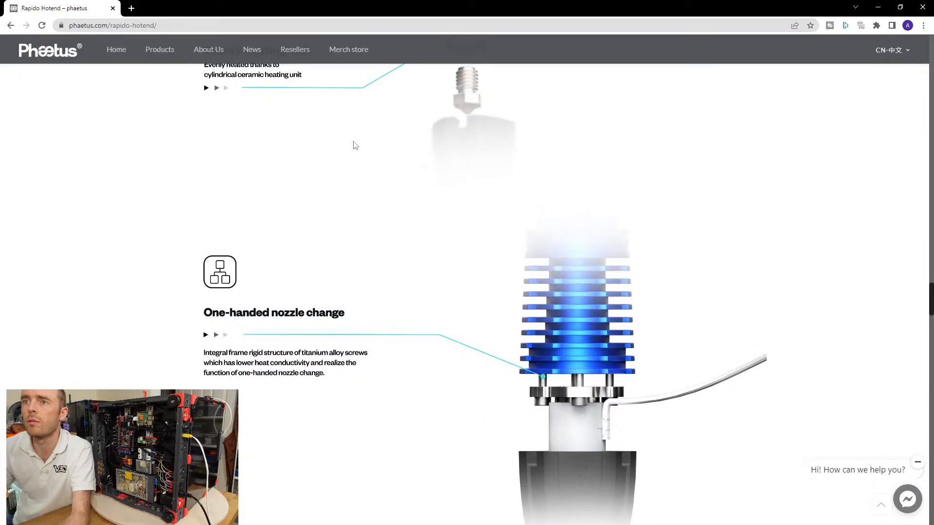
left_click_drag(930, 313, 929, 492)
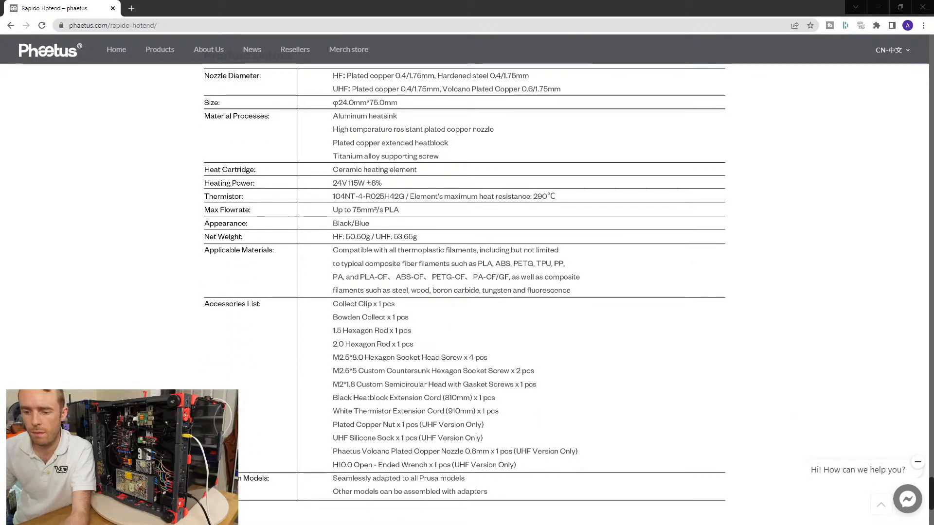
left_click(506, 128)
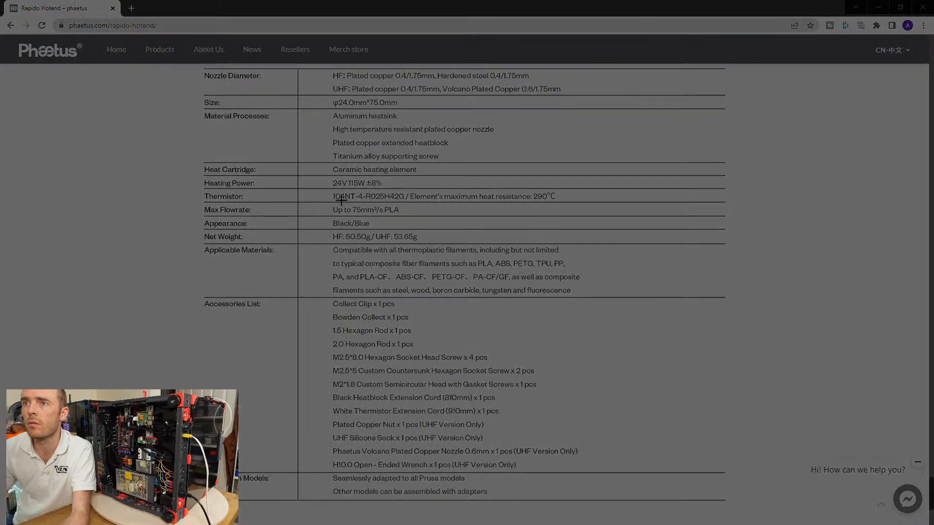
mouse_move(325, 185)
left_mouse_down()
mouse_move(567, 211)
mouse_move(418, 205)
left_mouse_up()
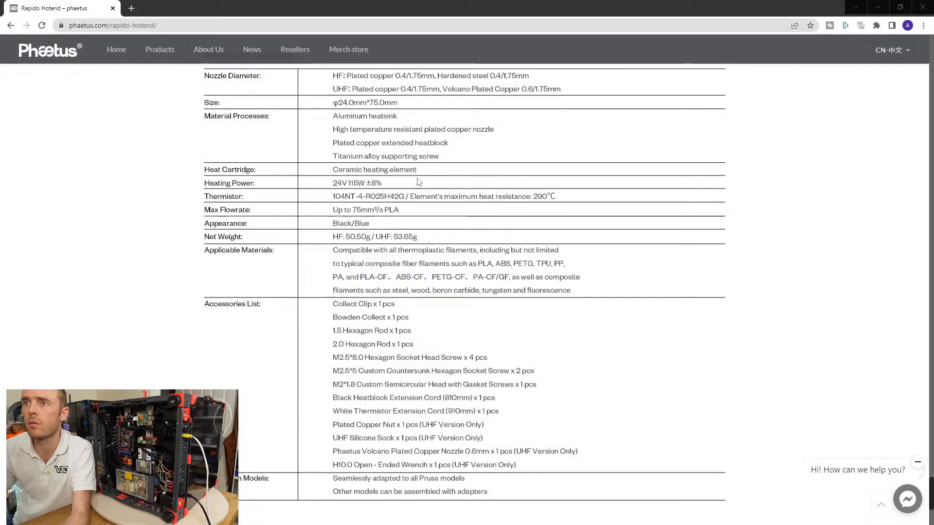
left_click_drag(599, 109, 336, 524)
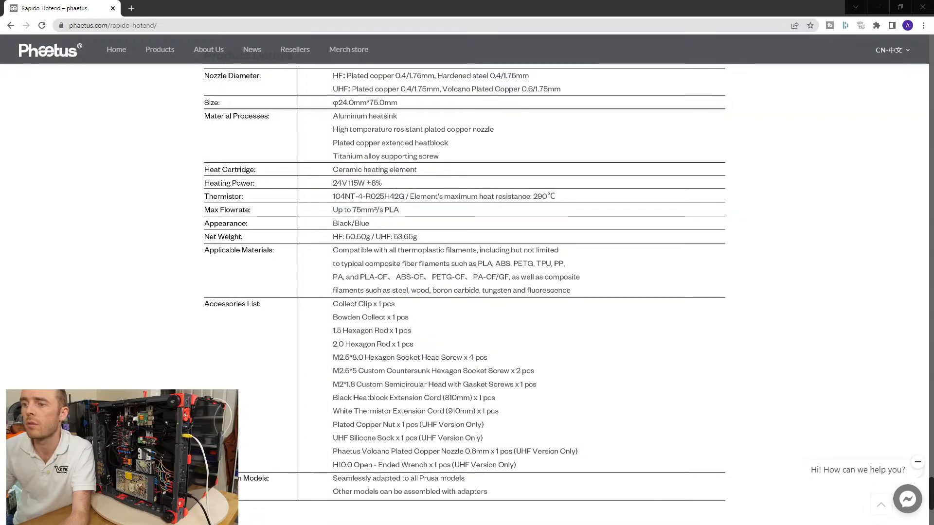
left_click(116, 6)
left_click(116, 8)
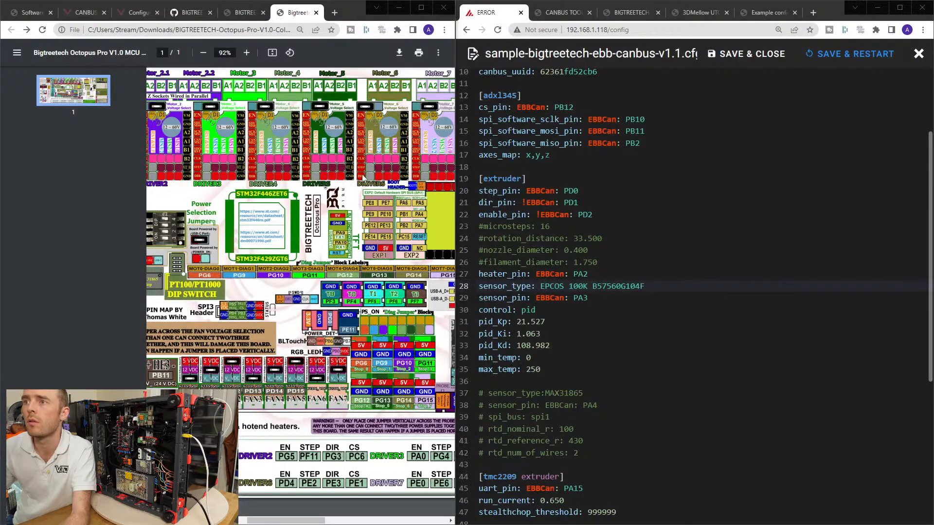
Search the Klipper Configuration reference for [extruder] and find the thermistor names supported by sensor_type.
double_click(496, 285)
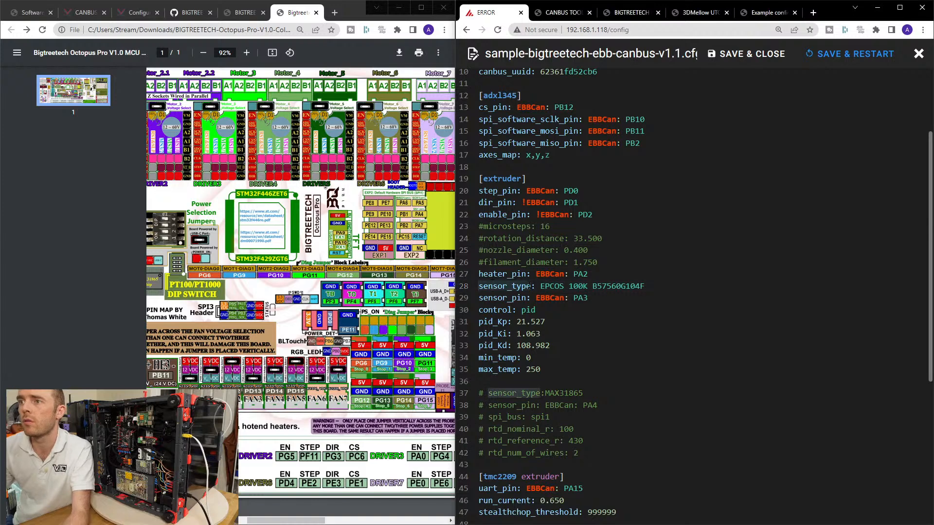
double_click(498, 178)
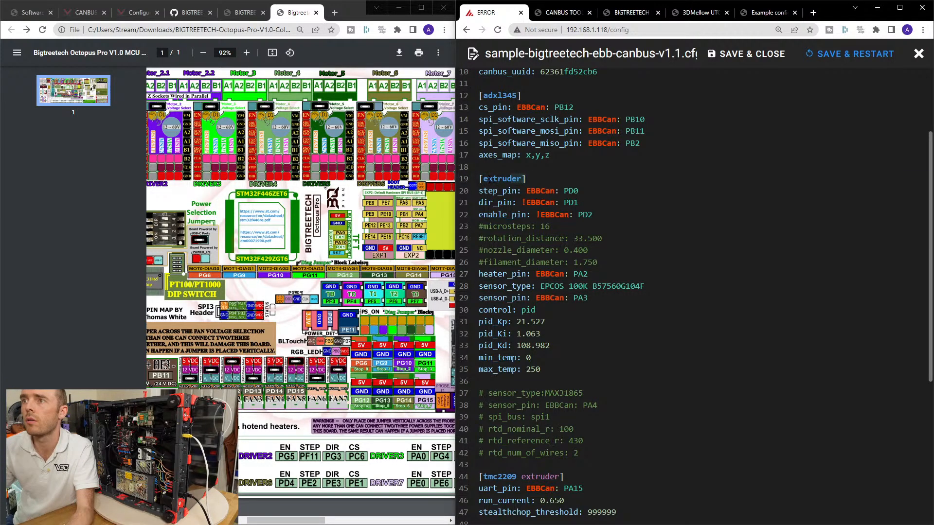
left_click(140, 12)
key("ctrl+f")
type("[extruder]")
scroll(176, 296, "down", 3)
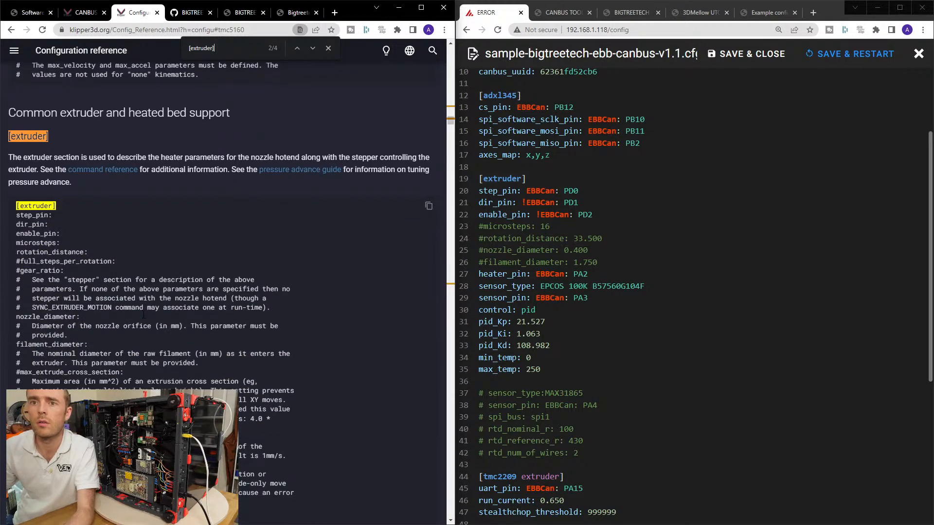
scroll(43, 280, "down", 3)
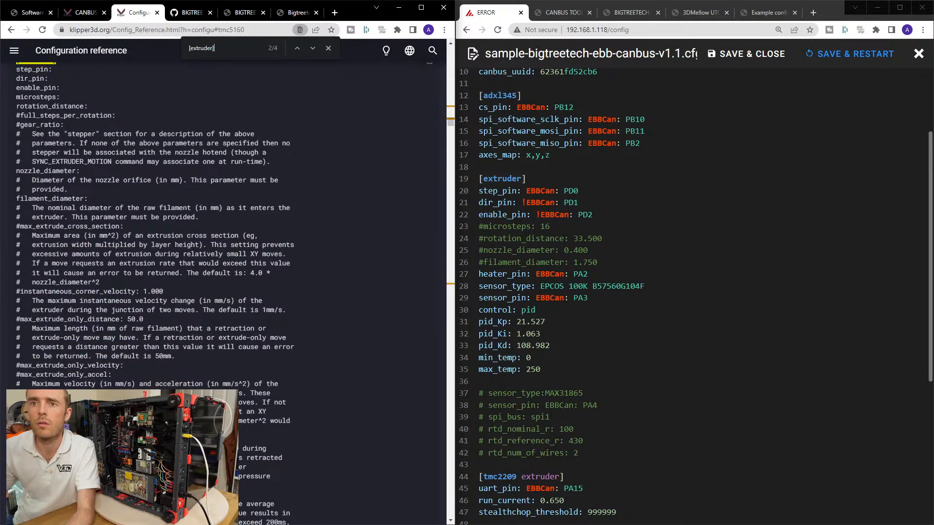
scroll(89, 324, "down", 3)
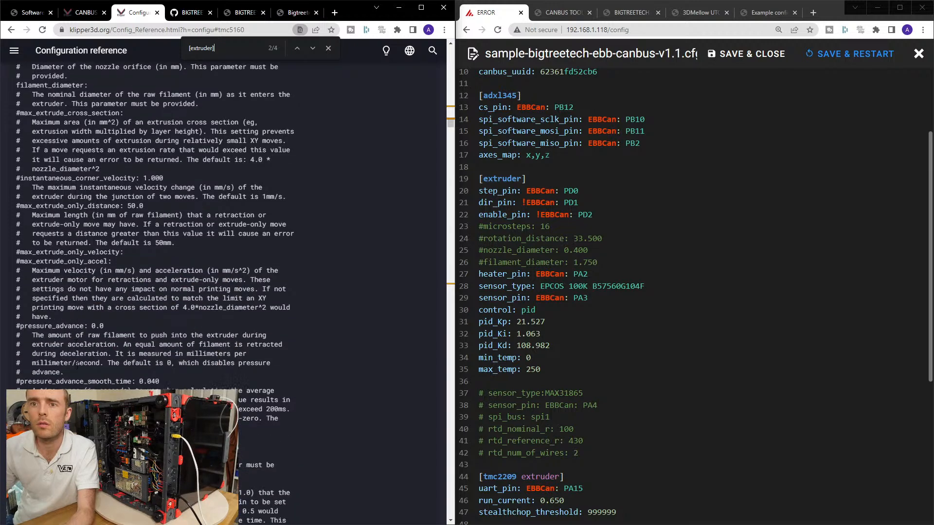
scroll(155, 224, "down", 5)
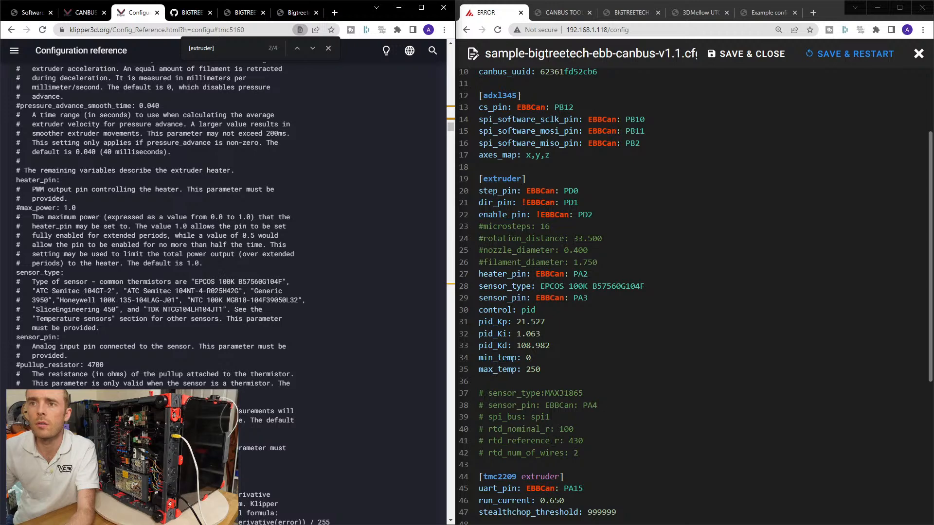
Copy "ATC Semitec 104NT-4-R025H42G" from the Klipper reference into the EBB config's extruder sensor_type and append the comment "#phaetus rapido".
left_click_drag(238, 291, 128, 291)
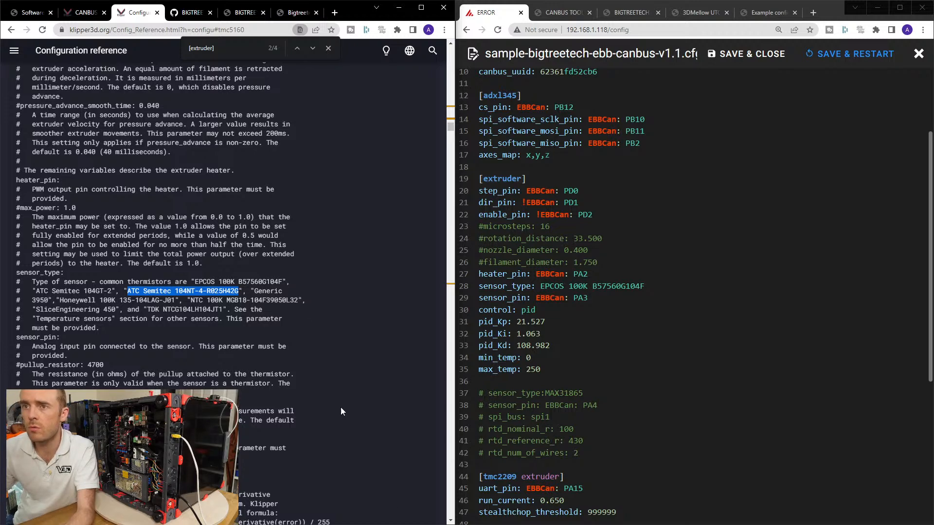
left_click(133, 291)
left_click_drag(128, 291, 238, 291)
key("ctrl+c")
left_click_drag(540, 286, 697, 287)
key("ctrl+v")
type("#phae")
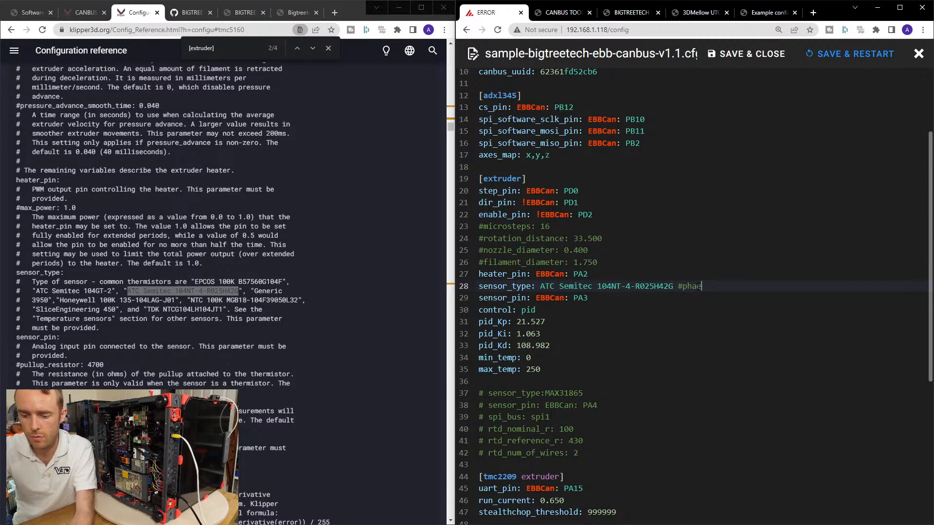
type("tus rapido")
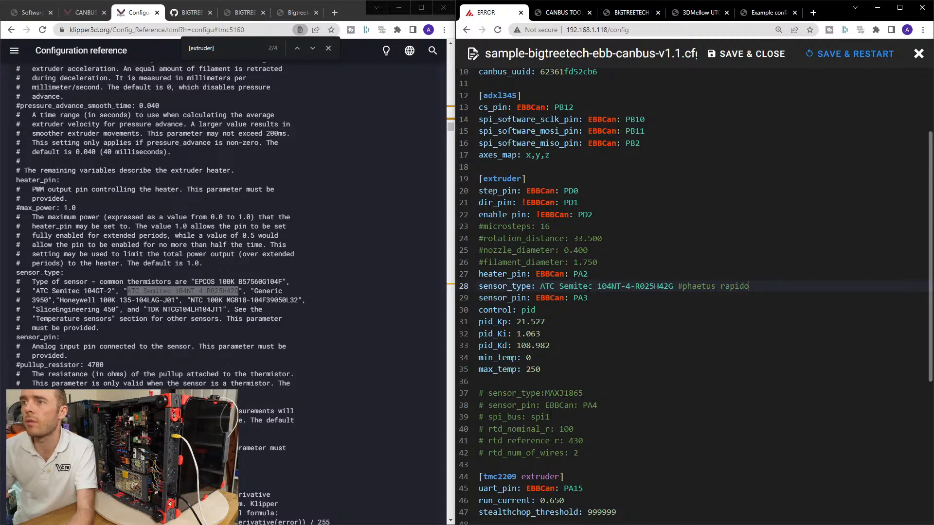
Delete the pid_Kp, pid_Ki and pid_Kd lines from the EBB config's [extruder] section.
left_click(548, 313)
left_click_drag(479, 345, 475, 321)
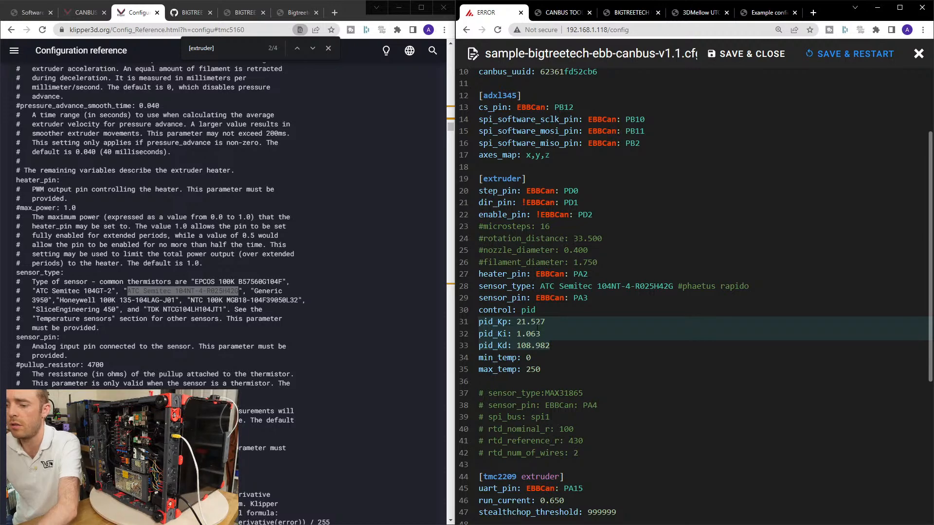
key("Delete")
key("Delete")
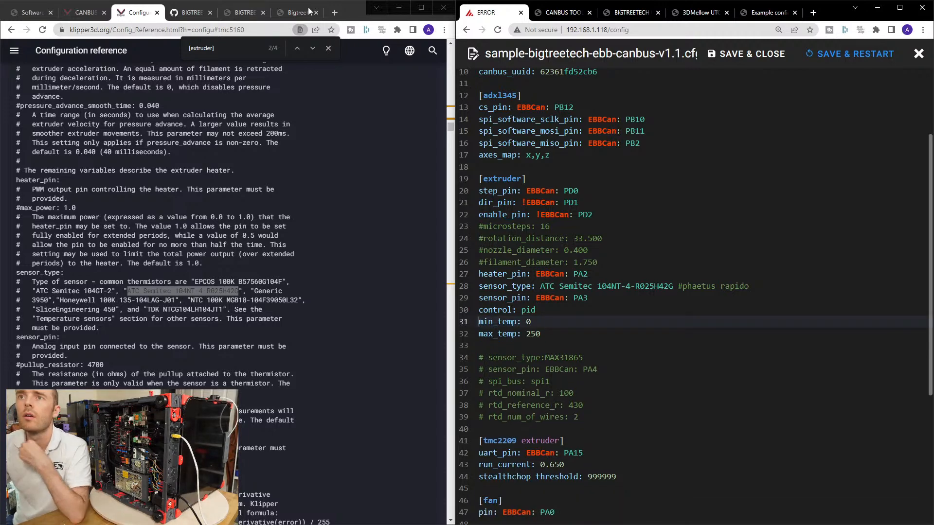
Reopen the Rapido Hotend page in a wider window and examine its thermistor heat limit, heating power and power test results.
left_click(347, 10)
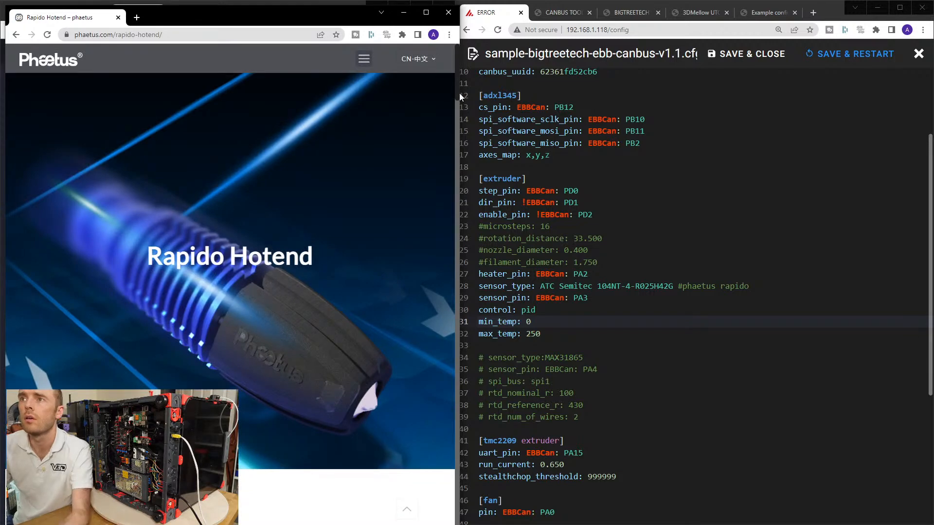
left_click_drag(459, 93, 459, 517)
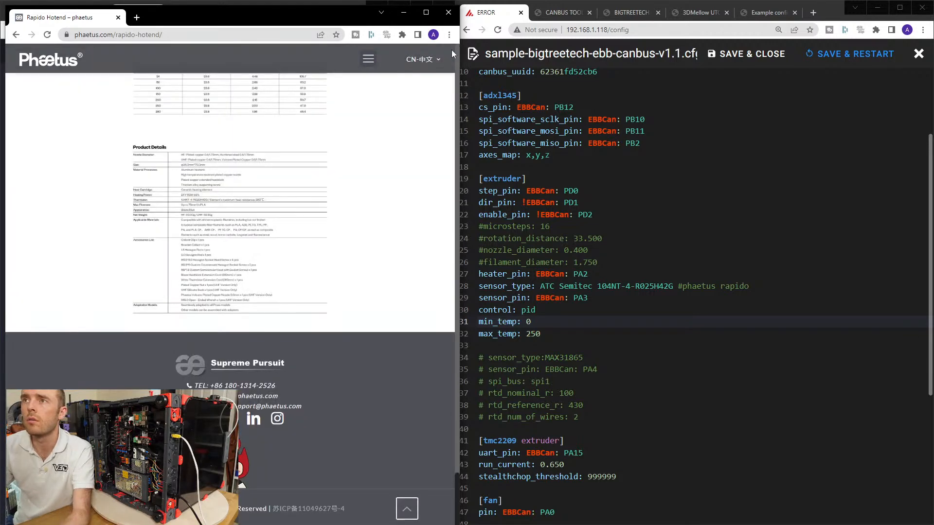
left_click_drag(460, 30, 708, 34)
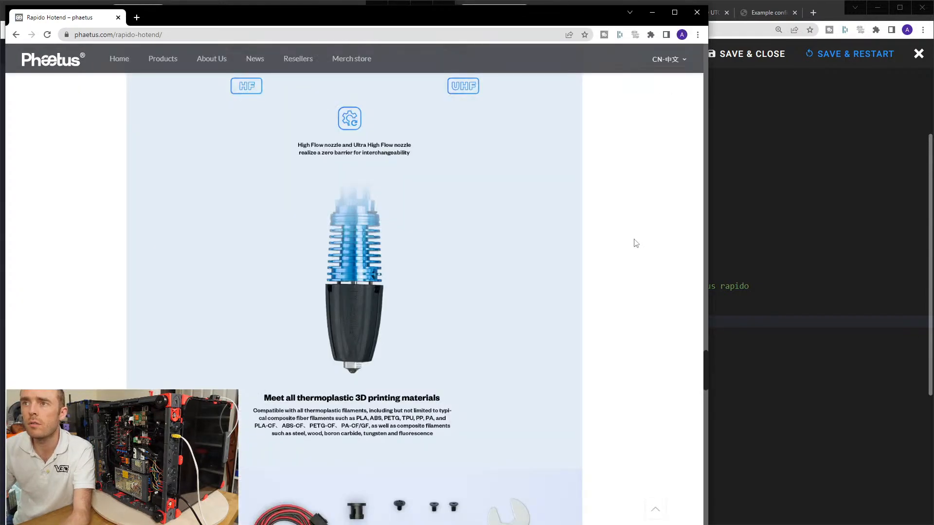
scroll(627, 272, "down", 8)
left_click_drag(704, 398, 705, 483)
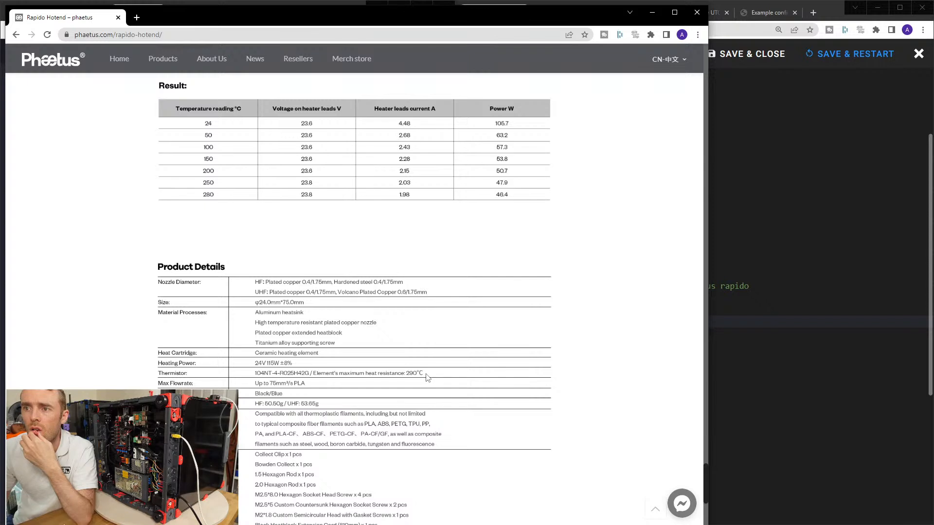
scroll(427, 377, "down", 3)
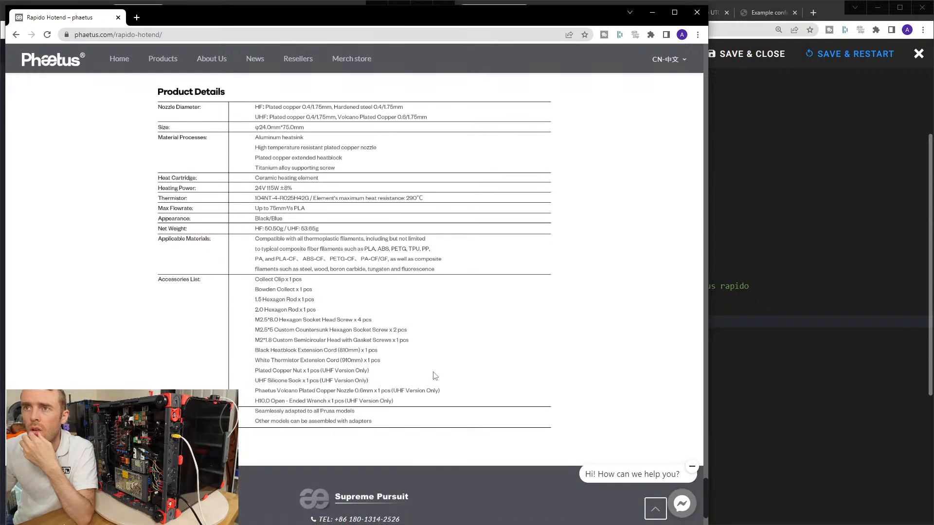
scroll(434, 377, "up", 1)
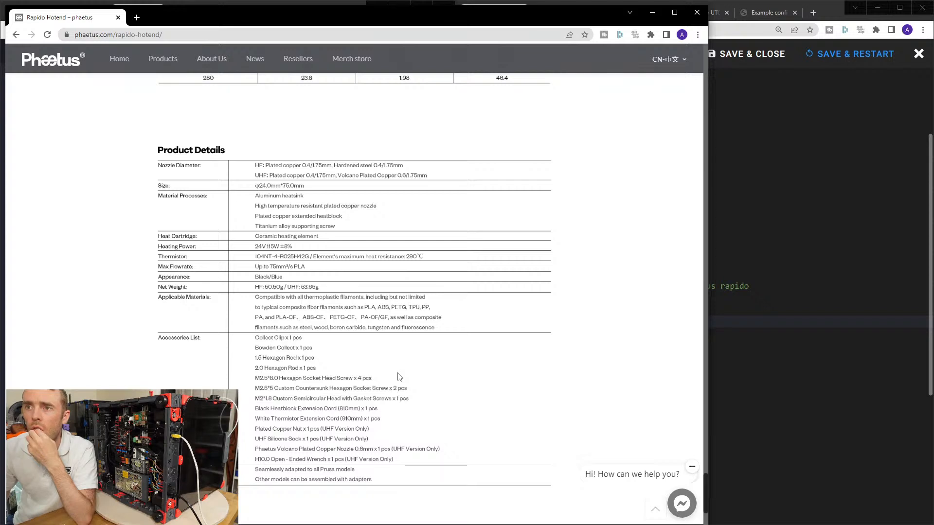
left_click(743, 263)
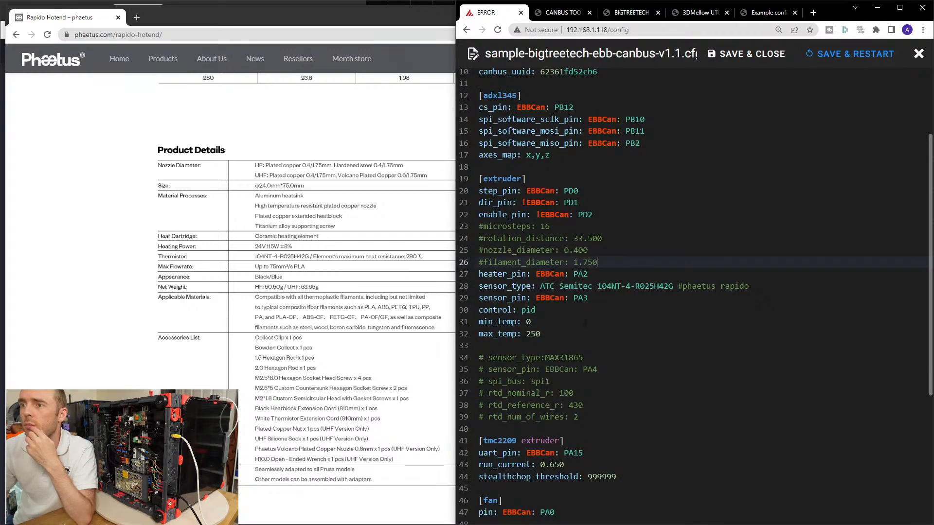
left_click(352, 274)
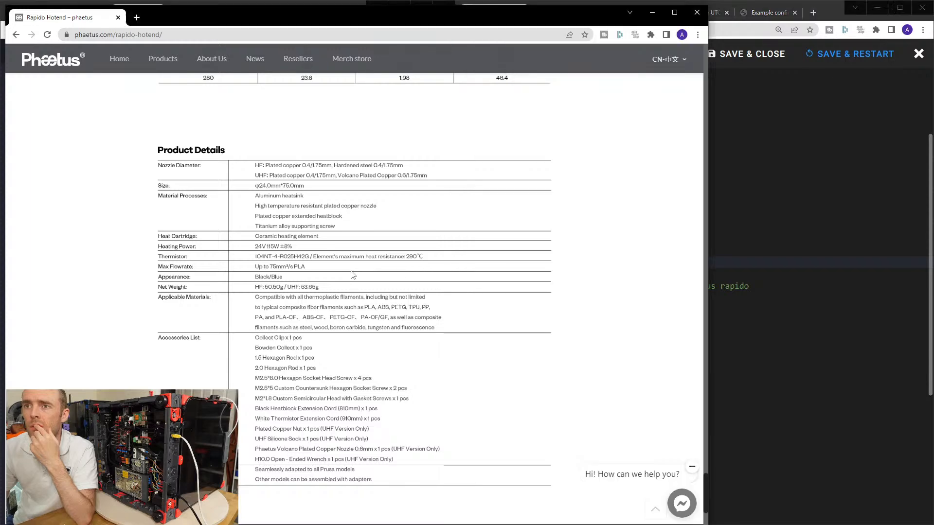
scroll(355, 276, "up", 5)
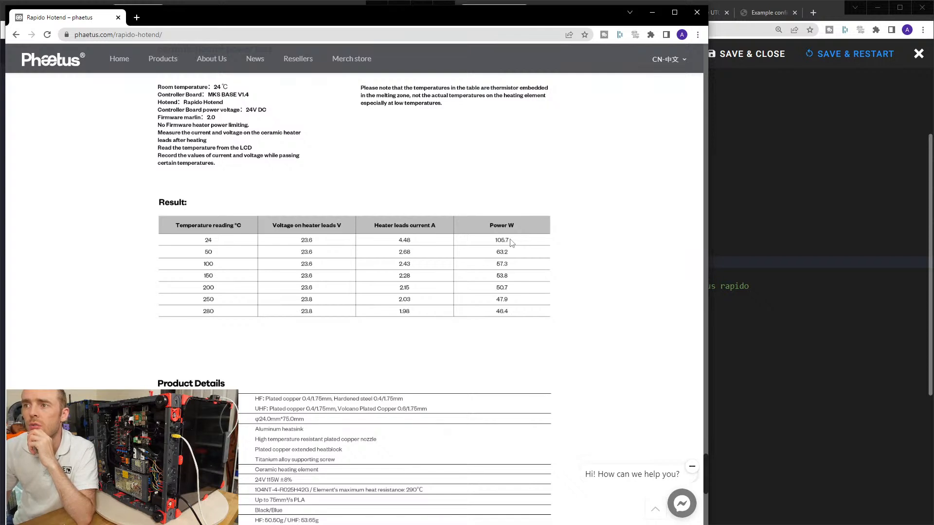
Save and close the EBB config, and open printer.cfg at the extruder's temperature and power settings.
left_click(777, 222)
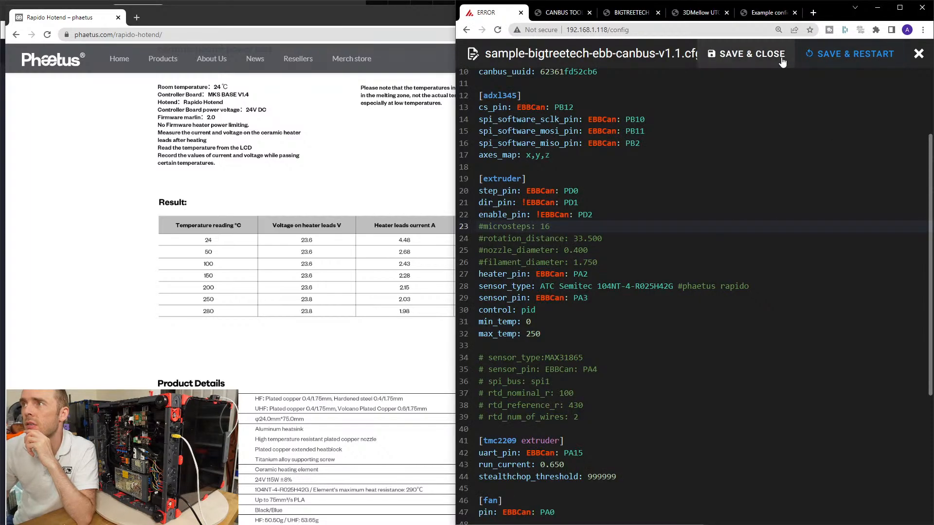
left_click(778, 56)
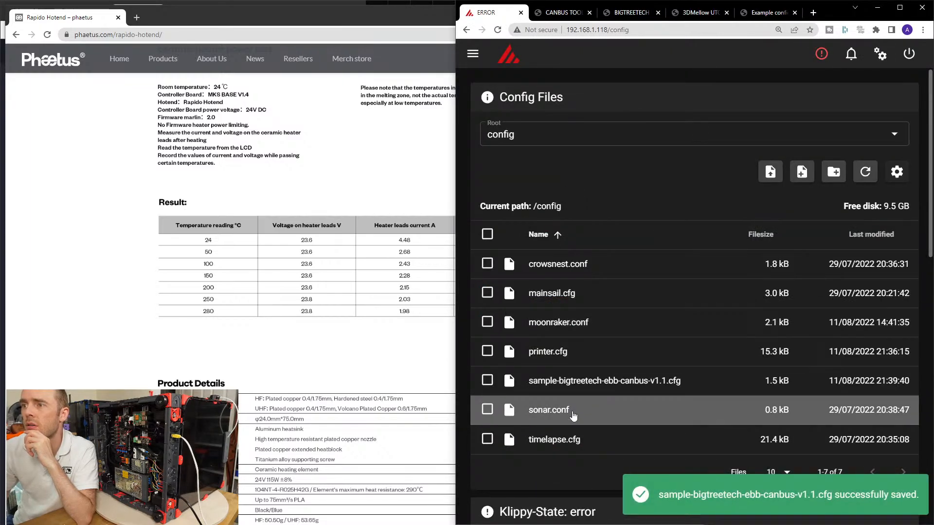
left_click(574, 352)
scroll(591, 286, "down", 5)
scroll(591, 286, "down", 15)
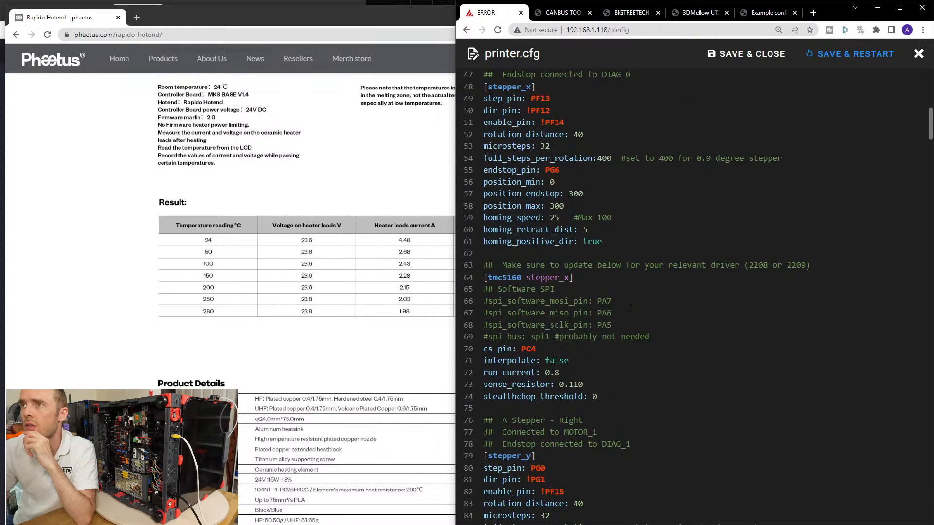
scroll(656, 328, "down", 10)
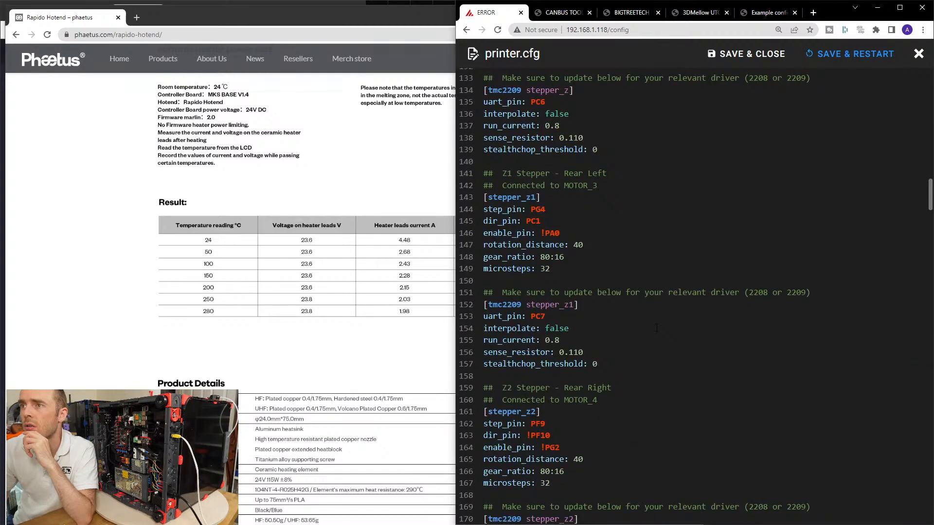
scroll(654, 328, "down", 12)
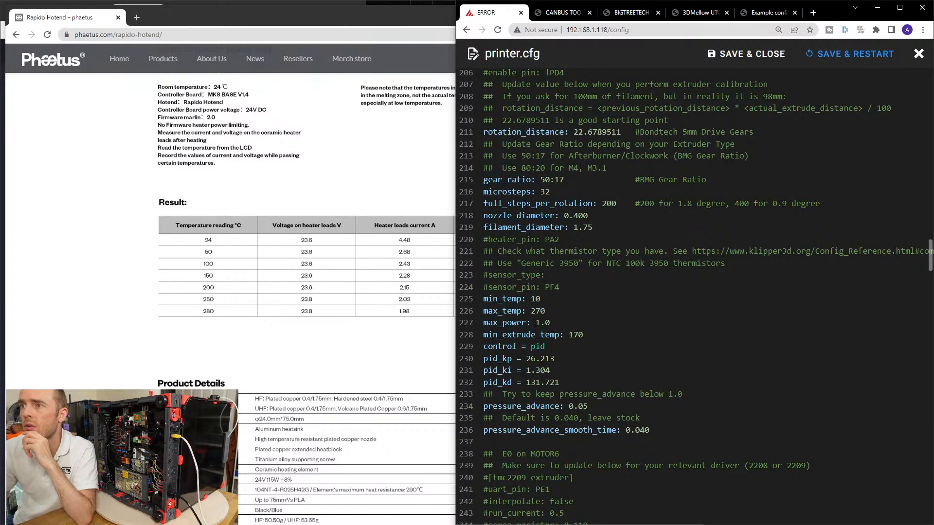
Set the extruder's max_power to 0.8 in printer.cfg, and save and close the file.
left_click_drag(536, 322, 551, 323)
type("0.8")
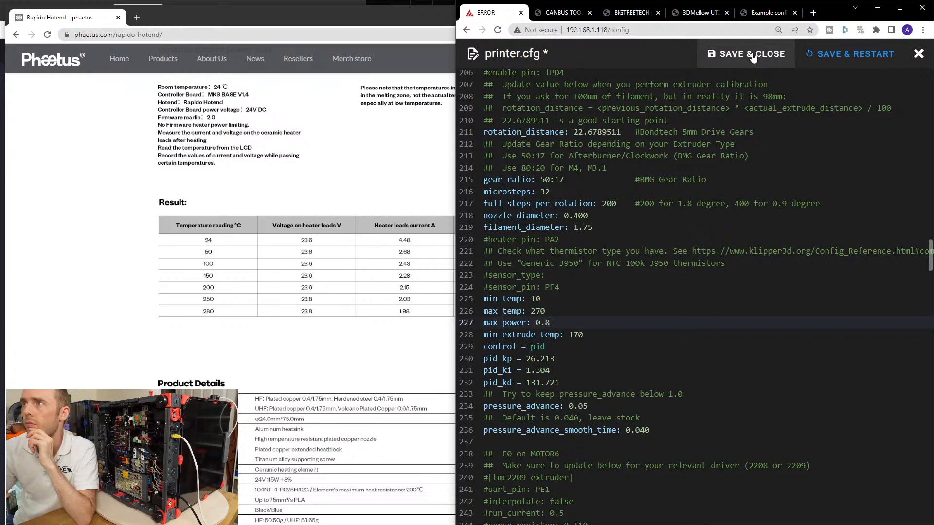
left_click(768, 54)
Reopen sample-bigtreetech-ebb-canbus-v1.1.cfg and set the extruder's max_temp to 290, matching the thermistor limit on the Rapido page.
left_click(632, 380)
left_click(321, 333)
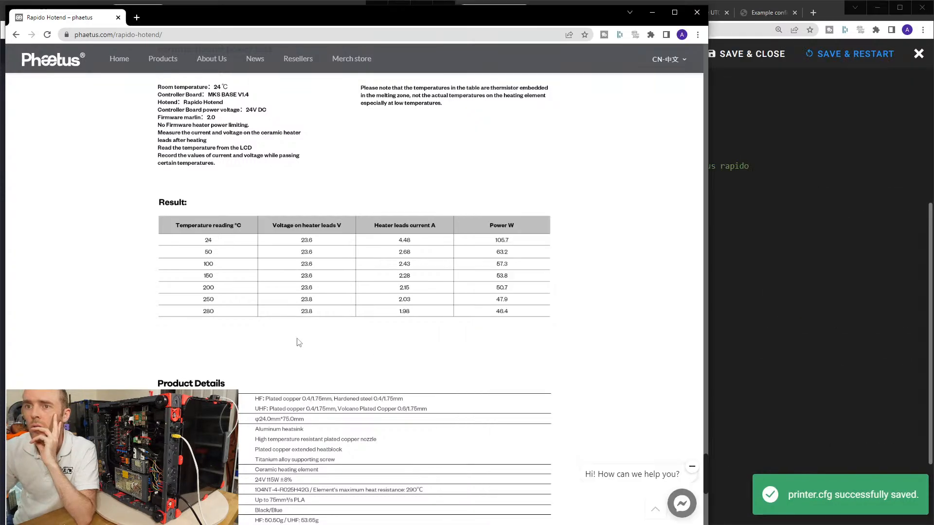
scroll(365, 330, "down", 3)
scroll(389, 326, "up", 1)
scroll(389, 327, "down", 3)
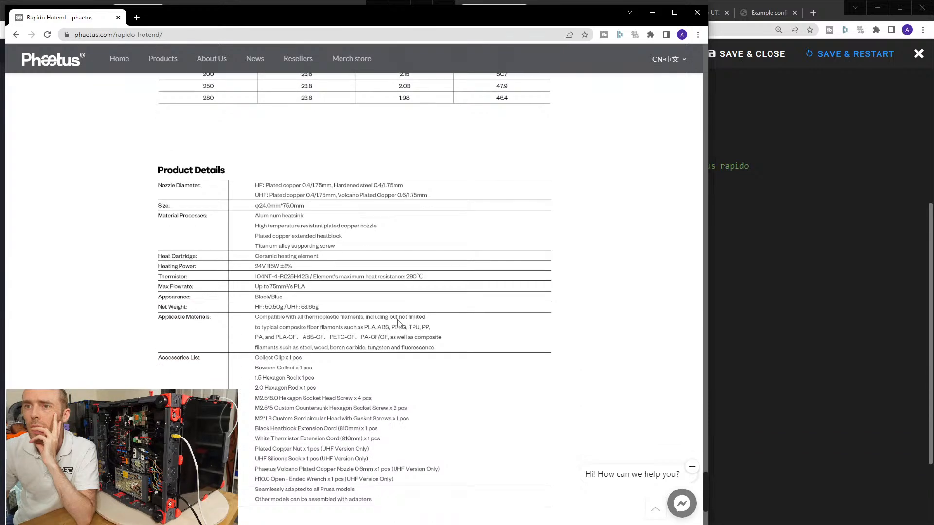
left_click(805, 297)
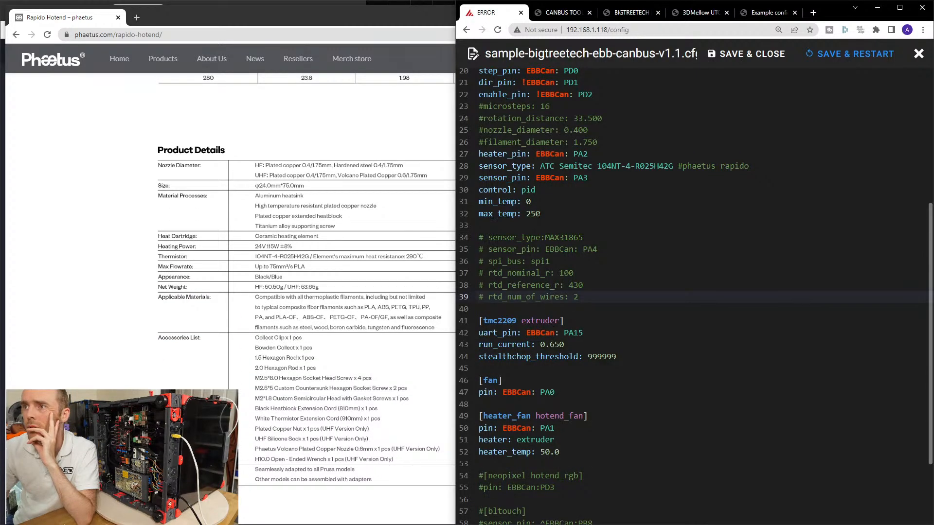
double_click(528, 213)
type("290")
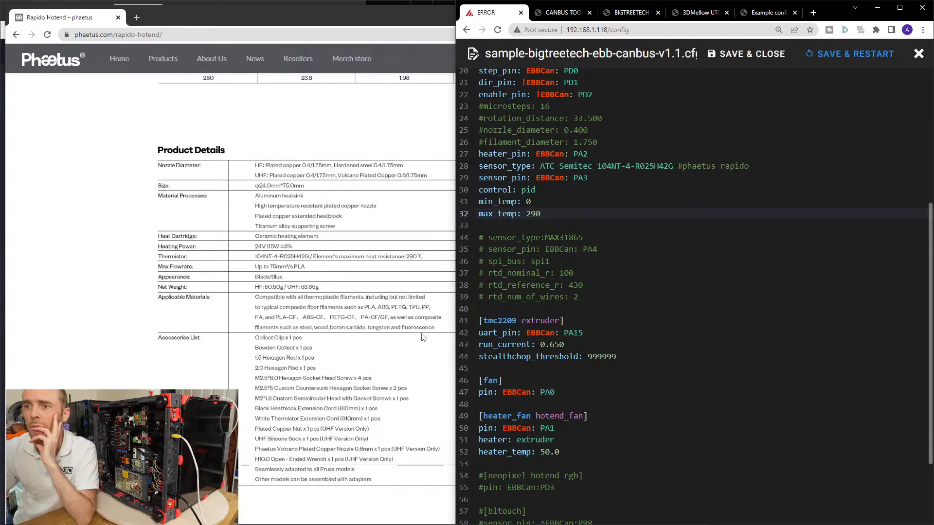
left_click(344, 275)
left_click(761, 414)
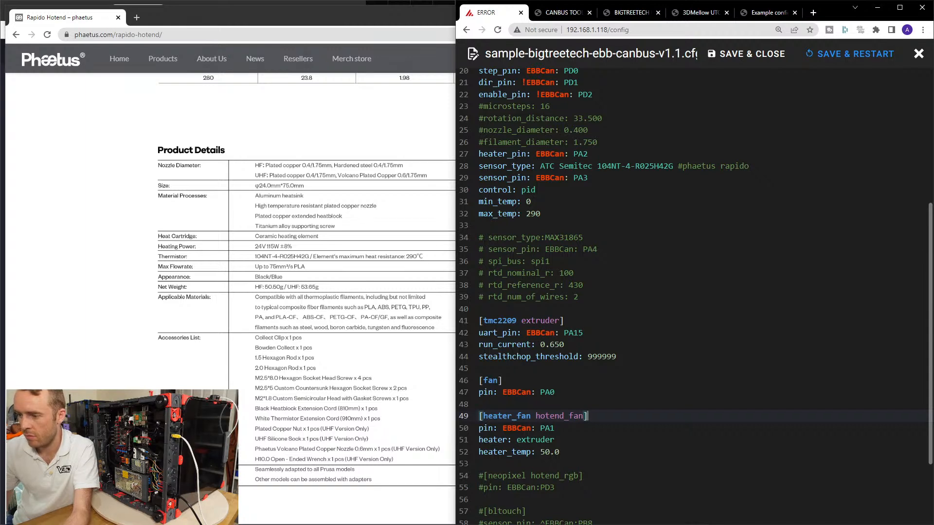
left_click(324, 312)
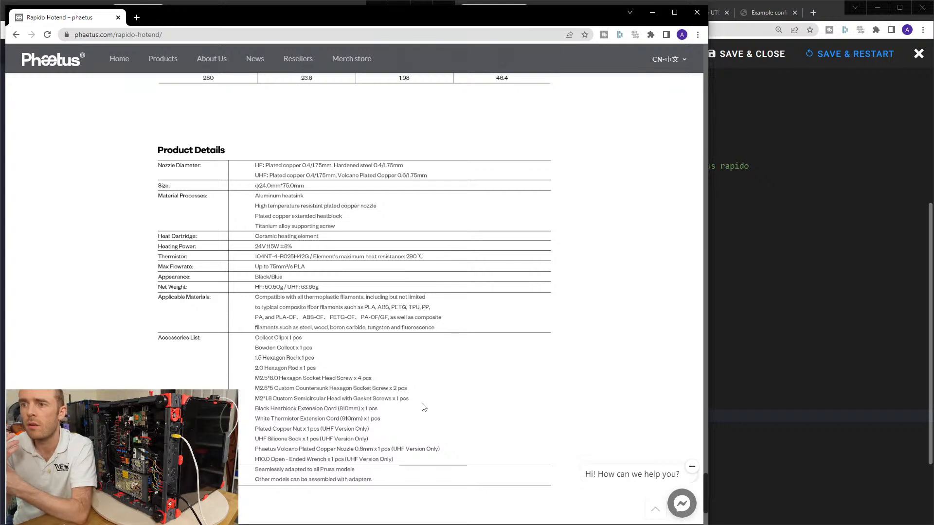
Set run_current to 0.55 in the [tmc2209 extruder] section.
left_click(807, 357)
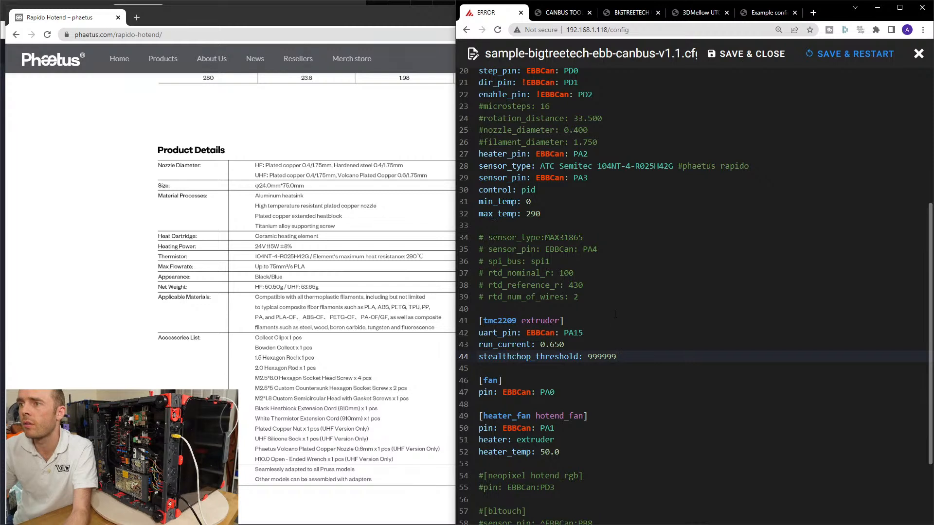
key("Up")
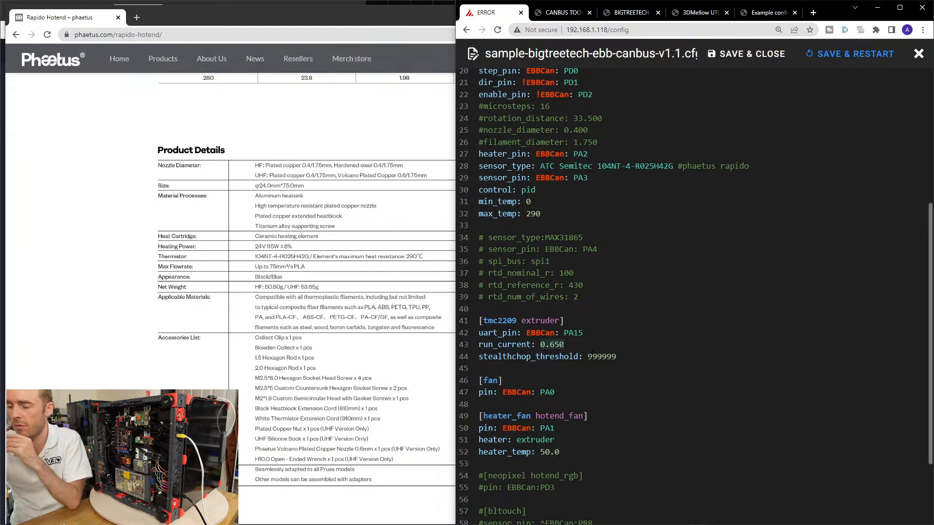
type(".55")
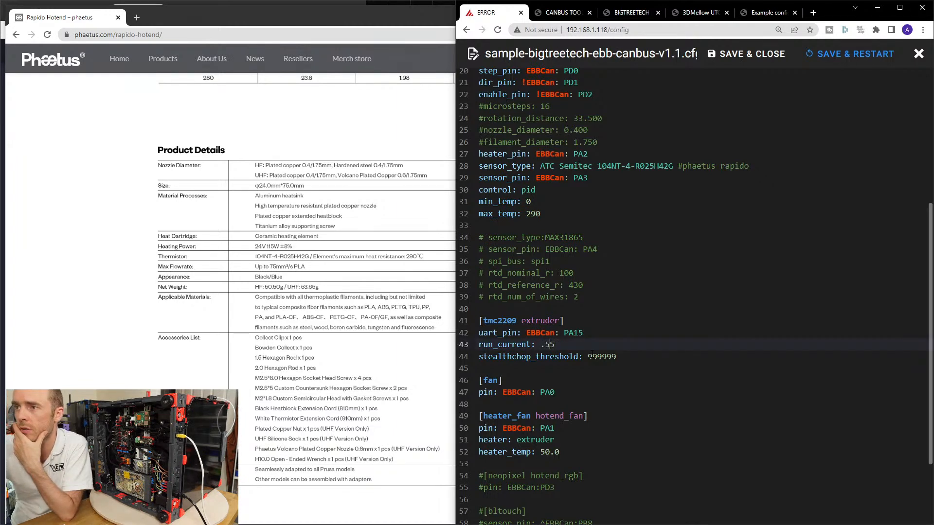
type("0")
Uncomment the [neopixel hotend_rgb] header and its pin line below the fan sections, and save and close the EBB config.
left_click(582, 377)
scroll(582, 377, "down", 2)
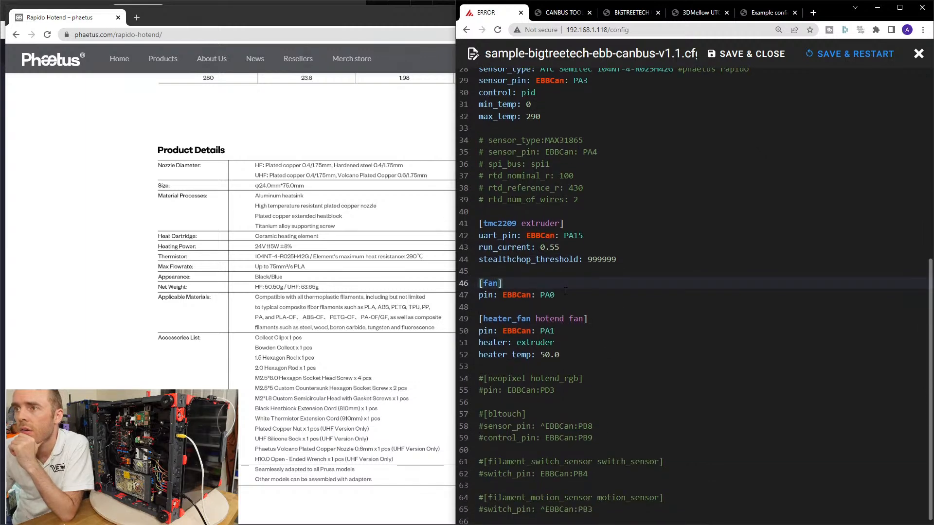
left_click(575, 333)
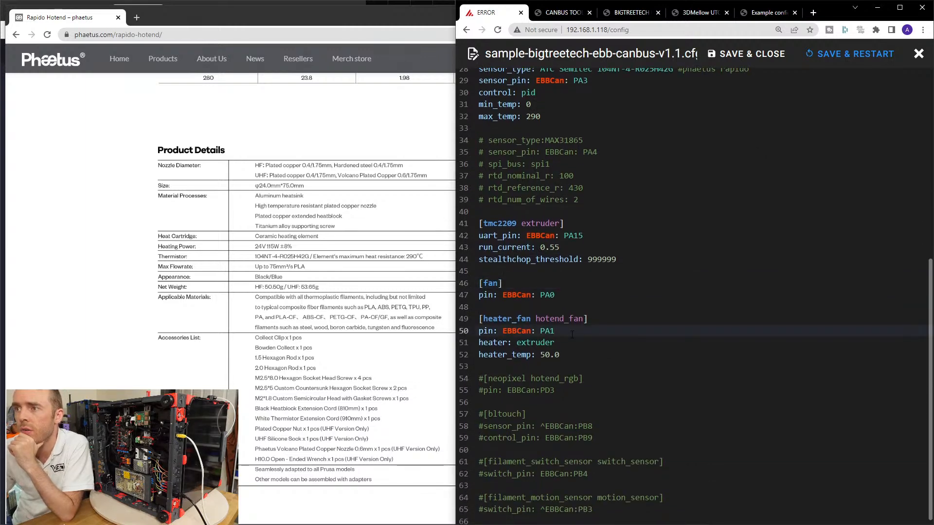
left_click(567, 349)
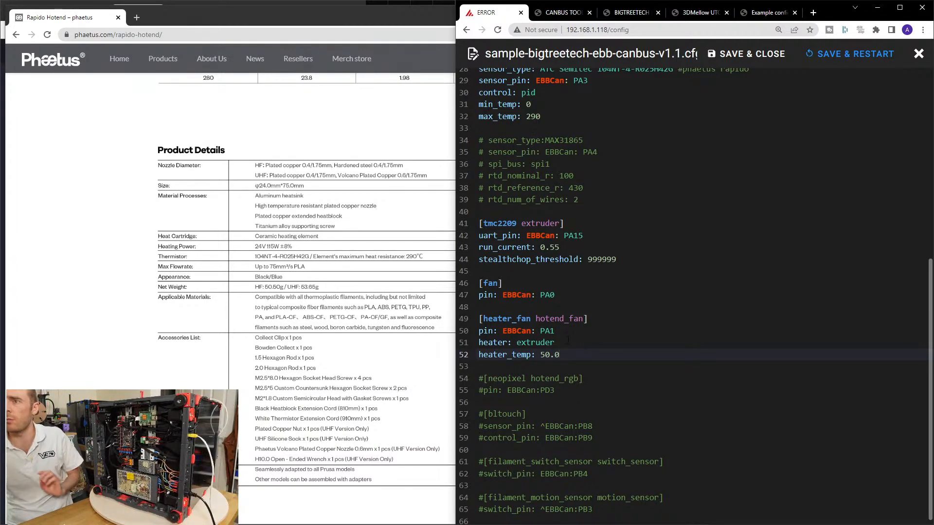
scroll(653, 323, "down", 1)
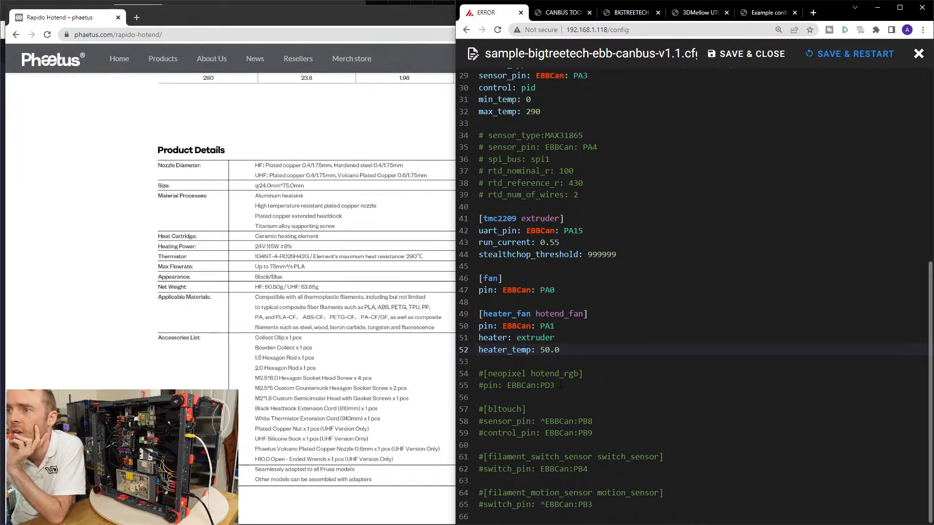
left_click(523, 385)
key("Home")
key("Delete")
key("Up")
key("Delete")
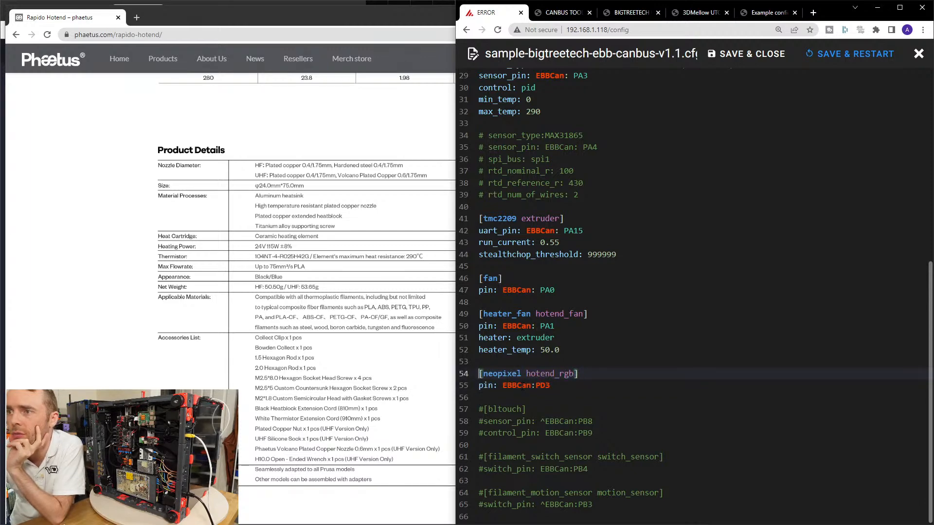
left_click(738, 52)
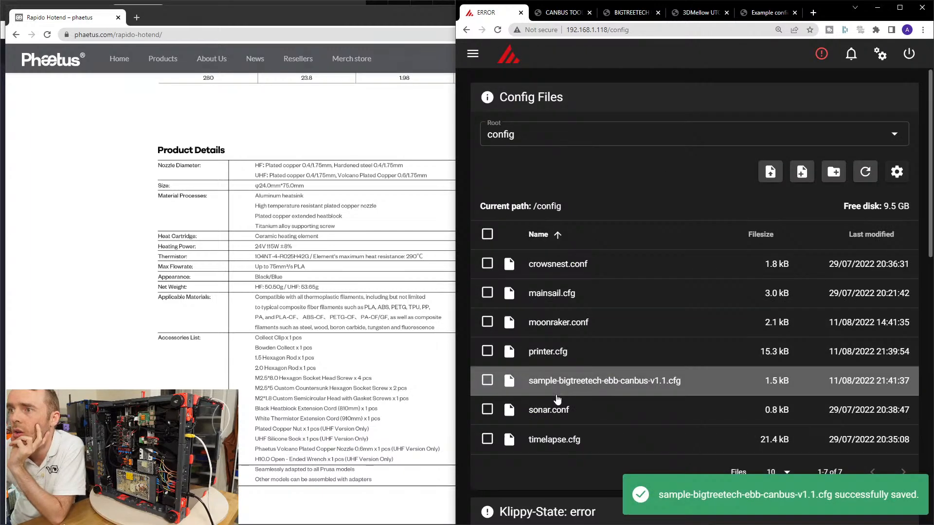
Open printer.cfg and search it for "neo" to find the neopixel entries.
left_click(648, 351)
scroll(648, 350, "down", 3)
key("ctrl+f")
type("neo")
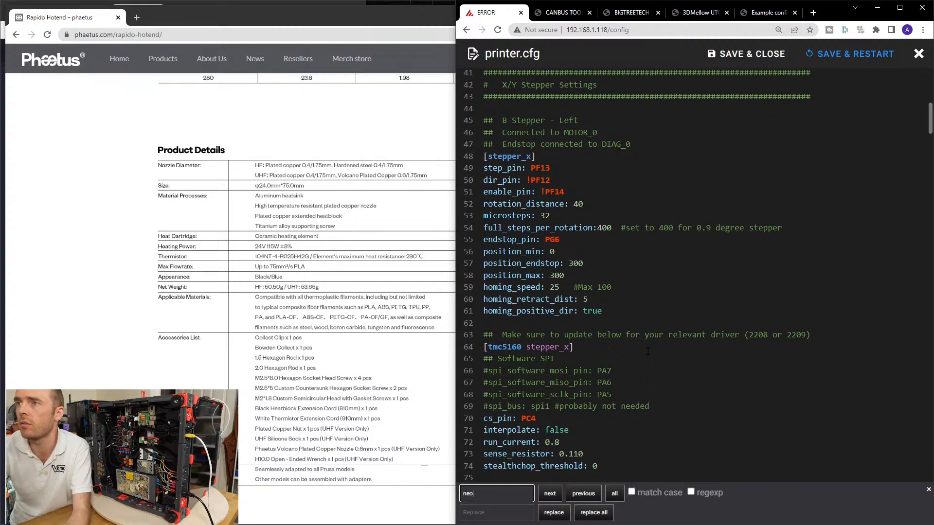
scroll(647, 351, "down", 20)
scroll(647, 351, "down", 20)
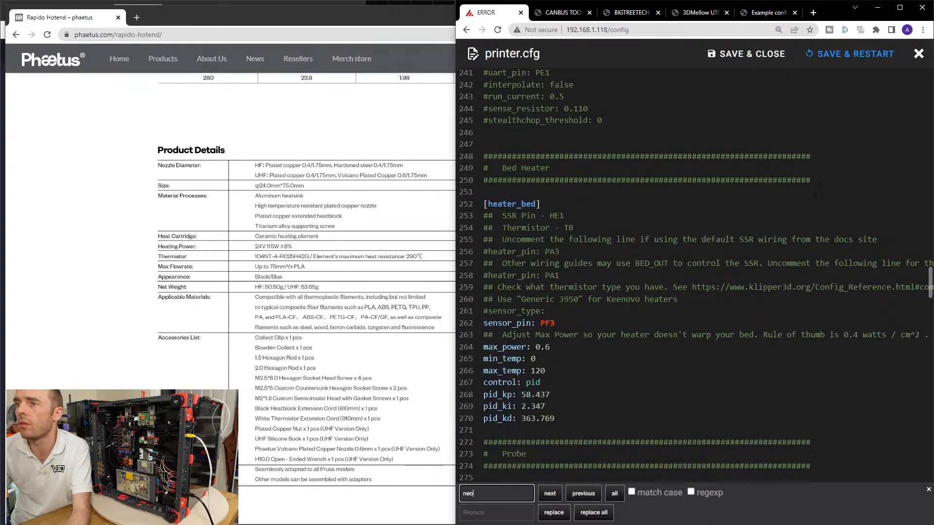
left_click(548, 494)
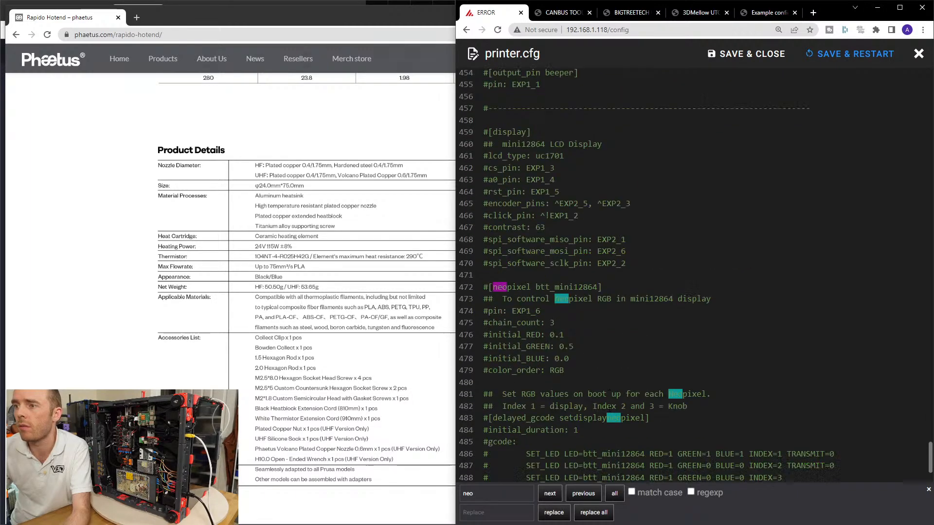
left_click(553, 494)
left_click(555, 496)
left_click(555, 496)
left_click(555, 496)
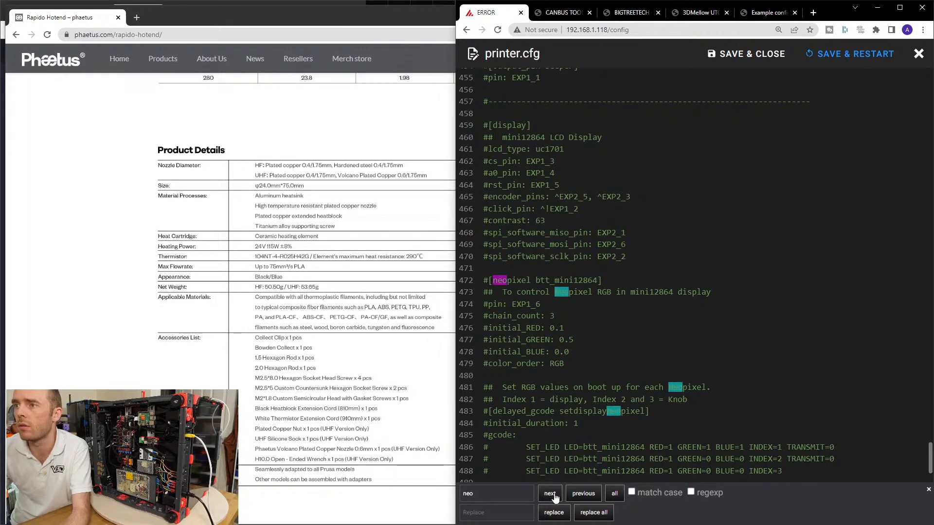
left_click(553, 496)
Delete the commented-out mini12864 [display] and [neopixel btt_mini12864] blocks from the Displays section.
left_click(550, 316)
left_click_drag(566, 364, 477, 121)
key("Delete")
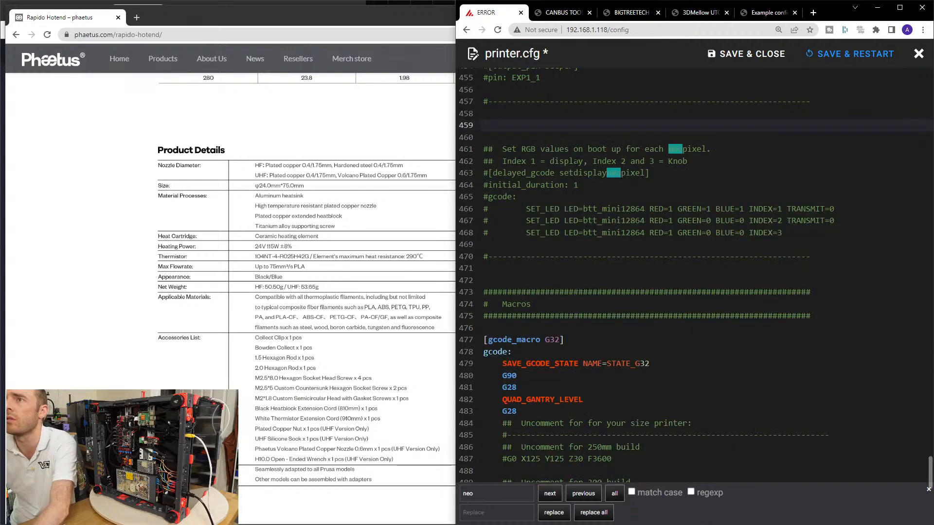
scroll(531, 119, "up", 5)
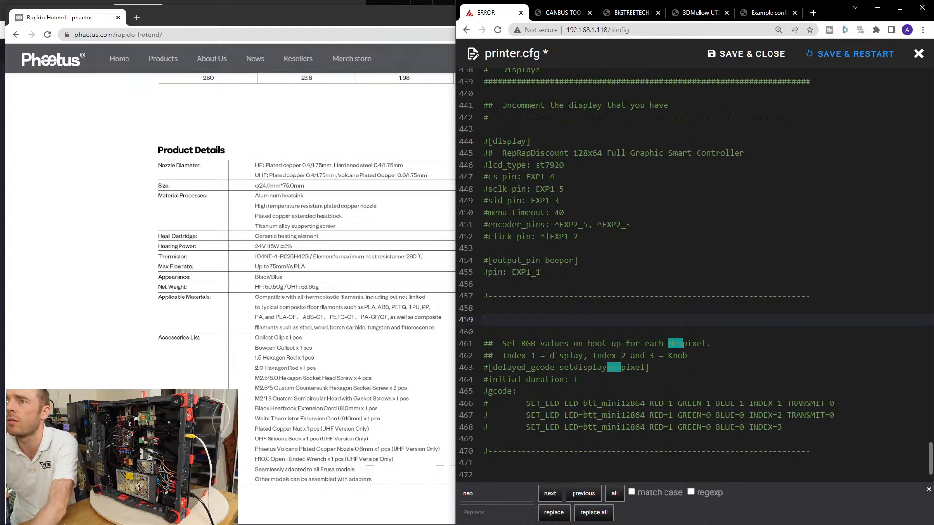
Delete the commented-out RepRapDiscount [display] block and the "Uncomment the display that you have" note with its divider.
left_click(541, 272)
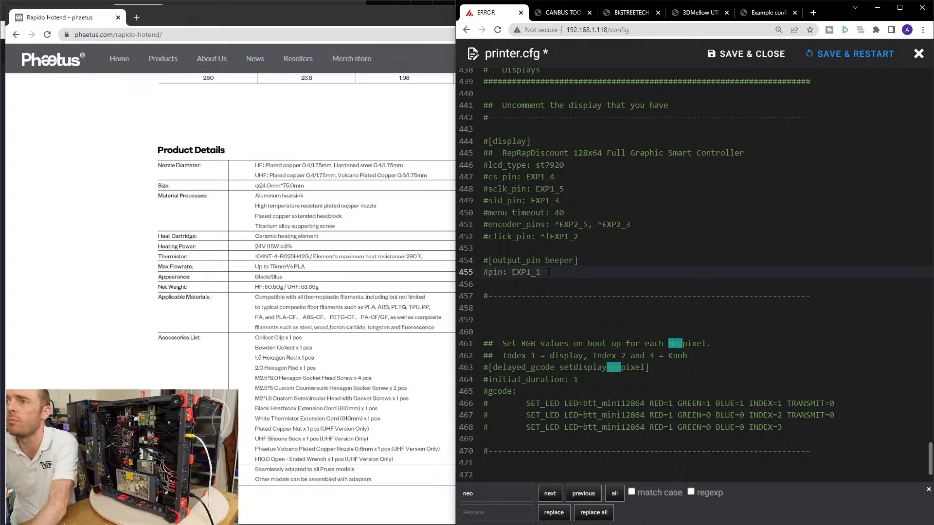
left_click(531, 153)
left_click_drag(584, 241, 482, 141)
key("BackSpace")
scroll(526, 297, "up", 5)
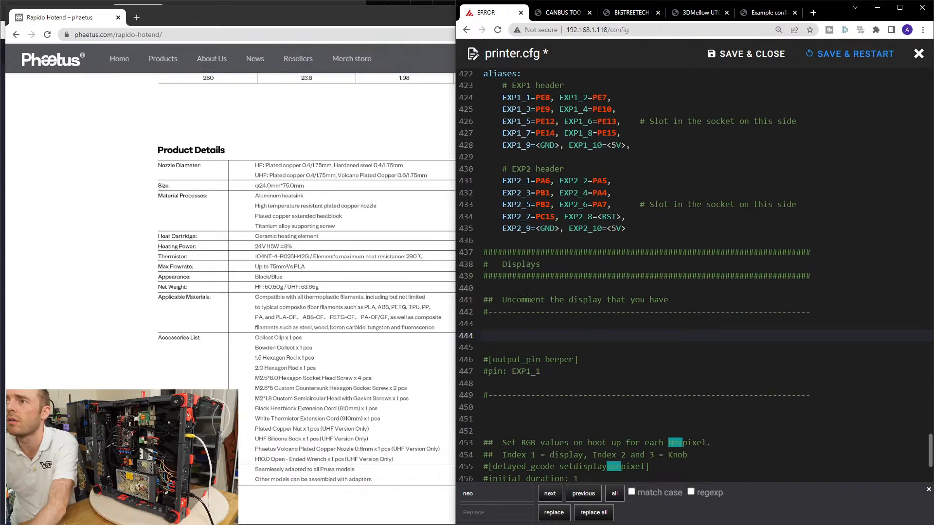
left_click_drag(501, 290, 714, 375)
key("BackSpace")
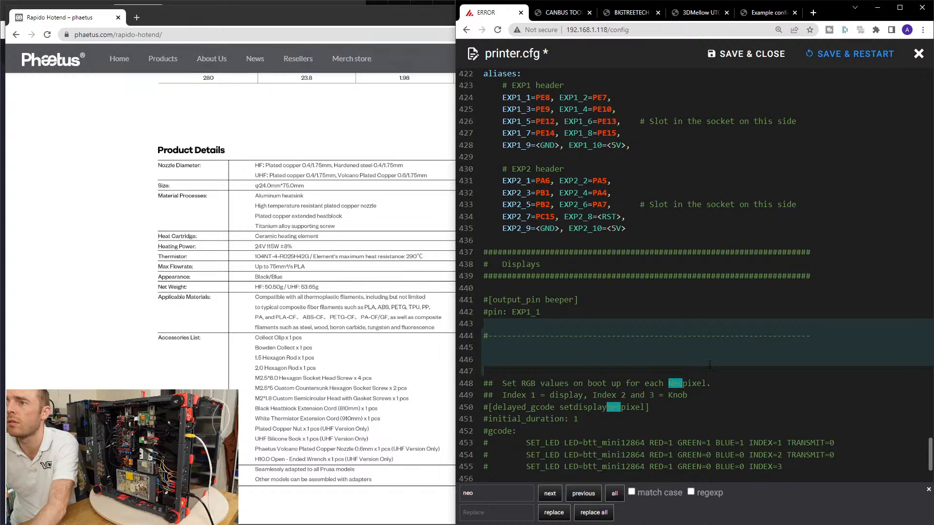
Delete the commented-out [delayed_gcode setdisplayneopixel] block and the leftover divider lines above the Macros header.
scroll(711, 366, "down", 4)
left_click_drag(686, 345, 486, 178)
key("BackSpace")
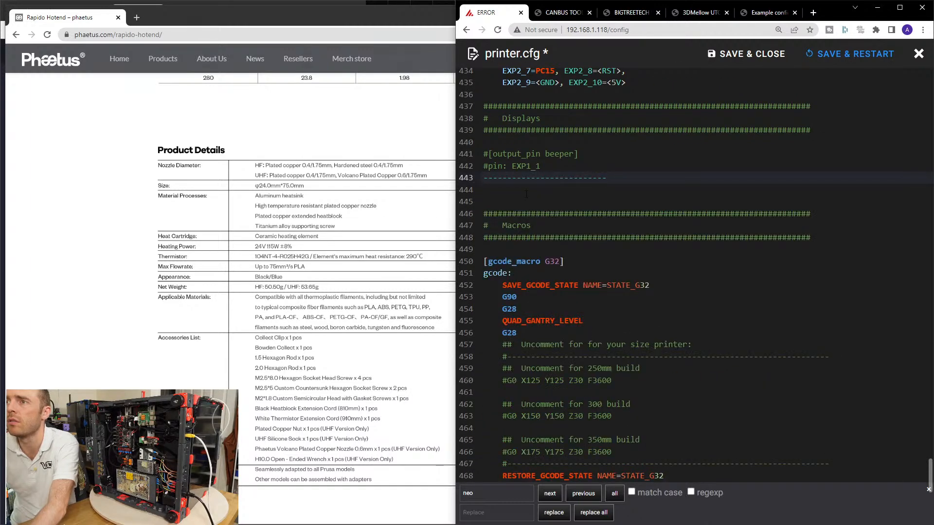
left_click_drag(611, 180, 482, 180)
key("Delete")
key("Delete")
key("Delete")
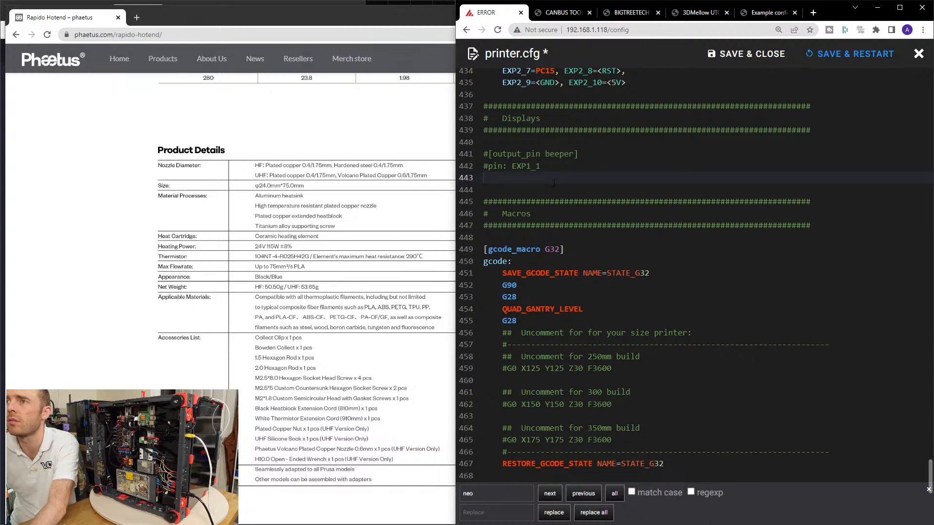
Remove the Displays header and the commented [output_pin beeper] lines, and save and close printer.cfg.
scroll(527, 203, "up", 3)
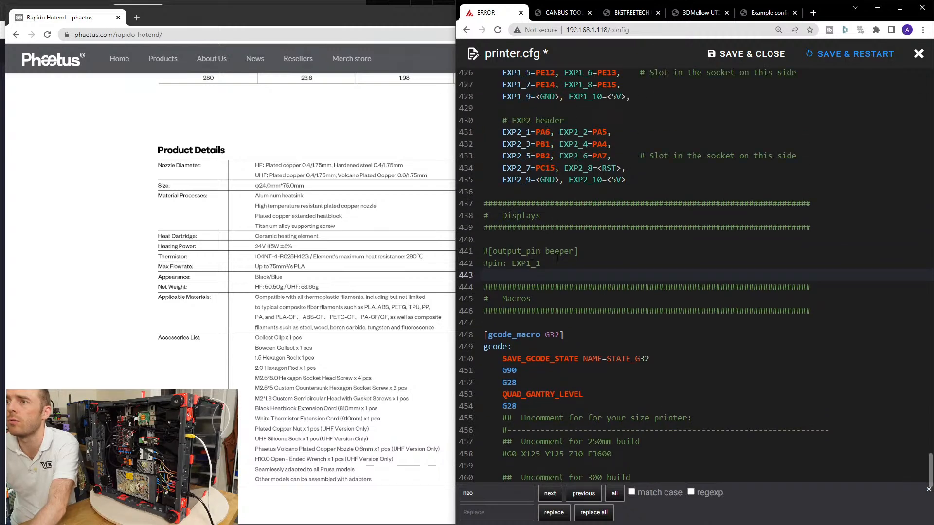
left_click_drag(483, 203, 483, 238)
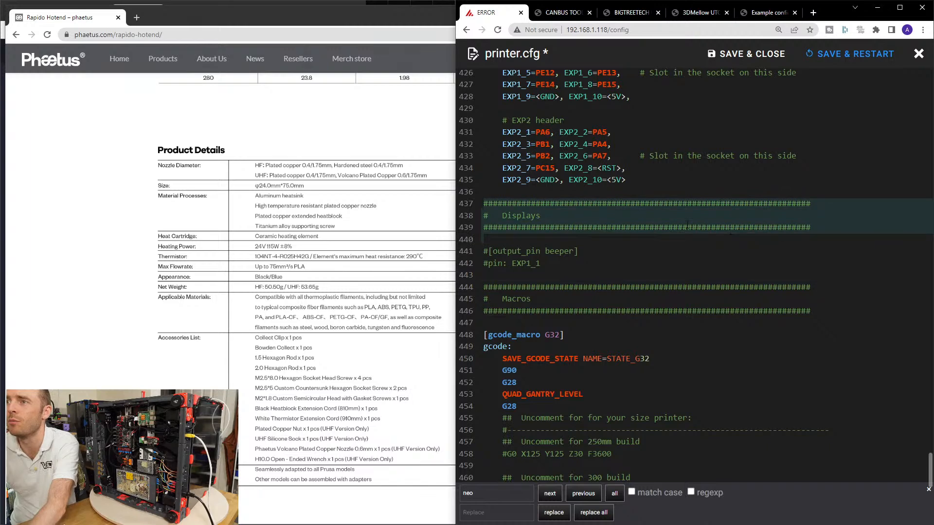
key("Delete")
left_click_drag(482, 203, 483, 238)
key("Delete")
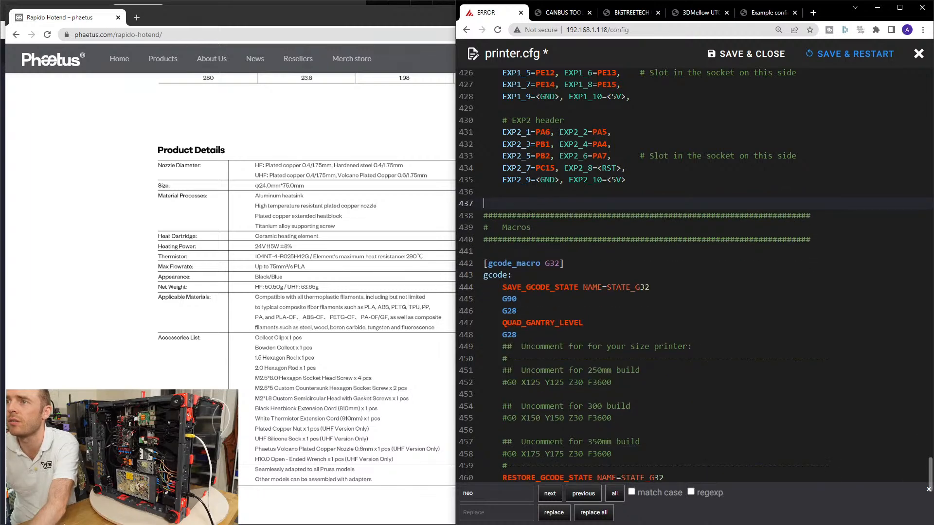
key("Delete")
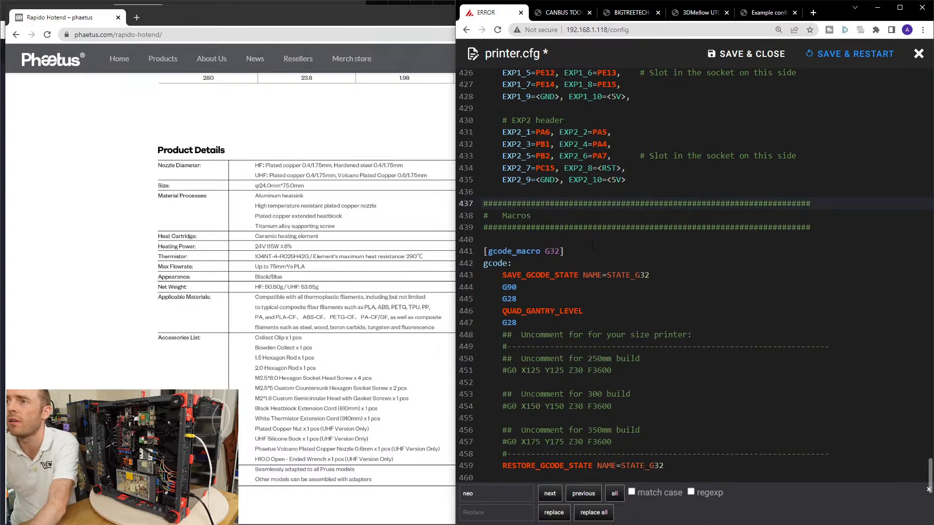
left_click(746, 54)
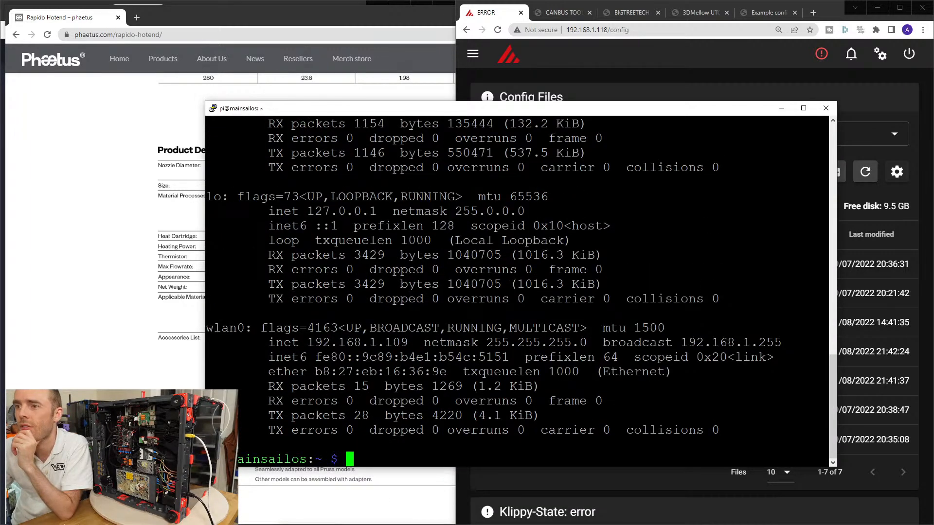
In the SSH terminal, run sudo chmod +x /etc/network/interfaces.d/can0, enter the account password, and minimise the terminal.
type("$ sudo chmod +x /etc/network/interfaces.d/can0")
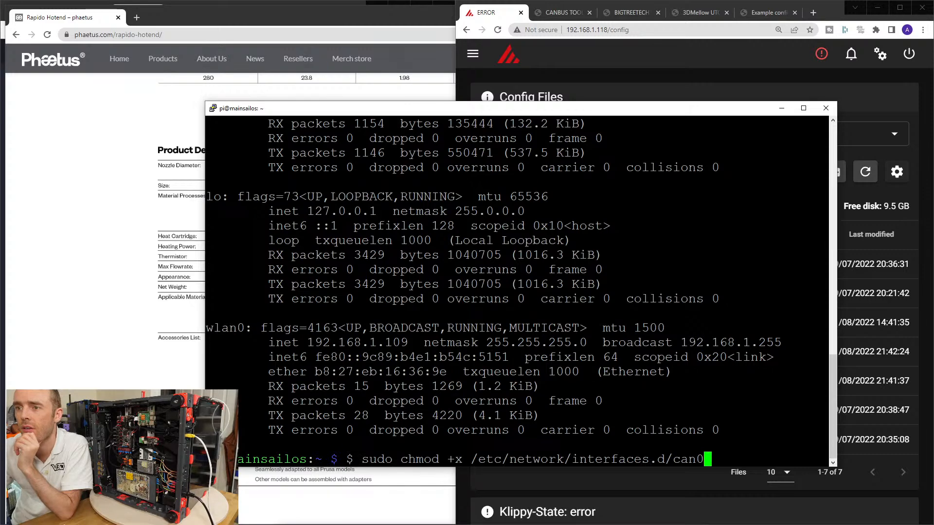
key("Return")
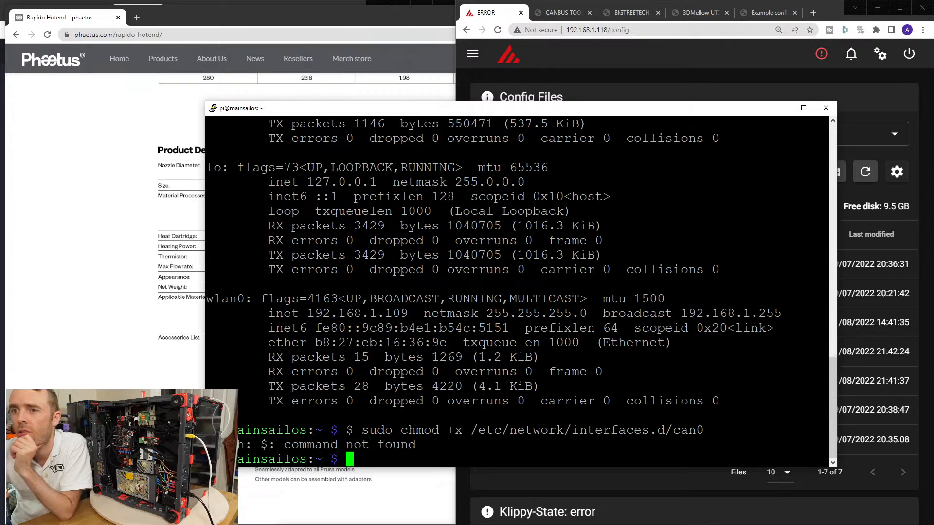
key("Up")
key("Left")
key("Left")
key("Left")
key("Left")
key("Left")
key("Left")
key("Left")
key("Left")
key("Left")
key("Left")
key("Left")
key("Left")
key("Left")
key("Left")
key("Left")
key("Left")
key("Left")
key("Left")
key("Left")
key("Left")
key("Left")
key("Left")
key("Left")
key("Left")
key("Left")
key("Left")
key("Left")
key("Left")
key("Left")
key("Left")
key("Left")
key("Left")
key("Left")
key("Left")
key("Left")
key("Left")
key("Left")
key("Left")
key("Left")
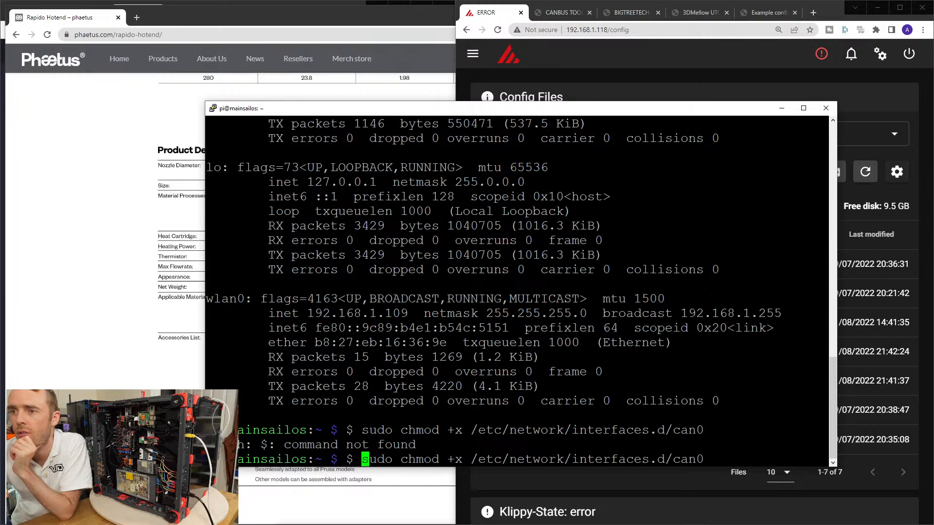
key("Delete")
key("Delete")
key("Return")
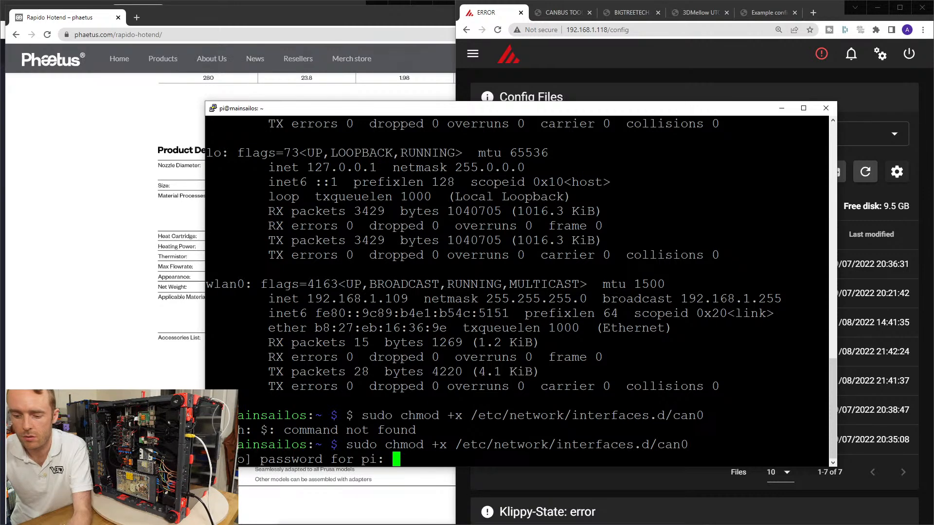
key("Return")
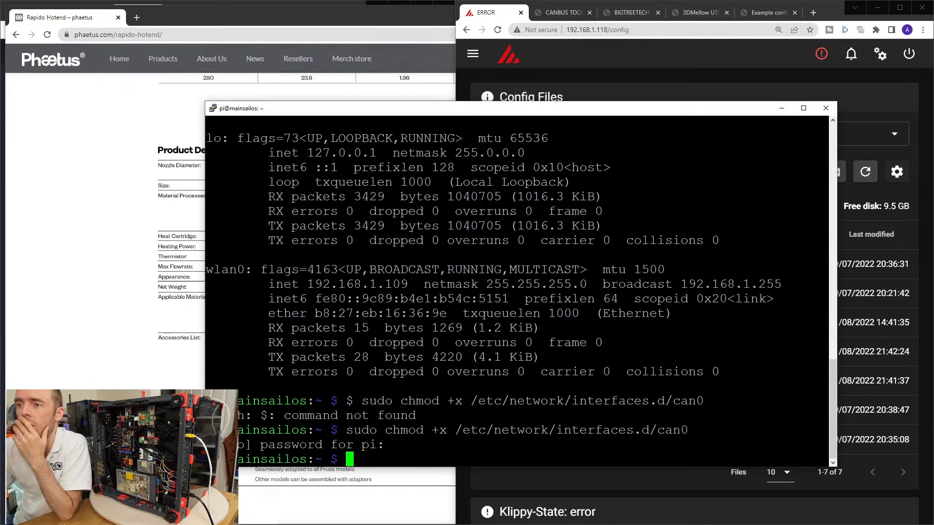
left_click_drag(433, 430, 455, 430)
left_click(455, 430)
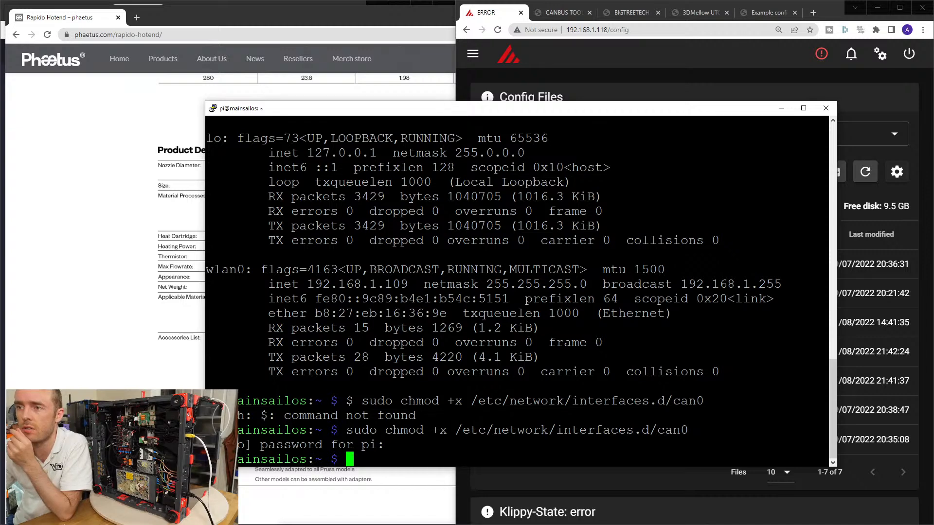
left_click(782, 108)
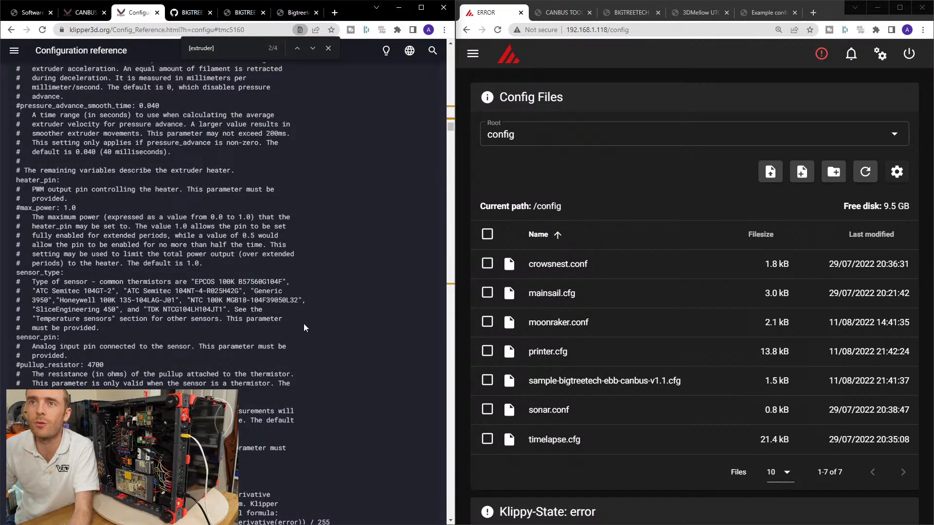
Return to the top of the Klipper configuration reference and reopen printer.cfg from the config files.
scroll(305, 328, "up", 20)
left_click(425, 72)
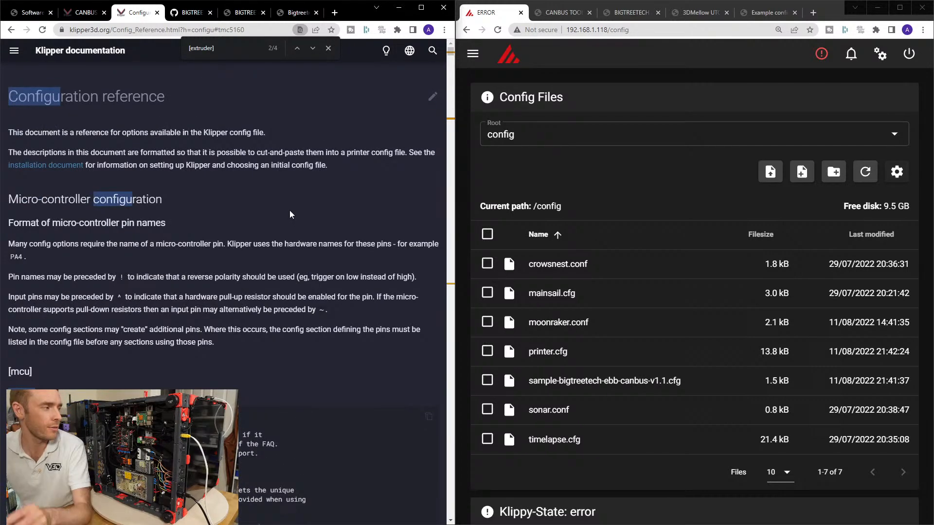
left_click(529, 347)
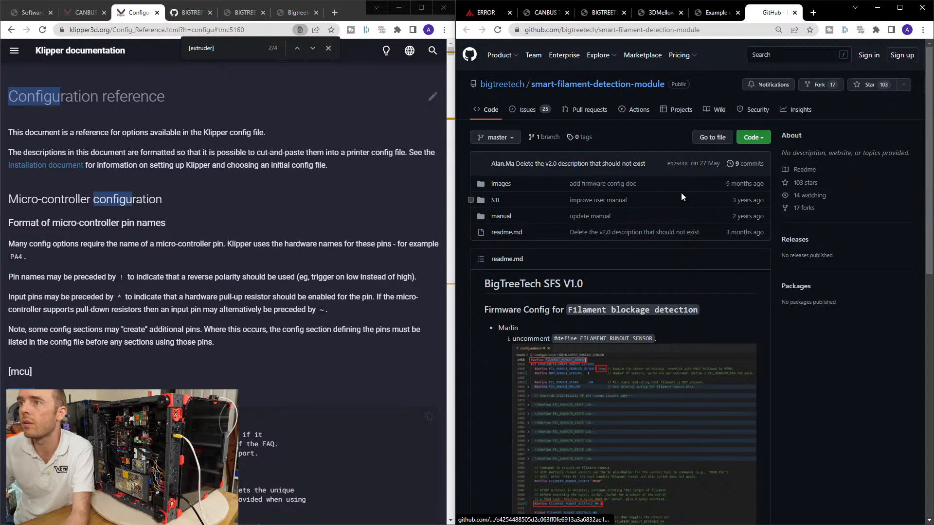
Select the whole Klipper [filament_motion_sensor encoder_sensor] sample block in the smart-filament-detection-module readme for copying.
scroll(567, 192, "down", 2)
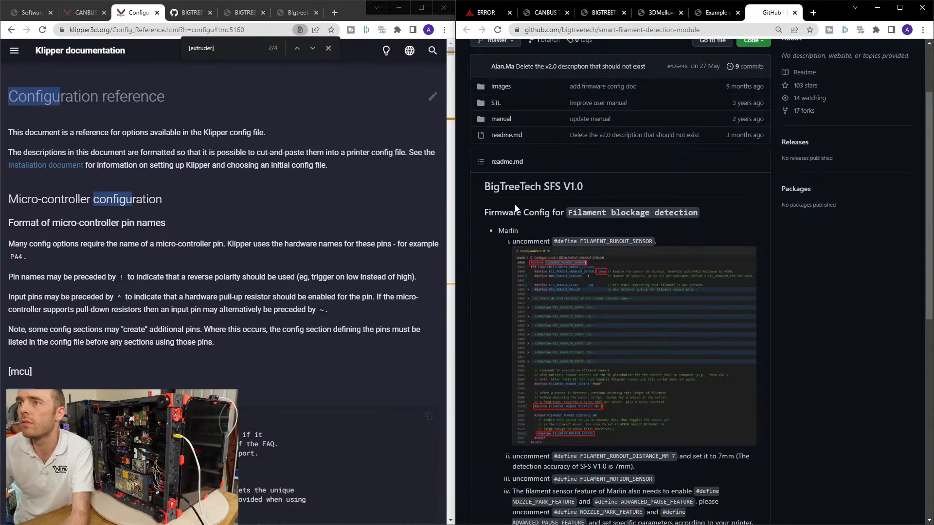
scroll(502, 214, "down", 5)
scroll(502, 211, "down", 4)
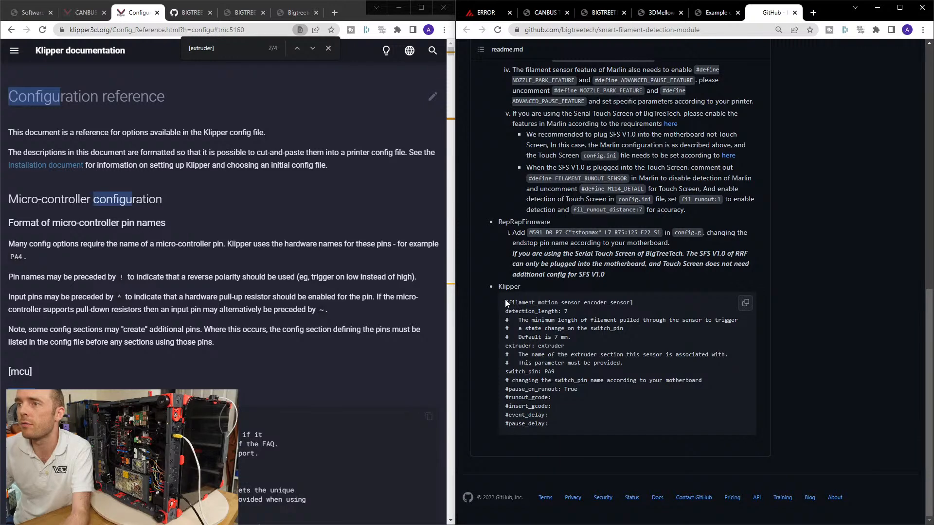
left_click_drag(505, 299, 565, 424)
key("ctrl+c")
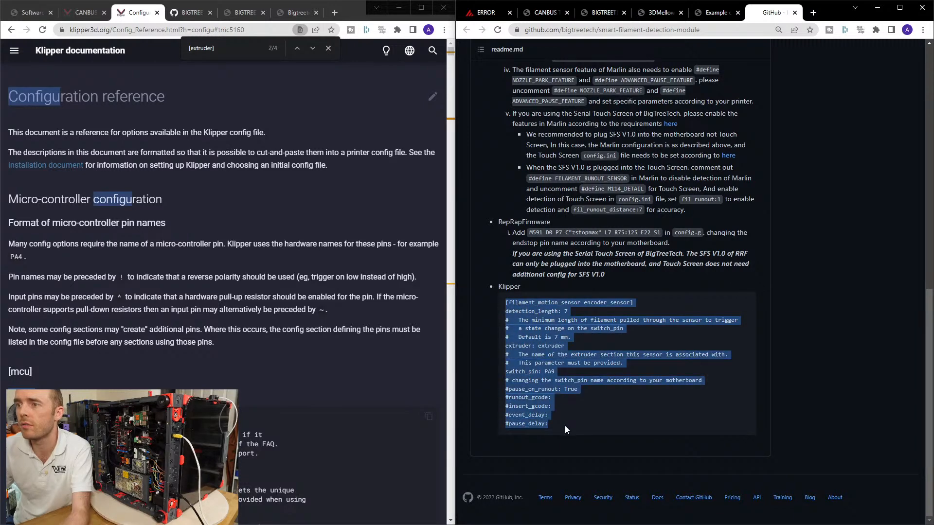
Paste the [filament_motion_sensor encoder_sensor] block into printer.cfg below max_adjust and above the EXP1 / EXP2 pins header, leaving blank lines after it.
left_click(715, 12)
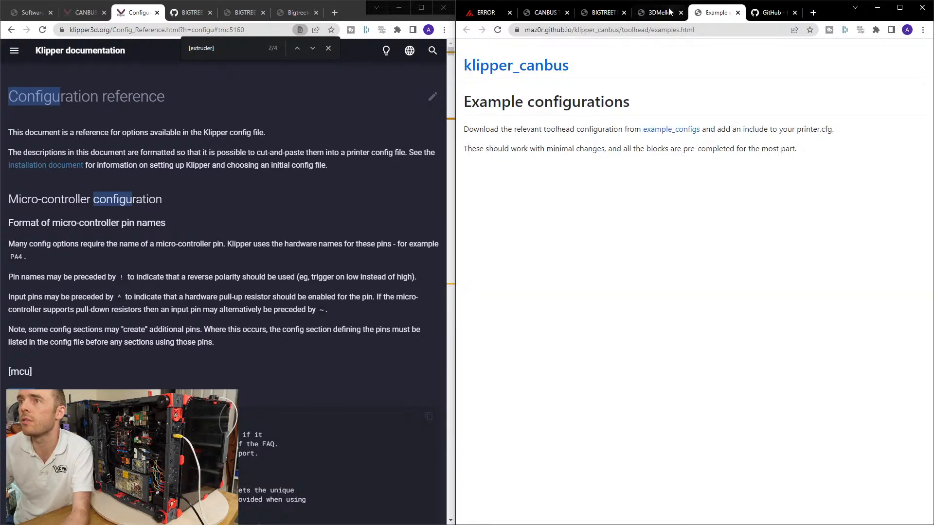
left_click(502, 13)
scroll(691, 292, "down", 15)
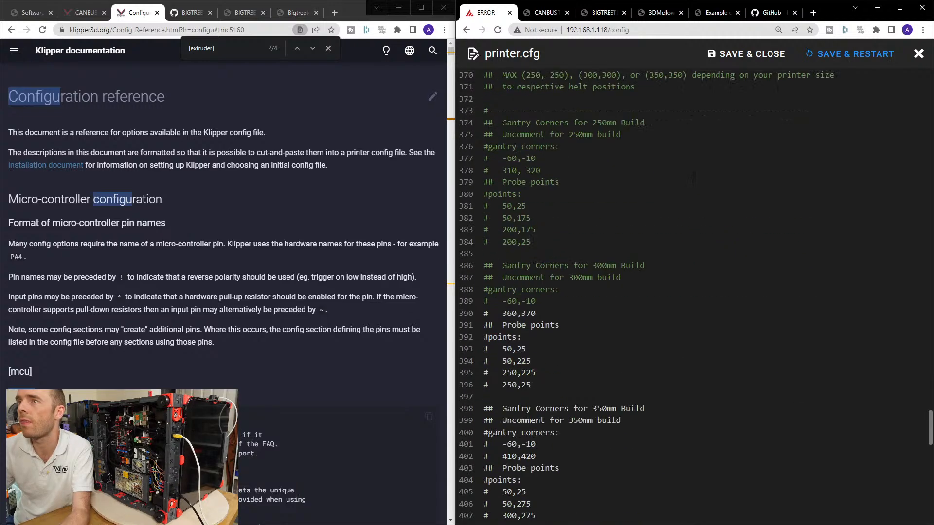
scroll(590, 292, "up", 10)
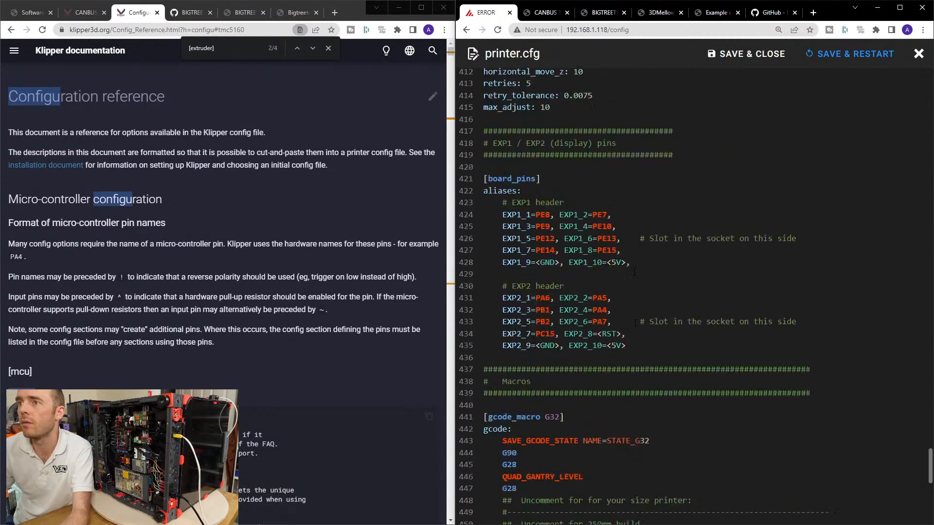
scroll(591, 292, "up", 3)
scroll(591, 292, "down", 4)
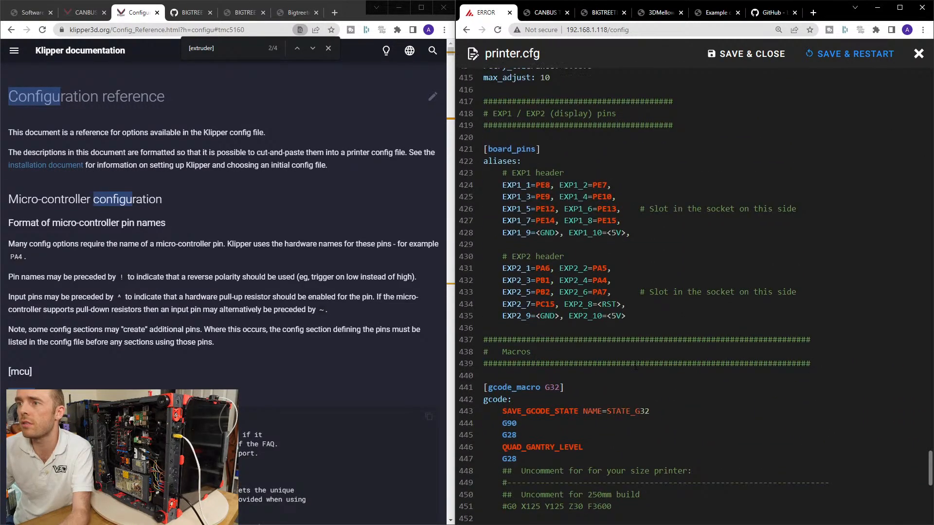
scroll(636, 365, "up", 4)
scroll(563, 316, "up", 9)
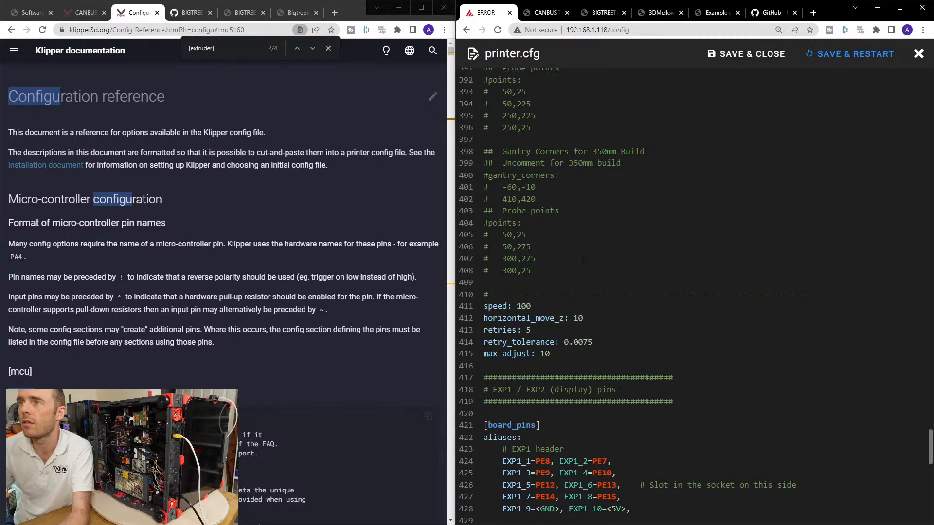
scroll(564, 315, "up", 20)
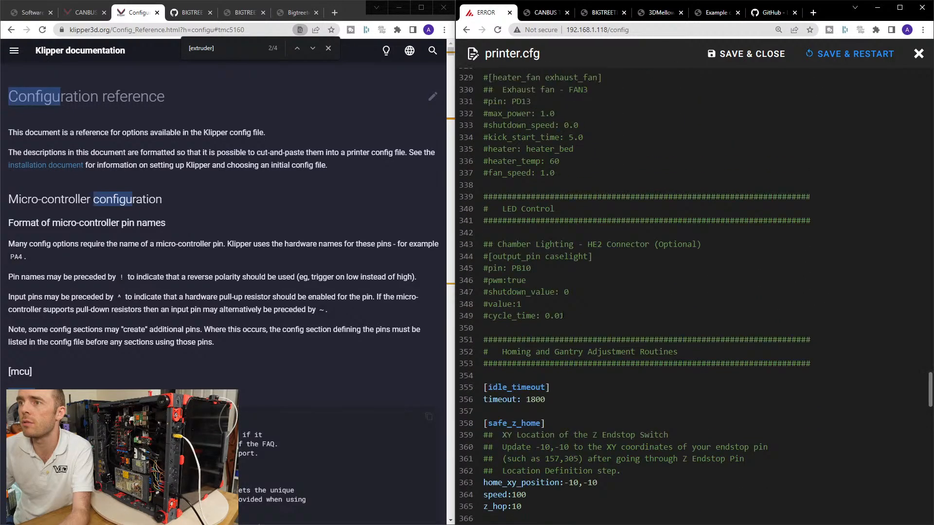
scroll(564, 316, "up", 8)
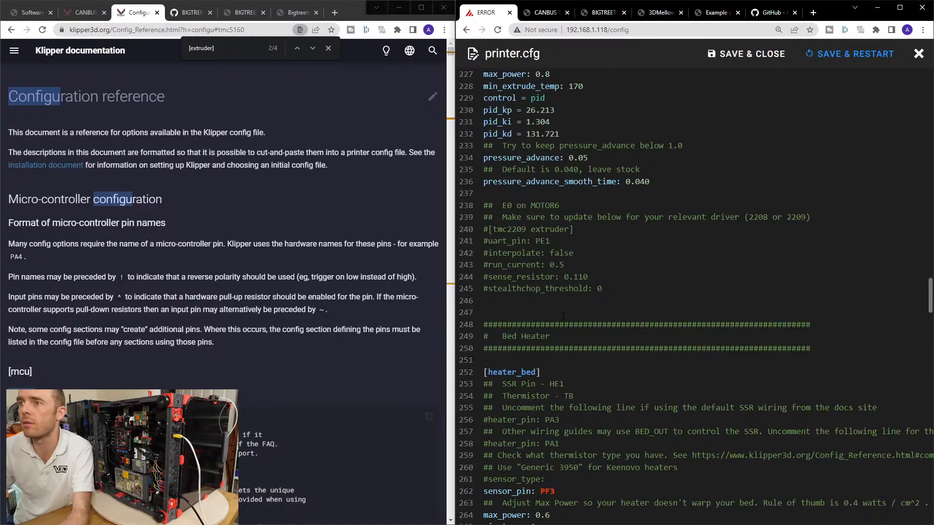
scroll(564, 315, "up", 3)
scroll(564, 315, "down", 20)
scroll(695, 296, "down", 16)
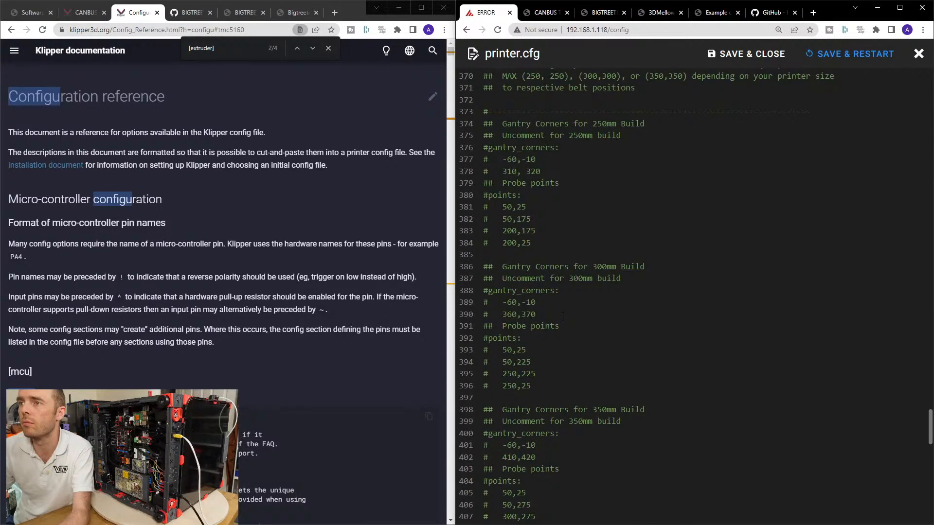
left_click(615, 137)
key("Return")
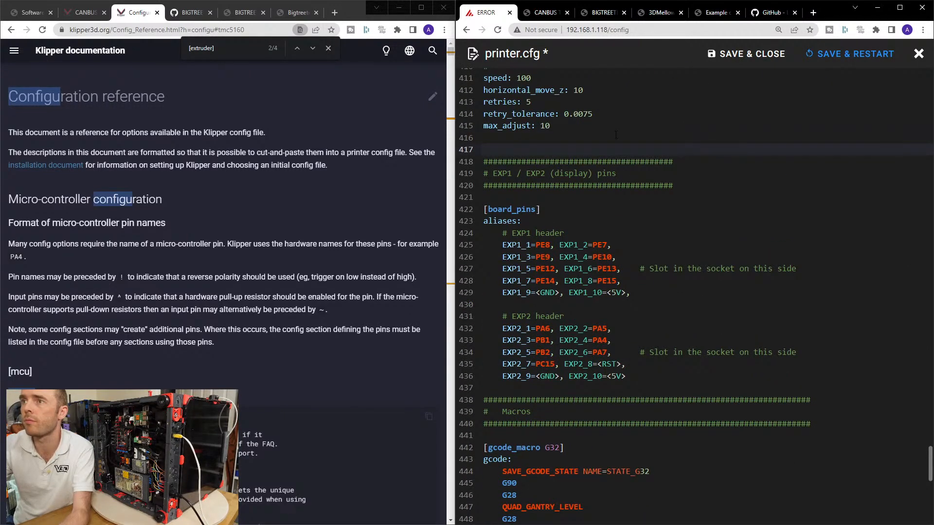
key("ctrl+v")
key("Return")
key("Return")
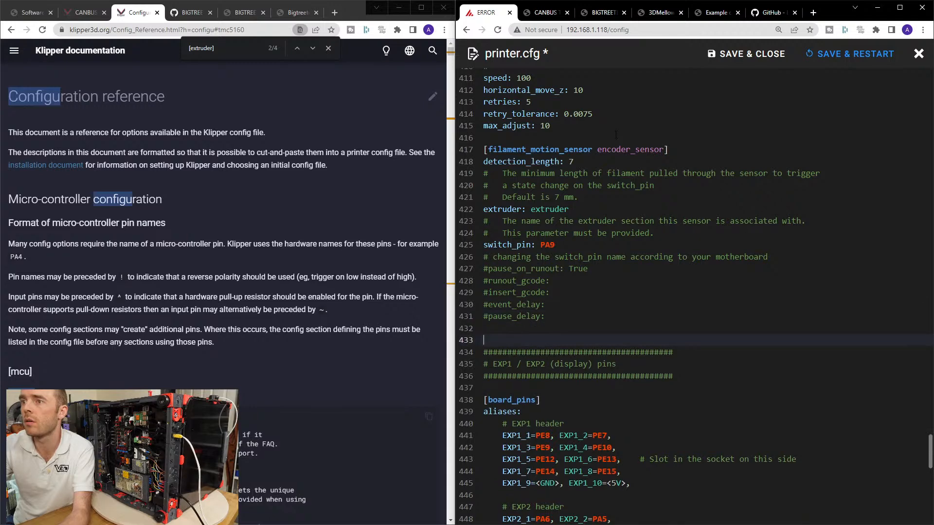
Look up the stop connectors in the BIGTREETECH Octopus Pro pin diagram and set the filament motion sensor's switch_pin to PG11.
scroll(615, 134, "up", 1)
left_click(574, 222)
key("Down")
key("Down")
key("Down")
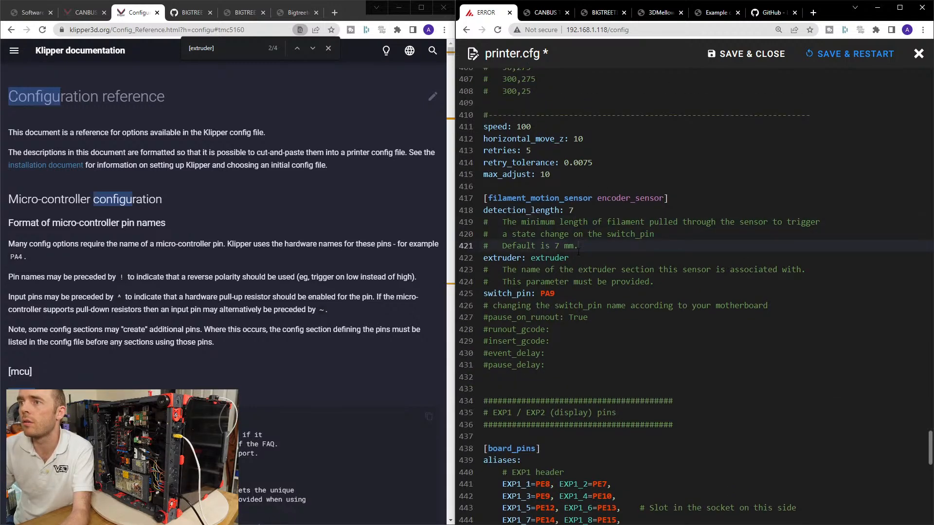
left_click(575, 294)
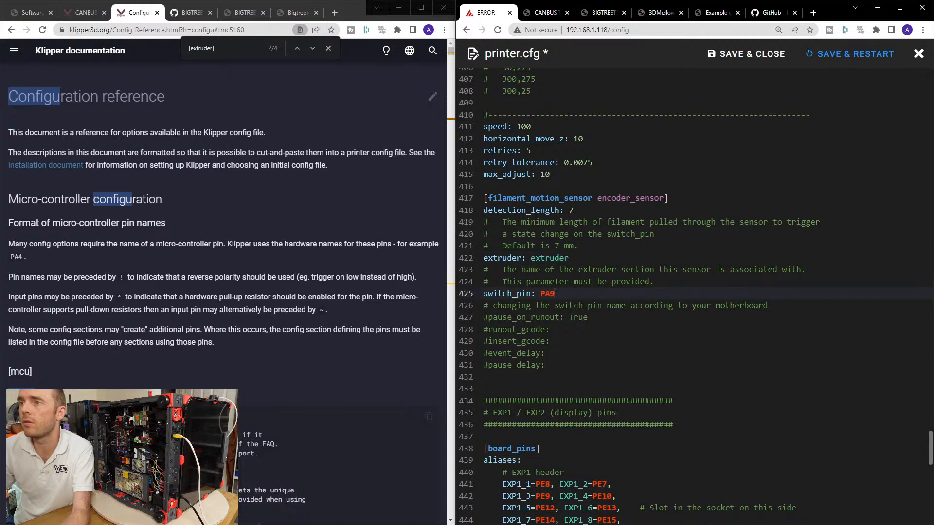
double_click(547, 293)
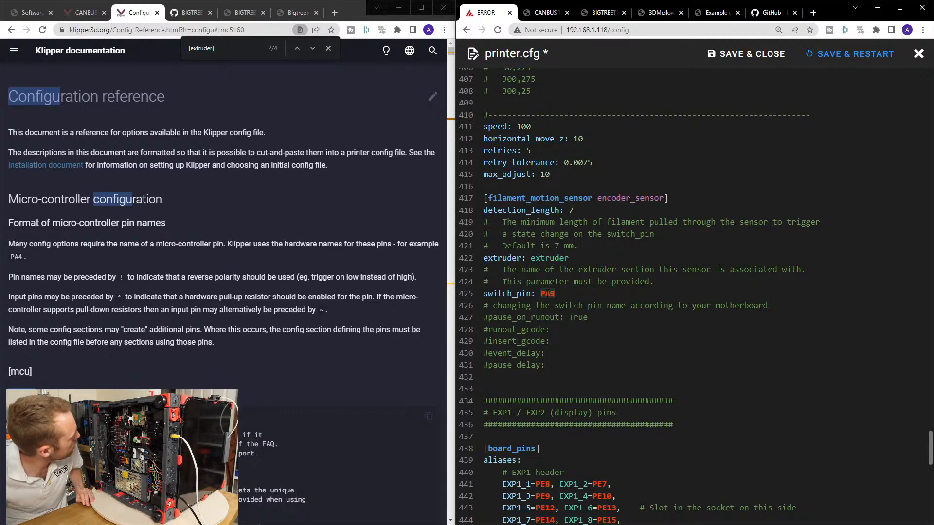
left_click(241, 13)
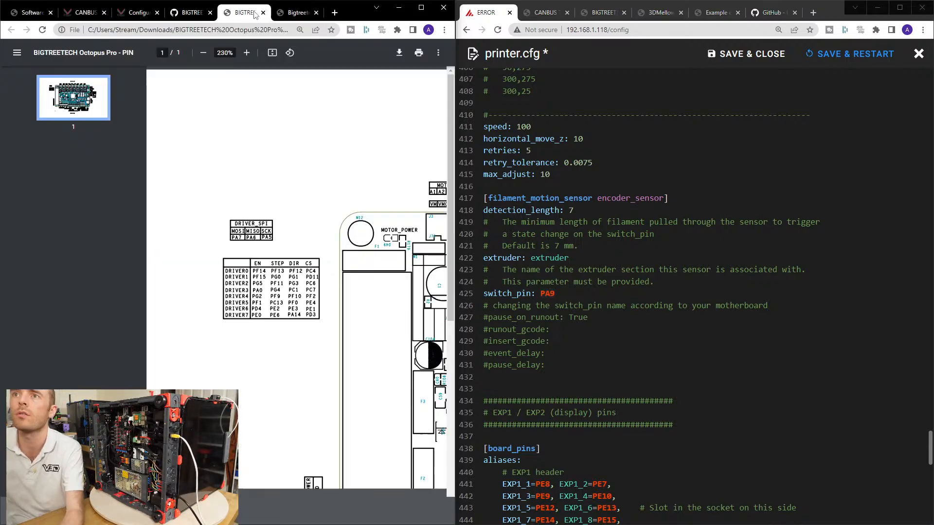
left_click_drag(240, 520, 372, 521)
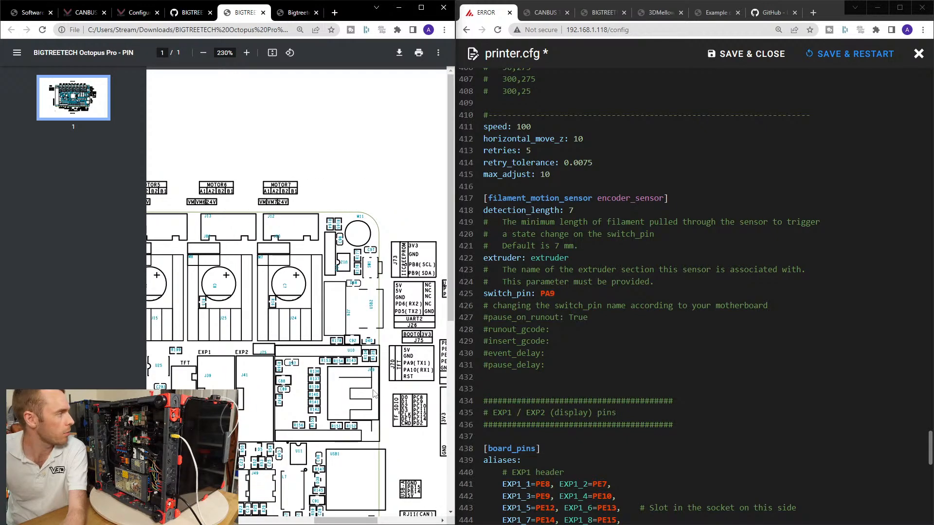
scroll(375, 393, "down", 2)
scroll(374, 394, "down", 4)
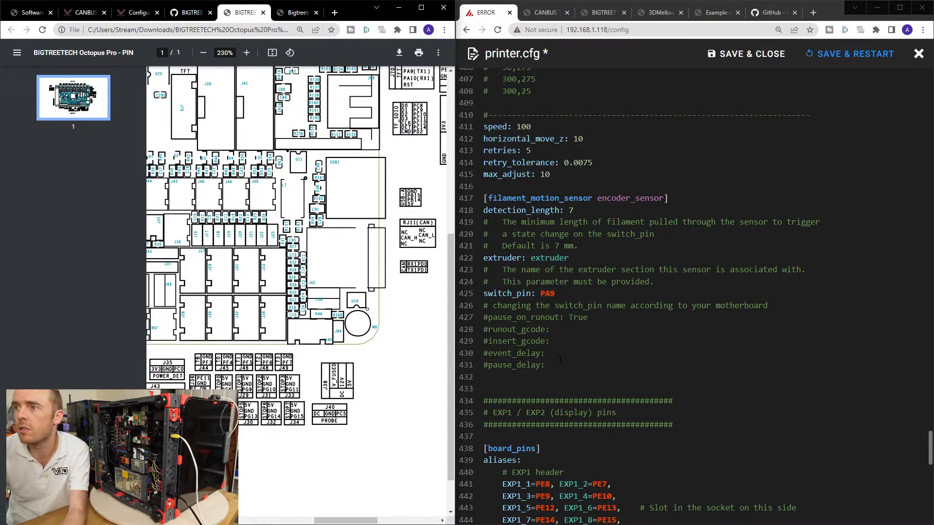
left_click(547, 293)
double_click(547, 293)
type("PG11")
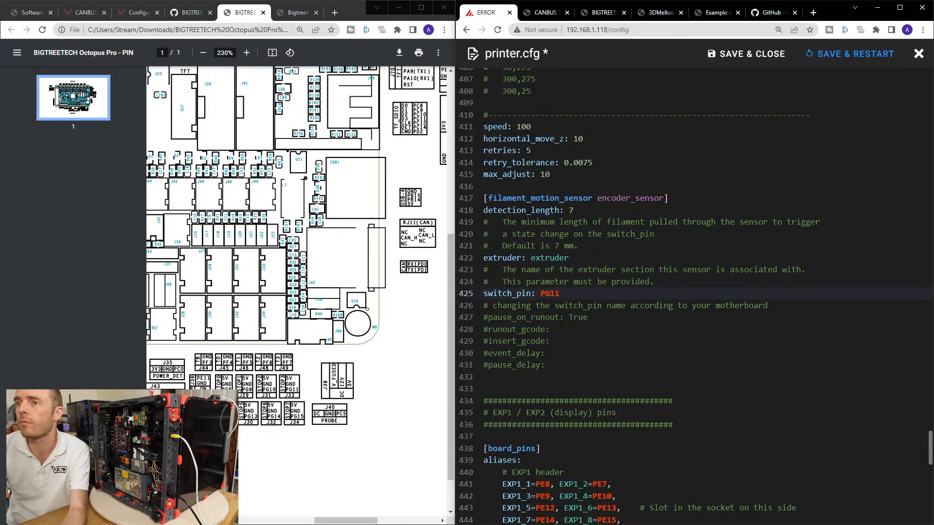
Check the endstop_pin entries of stepper_x, stepper_y and stepper_z in printer.cfg against the Octopus Pro pin diagram.
left_click_drag(355, 521, 344, 522)
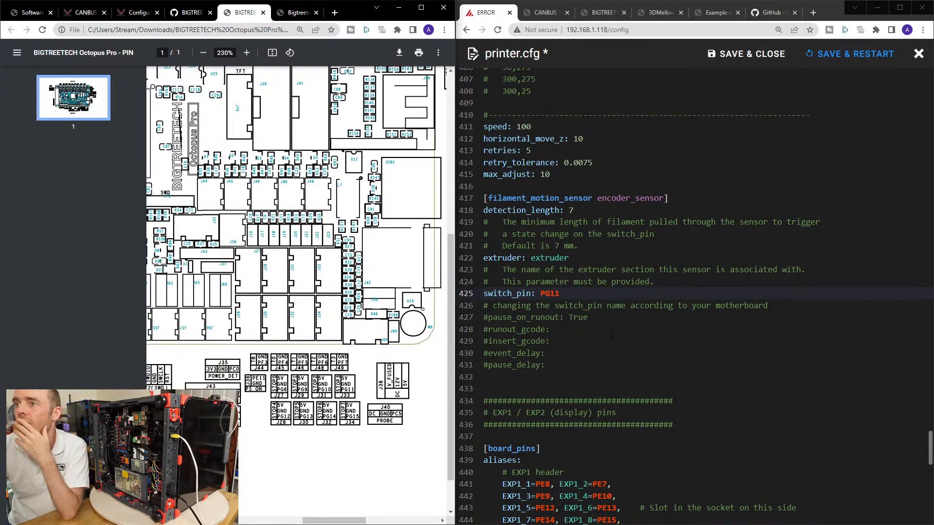
scroll(692, 300, "up", 20)
scroll(692, 301, "up", 8)
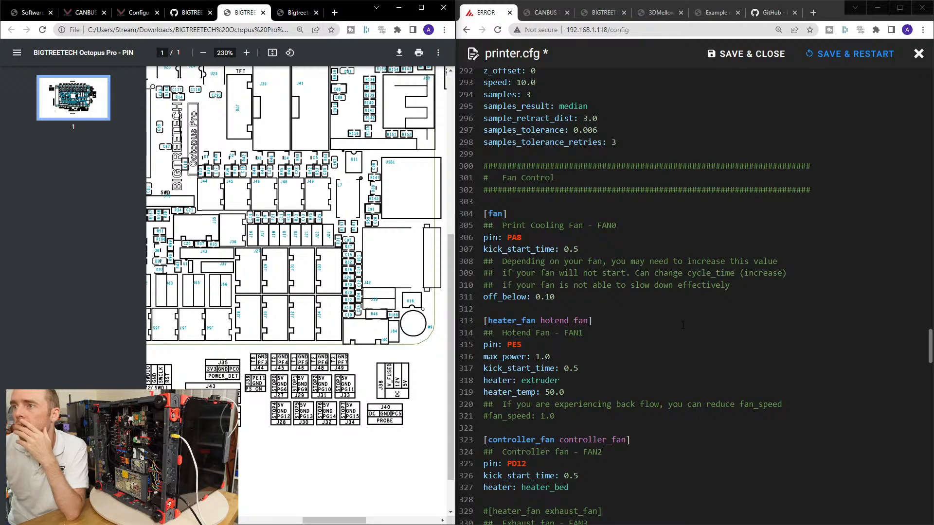
scroll(683, 325, "up", 20)
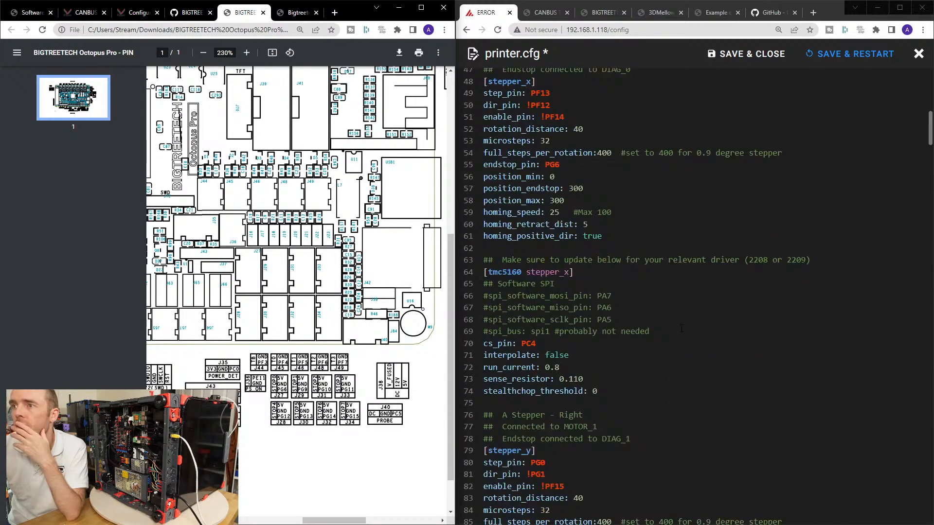
scroll(681, 329, "up", 4)
scroll(681, 329, "down", 2)
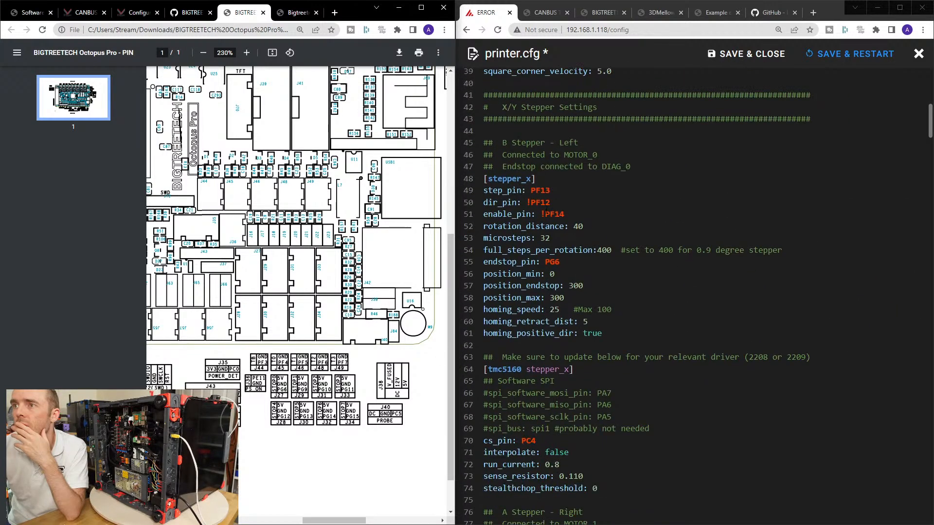
left_click(566, 263)
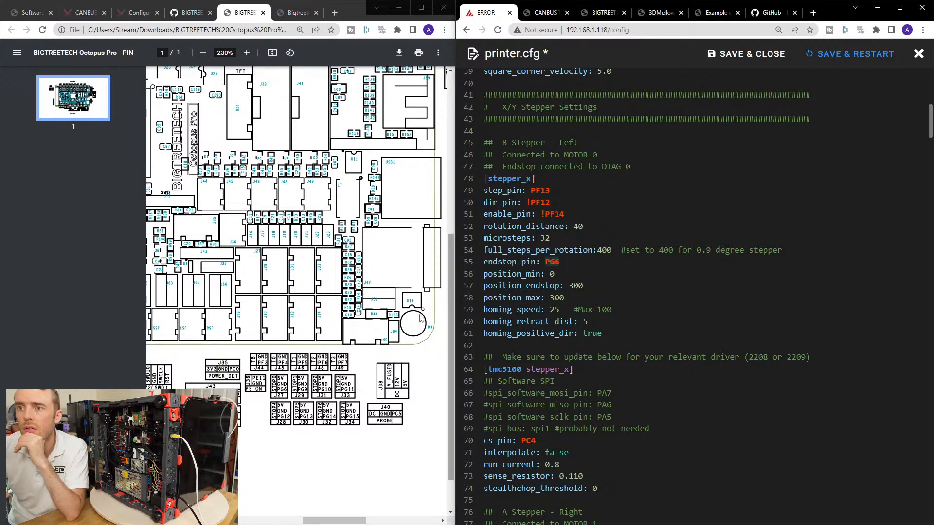
scroll(602, 284, "down", 1)
scroll(602, 284, "down", 3)
scroll(561, 276, "down", 4)
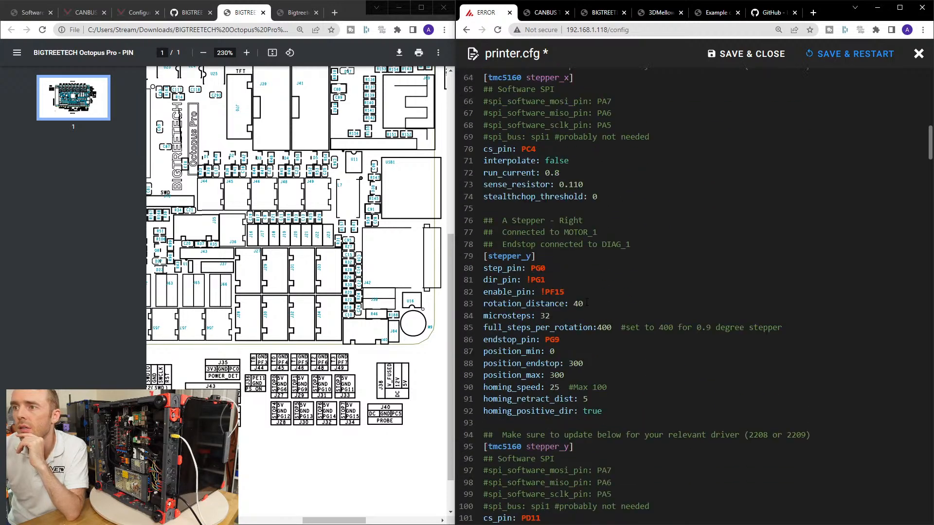
double_click(553, 339)
scroll(598, 344, "down", 12)
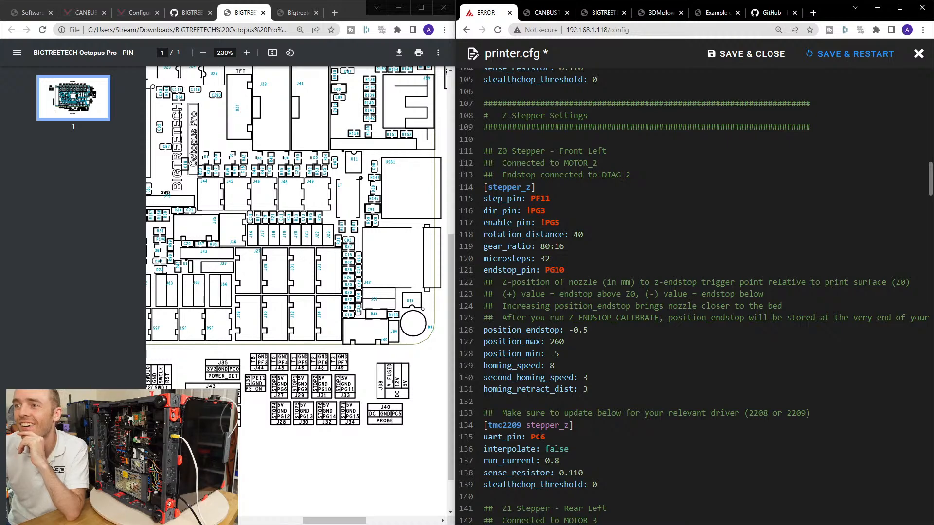
scroll(549, 440, "down", 2)
scroll(590, 377, "up", 2)
double_click(555, 270)
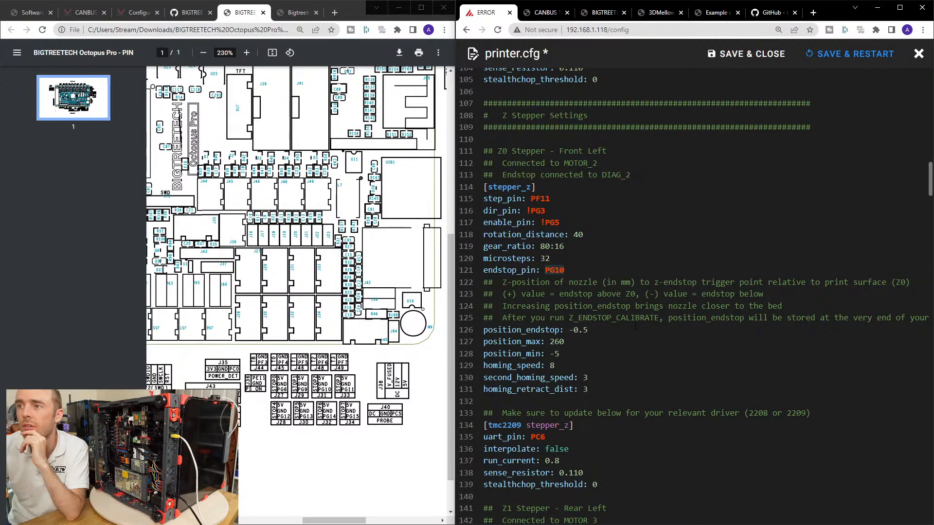
Review the remaining Z stepper and [extruder] settings, and save and close printer.cfg.
scroll(691, 292, "down", 6)
scroll(647, 332, "down", 16)
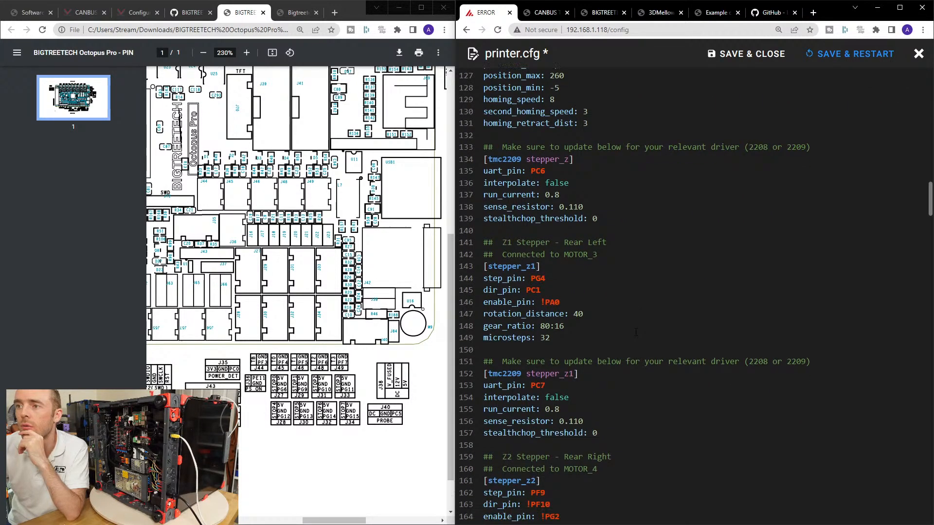
scroll(654, 316, "down", 3)
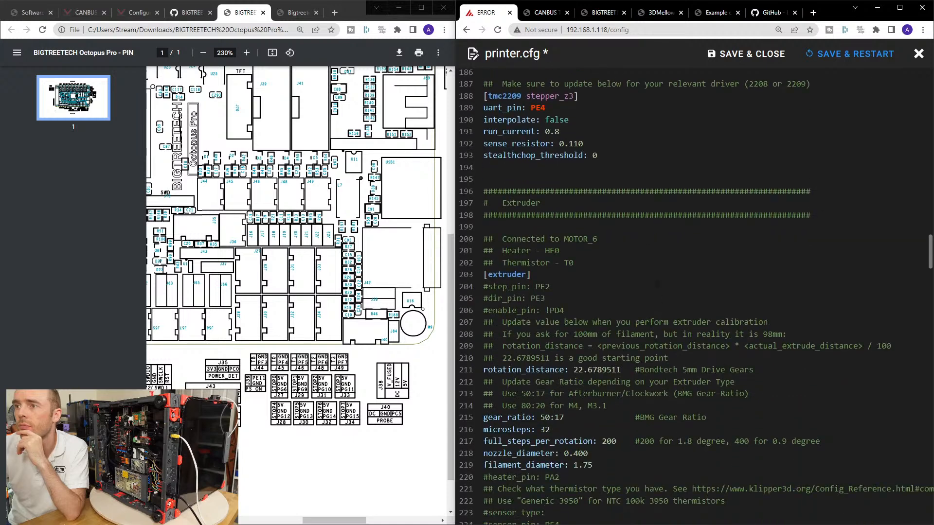
scroll(596, 271, "down", 3)
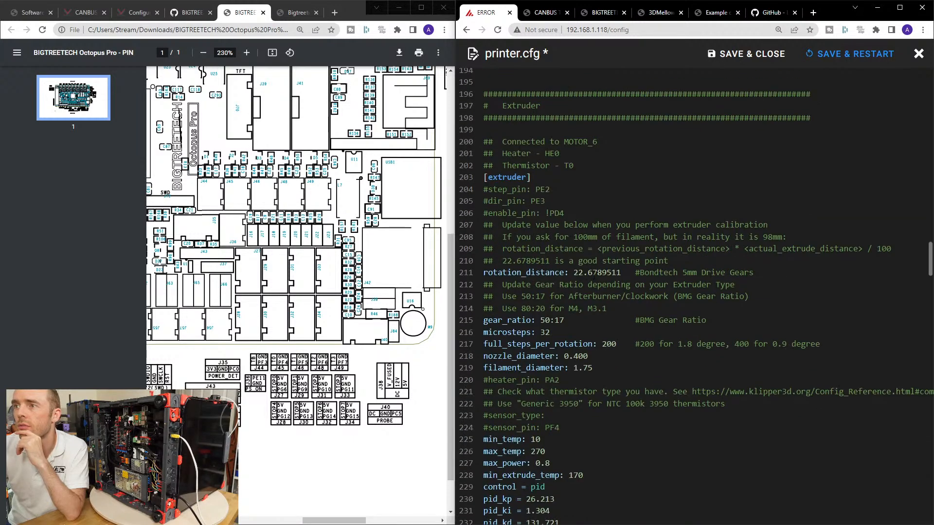
left_click(625, 273)
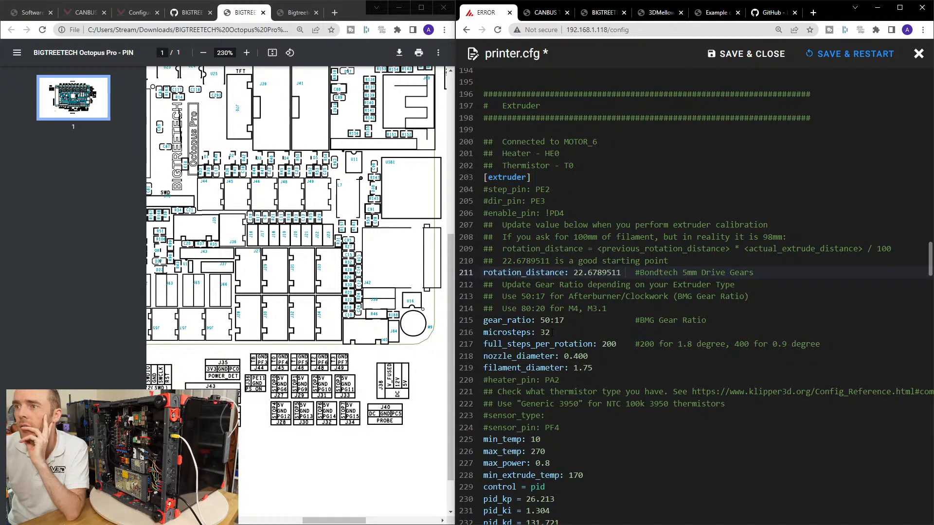
scroll(552, 332, "down", 3)
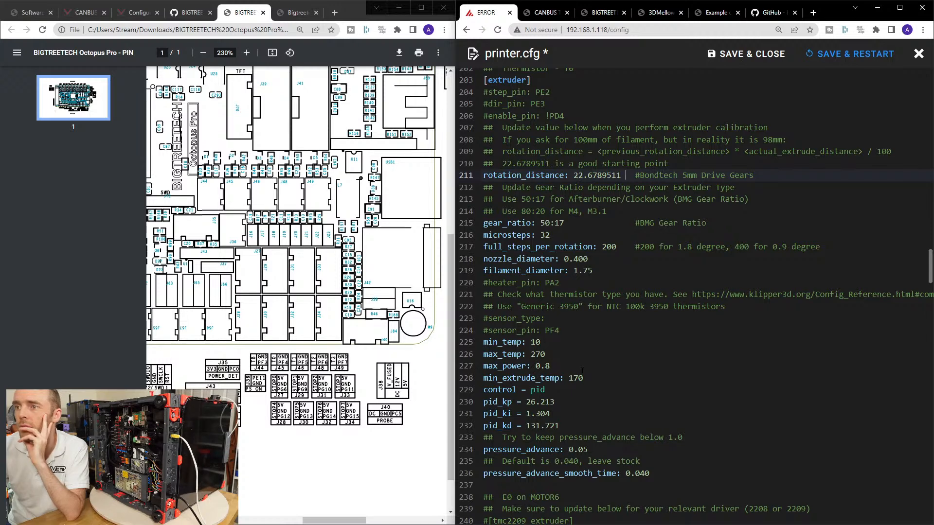
scroll(695, 296, "down", 3)
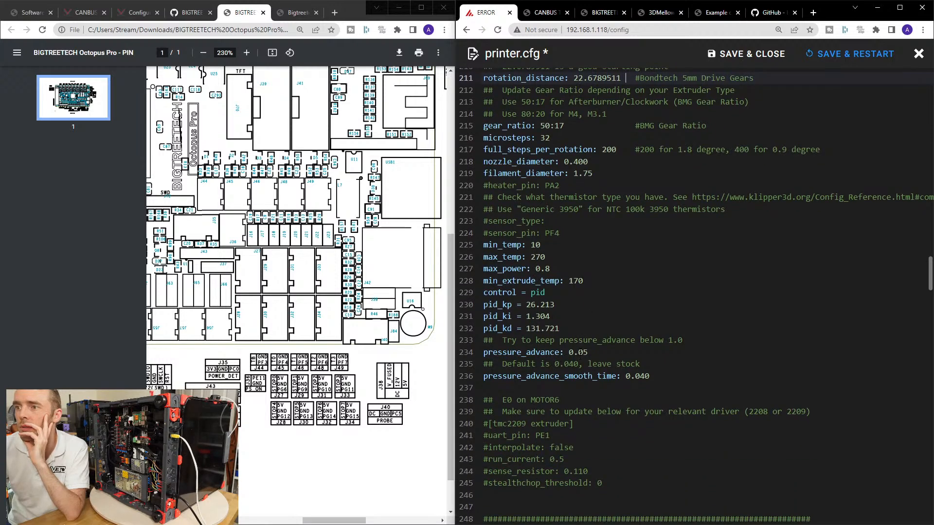
left_click(751, 54)
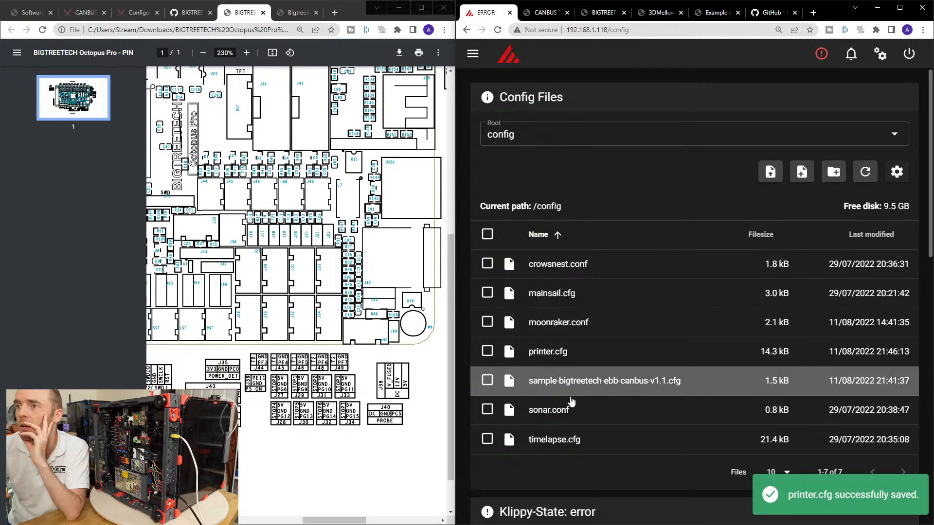
Open sample-bigtreetech-ebb-canbus-v1.1.cfg and delete the control, min_temp and max_temp lines from its [extruder] section.
left_click(570, 384)
scroll(695, 297, "up", 5)
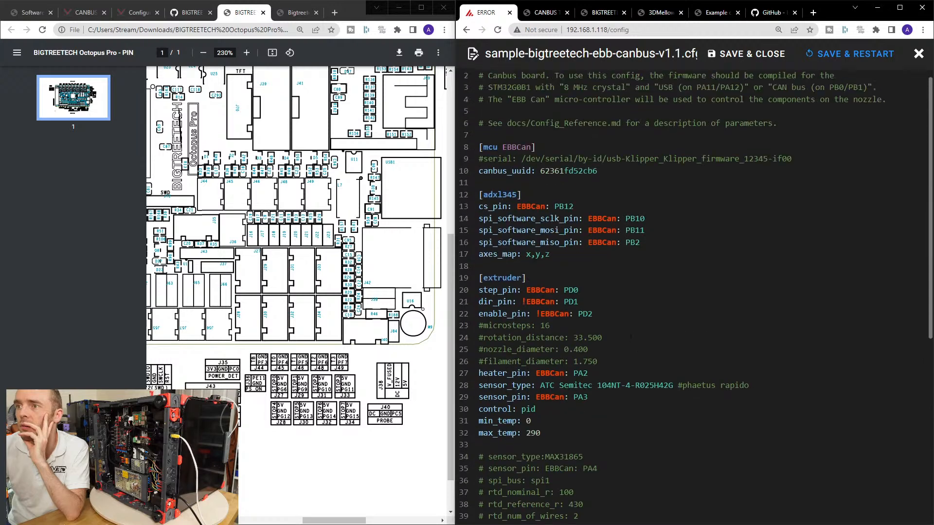
left_click_drag(545, 447, 478, 434)
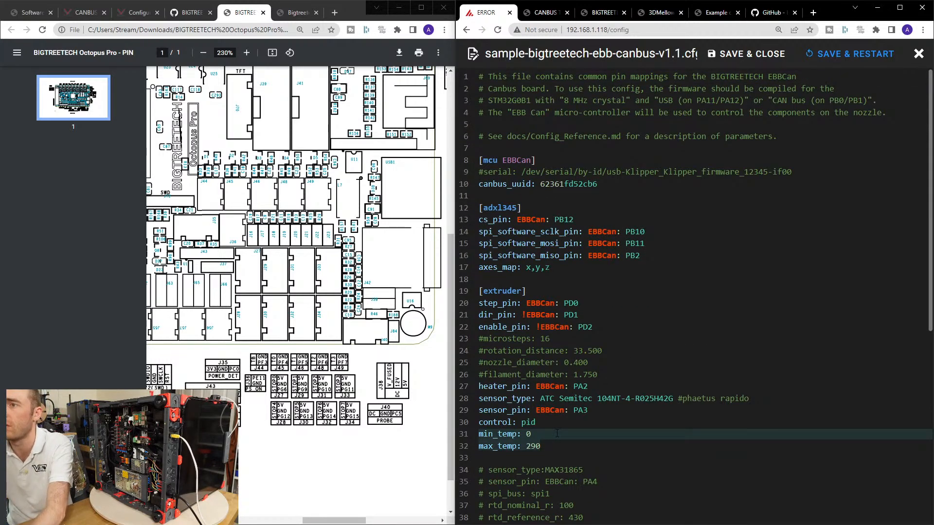
key("BackSpace")
left_click_drag(539, 422, 477, 422)
key("BackSpace")
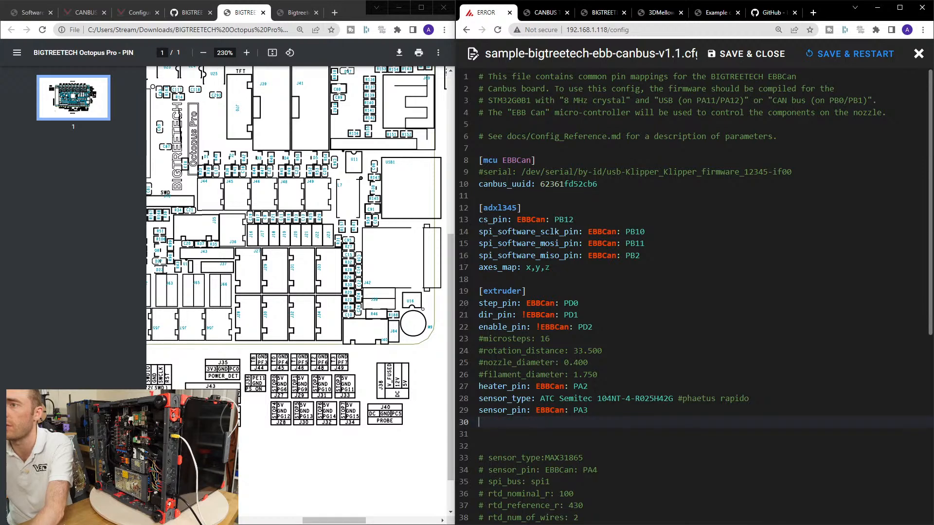
Cut the sensor_type: ATC Semitec 104NT-4-R025H42G #phaetus rapido line from the EBB config's [extruder] section, leaving no blank line.
key("BackSpace")
left_click_drag(749, 398, 479, 398)
key("ctrl+c")
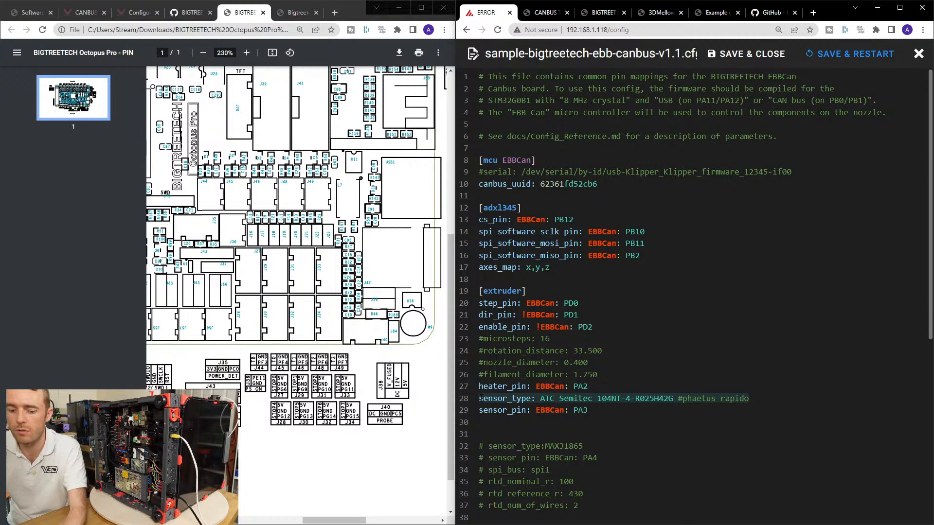
key("BackSpace")
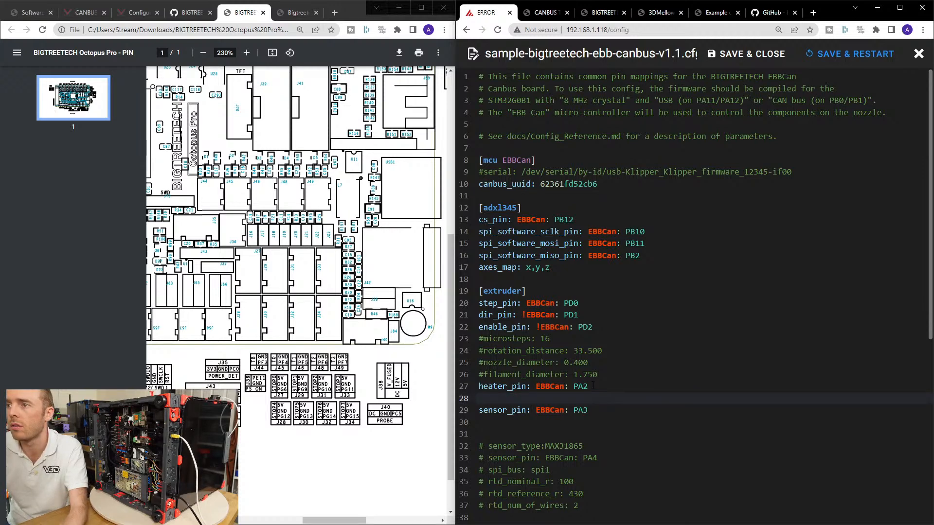
key("BackSpace")
Delete the commented microsteps, rotation_distance, nozzle_diameter and filament_diameter lines from the [extruder] section, and save and close the EBB config.
left_click_drag(598, 375, 479, 339)
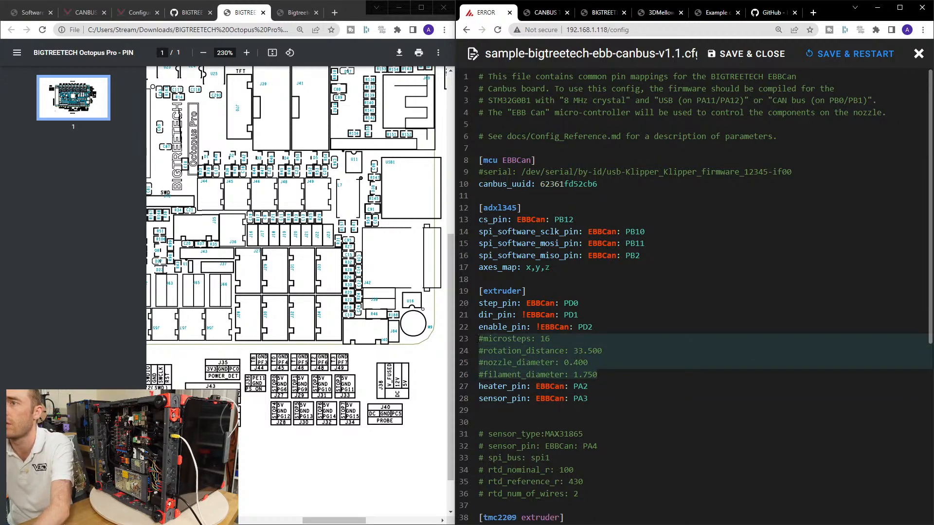
key("BackSpace")
key("Delete")
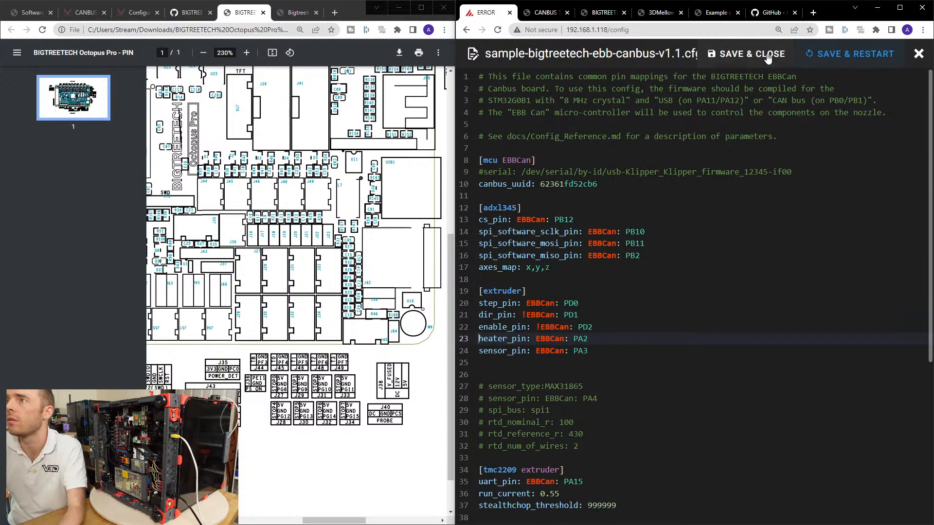
left_click(768, 56)
Open printer.cfg at its [extruder] section.
left_click(558, 353)
scroll(586, 325, "down", 15)
scroll(592, 328, "down", 20)
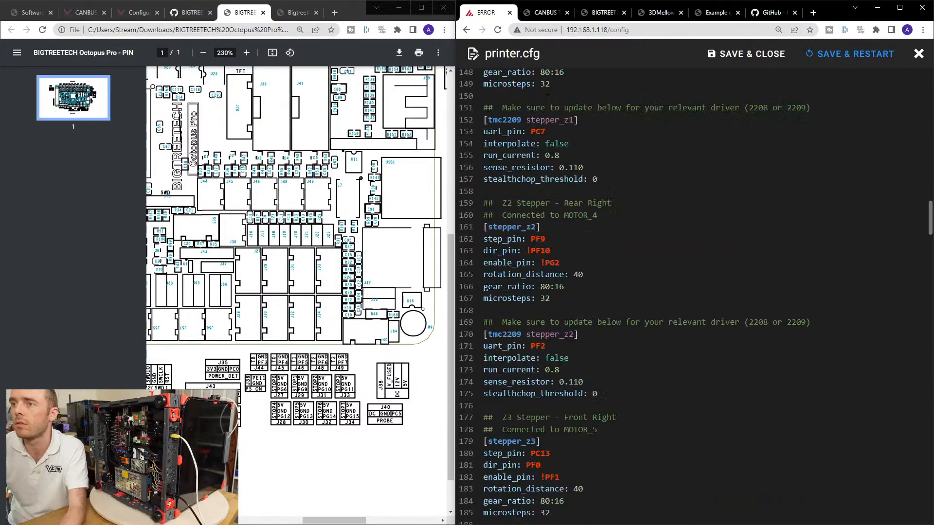
scroll(599, 327, "down", 18)
left_click(665, 349)
key("Return")
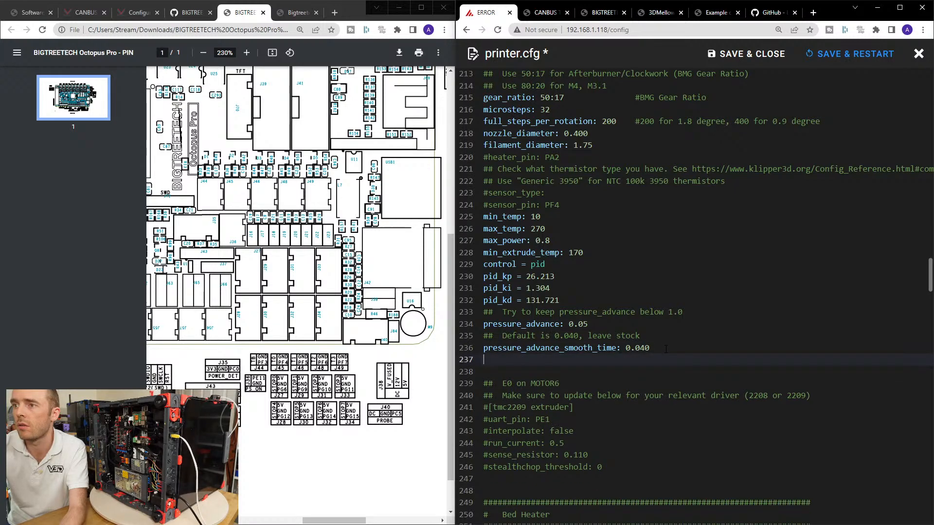
key("ctrl+v")
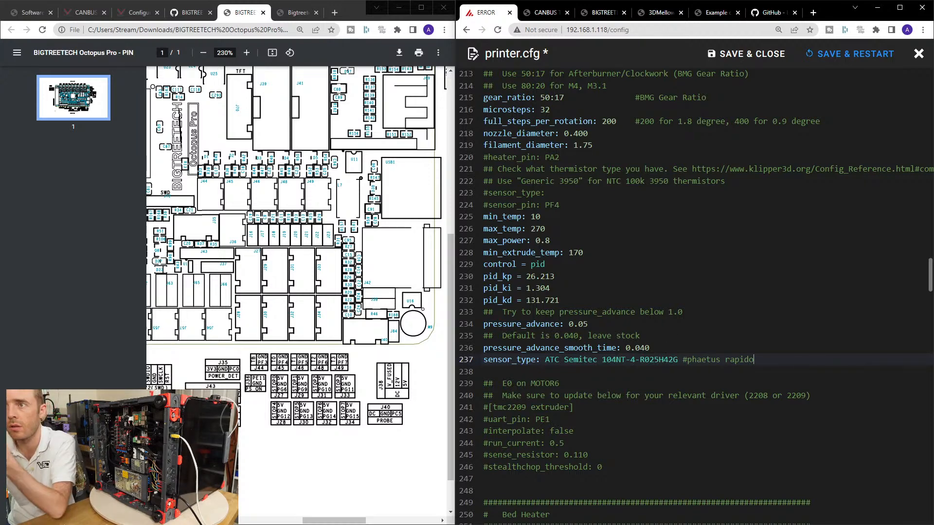
left_click_drag(761, 361, 455, 362)
key("ctrl+x")
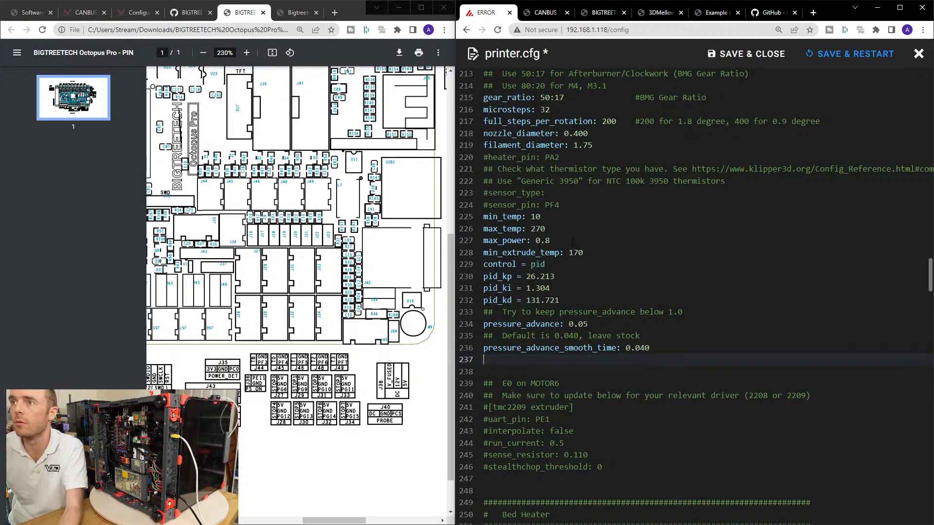
Paste the sensor_type: ATC Semitec 104NT-4-R025H42G #phaetus rapido line below the commented #sensor_type line in printer.cfg's [extruder] section.
scroll(690, 291, "up", 4)
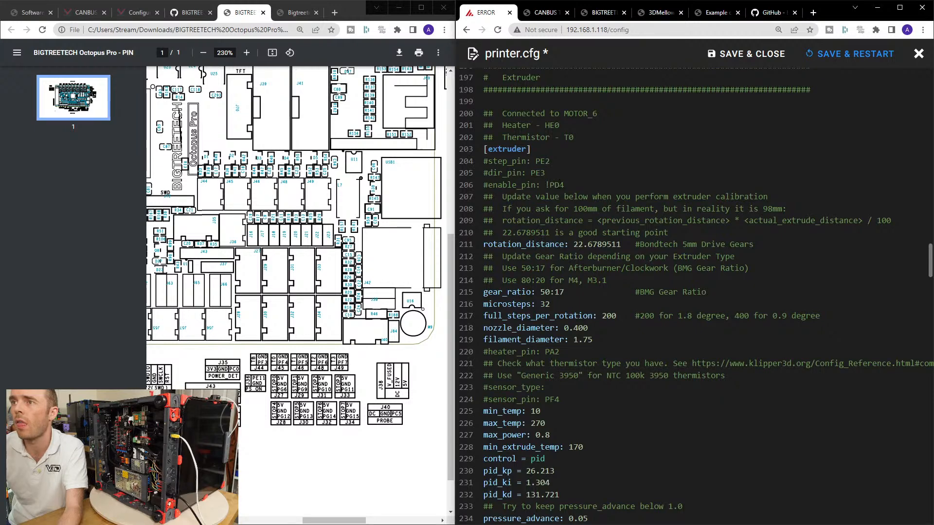
scroll(579, 305, "down", 2)
left_click(579, 305)
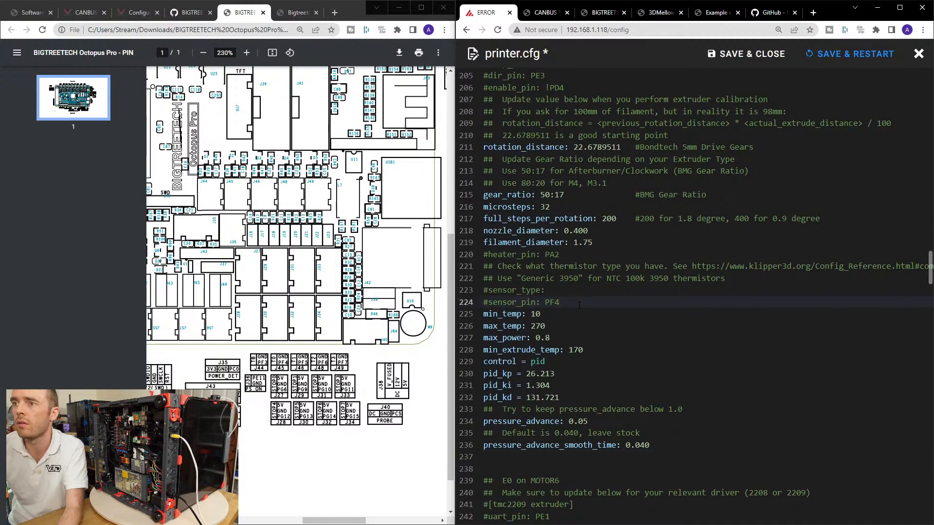
key("Up")
key("Return")
key("ctrl+v")
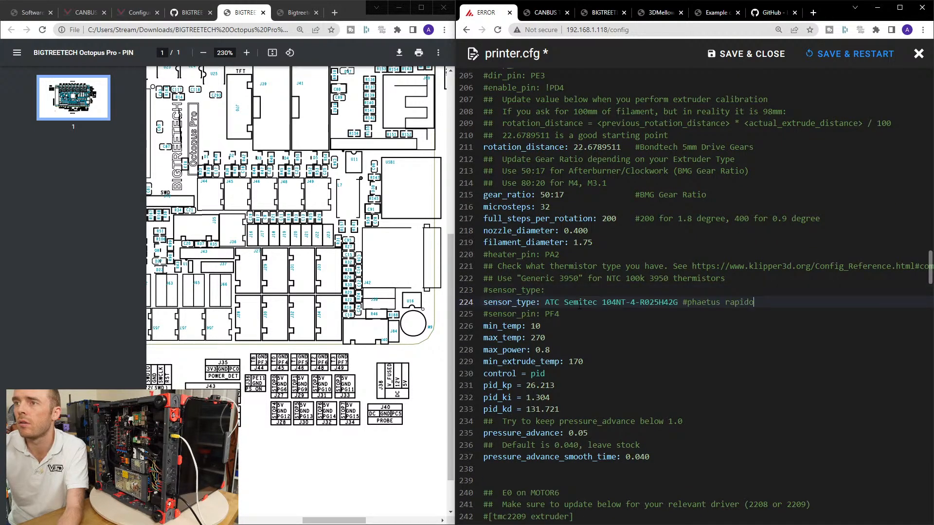
Delete the commented heater_pin, thermistor notes, sensor_type and sensor_pin lines around the new sensor_type entry in [extruder].
left_click(464, 277)
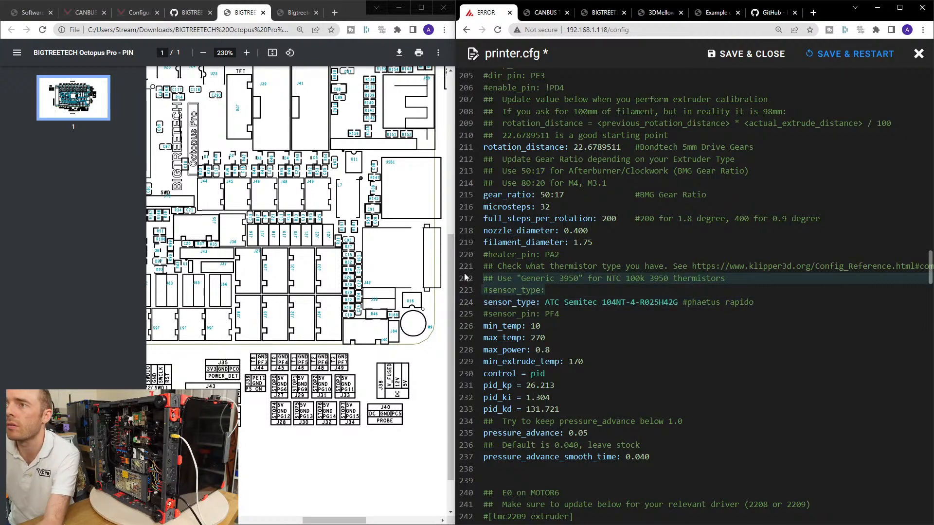
left_click_drag(465, 277, 470, 259)
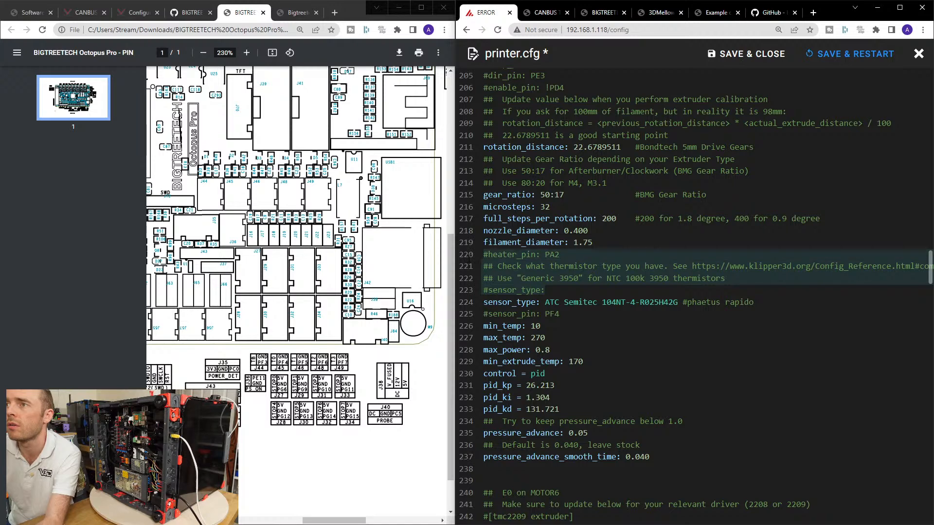
key("BackSpace")
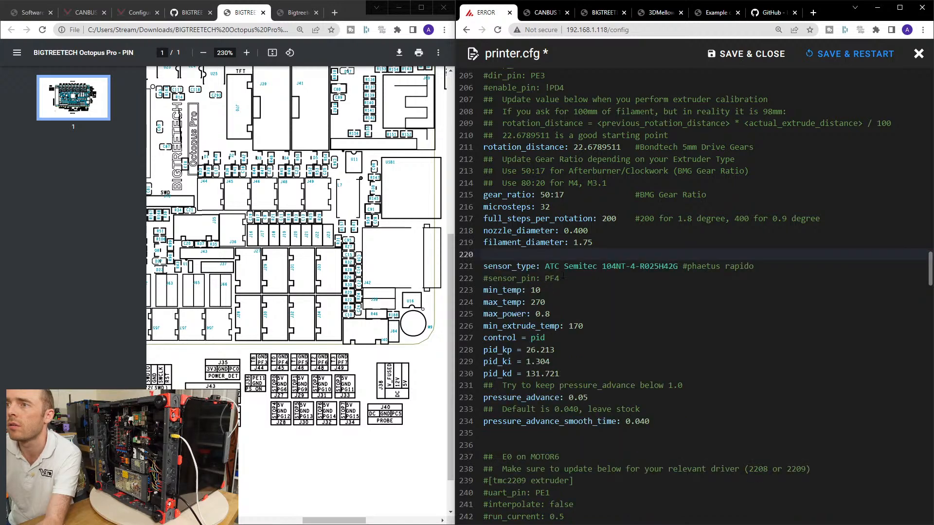
key("Delete")
left_click(563, 267)
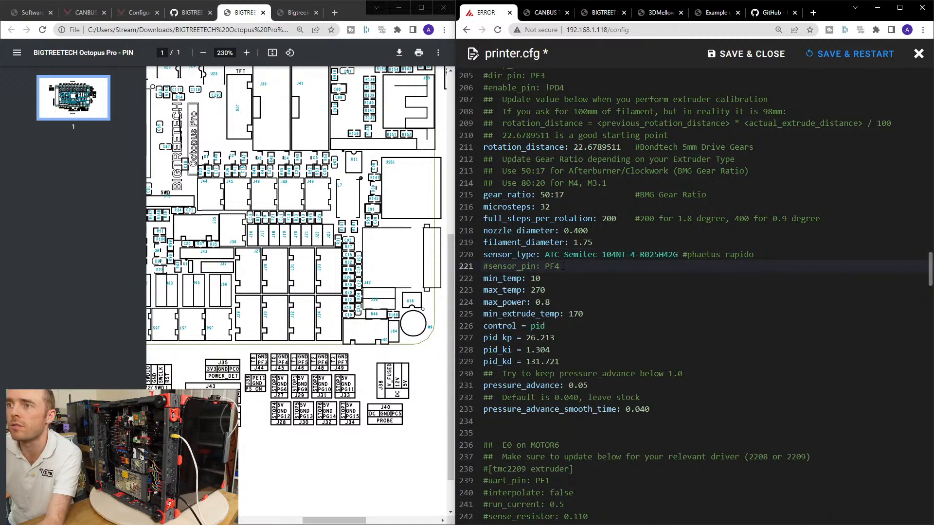
key("shift+Home")
key("BackSpace")
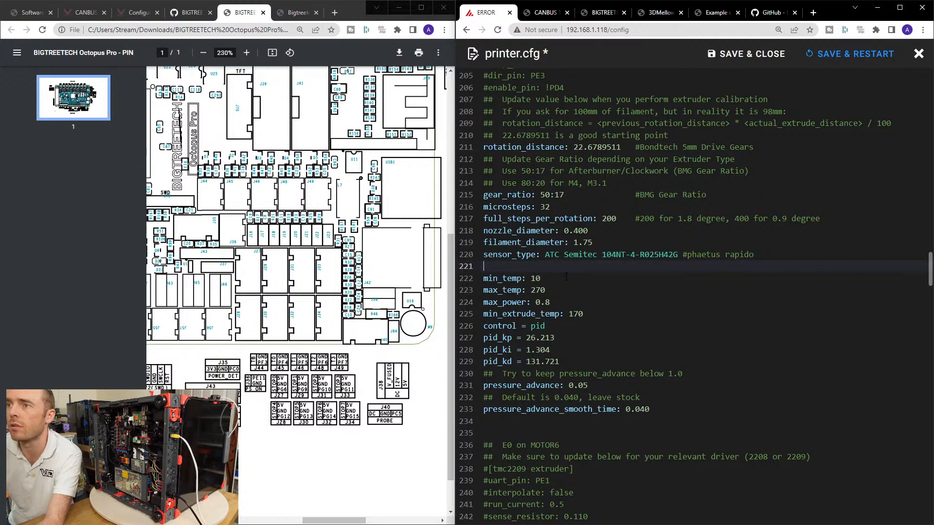
key("Delete")
Set the extruder's max_temp to 290.
double_click(540, 277)
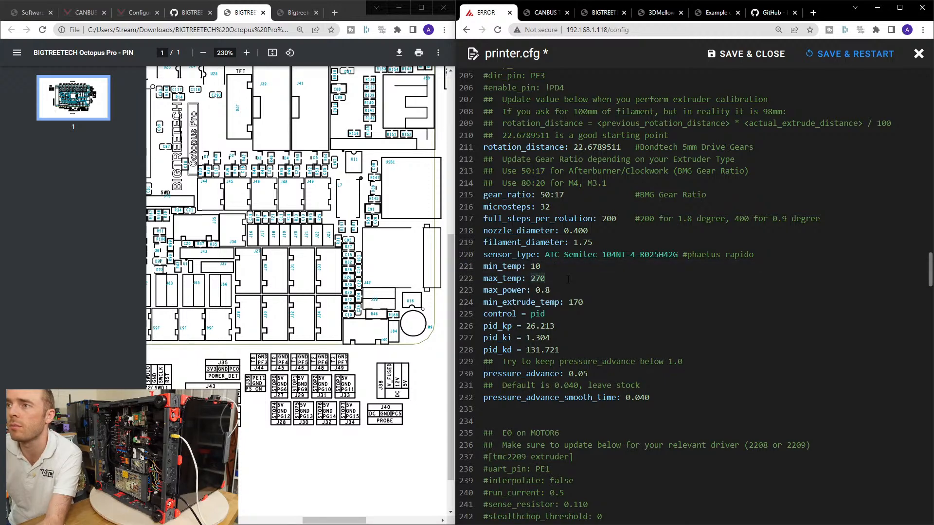
type("290")
key("Down")
key("Down")
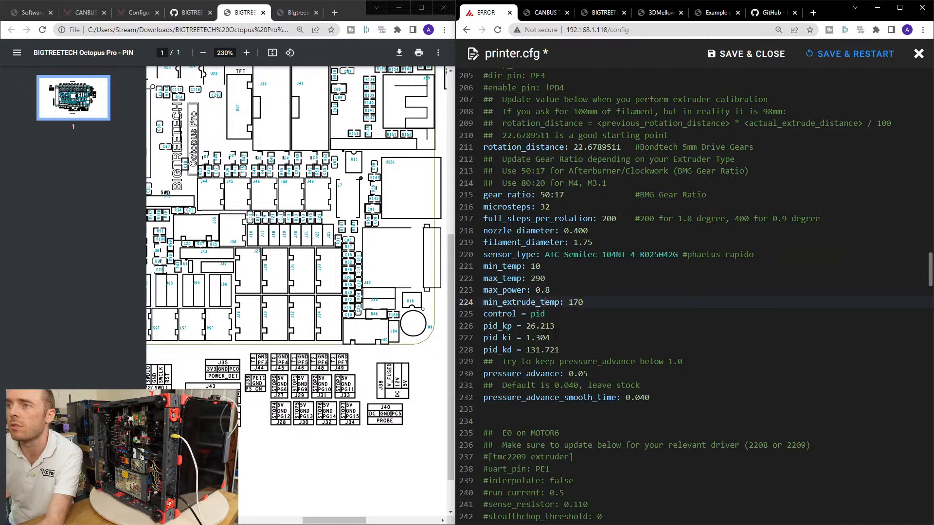
Review the [extruder] and [heater_bed] settings and check the heater outputs and BED_OUT in the Octopus Pro pin diagram.
left_click(505, 361)
scroll(696, 365, "down", 5)
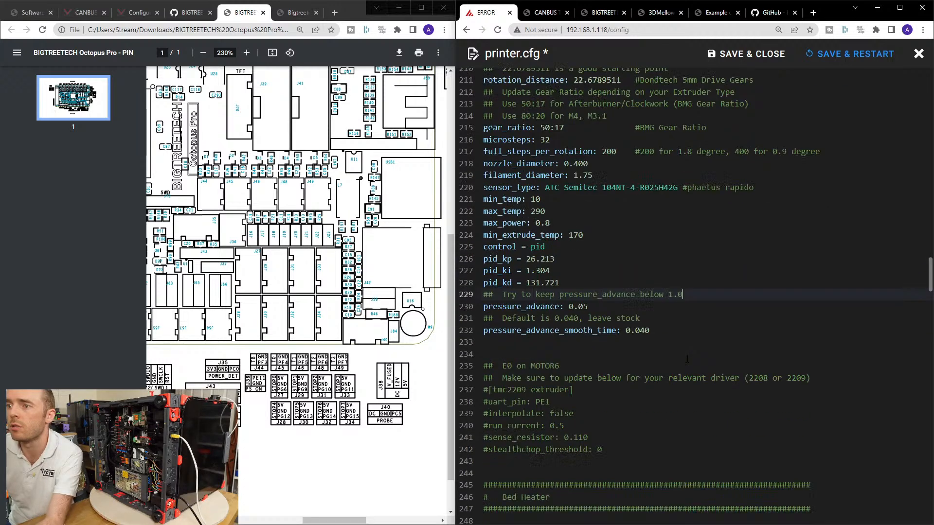
left_click(633, 284)
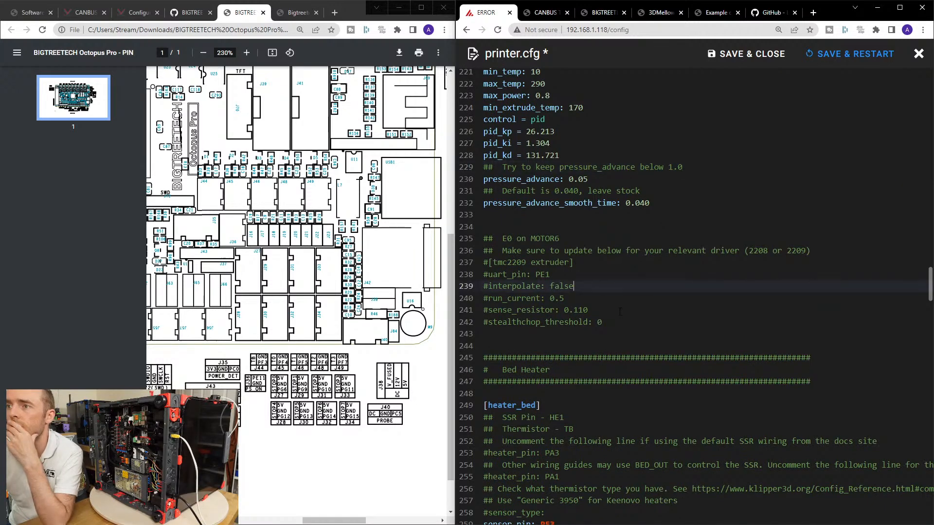
scroll(633, 278, "down", 4)
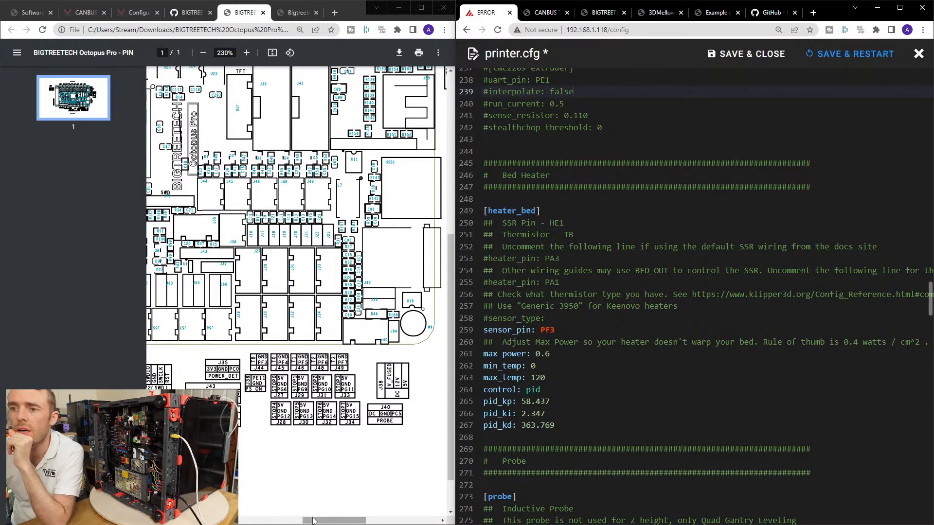
left_click_drag(315, 520, 251, 519)
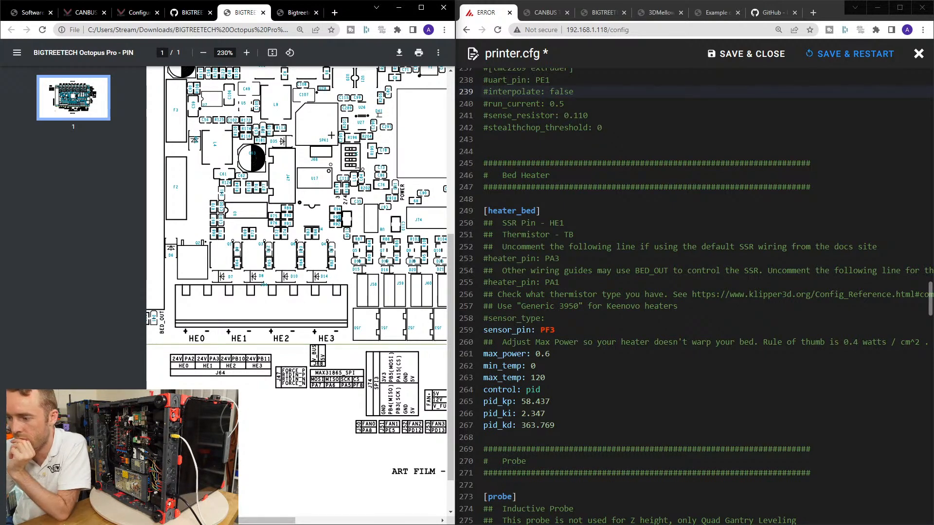
scroll(598, 377, "up", 9)
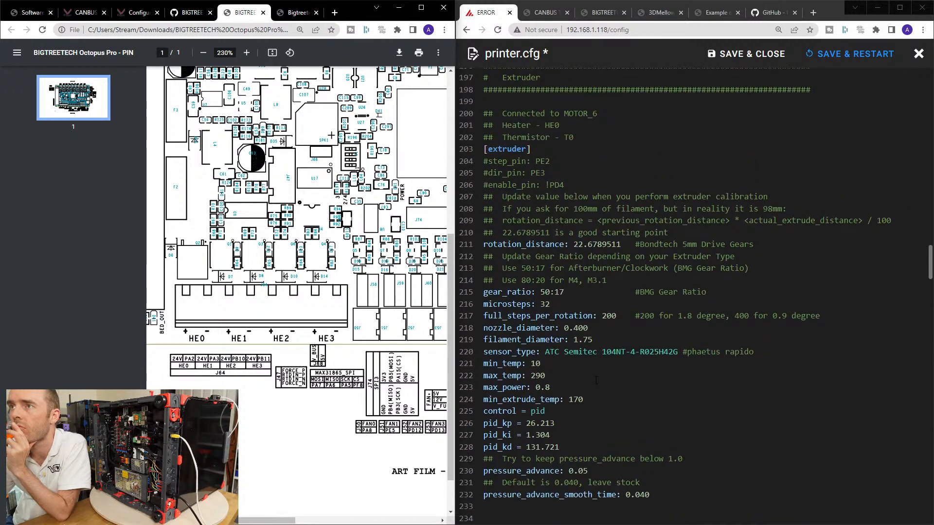
scroll(596, 380, "down", 1)
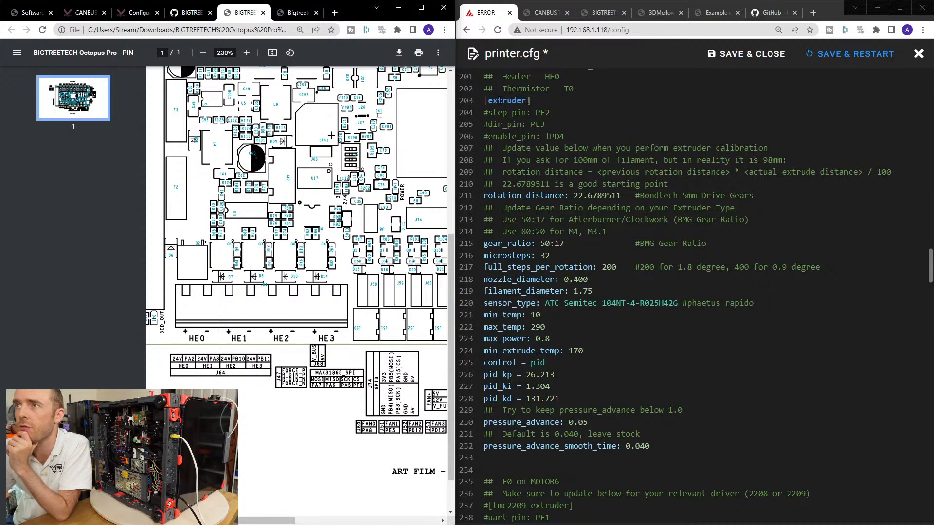
left_click(506, 101)
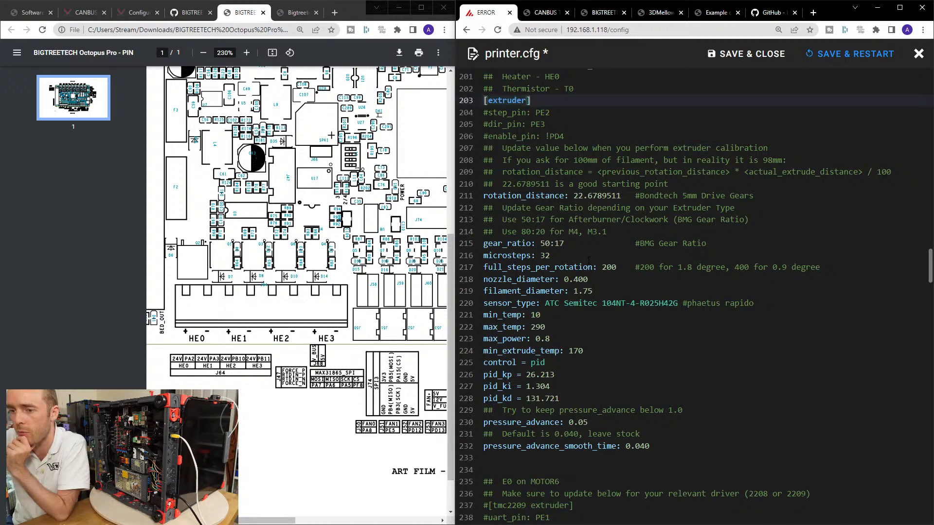
scroll(717, 221, "down", 12)
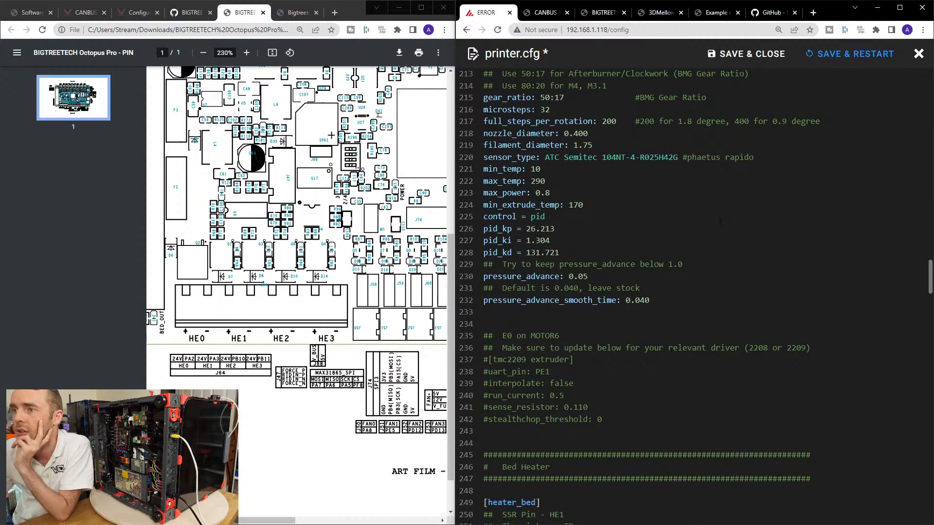
scroll(707, 223, "up", 2)
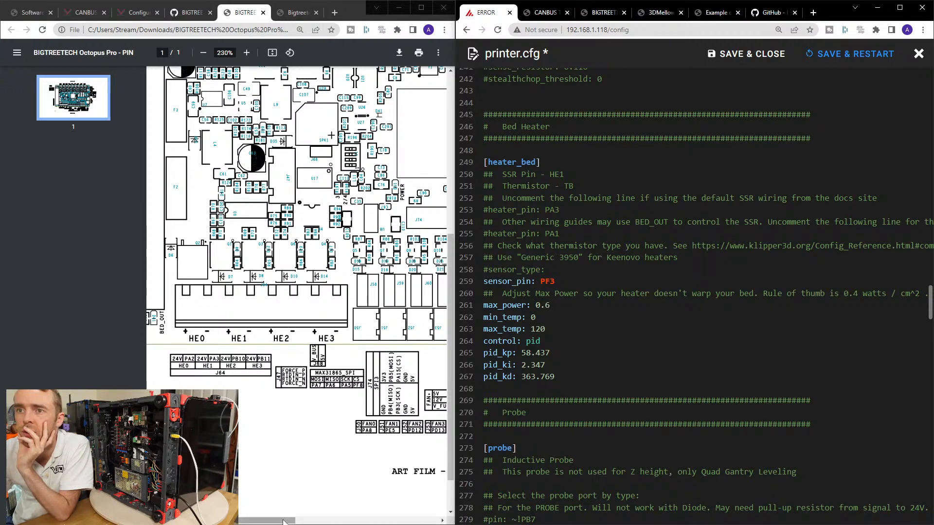
left_click(212, 368)
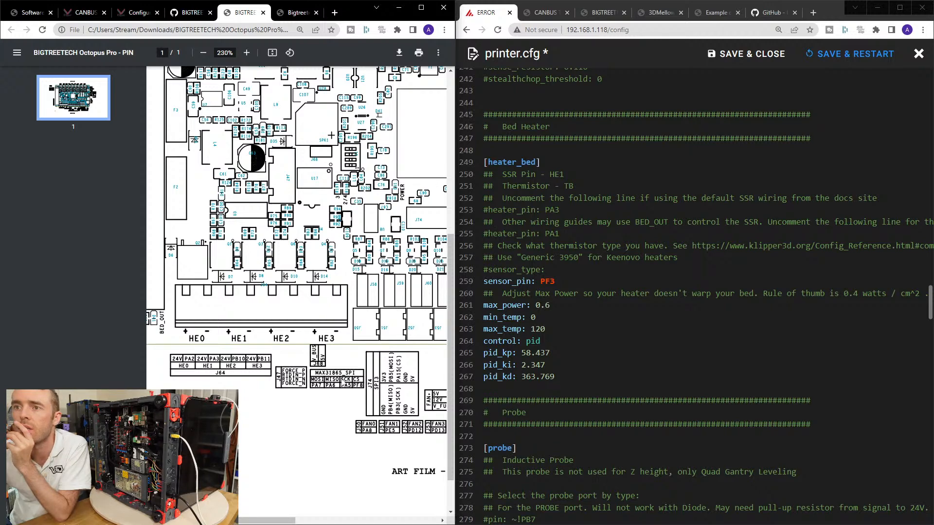
left_click_drag(286, 521, 247, 520)
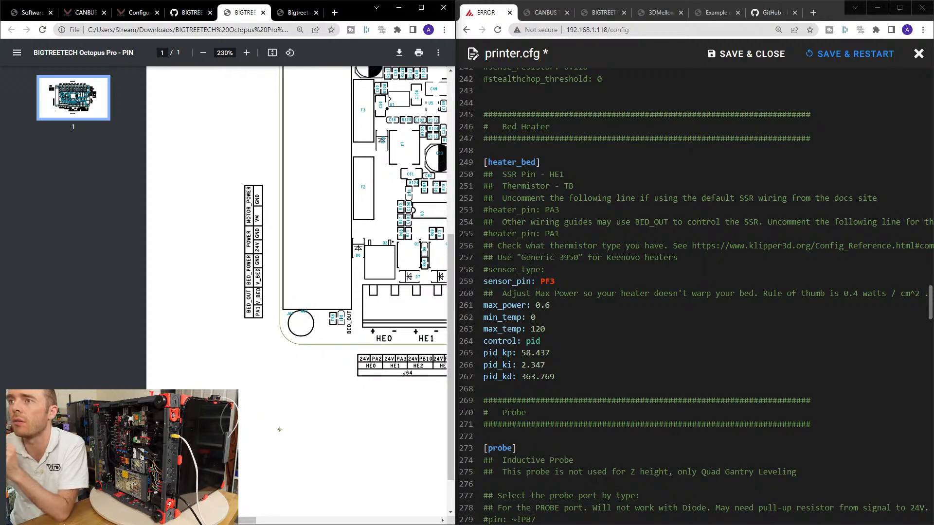
Uncomment heater_pin: PA1 in [heater_bed] and delete the wiring comments and the commented PA3 heater_pin line above it.
left_click(566, 234)
key("Home")
key("Delete")
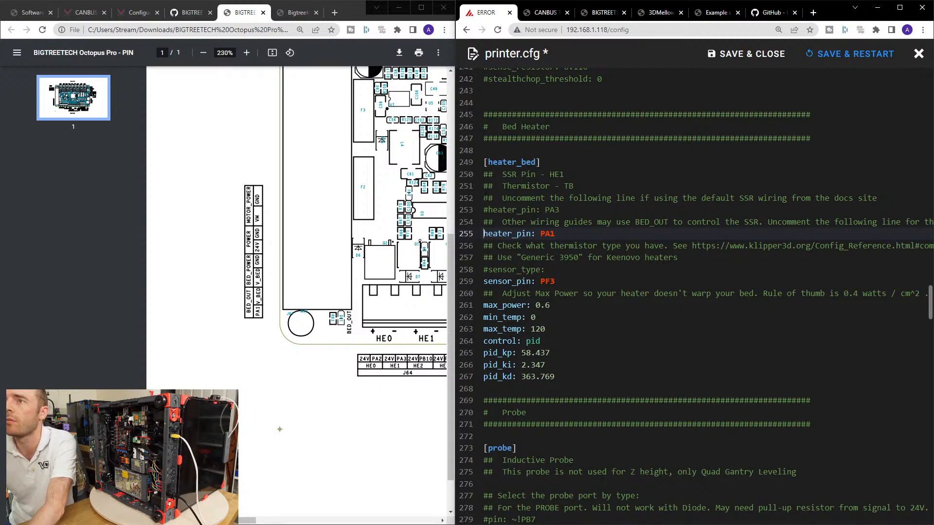
key("shift+Up")
key("shift+Up")
key("shift+Up")
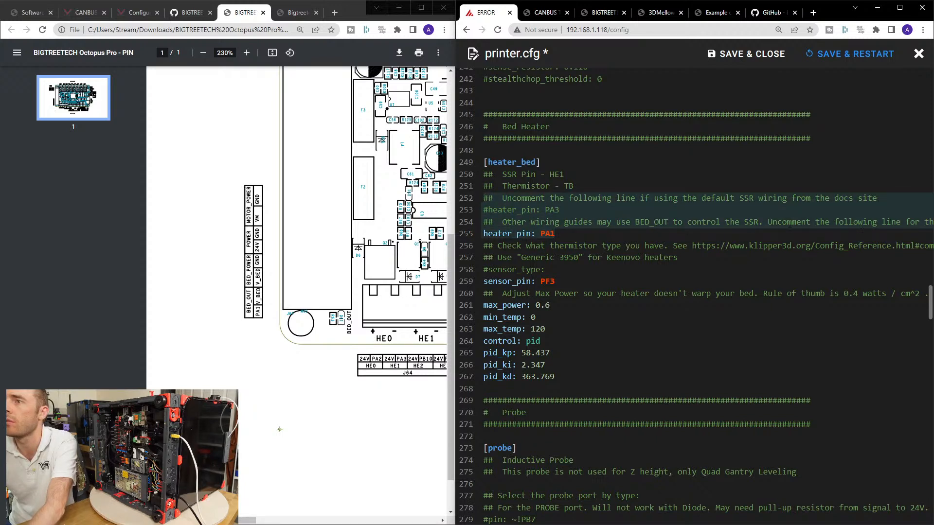
left_click_drag(482, 234, 479, 199)
key("Delete")
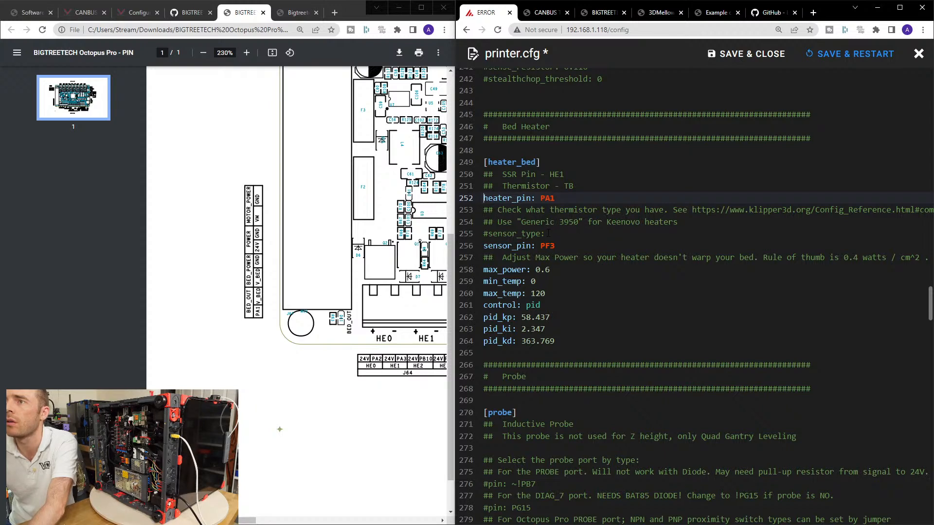
Uncomment the sensor_type line in [heater_bed] and set it to Generic 3950.
left_click_drag(579, 222, 520, 222)
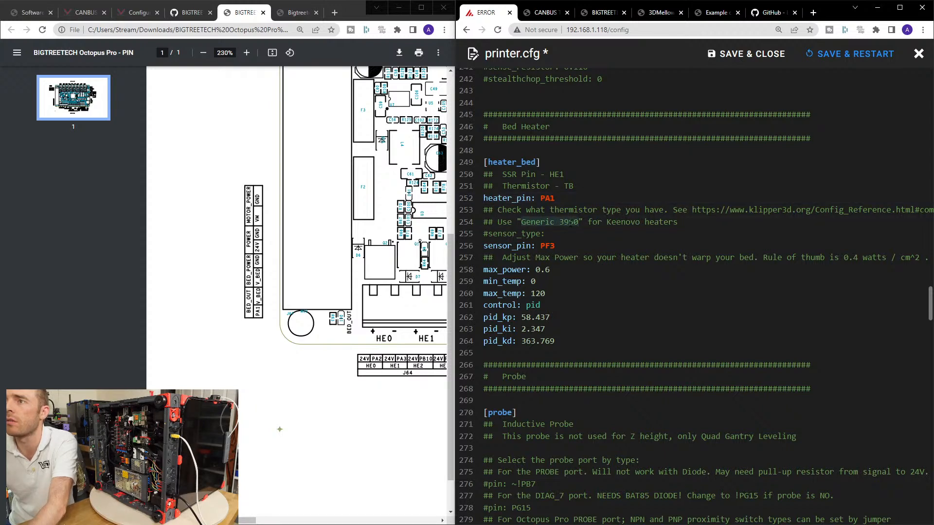
key("ctrl+c")
left_click(569, 234)
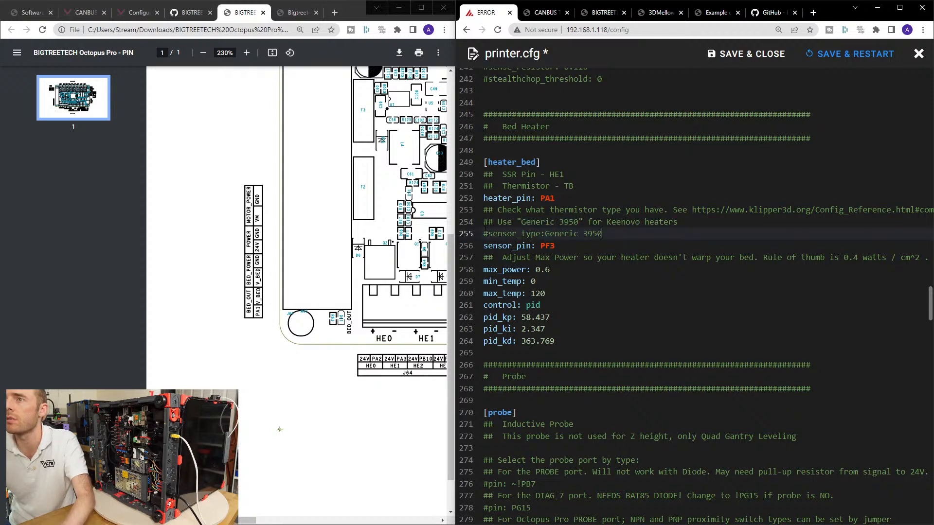
key("ctrl+v")
key("Home")
key("Delete")
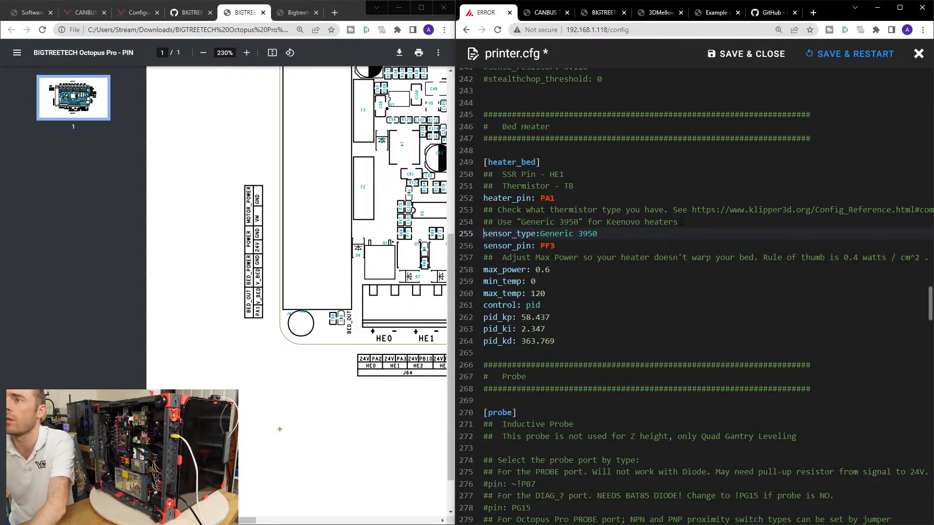
Set max_power in [heater_bed] to 1.0.
left_click(563, 245)
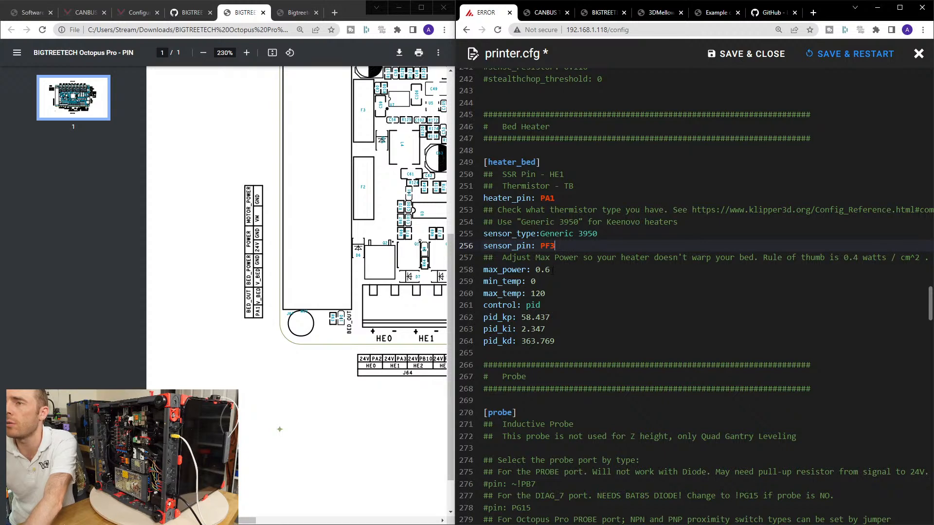
left_click(549, 269)
key("BackSpace")
type("6")
key("BackSpace")
key("BackSpace")
key("BackSpace")
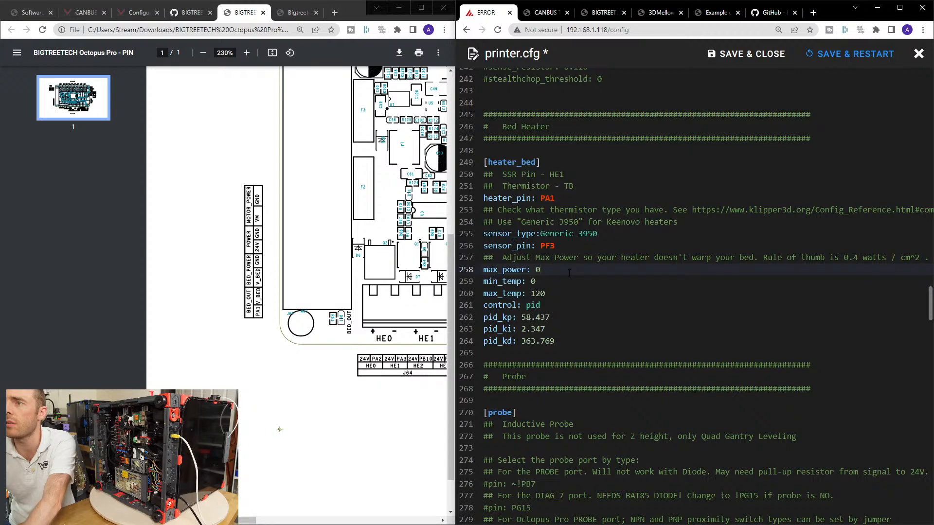
type("100")
left_click(560, 275)
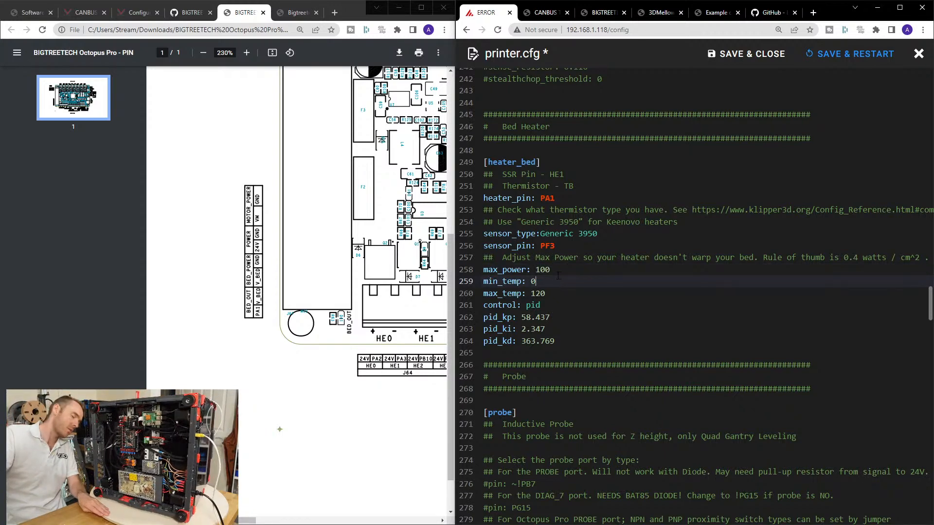
left_click(550, 270)
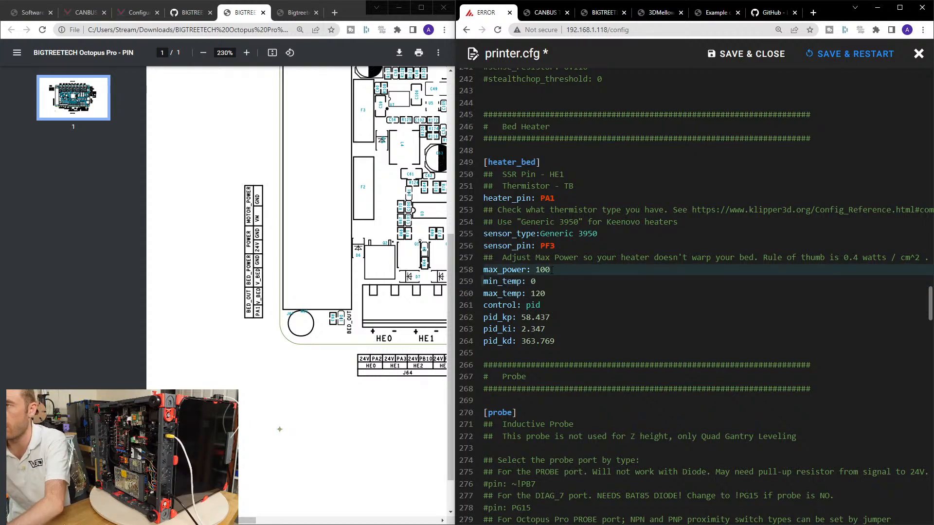
type("1.0")
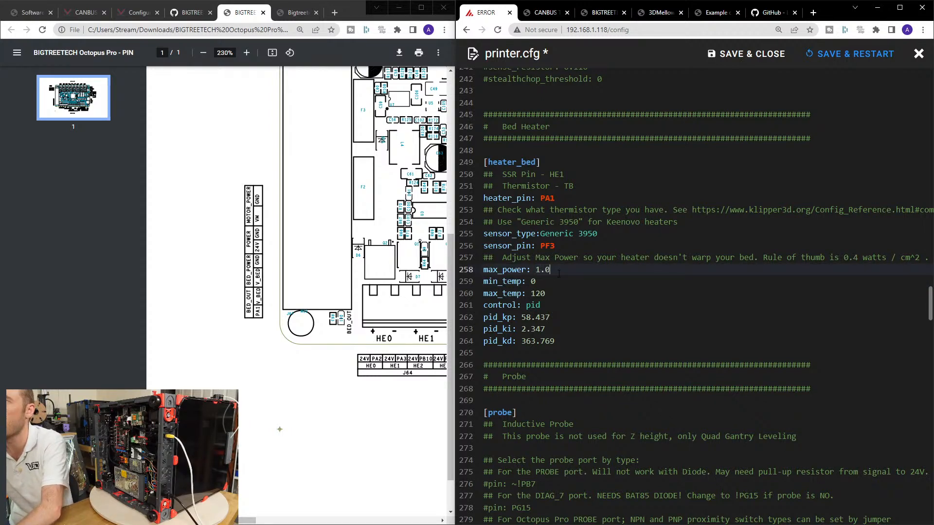
key("Down")
key("Down")
key("Down")
key("Down")
key("Down")
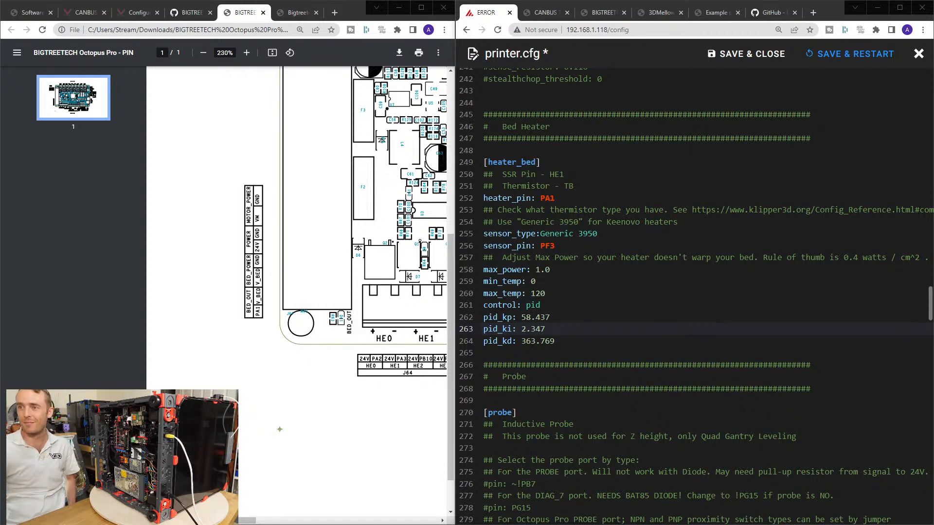
scroll(647, 353, "down", 4)
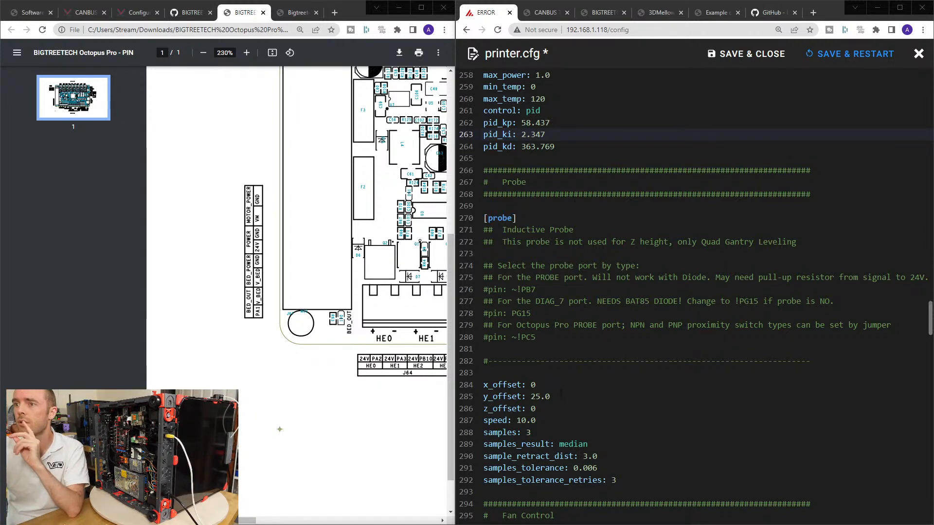
left_click(553, 387)
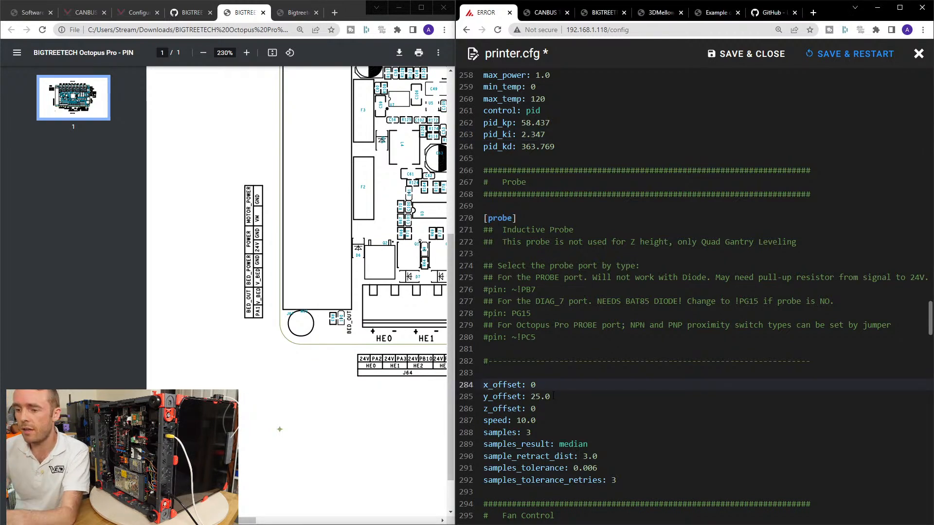
type("#")
key("Down")
type("#")
key("Down")
type("#")
key("Down")
type("#")
key("Down")
type("#")
key("Down")
key("Up")
key("BackSpace")
key("Up")
key("Delete")
key("Up")
key("Delete")
key("Up")
key("Delete")
key("Up")
key("Delete")
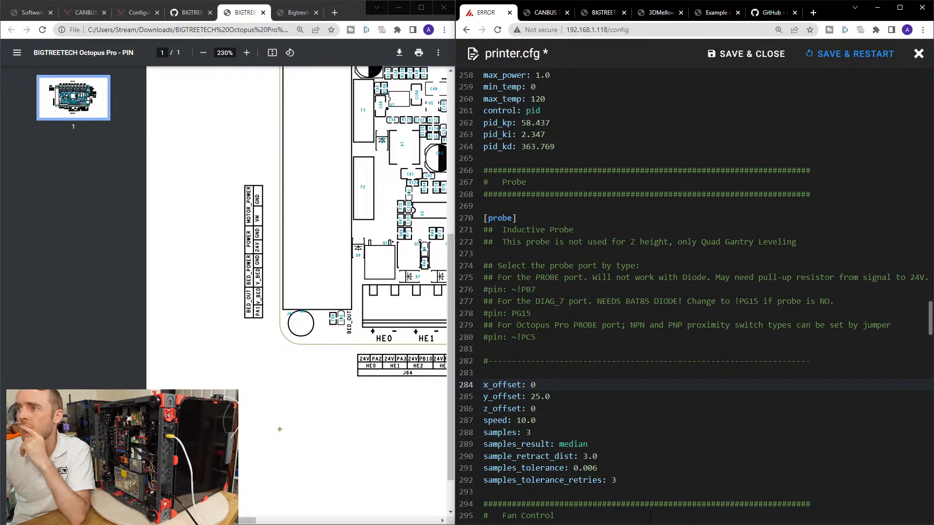
Read through the probe port pin options under [probe], and save and close printer.cfg.
left_click(701, 326)
scroll(707, 334, "right", 2)
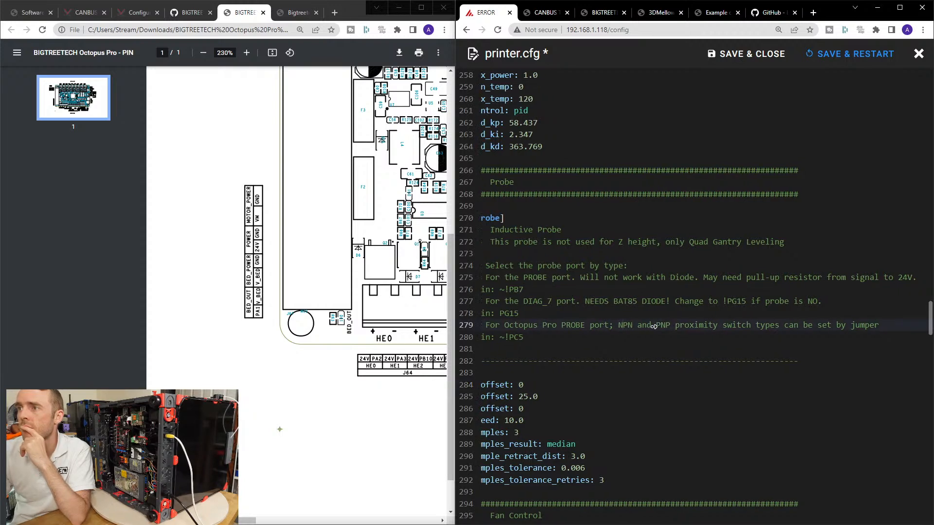
left_click(708, 335)
scroll(707, 334, "left", 2)
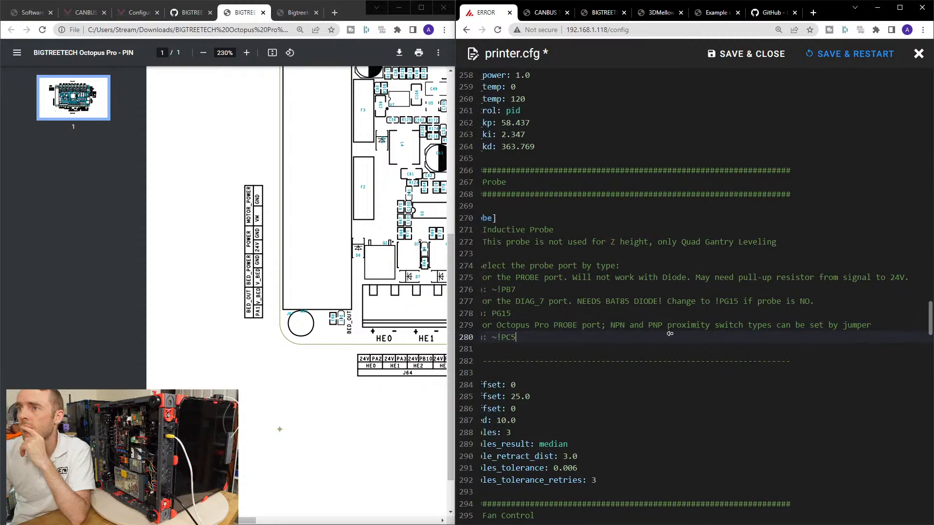
left_click(603, 313)
left_click(630, 325)
left_click(726, 331)
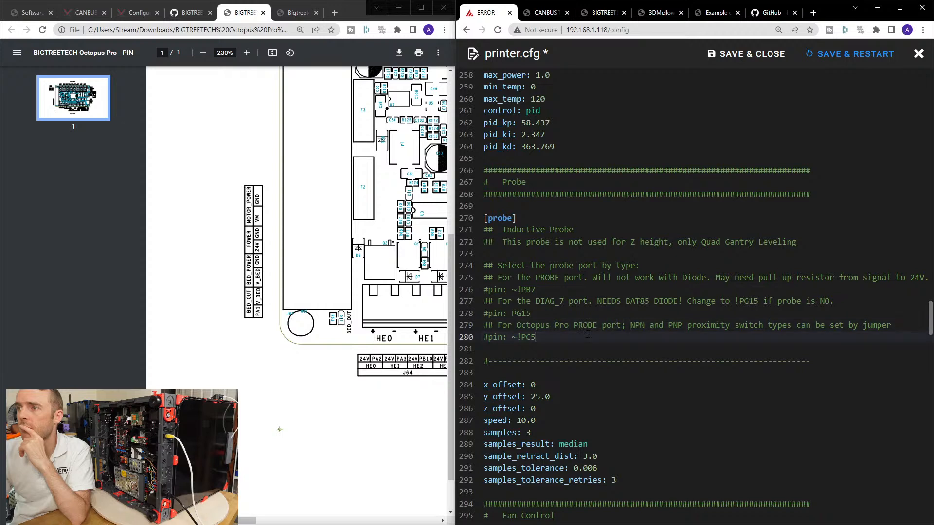
left_click(726, 330)
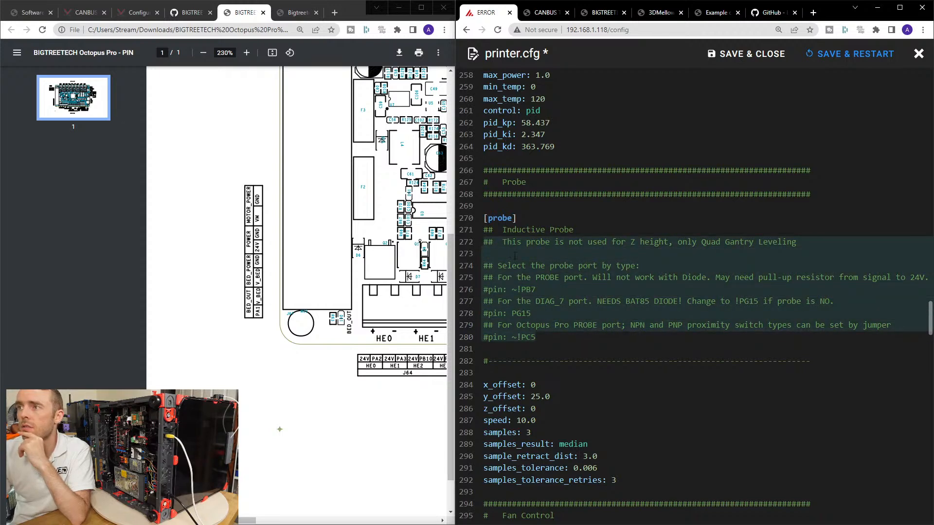
left_click(486, 253)
left_click(742, 54)
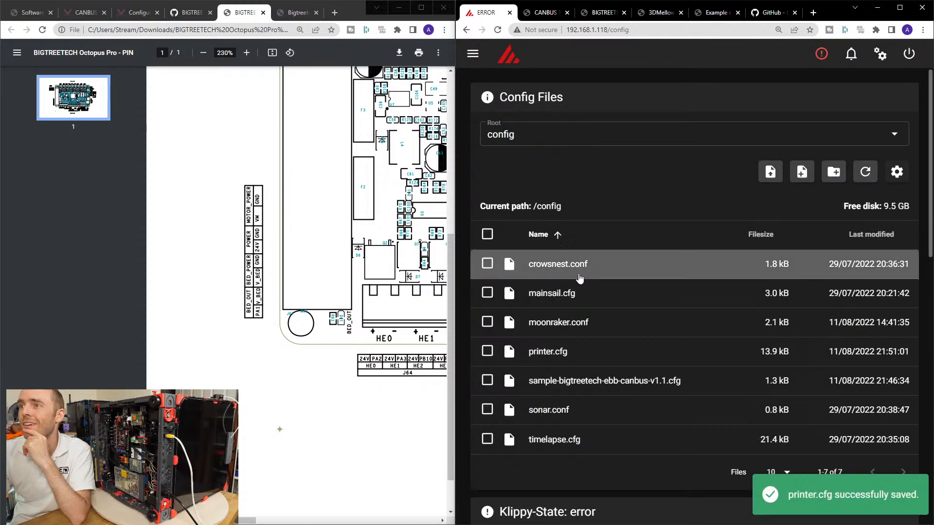
Check sample-bigtreetech-ebb-canbus-v1.1.cfg for probe settings, and reopen printer.cfg at the [probe] section.
left_click(589, 381)
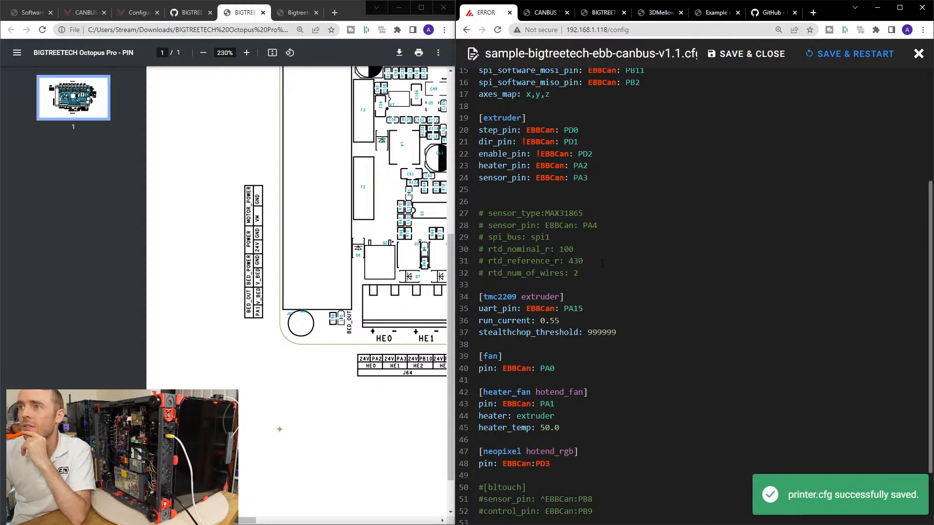
scroll(563, 416, "down", 2)
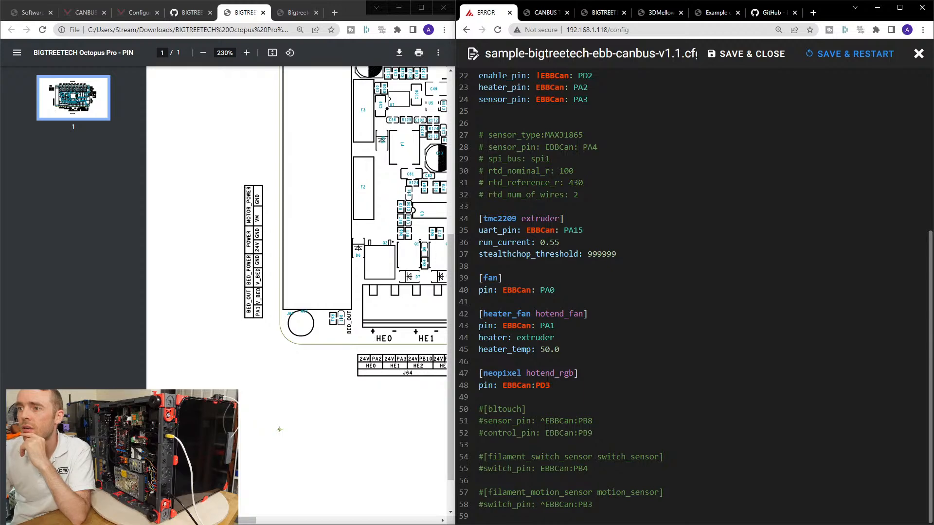
left_click(919, 54)
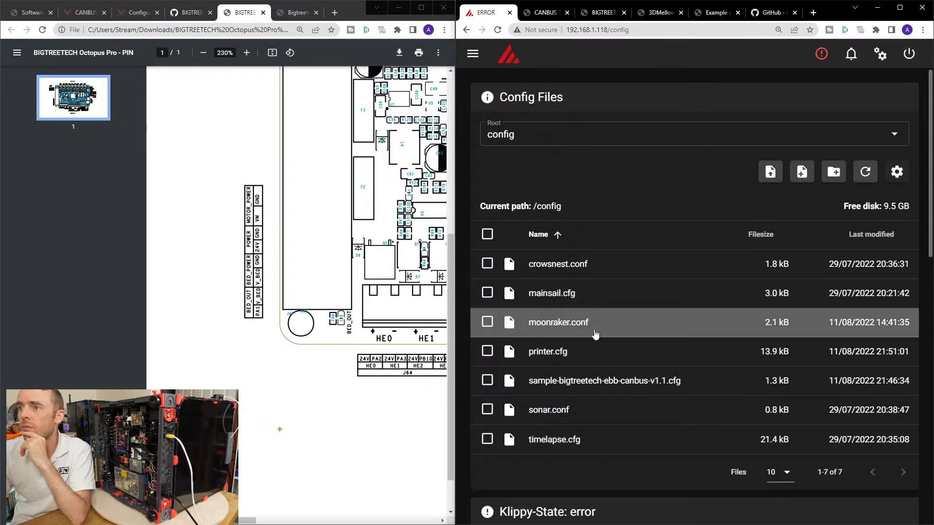
left_click(559, 352)
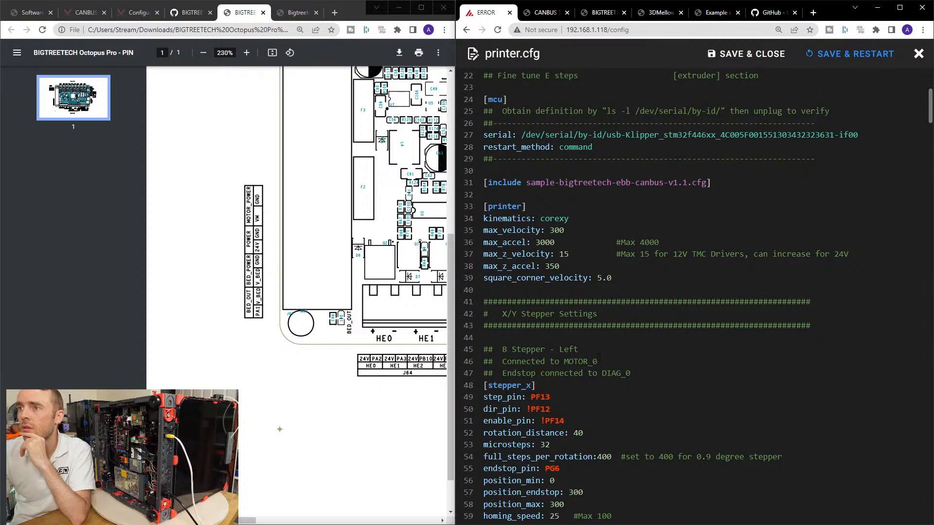
scroll(597, 358, "down", 20)
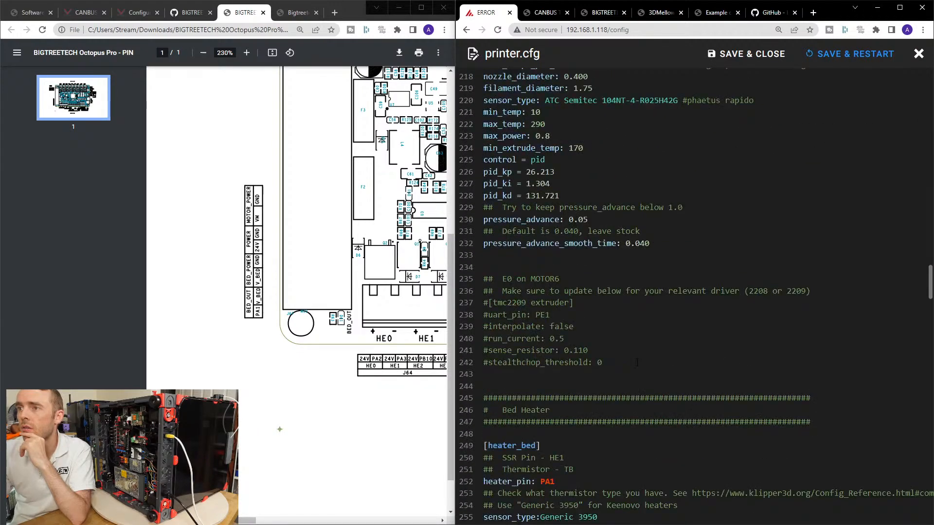
scroll(636, 363, "down", 8)
double_click(499, 307)
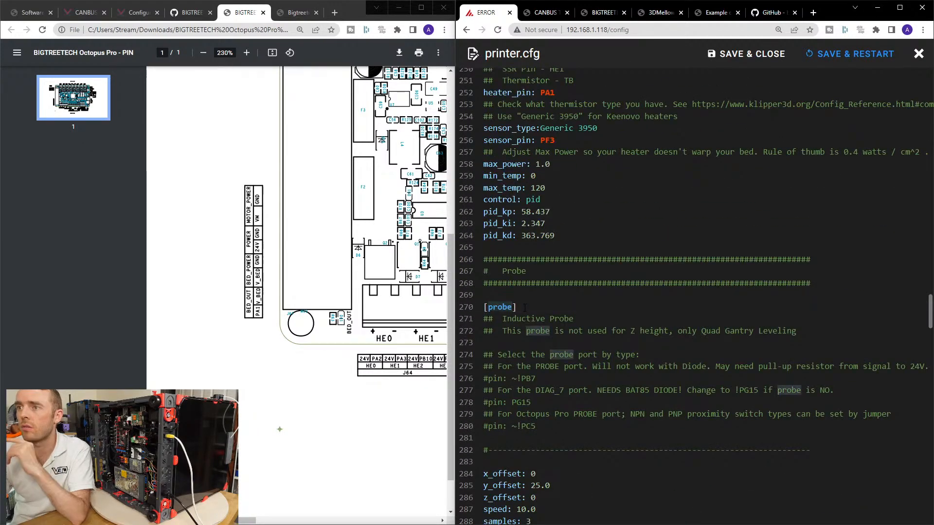
Find the [probe] section in the Klipper Configuration reference.
left_click(288, 3)
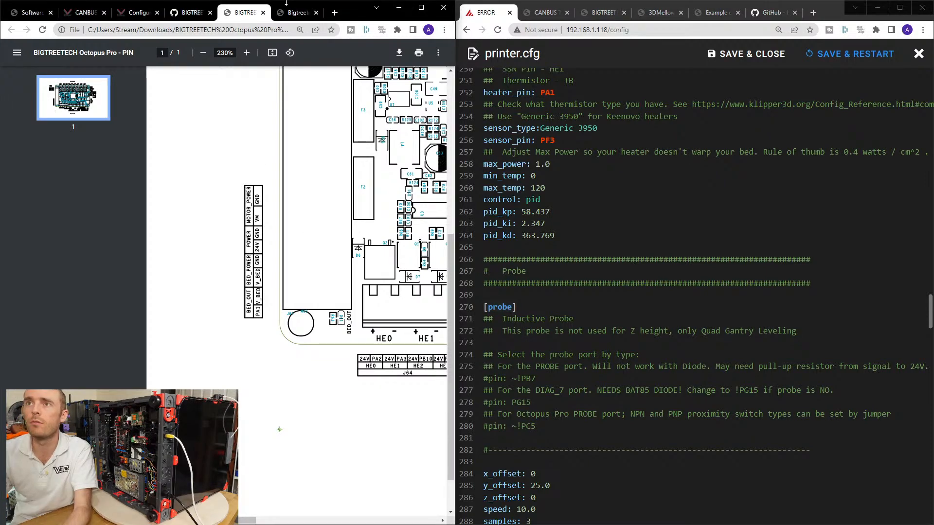
left_click(295, 12)
left_click(244, 12)
left_click(192, 12)
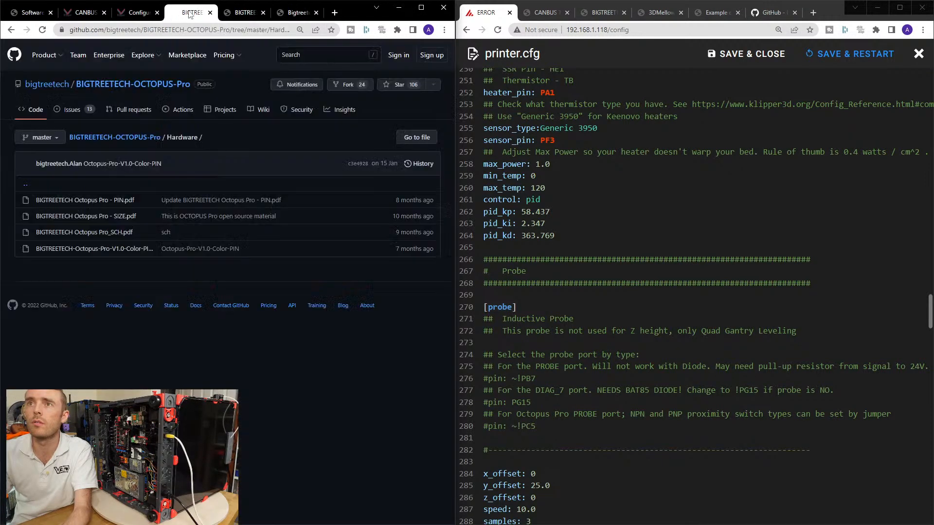
left_click(140, 13)
left_click(93, 13)
left_click(134, 13)
key("ctrl+f")
type("[probe]")
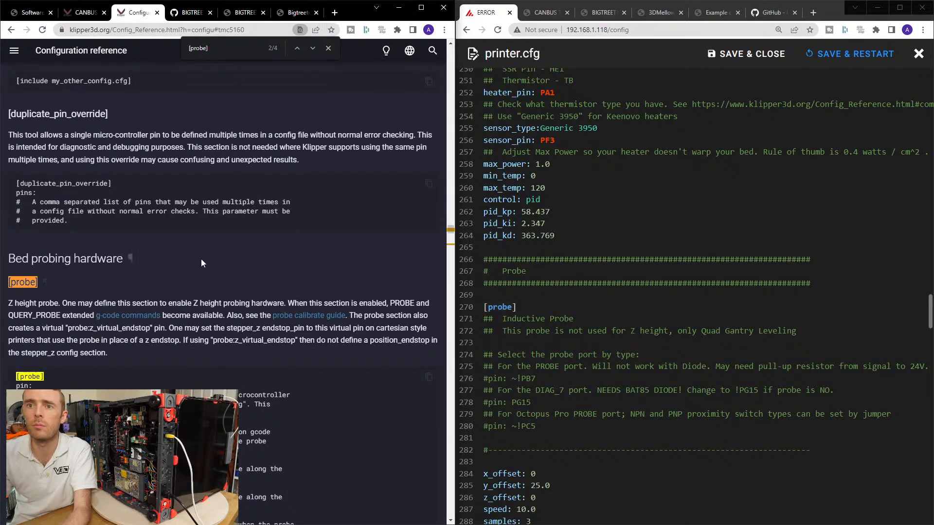
Search the Configuration reference for pinda and return to the description of the [probe] parameters.
scroll(202, 260, "down", 4)
key("ctrl+f")
type("pinda")
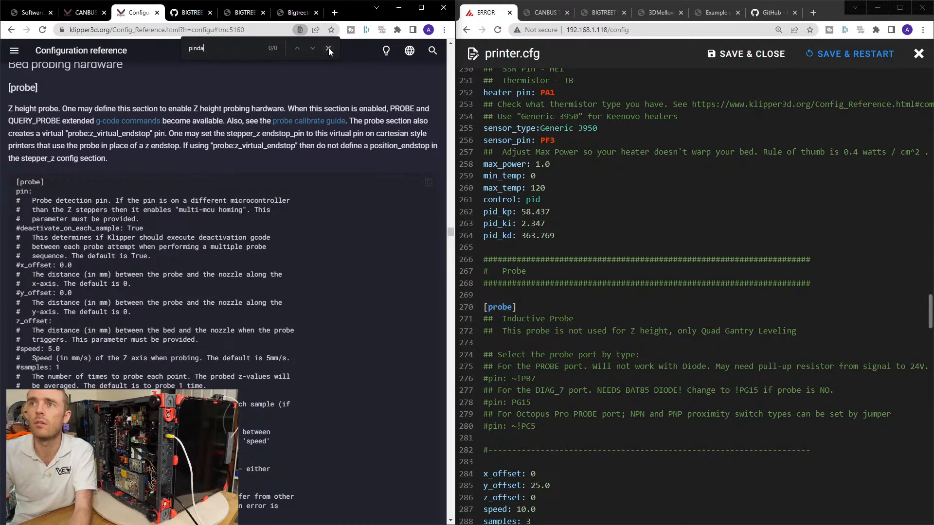
key("Escape")
scroll(127, 180, "up", 1)
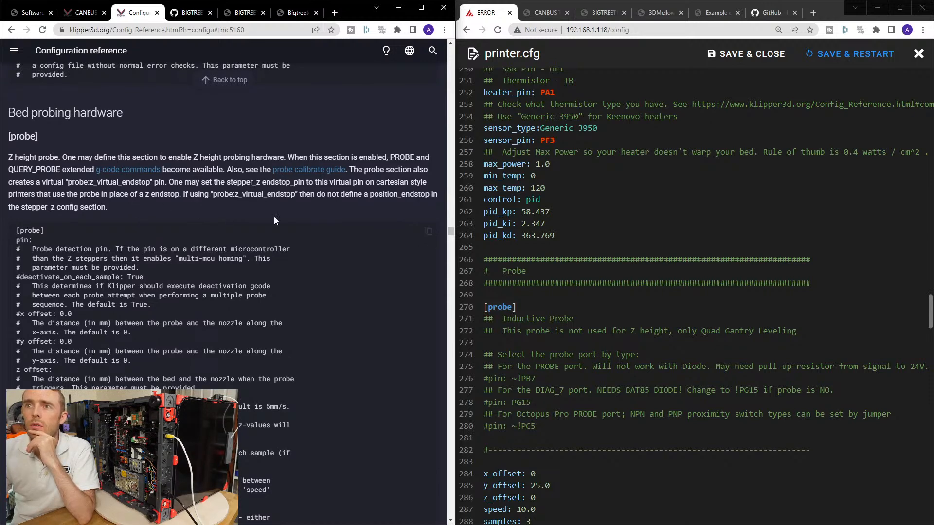
Copy the [probe] header from printer.cfg into sample-bigtreetech-ebb-canbus-v1.1.cfg, directly above the commented [bltouch] section.
left_click(591, 436)
left_click_drag(516, 307, 482, 306)
key("ctrl+c")
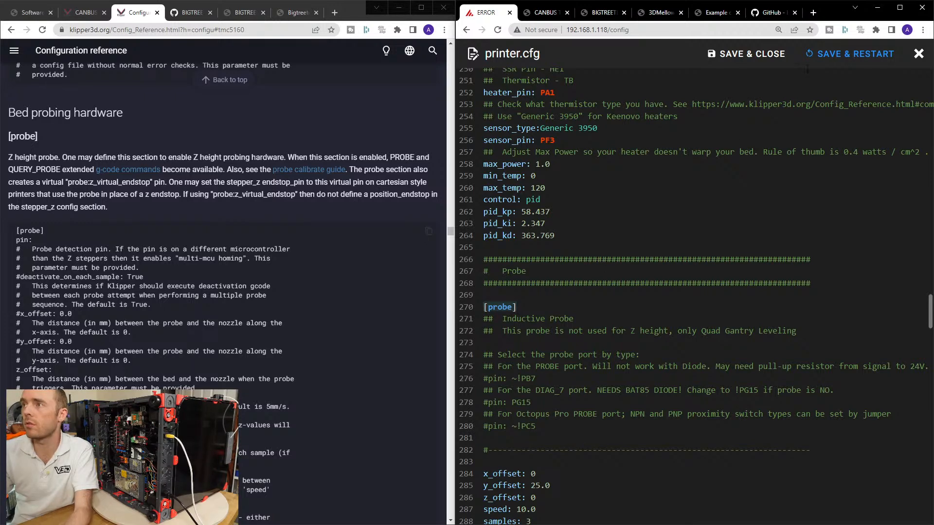
left_click(918, 54)
left_click(582, 384)
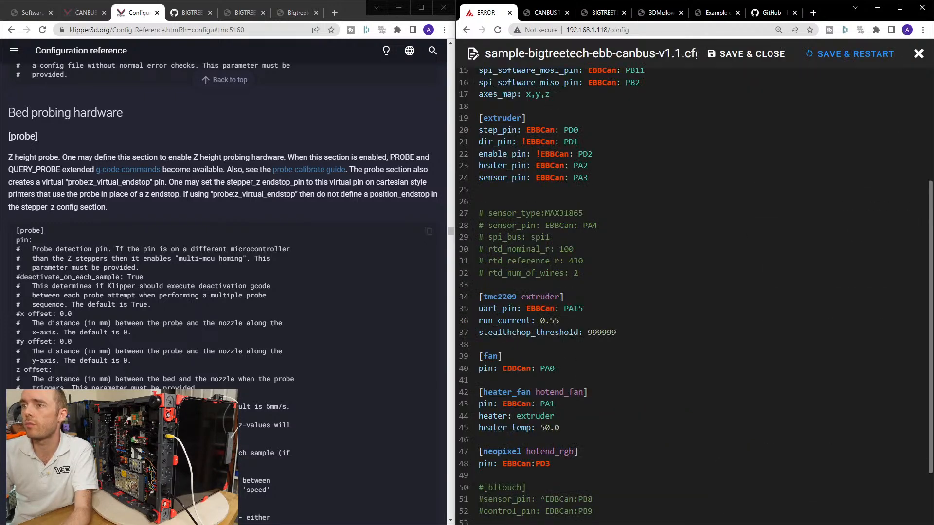
scroll(565, 337, "down", 2)
left_click(573, 394)
key("Return")
key("ctrl+v")
key("Return")
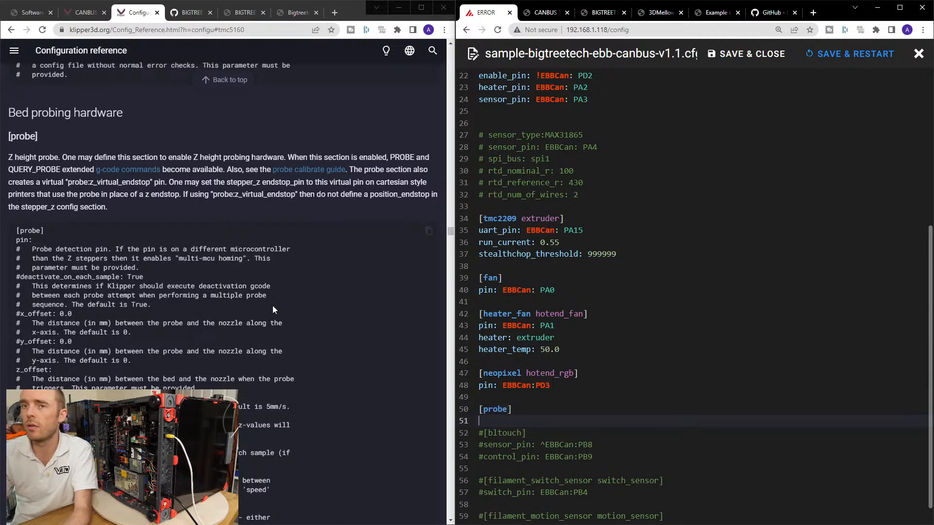
Copy the pin: parameter from the Configuration reference into the new [probe] section, and save and close the EBB file.
double_click(24, 240)
key("ctrl+c")
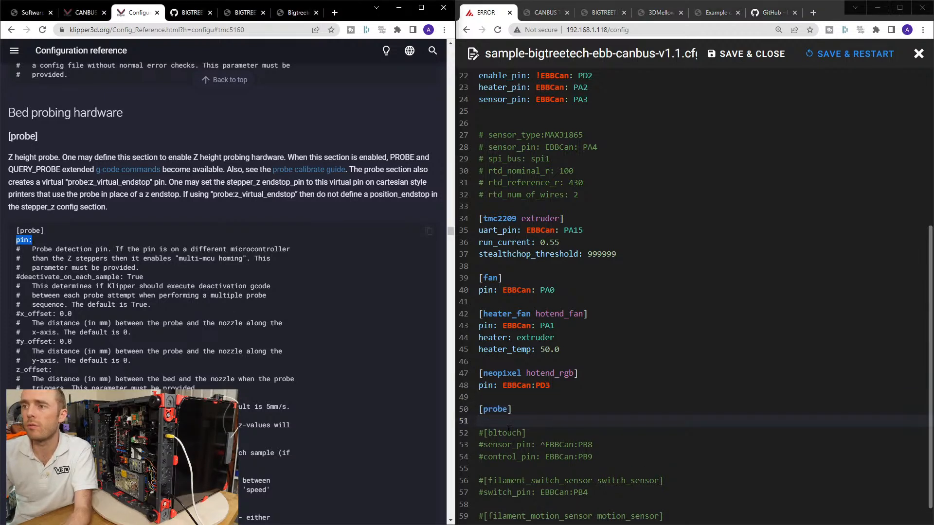
left_click(530, 420)
key("ctrl+v")
key("Return")
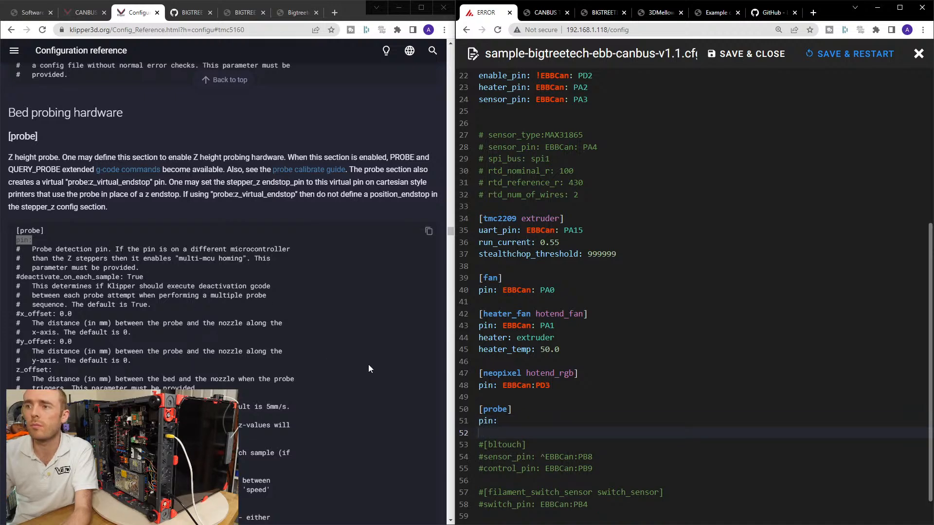
left_click(725, 55)
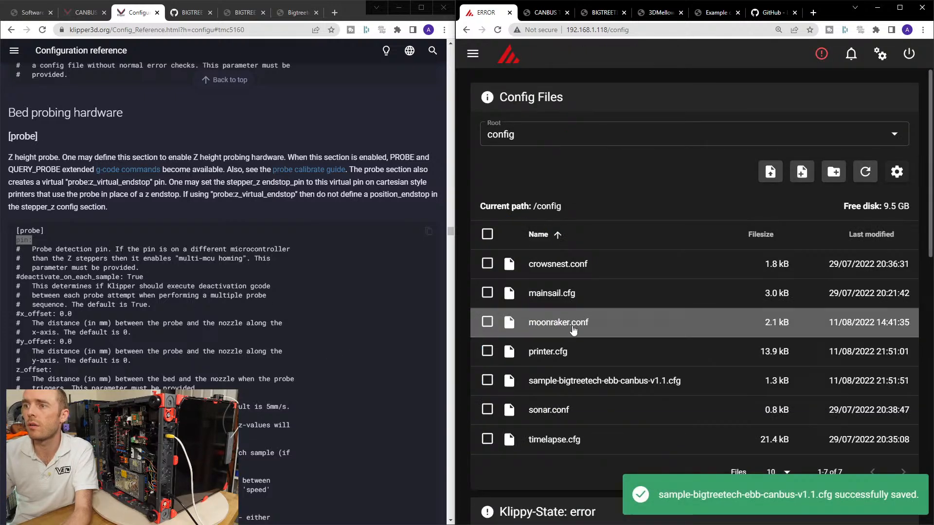
left_click(559, 380)
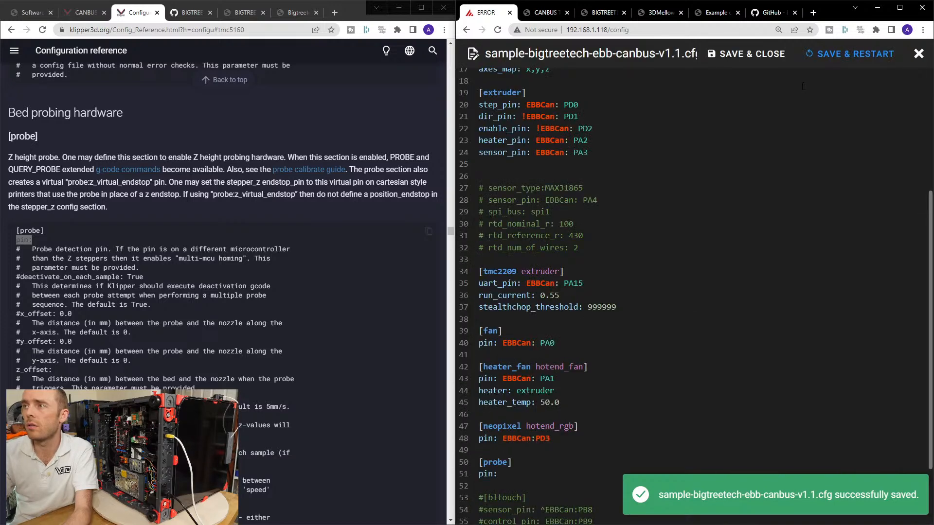
left_click(758, 57)
Open printer.cfg and search for probe to locate its [probe] section.
left_click(559, 351)
scroll(563, 370, "down", 20)
key("ctrl+f")
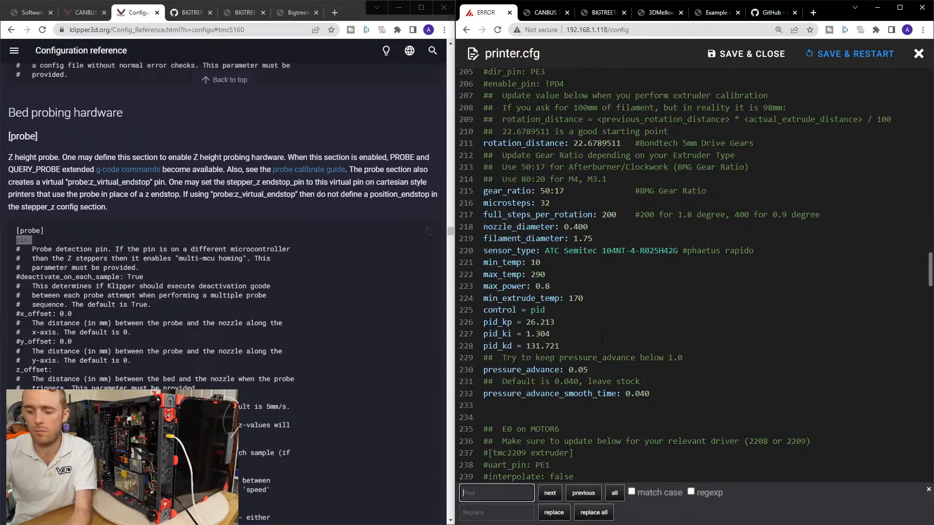
key("ctrl+v")
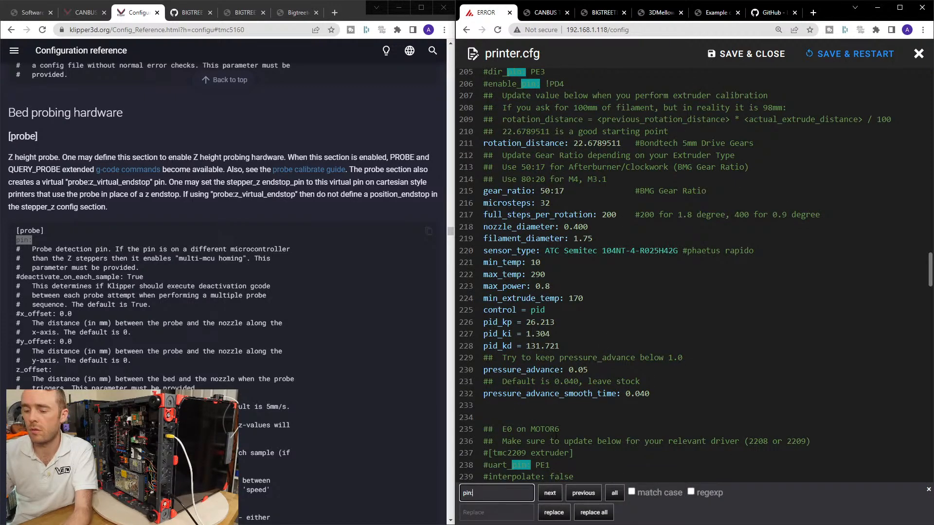
key("BackSpace")
key("BackSpace")
key("BackSpace")
key("BackSpace")
type("probe")
left_click(550, 493)
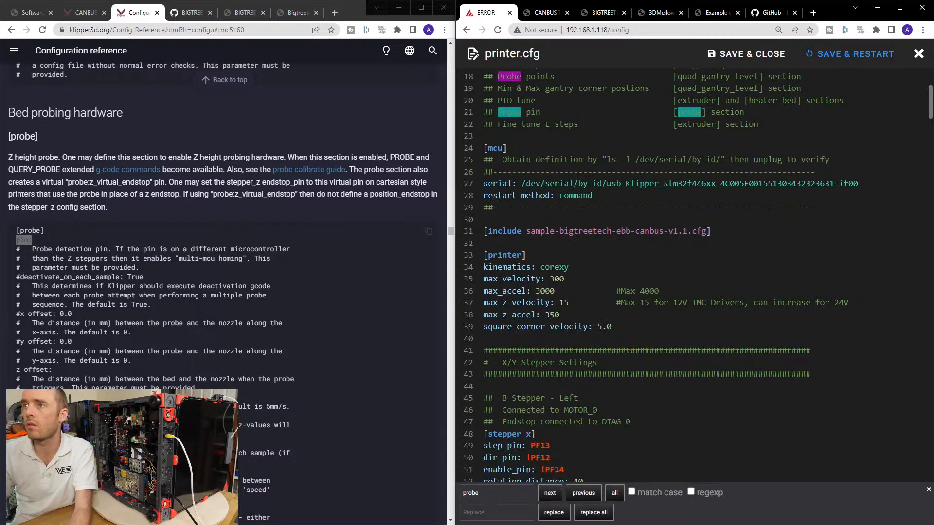
left_click(555, 498)
left_click(555, 498)
left_click(555, 498)
scroll(546, 276, "down", 5)
scroll(493, 236, "down", 3)
Review the [probe] section in printer.cfg, including its commented pin options and the offset and sampling parameters.
left_click_drag(484, 238, 493, 258)
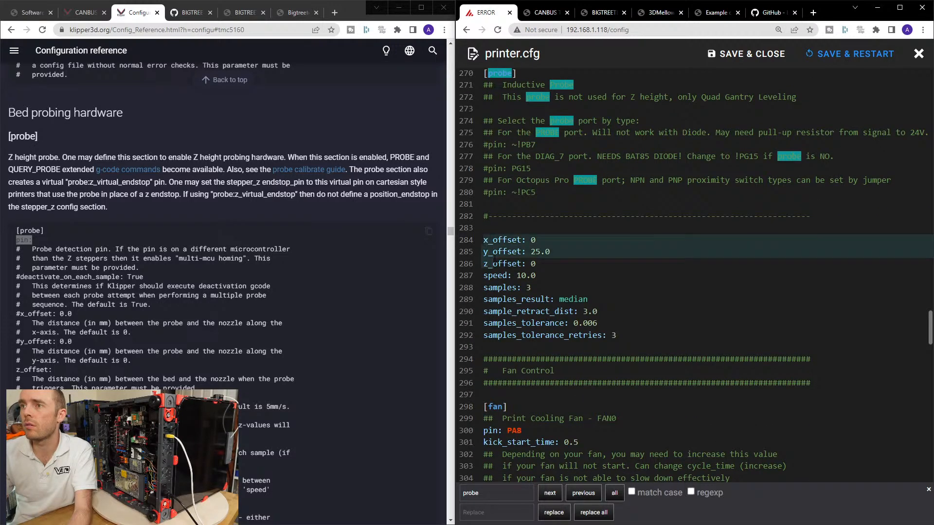
left_click(491, 229)
scroll(491, 229, "up", 3)
left_click(488, 206)
left_click(487, 217)
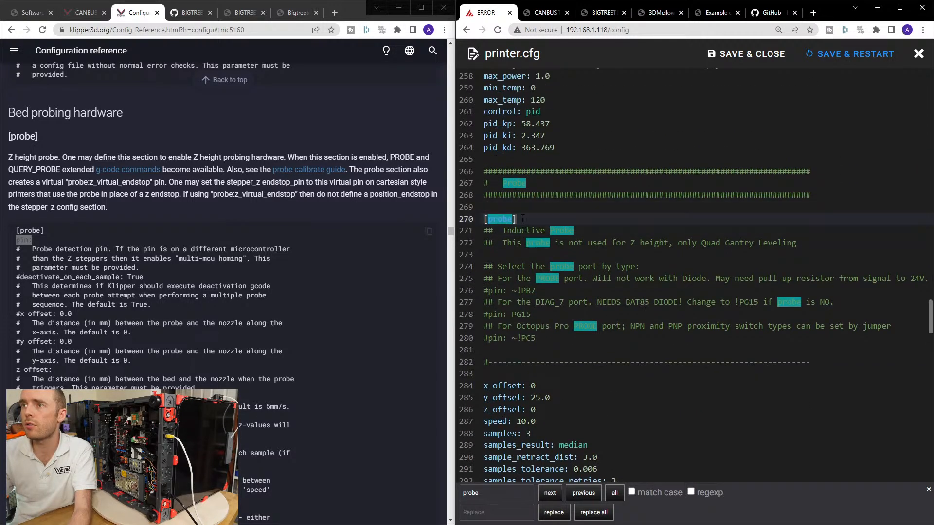
scroll(543, 287, "down", 2)
scroll(543, 288, "down", 2)
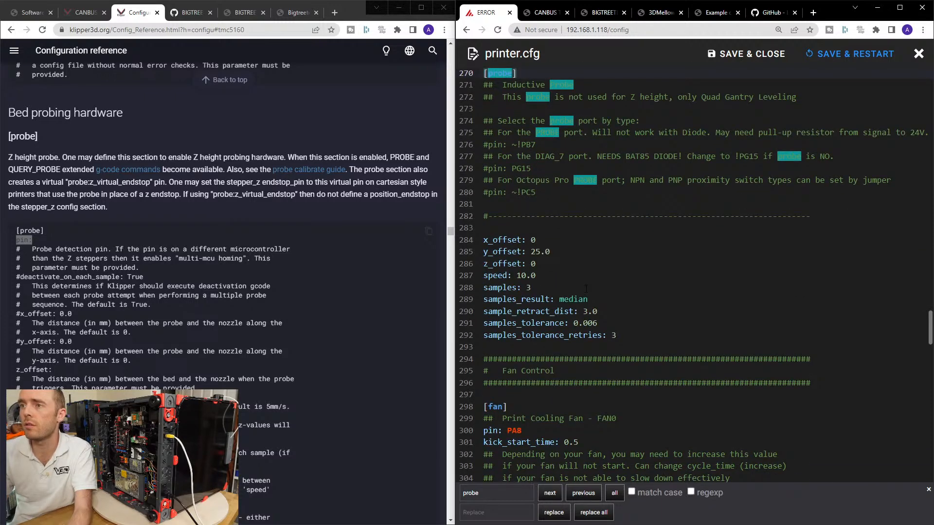
left_click(546, 228)
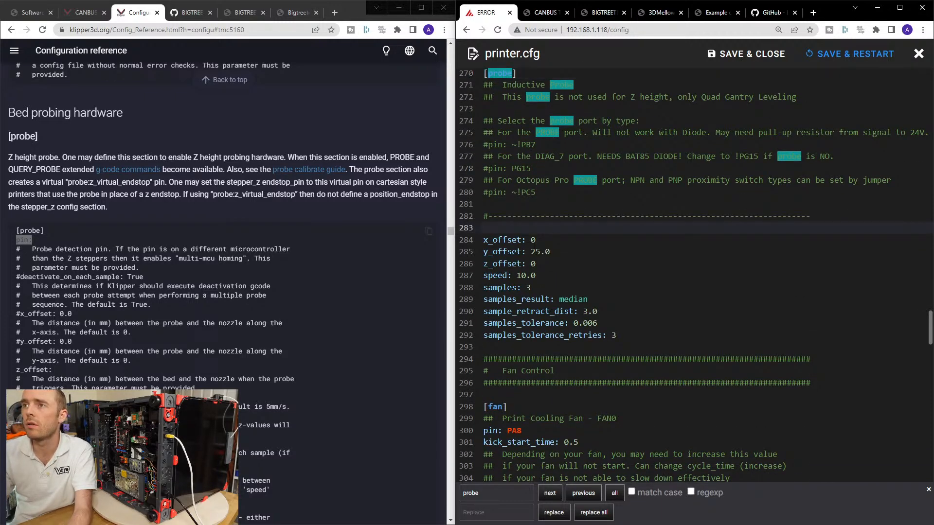
scroll(546, 277, "up", 1)
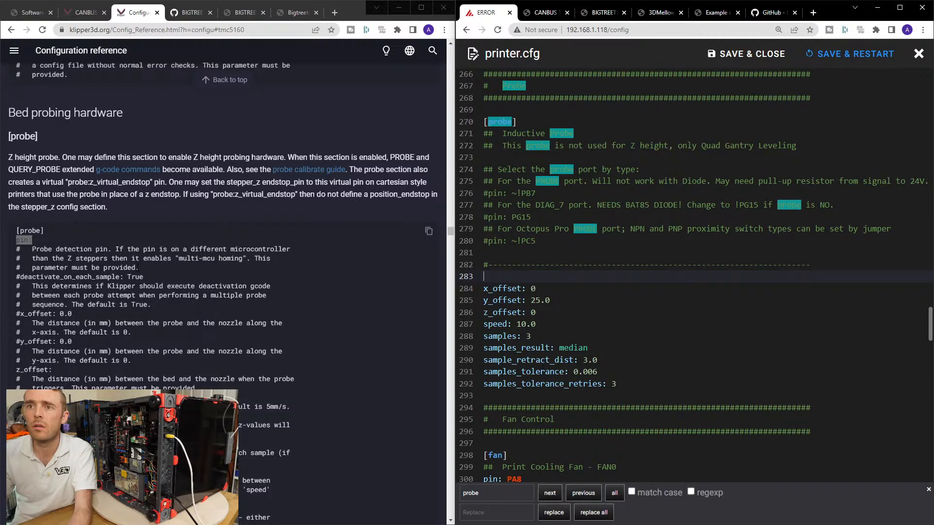
Search the Configuration reference for multi-mcu homing and open the linked Multi-MCU homing document.
left_click_drag(178, 258, 242, 258)
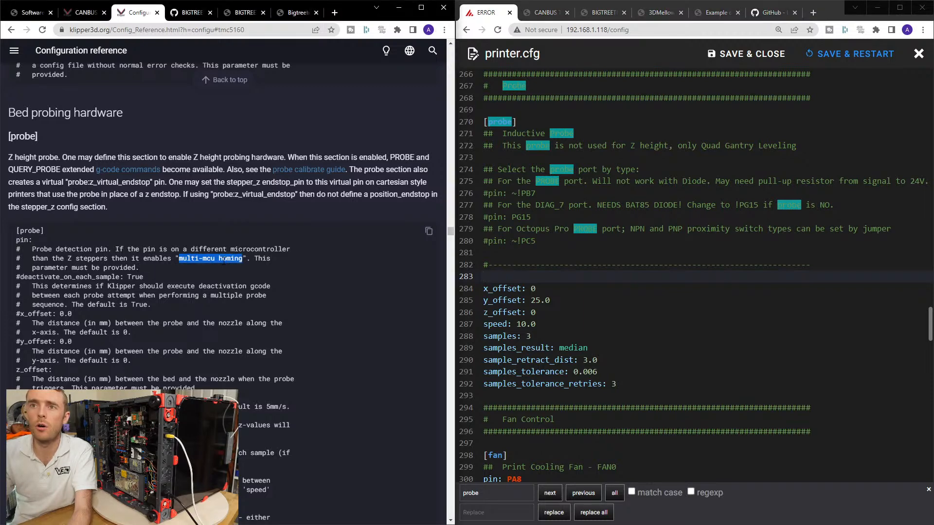
key("ctrl+f")
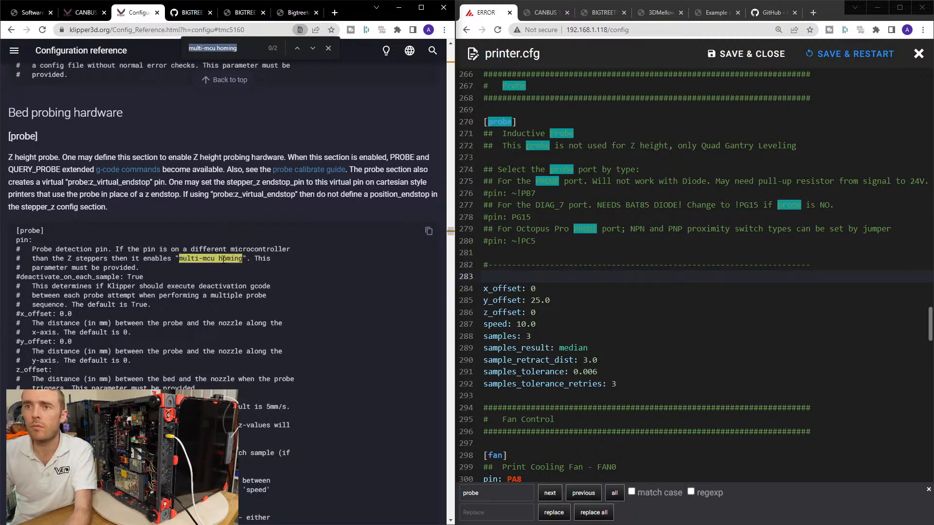
key("Return")
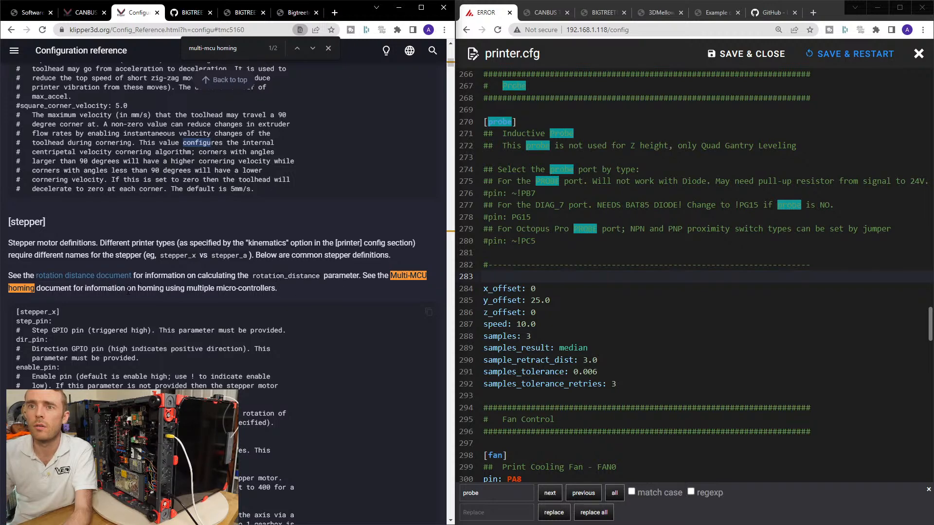
left_click(411, 276)
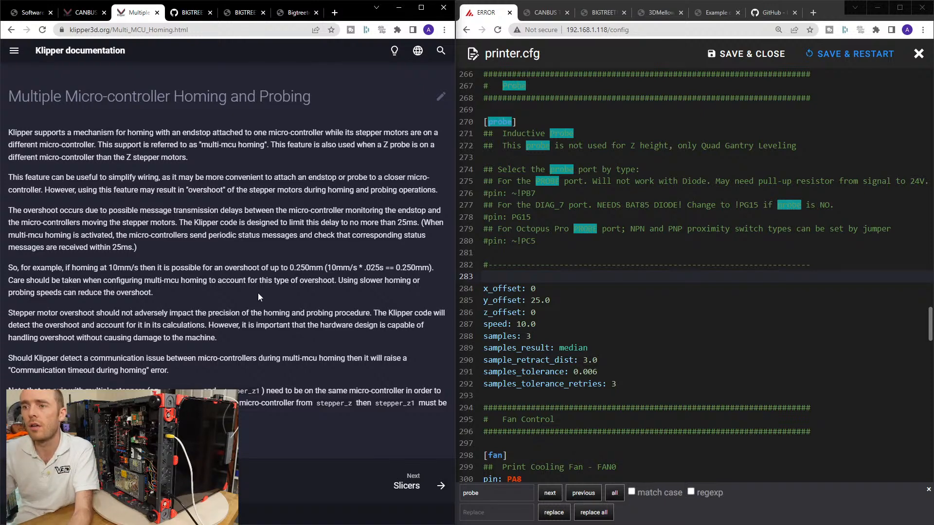
key("alt+Left")
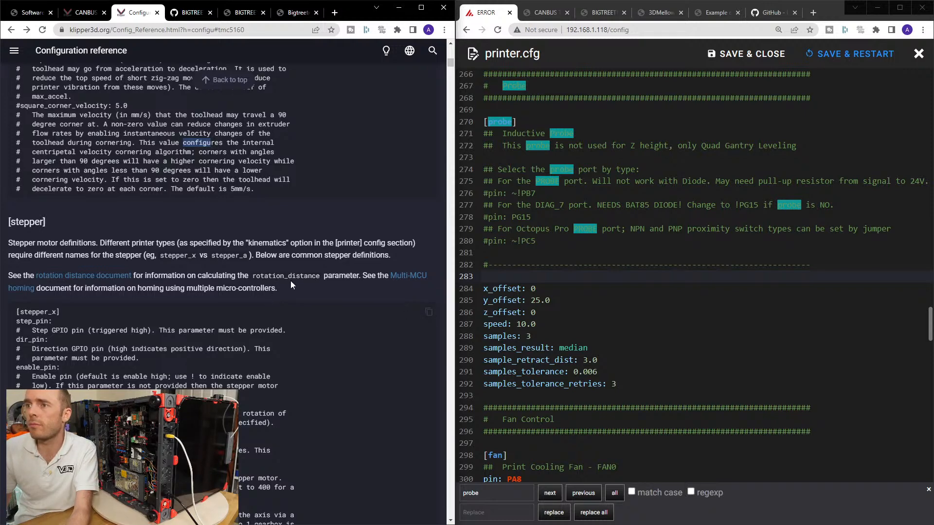
key("End")
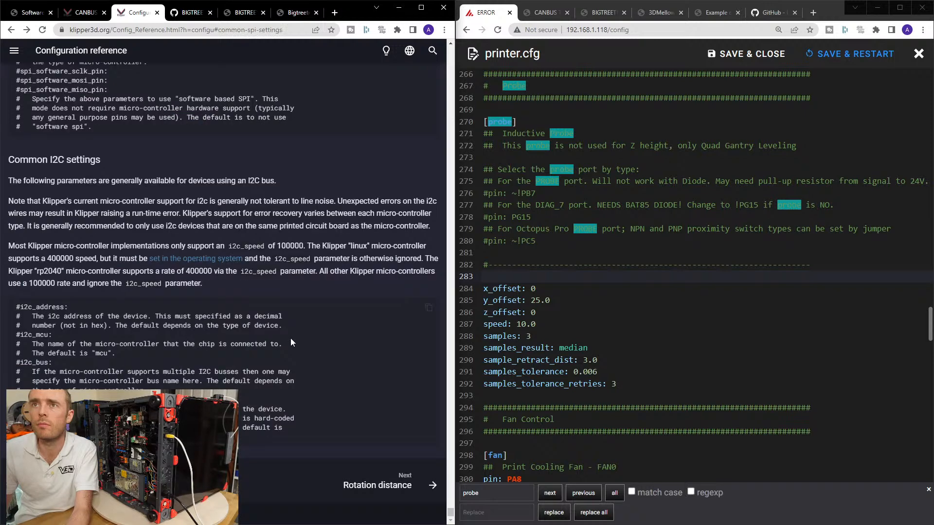
scroll(290, 324, "up", 14)
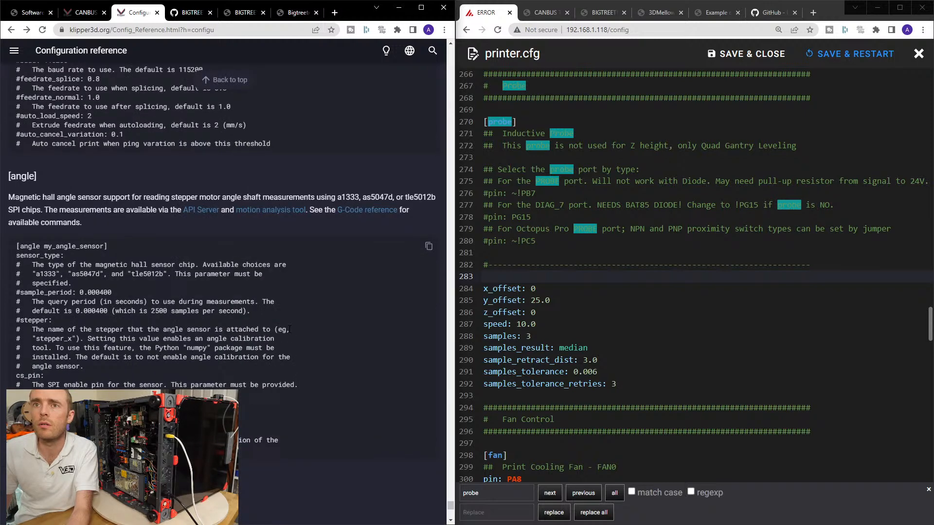
key("alt+Right")
key("alt+Right")
key("alt+Left")
key("alt+Left")
key("alt+Left")
key("alt+Right")
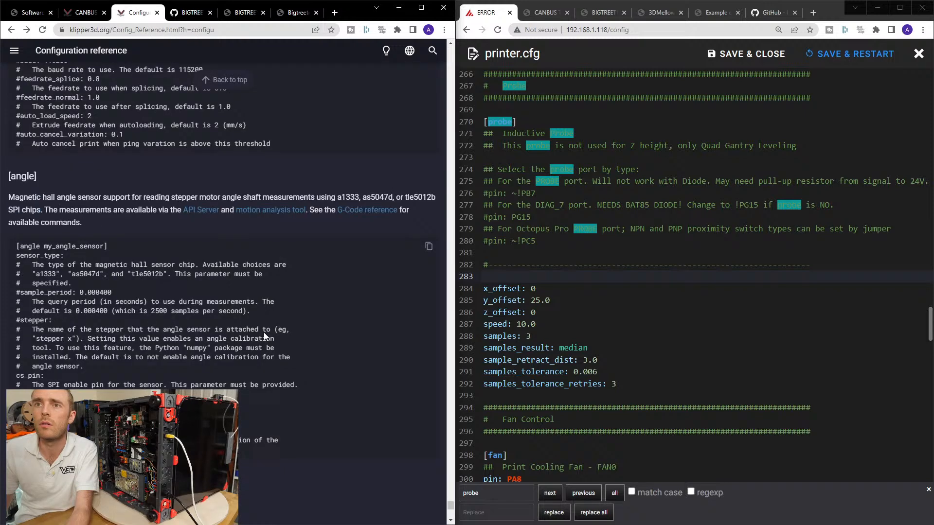
key("alt+Right")
key("alt+Right")
key("alt+Right")
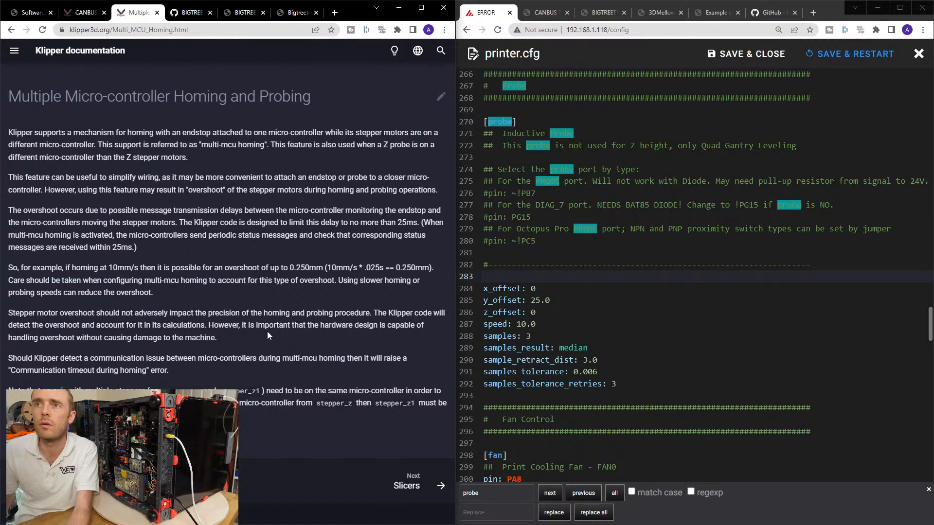
Return to the Configuration reference and search for [probe] to find its parameter description.
key("alt+Left")
scroll(301, 288, "up", 1)
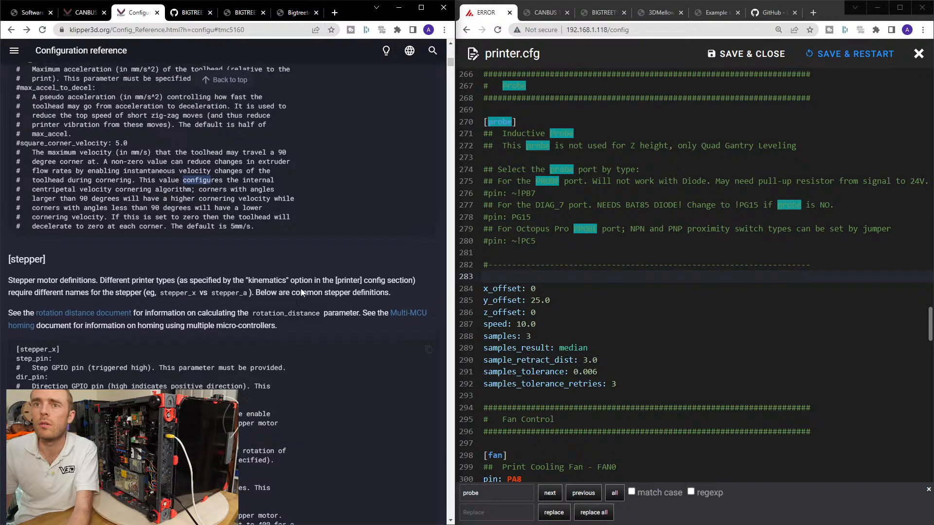
key("ctrl+f")
key("Return")
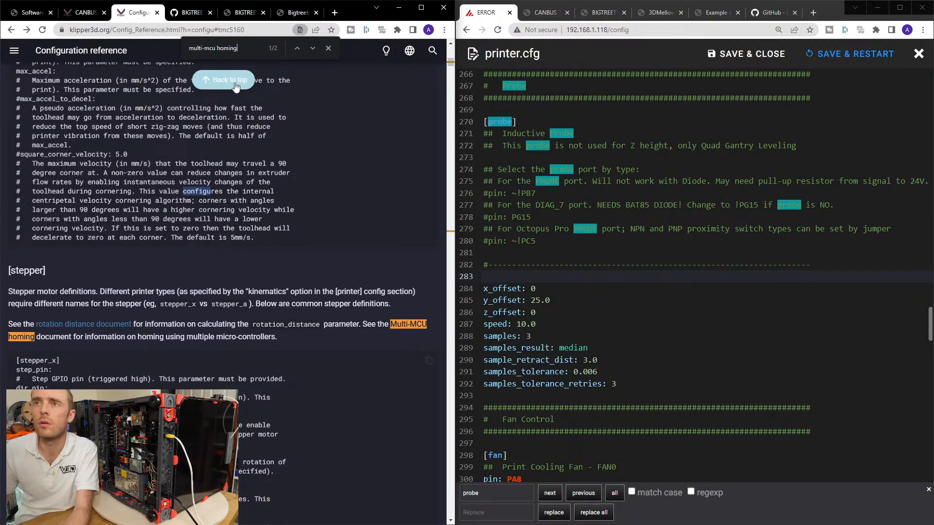
triple_click(233, 54)
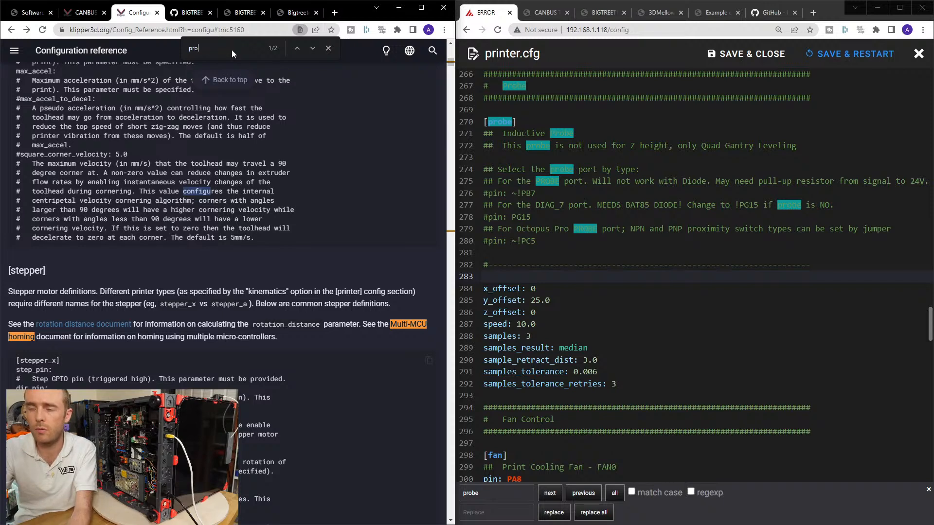
key("BackSpace")
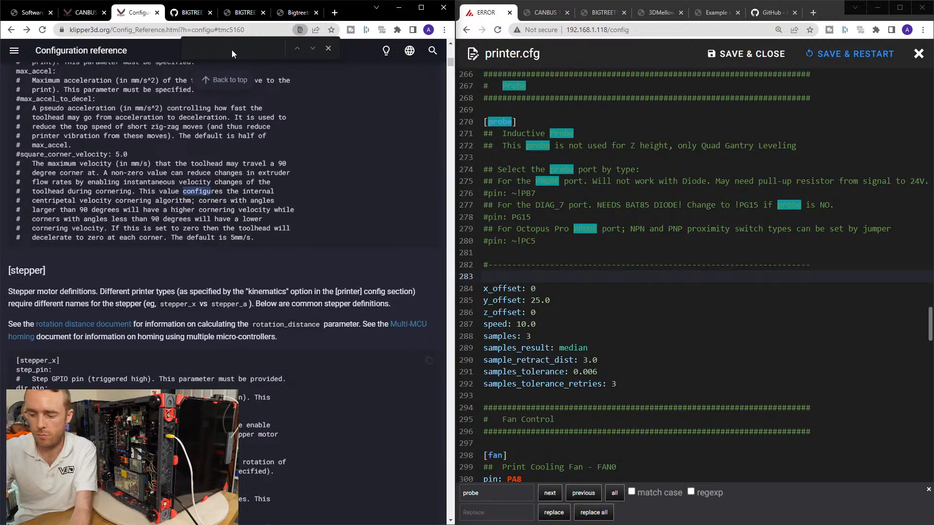
type("[probe")
key("Return")
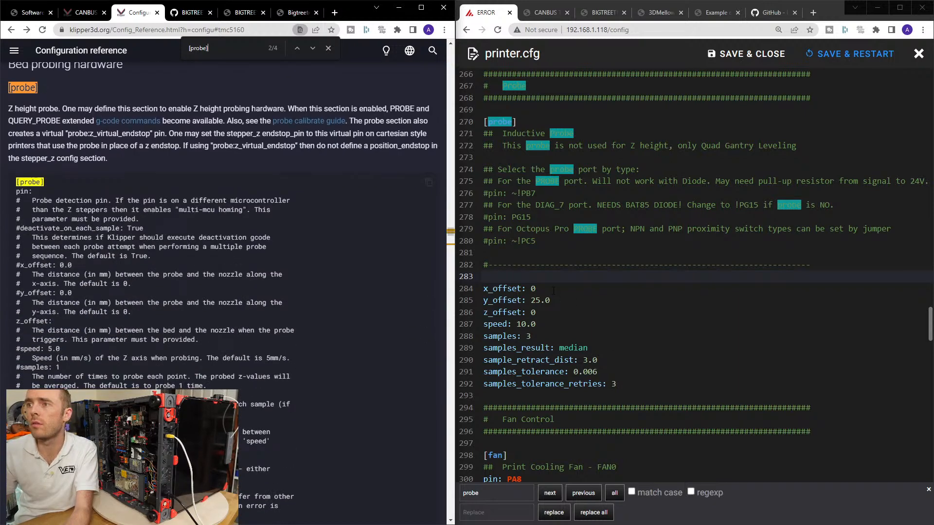
left_click(515, 274)
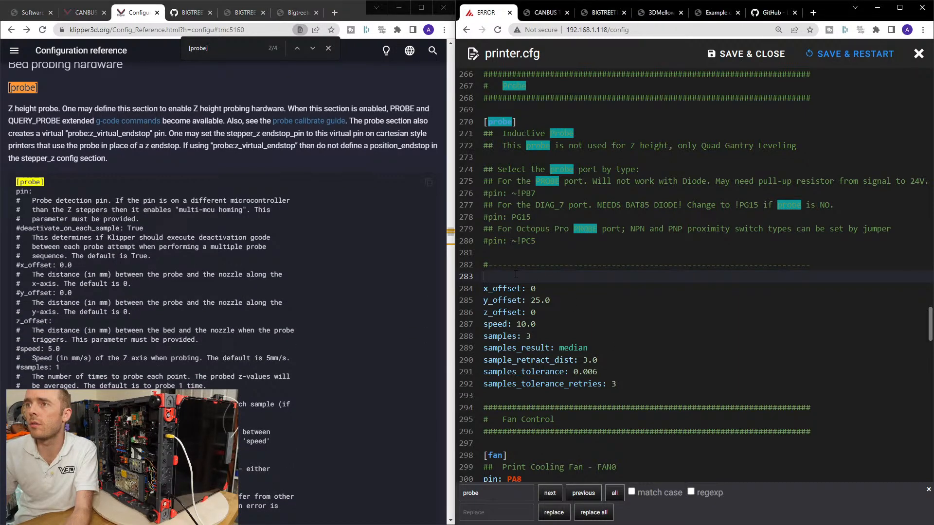
type("pin:")
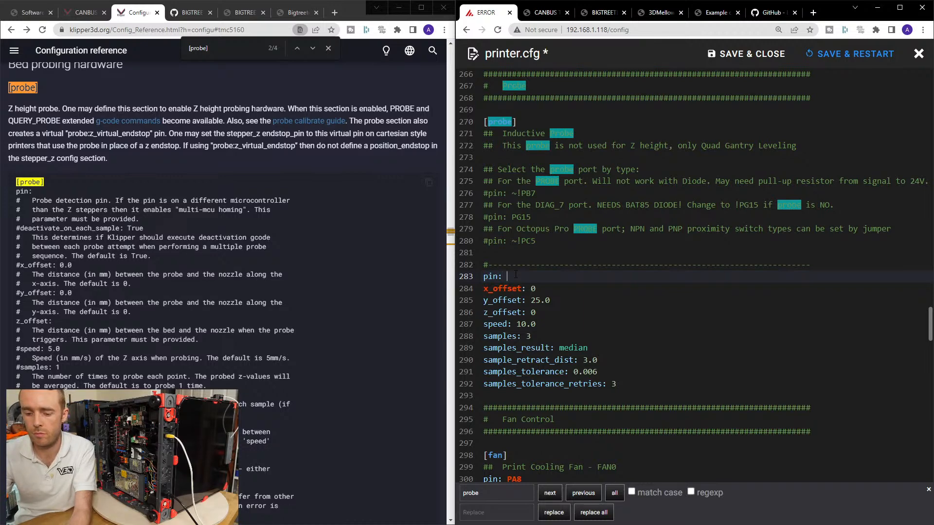
key("BackSpace")
key("BackSpace")
key("BackSpace")
key("BackSpace")
key("BackSpace")
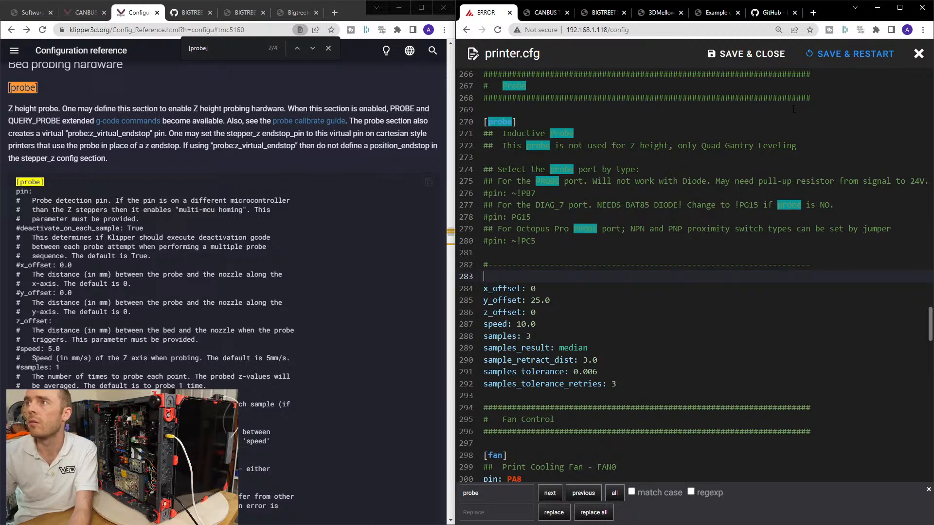
Save and close printer.cfg, and open the new [probe] section in sample-bigtreetech-ebb-canbus-v1.1.cfg.
left_click(733, 54)
left_click(594, 389)
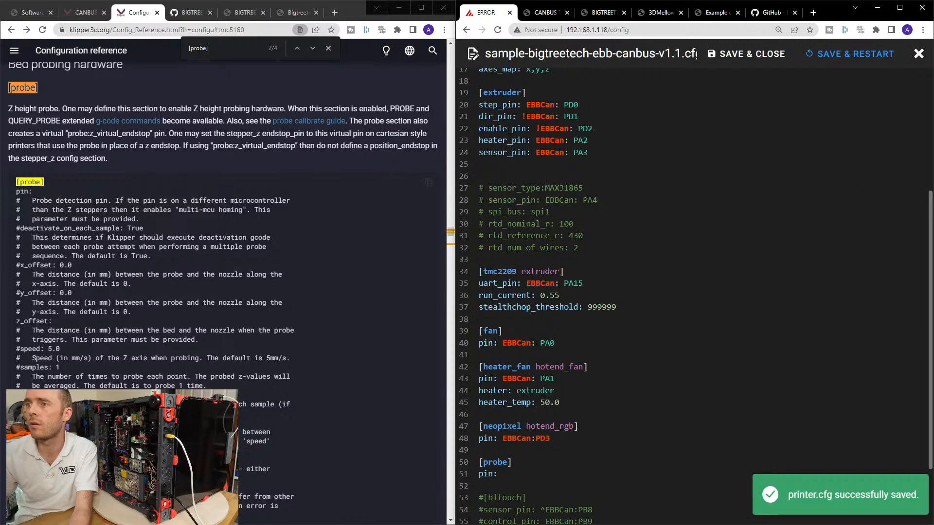
scroll(587, 328, "down", 2)
Enter the EBBCan: prefix for the [probe] pin, and add a space before PD3 in the [neopixel hotend_rgb] pin.
left_click(515, 385)
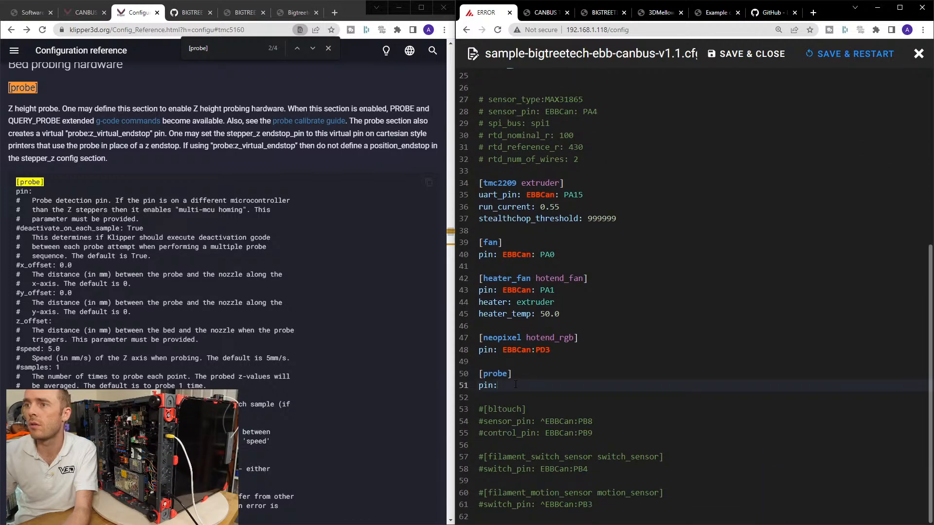
type("EBBCan:")
left_click(535, 351)
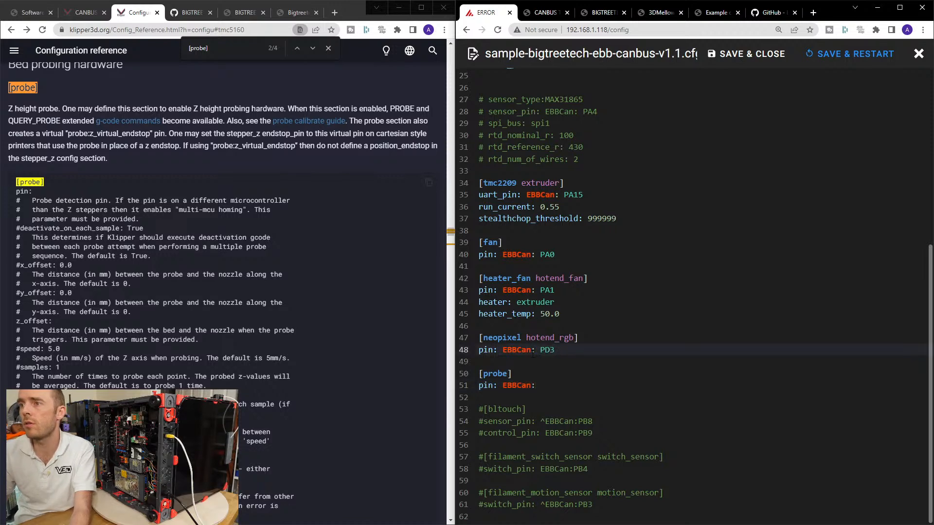
left_click(547, 390)
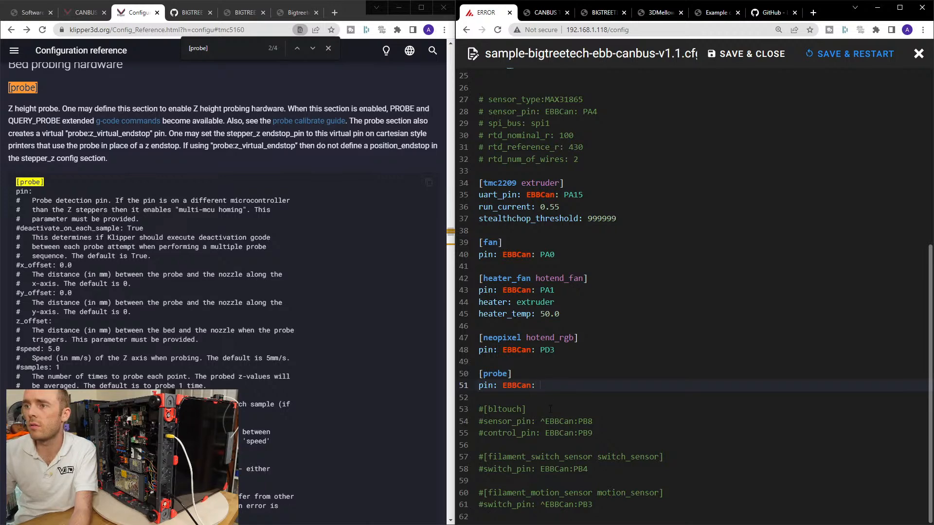
Switch to the BIGTREETECH EBB36 CAN V1.1 user manual PDF and examine the Probe and Endstop pins in the Pin Instruction diagram.
left_click(544, 13)
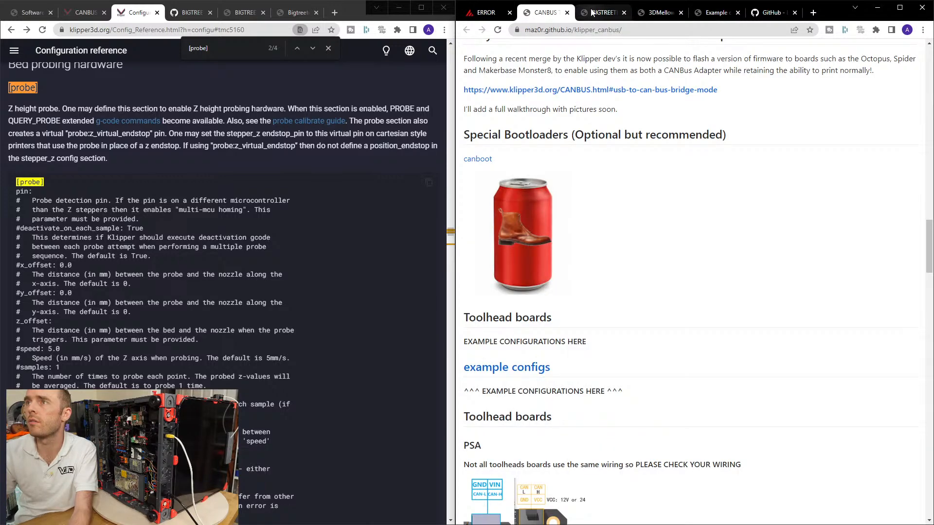
left_click(593, 13)
left_click(658, 14)
left_click(713, 13)
left_click(765, 12)
left_click(487, 12)
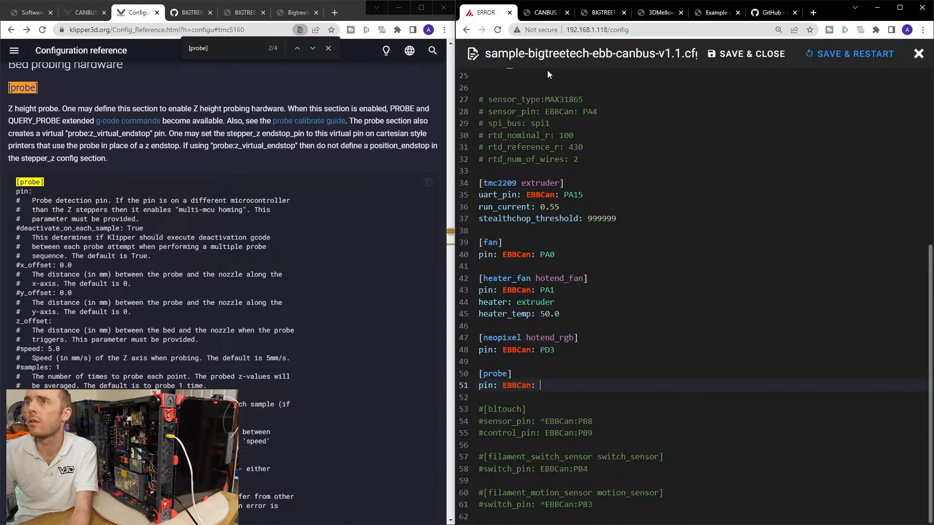
left_click(366, 524)
scroll(693, 283, "up", 20)
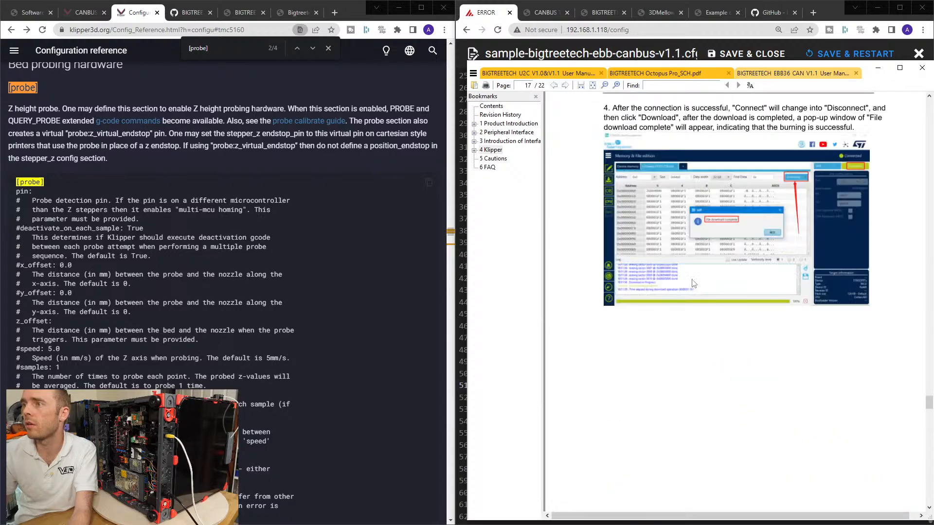
left_click_drag(928, 407, 922, 218)
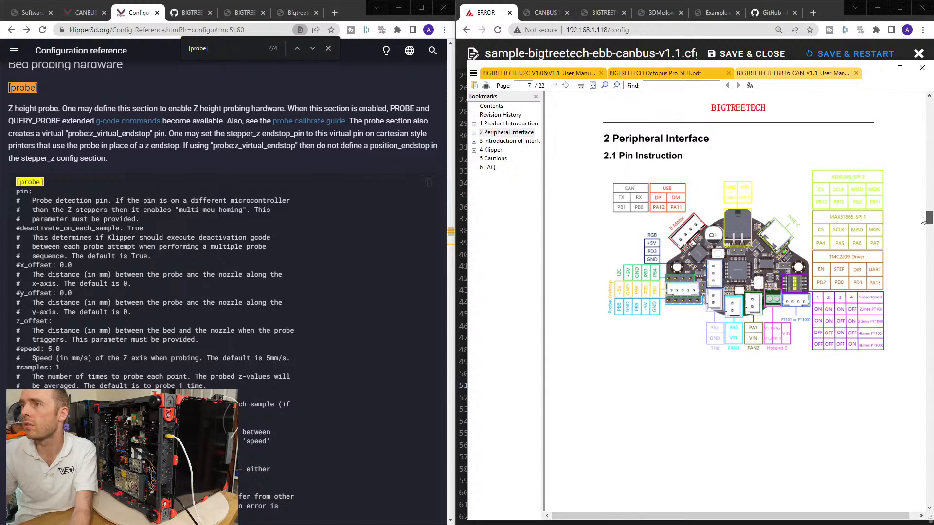
scroll(649, 319, "up", 4, "ctrl")
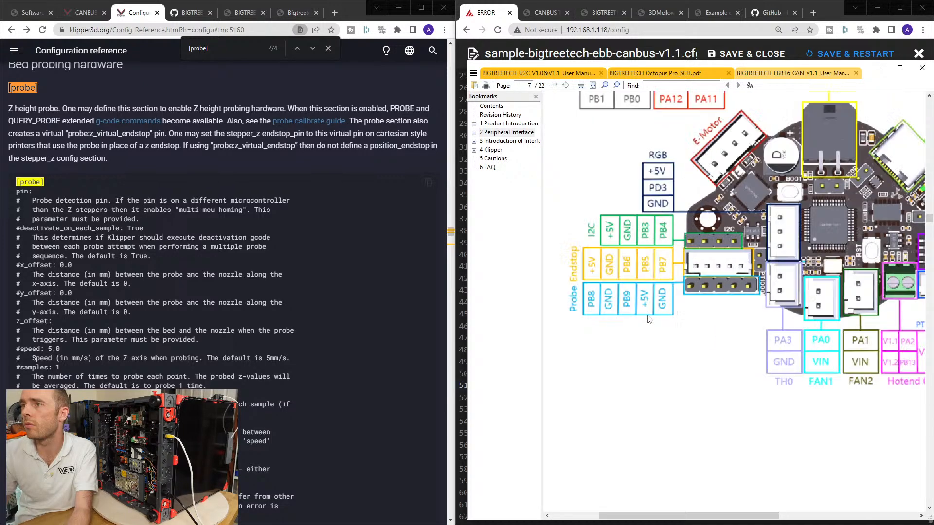
scroll(617, 273, "down", 1, "ctrl")
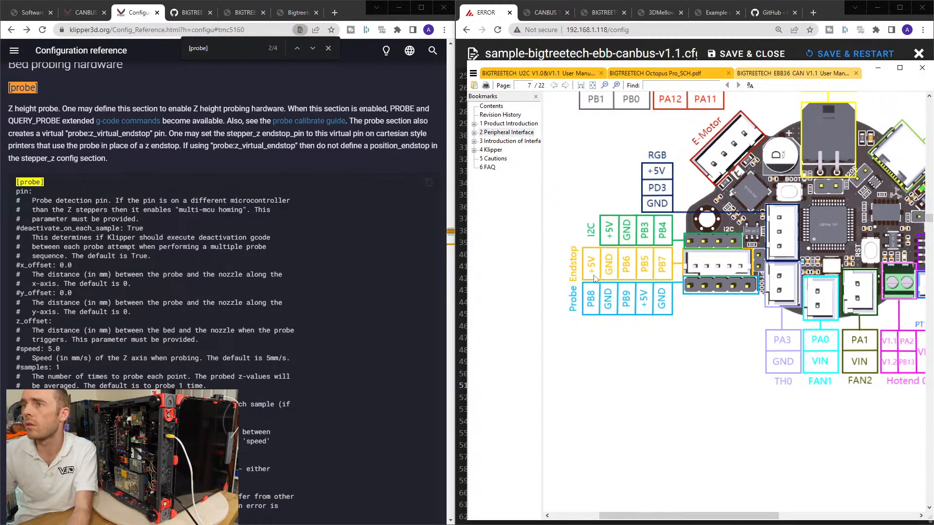
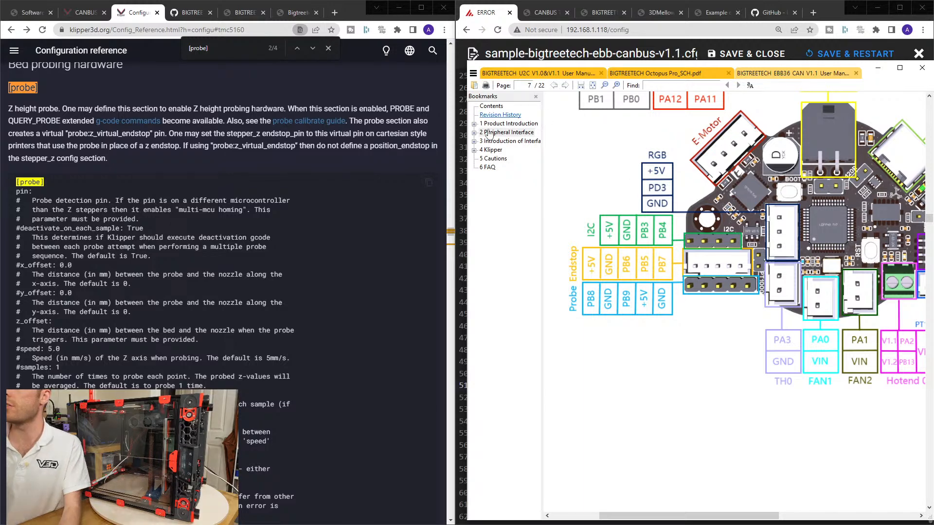
Set the [probe] pin to EBBCan: PB7 in sample-bigtreetech-ebb-canbus-v1.1.cfg, then save and close the file.
left_click(577, 53)
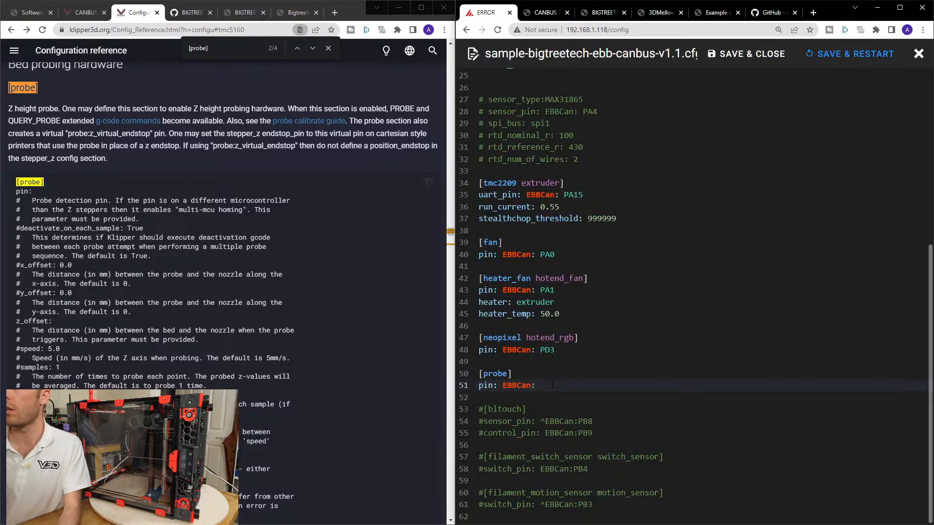
type("PB7")
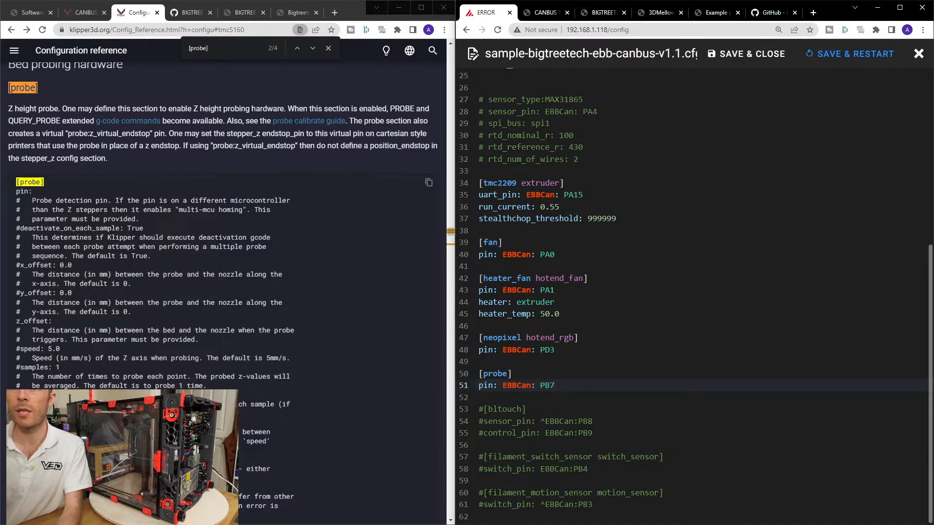
left_click(746, 53)
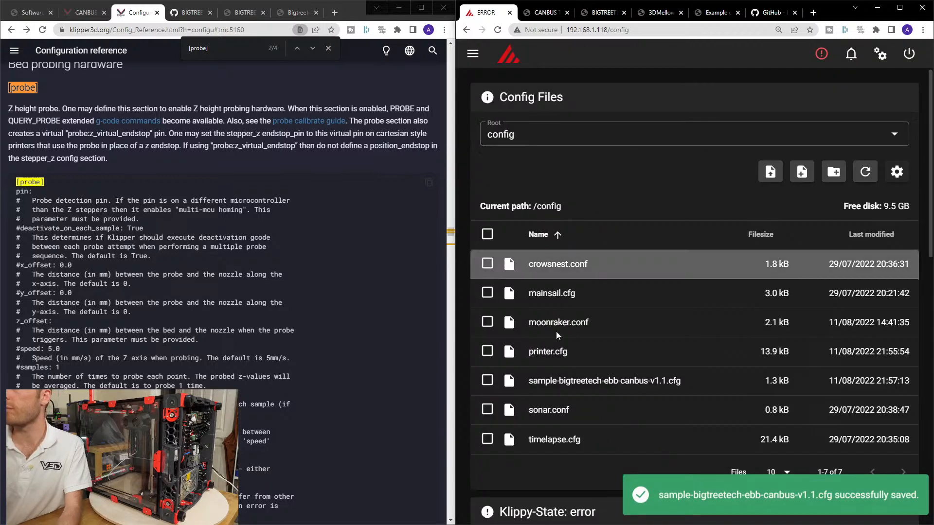
Reopen sample-bigtreetech-ebb-canbus-v1.1.cfg to check the fan, neopixel and probe entries, then save and close it.
left_click(586, 380)
scroll(613, 342, "down", 1)
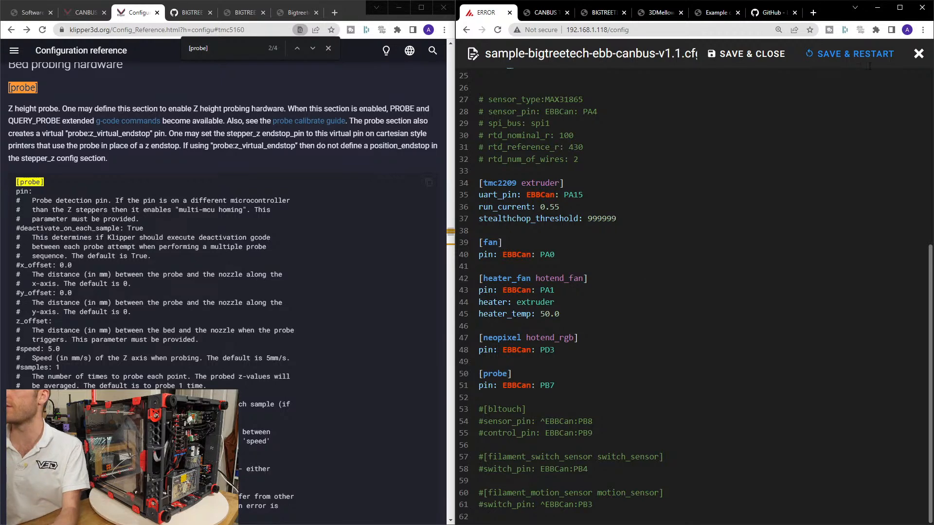
left_click(739, 53)
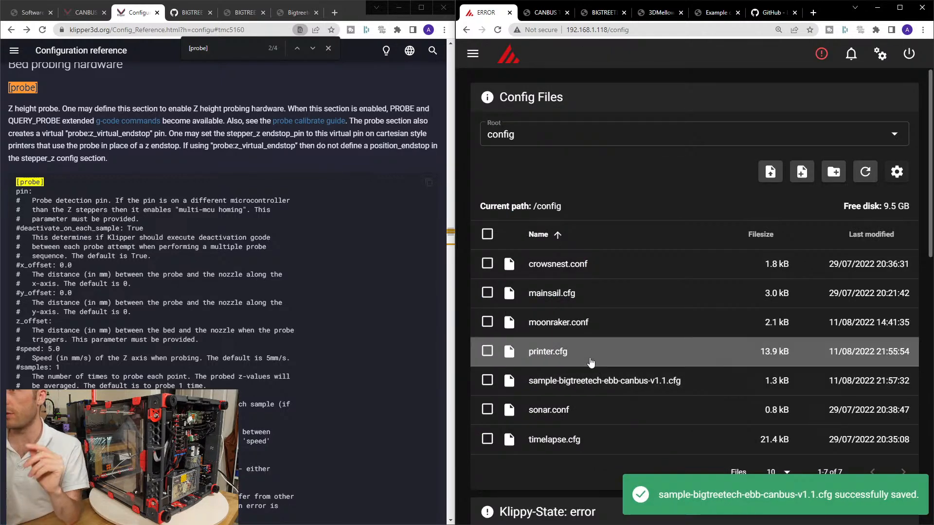
Open printer.cfg and review the offset, speed and sampling settings in its [probe] section.
left_click(590, 360)
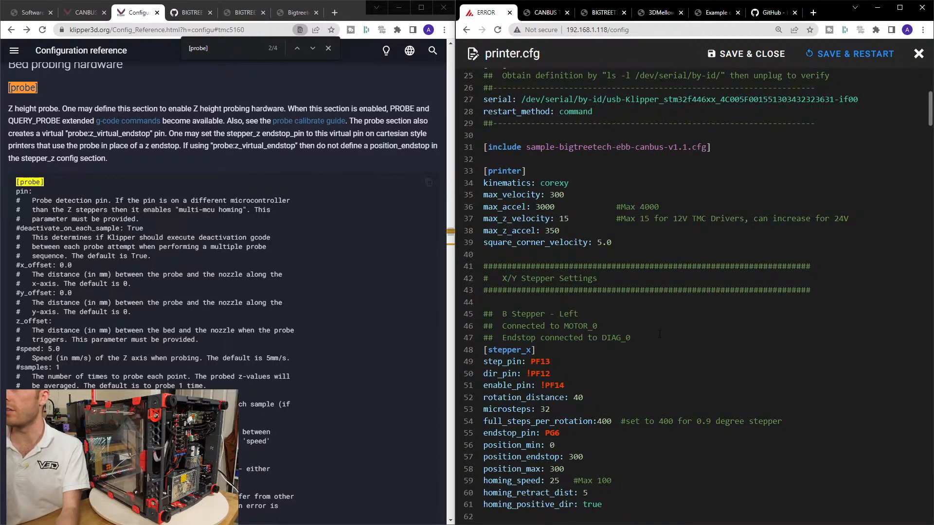
scroll(660, 330, "down", 20)
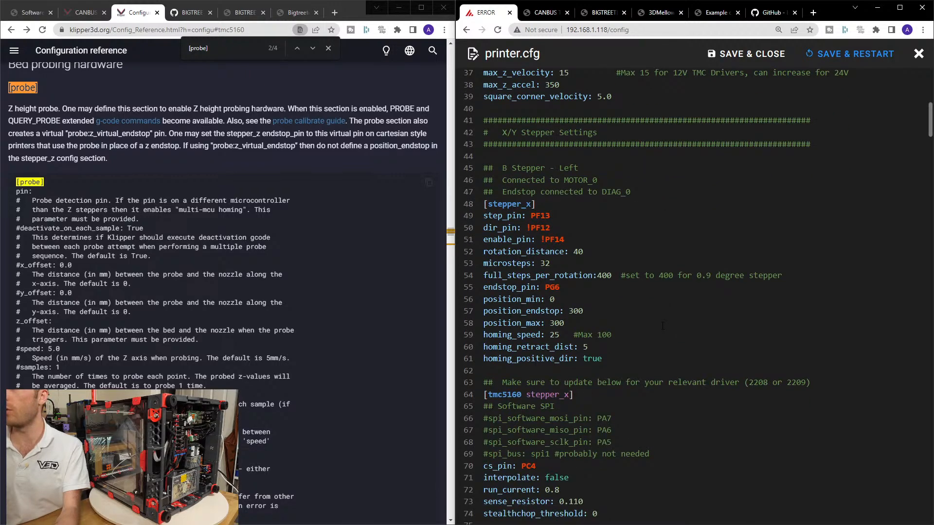
scroll(664, 323, "down", 15)
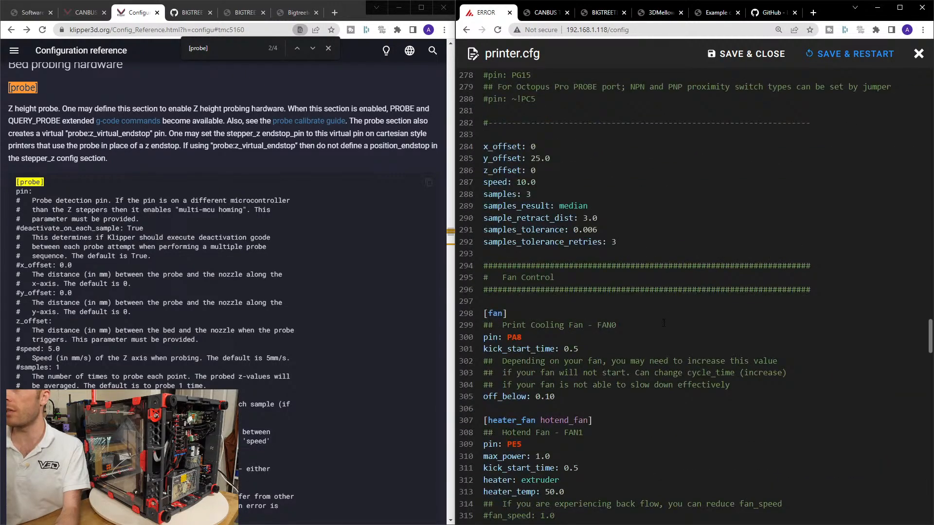
scroll(664, 323, "down", 1)
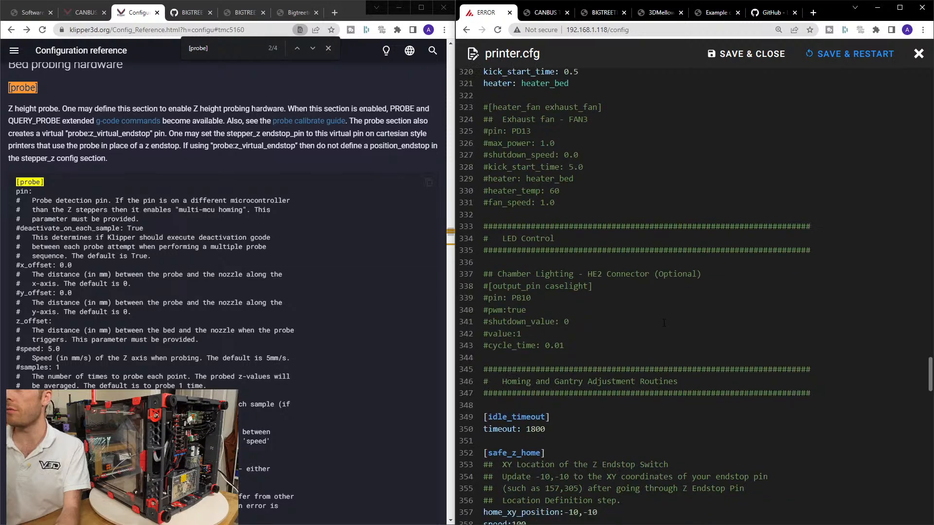
scroll(663, 323, "up", 2)
scroll(664, 324, "up", 7)
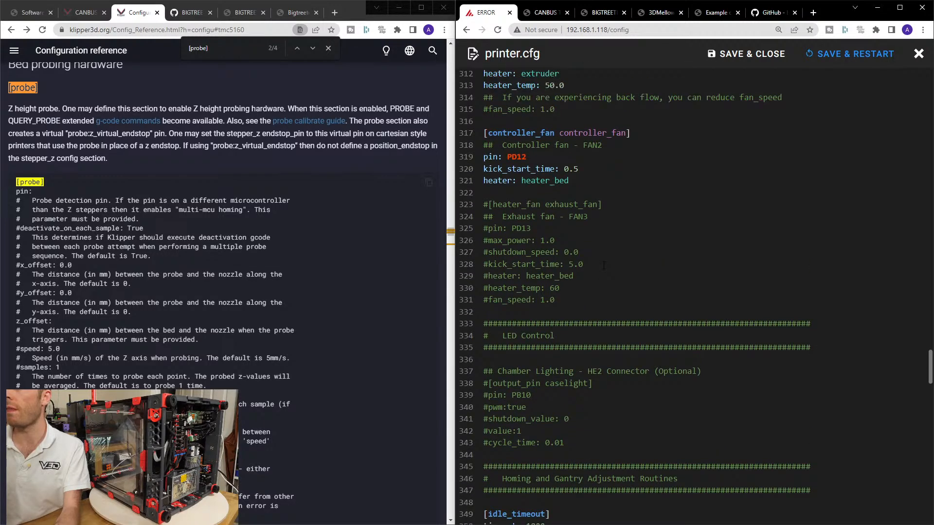
scroll(629, 283, "up", 7)
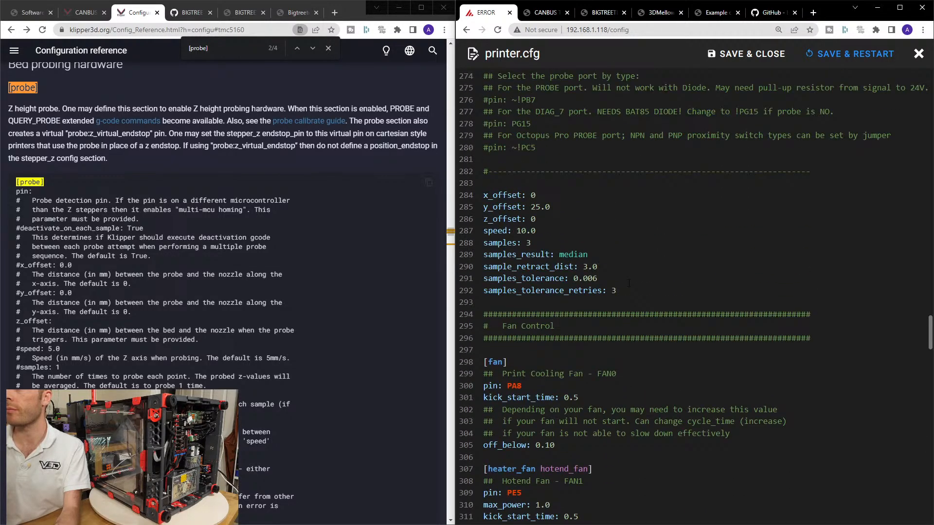
scroll(629, 284, "down", 3)
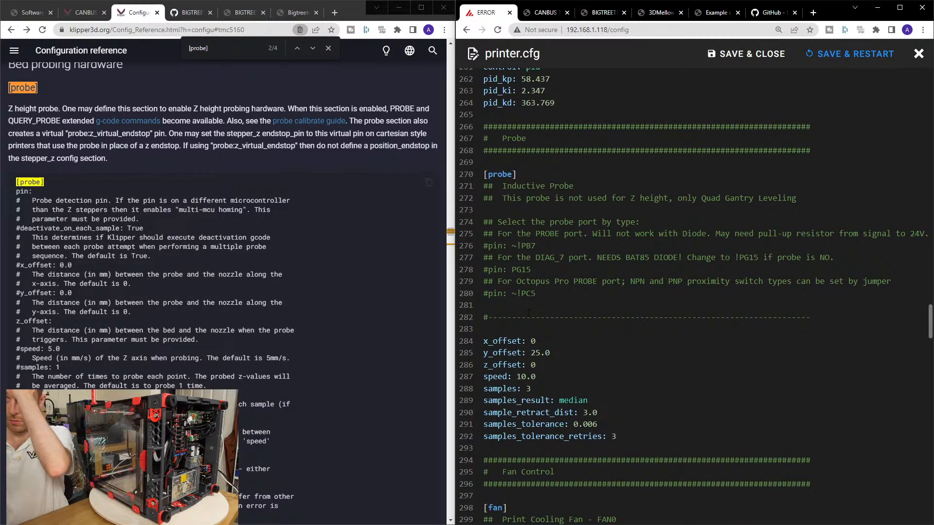
left_click_drag(531, 353, 551, 351)
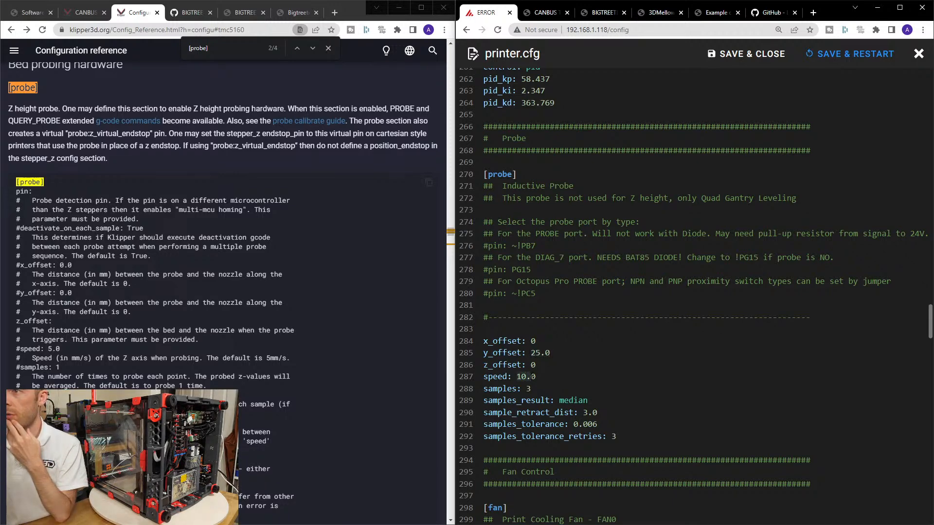
left_click(540, 387)
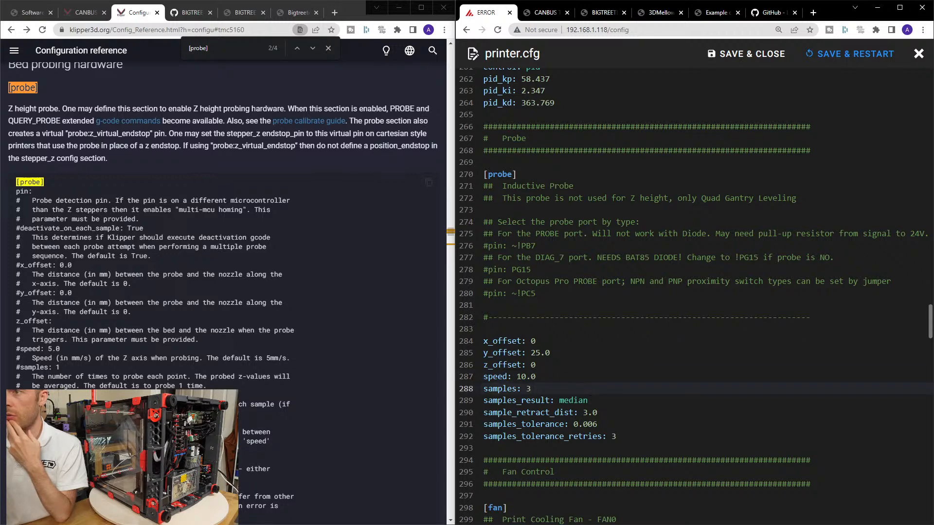
left_click(613, 424)
left_click(630, 436)
Comment out the [heater_fan hotend_fan] header and its pin, max_power, kick_start_time, heater and heater_temp lines in printer.cfg.
scroll(632, 432, "down", 6)
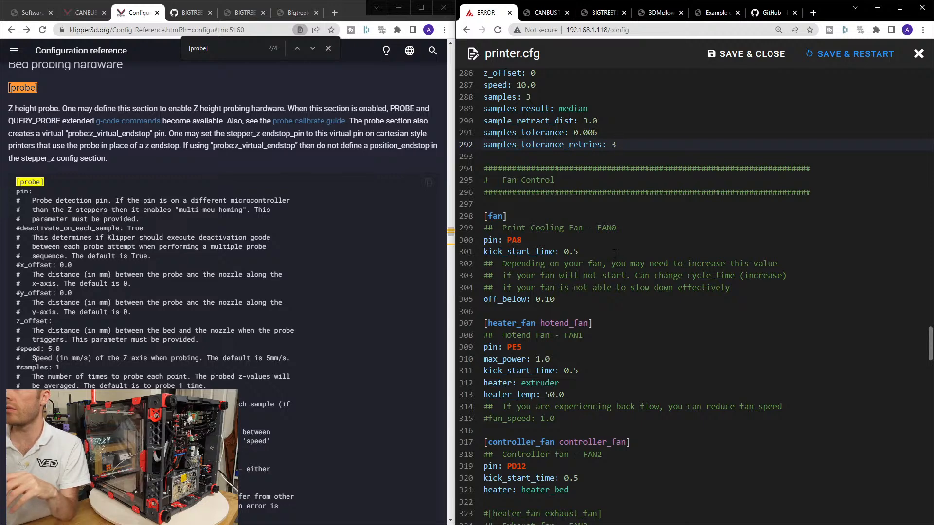
scroll(614, 253, "down", 2)
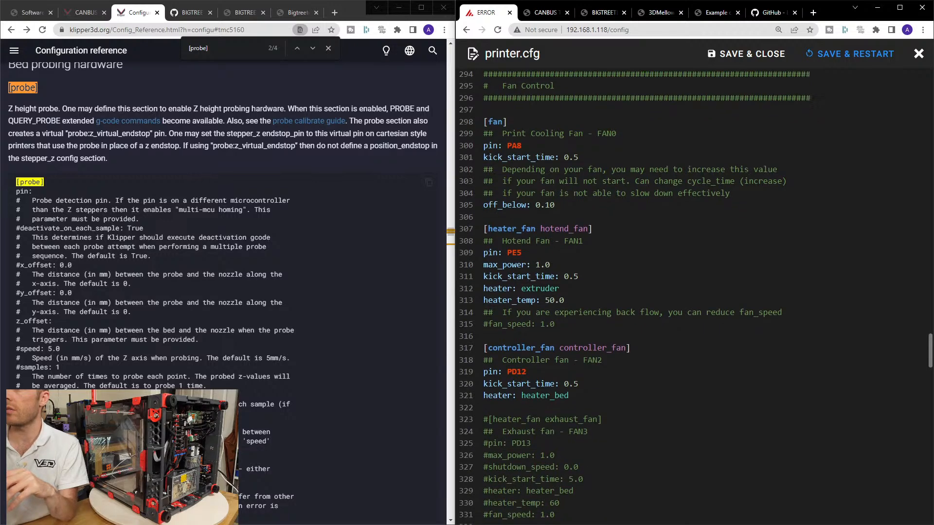
left_click(485, 226)
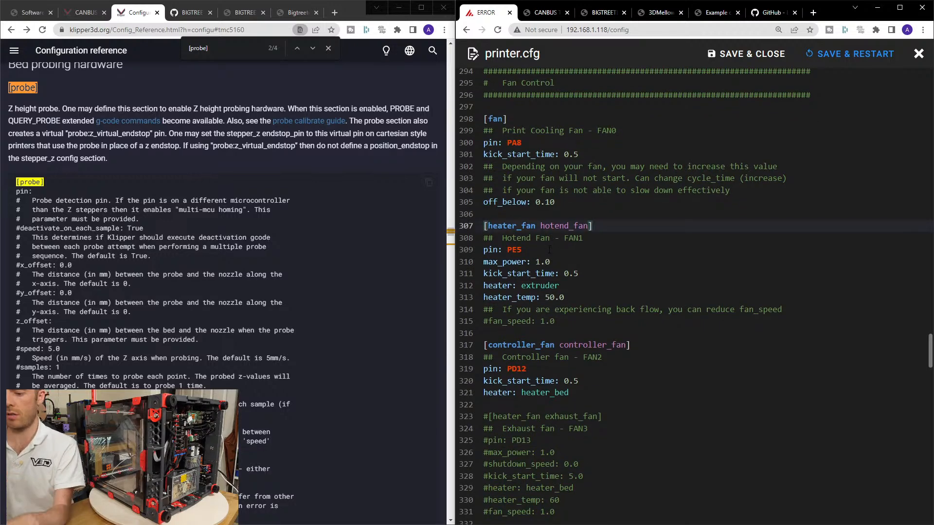
type("#")
key("Down")
key("Down")
type("#")
key("Down")
type("#")
key("Down")
type("#")
key("Down")
type("#")
key("Down")
type("#")
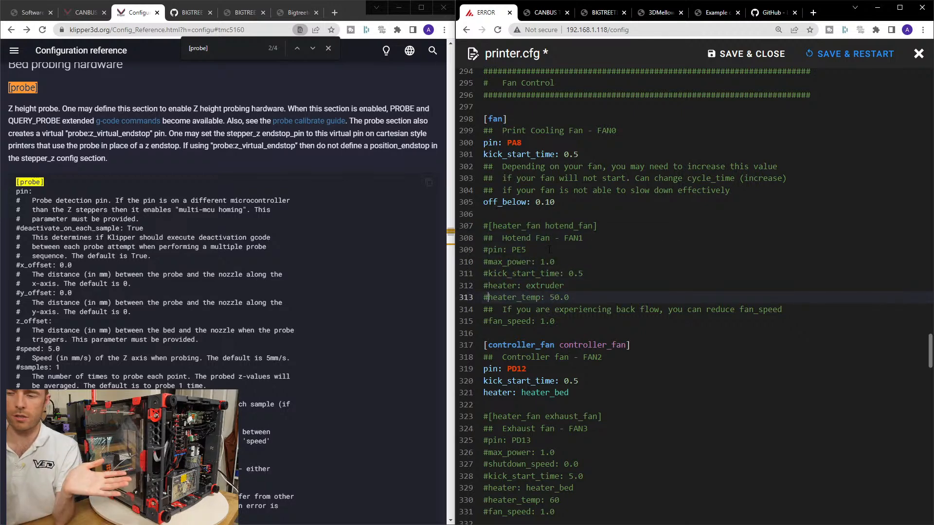
Open the BIGTREETECH Octopus Pro pin diagram and examine the fan connector pins along the board's edge.
scroll(535, 324, "down", 2)
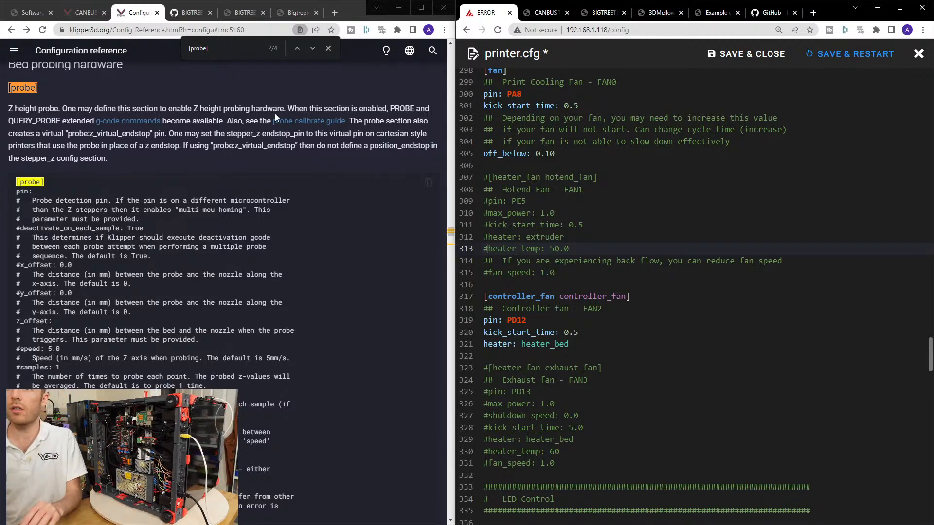
left_click(82, 12)
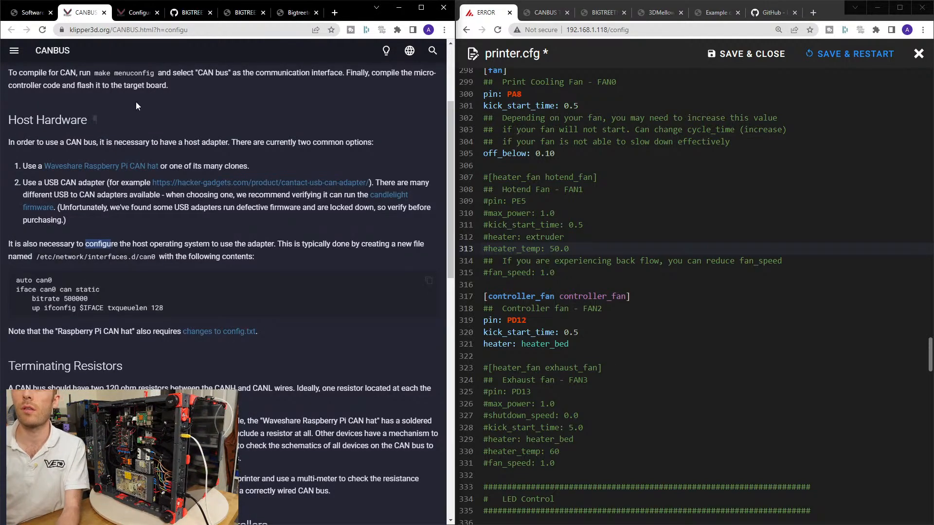
left_click(196, 13)
left_click(242, 15)
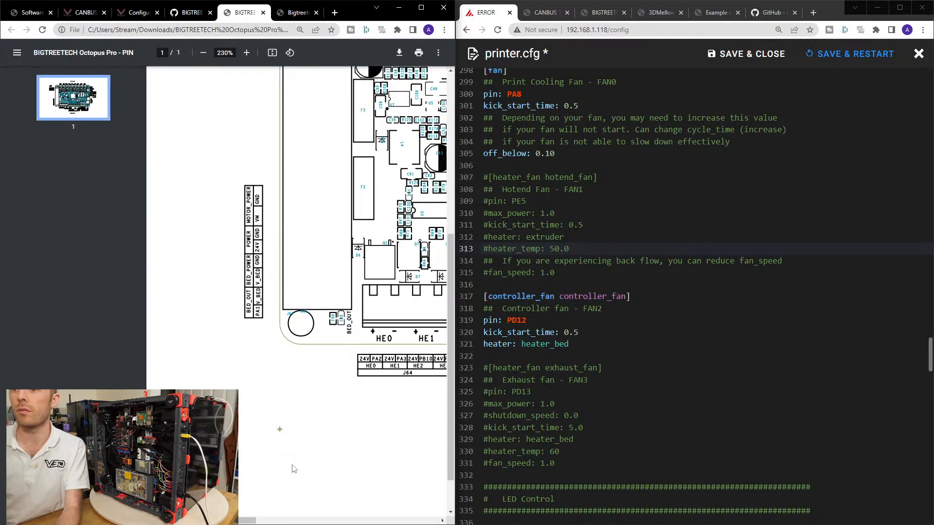
left_click_drag(249, 521, 329, 521)
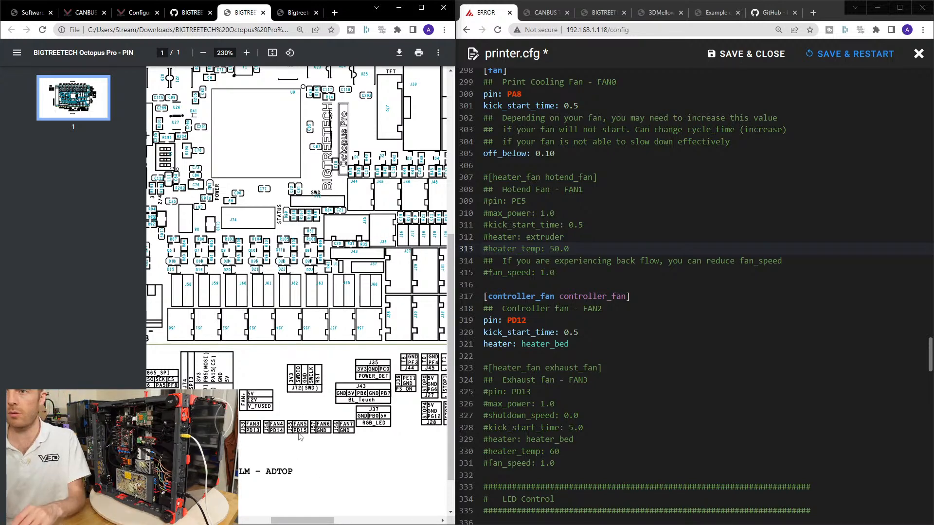
Comment out the [fan] header and its pin and kick_start_time lines in the Fan Control part of printer.cfg.
left_click(586, 319)
scroll(570, 281, "up", 10)
scroll(572, 292, "down", 6)
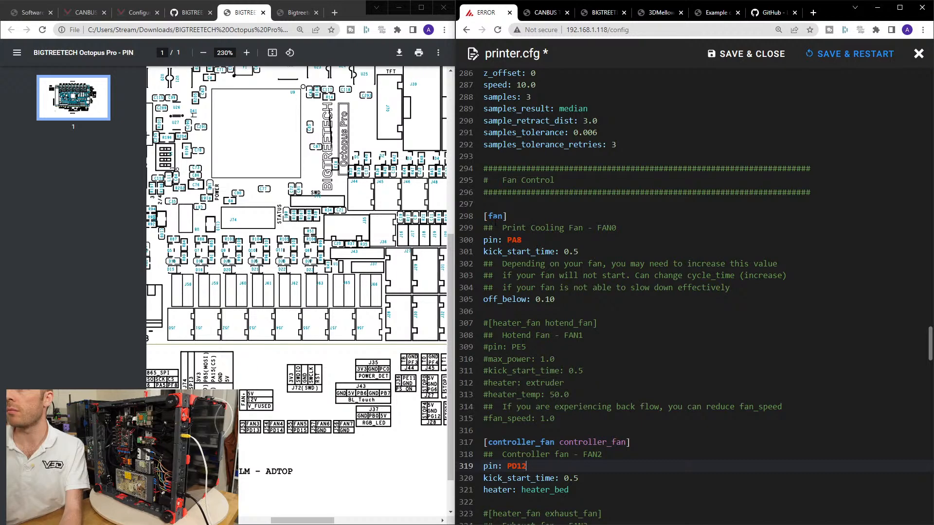
left_click(544, 218)
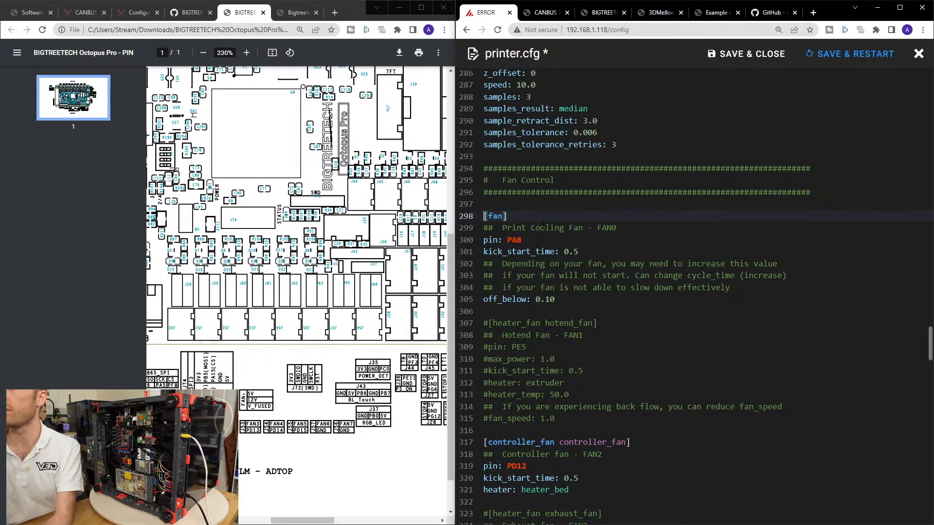
type("#")
key("Down")
key("Down")
key("Down")
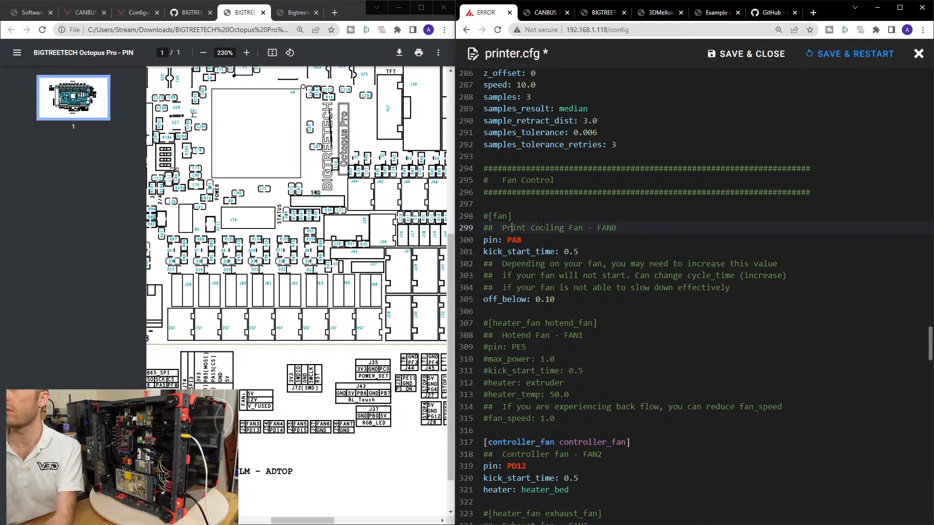
key("Right")
key("Right")
key("Right")
key("Up")
key("Left")
key("Left")
key("Left")
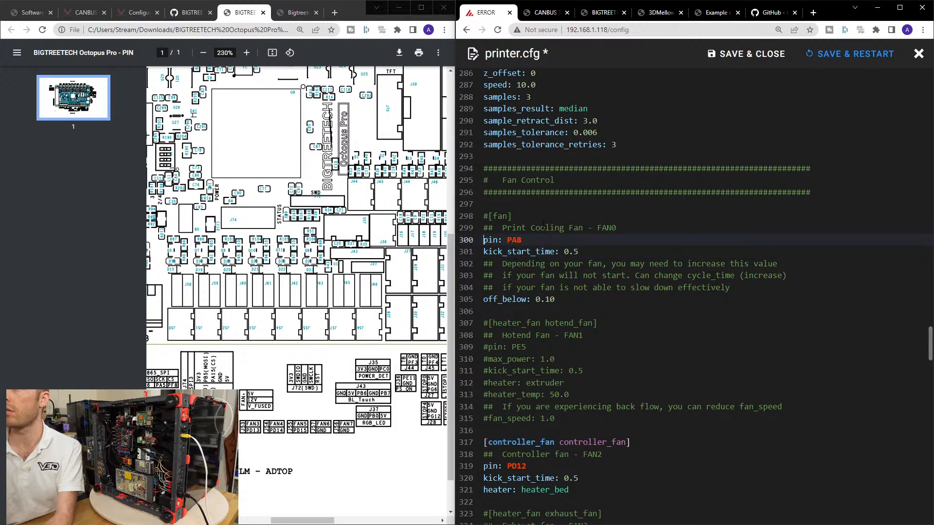
type("#")
key("Down")
key("Left")
type("#")
Comment out the off_below line of the print cooling fan.
key("Down")
key("Down")
key("Down")
key("Down")
key("Up")
key("Down")
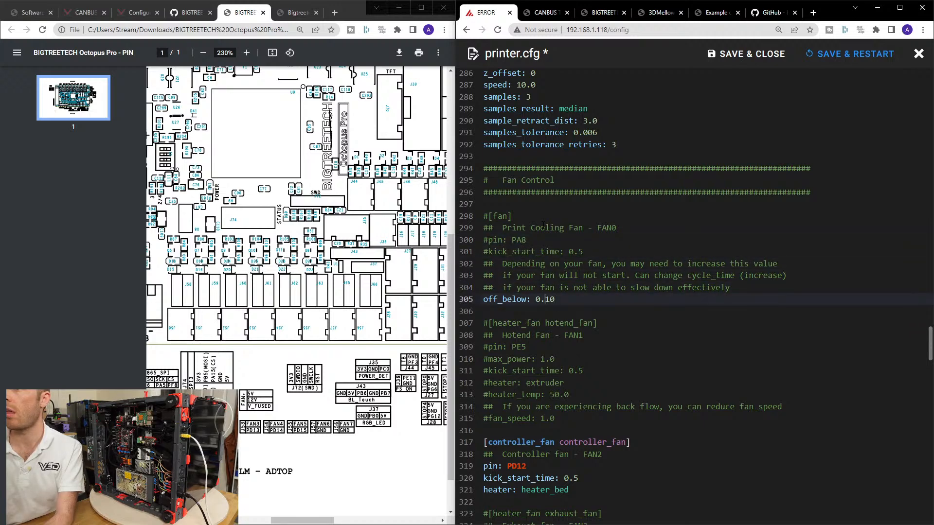
key("Left")
key("Left")
key("Left")
type("#")
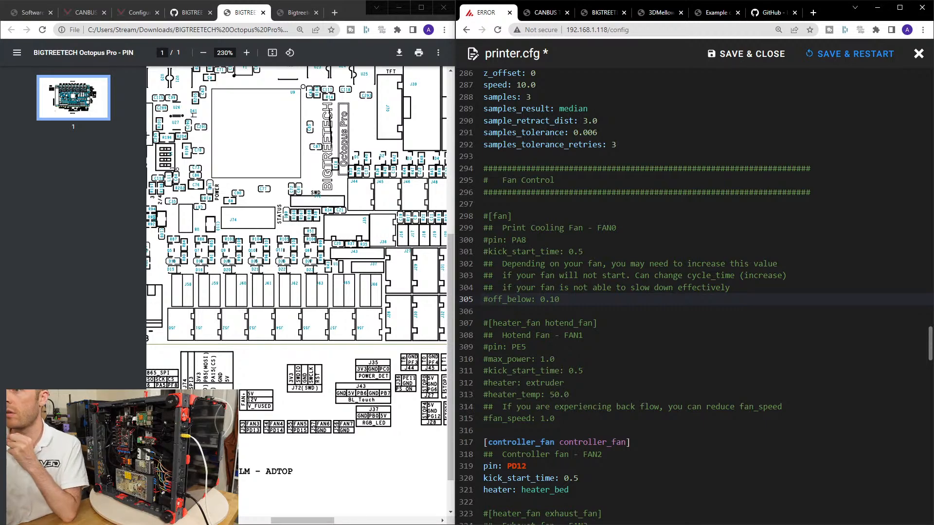
Check the [controller_fan controller_fan] section, then save and close printer.cfg.
scroll(543, 224, "down", 1)
scroll(583, 378, "down", 2)
scroll(585, 380, "down", 3)
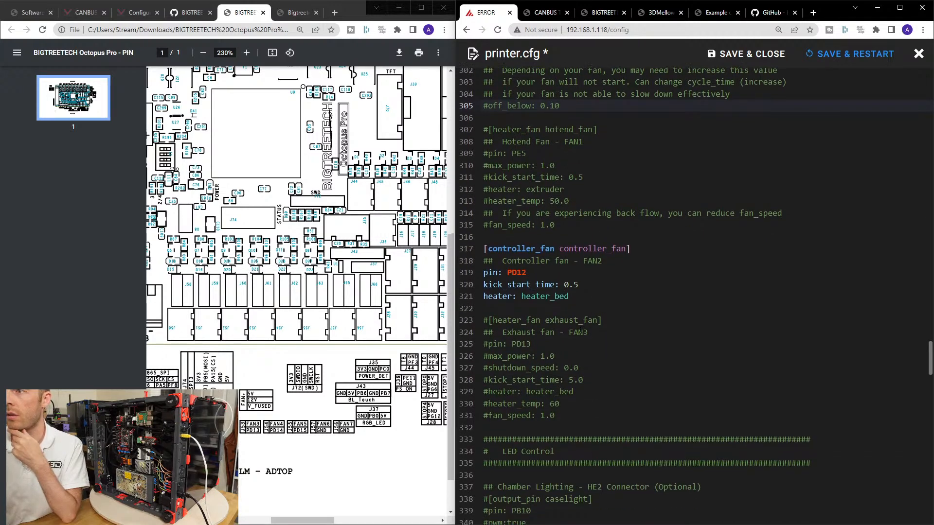
left_click(484, 296)
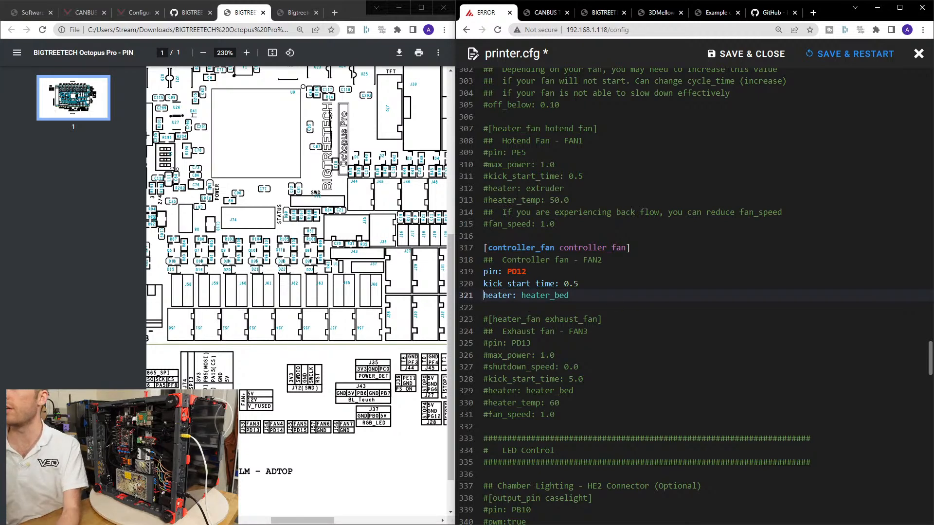
scroll(529, 302, "up", 2)
left_click(754, 54)
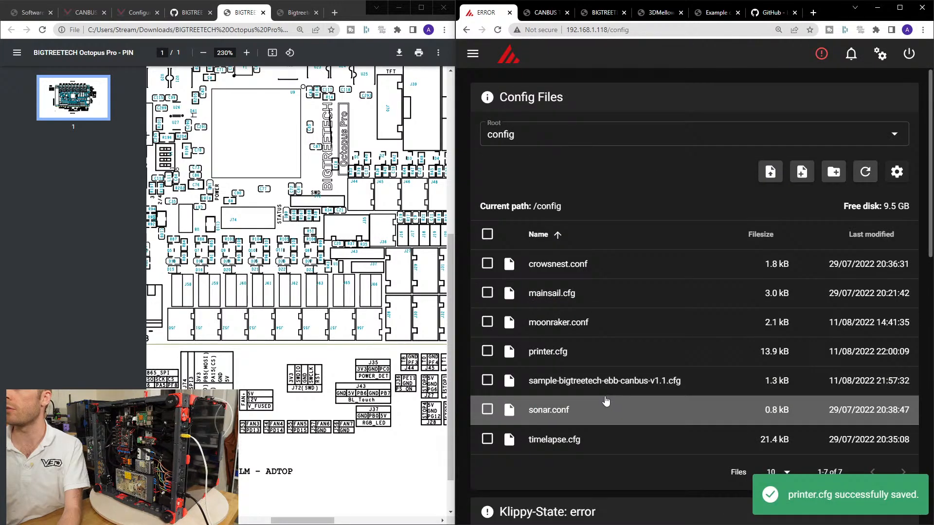
Open sample-bigtreetech-ebb-canbus-v1.1.cfg and review its [fan] and [heater_fan hotend_fan] pin assignments.
left_click(603, 380)
scroll(580, 289, "up", 3)
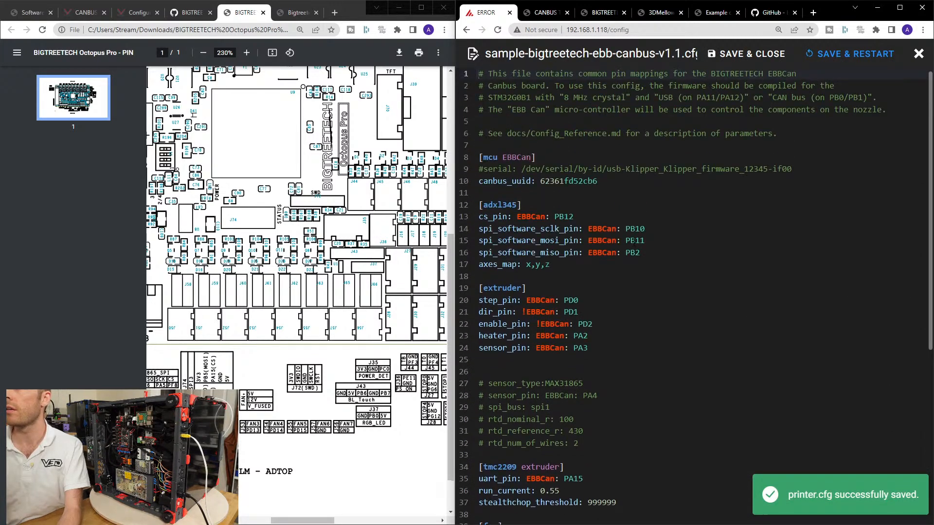
scroll(641, 268, "down", 2)
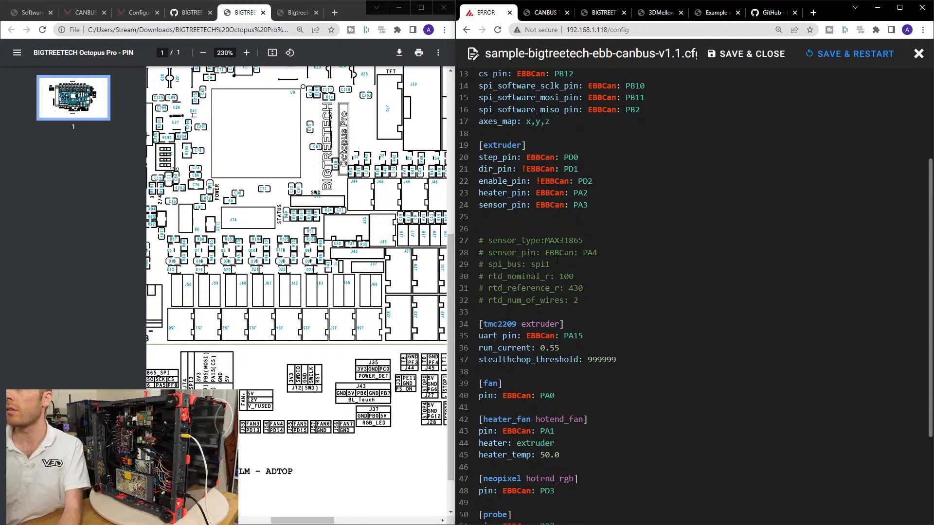
scroll(564, 248, "down", 4)
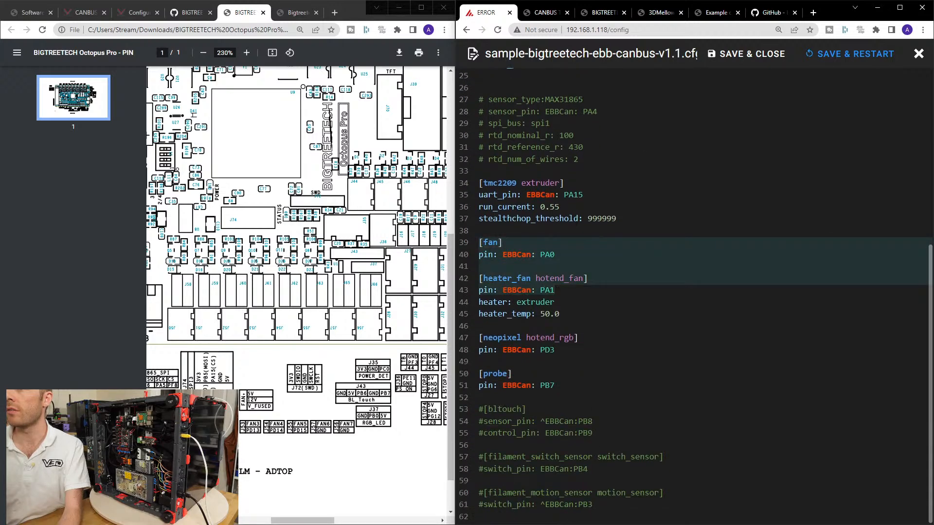
left_click(575, 312)
left_click_drag(570, 254, 480, 243)
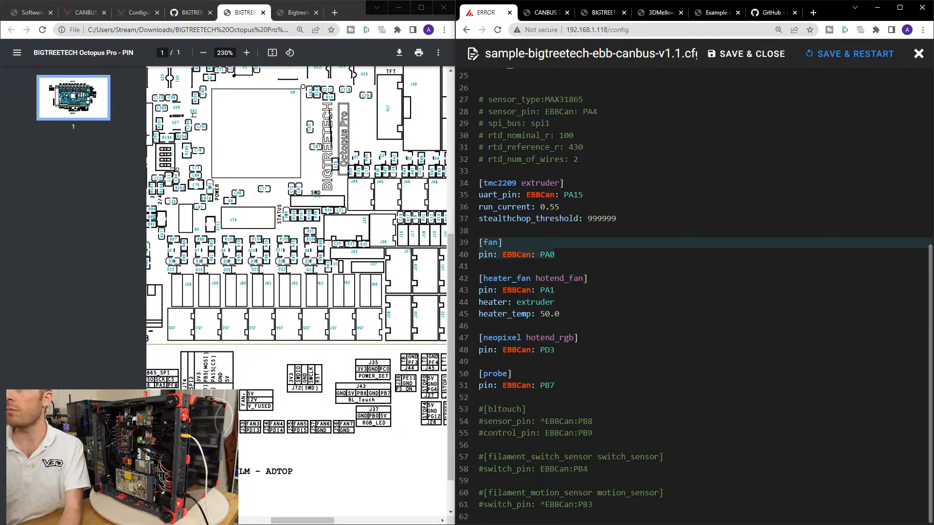
Save and close sample-bigtreetech-ebb-canbus-v1.1.cfg, and open printer.cfg at its Fan Control section.
left_click(517, 242)
left_click(574, 254)
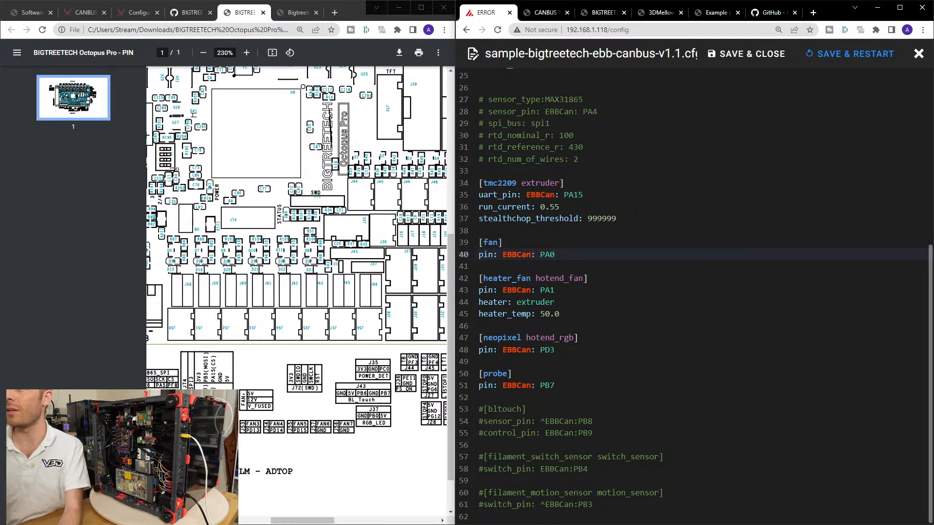
left_click(739, 54)
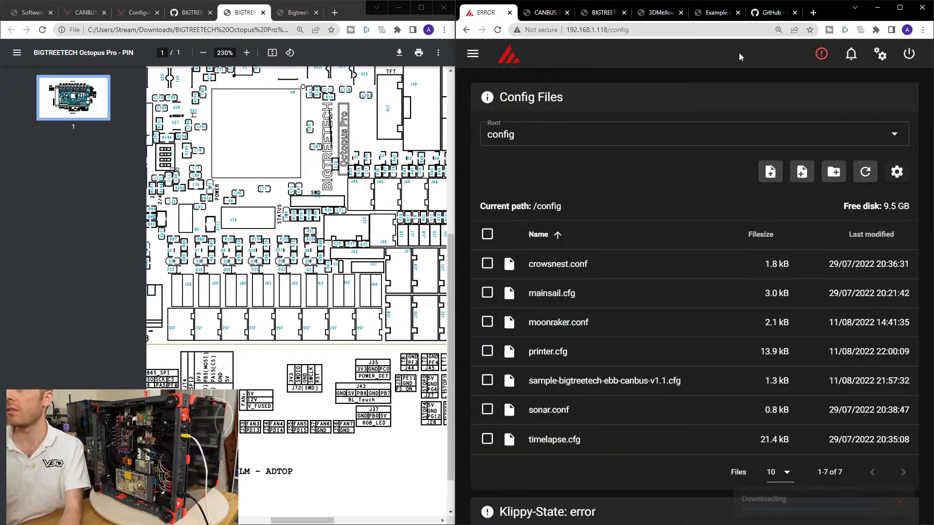
left_click(554, 351)
scroll(590, 343, "down", 20)
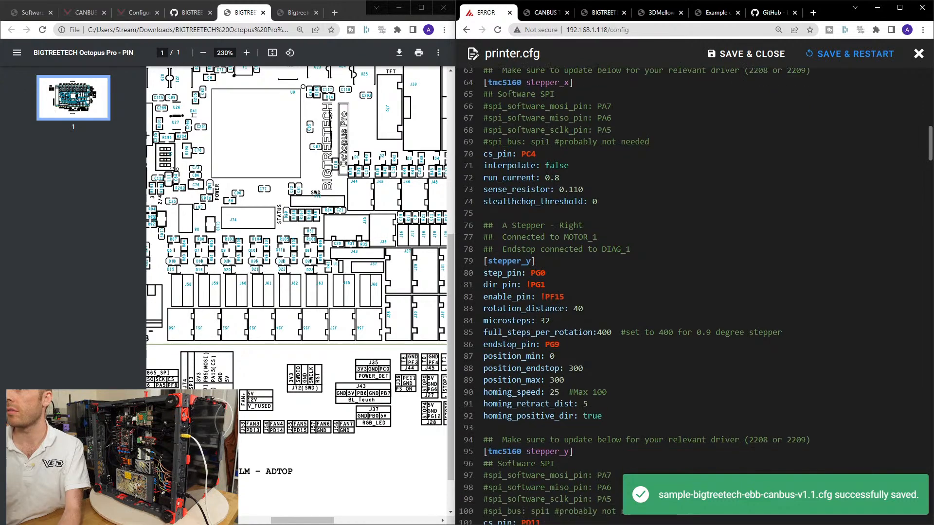
scroll(590, 344, "down", 2)
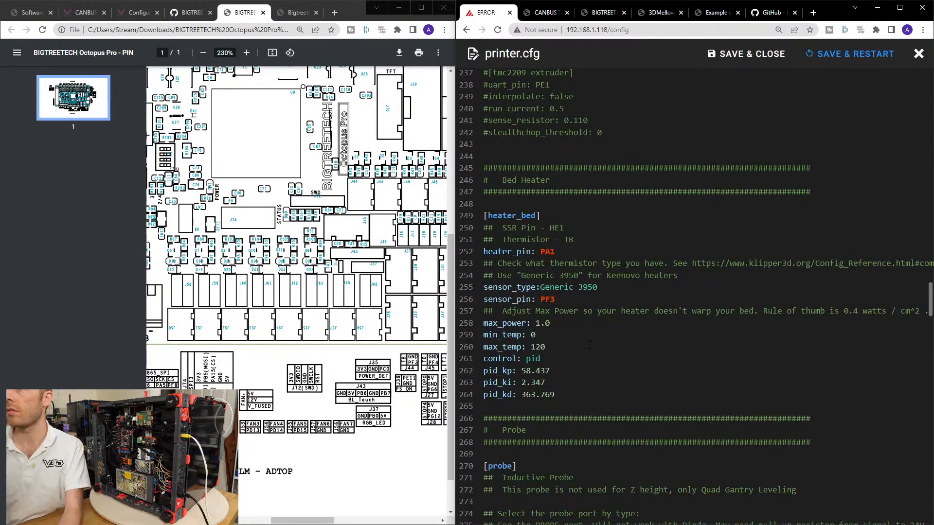
scroll(589, 352, "down", 13)
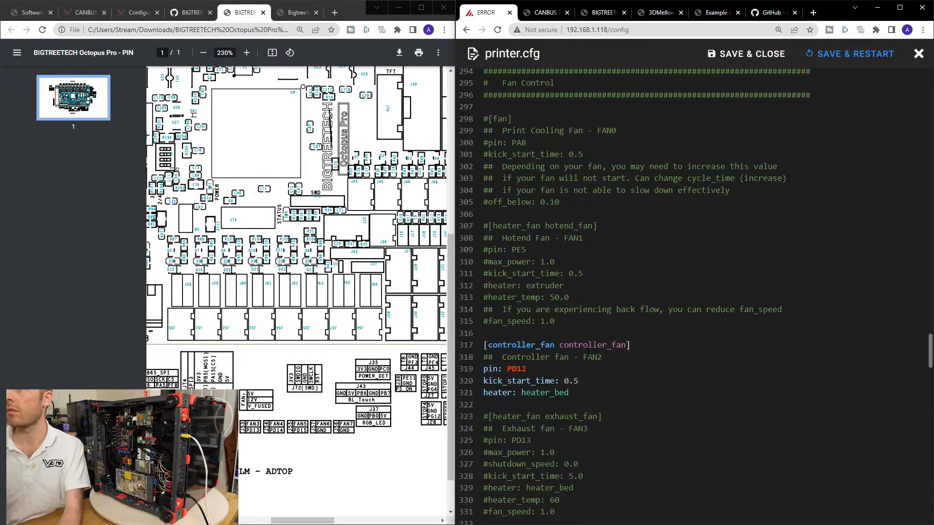
Uncomment the [fan] header and its kick_start_time and off_below lines, leaving the pin line commented out.
left_click(501, 202)
key("Delete")
left_click(484, 167)
key("Delete")
left_click(485, 251)
key("Delete")
left_click(569, 250)
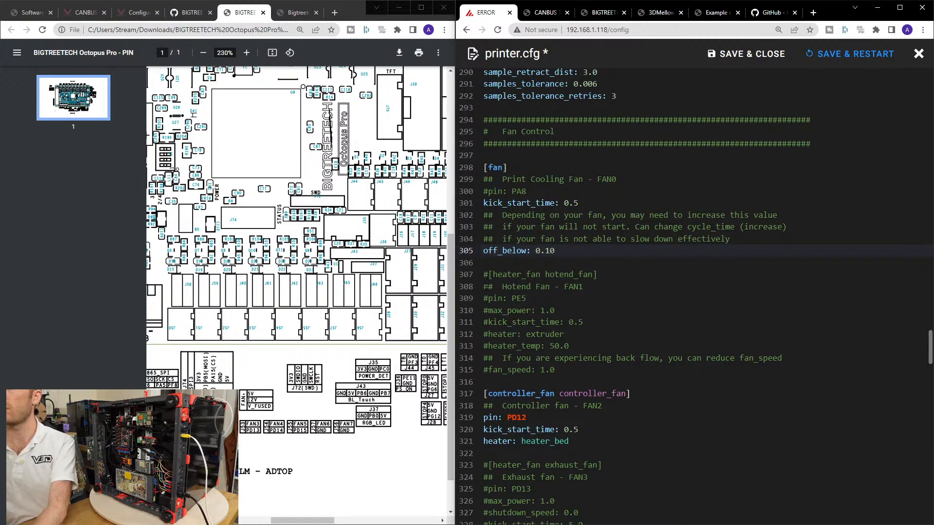
Uncomment the [heater_fan hotend_fan] header and its max_power and kick_start_time lines.
left_click(484, 274)
key("Delete")
left_click(484, 310)
key("Delete")
left_click(484, 322)
key("Delete")
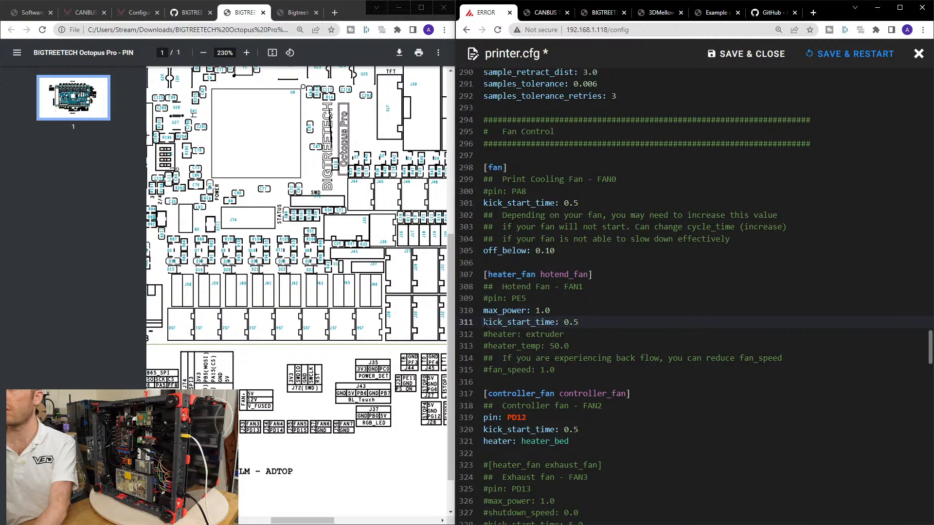
left_click(485, 336)
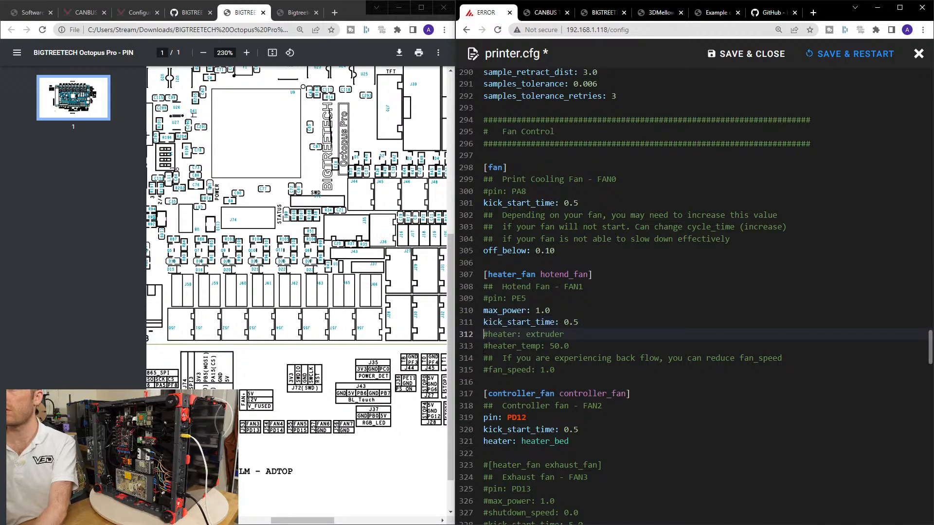
left_click(484, 369)
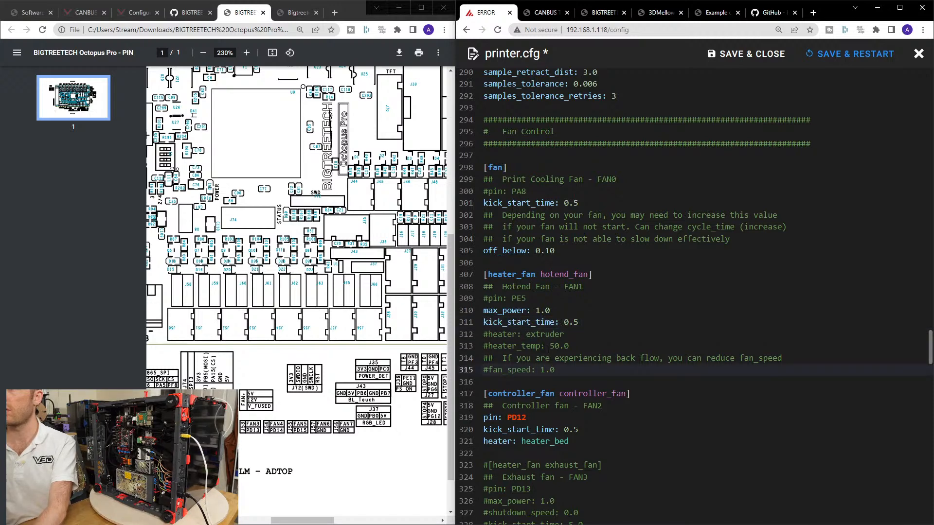
left_click(484, 310)
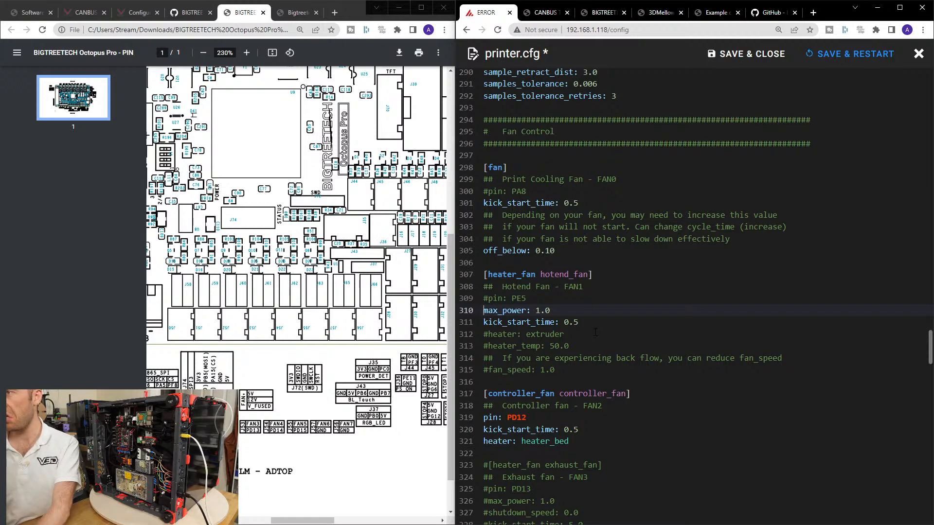
Comment out the heater: heater_bed line in the [controller_fan controller_fan] section.
left_click(484, 441)
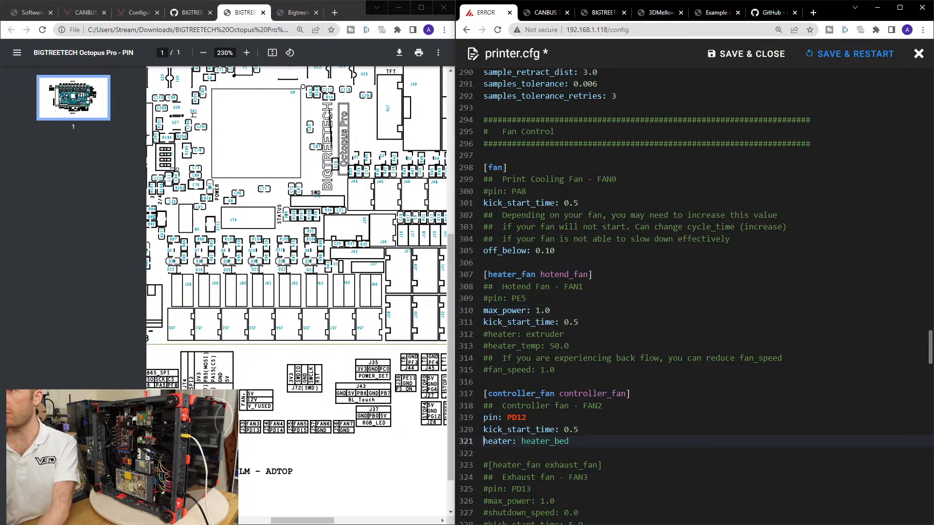
type("#")
left_click(593, 432)
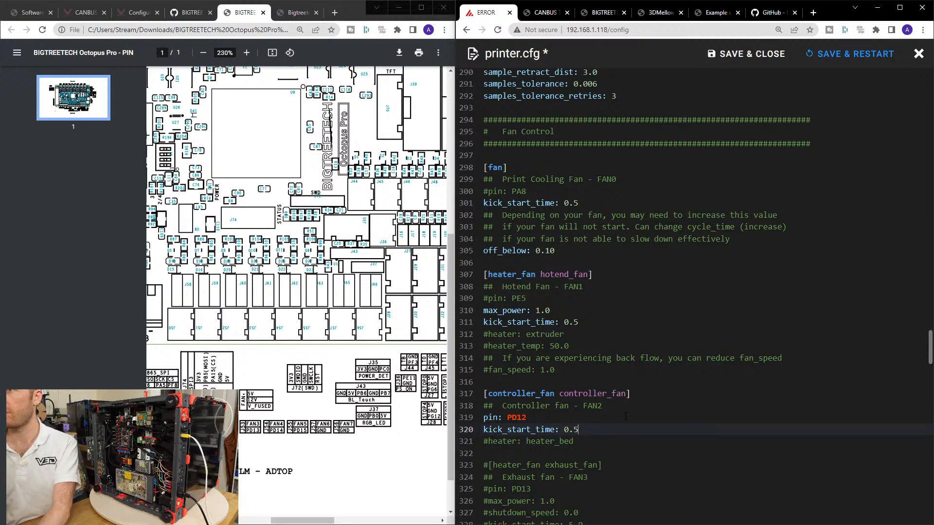
Copy the max_power: 1.0 line from the hotend fan section to below kick_start_time in the controller fan section.
scroll(626, 416, "down", 3)
scroll(615, 392, "down", 1)
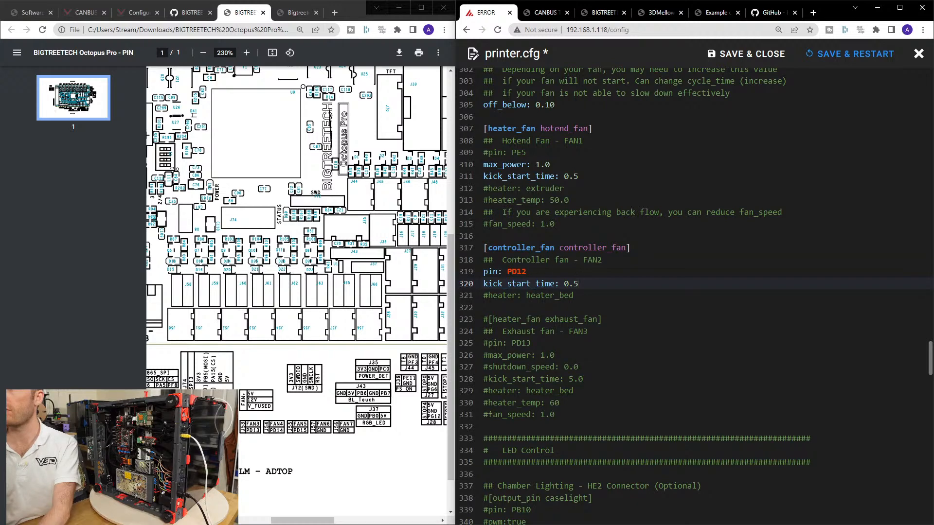
scroll(615, 392, "up", 1)
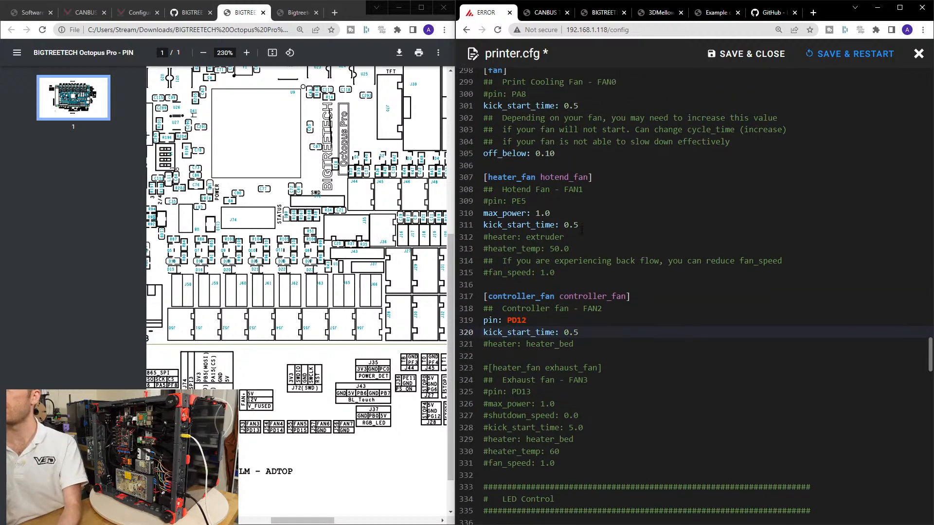
left_click_drag(575, 216, 484, 214)
key("ctrl+c")
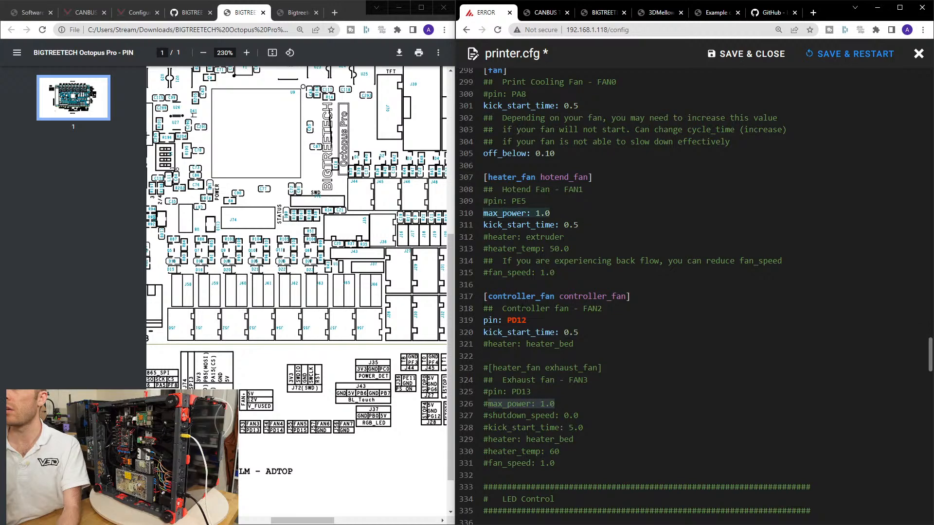
left_click(592, 334)
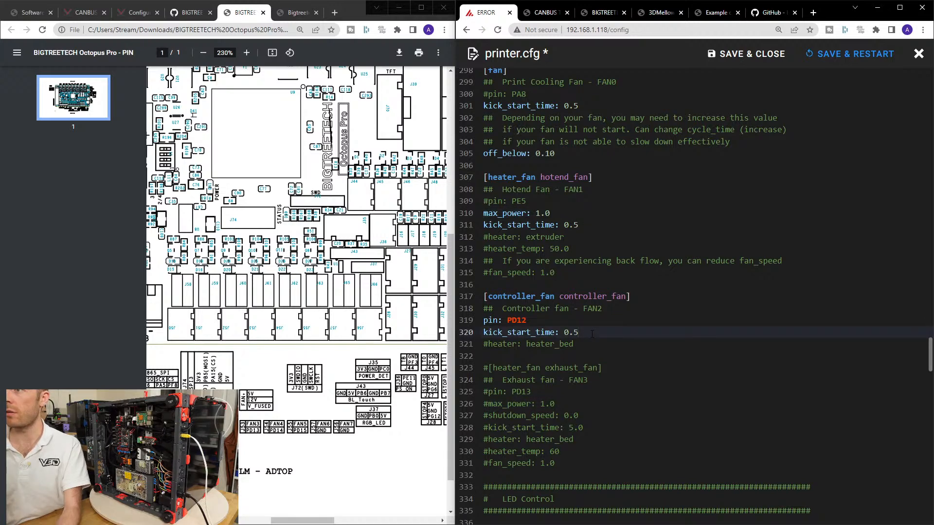
key("Return")
key("ctrl+v")
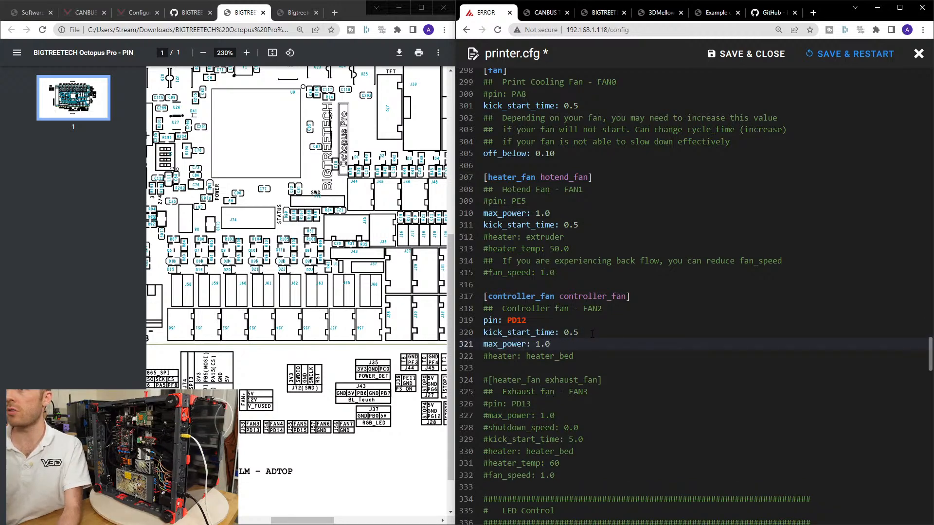
Look up controller_fan in the Klipper Configuration reference and check its max_power parameter.
double_click(547, 297)
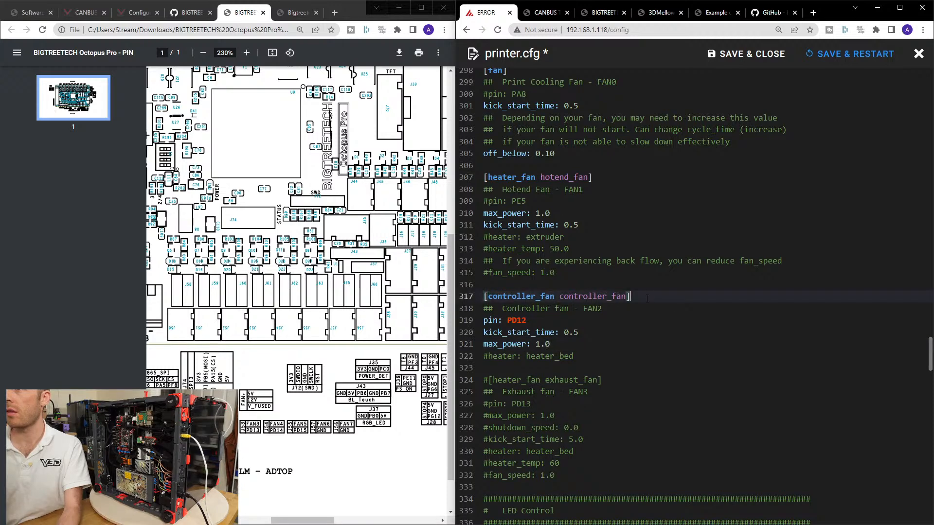
left_click_drag(547, 296, 497, 297)
double_click(549, 296)
key("ctrl+c")
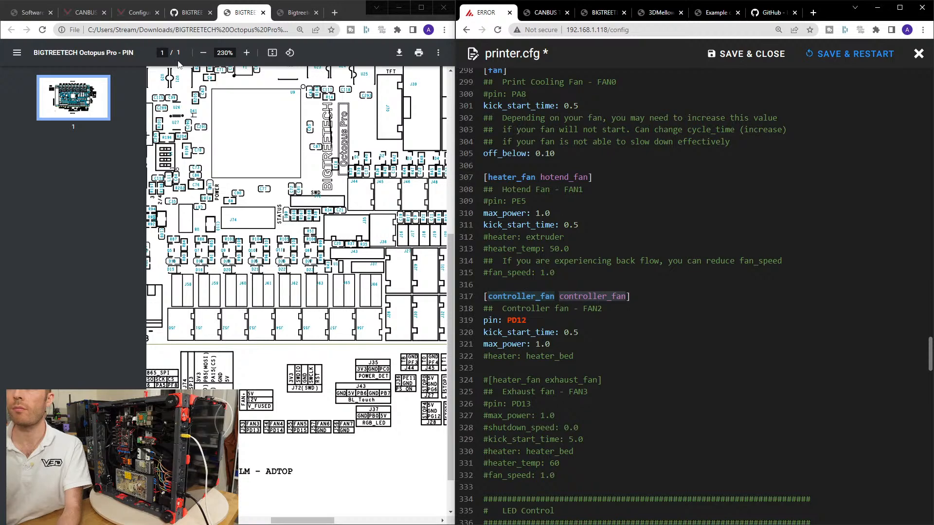
left_click(131, 12)
key("ctrl+v")
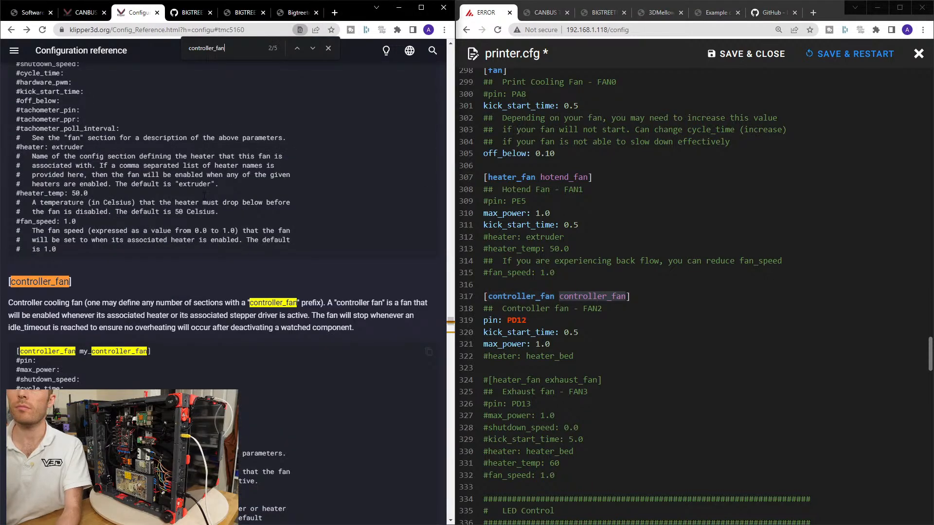
scroll(190, 312, "down", 2)
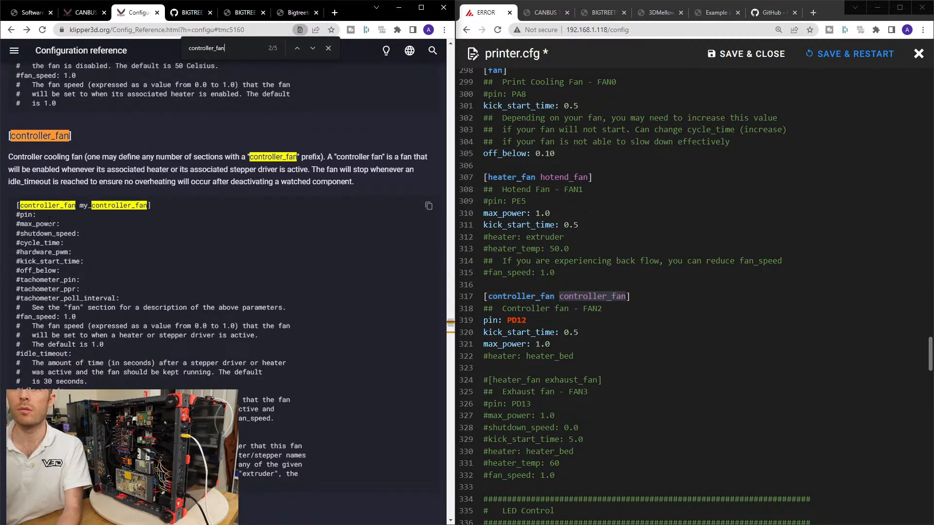
left_click_drag(62, 225, 8, 228)
Set max_power in the [controller_fan controller_fan] section of printer.cfg to 0.6.
left_click(546, 343)
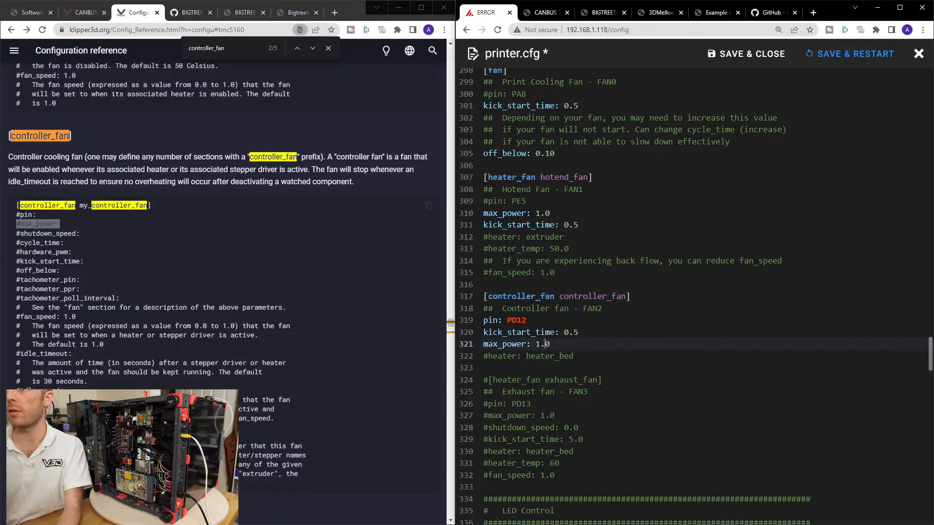
left_click_drag(535, 344, 553, 343)
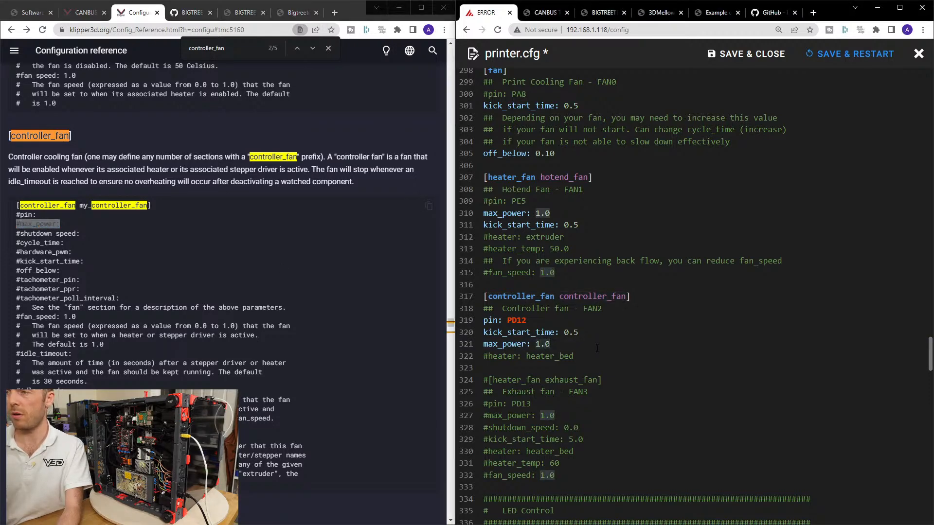
type(".8")
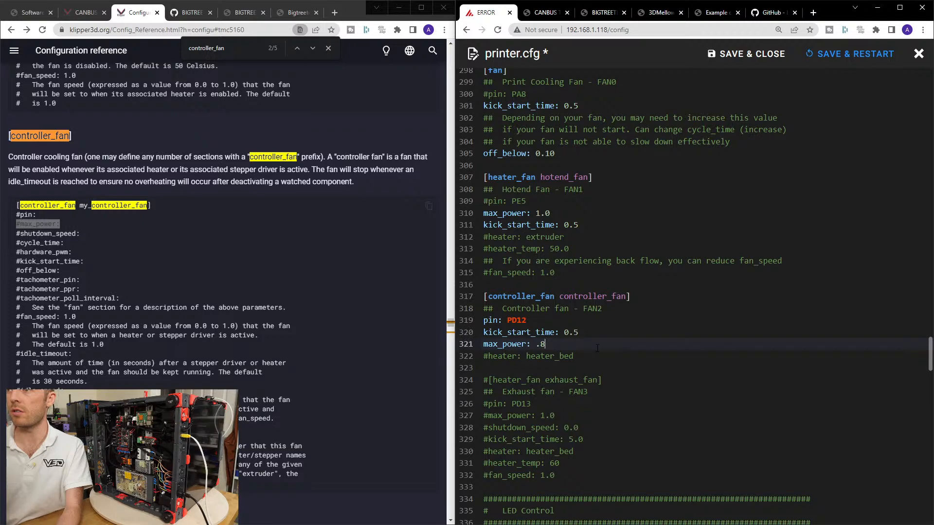
key("BackSpace")
type("6")
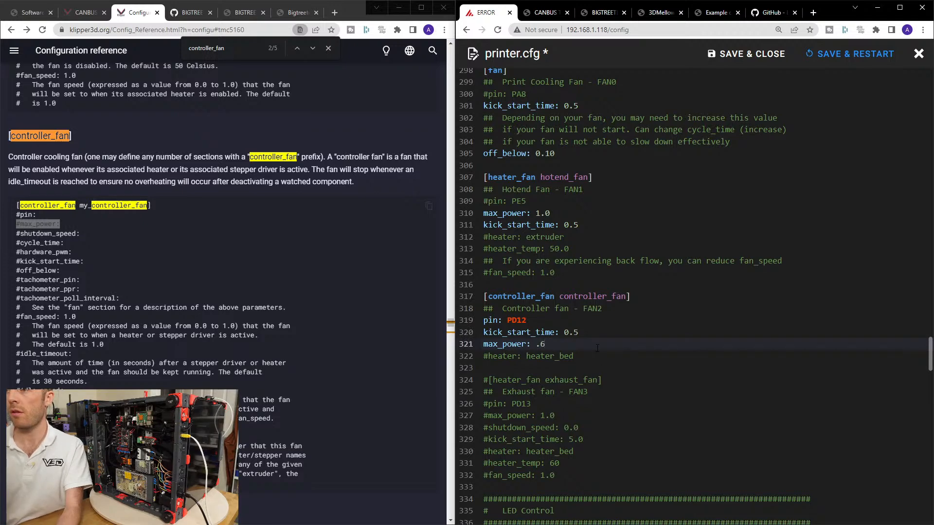
type("0")
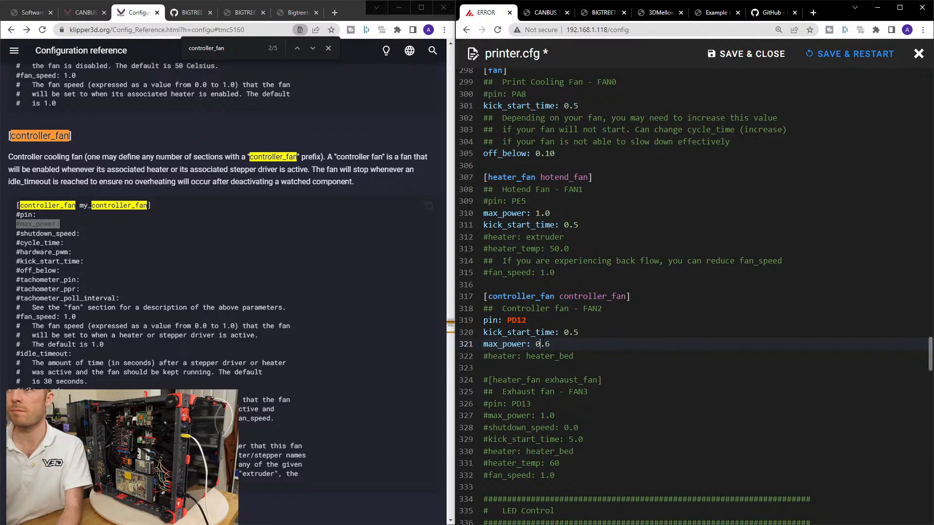
Uncomment the [heater_fan exhaust_fan] header.
scroll(573, 269, "down", 3)
left_click(559, 252)
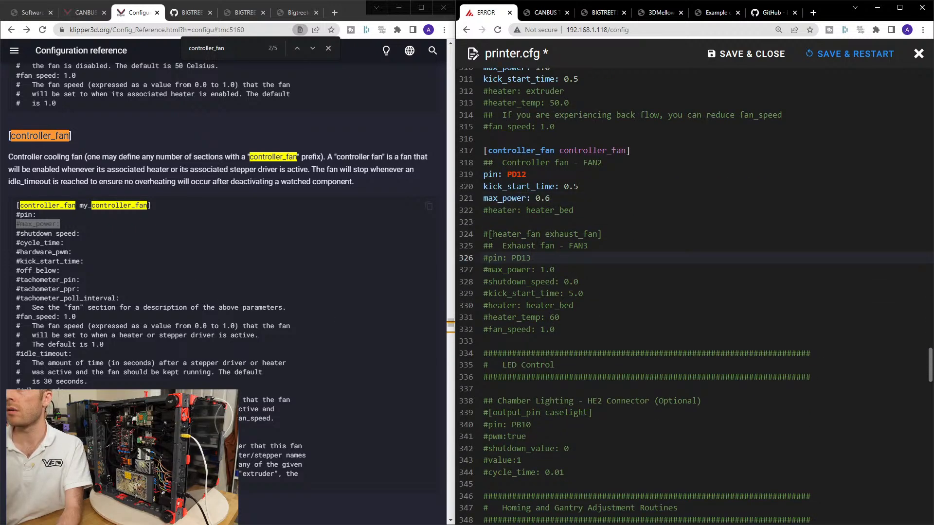
left_click(489, 235)
key("Left")
key("Delete")
key("Down")
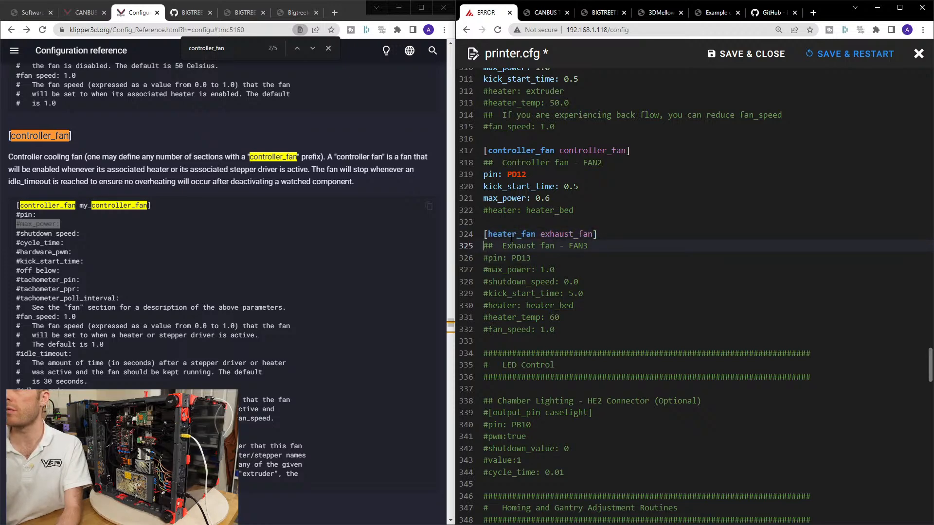
Bring up the Octopus Pro pin diagram and review the pin lines of the [fan] and [controller_fan controller_fan] sections.
scroll(695, 296, "up", 6)
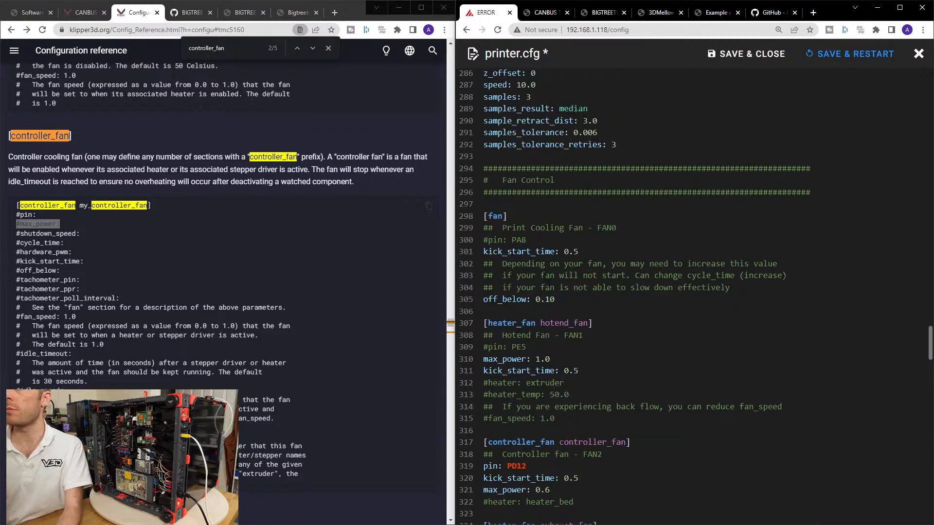
left_click(239, 13)
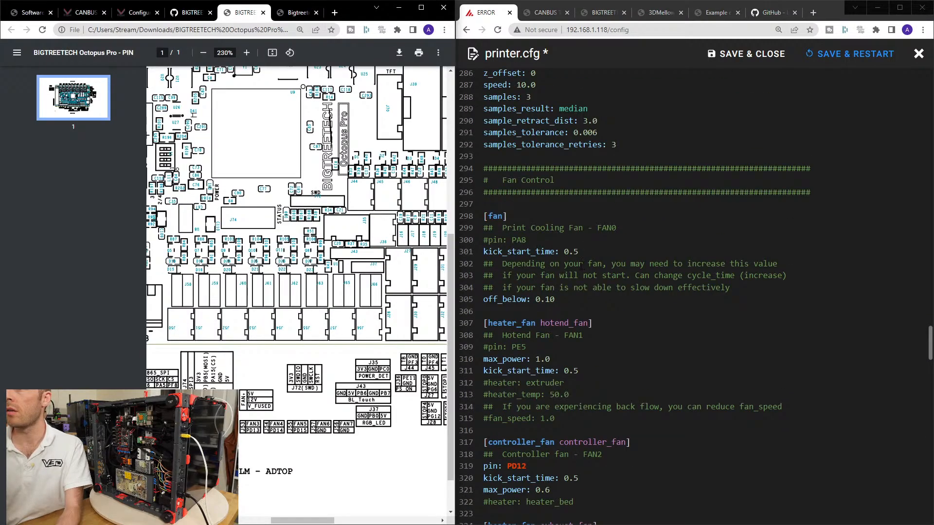
left_click(539, 240)
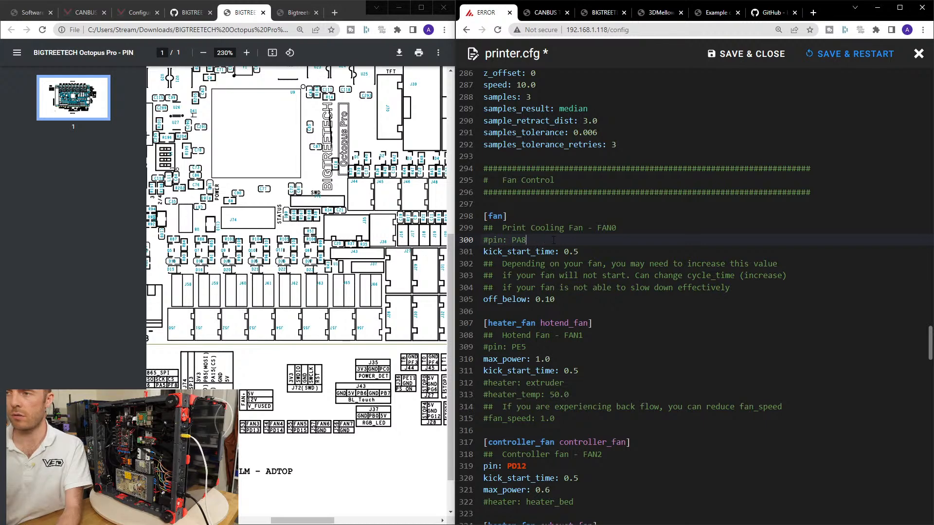
scroll(616, 323, "down", 3)
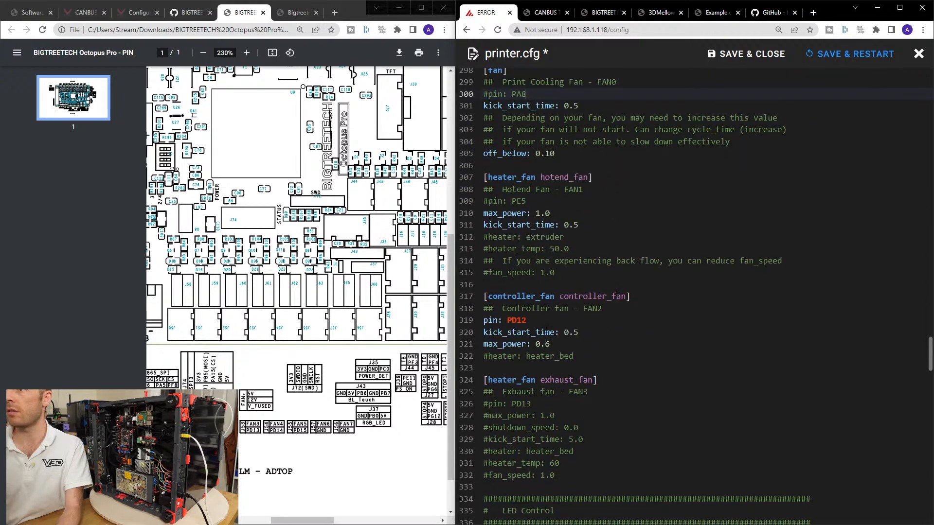
left_click(537, 319)
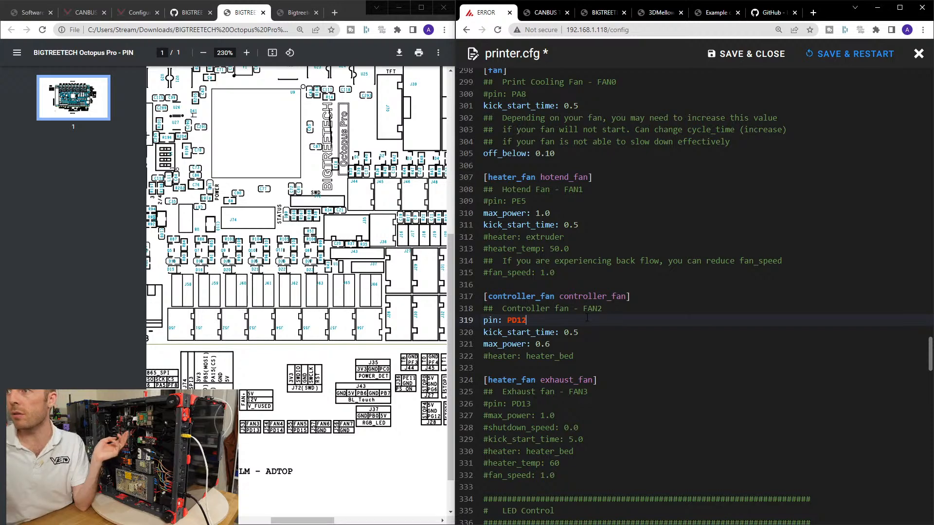
Duplicate the whole [controller_fan controller_fan] section directly below the original, separated by a blank line.
left_click_drag(584, 357, 483, 296)
key("ctrl+c")
left_click(591, 357)
key("Return")
key("Return")
key("ctrl+v")
Rename the two controller fan section headers to [controller_fan controller_fan0] and [controller_fan controller_fan1].
left_click(628, 380)
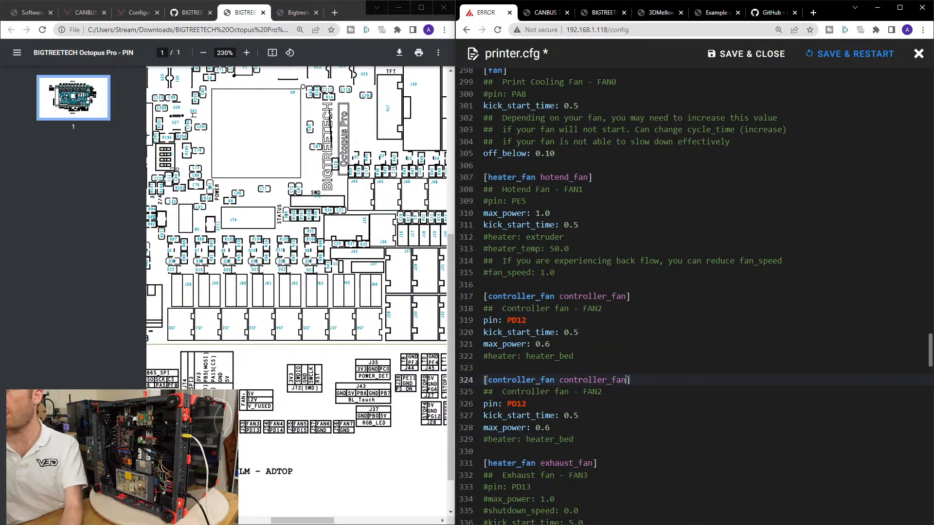
left_click(628, 296)
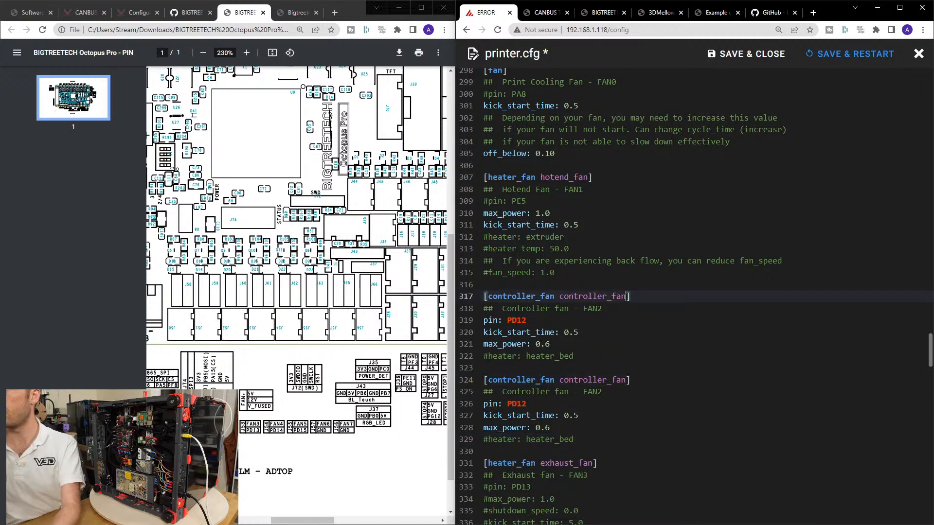
type("0")
left_click(637, 384)
type("1")
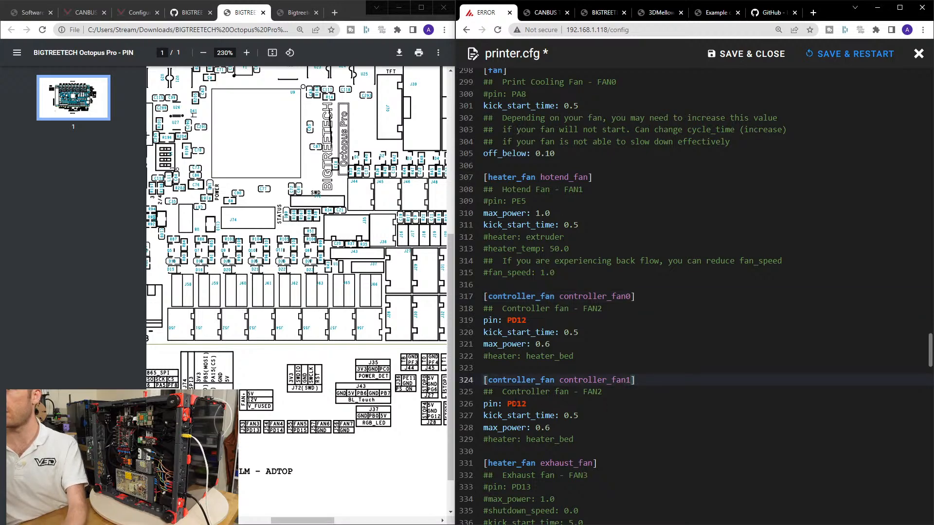
Set the pin of the [controller_fan controller_fan1] section to PD13.
left_click(526, 404)
key("BackSpace")
type("3")
left_click(550, 428)
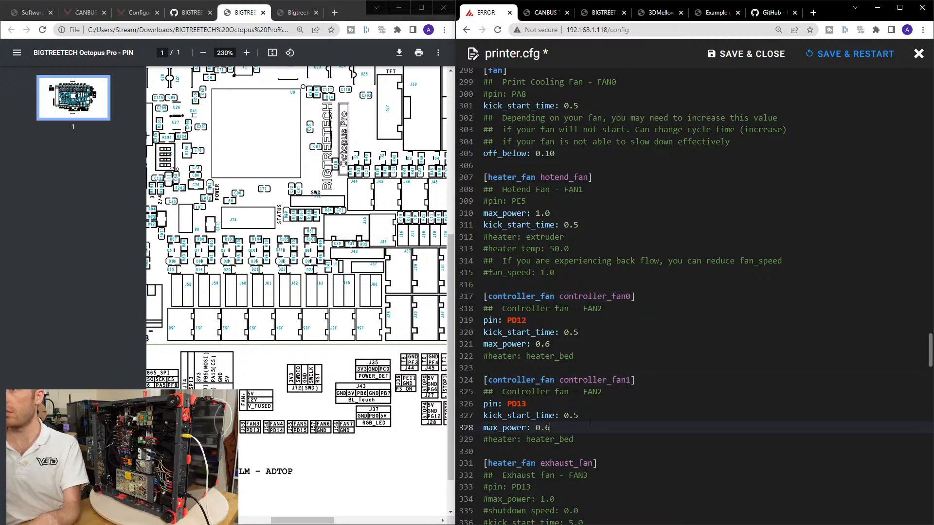
scroll(607, 330, "down", 2)
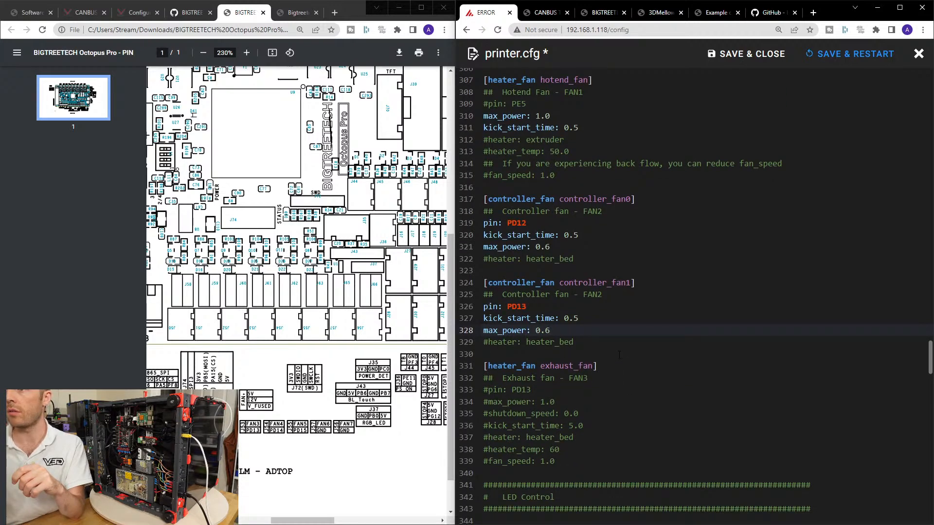
scroll(620, 355, "down", 2)
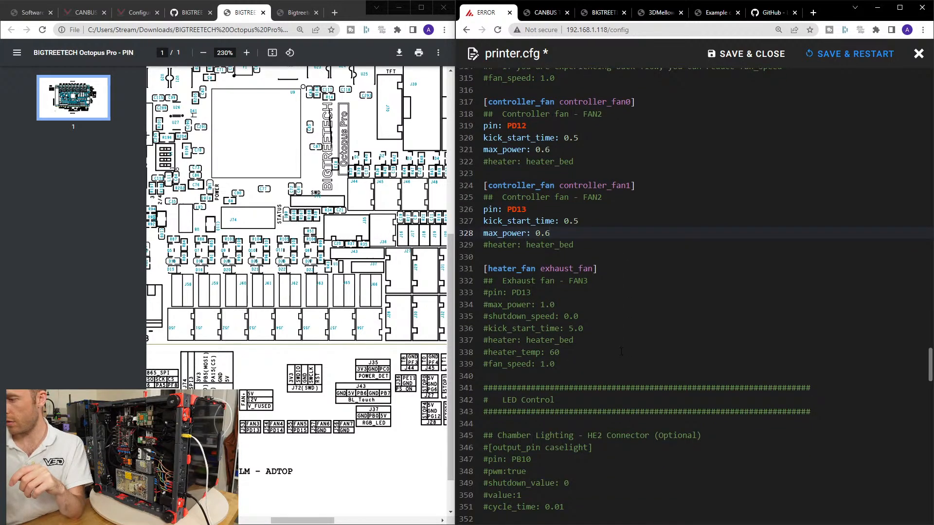
left_click(554, 206)
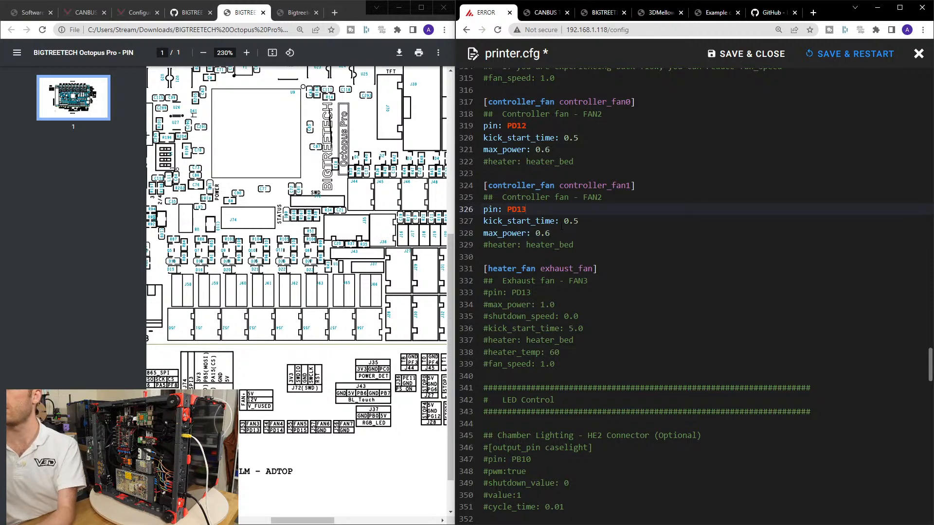
Search the Klipper Configuration reference for max_power and pin.
left_click(191, 12)
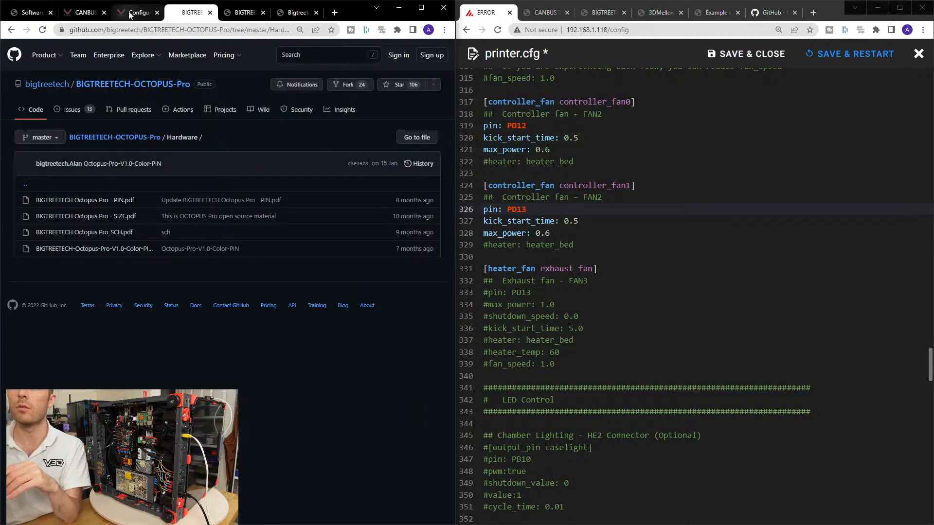
left_click(130, 13)
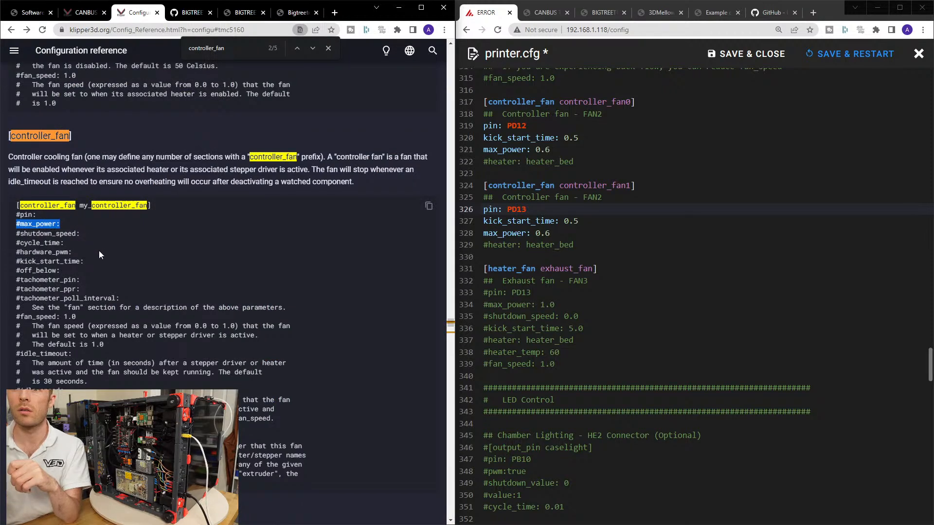
left_click(59, 223)
double_click(38, 224)
key("ctrl+c")
key("ctrl+f")
key("ctrl+v")
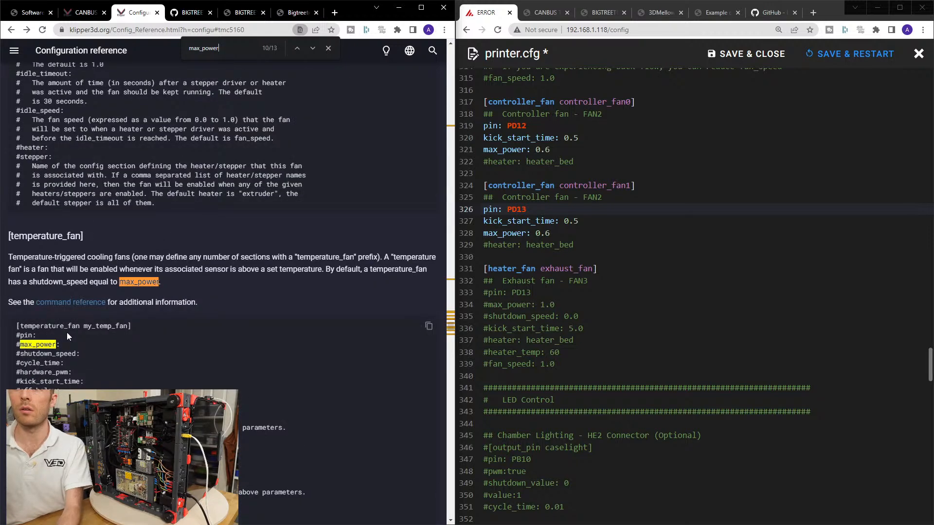
double_click(26, 335)
key("ctrl+f")
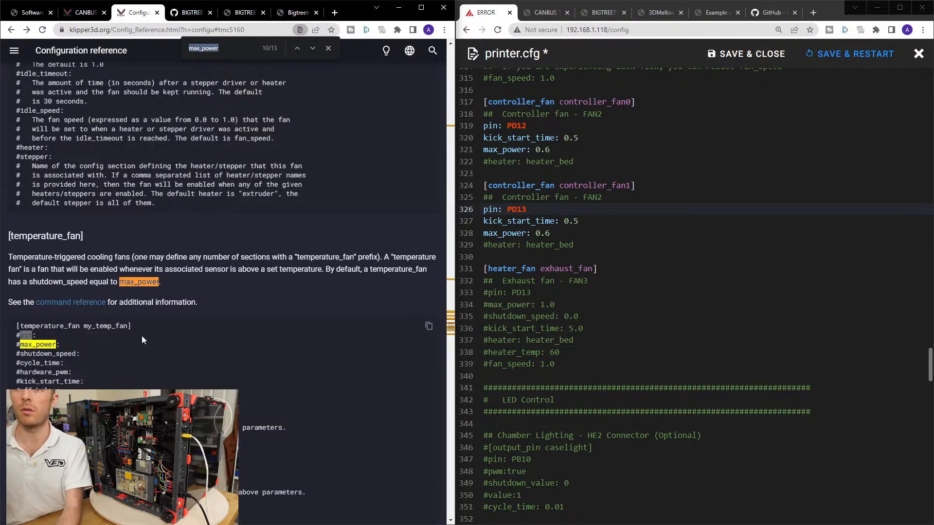
scroll(203, 224, "down", 20)
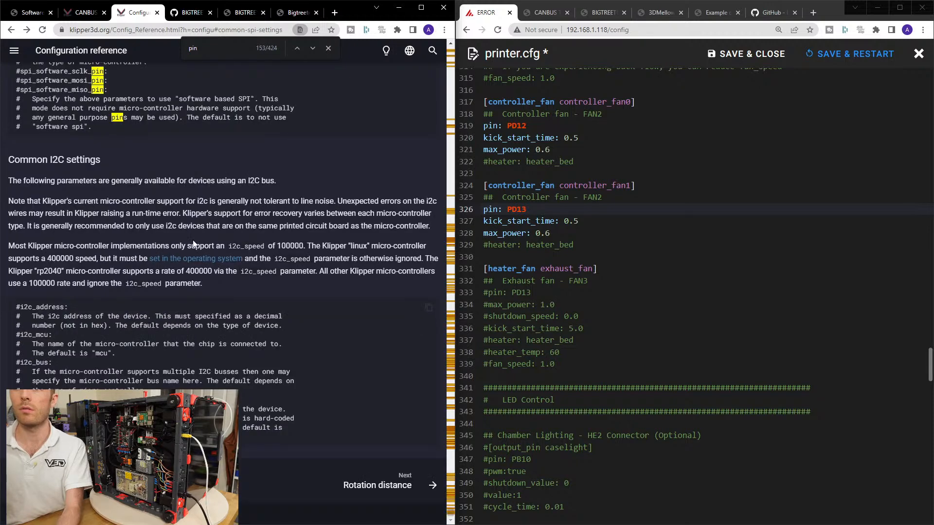
scroll(189, 238, "up", 20)
Search the Configuration reference for controller_fan and read how its section describes fan activation and idle timeout.
double_click(538, 186)
key("ctrl+c")
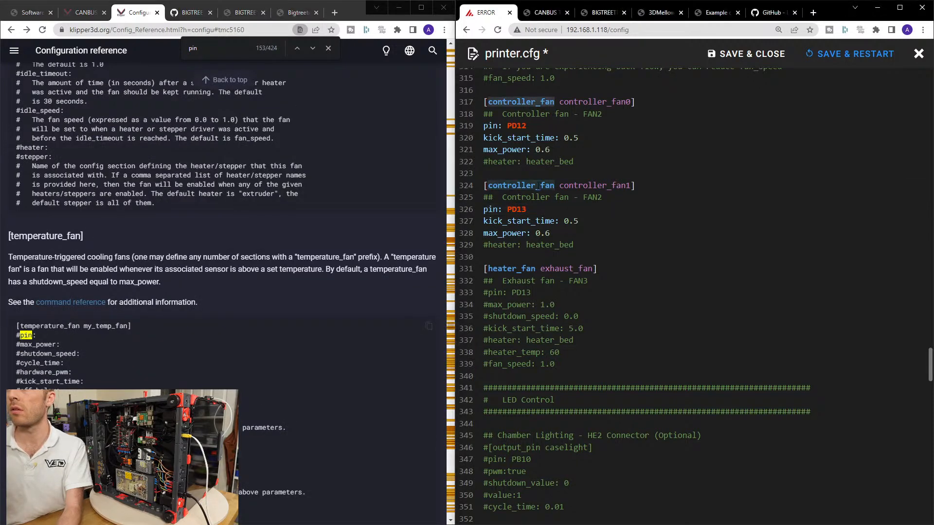
left_click(413, 211)
key("ctrl+f")
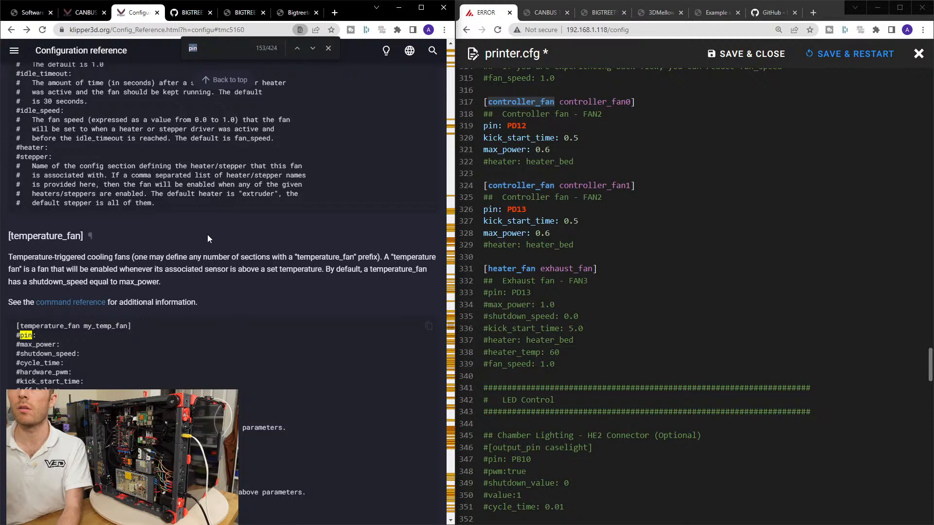
key("ctrl+v")
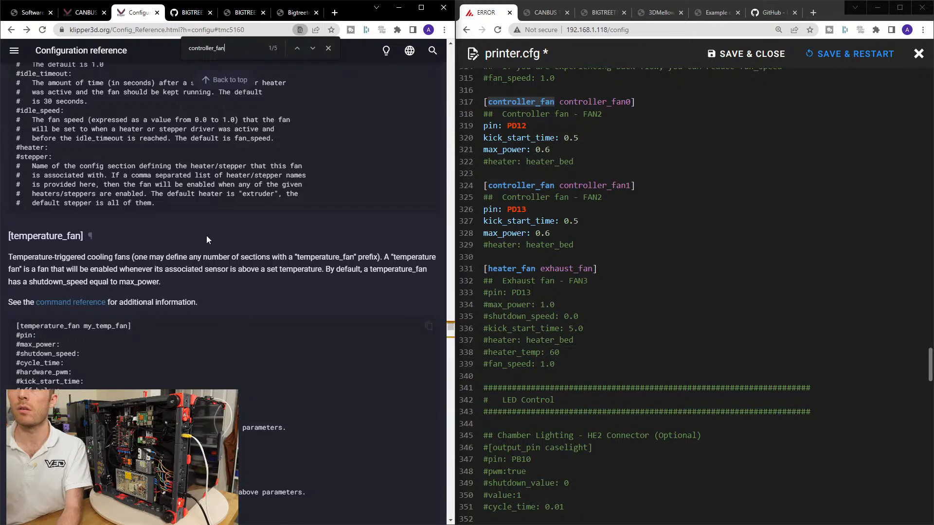
left_click(312, 48)
left_click(311, 48)
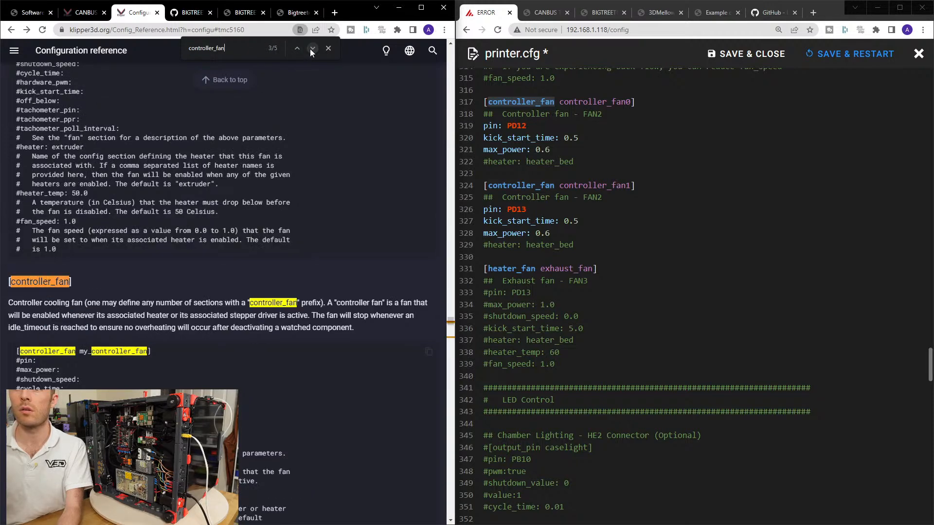
scroll(238, 225, "down", 2)
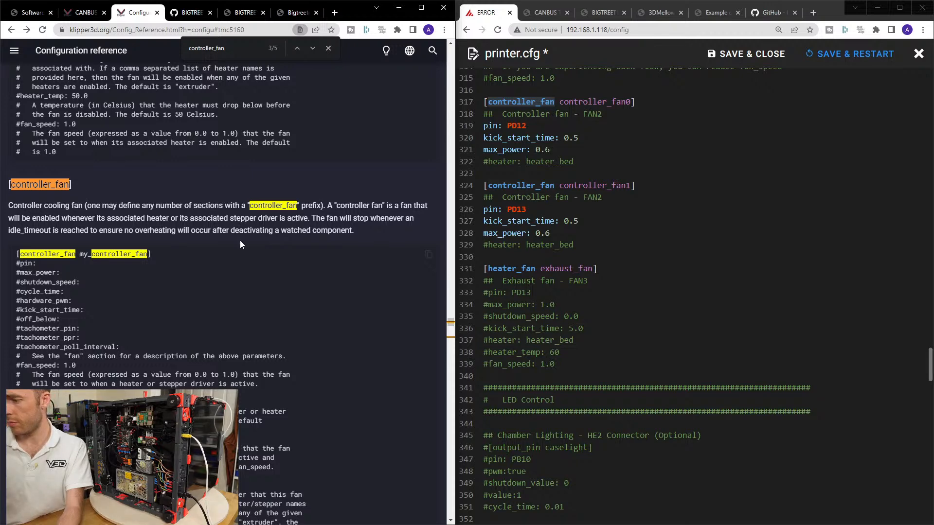
Uncomment the [output_pin caselight] header and its pin, pwm, shutdown_value, value and cycle_time lines under LED Control.
left_click(591, 301)
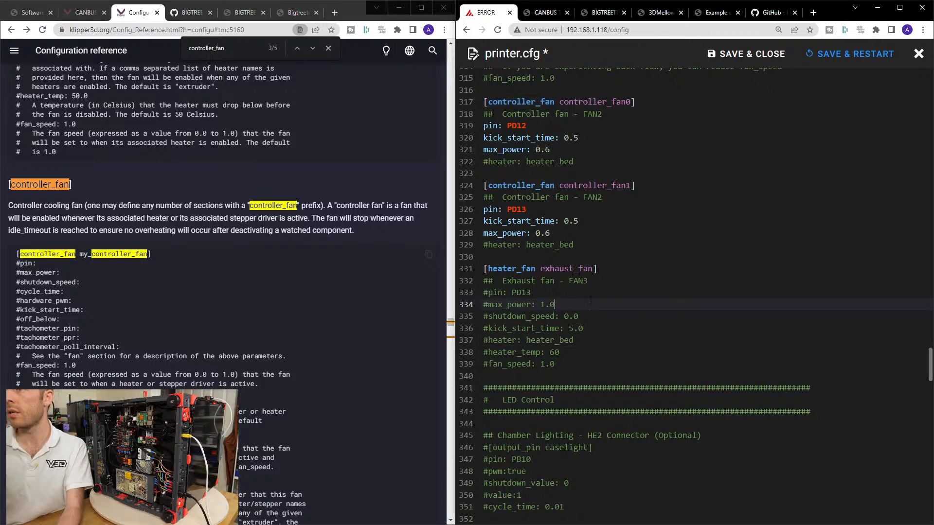
scroll(592, 295, "down", 3)
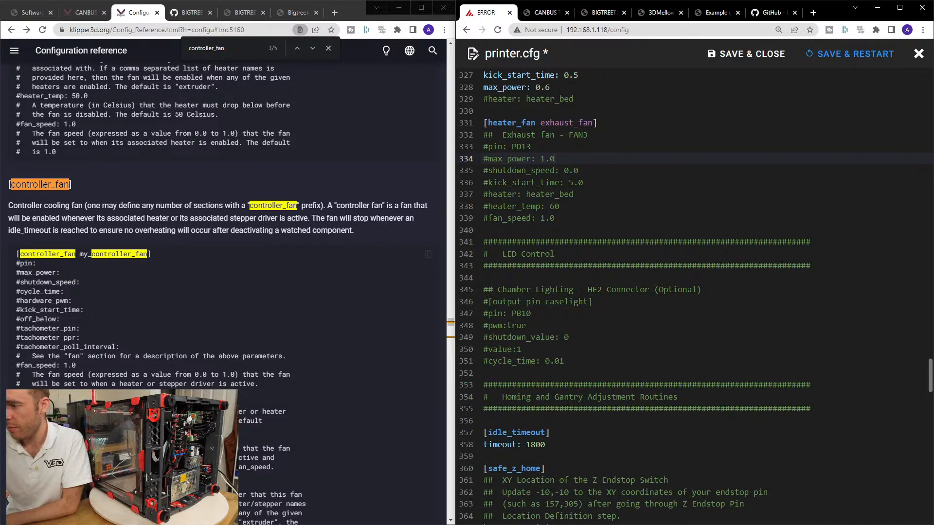
left_click(660, 341)
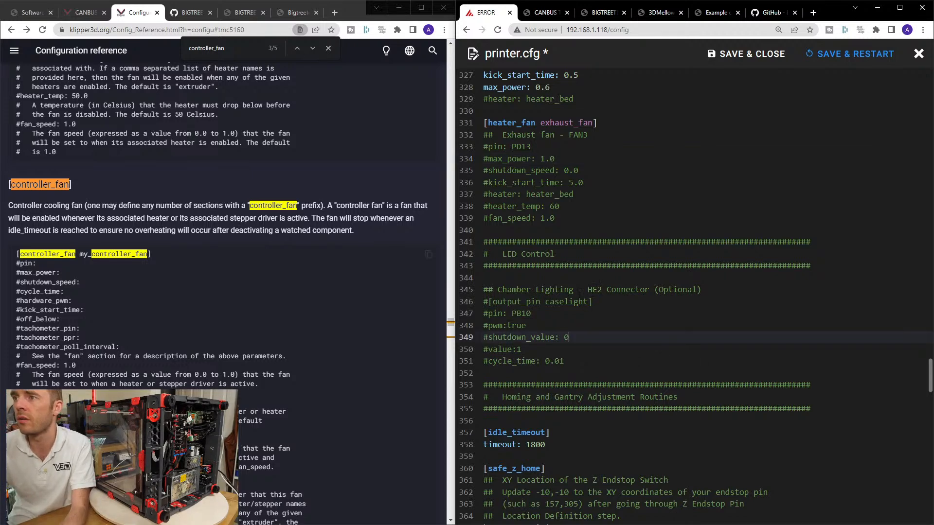
left_click(493, 290)
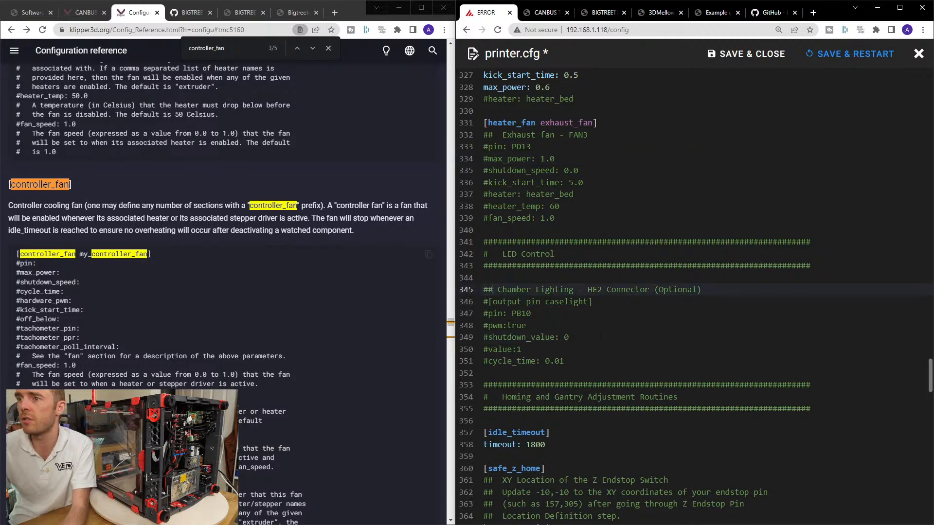
scroll(598, 337, "down", 1)
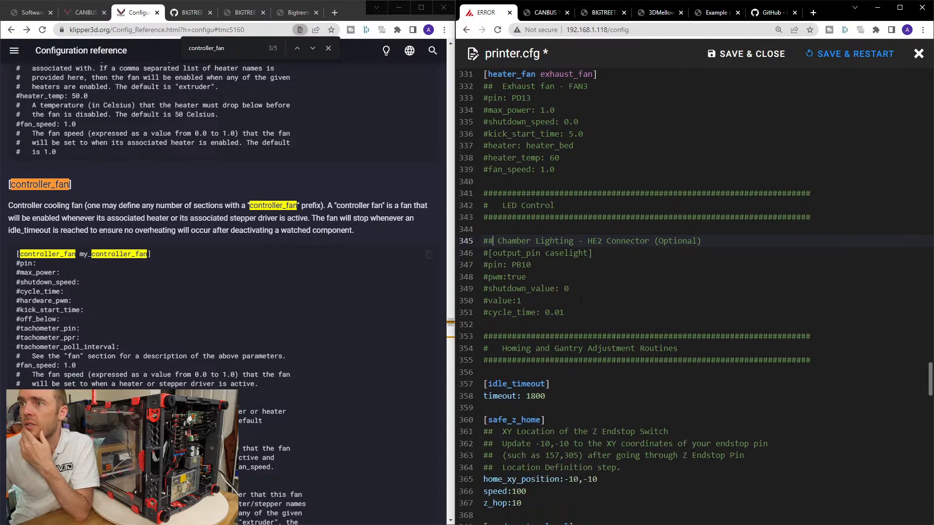
scroll(580, 299, "up", 3)
scroll(592, 362, "down", 1)
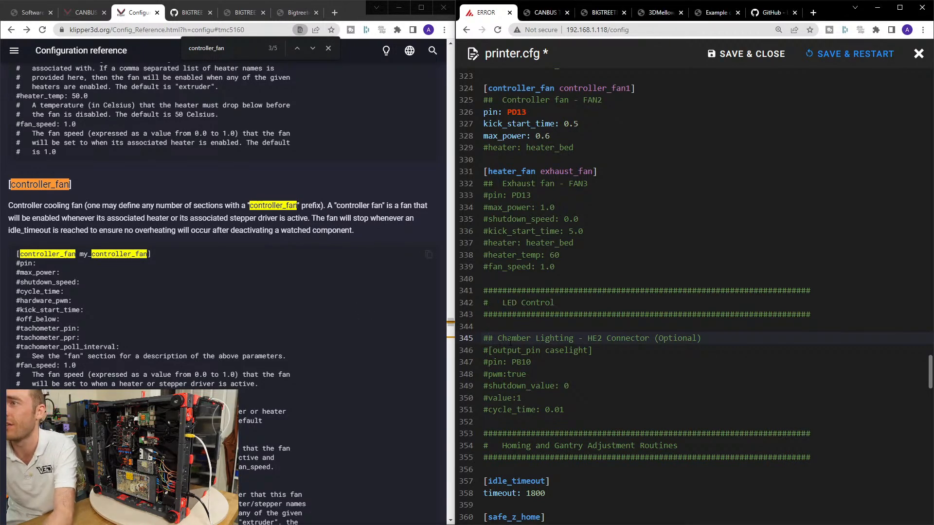
key("Down")
key("Delete")
key("Down")
key("Delete")
key("Down")
key("Delete")
key("Down")
key("Delete")
key("Down")
key("Delete")
key("Down")
key("Delete")
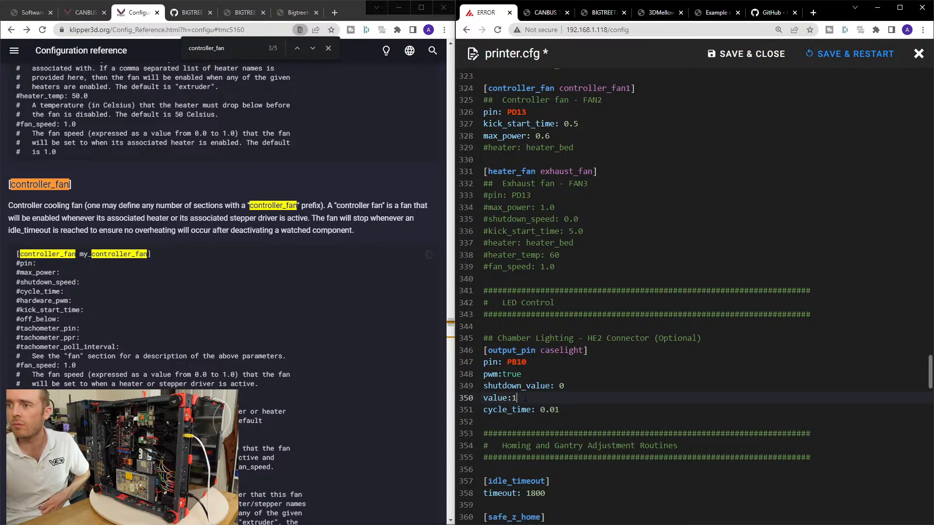
Look up output_pin in the Configuration reference and read its parameter descriptions.
left_click(500, 350)
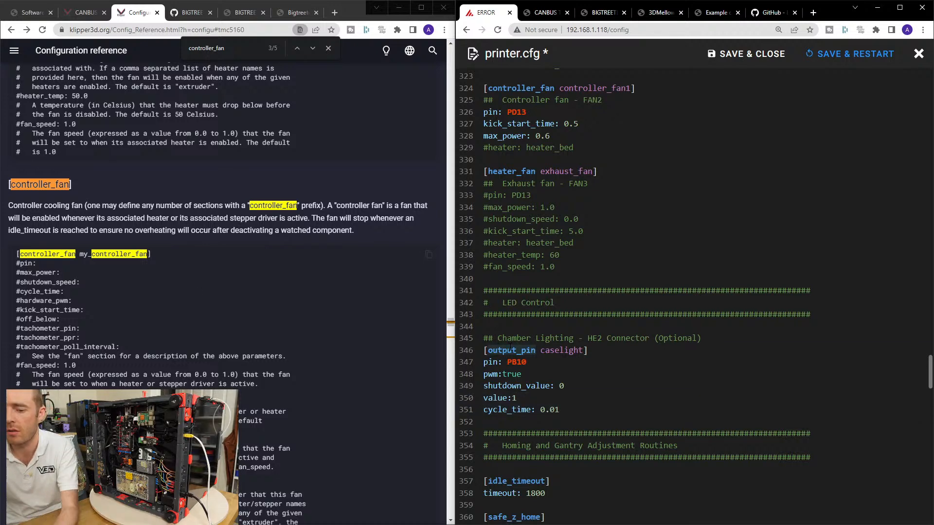
left_click(259, 281)
key("ctrl+f")
type("output_pin")
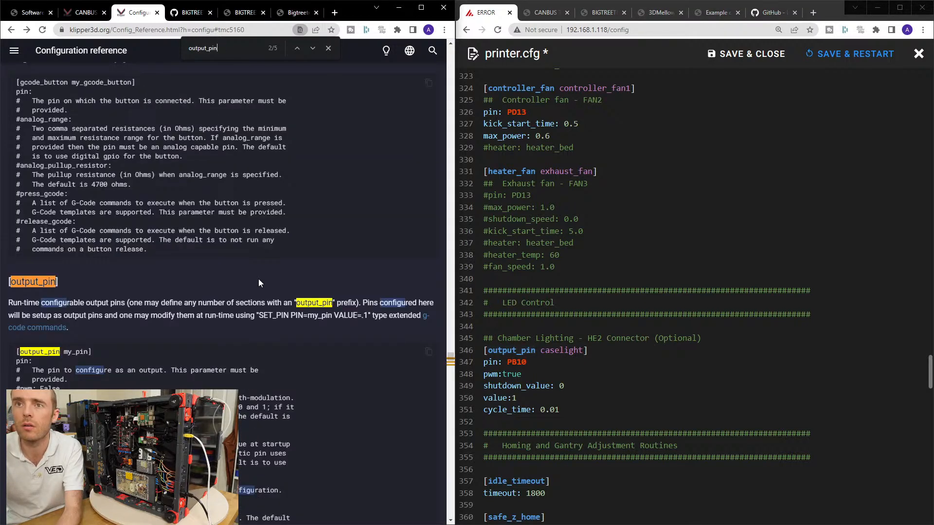
scroll(203, 320, "down", 5)
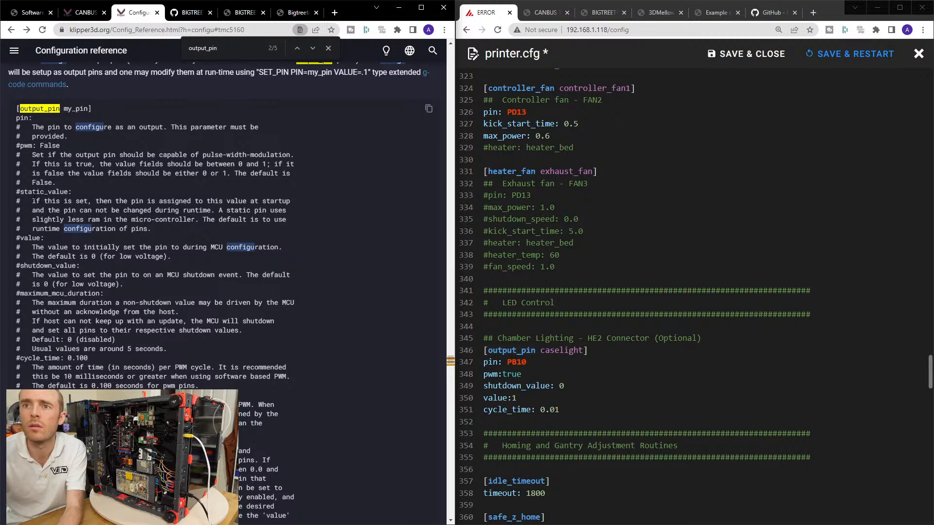
Set value in the [output_pin caselight] section to 0.2.
left_click(524, 397)
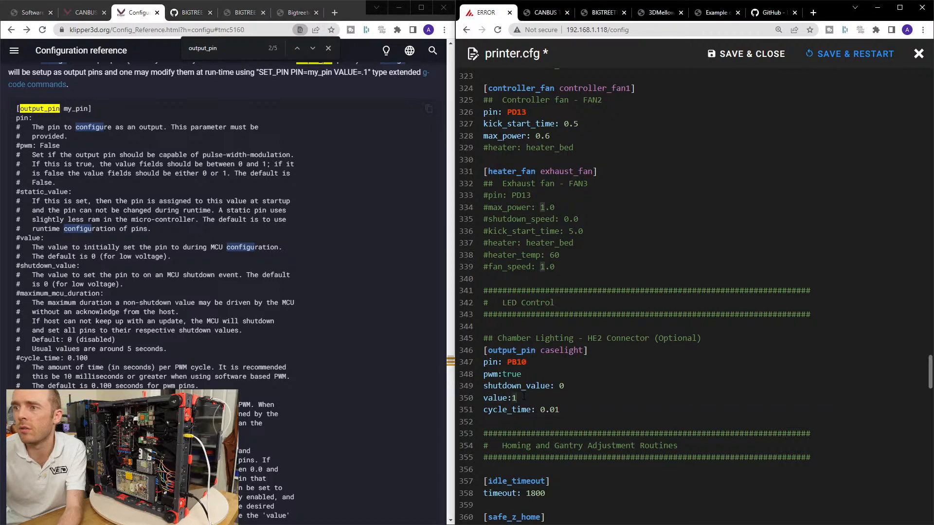
key("BackSpace")
type("0.2")
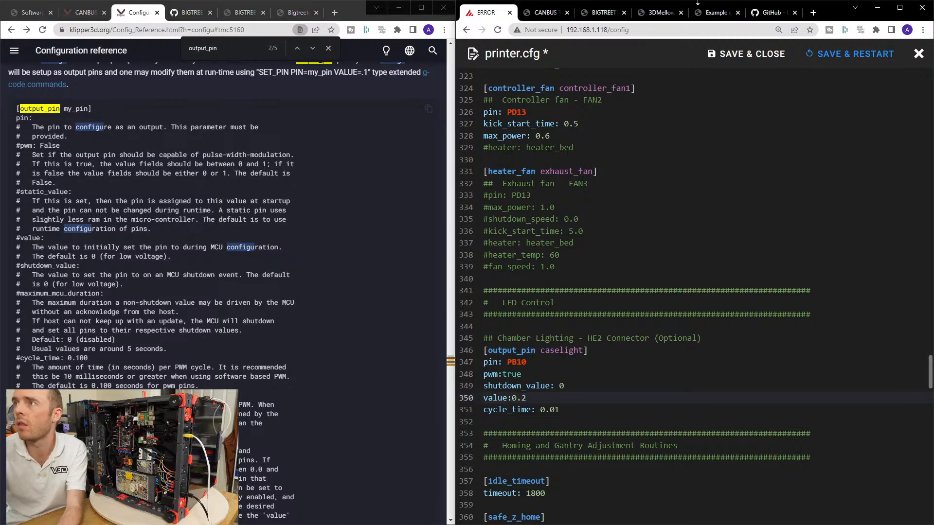
Save printer.cfg with a restart and run a firmware restart.
left_click(826, 55)
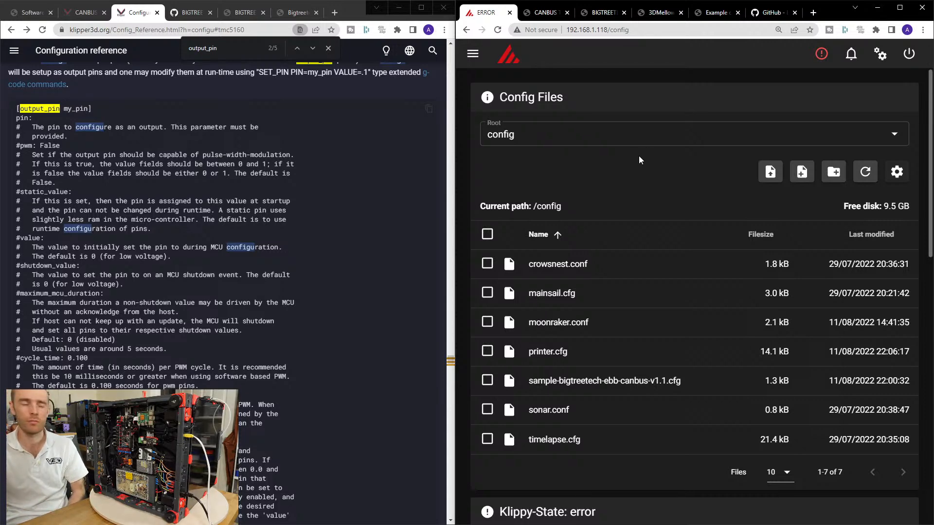
scroll(629, 181, "down", 7)
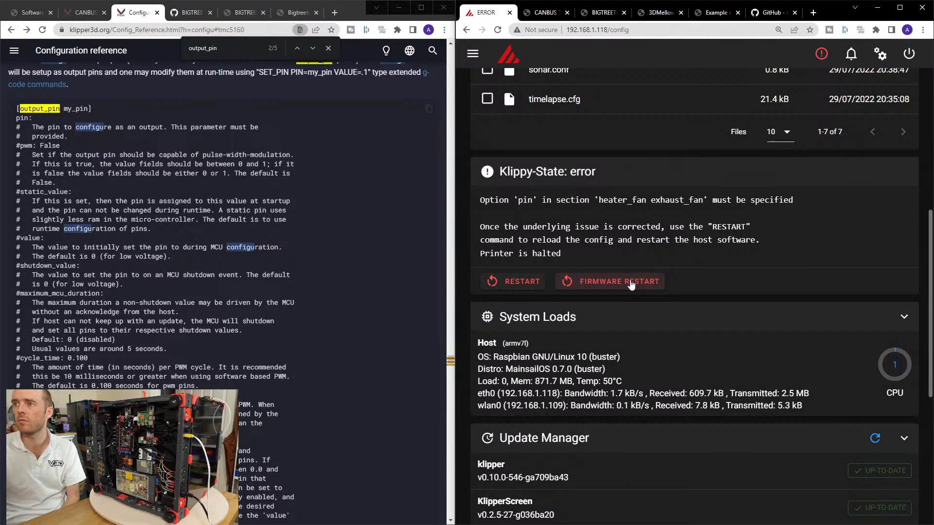
left_click(629, 283)
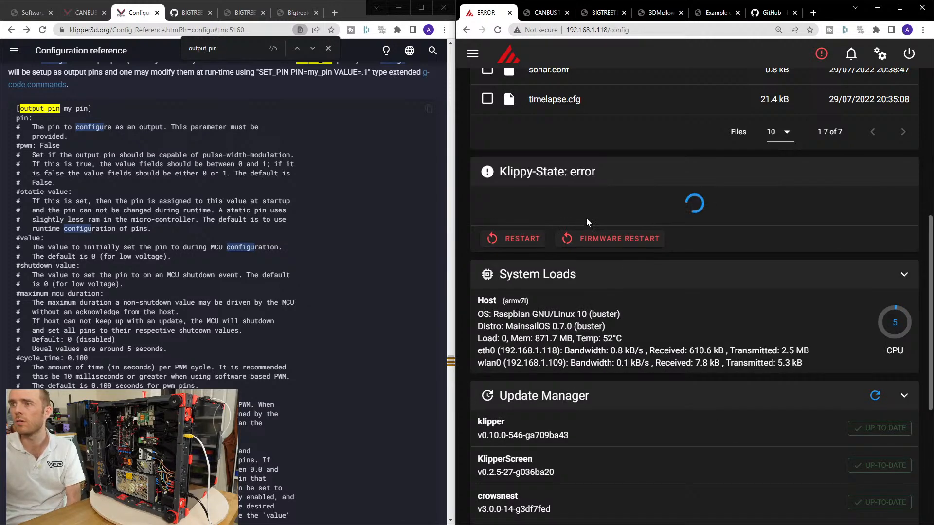
Copy heater_fan from the Klippy error message and find it in the Fan Control area of printer.cfg.
double_click(643, 201)
key("ctrl+c")
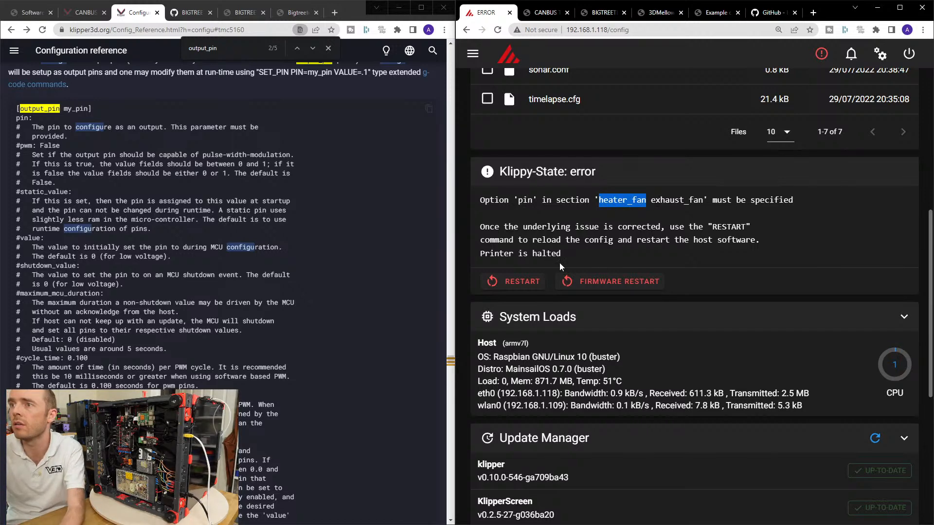
scroll(552, 262, "up", 7)
left_click(564, 362)
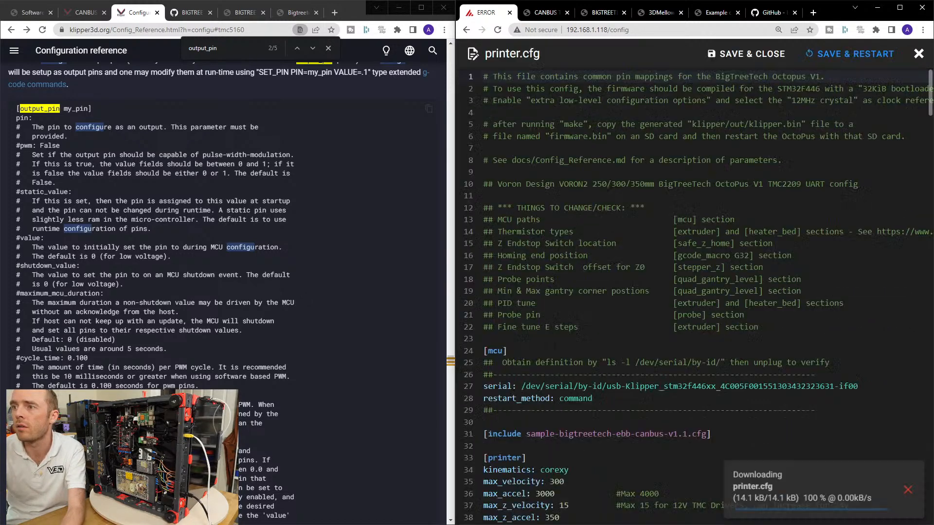
key("ctrl+f")
key("ctrl+v")
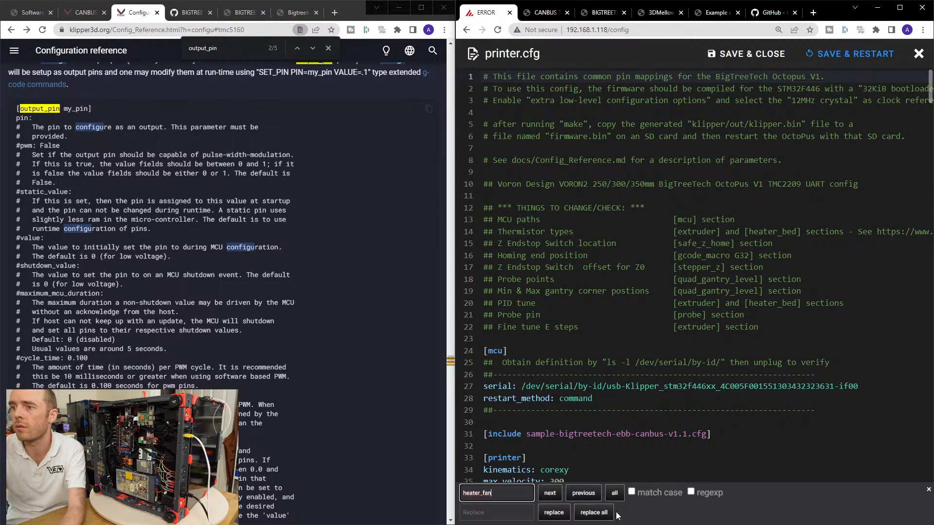
left_click(550, 493)
scroll(586, 373, "down", 3)
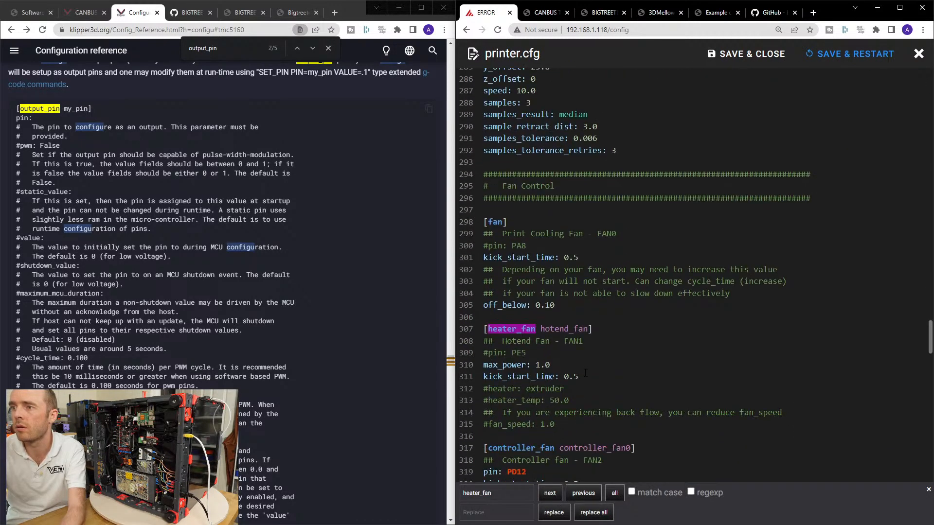
scroll(586, 344, "down", 2)
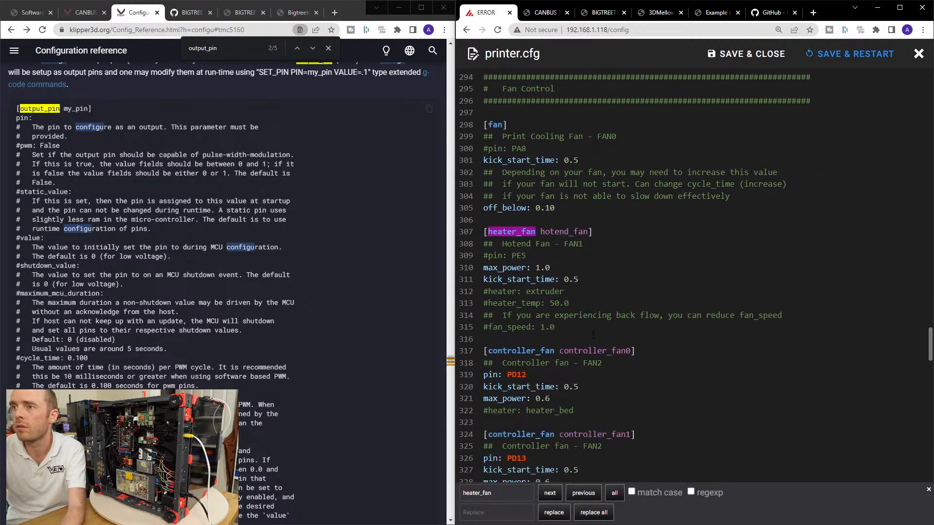
Cut the whole [heater_fan hotend_fan] section out of printer.cfg and save the file.
left_click(529, 257)
left_click(484, 232)
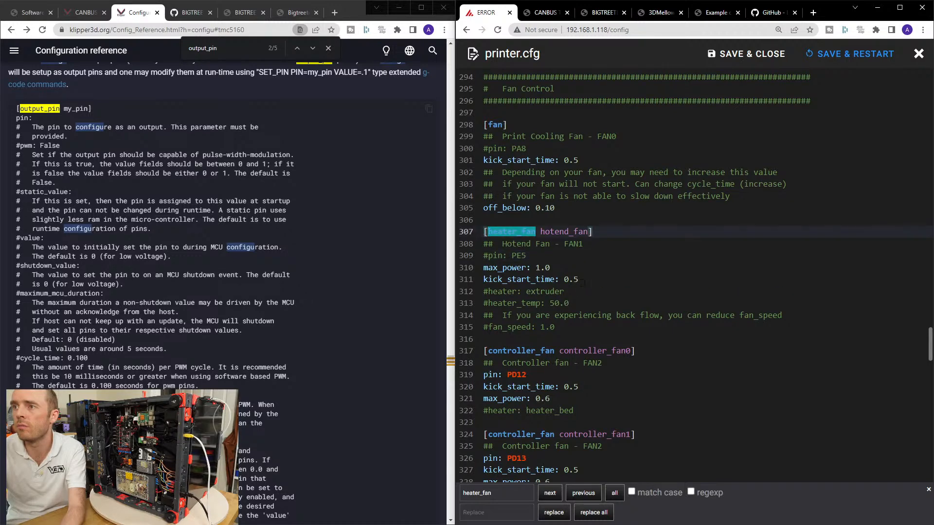
left_click(481, 267)
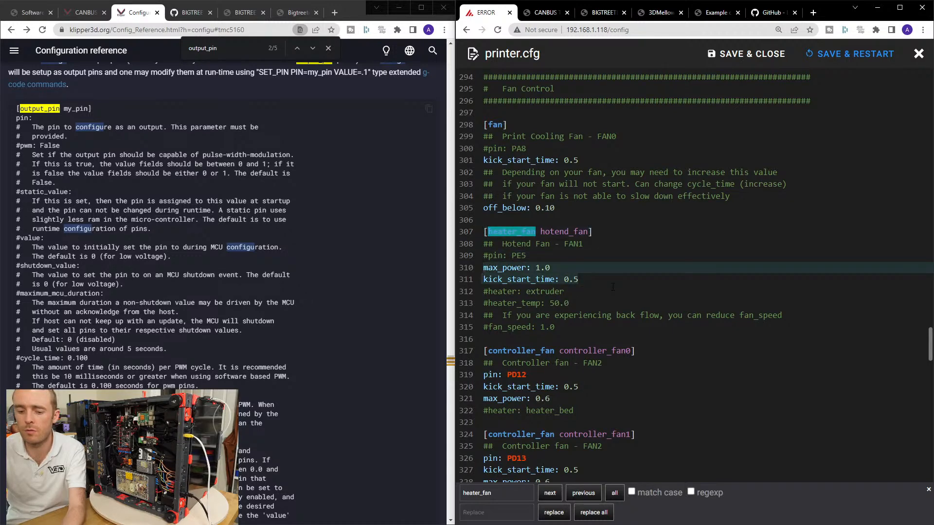
left_click_drag(559, 327, 477, 232)
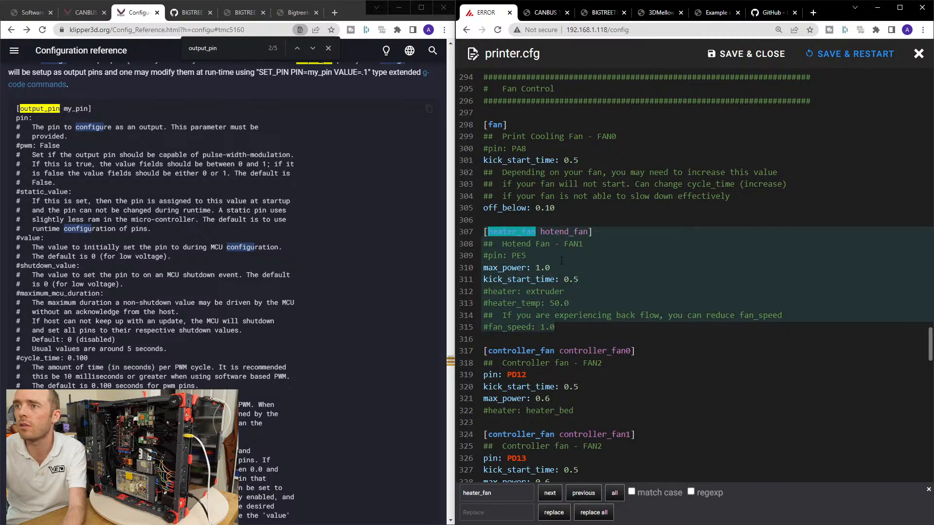
left_click(540, 257)
left_click_drag(559, 327, 486, 362)
key("ctrl+c")
left_click(746, 53)
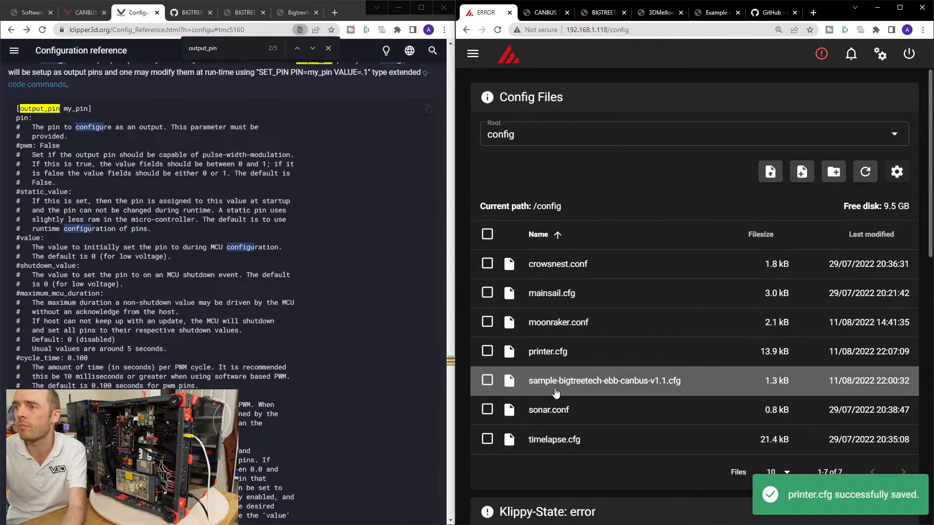
left_click(555, 361)
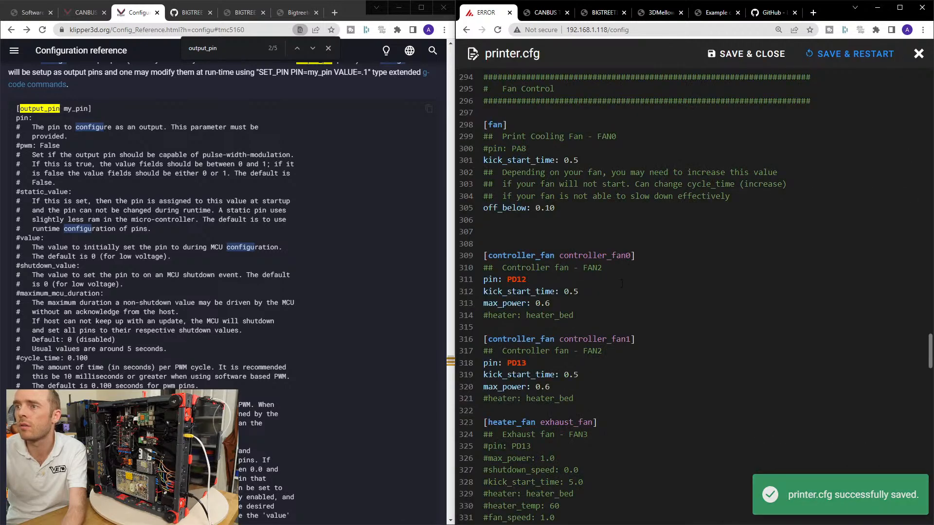
left_click(737, 54)
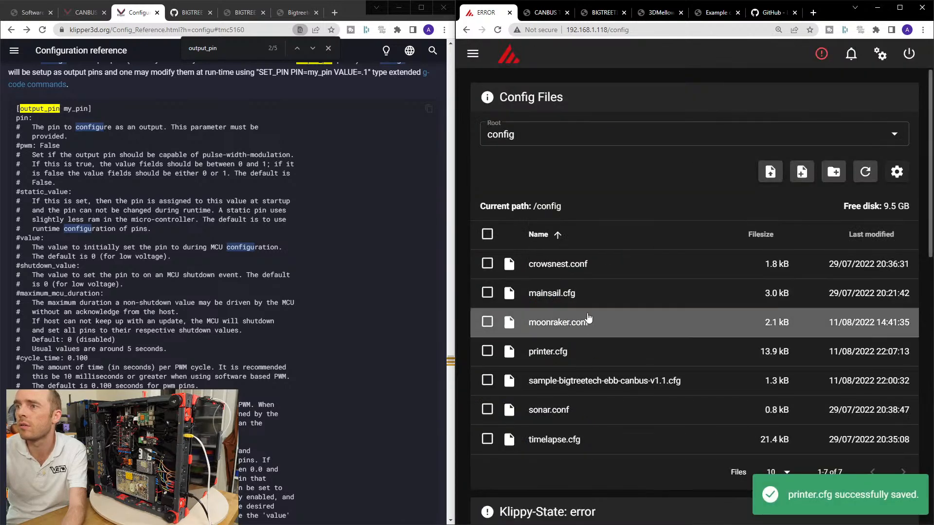
Paste the cut section below the existing [heater_fan hotend_fan] section in sample-bigtreetech-ebb-canbus-v1.1.cfg.
left_click(580, 378)
scroll(608, 336, "down", 2)
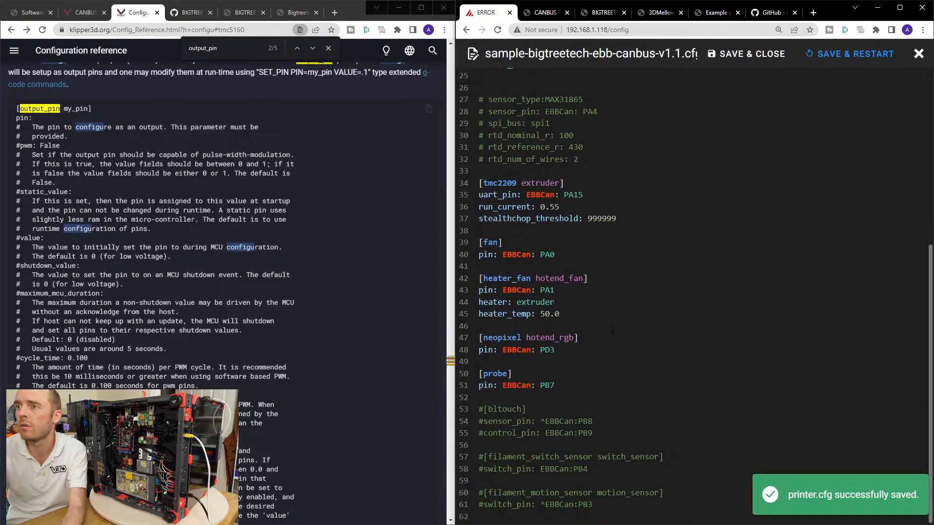
left_click(599, 321)
key("Return")
key("ctrl+v")
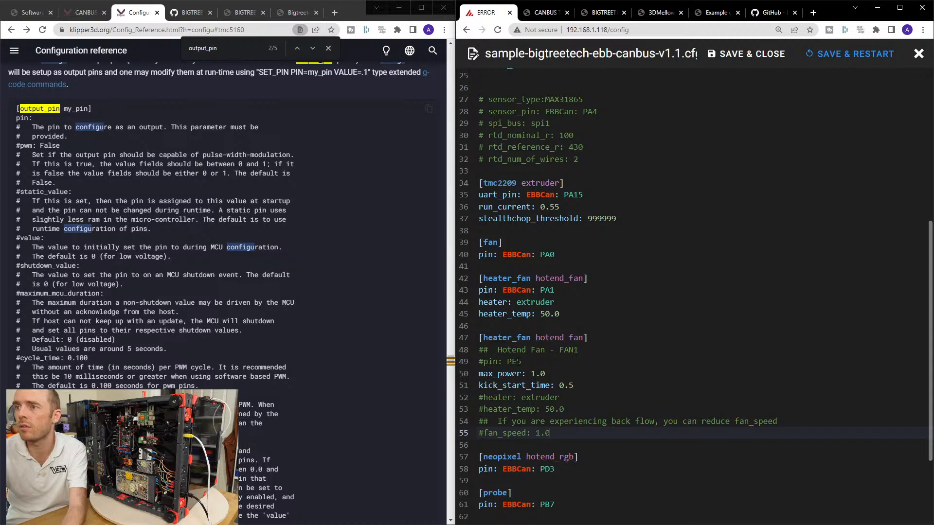
Move the max_power: 1.0 and kick_start_time: 0.5 lines to the end of the original [heater_fan hotend_fan] section, under heater_temp.
left_click_drag(545, 374, 483, 374)
key("ctrl+x")
left_click(486, 326)
key("ctrl+v")
left_click_drag(574, 385, 478, 386)
key("ctrl+x")
left_click(560, 325)
key("Return")
key("ctrl+v")
Delete the leftover lines of the pasted fan section, save the file with a restart and check the Klippy state.
left_click_drag(479, 445, 479, 351)
key("BackSpace")
key("BackSpace")
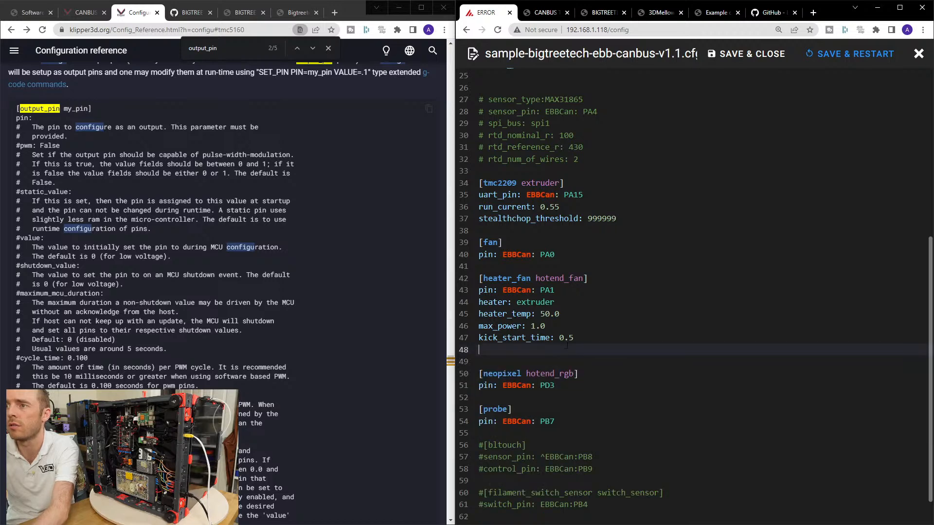
left_click(851, 54)
scroll(676, 326, "down", 6)
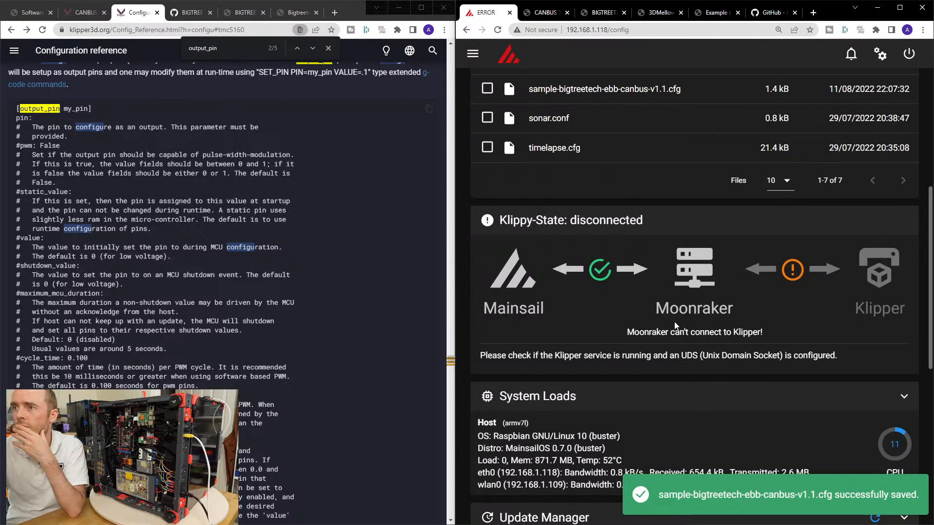
scroll(673, 349, "down", 2)
scroll(711, 331, "up", 1)
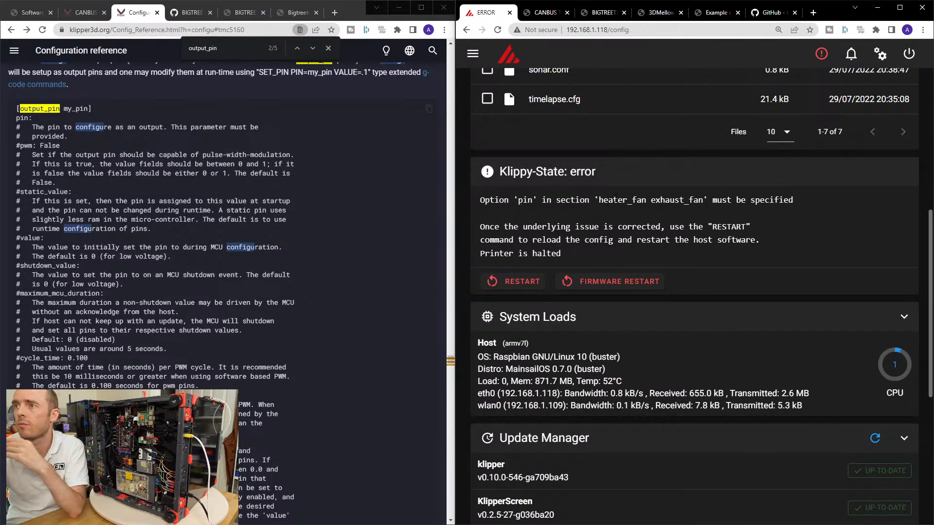
Find the [heater_fan exhaust_fan] section in printer.cfg, comment out its header and save the file.
double_click(605, 201)
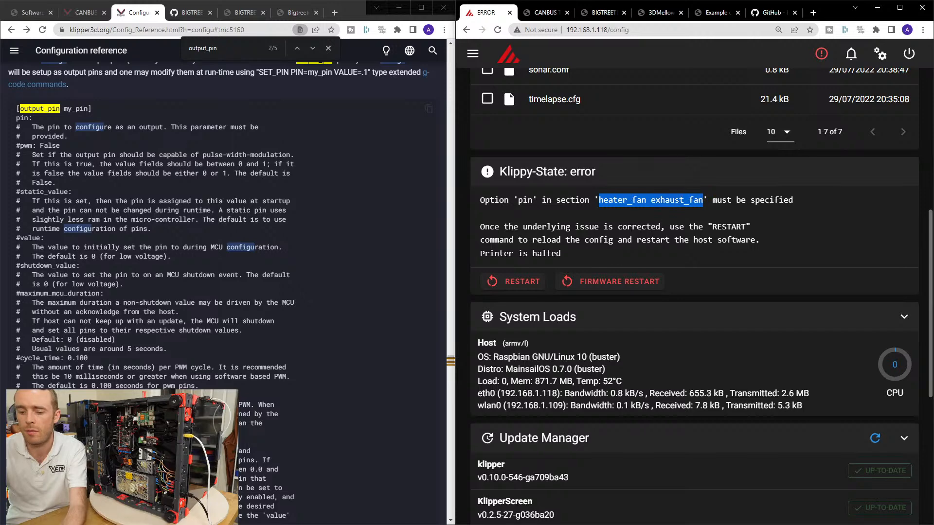
scroll(563, 289, "up", 7)
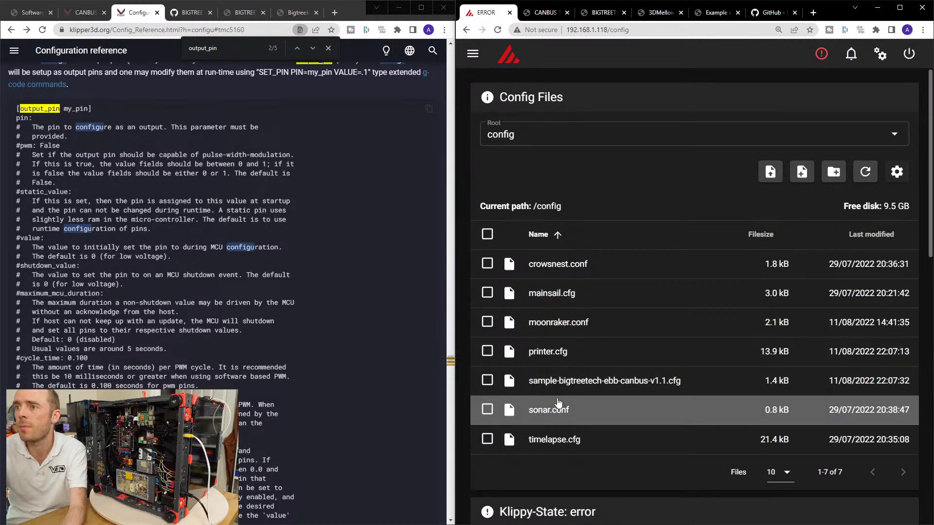
left_click(547, 351)
key("ctrl+f")
key("ctrl+v")
key("Return")
scroll(596, 345, "down", 4)
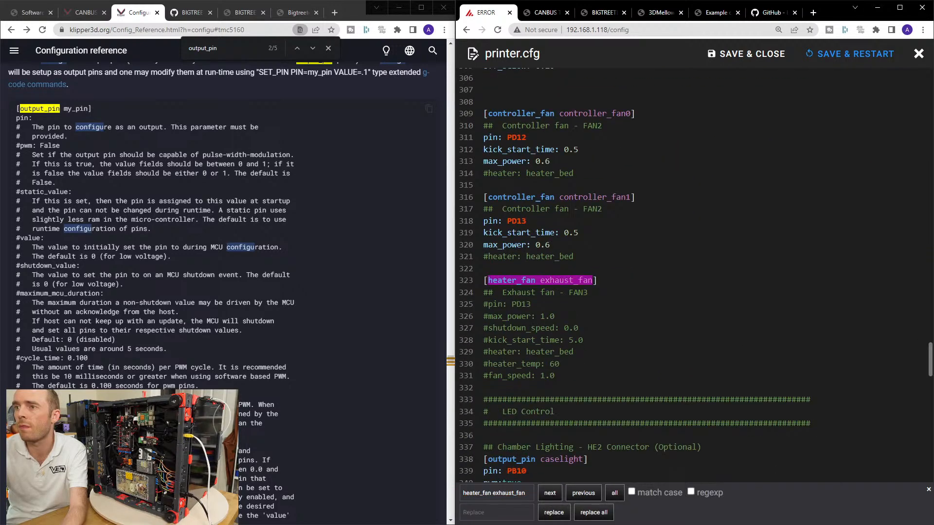
left_click(485, 280)
type("#")
left_click(773, 53)
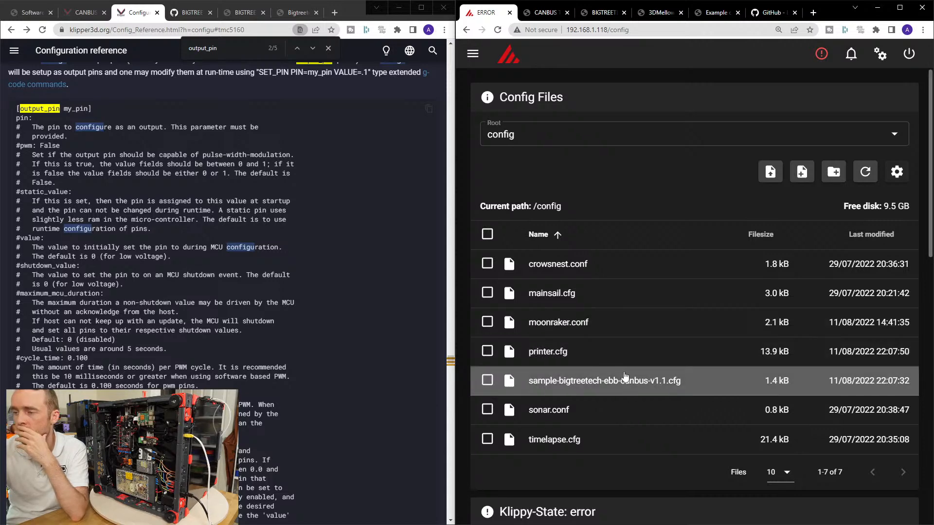
scroll(614, 458, "down", 5)
scroll(615, 458, "down", 3)
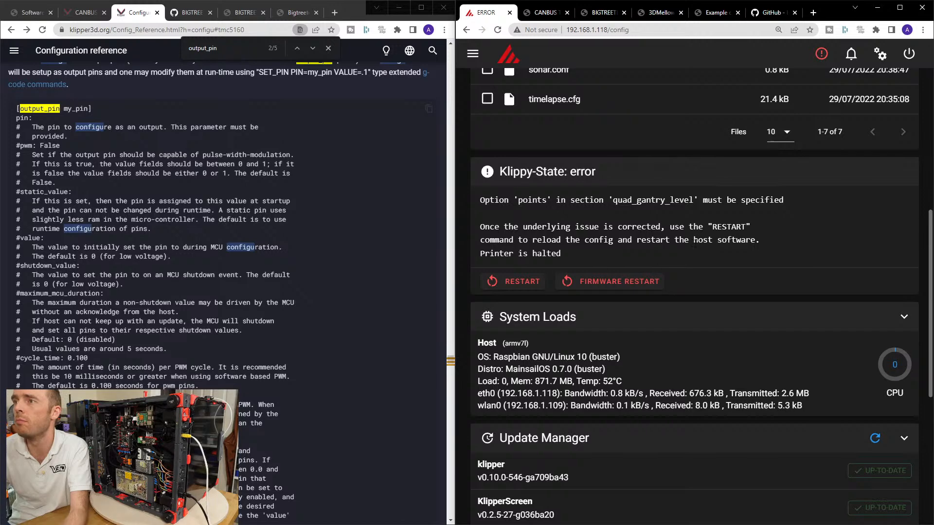
Search printer.cfg for quad_gantry_level and look over its gantry corner and probe point options.
scroll(705, 257, "up", 2)
scroll(704, 257, "up", 2)
scroll(633, 311, "down", 3)
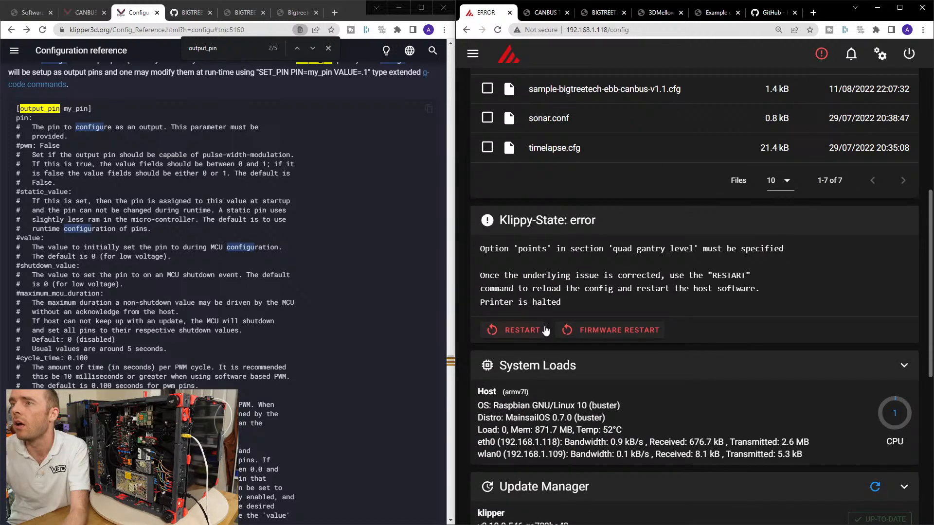
scroll(571, 335, "up", 5)
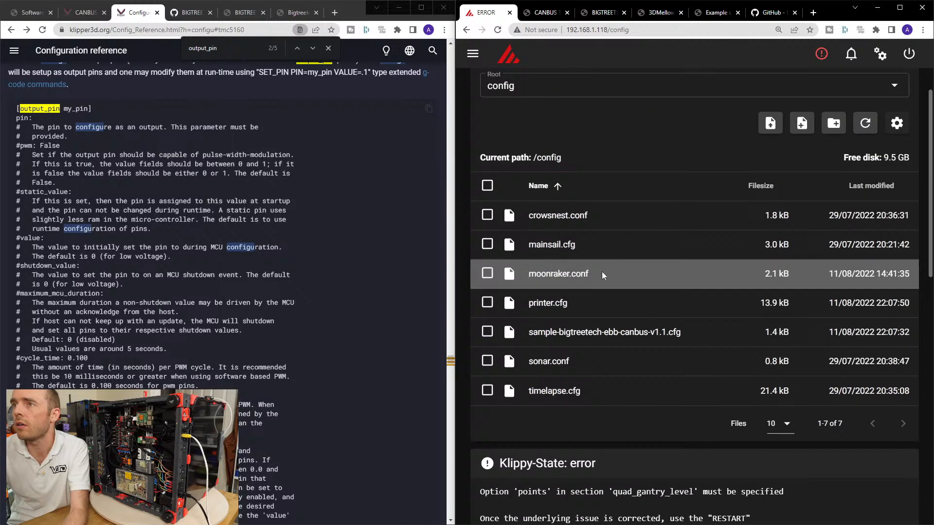
left_click(556, 304)
scroll(626, 304, "down", 10)
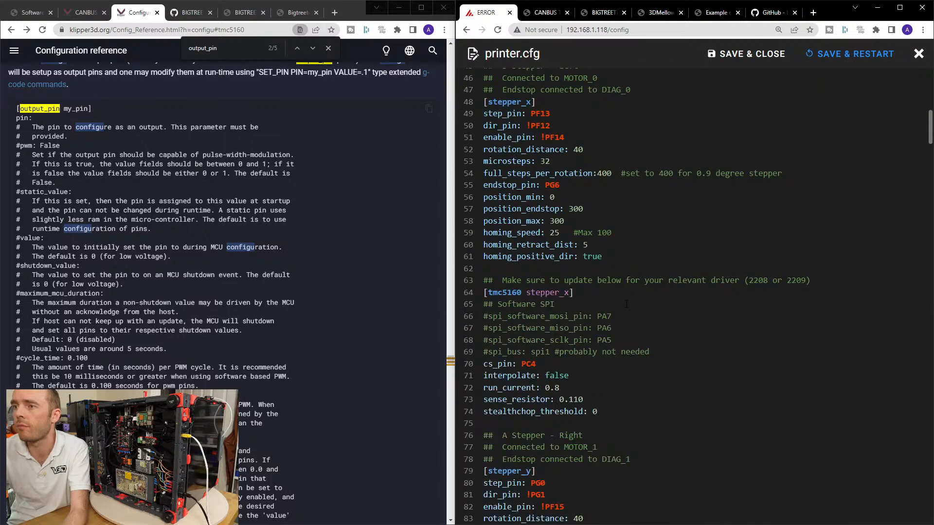
key("ctrl+f")
type("quad")
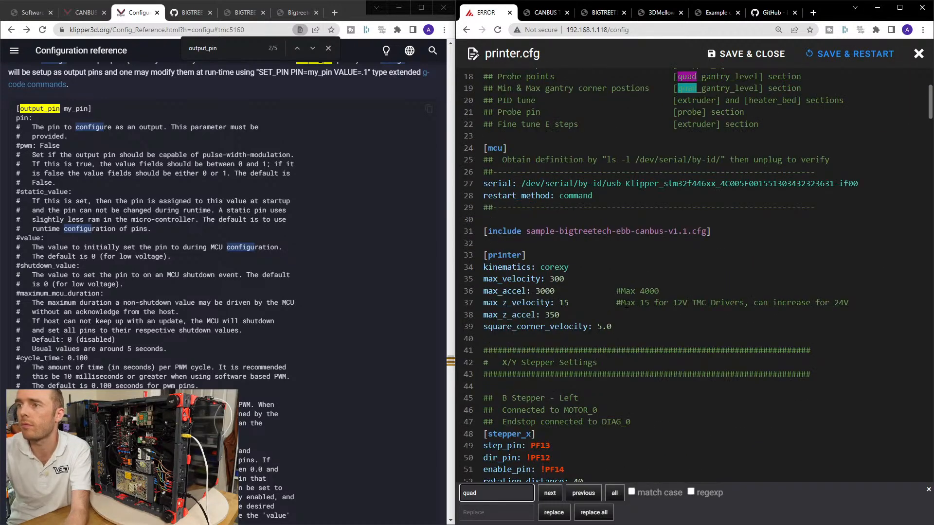
double_click(688, 76)
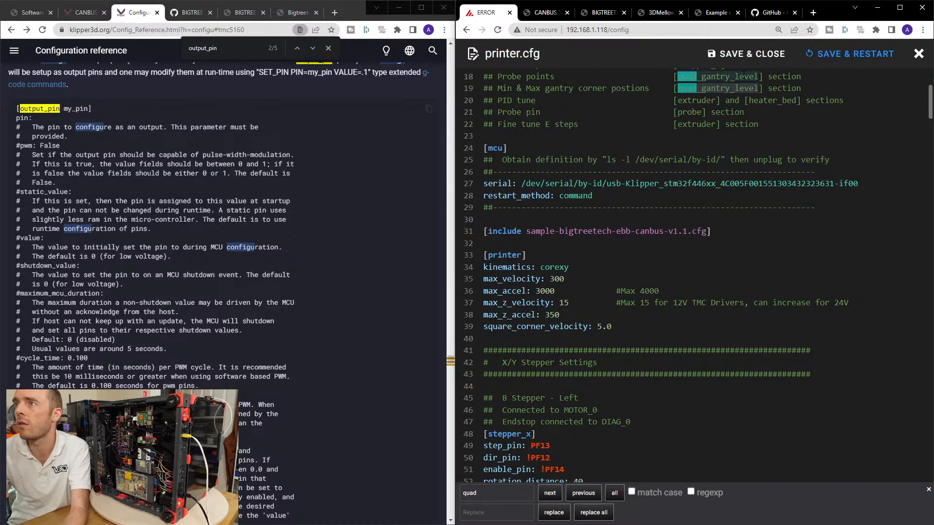
double_click(507, 494)
key("ctrl+v")
left_click(551, 493)
left_click(557, 494)
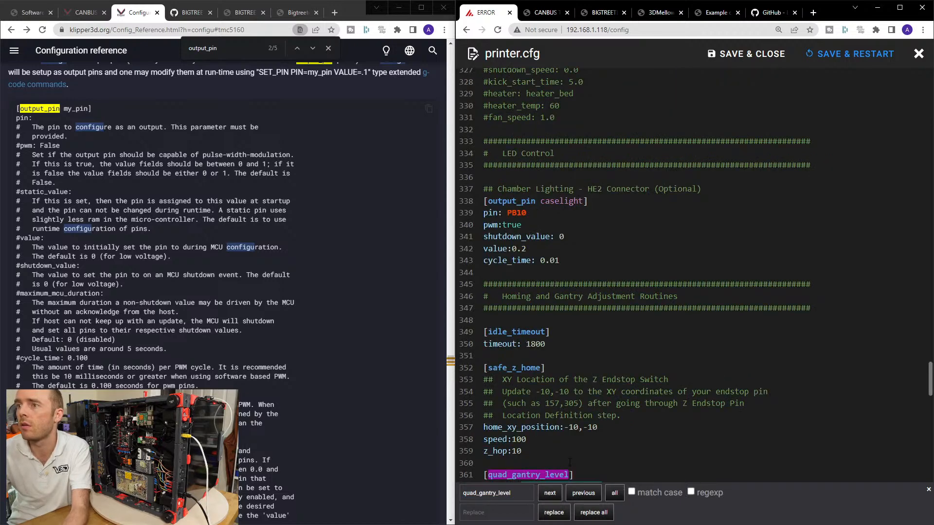
scroll(591, 261, "down", 10)
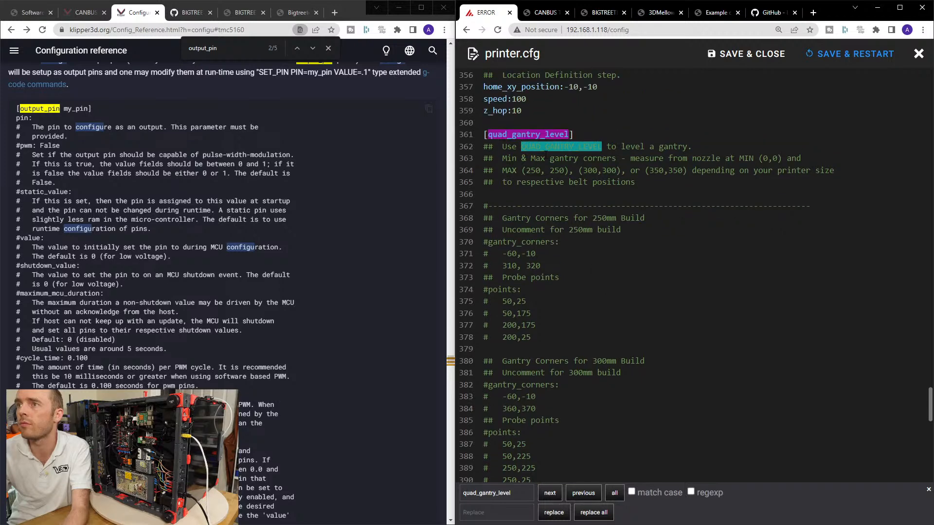
key("Escape")
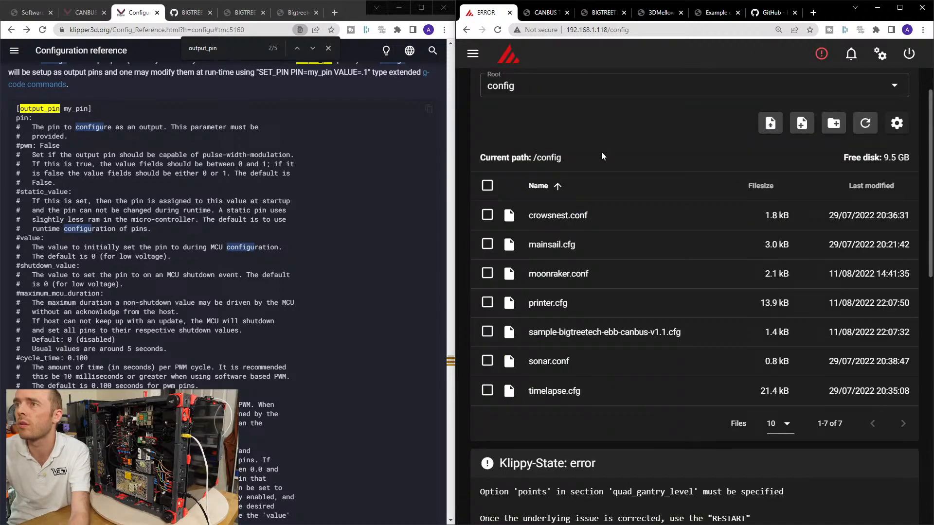
Reopen printer.cfg and go back to the [quad_gantry_level] section under Homing and Gantry Adjustment Routines.
left_click(545, 311)
key("ctrl+f")
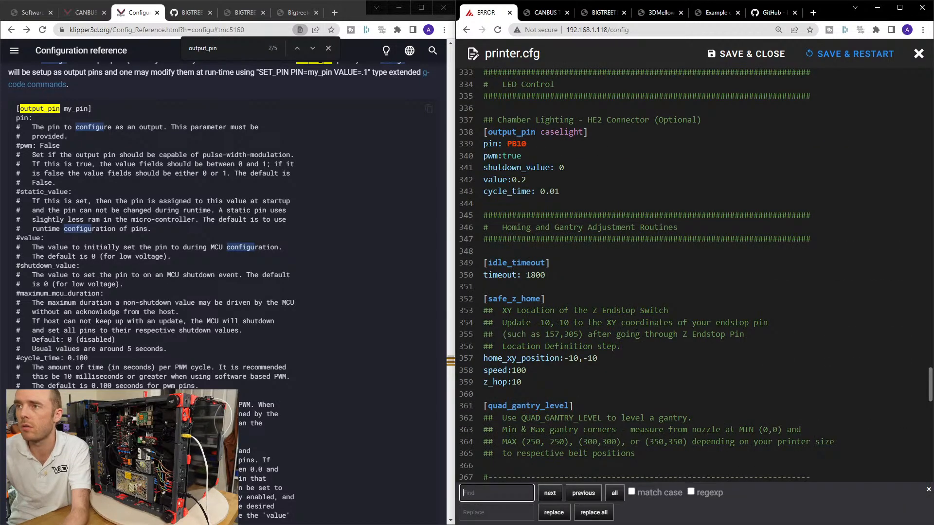
key("ctrl+v")
left_click(554, 494)
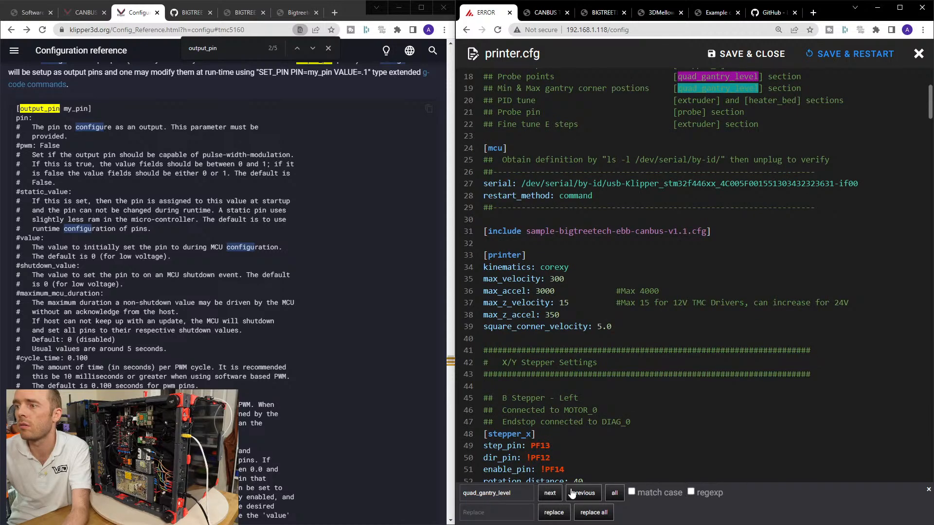
left_click(560, 494)
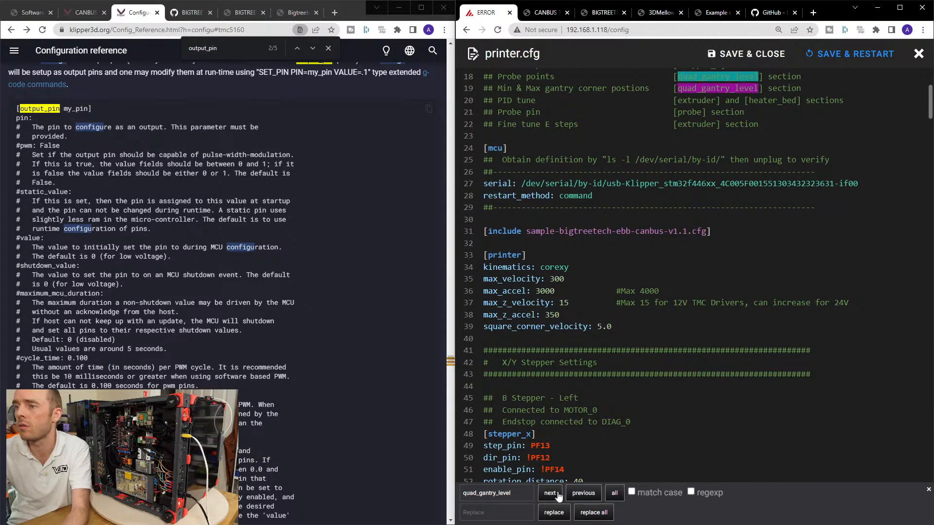
left_click(558, 495)
left_click(928, 490)
scroll(666, 402, "down", 3)
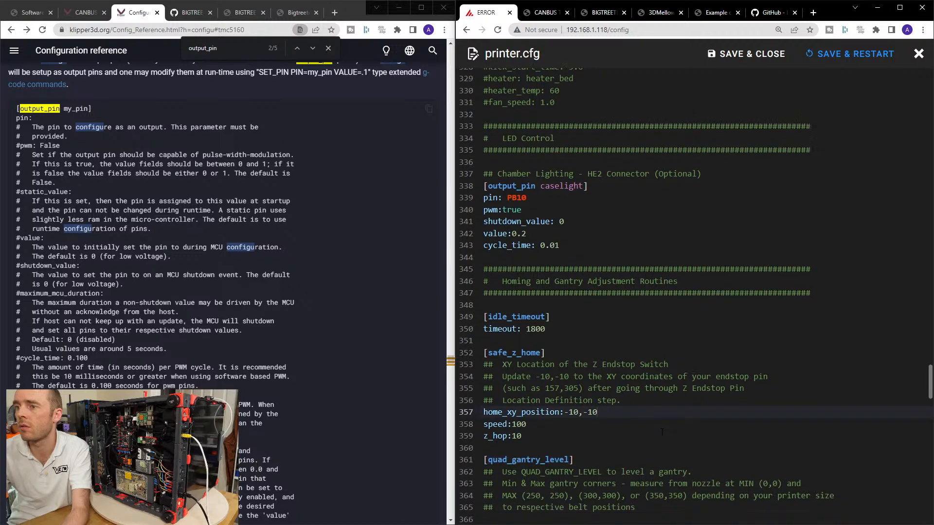
Delete the commented 250mm build gantry corners and probe points, with the divider line above them, from the [quad_gantry_level] section.
left_click_drag(504, 352, 650, 377)
left_click(649, 377)
scroll(632, 360, "down", 3)
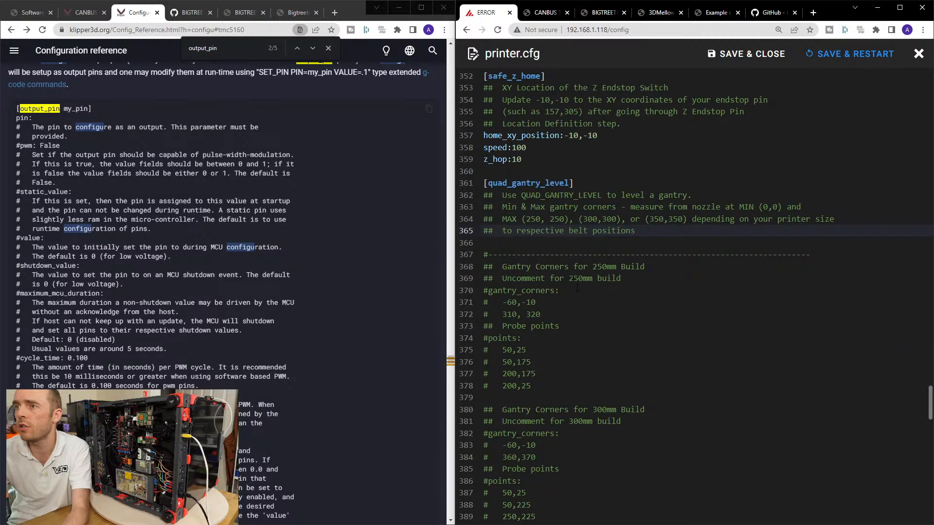
scroll(535, 244, "down", 2)
left_click_drag(555, 288, 477, 144)
key("Delete")
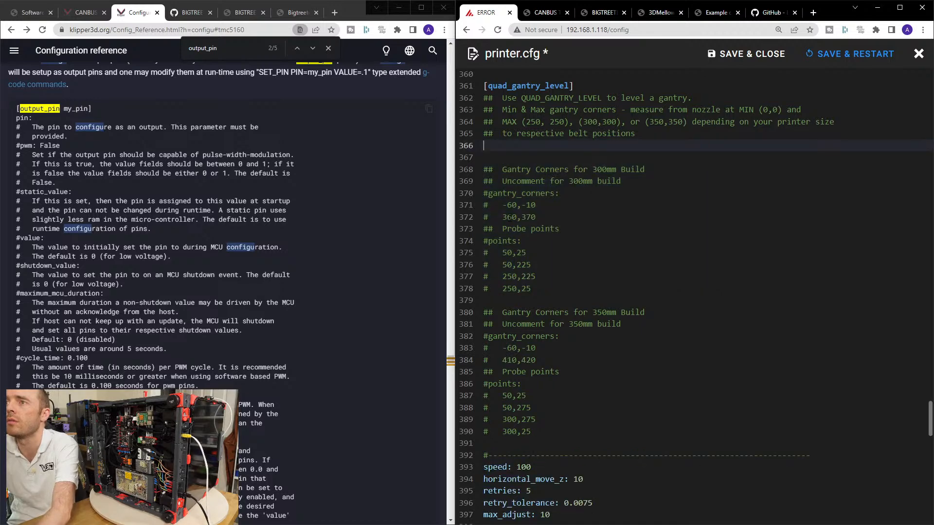
Delete the commented 350mm build gantry corners and probe points, with the divider and speed: 100 lines below them, from the [quad_gantry_level] section.
left_click_drag(487, 300, 775, 462)
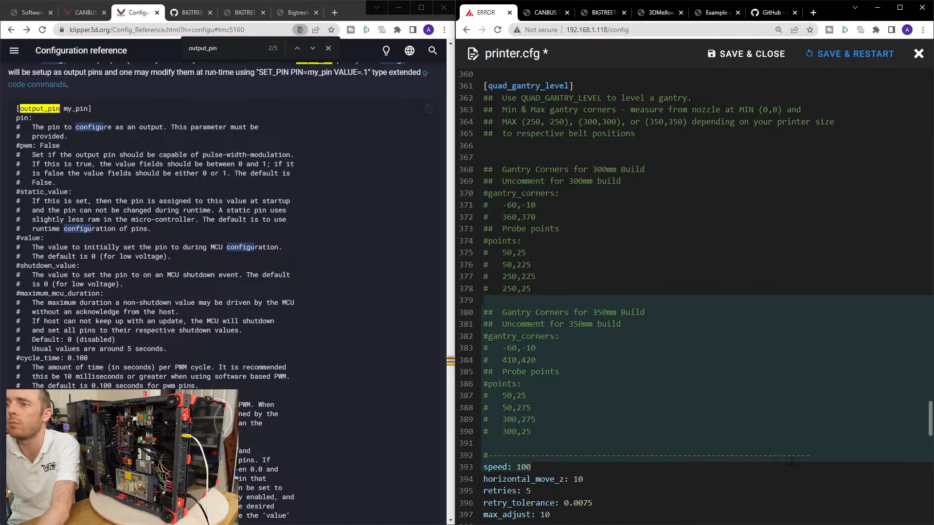
key("Delete")
Uncomment the 300mm build gantry_corners and points values in the [quad_gantry_level] section and remove the extra blank line above them.
key("Up")
key("Delete")
key("Up")
key("Delete")
key("Up")
key("Delete")
key("Up")
key("Delete")
key("Up")
key("Delete")
key("Up")
key("Delete")
key("Up")
key("Delete")
key("Up")
key("Delete")
key("Up")
key("Delete")
key("Up")
key("Delete")
key("Up")
key("Delete")
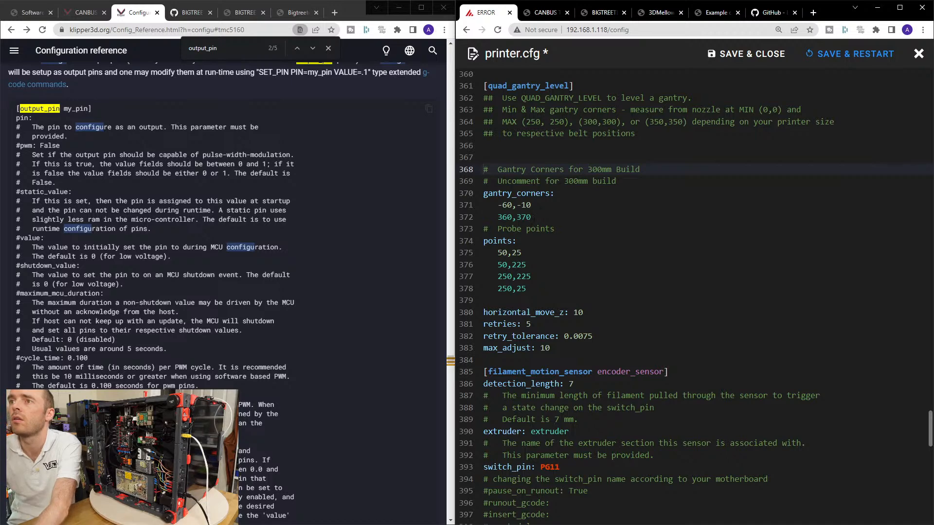
key("Up")
key("Up")
key("Delete")
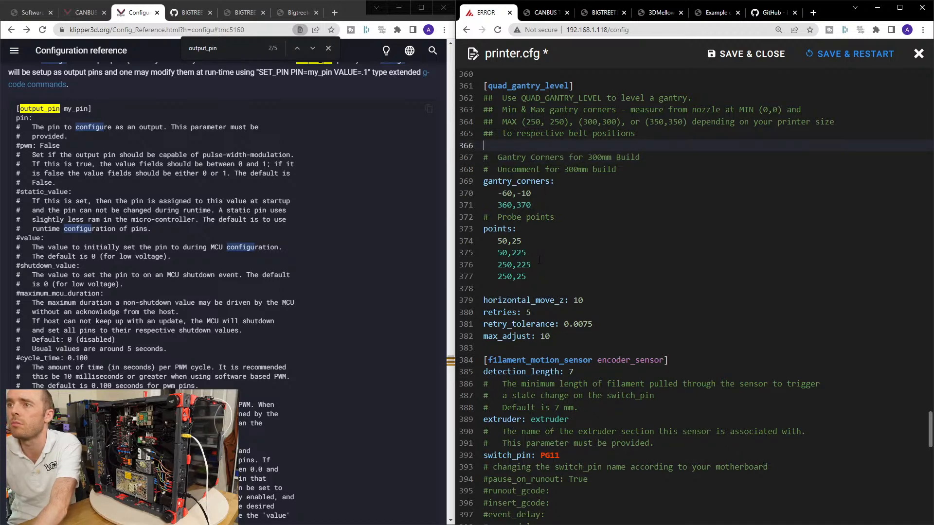
Save printer.cfg with a restart and check the Klippy state and system loads on the configuration page.
left_click(497, 253)
left_click(499, 241)
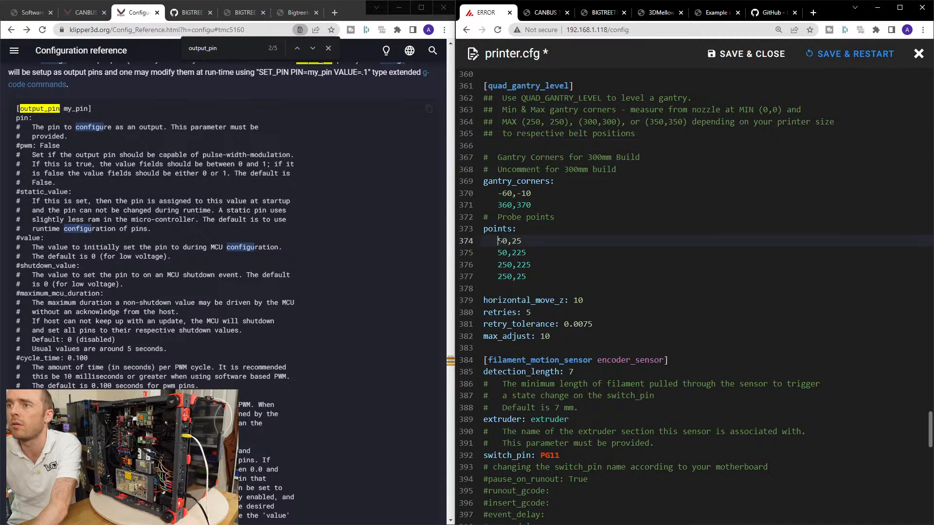
left_click(524, 251)
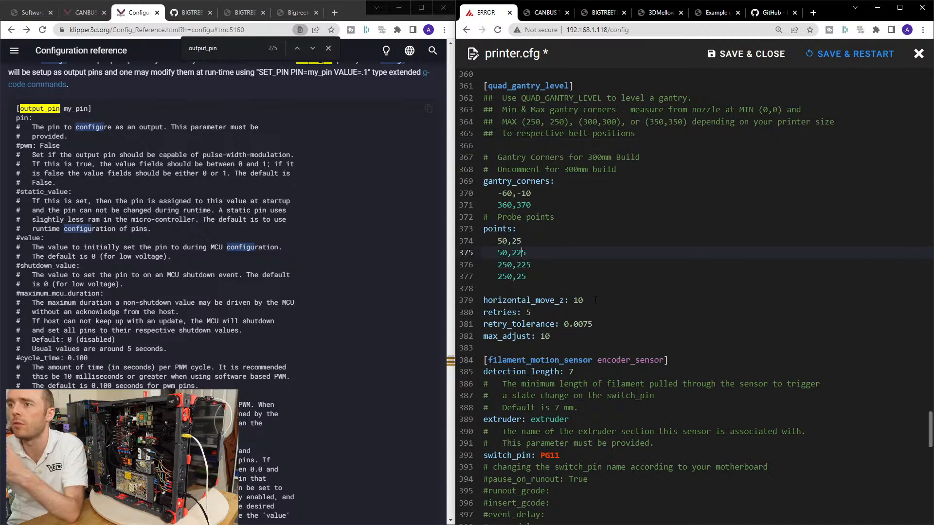
scroll(601, 300, "down", 3)
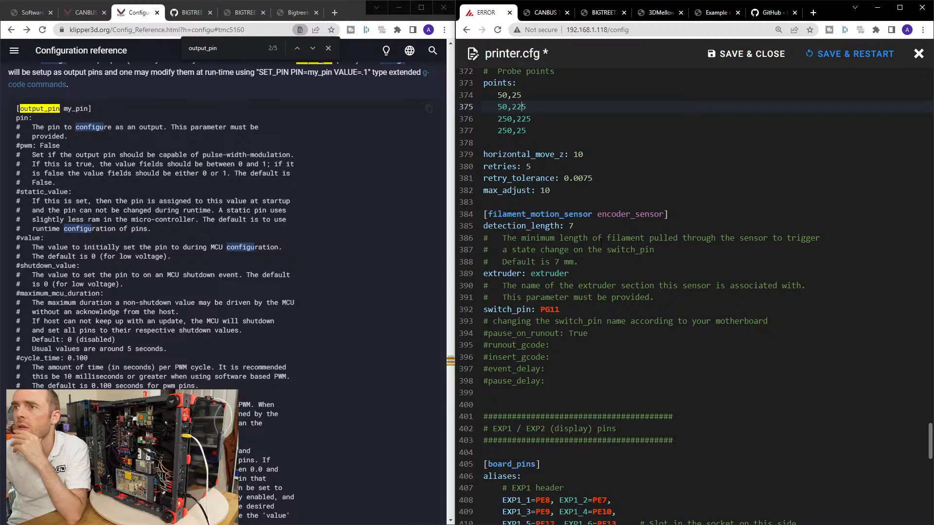
scroll(601, 242, "down", 5)
left_click(848, 53)
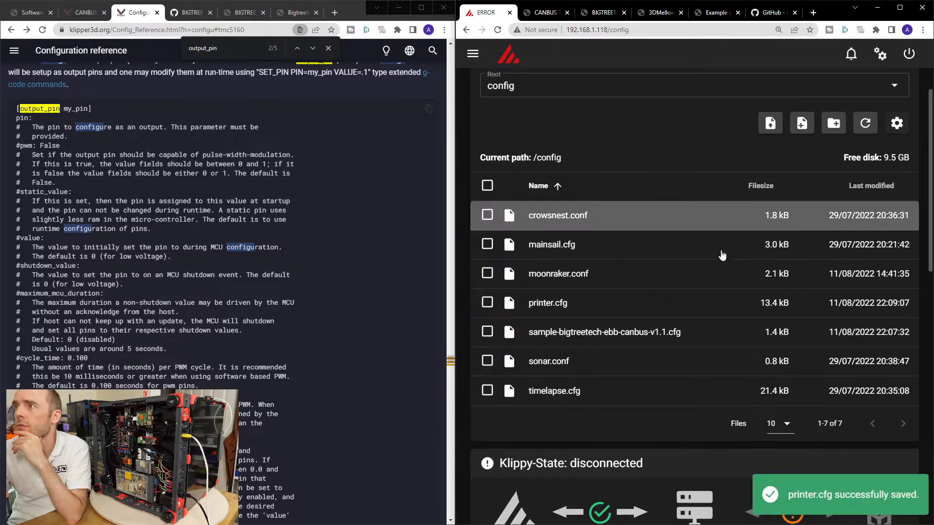
scroll(706, 274, "down", 7)
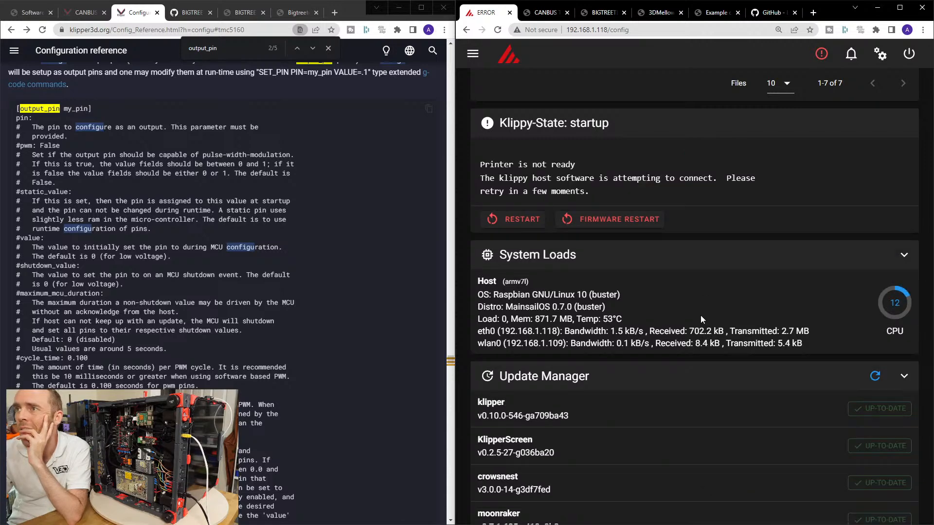
scroll(701, 319, "up", 3)
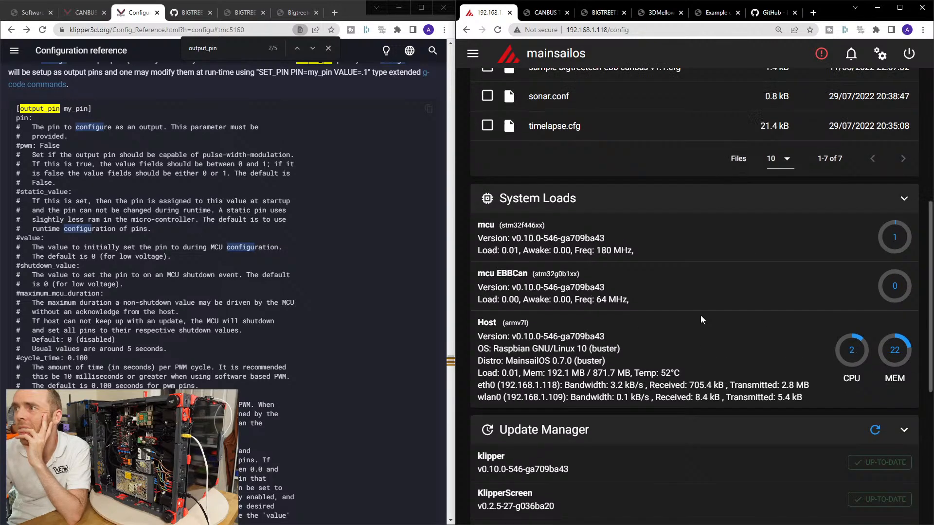
scroll(701, 319, "down", 10)
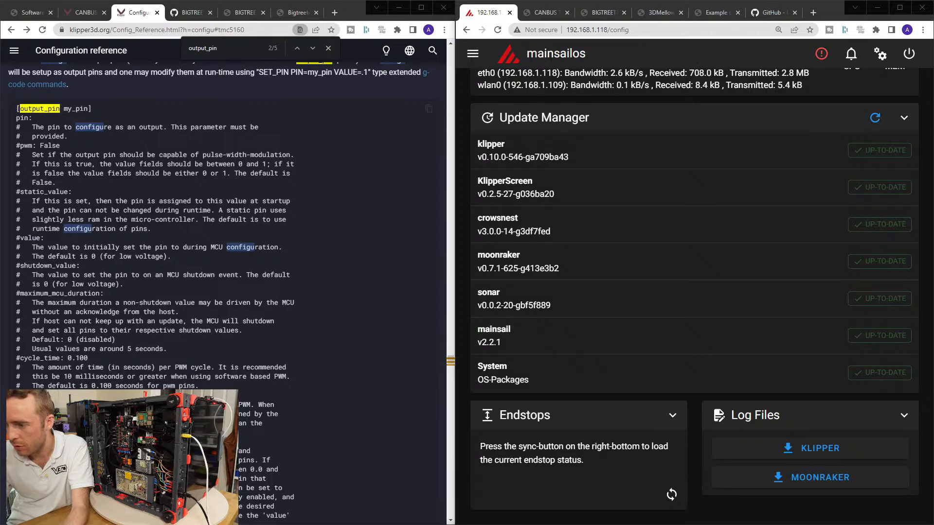
Search the Klipper Configuration reference for multi_pin and copy its [multi_pin my_multi_pin] header and pins: line.
key("ctrl+f")
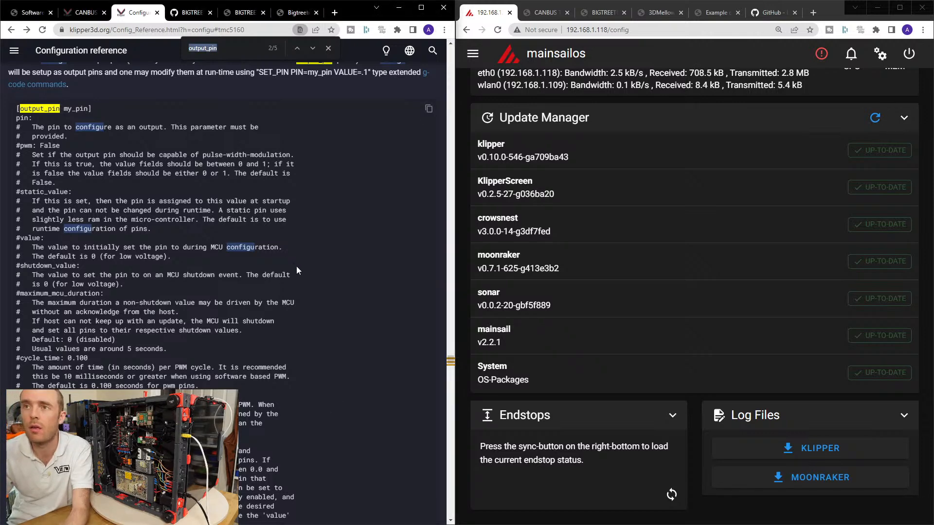
type("multi_pin")
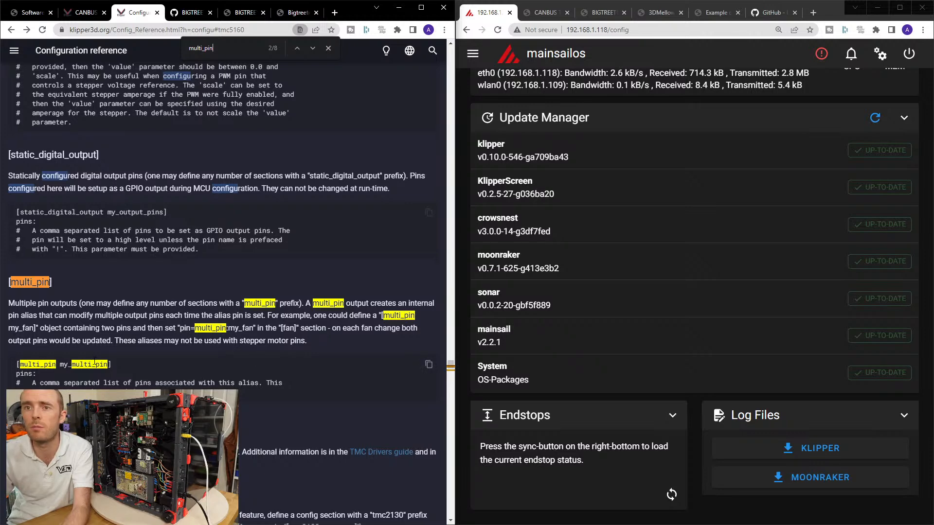
left_click_drag(96, 372, 10, 360)
key("ctrl+c")
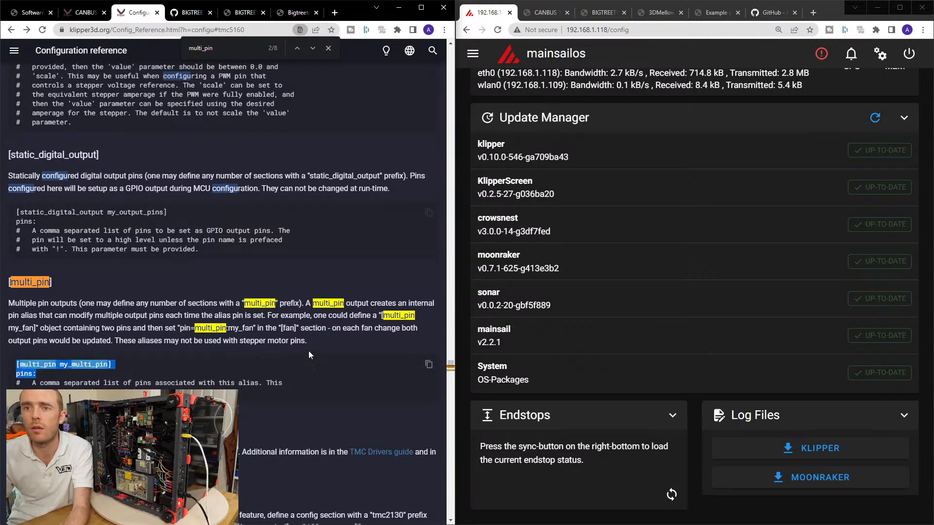
Open printer.cfg and paste the [multi_pin my_multi_pin] template above the [controller_fan controller_fan0] section under Fan Control.
left_click(599, 286)
scroll(593, 265, "up", 9)
scroll(591, 262, "up", 4)
left_click(559, 350)
scroll(616, 237, "down", 5)
scroll(616, 237, "down", 20)
scroll(616, 240, "down", 12)
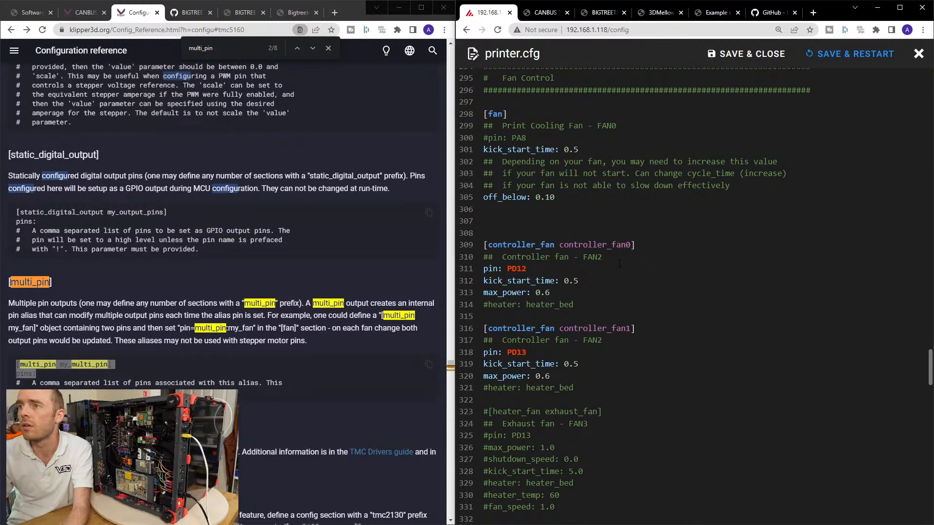
left_click(576, 234)
key("ctrl+v")
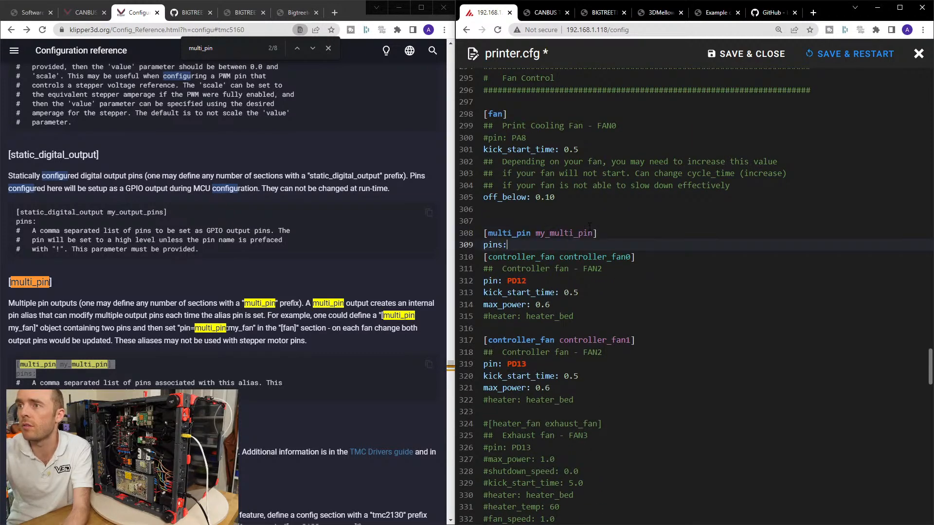
key("Return")
Rename the pasted multi_pin section from my_multi_pin to controller_fan_pins.
double_click(579, 233)
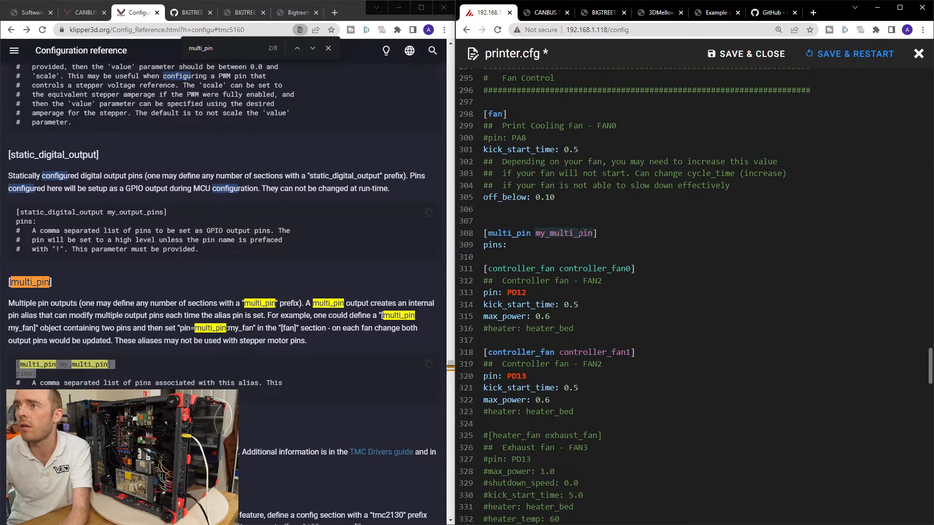
type("controller_")
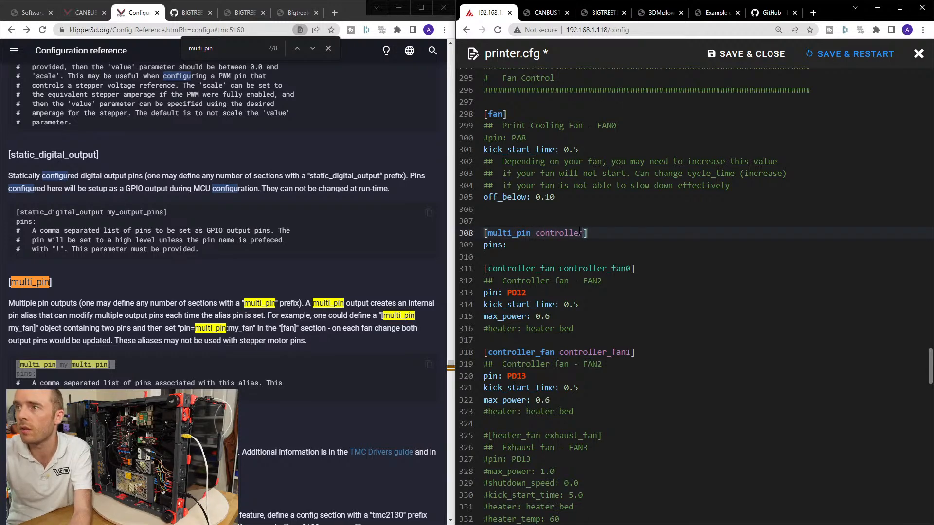
type("fa")
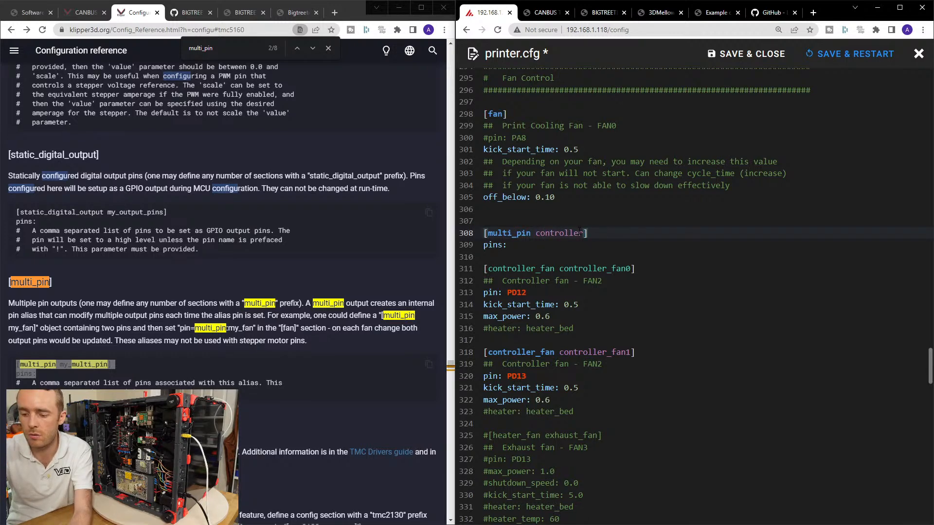
type("n_pins")
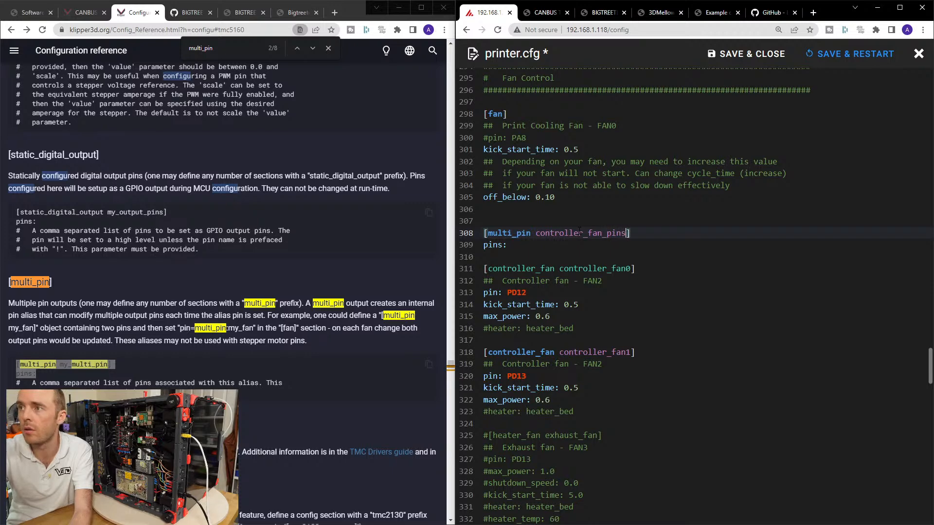
Fill the pins: line of the [multi_pin controller_fan_pins] section with PD12,PD13, copied from the two controller fan sections.
left_click_drag(527, 292, 507, 292)
key("ctrl+c")
left_click(542, 245)
key("ctrl+v")
double_click(513, 376)
key("ctrl+c")
left_click(535, 244)
key("ctrl+v")
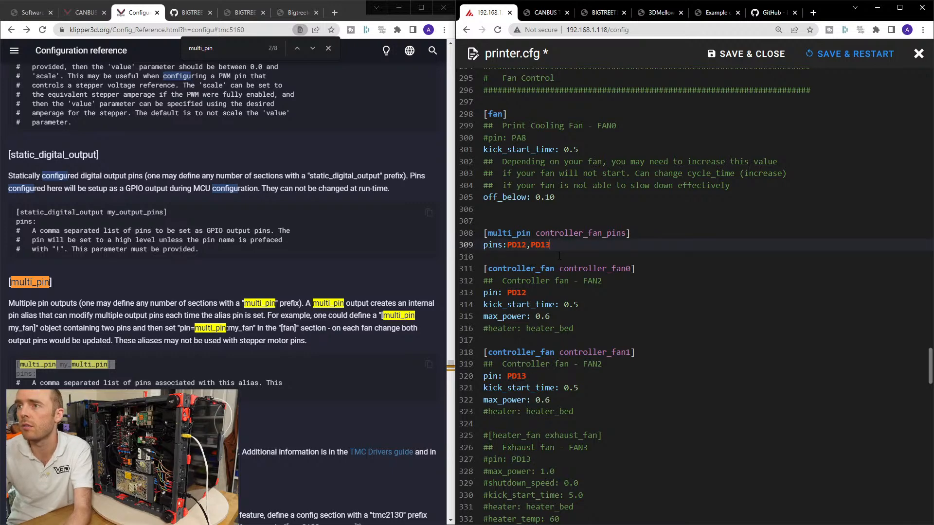
Copy pin=multi_pin:my_fan from the Configuration reference into a new line above pin: PD12 in the [controller_fan controller_fan0] section.
double_click(561, 230)
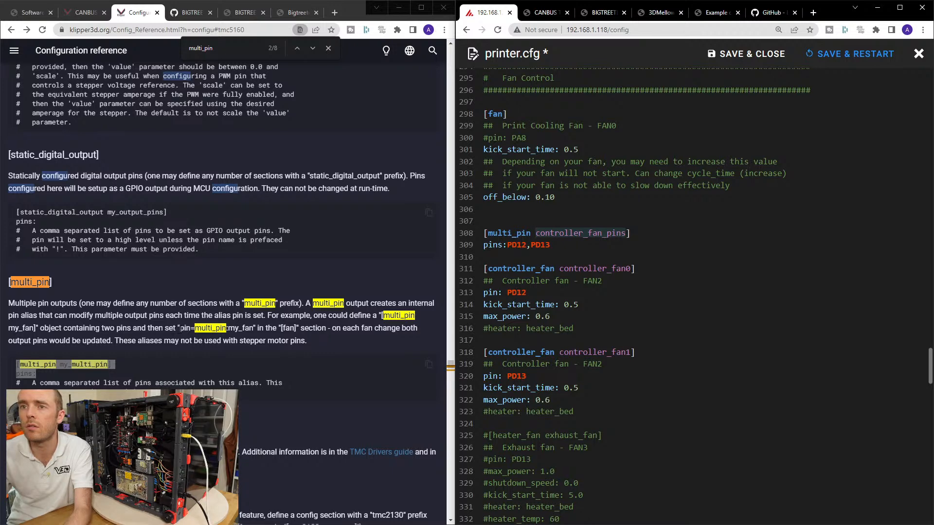
left_click_drag(180, 328, 254, 329)
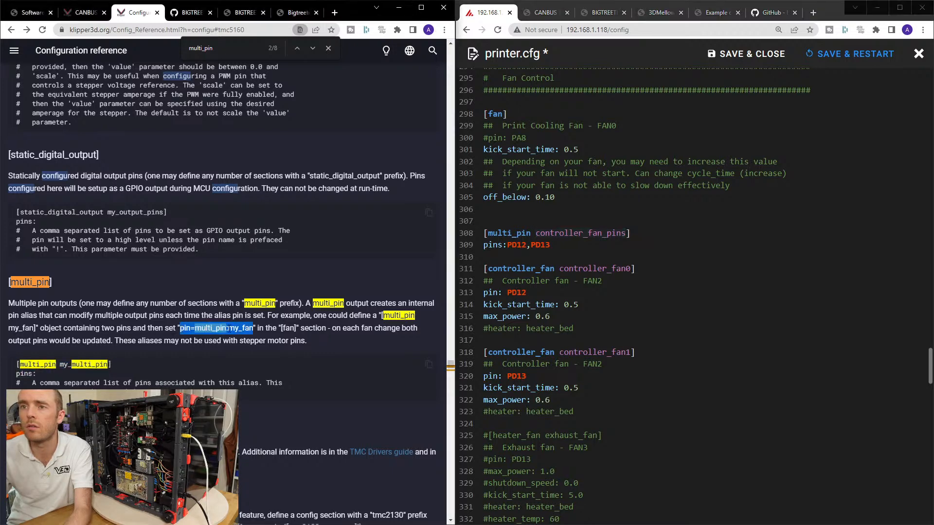
left_click(616, 285)
key("Return")
key("ctrl+v")
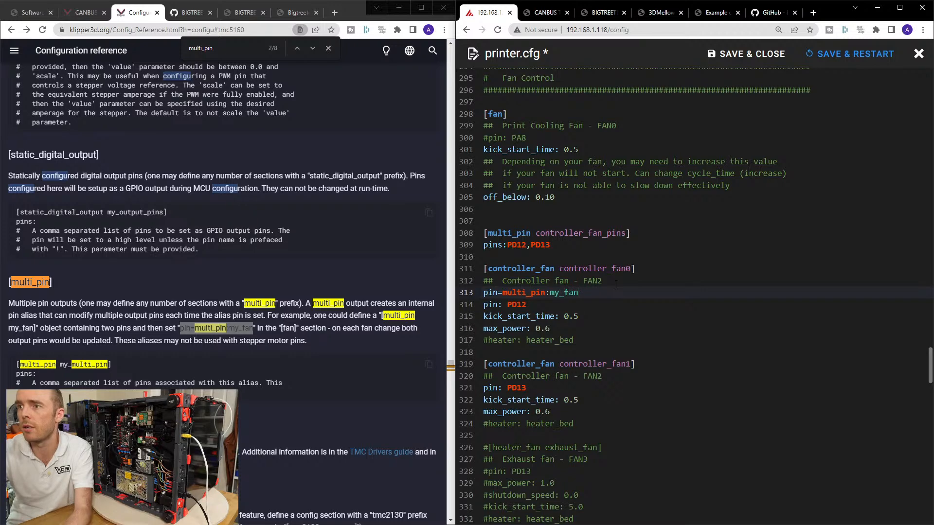
In the pasted multi_pin line, replace the equals sign with a colon and space, and replace my_fan with controller_fan_pins.
left_click(533, 306)
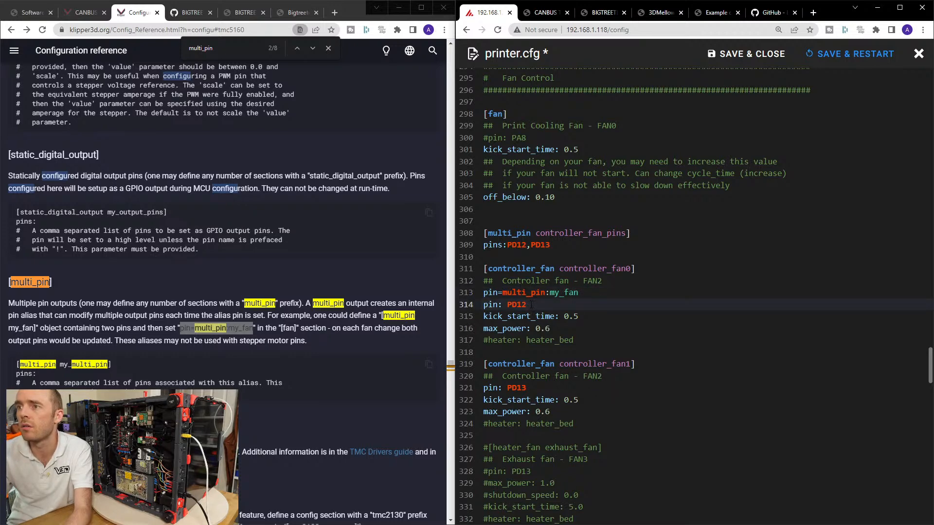
left_click(499, 292)
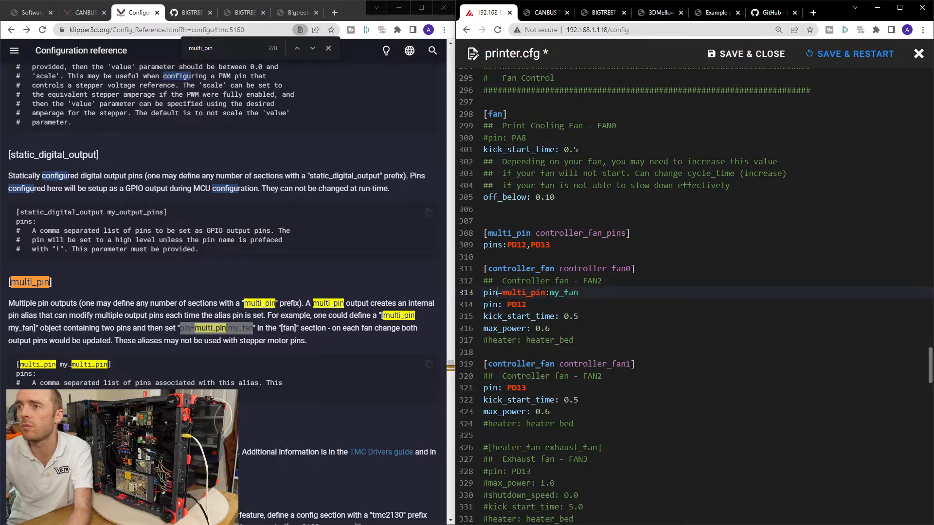
key("BackSpace")
type(":")
key("Delete")
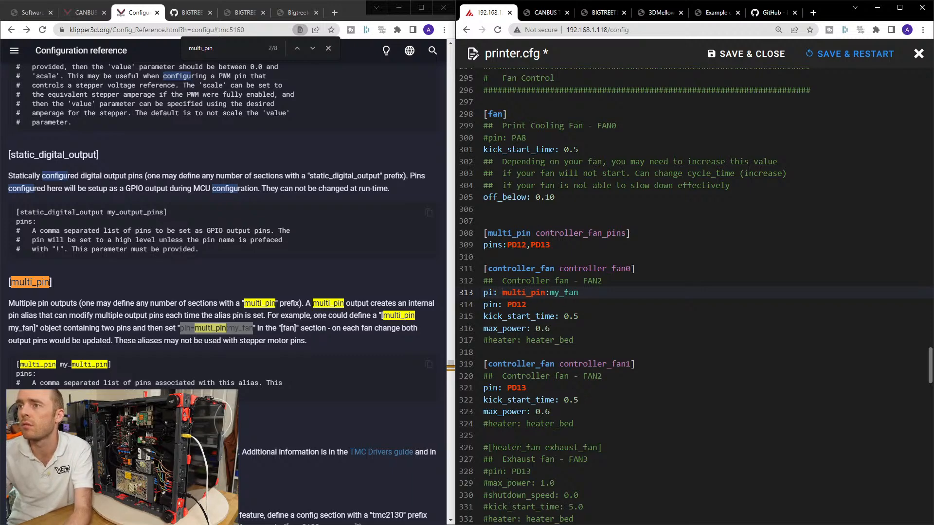
double_click(579, 234)
double_click(558, 293)
key("ctrl+v")
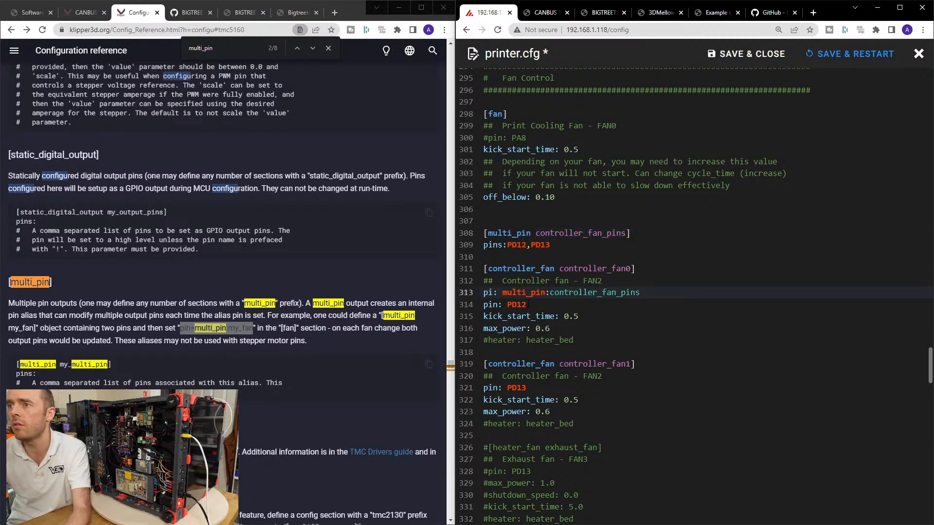
Delete the pin: PD12 line from [controller_fan controller_fan0] and correct the remaining line to read pin: multi_pin:controller_fan_pins.
type("m")
left_click_drag(527, 306, 479, 309)
key("BackSpace")
key("BackSpace")
left_click(497, 292)
key("BackSpace")
type("n")
Set the pin of [controller_fan controller_fan1] to multi_pin:controller_fan_pins and save printer.cfg with a restart.
double_click(516, 376)
key("ctrl+v")
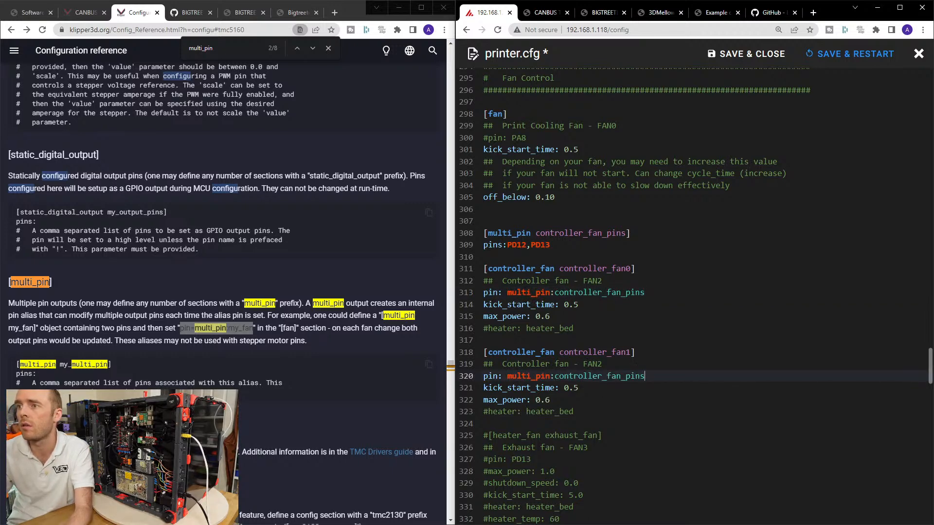
left_click(822, 54)
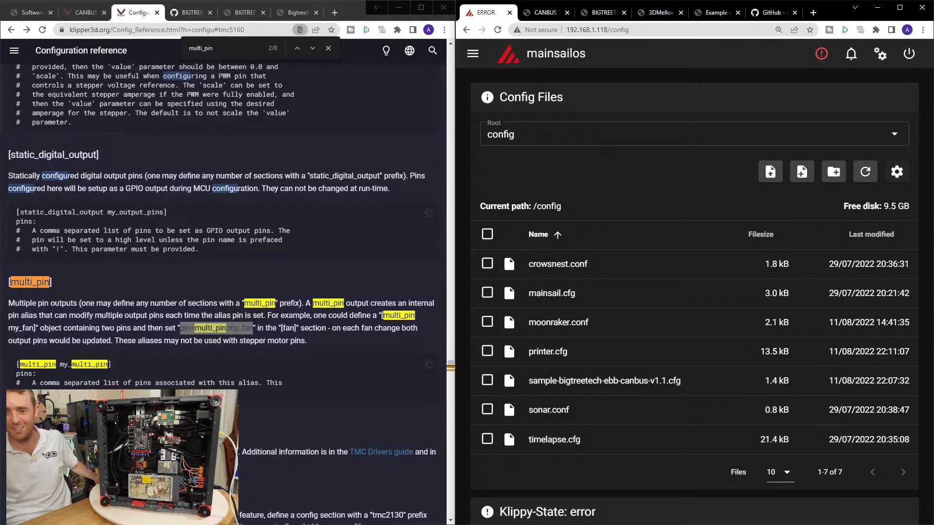
Check the Klippy state, reopen printer.cfg to delete the whole [controller_fan controller_fan1] section, and save it with a restart.
scroll(751, 229, "down", 6)
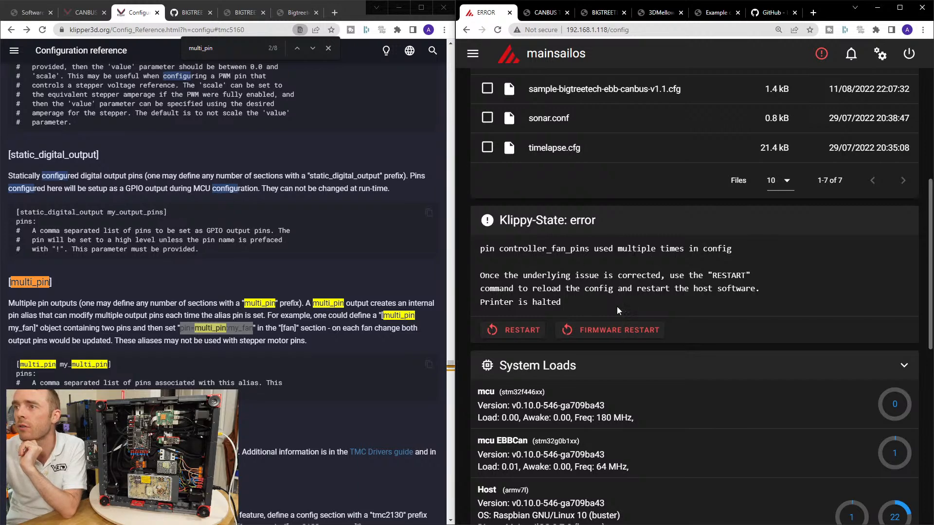
scroll(632, 305, "up", 6)
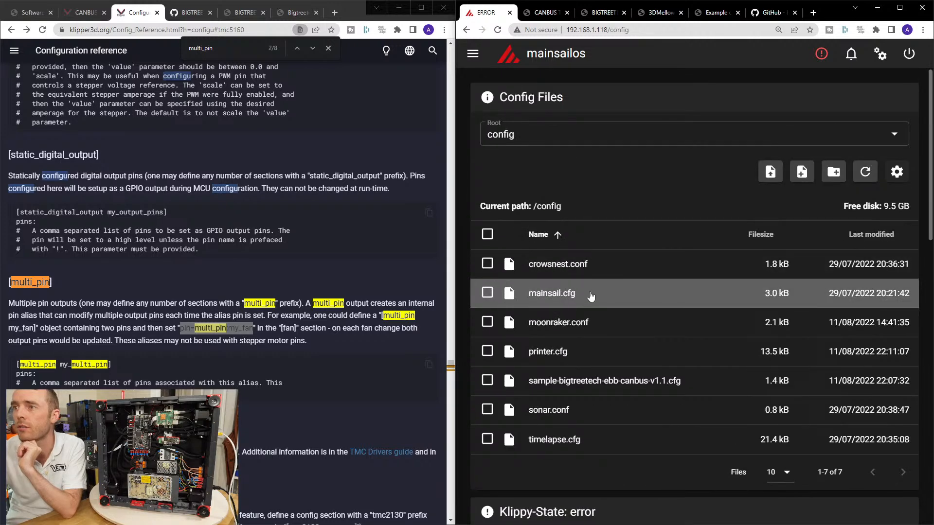
left_click(560, 351)
scroll(560, 351, "down", 5)
scroll(560, 351, "up", 3)
left_click_drag(510, 292, 593, 359)
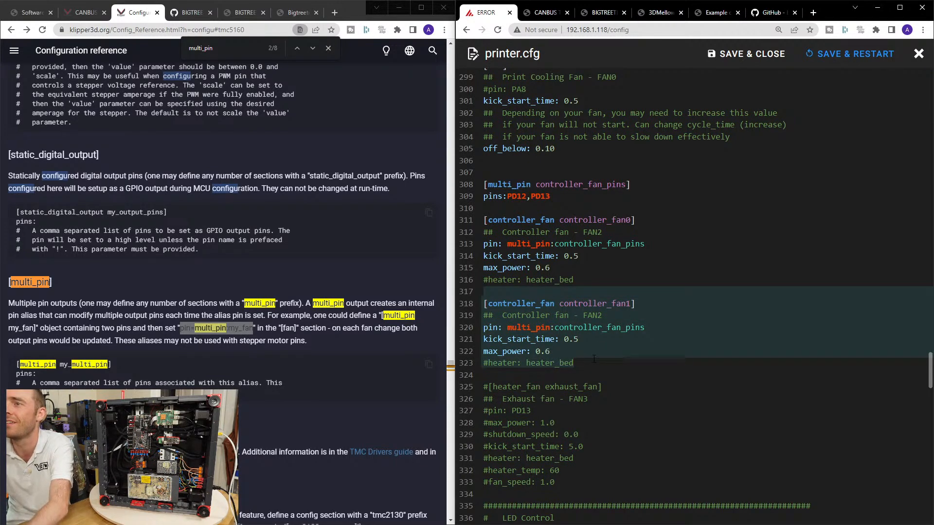
key("Delete")
key("Delete")
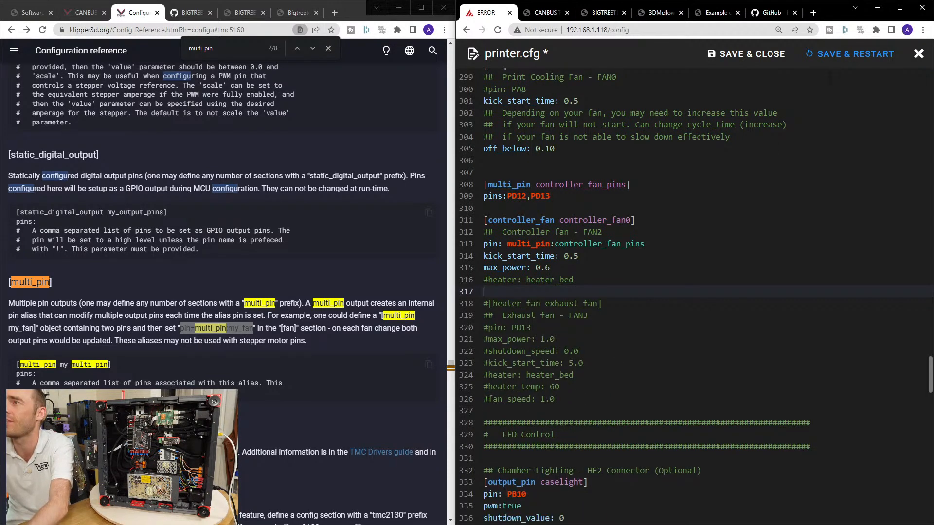
left_click(849, 54)
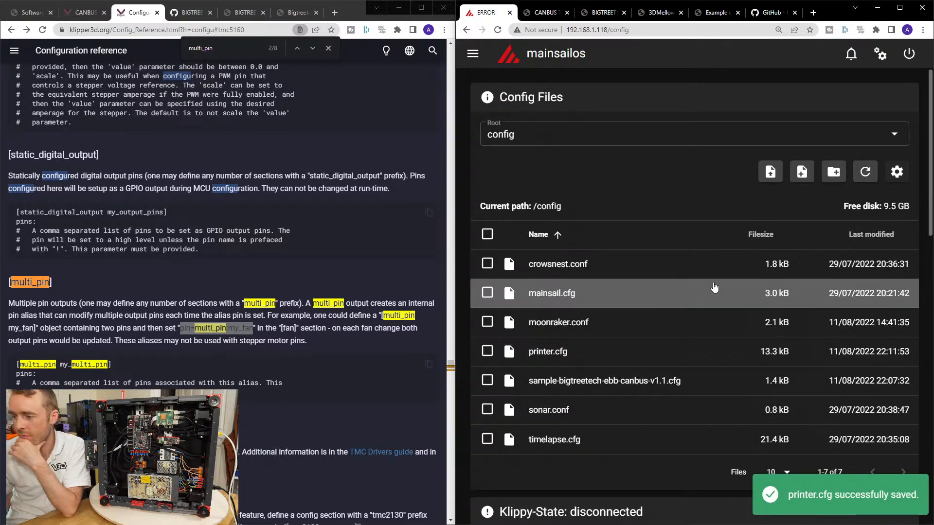